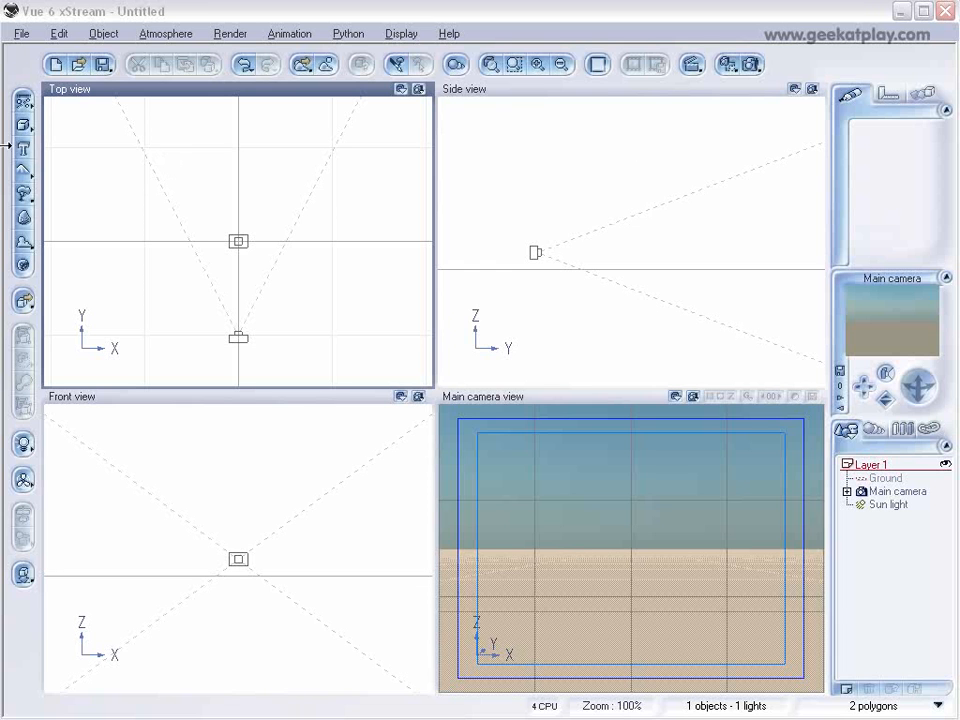
# Add a cube, placing it farther from the camera and rotating it slightly about its vertical axis.
pyautogui.click(23, 124)
pyautogui.moveTo(639, 227); pyautogui.dragTo(709, 223)
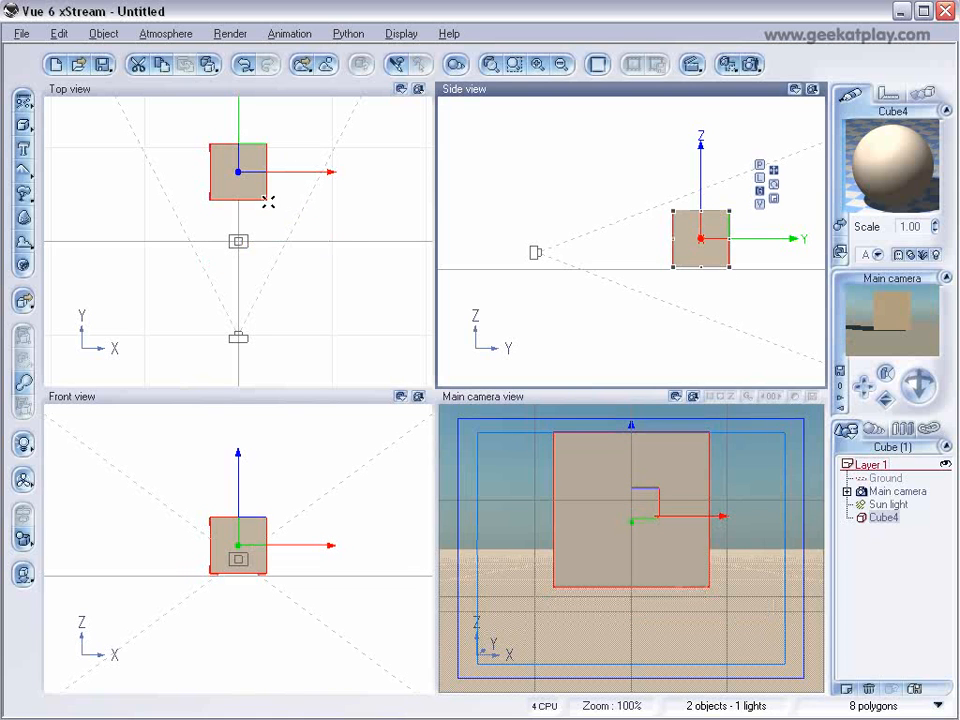
pyautogui.moveTo(272, 201)
pyautogui.mouseDown()
pyautogui.moveTo(264, 214)
pyautogui.moveTo(272, 221)
pyautogui.mouseUp()
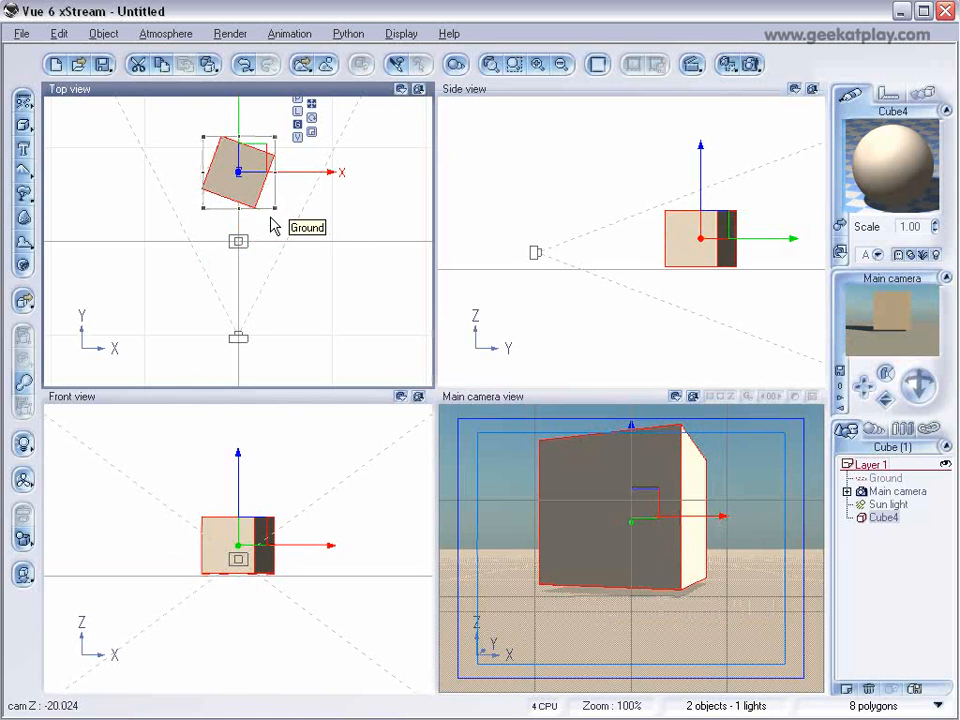
# Open the cube's material in the Advanced Material Editor and choose Object - Parametric as the mapping.
pyautogui.doubleClick(900, 182)
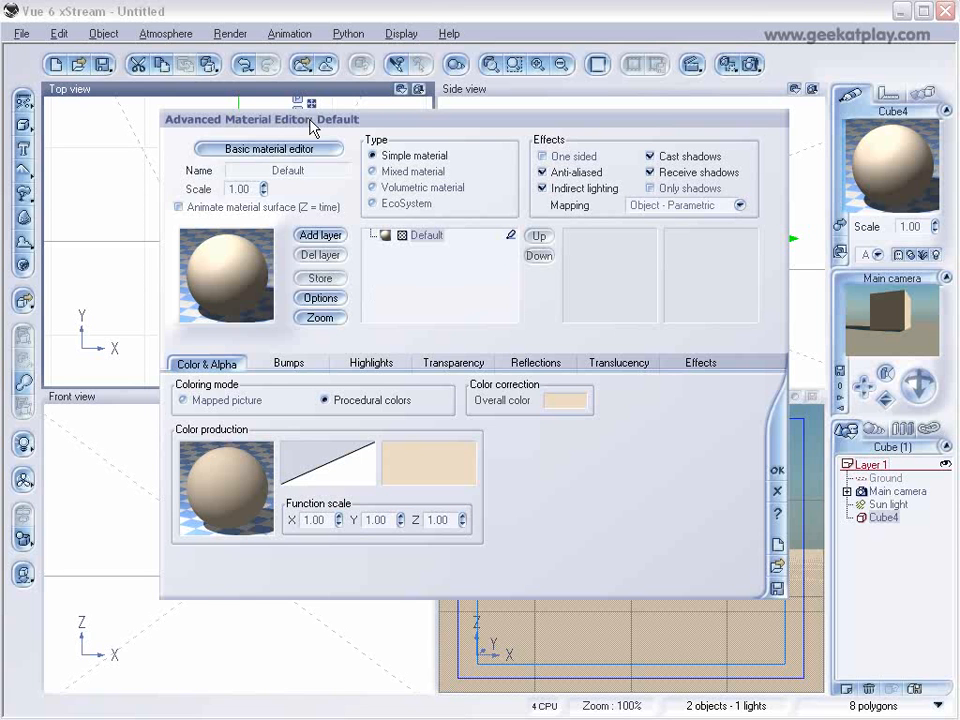
pyautogui.click(317, 150)
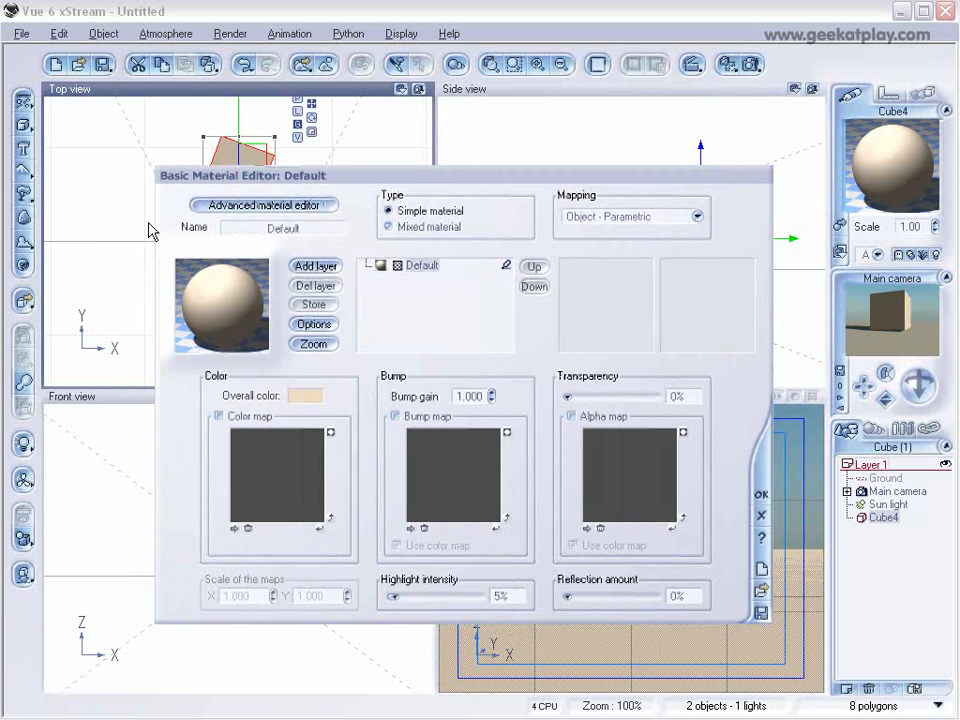
pyautogui.click(255, 206)
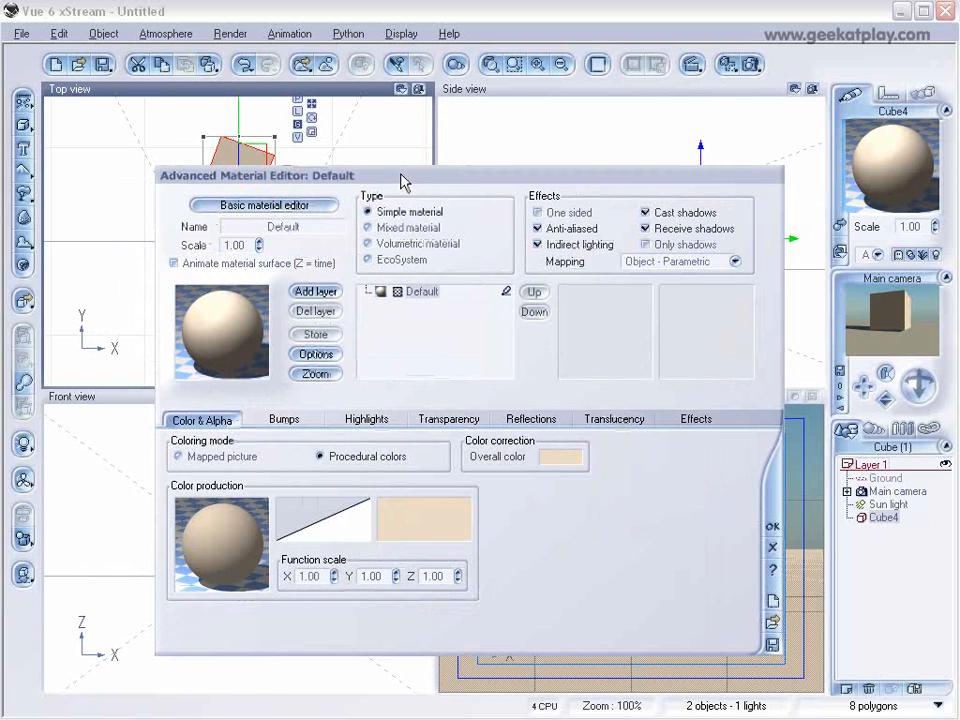
pyautogui.moveTo(403, 180); pyautogui.dragTo(396, 140)
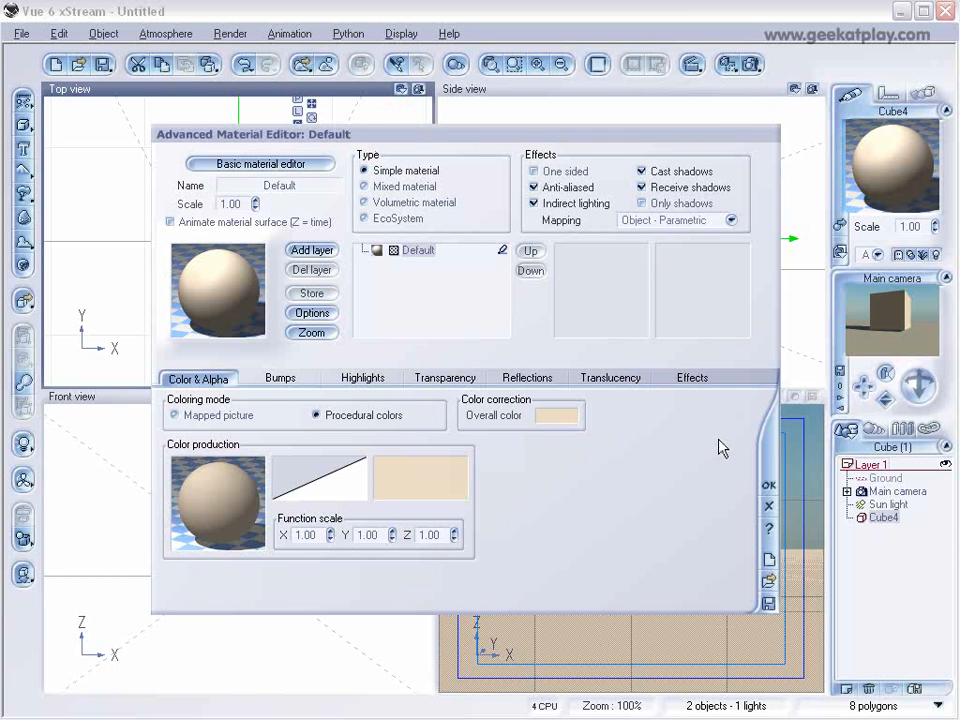
pyautogui.click(731, 220)
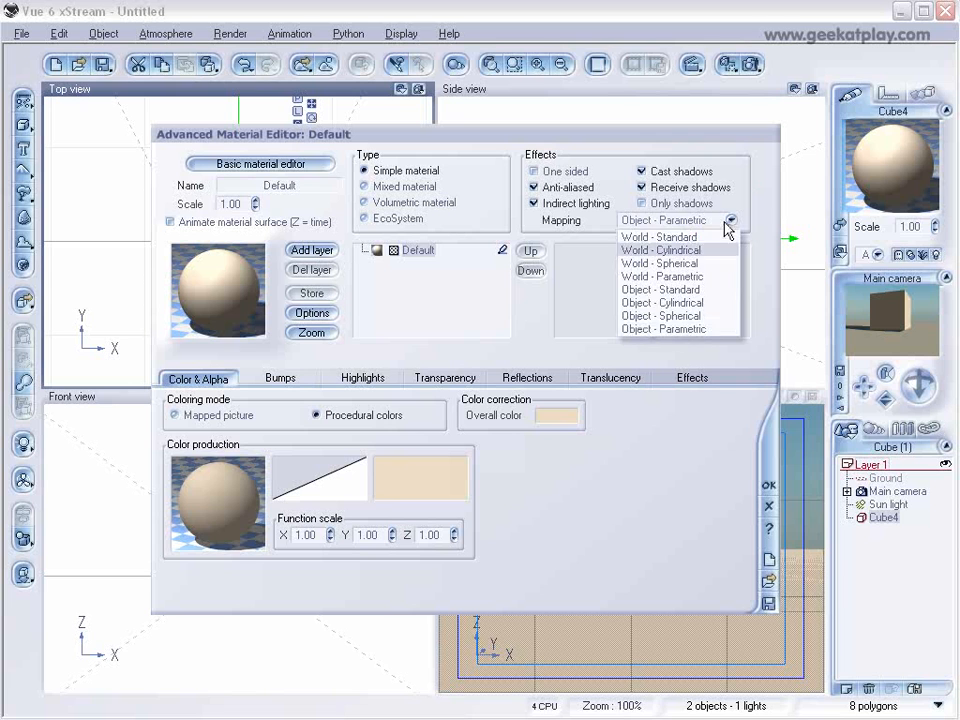
pyautogui.click(700, 330)
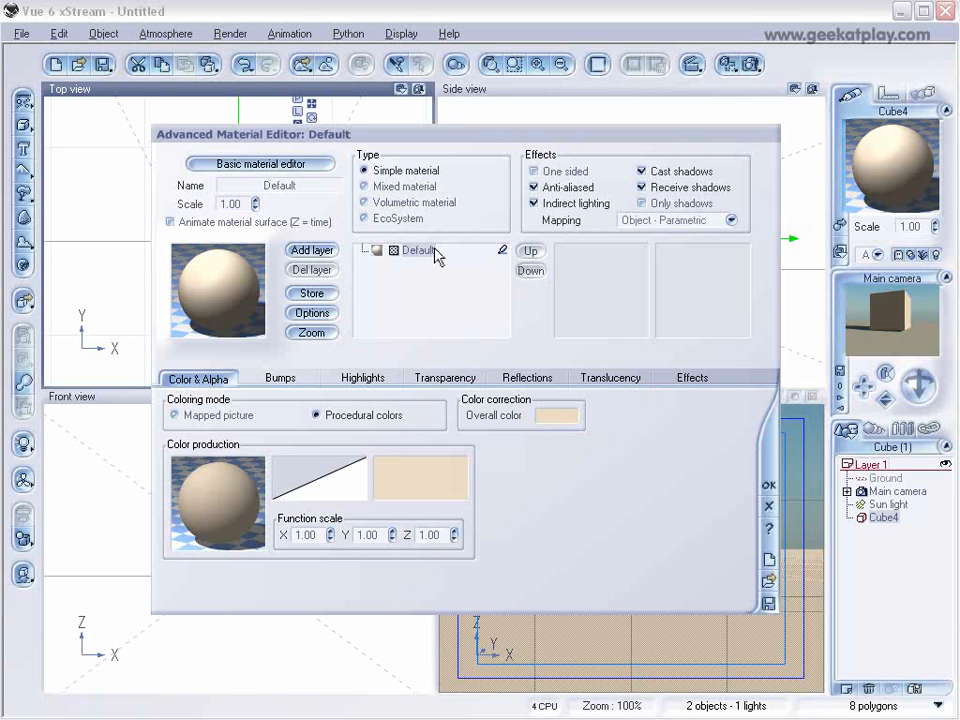
# Load the Brick wall material from the Rocks collection onto the cube.
pyautogui.click(238, 276)
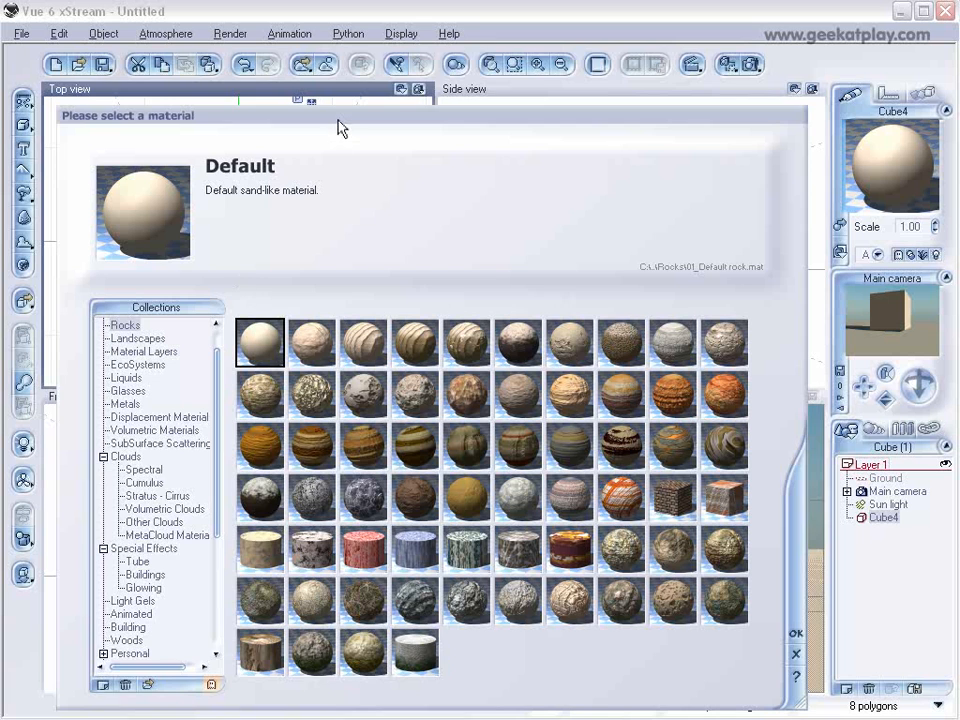
pyautogui.moveTo(338, 117); pyautogui.dragTo(356, 66)
pyautogui.click(702, 459)
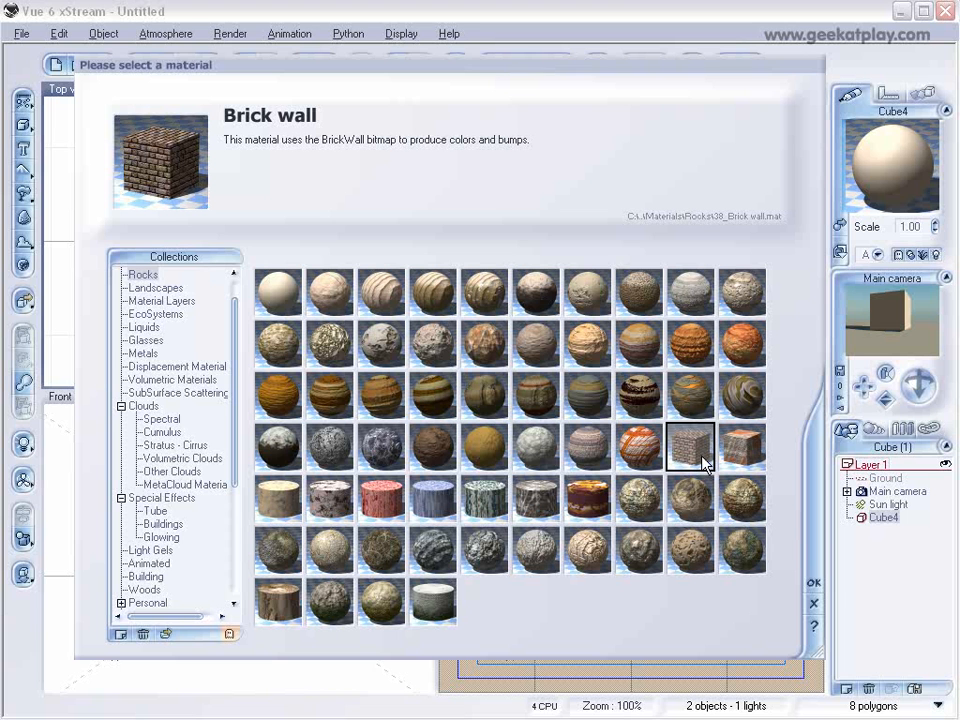
pyautogui.click(815, 580)
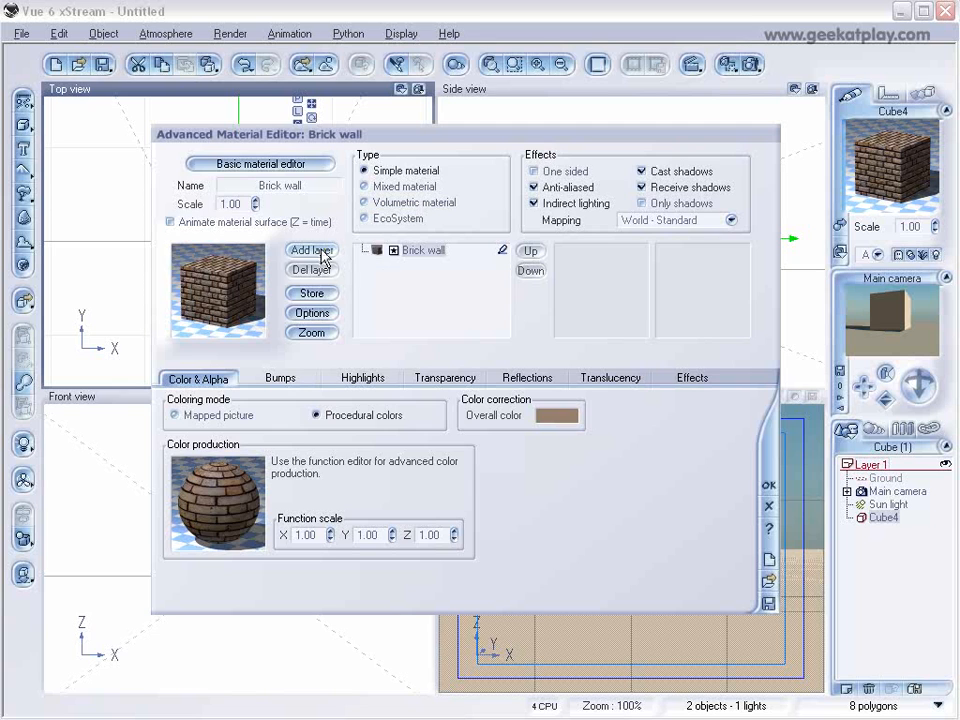
# Add lowmoss.mat from the tutorial folder as a material layer over the brick and set its alpha boost to +100.
pyautogui.click(322, 257)
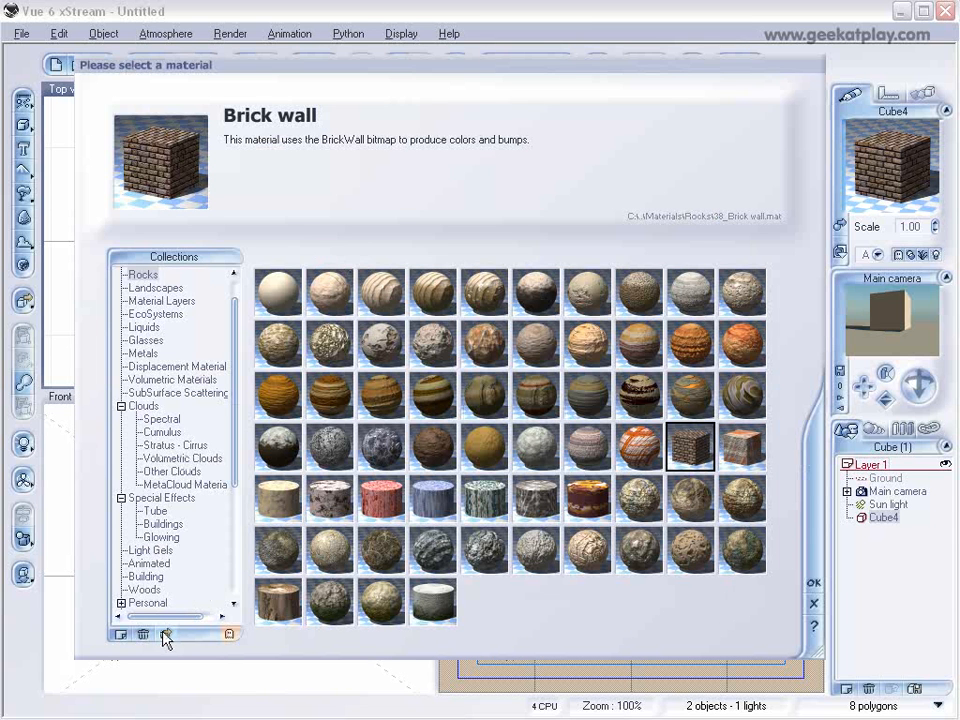
pyautogui.click(383, 605)
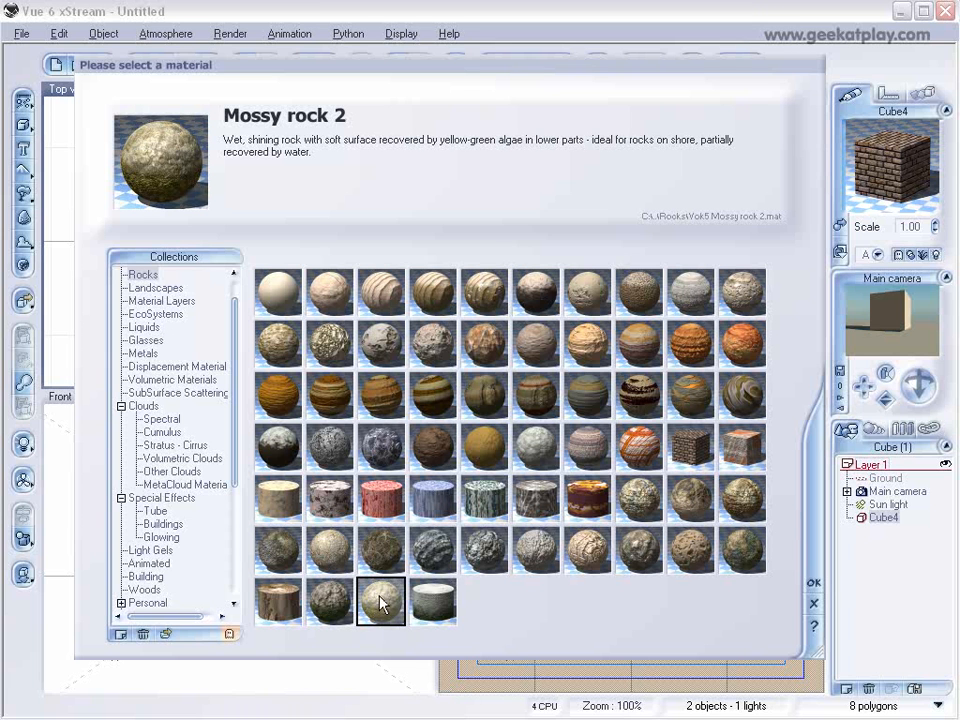
pyautogui.click(184, 628)
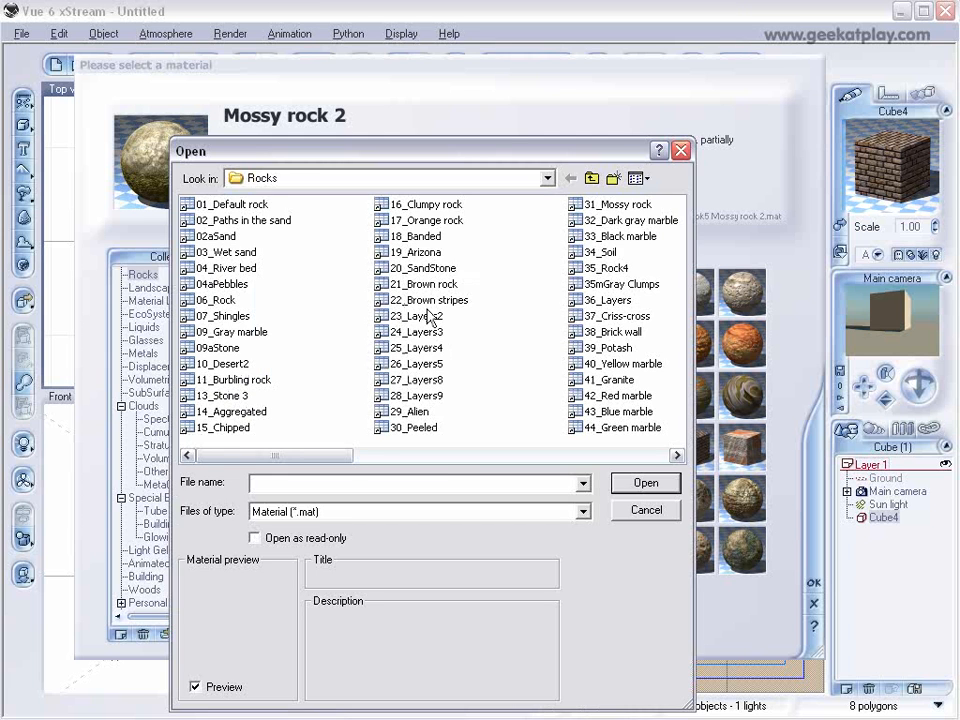
pyautogui.click(646, 512)
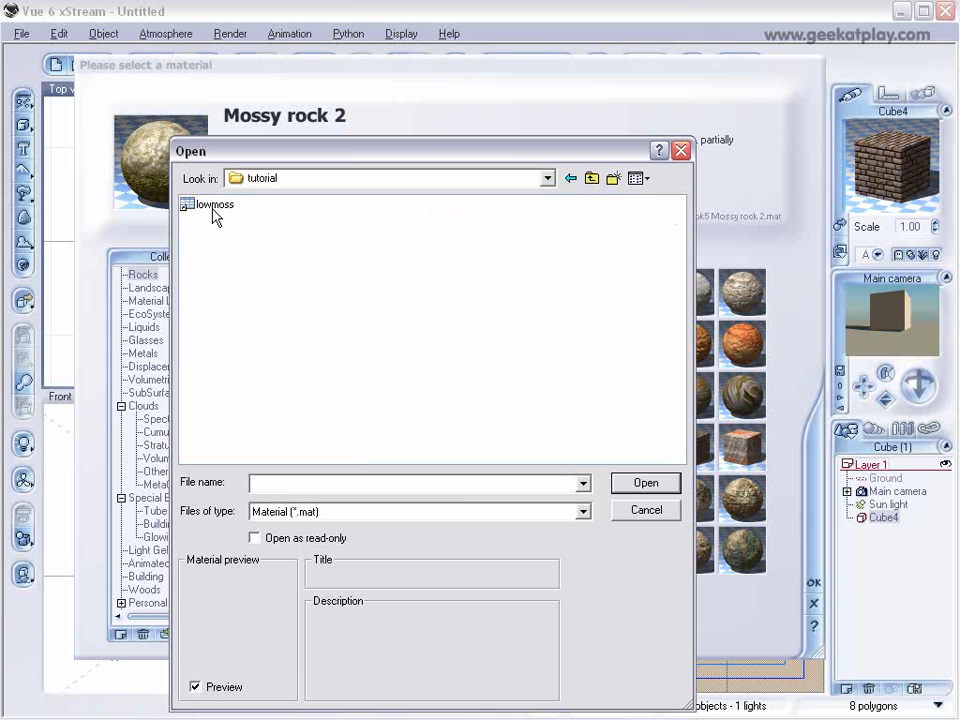
pyautogui.click(216, 207)
pyautogui.click(645, 483)
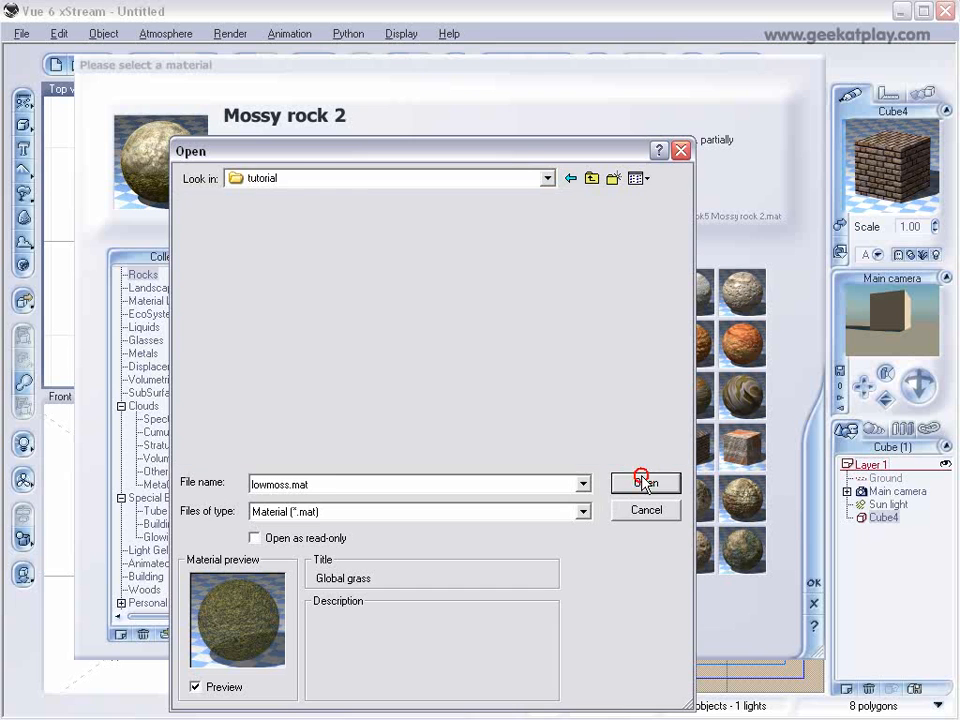
pyautogui.moveTo(298, 355); pyautogui.dragTo(346, 355)
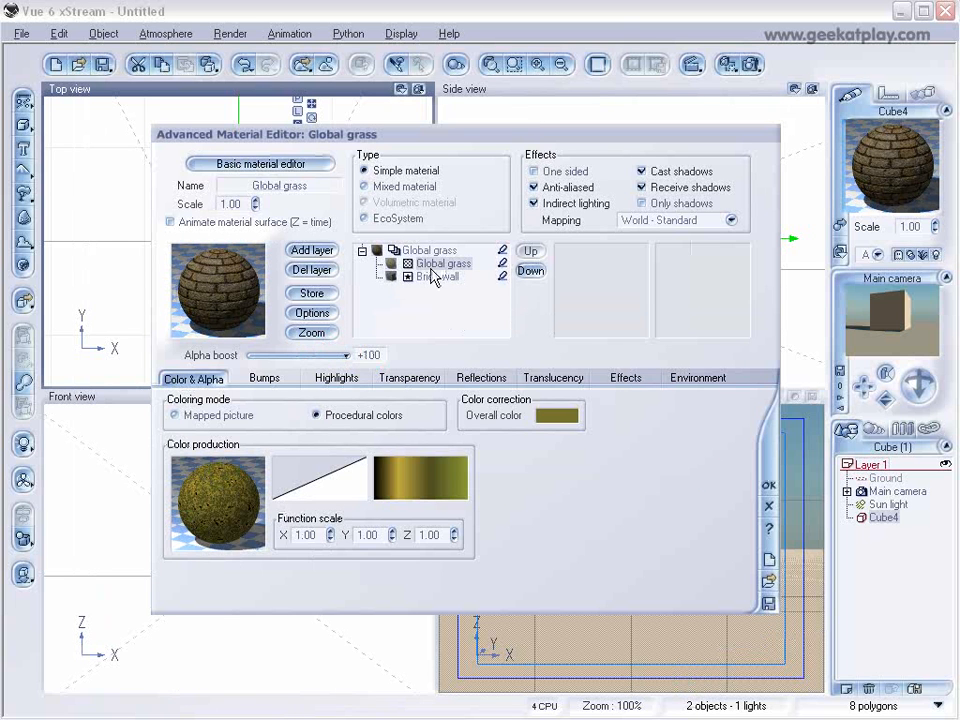
pyautogui.moveTo(346, 355)
pyautogui.mouseDown()
pyautogui.moveTo(310, 354)
pyautogui.moveTo(346, 355)
pyautogui.mouseUp()
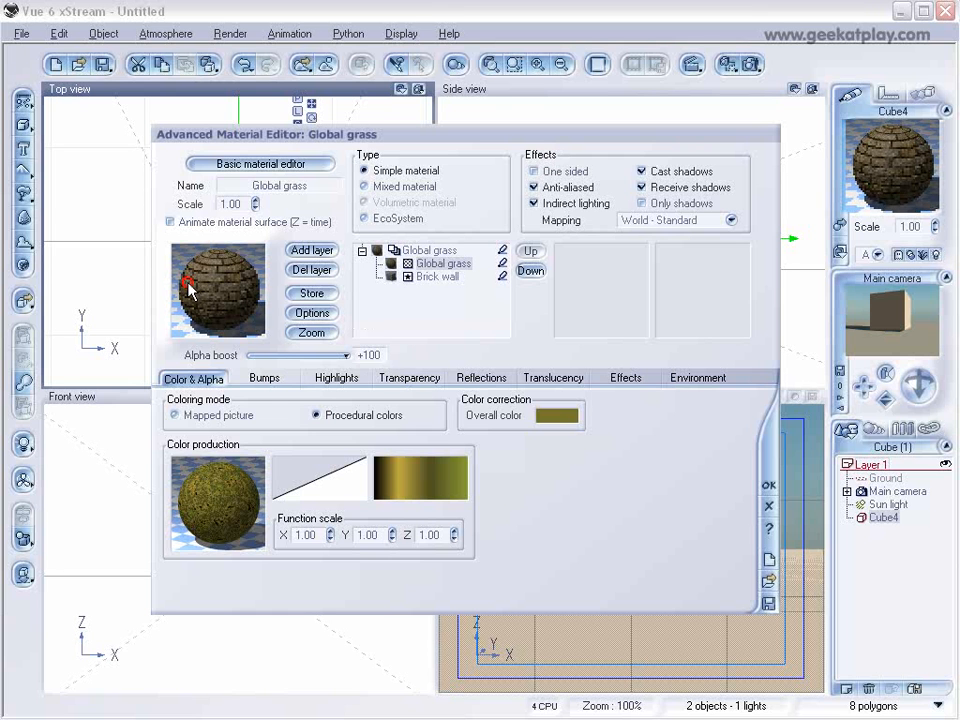
# Open the moss layer's color production function for editing and move its fractal and filter nodes clear of each other.
pyautogui.rightClick(220, 483)
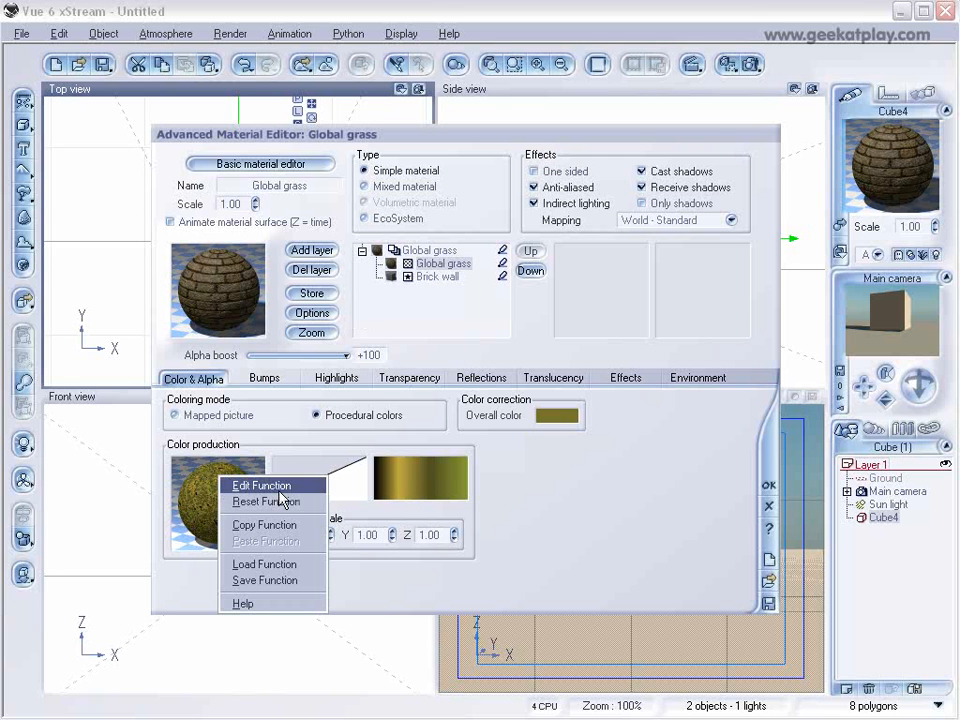
pyautogui.click(260, 485)
pyautogui.moveTo(470, 248); pyautogui.dragTo(384, 246)
pyautogui.moveTo(450, 283); pyautogui.dragTo(373, 318)
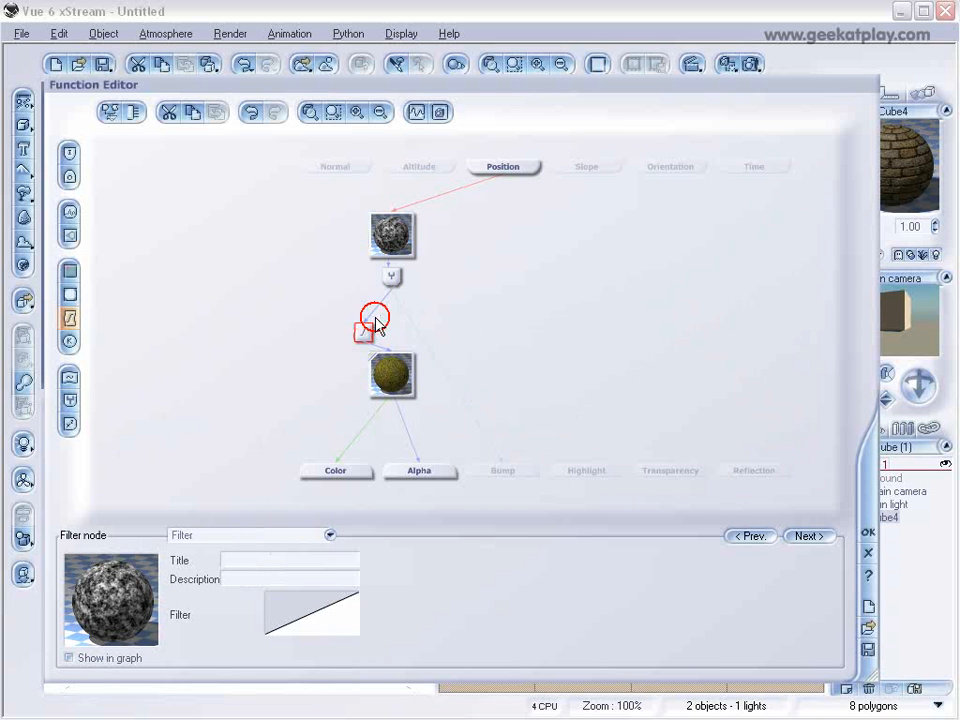
pyautogui.click(389, 372)
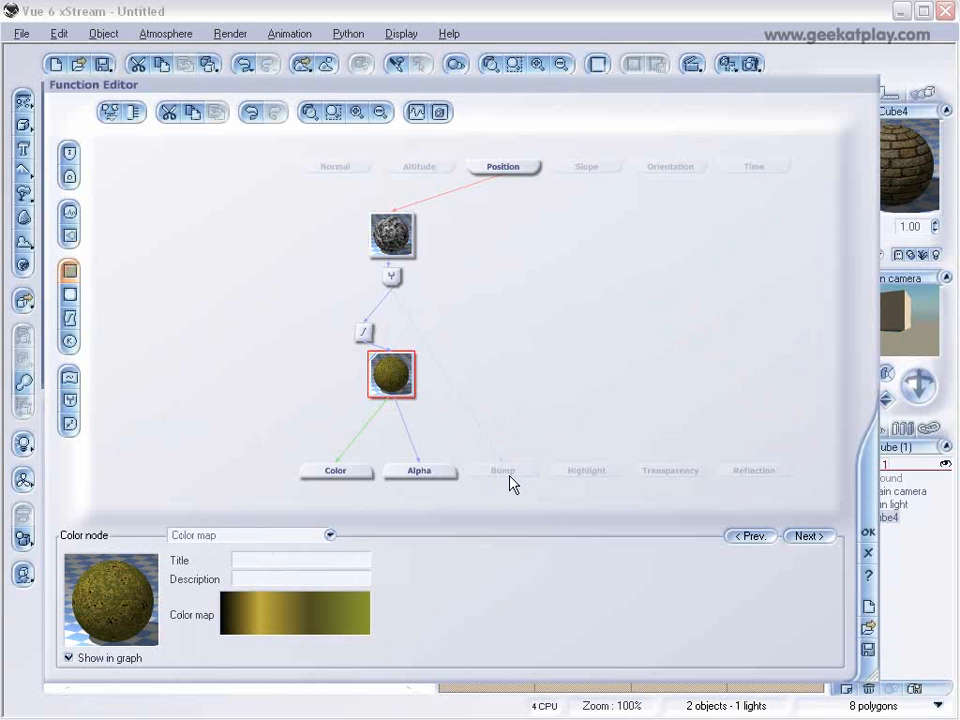
# Add a fractal node feeding the Transparency output and resize the Function Editor so all node settings fit.
pyautogui.click(689, 474)
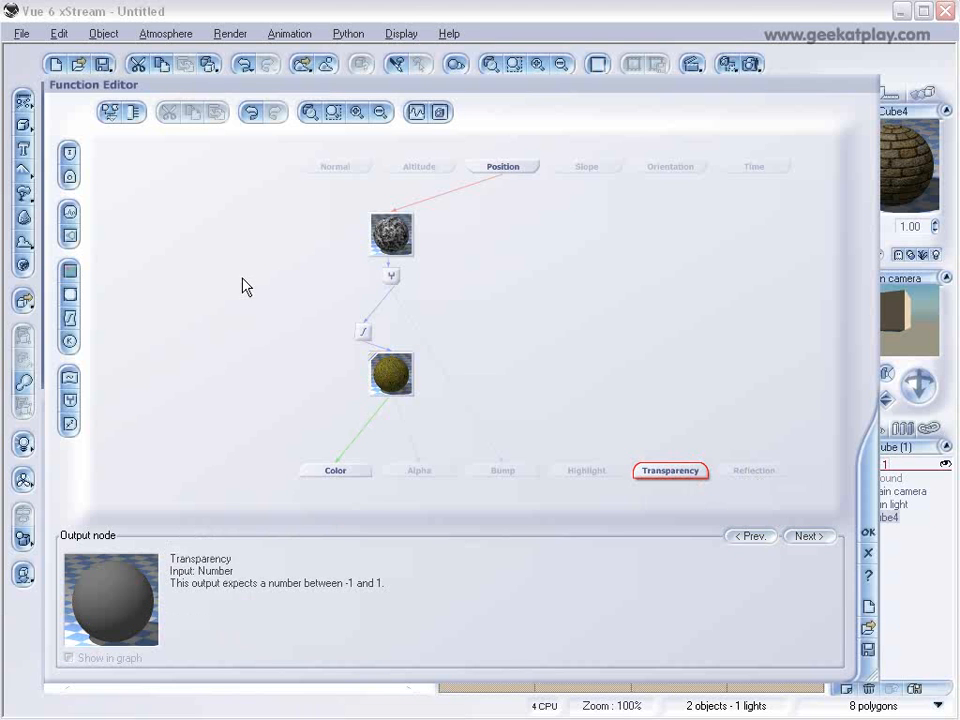
pyautogui.click(70, 237)
pyautogui.moveTo(669, 418); pyautogui.dragTo(652, 318)
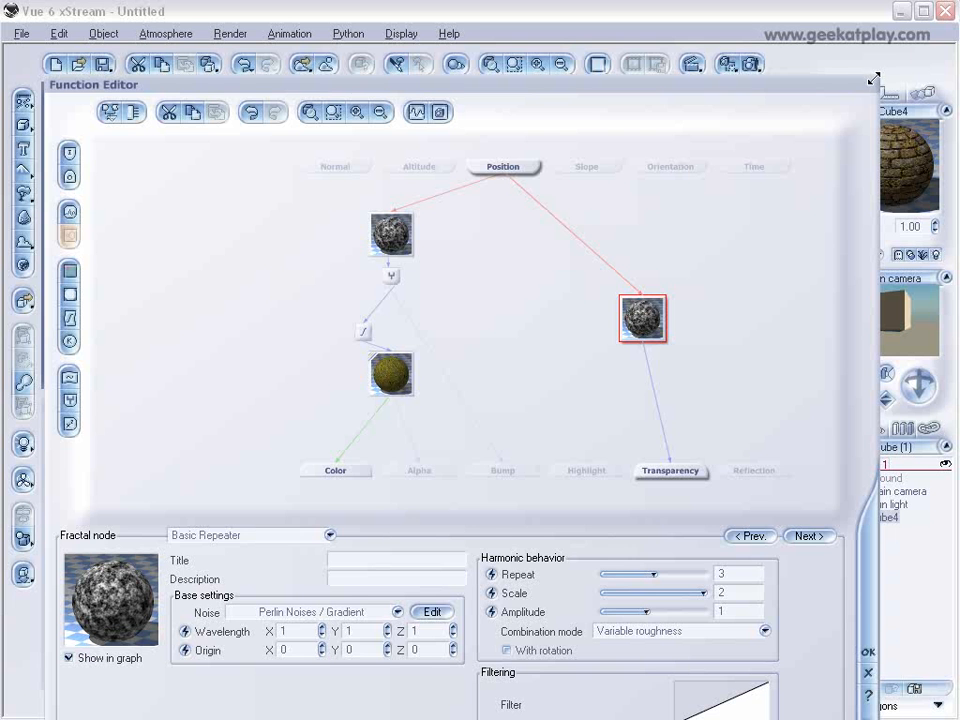
pyautogui.moveTo(873, 78); pyautogui.dragTo(838, 233)
pyautogui.moveTo(763, 235); pyautogui.dragTo(778, 90)
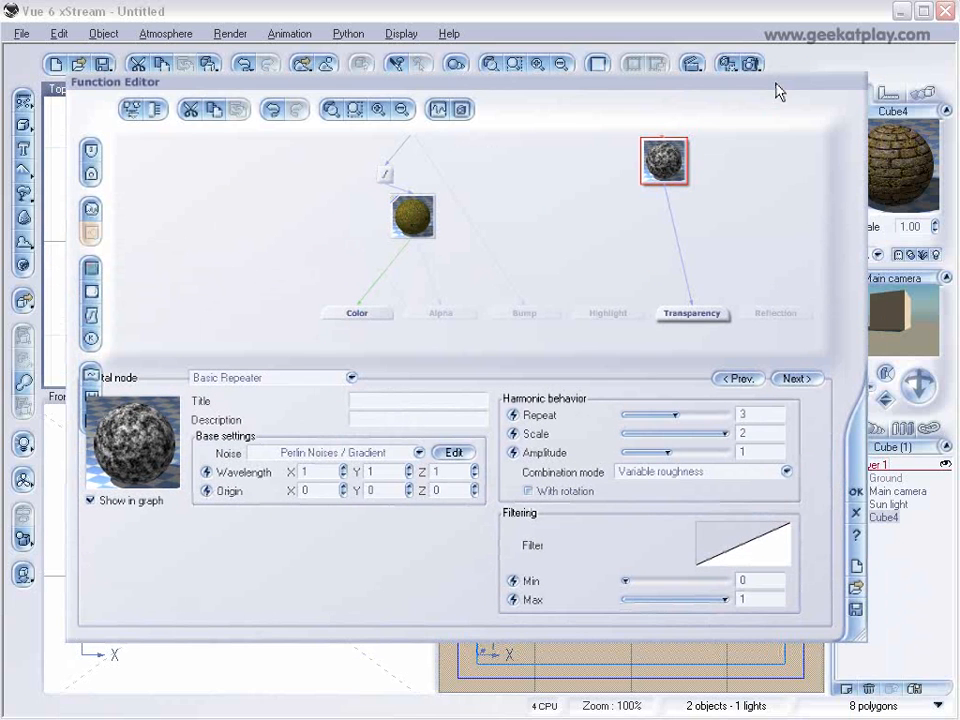
# Change the transparency node to Simple Fractal with largest feature about 2.76, roughness 1 and gain 10.
pyautogui.click(308, 379)
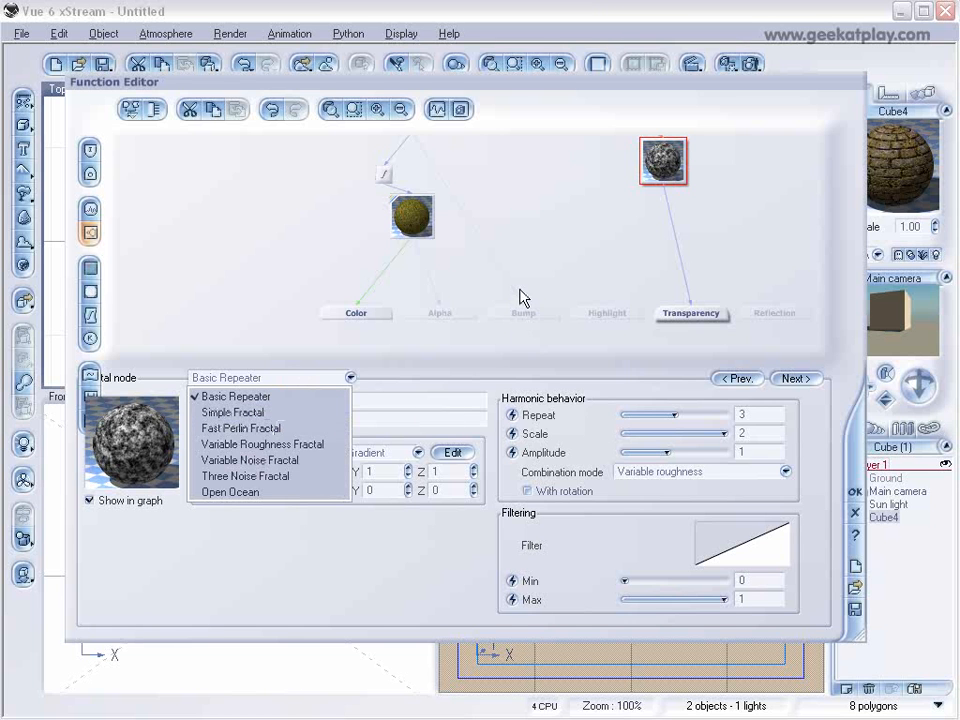
pyautogui.click(293, 412)
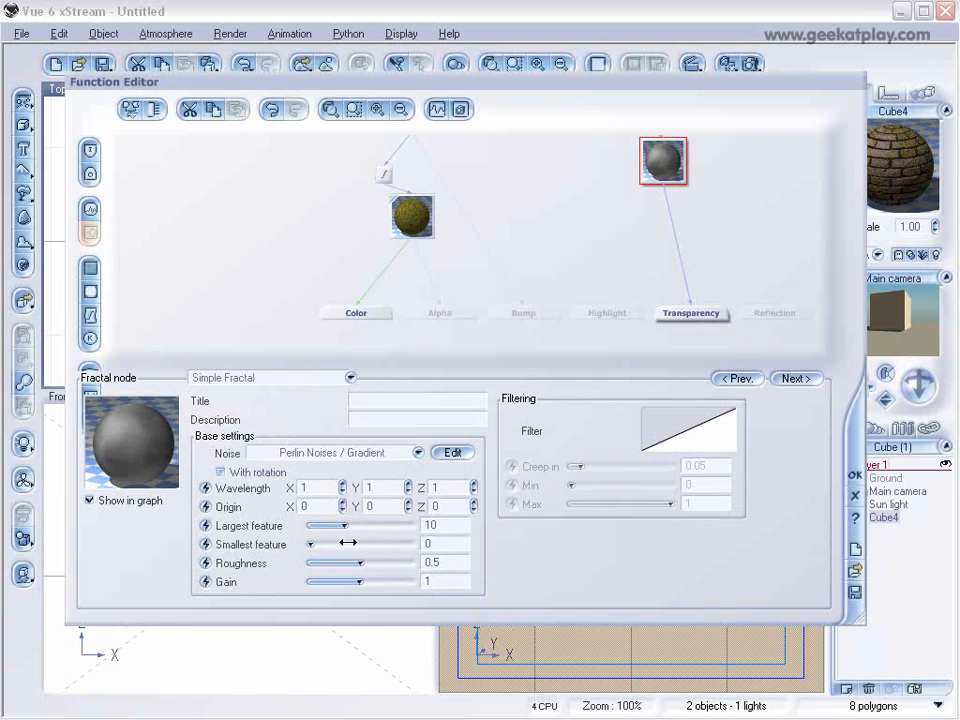
pyautogui.moveTo(344, 525); pyautogui.dragTo(412, 563)
pyautogui.moveTo(327, 581); pyautogui.dragTo(413, 579)
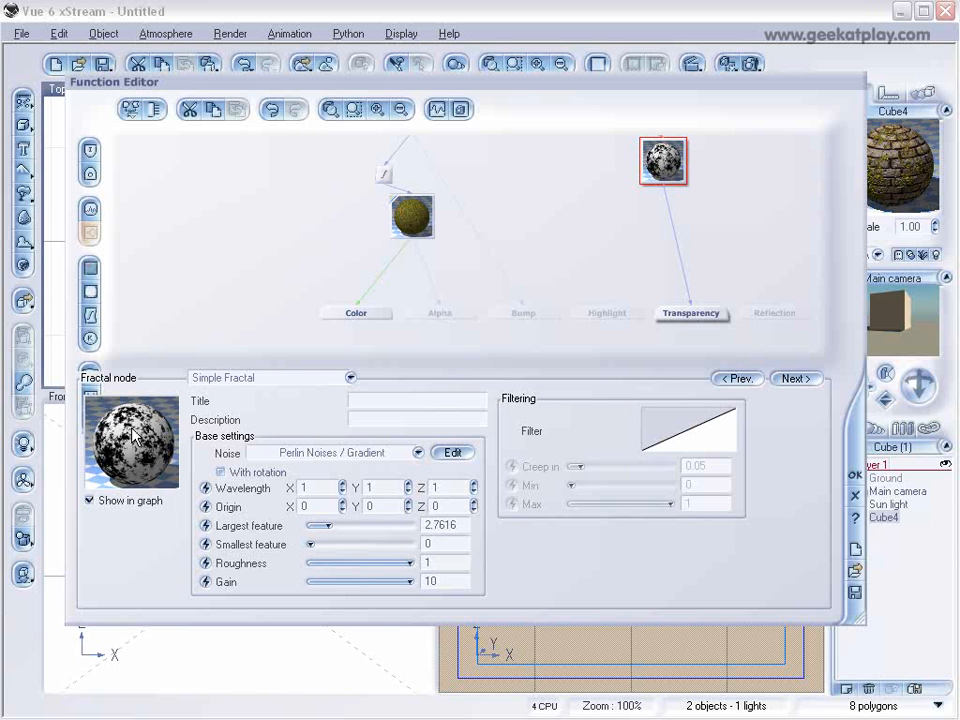
# Edit the fractal node's filter curve, adding a keypoint at about X 0.17, Y -0.34.
pyautogui.rightClick(689, 437)
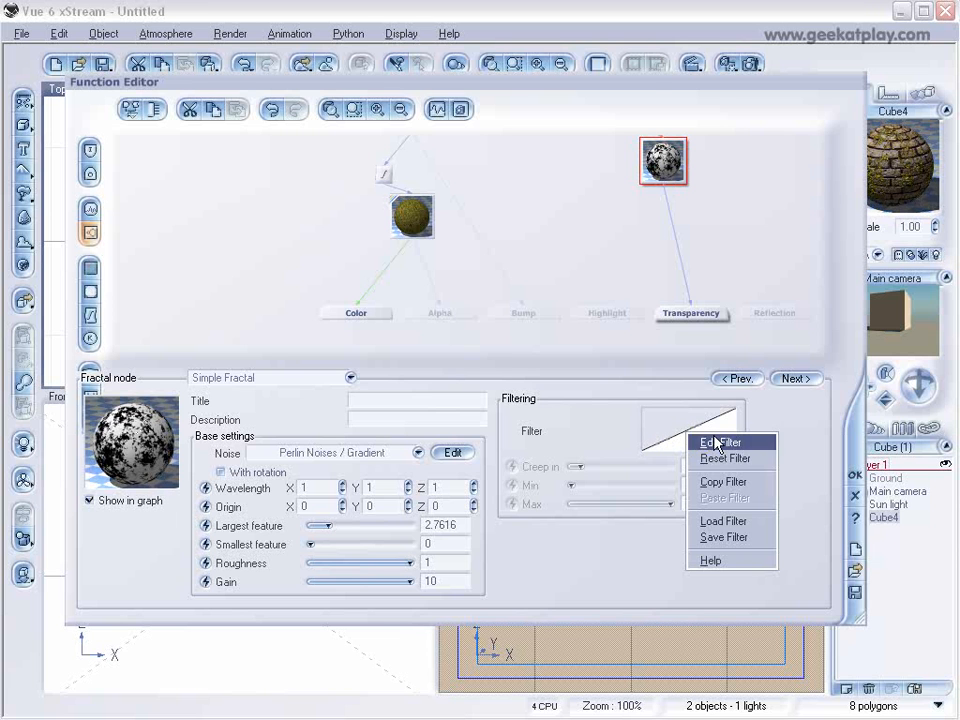
pyautogui.click(708, 443)
pyautogui.moveTo(748, 281); pyautogui.dragTo(569, 187)
pyautogui.click(544, 311)
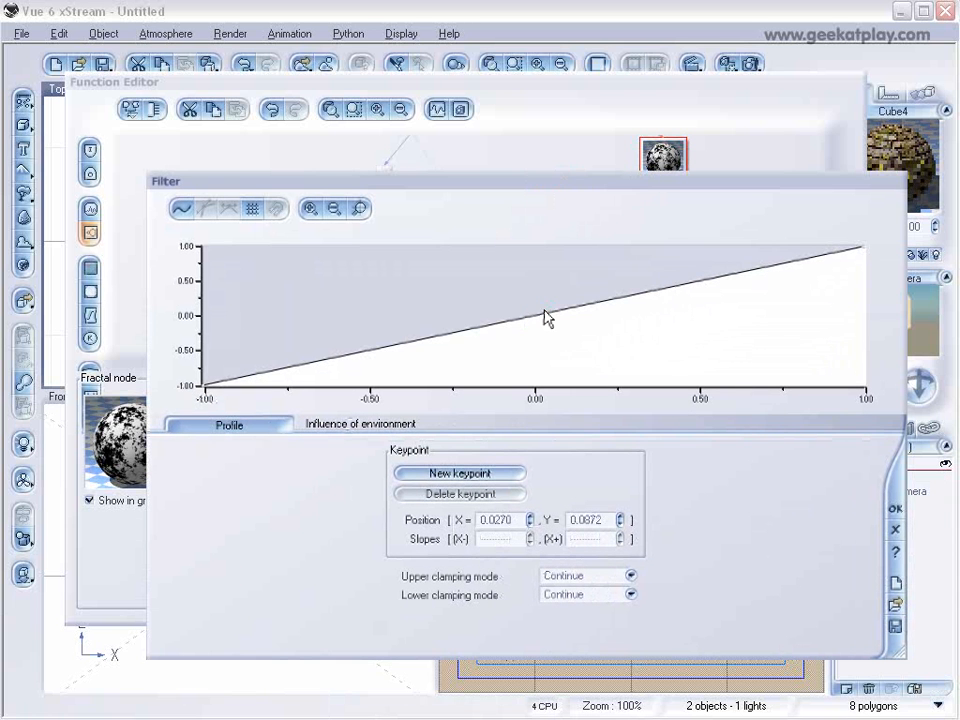
pyautogui.moveTo(542, 314); pyautogui.dragTo(591, 339)
pyautogui.moveTo(574, 186); pyautogui.dragTo(634, 164)
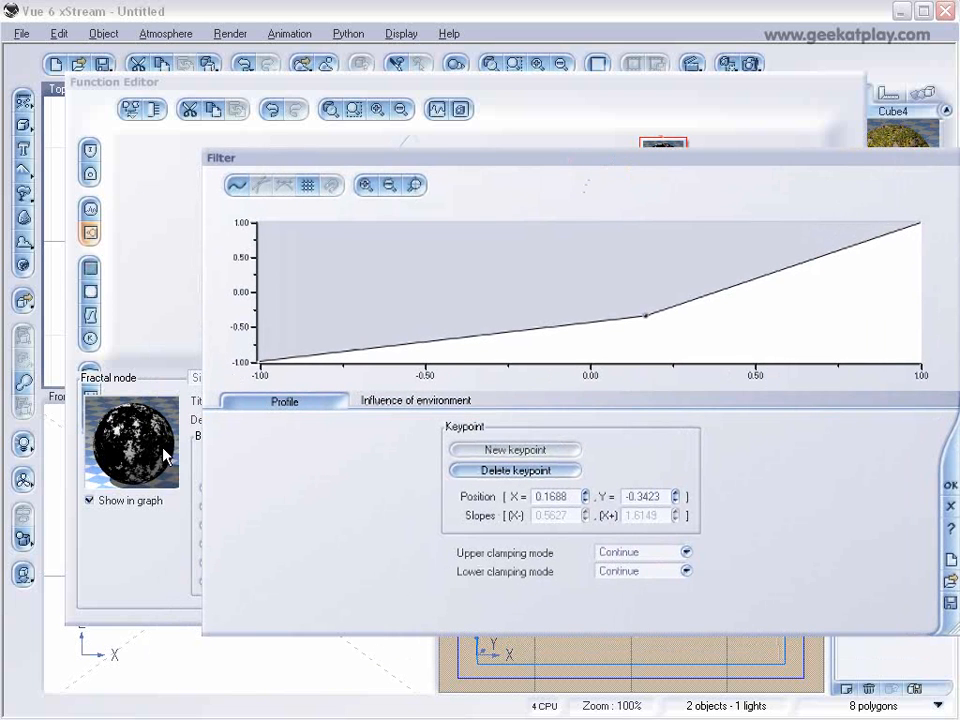
pyautogui.moveTo(206, 462); pyautogui.dragTo(350, 470)
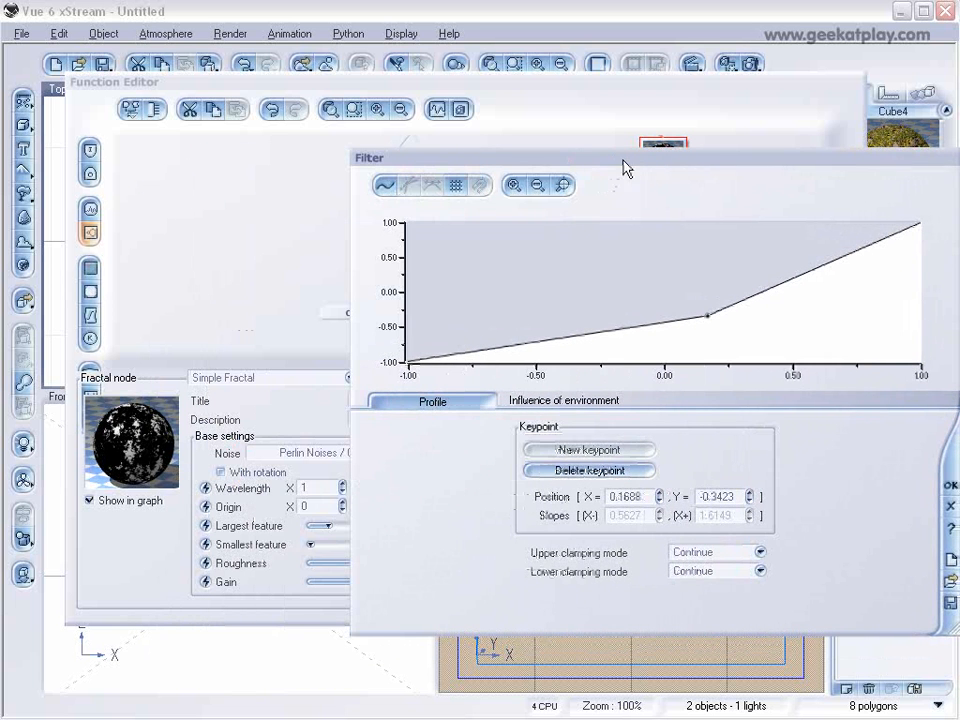
pyautogui.moveTo(624, 167); pyautogui.dragTo(532, 162)
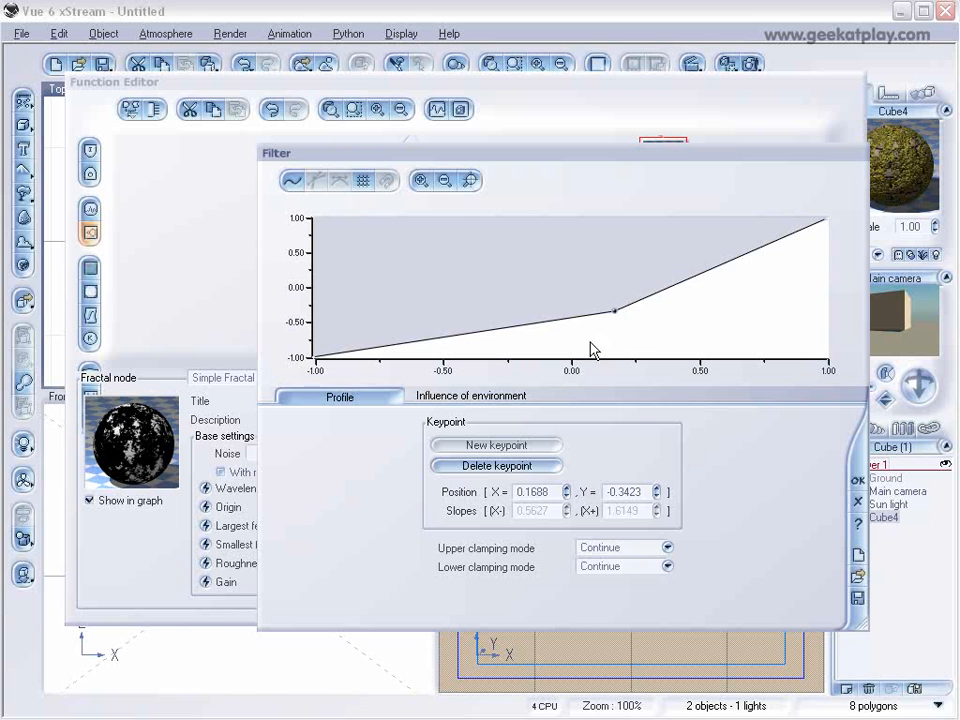
# Move the filter keypoint to about X 0.25, Y 0.03, accept the curve and reposition the transparency fractal node.
pyautogui.moveTo(615, 313)
pyautogui.mouseDown()
pyautogui.moveTo(628, 326)
pyautogui.moveTo(613, 294)
pyautogui.mouseUp()
pyautogui.moveTo(681, 99); pyautogui.dragTo(654, 80)
pyautogui.moveTo(655, 152); pyautogui.dragTo(618, 141)
pyautogui.moveTo(576, 283); pyautogui.dragTo(599, 274)
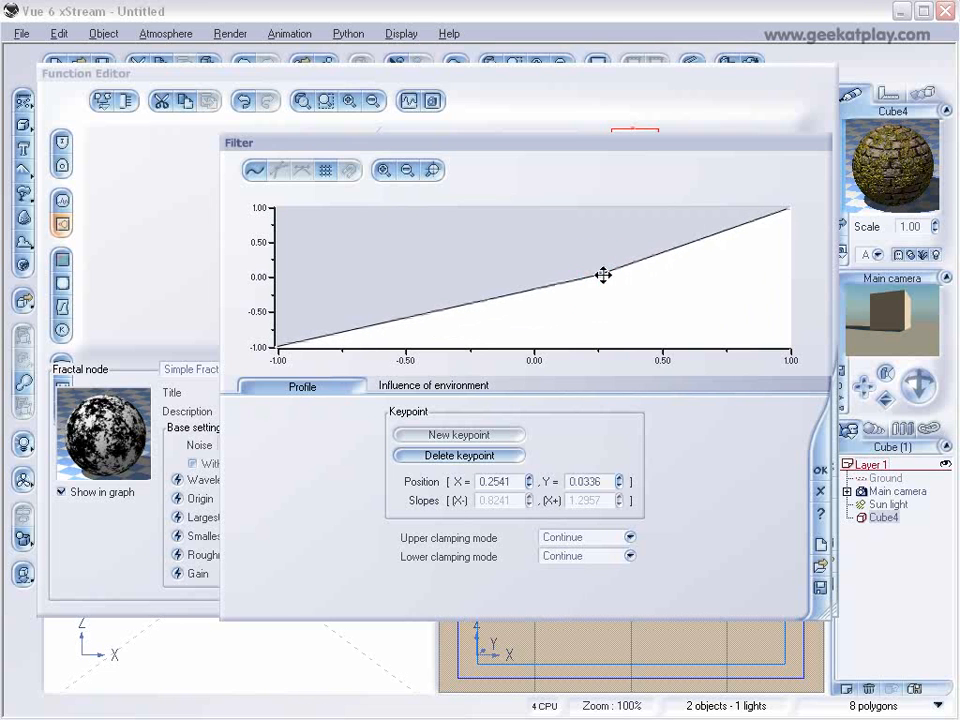
pyautogui.click(818, 469)
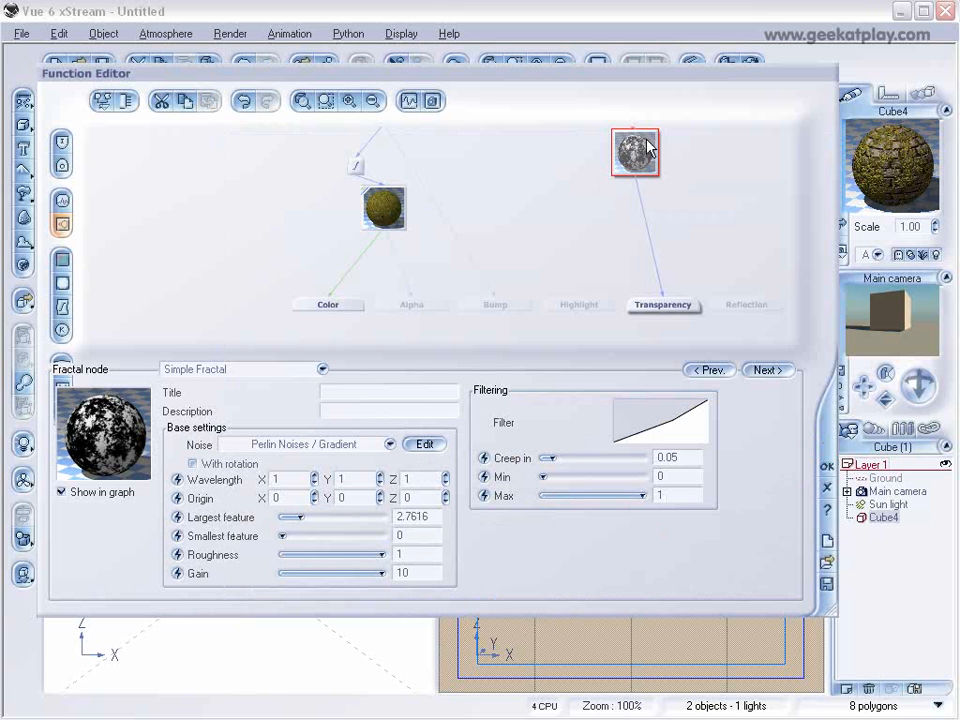
pyautogui.moveTo(636, 150); pyautogui.dragTo(605, 150)
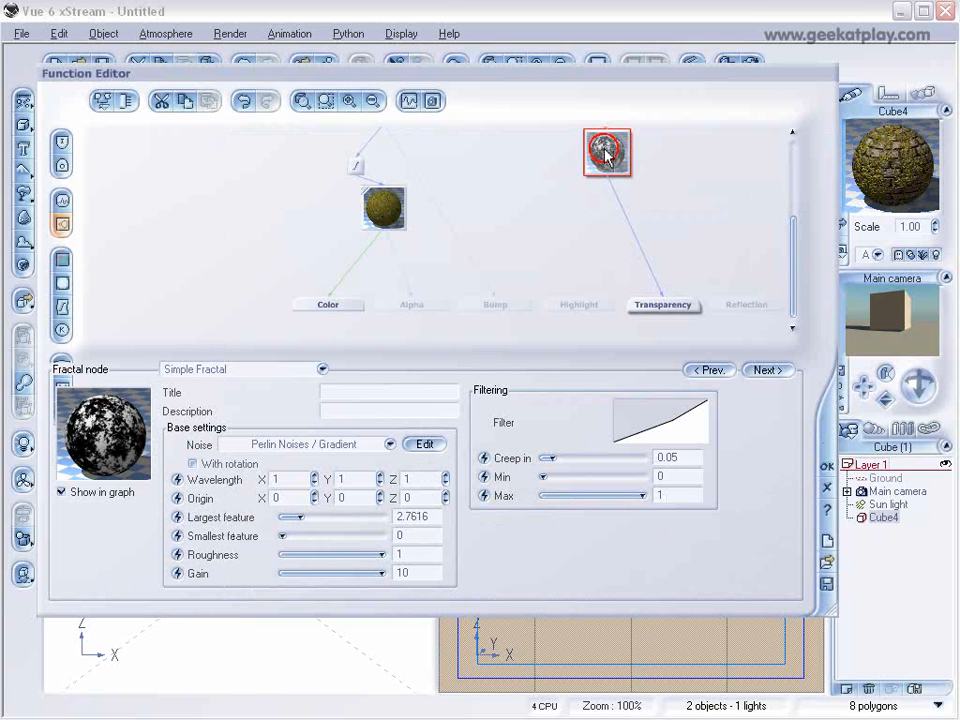
# Accept the transparency function and set the Global grass layer's alpha boost to +20%.
pyautogui.click(826, 467)
pyautogui.moveTo(345, 355); pyautogui.dragTo(326, 355)
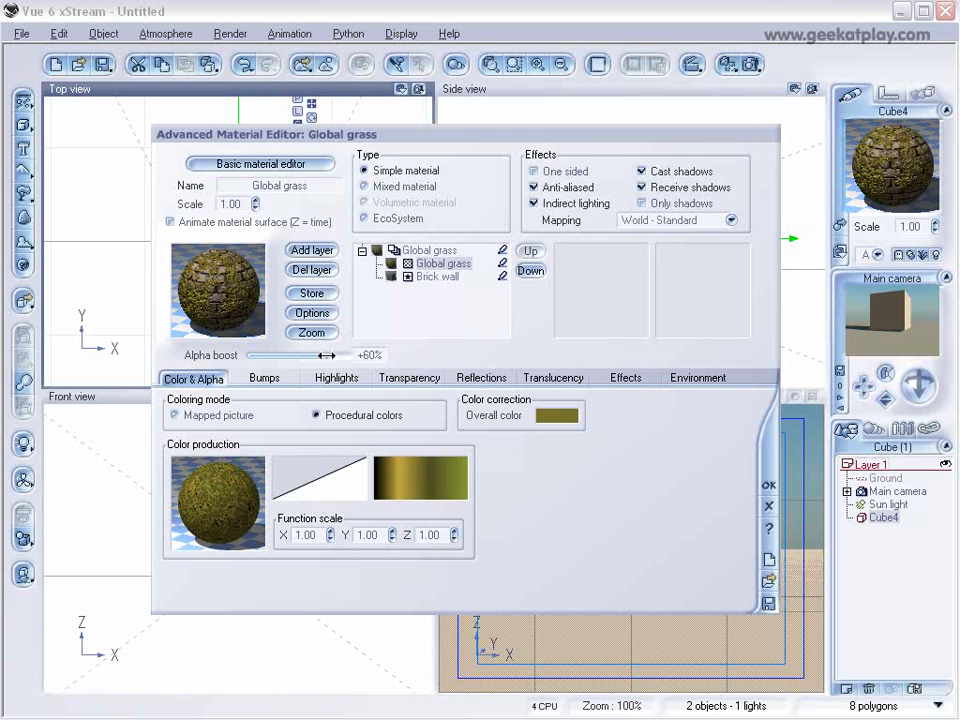
pyautogui.moveTo(326, 355); pyautogui.dragTo(315, 355)
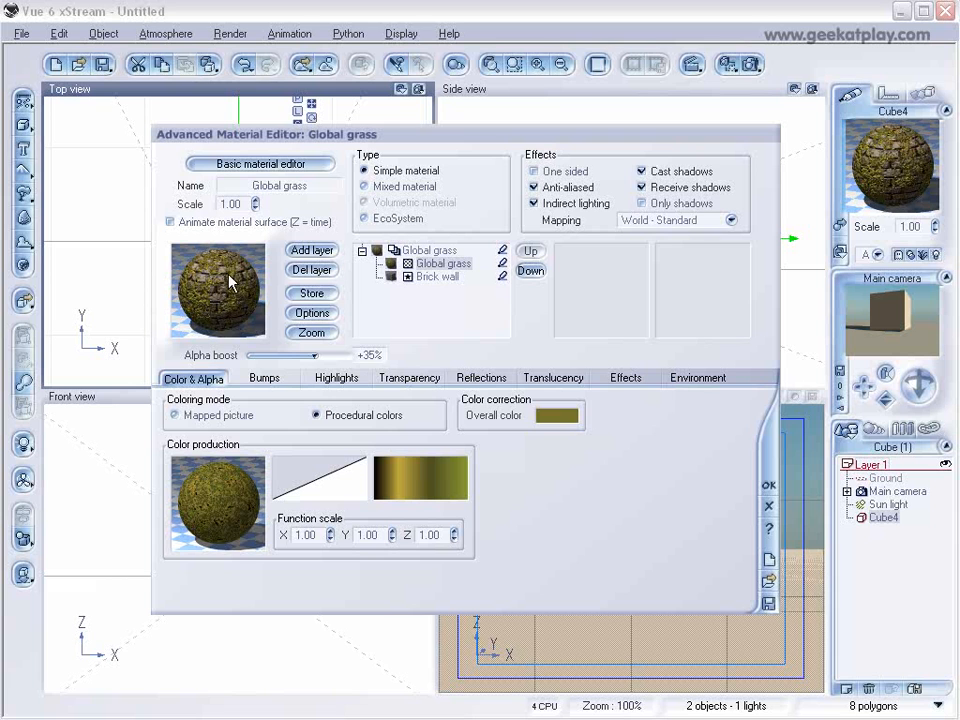
pyautogui.moveTo(312, 347); pyautogui.dragTo(311, 347)
# Limit the Global grass layer's altitude range to a maximum of 0.14 and set its top fuzziness to 27%.
pyautogui.click(712, 380)
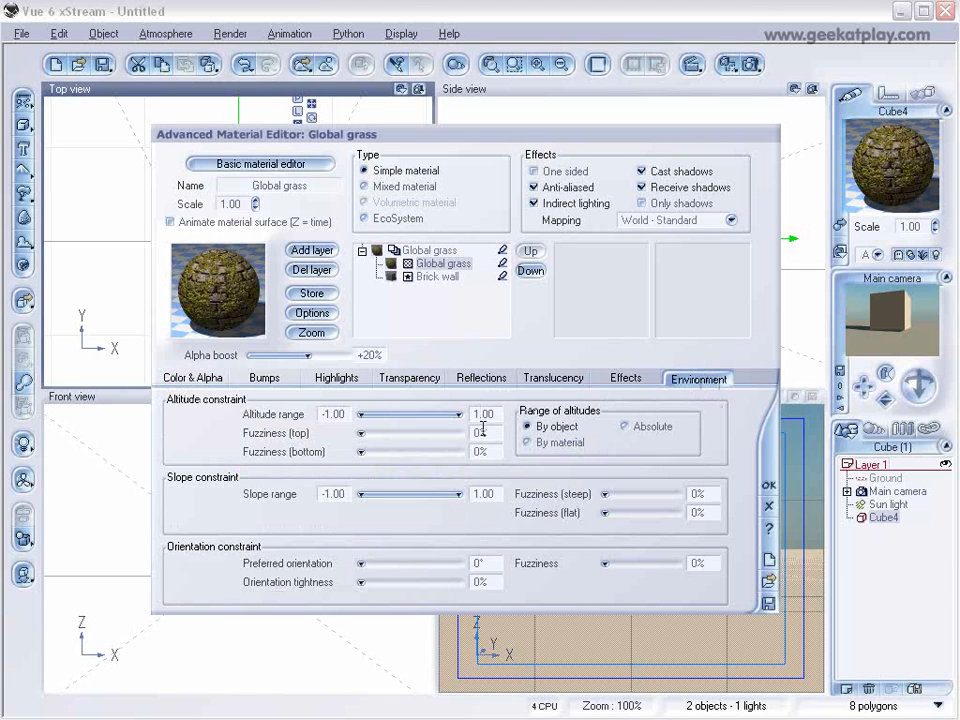
pyautogui.moveTo(459, 414); pyautogui.dragTo(417, 414)
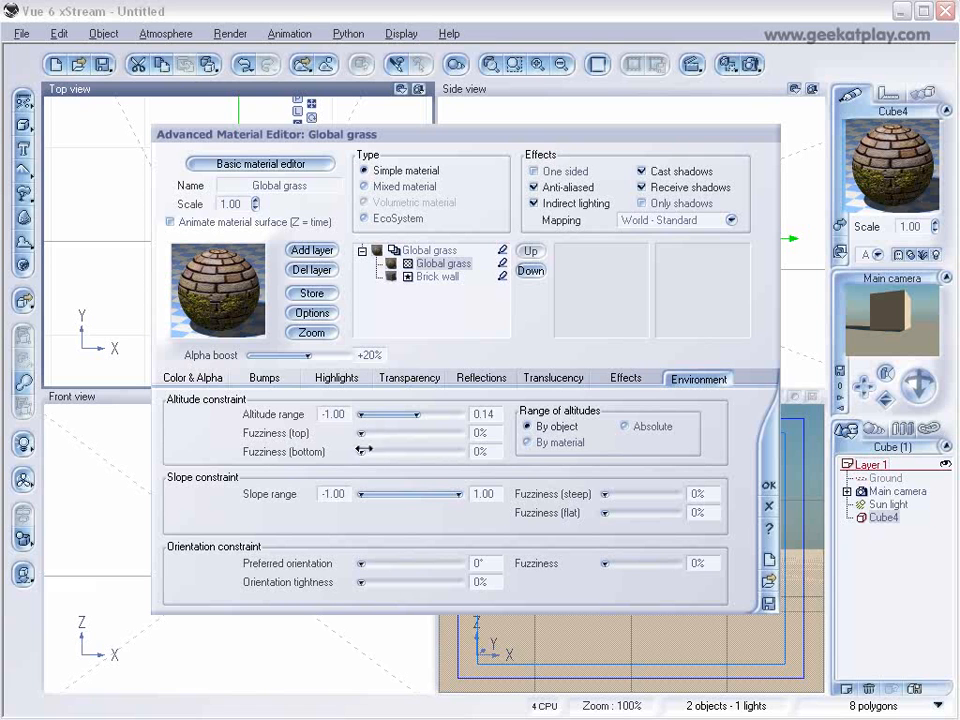
pyautogui.moveTo(363, 435); pyautogui.dragTo(390, 434)
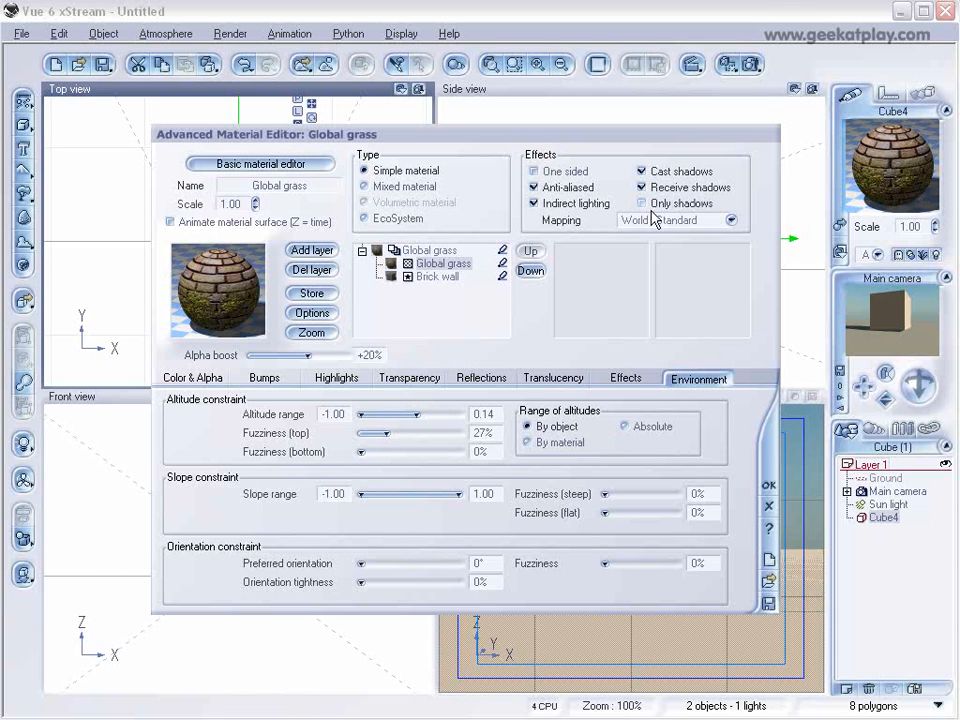
# Change the Global grass layer's mapping to Object - Parametric, then check its bump settings and return to its color settings.
pyautogui.click(730, 220)
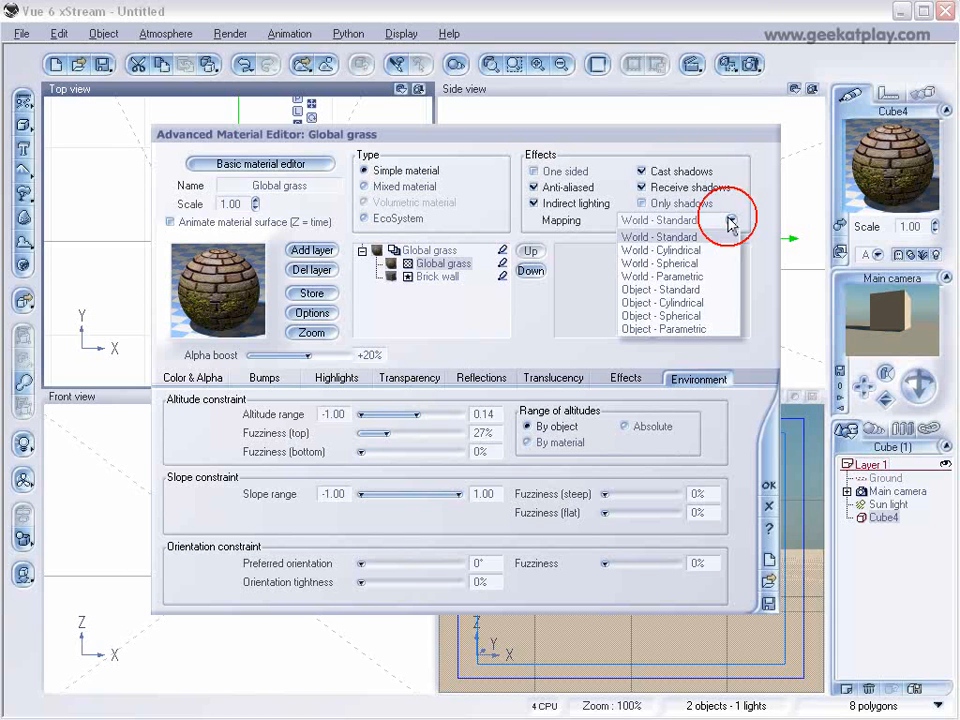
pyautogui.click(713, 329)
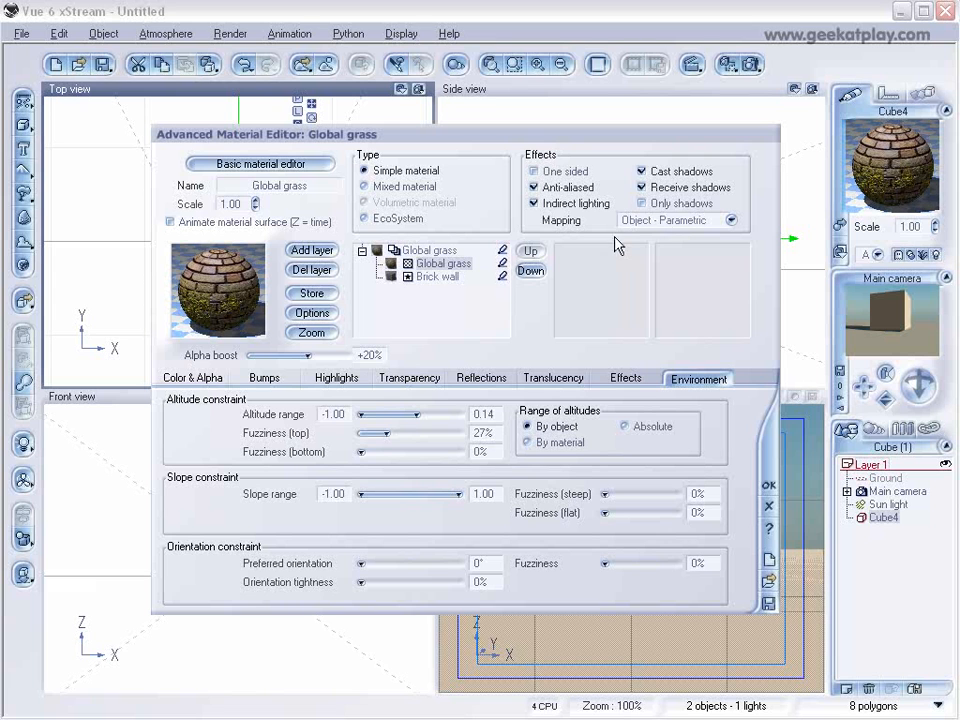
pyautogui.click(262, 378)
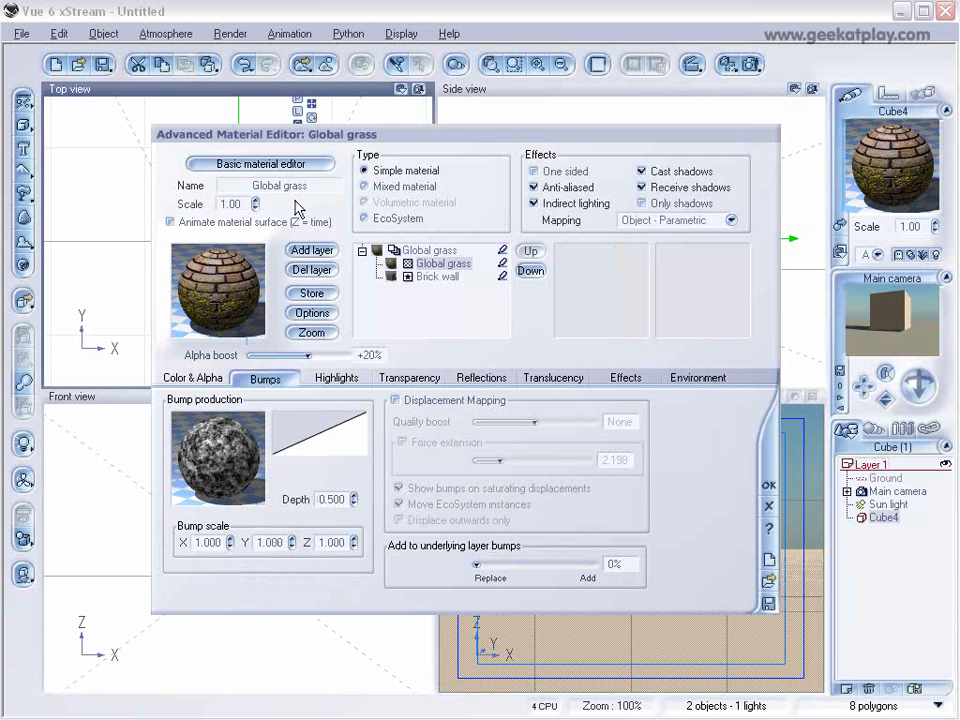
pyautogui.click(170, 380)
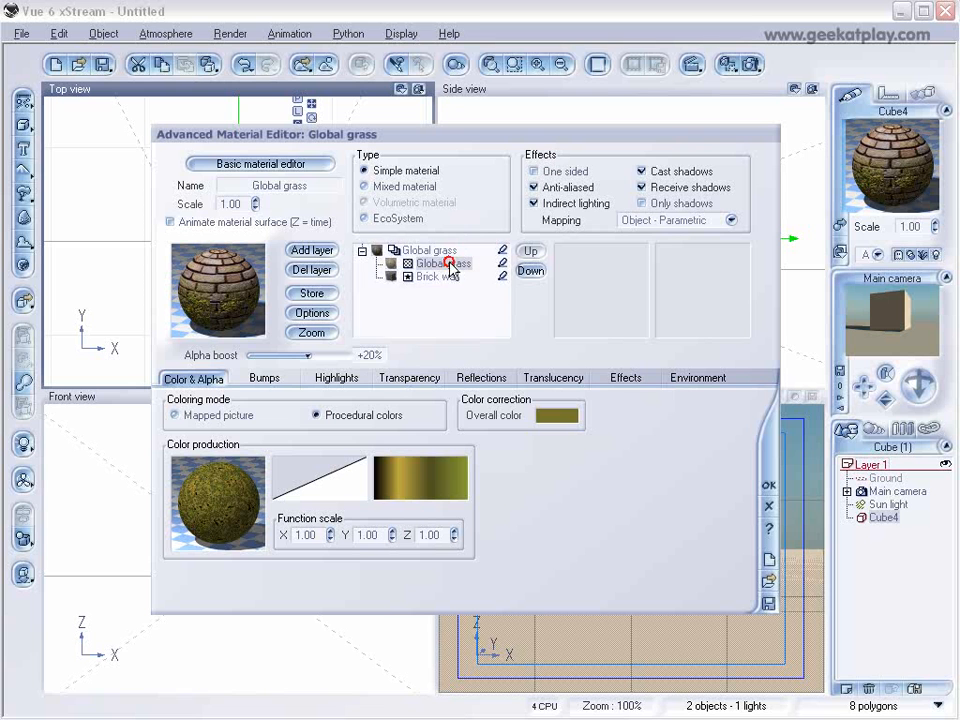
# Add a new layer above Global grass using the Default material from the Rocks collection.
pyautogui.click(321, 252)
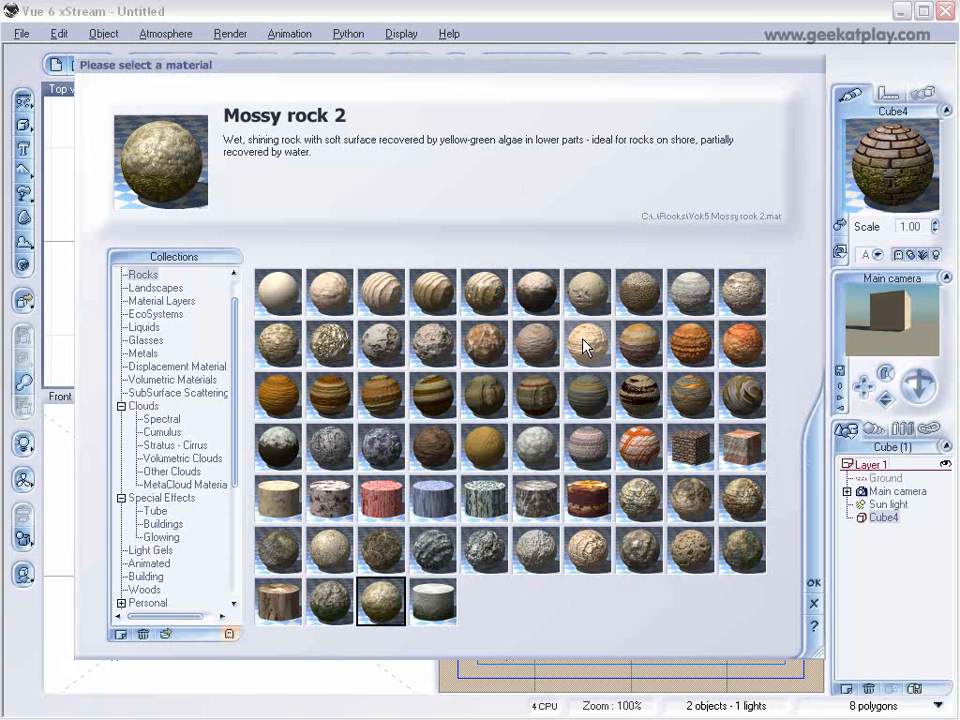
pyautogui.click(292, 282)
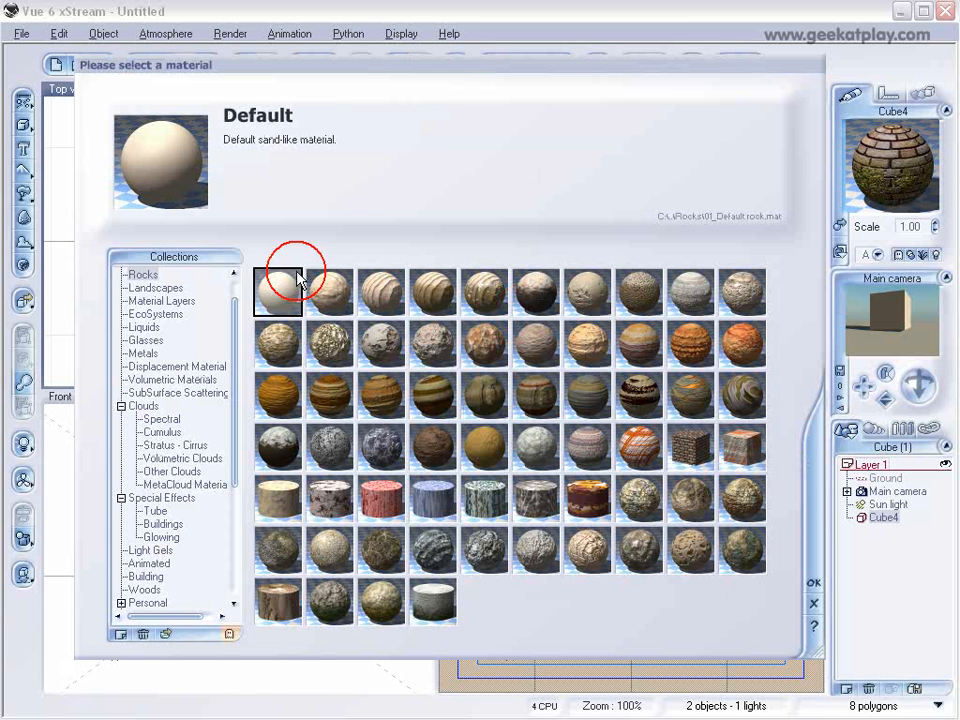
pyautogui.click(813, 583)
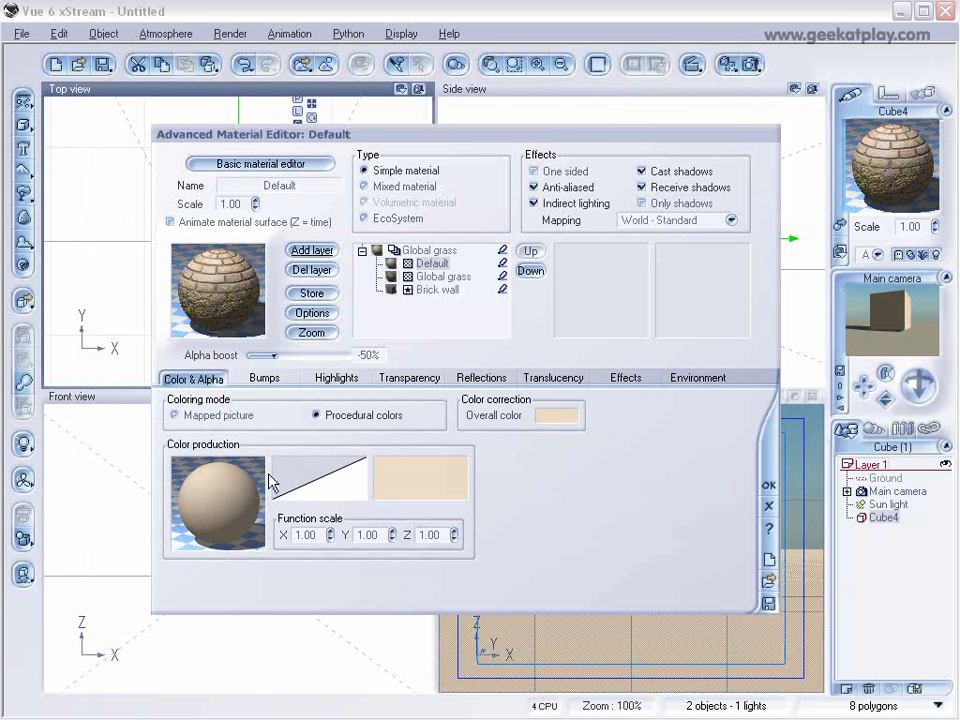
# Edit the Default layer's color map, adding a pale yellow-green keycolor (RGB 230, 238, 204) at position -0.87.
pyautogui.rightClick(426, 482)
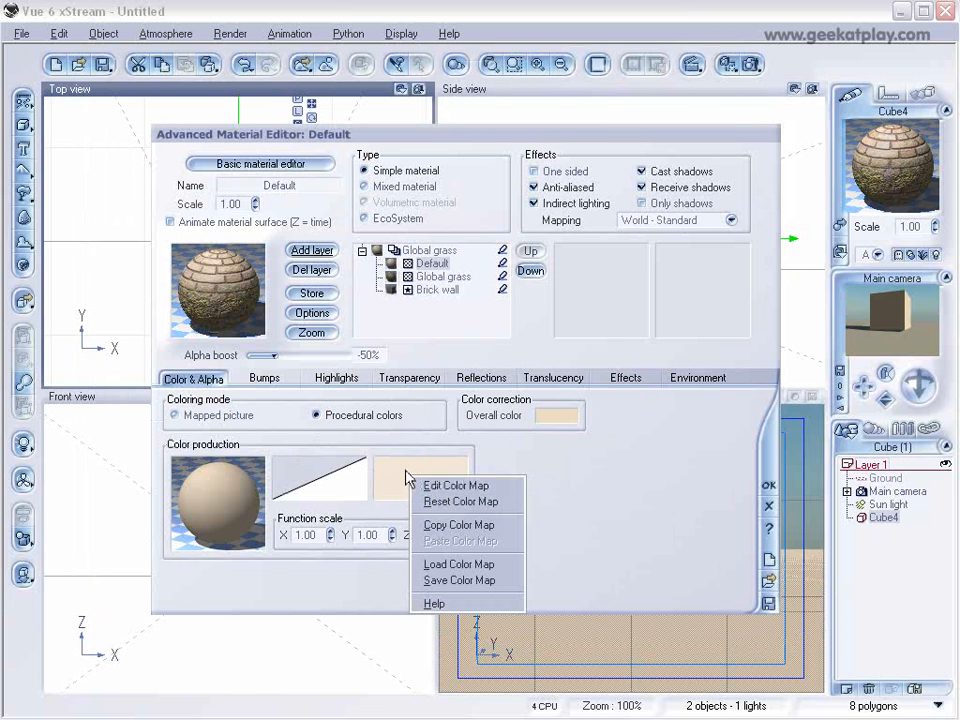
pyautogui.click(388, 472)
pyautogui.rightClick(435, 473)
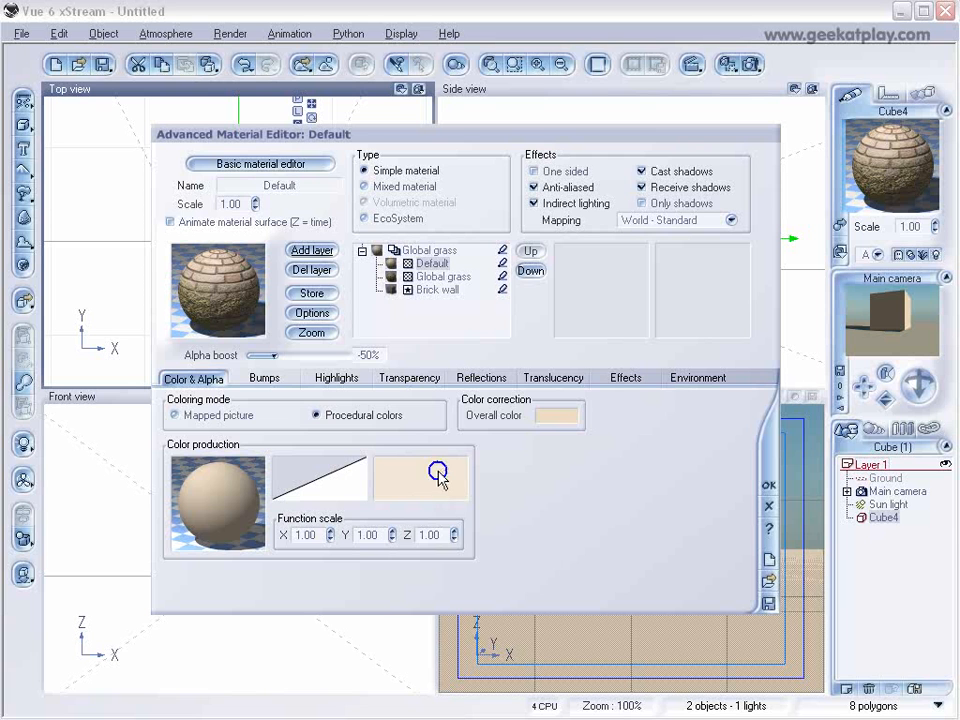
pyautogui.click(489, 480)
pyautogui.moveTo(487, 187); pyautogui.dragTo(499, 241)
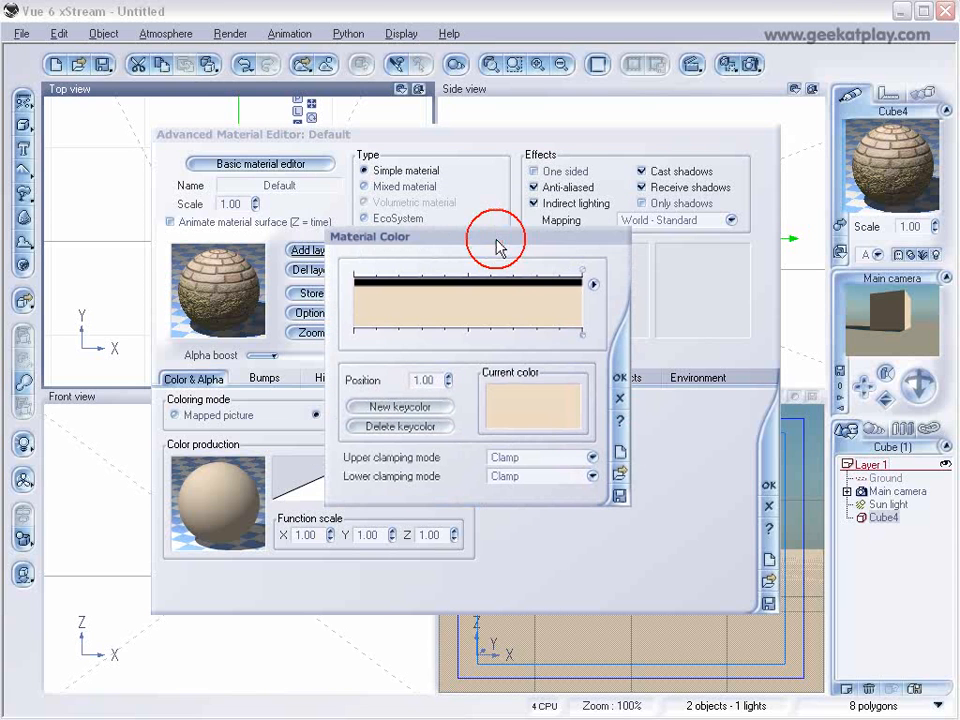
pyautogui.click(368, 334)
pyautogui.click(405, 407)
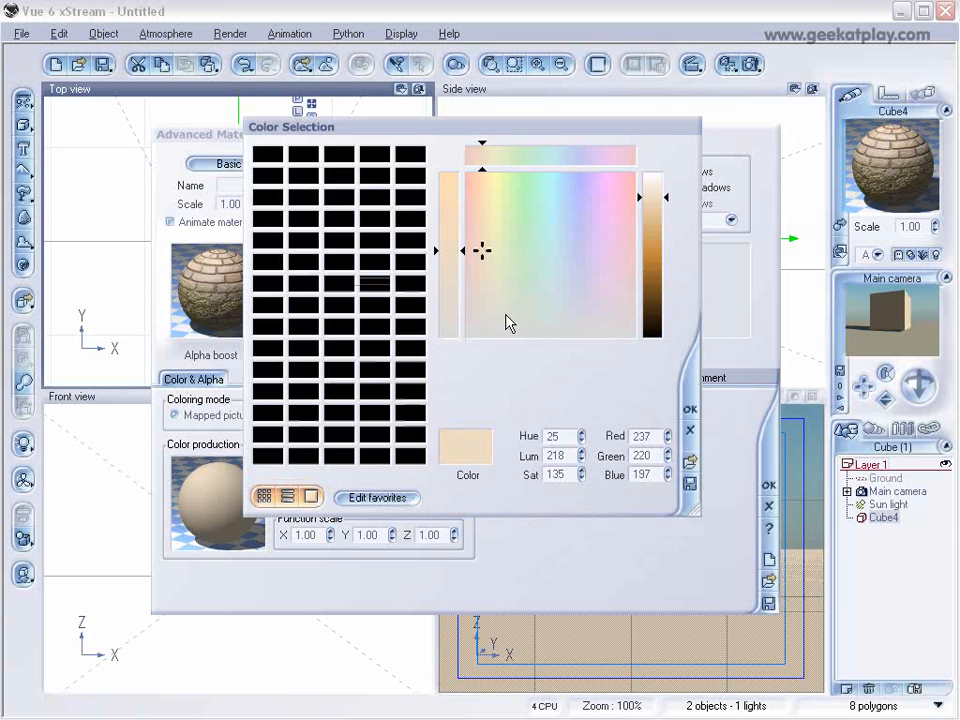
pyautogui.moveTo(488, 257); pyautogui.dragTo(501, 253)
pyautogui.click(660, 195)
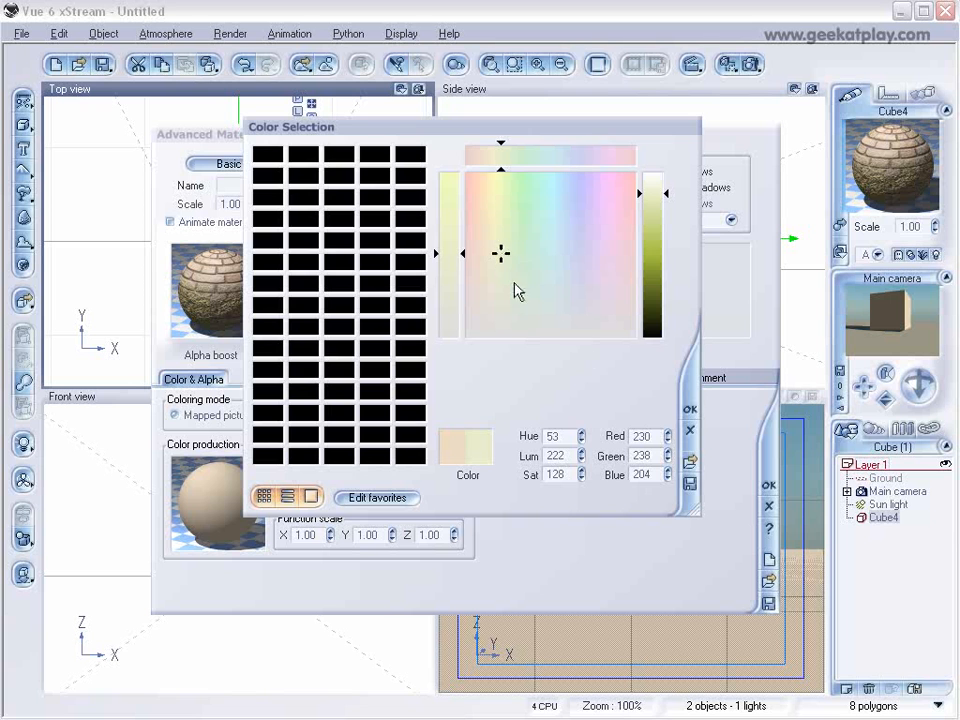
pyautogui.click(687, 411)
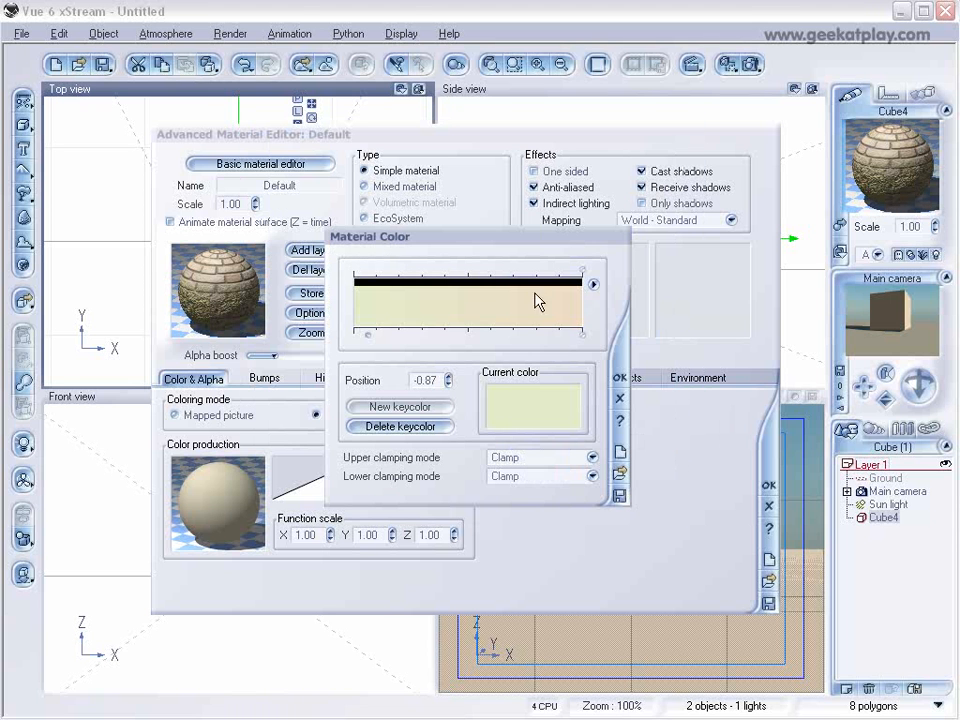
# Add a grey-brown keycolor (about RGB 176, 163, 142) at position -0.03, move the yellow-green keycolor to the gradient's start and accept the map.
pyautogui.click(486, 336)
pyautogui.click(448, 407)
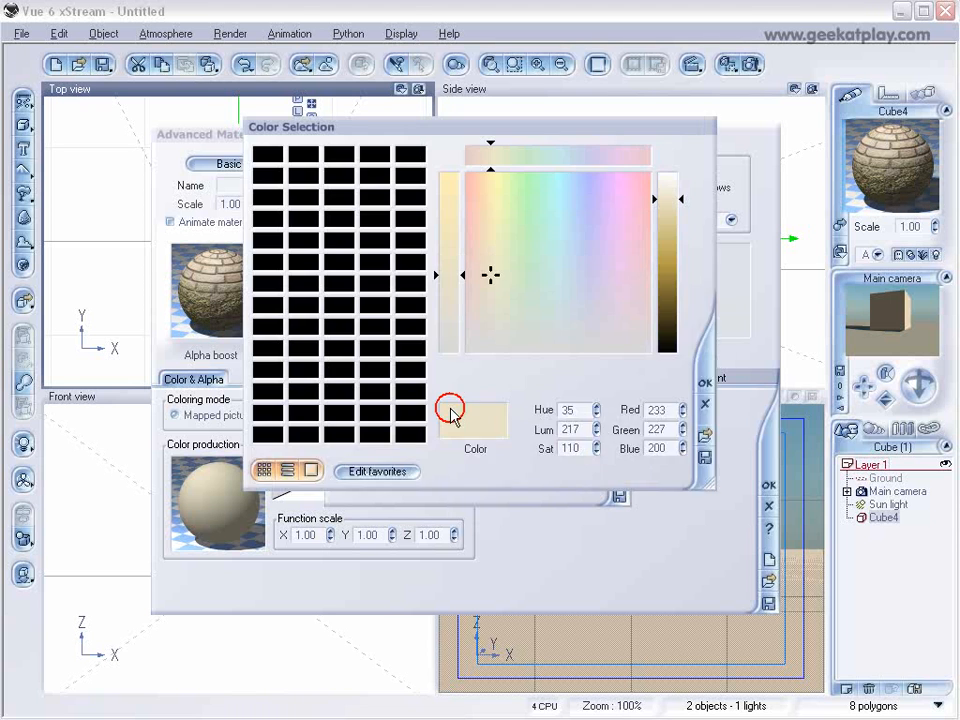
pyautogui.moveTo(490, 288); pyautogui.dragTo(497, 281)
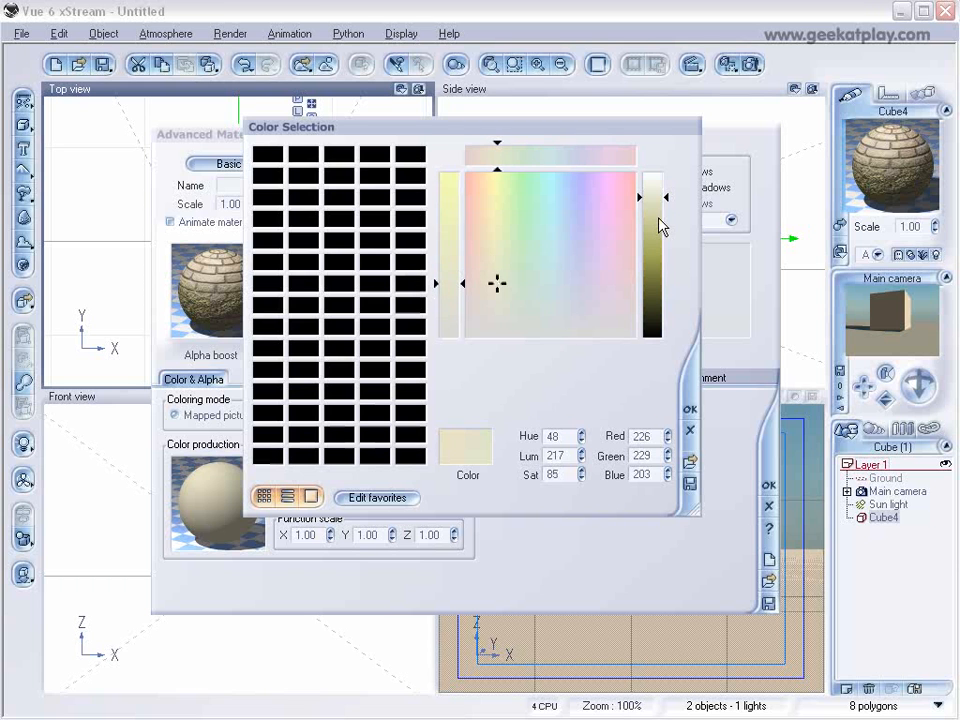
pyautogui.click(660, 230)
pyautogui.moveTo(660, 232); pyautogui.dragTo(660, 235)
pyautogui.moveTo(501, 294); pyautogui.dragTo(487, 314)
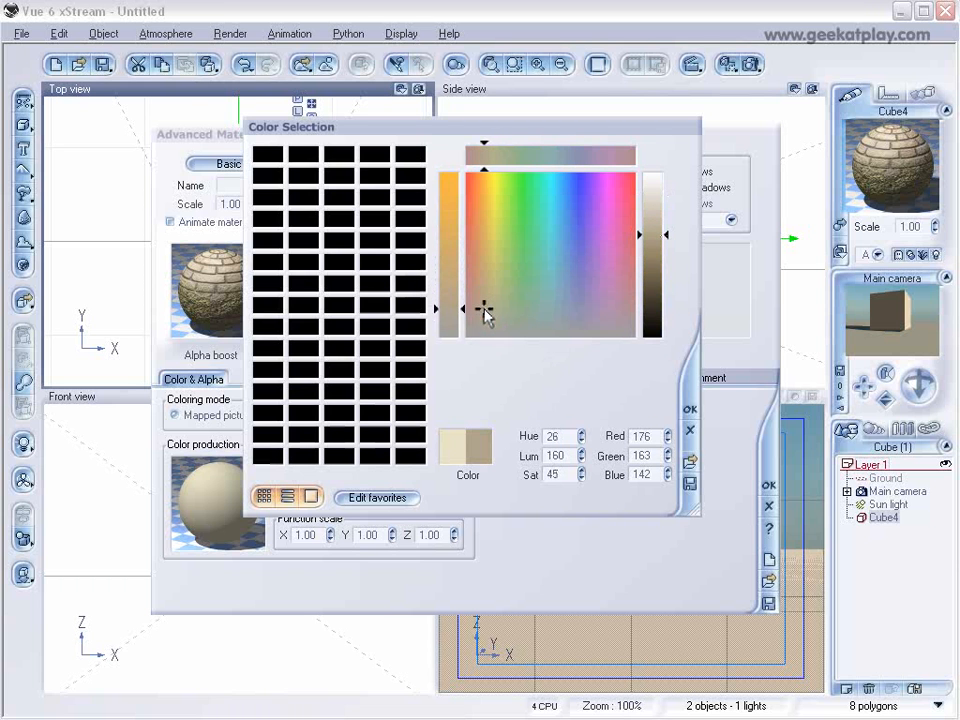
pyautogui.click(690, 409)
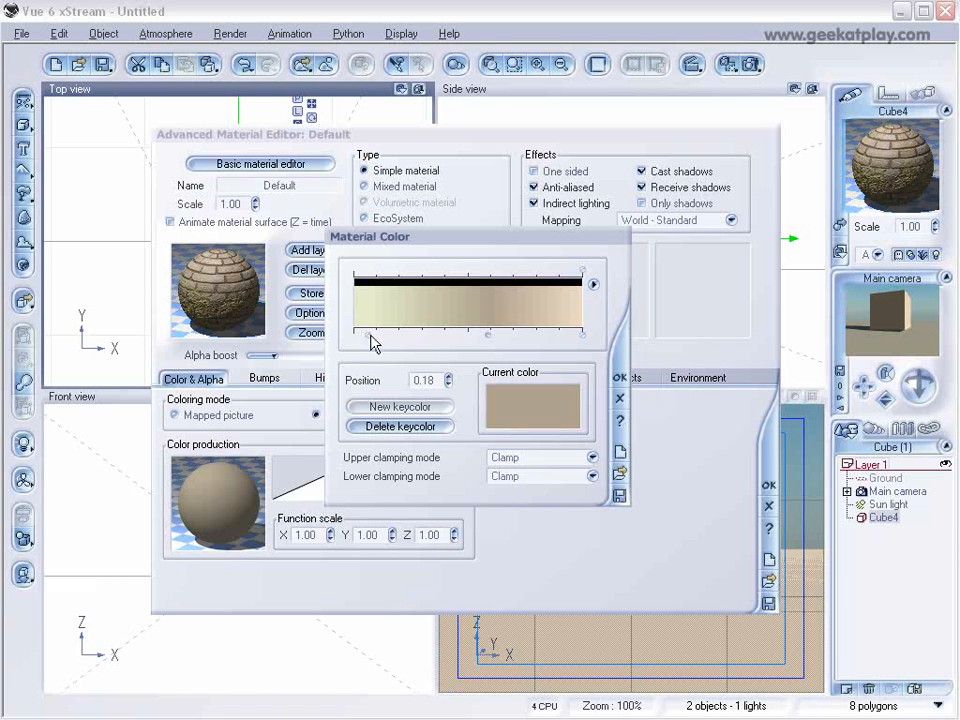
pyautogui.moveTo(378, 335)
pyautogui.mouseDown()
pyautogui.moveTo(484, 334)
pyautogui.moveTo(465, 332)
pyautogui.mouseUp()
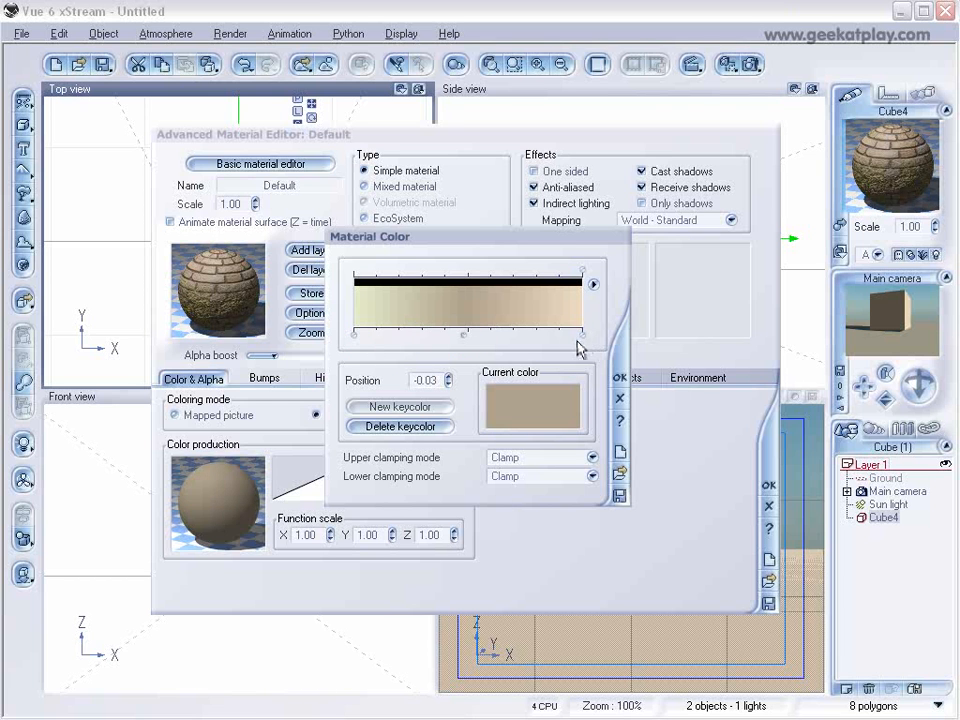
pyautogui.click(620, 377)
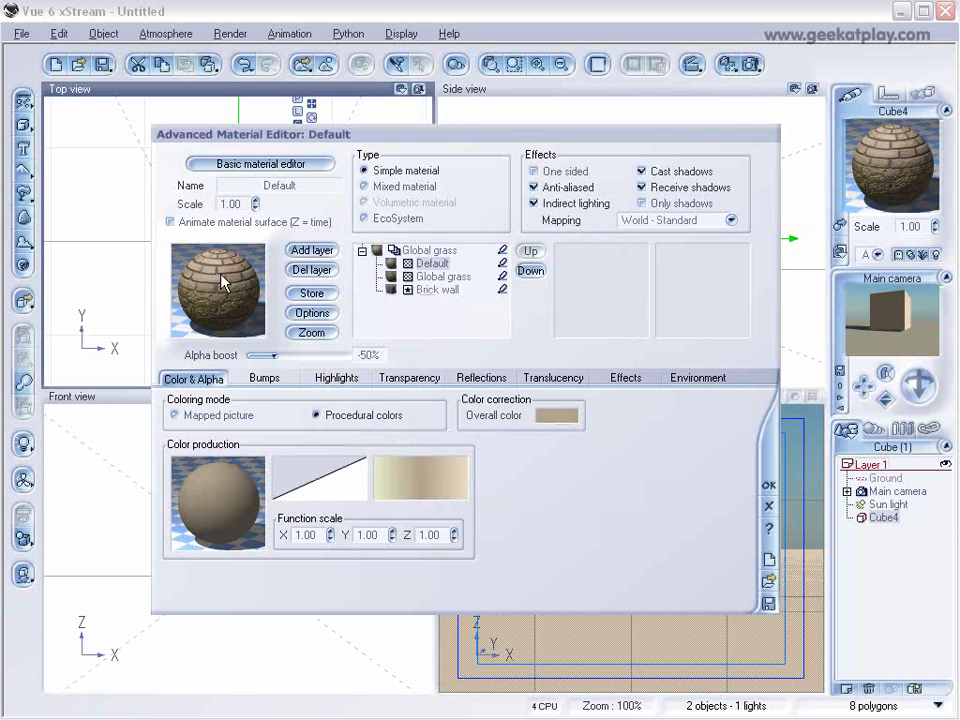
# Edit the Default layer's color function, deleting the Constant Number and Filter nodes that feed the color map node.
pyautogui.rightClick(235, 500)
pyautogui.click(281, 507)
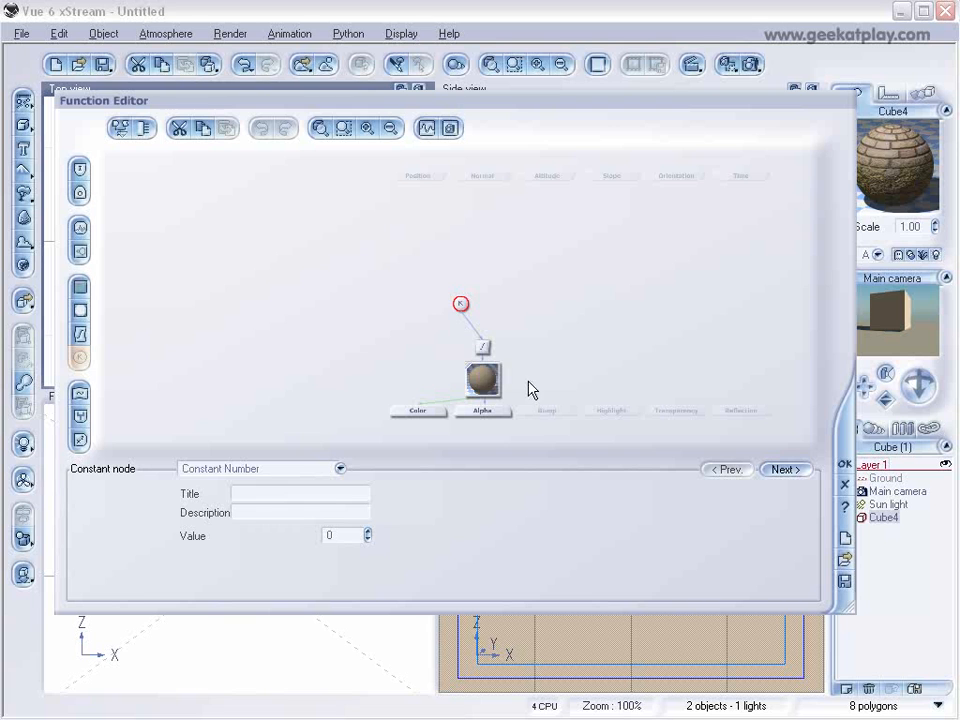
pyautogui.moveTo(486, 377); pyautogui.dragTo(440, 239)
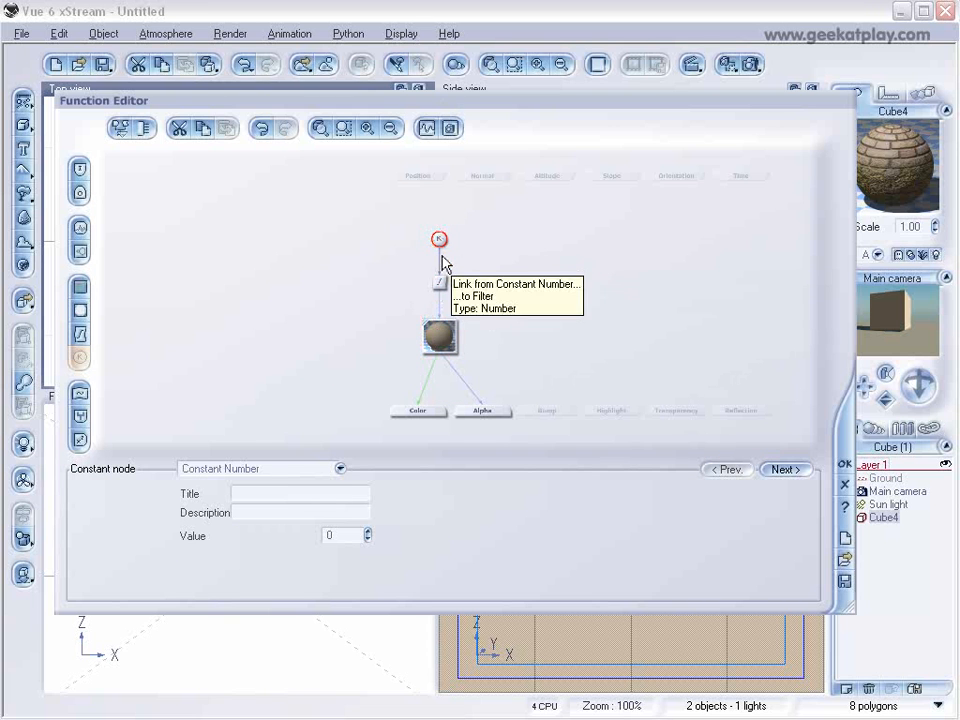
pyautogui.press('Delete')
pyautogui.click(440, 281)
pyautogui.press('Delete')
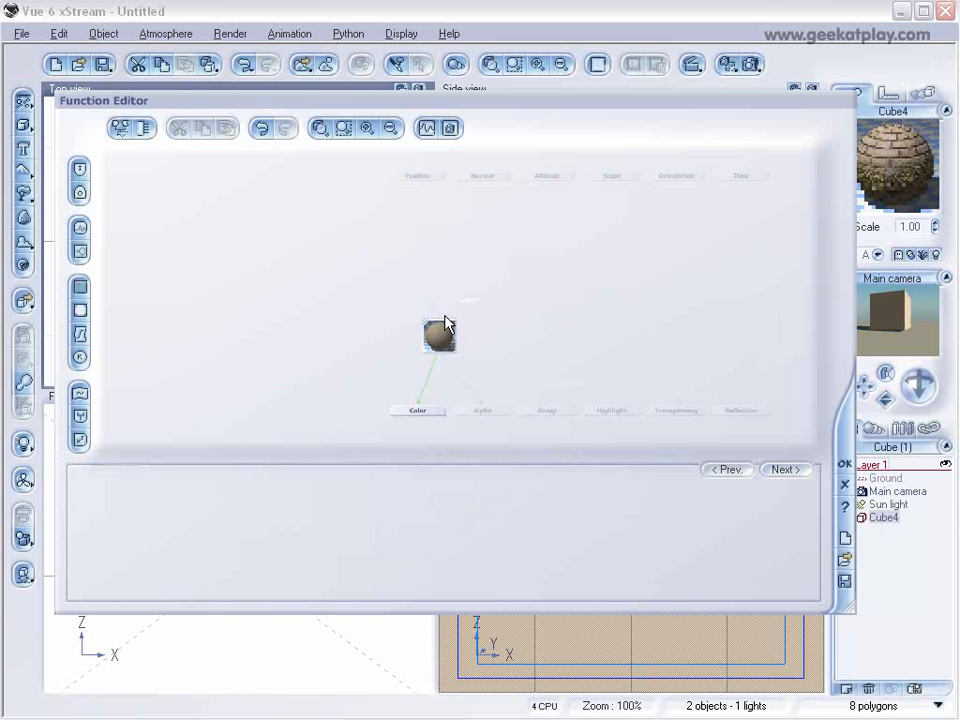
pyautogui.click(440, 332)
pyautogui.click(440, 281)
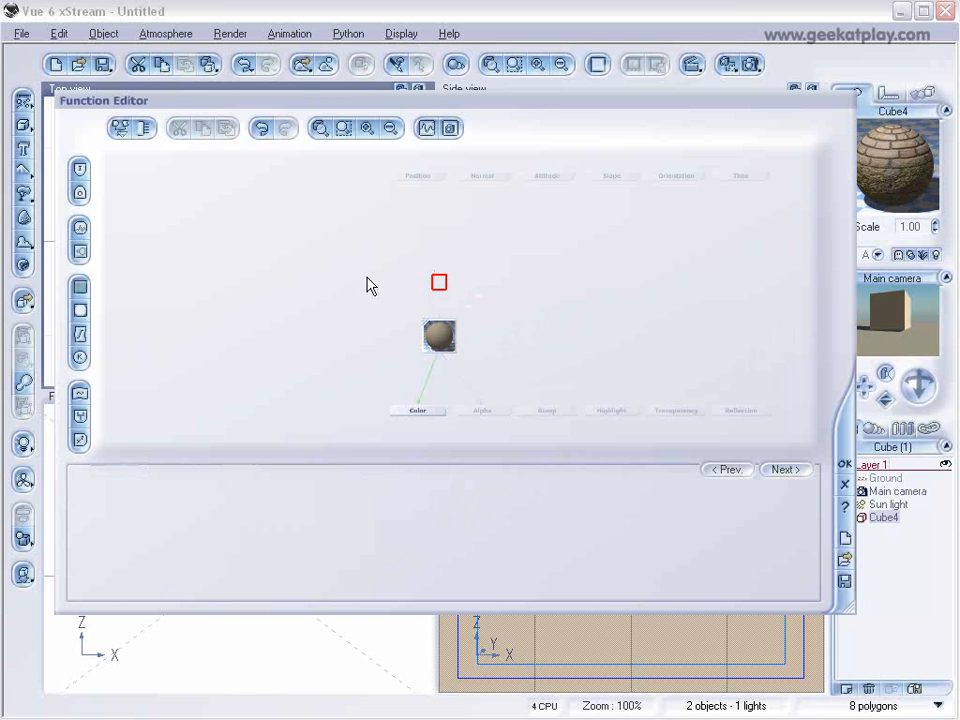
# Add a Simple Fractal node driven by the Position input and link its output to the color map node.
pyautogui.click(415, 177)
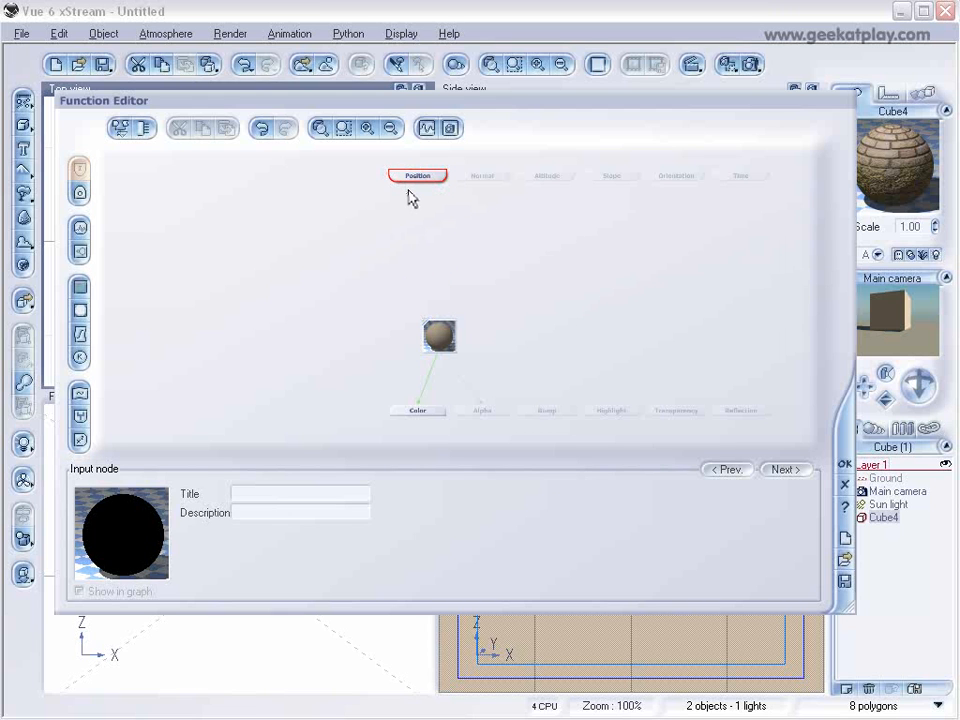
pyautogui.click(80, 253)
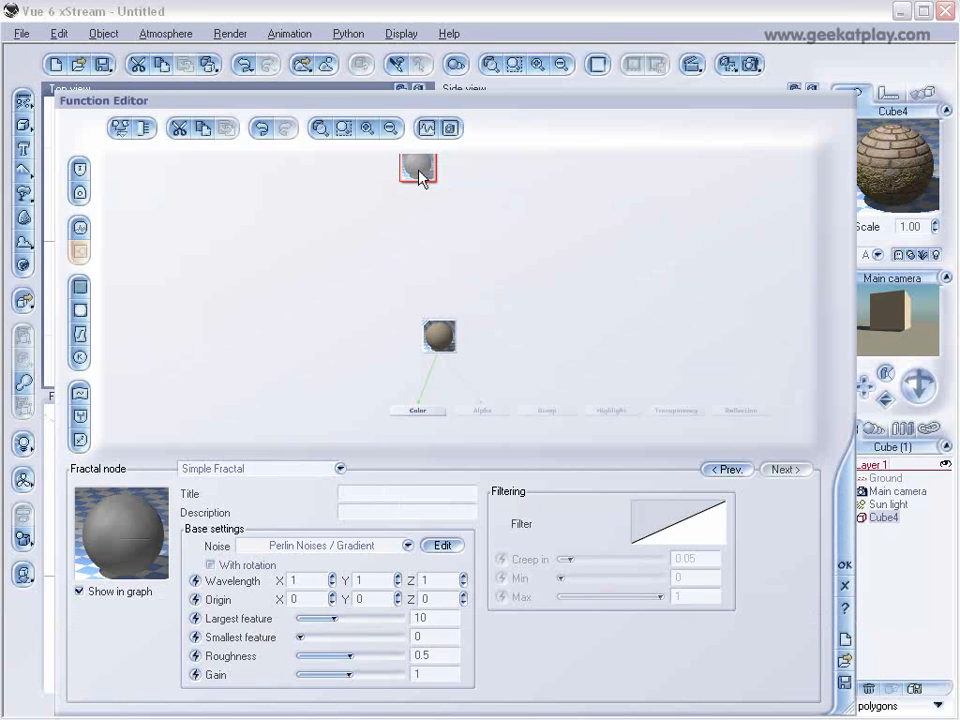
pyautogui.moveTo(418, 167); pyautogui.dragTo(408, 256)
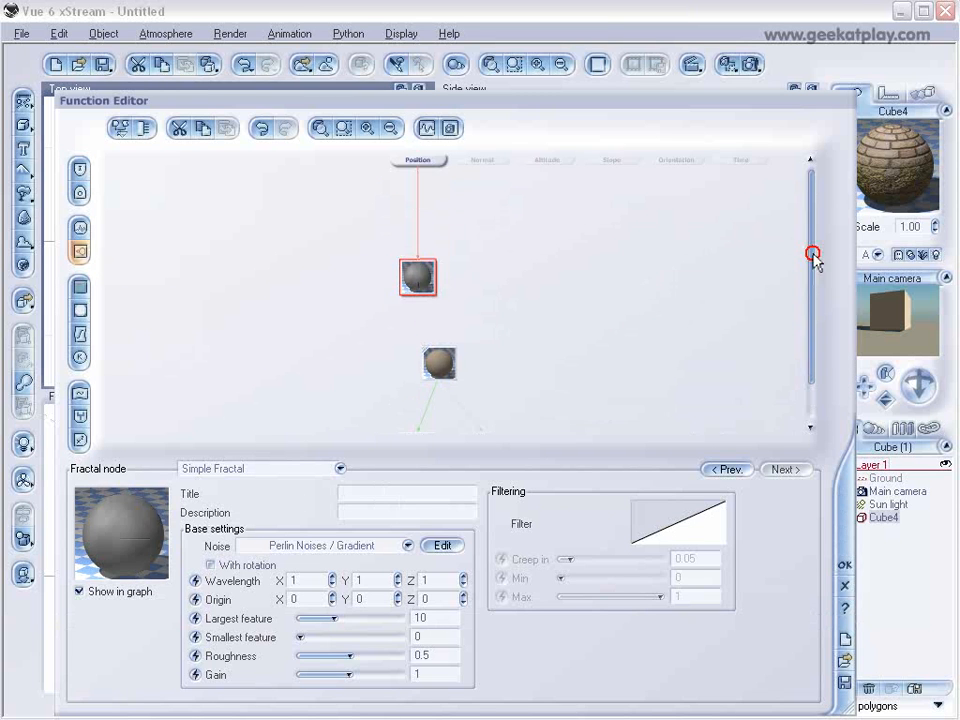
pyautogui.moveTo(812, 267); pyautogui.dragTo(812, 273)
pyautogui.moveTo(424, 154); pyautogui.dragTo(450, 254)
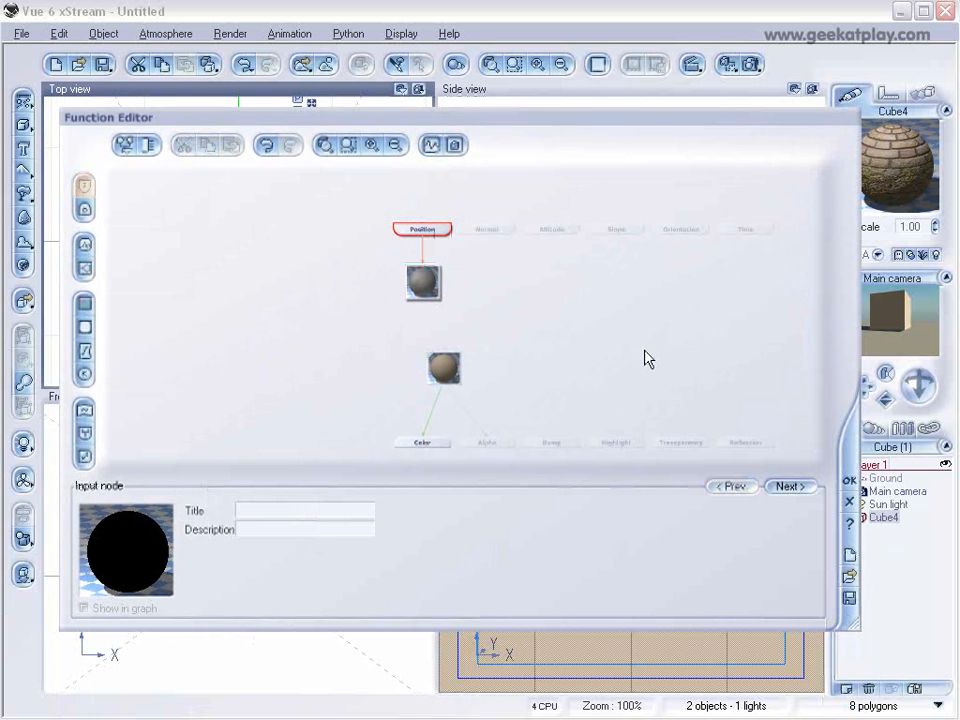
pyautogui.click(423, 281)
pyautogui.moveTo(443, 346); pyautogui.dragTo(426, 313)
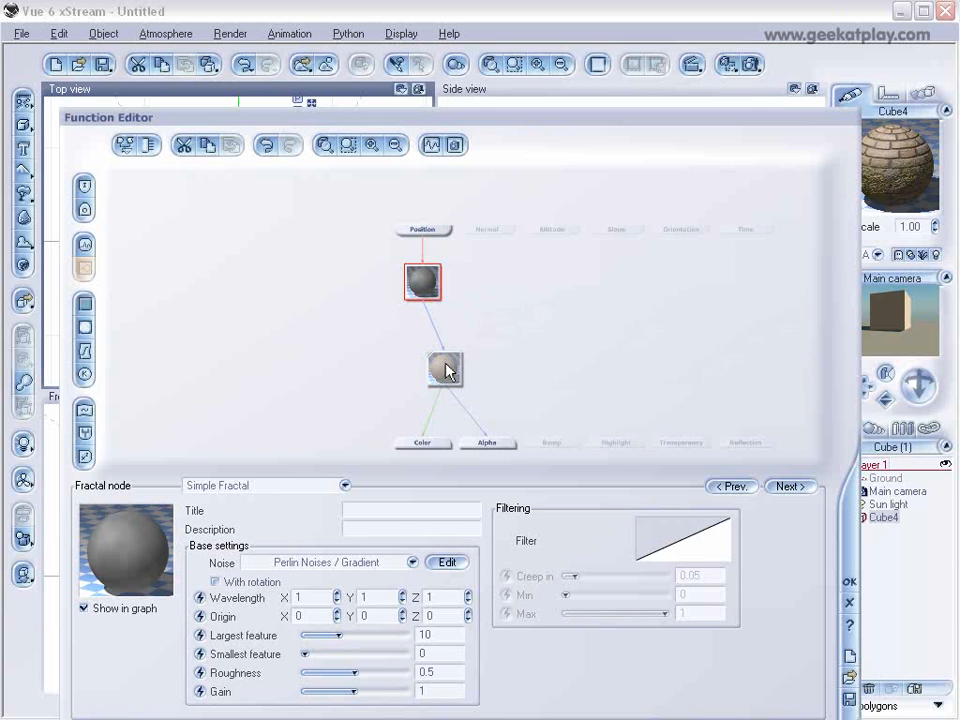
# Set the fractal's largest feature to about 3.77, roughness about 0.68 and gain about 1.27, and move the Function Editor fully into view.
pyautogui.moveTo(346, 636); pyautogui.dragTo(371, 690)
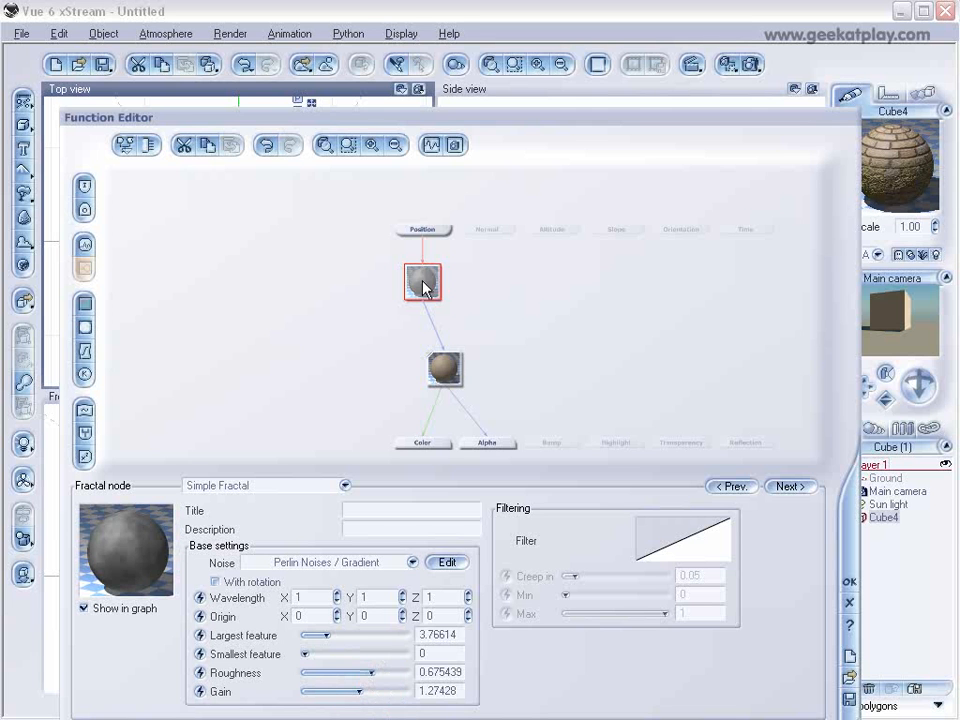
pyautogui.moveTo(682, 121); pyautogui.dragTo(657, 80)
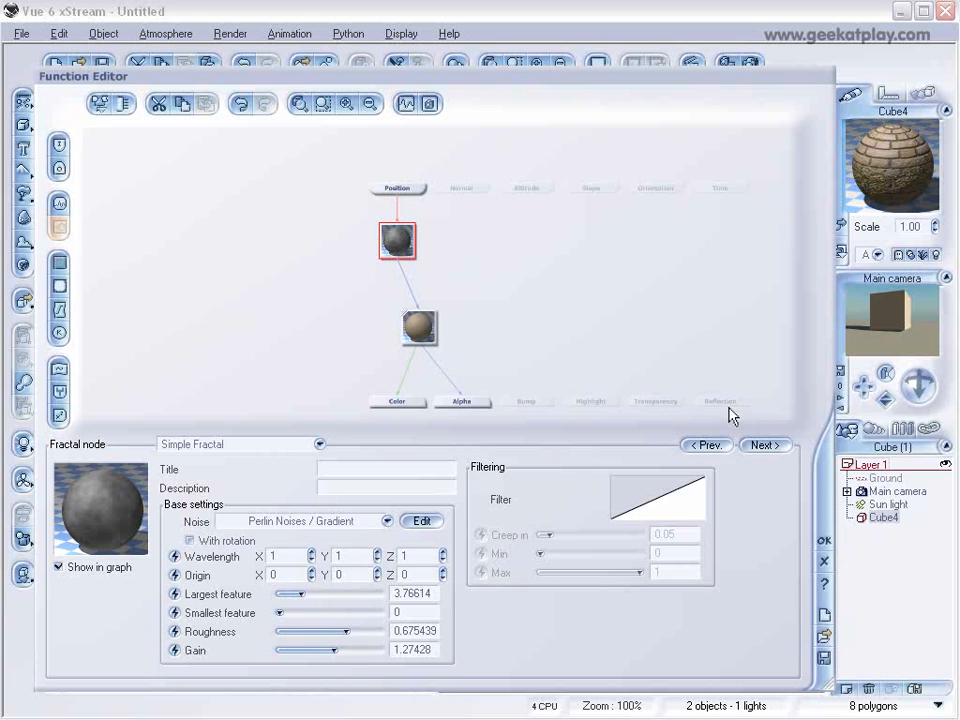
# Add a Simple Fractal node feeding the Transparency output, with largest feature about 2.15, roughness 1 and gain 10.
pyautogui.click(656, 401)
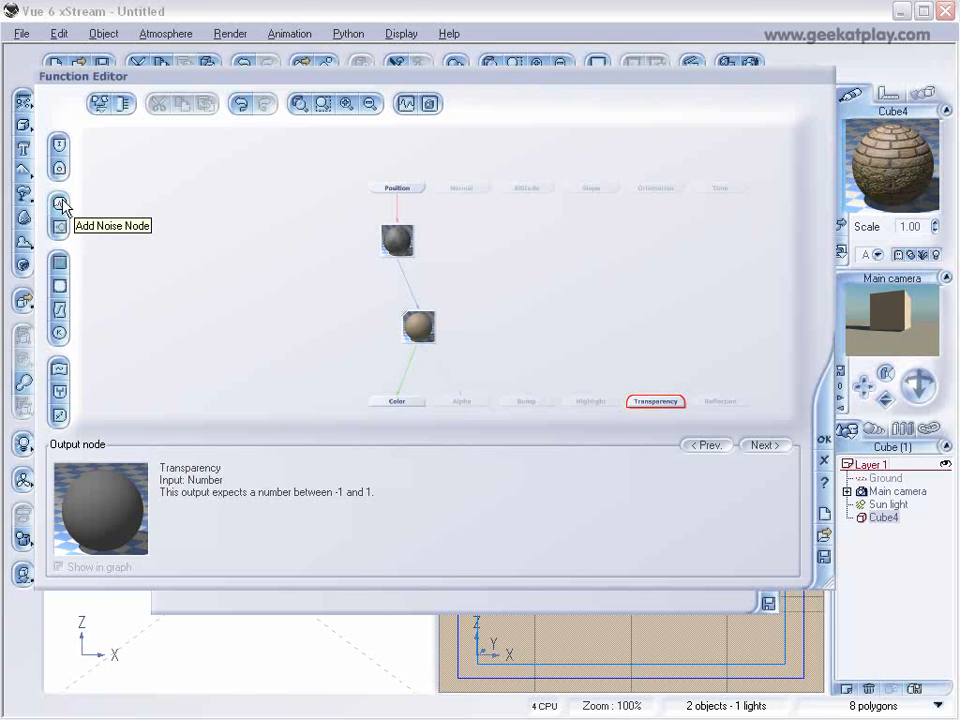
pyautogui.click(60, 227)
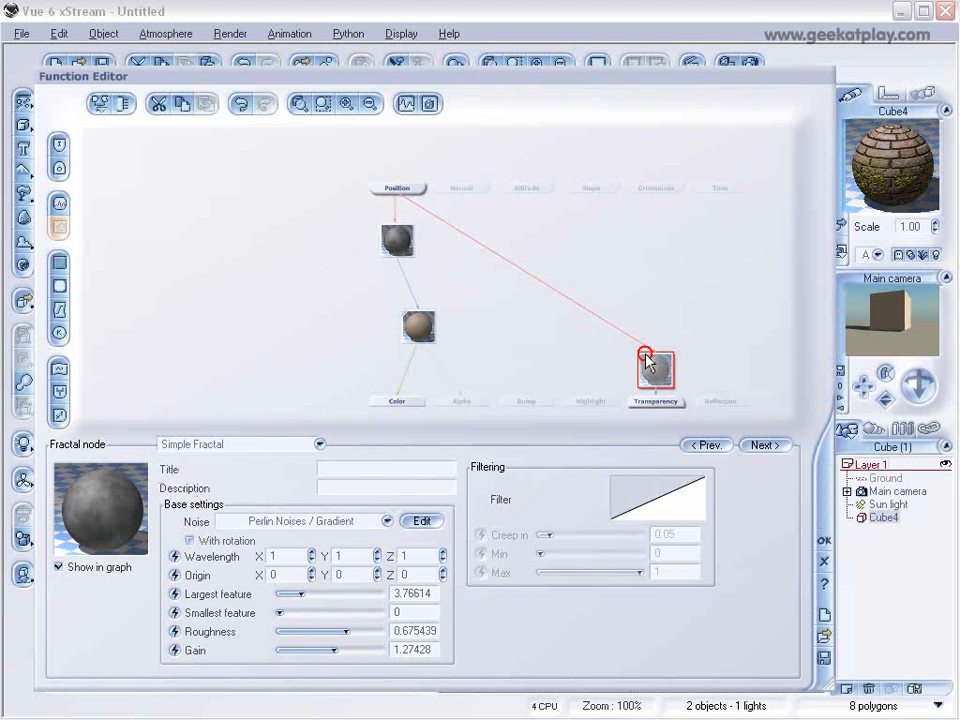
pyautogui.moveTo(646, 360); pyautogui.dragTo(646, 276)
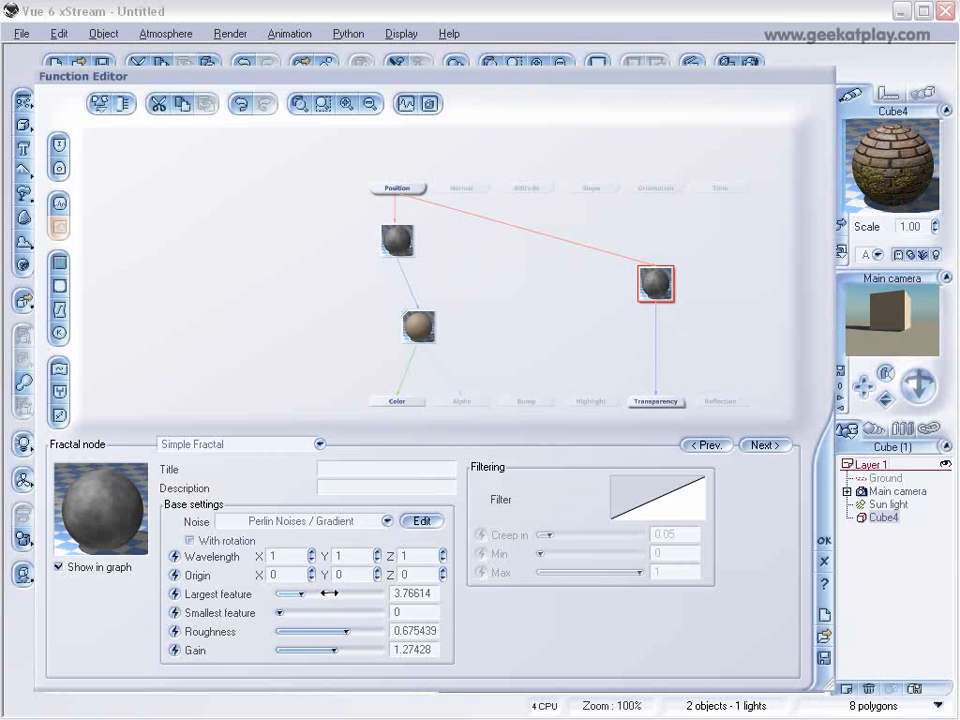
pyautogui.moveTo(300, 593)
pyautogui.mouseDown()
pyautogui.moveTo(286, 593)
pyautogui.moveTo(295, 594)
pyautogui.mouseUp()
pyautogui.moveTo(346, 631); pyautogui.dragTo(380, 649)
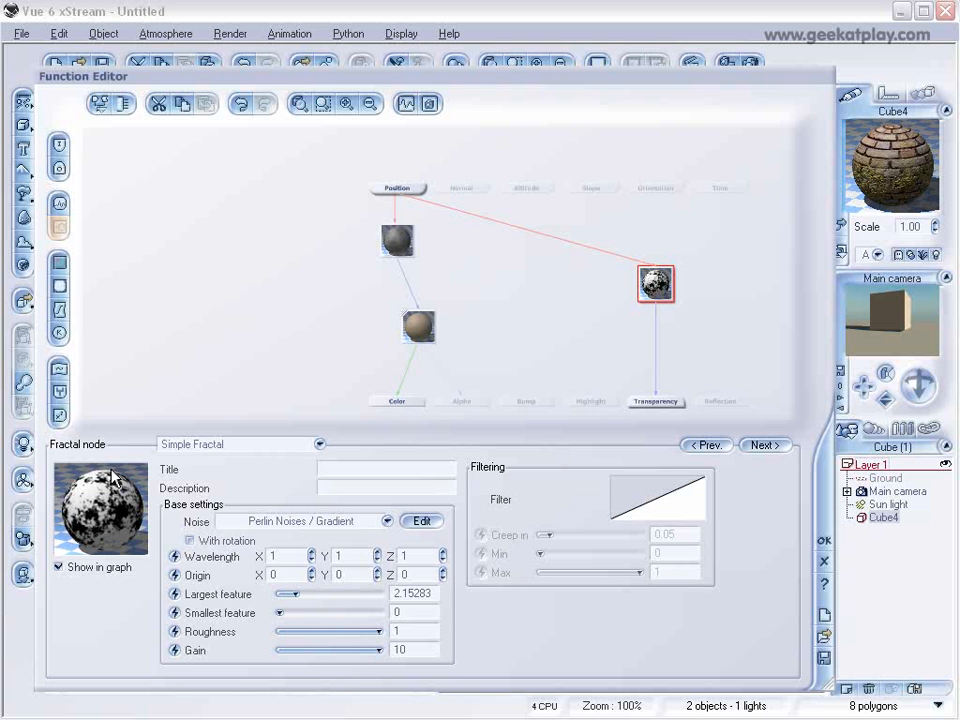
# Add a keypoint at about X 0.26, Y -0.41 to the transparency fractal's filter and set its creep in to about 0.006.
pyautogui.rightClick(667, 478)
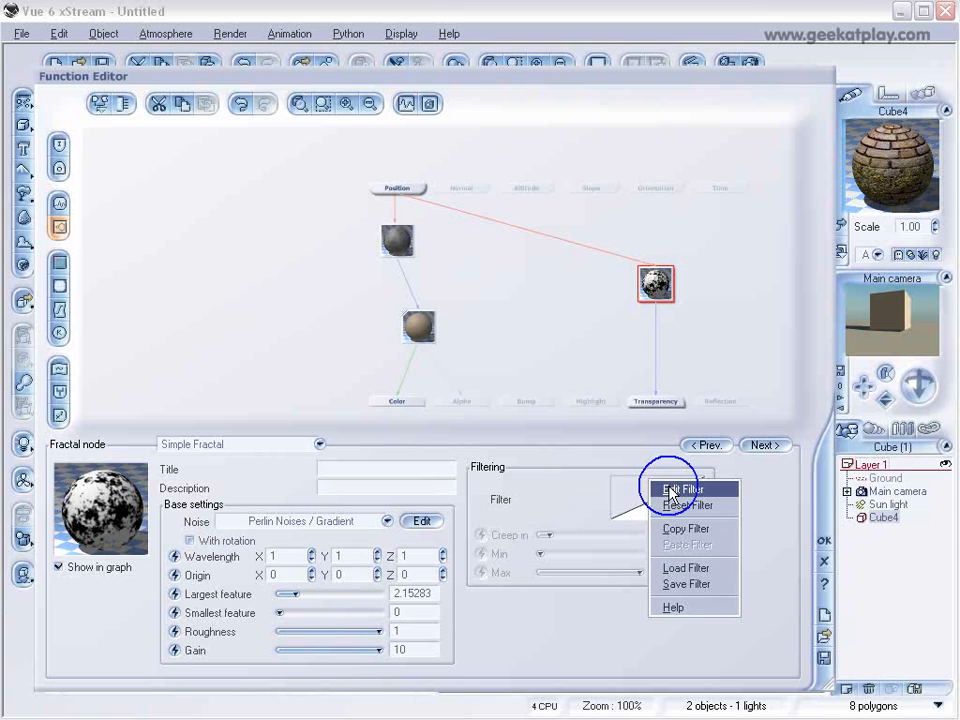
pyautogui.click(680, 488)
pyautogui.click(540, 272)
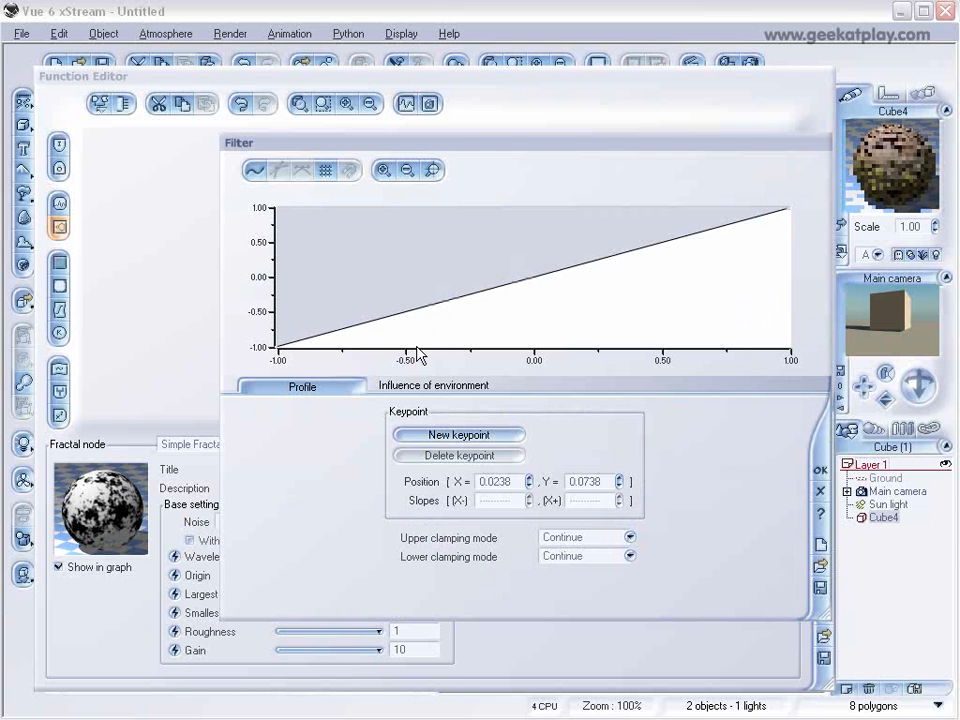
pyautogui.click(437, 434)
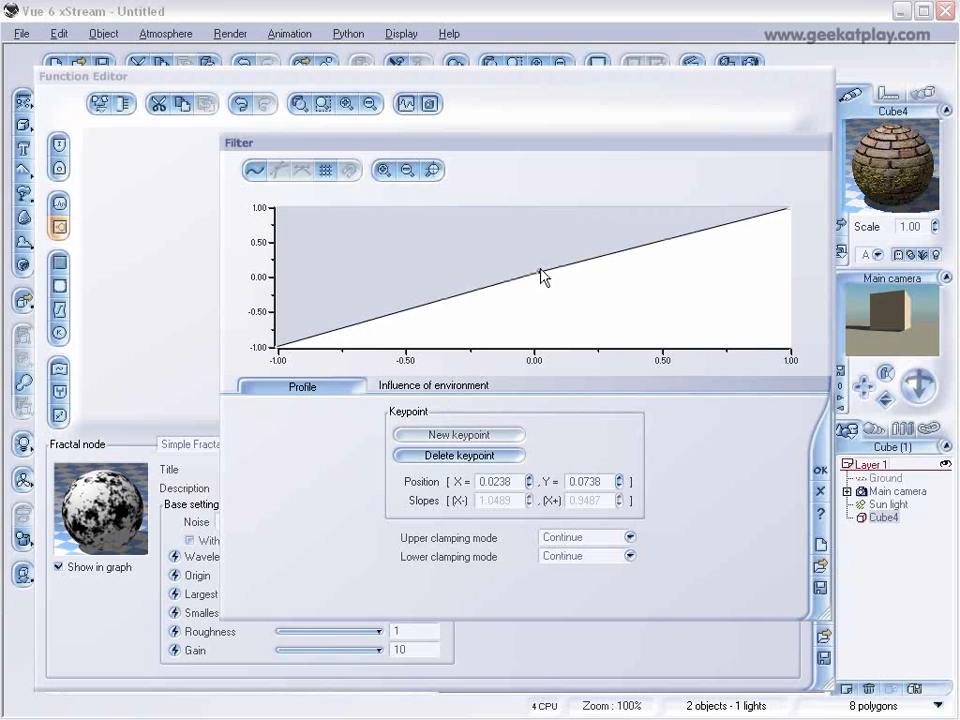
pyautogui.moveTo(540, 271); pyautogui.dragTo(600, 305)
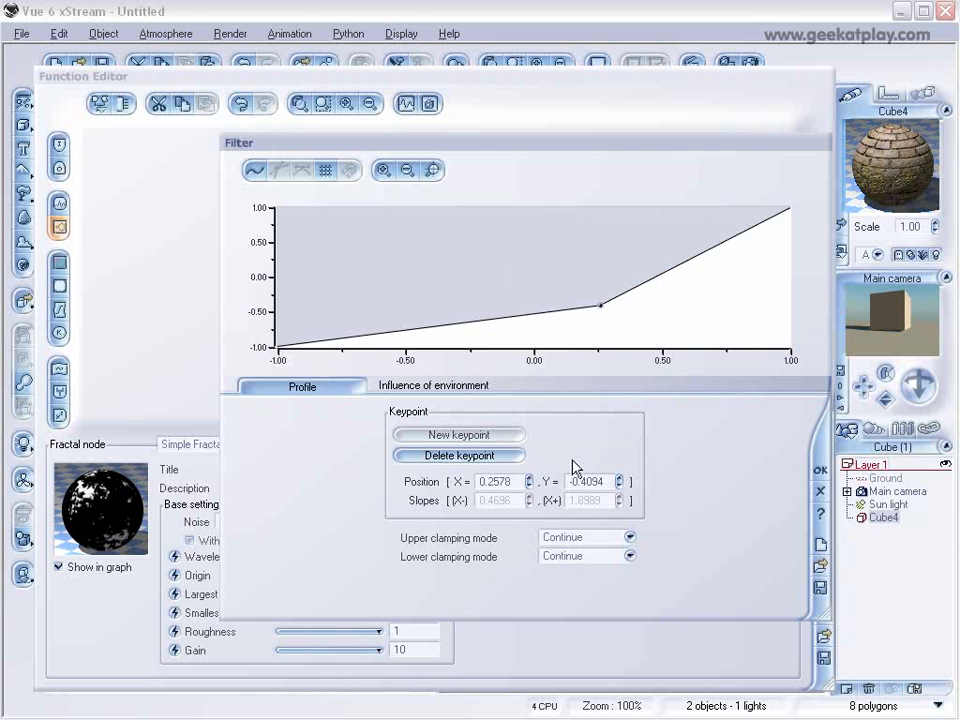
pyautogui.click(820, 470)
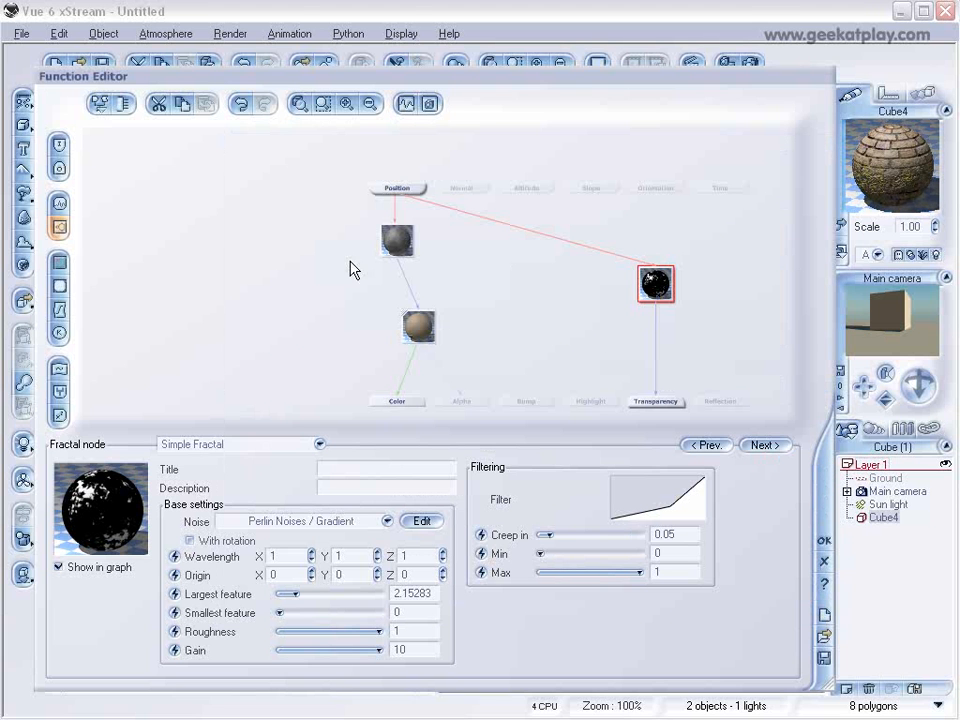
pyautogui.moveTo(563, 543); pyautogui.dragTo(591, 535)
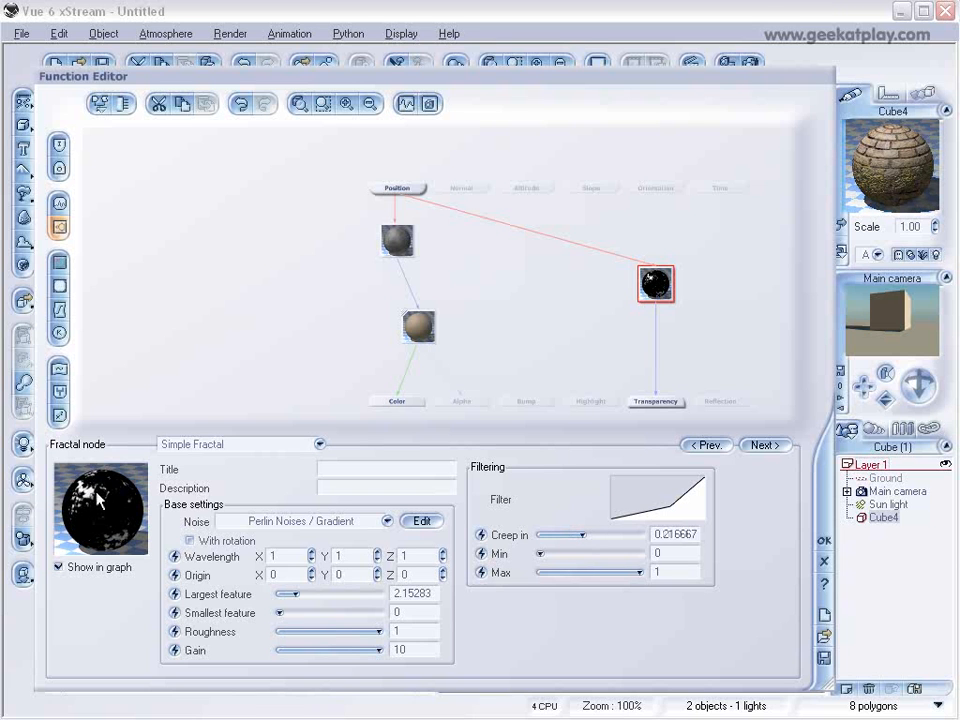
pyautogui.moveTo(583, 535); pyautogui.dragTo(542, 532)
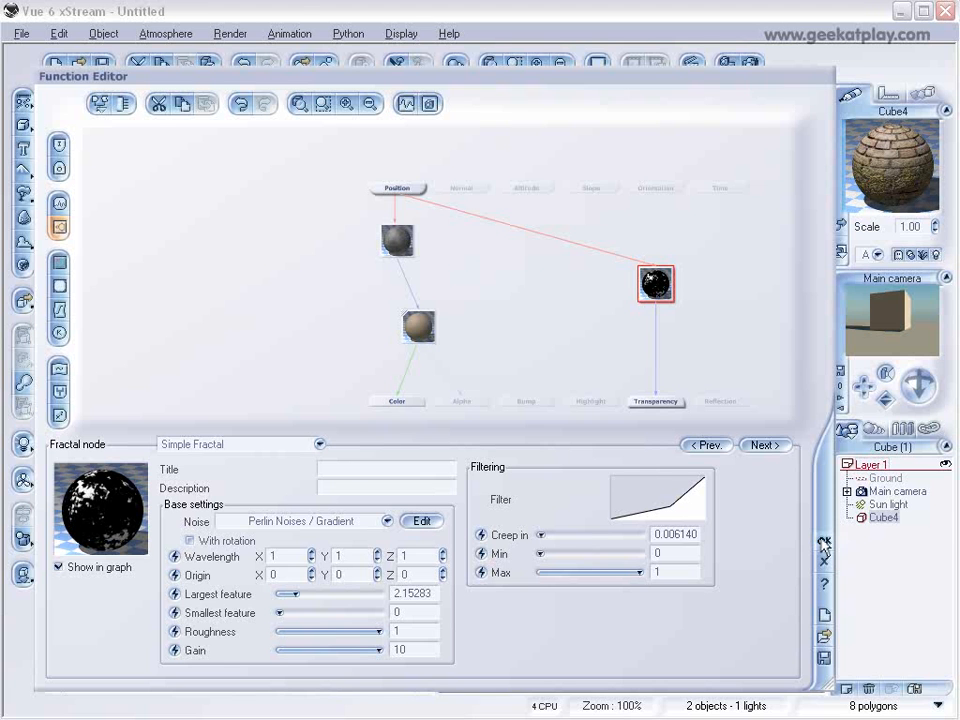
# Add a Perlin noise node with scale 0.1 feeding the Bump output and accept the function.
pyautogui.click(543, 405)
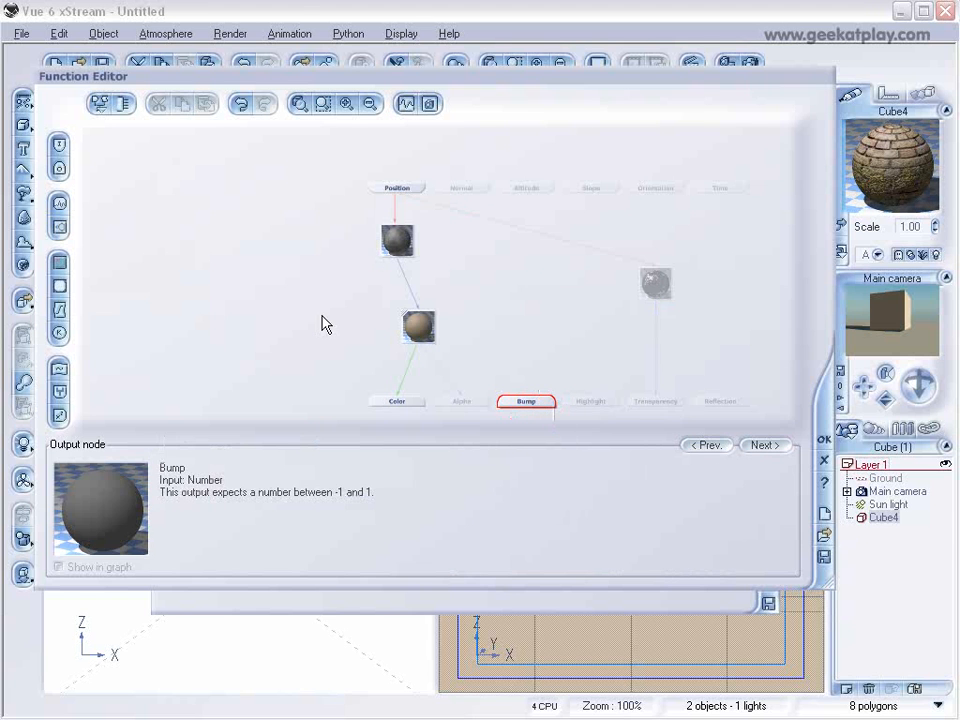
pyautogui.click(60, 206)
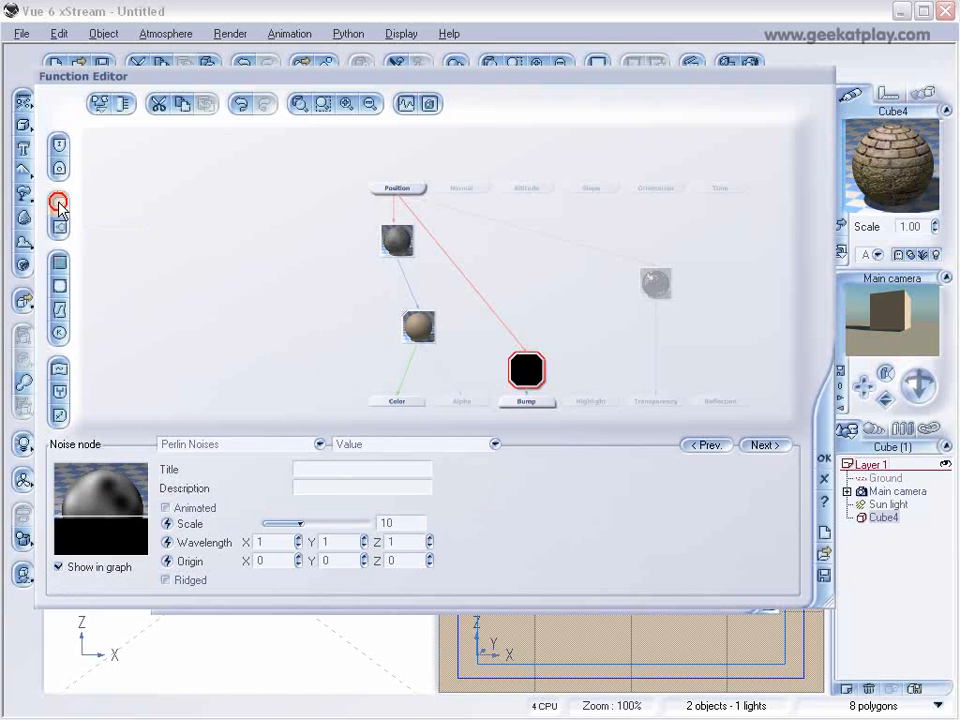
pyautogui.moveTo(302, 522); pyautogui.dragTo(288, 522)
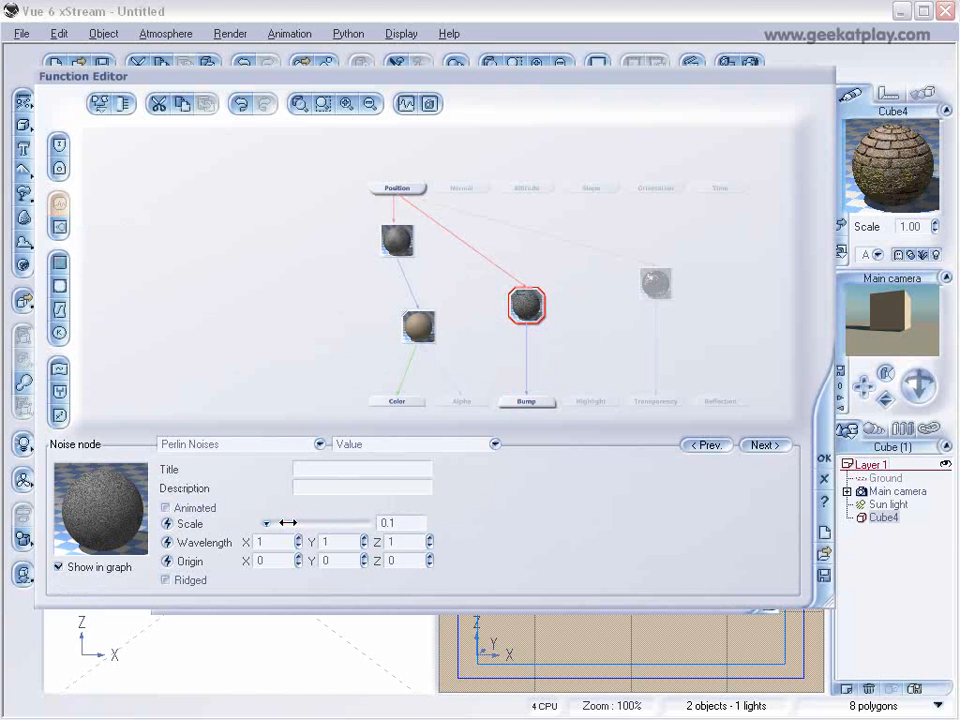
pyautogui.click(292, 518)
pyautogui.click(824, 459)
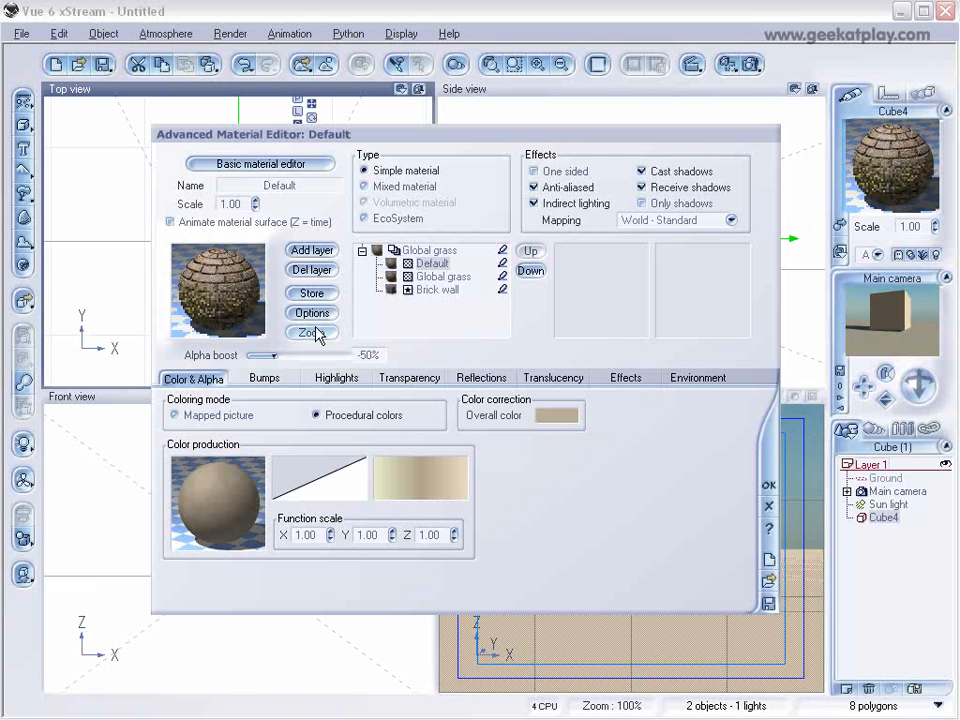
# Set the Default layer's alpha boost to +75% and its bump depth to -0.050.
pyautogui.moveTo(286, 354); pyautogui.dragTo(317, 355)
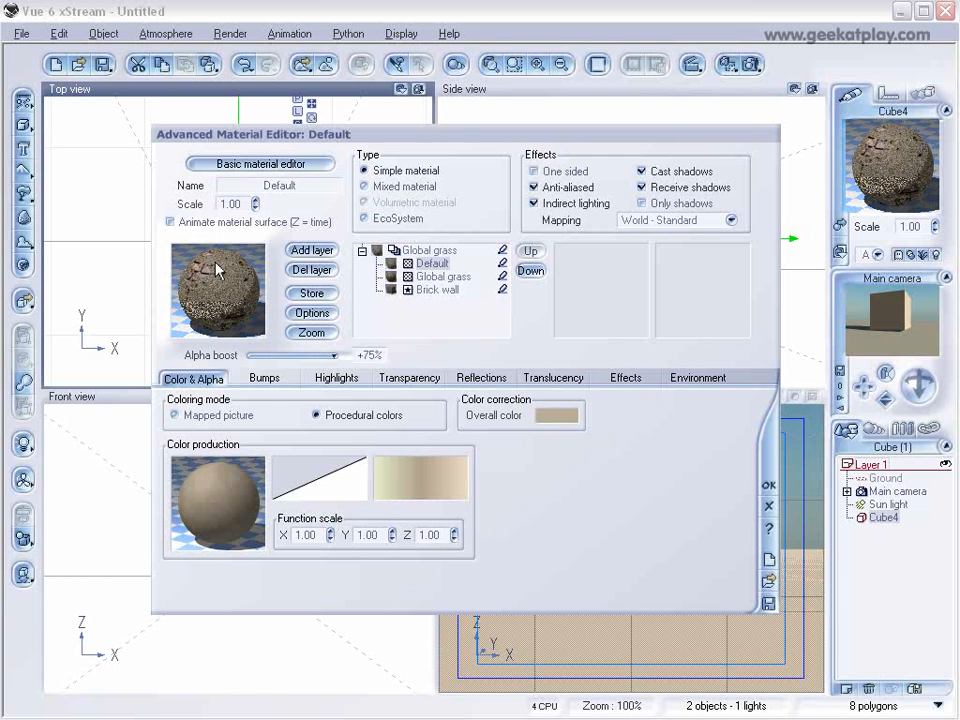
pyautogui.click(268, 378)
pyautogui.moveTo(353, 499); pyautogui.dragTo(353, 526)
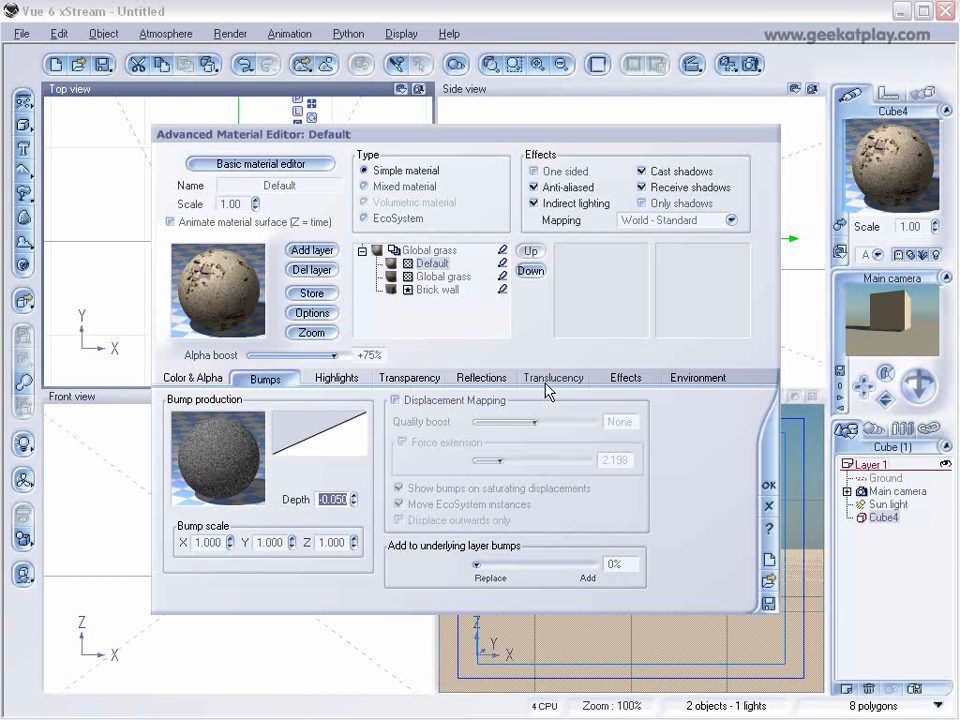
# Add a keypoint at about X 0.72, Y 0.13 to the Default layer's bump filter and accept it.
pyautogui.rightClick(336, 432)
pyautogui.click(352, 436)
pyautogui.click(538, 279)
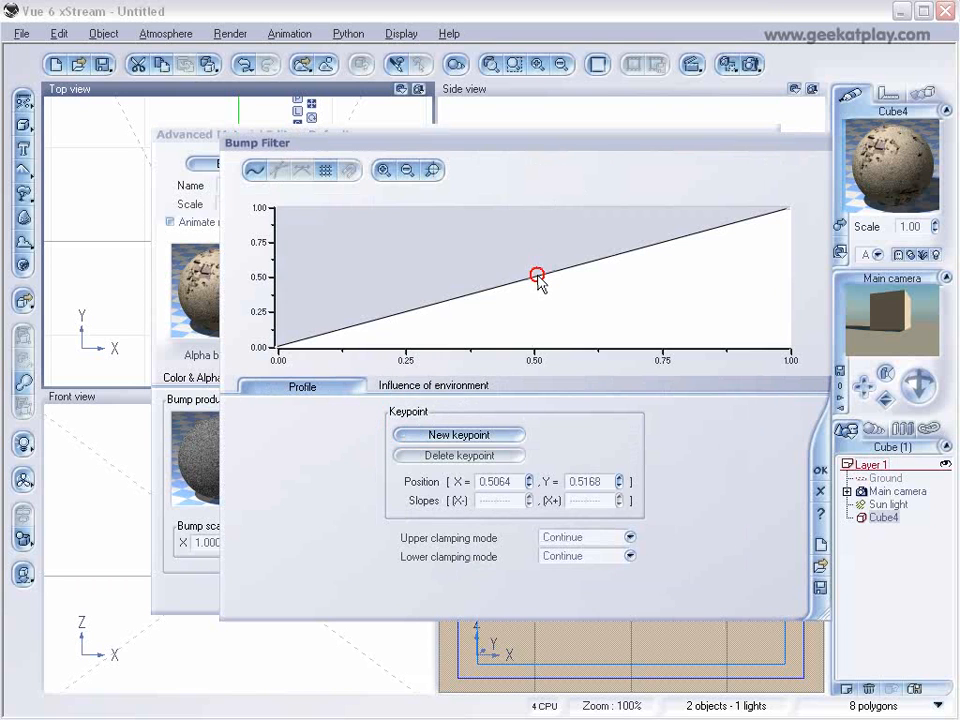
pyautogui.click(490, 433)
pyautogui.moveTo(539, 280); pyautogui.dragTo(647, 327)
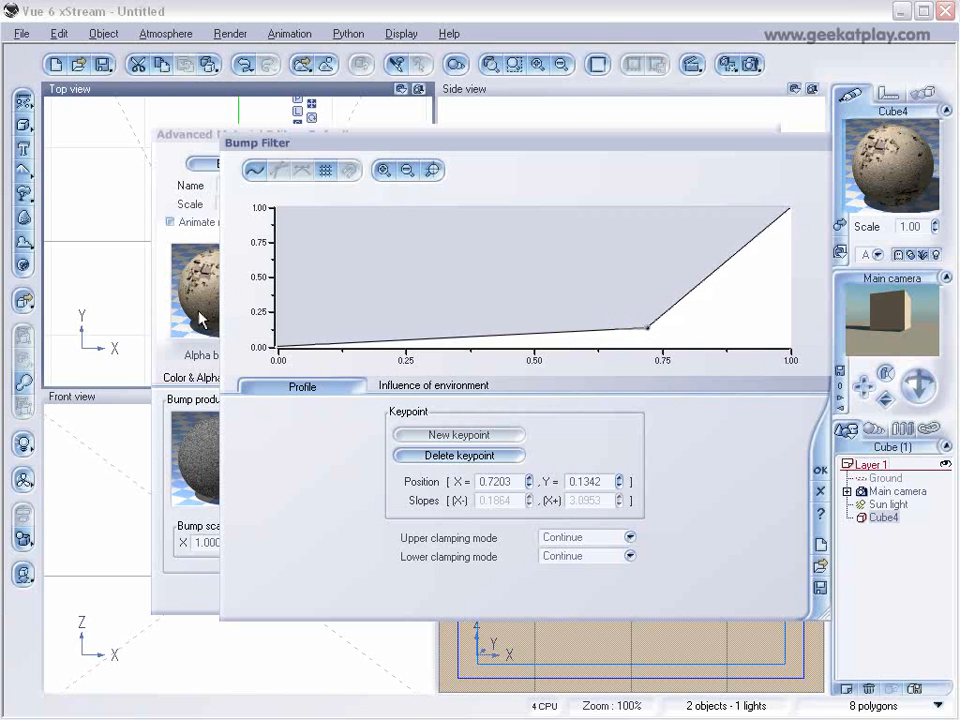
pyautogui.click(820, 469)
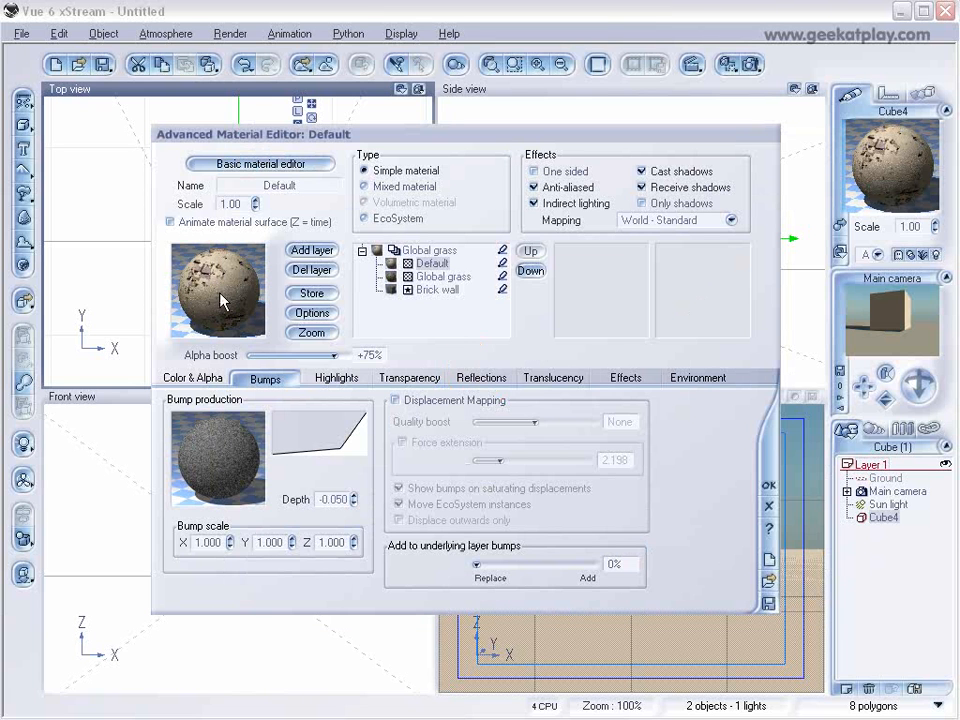
# Set the Default layer's highlight global intensity to 23% and highlight global size to 0%.
pyautogui.click(336, 378)
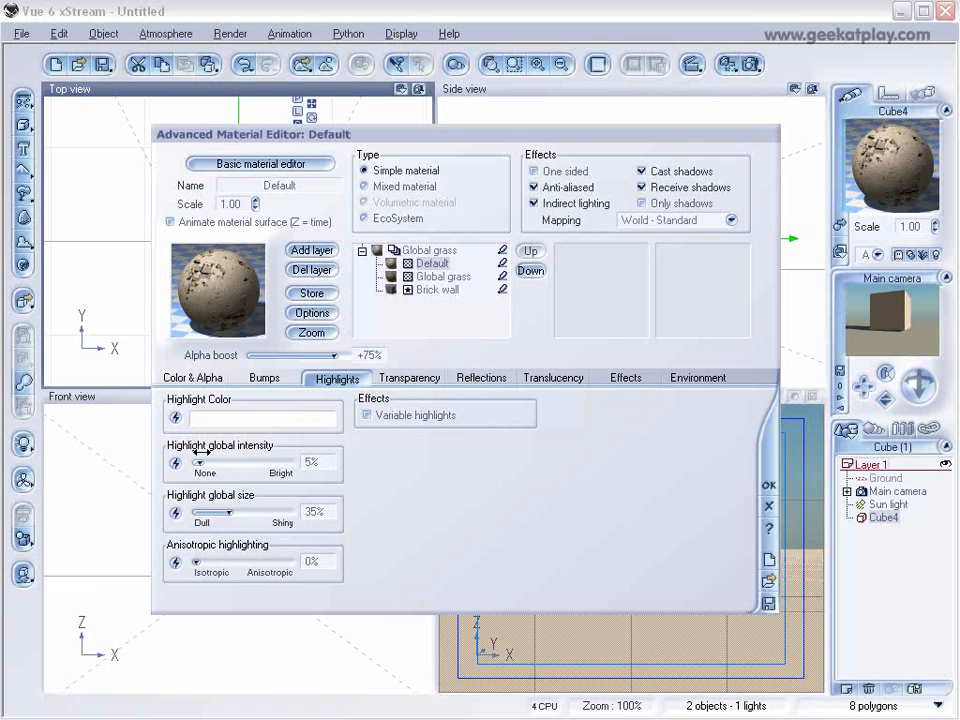
pyautogui.moveTo(203, 456); pyautogui.dragTo(226, 458)
pyautogui.moveTo(229, 512); pyautogui.dragTo(202, 512)
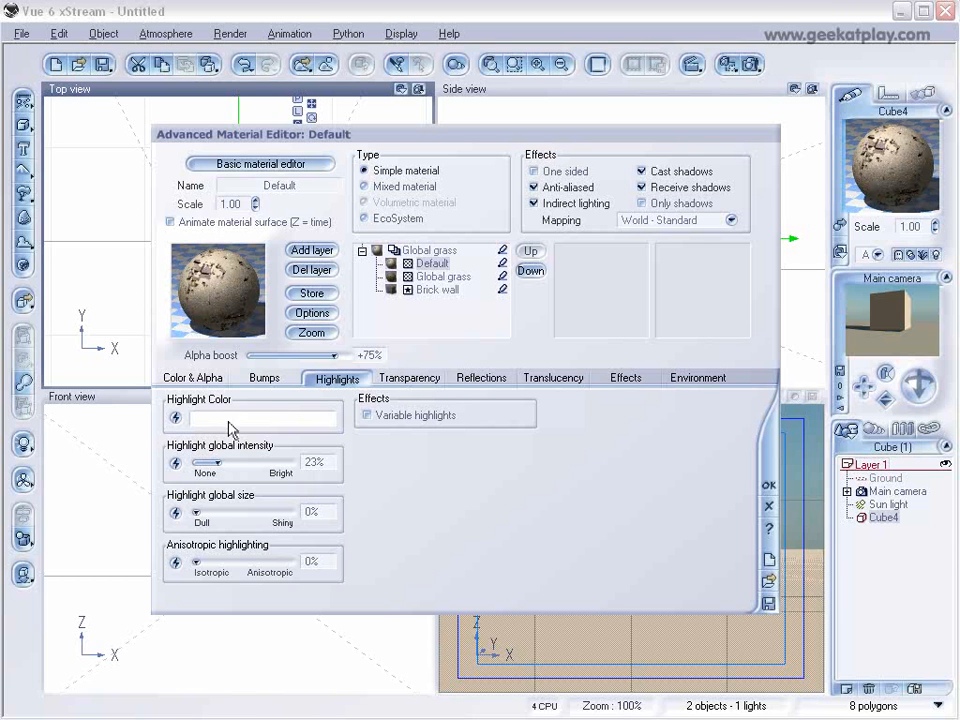
# Add a keypoint at about X 0.60, Y 0.42 to the Default layer's material color filter and accept it.
pyautogui.click(205, 379)
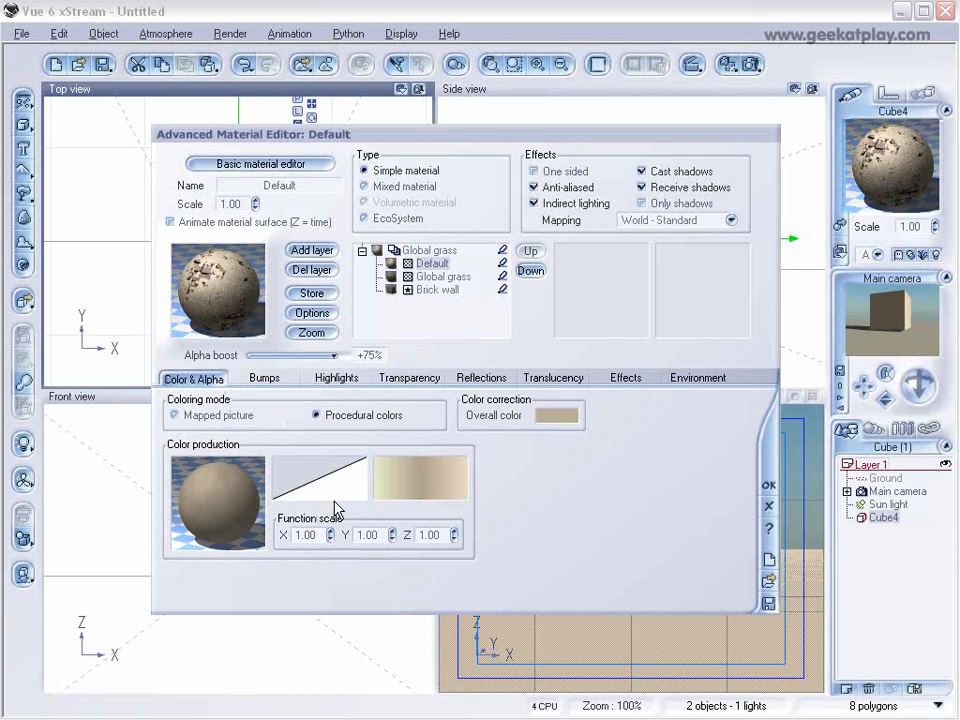
pyautogui.rightClick(333, 487)
pyautogui.click(358, 491)
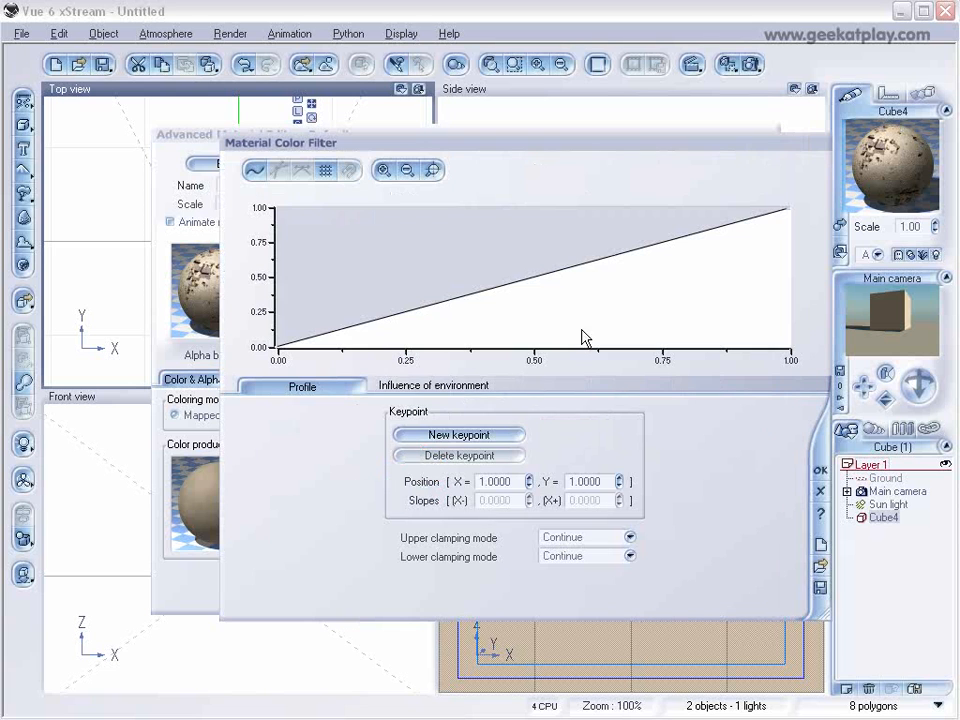
pyautogui.click(583, 266)
pyautogui.click(476, 455)
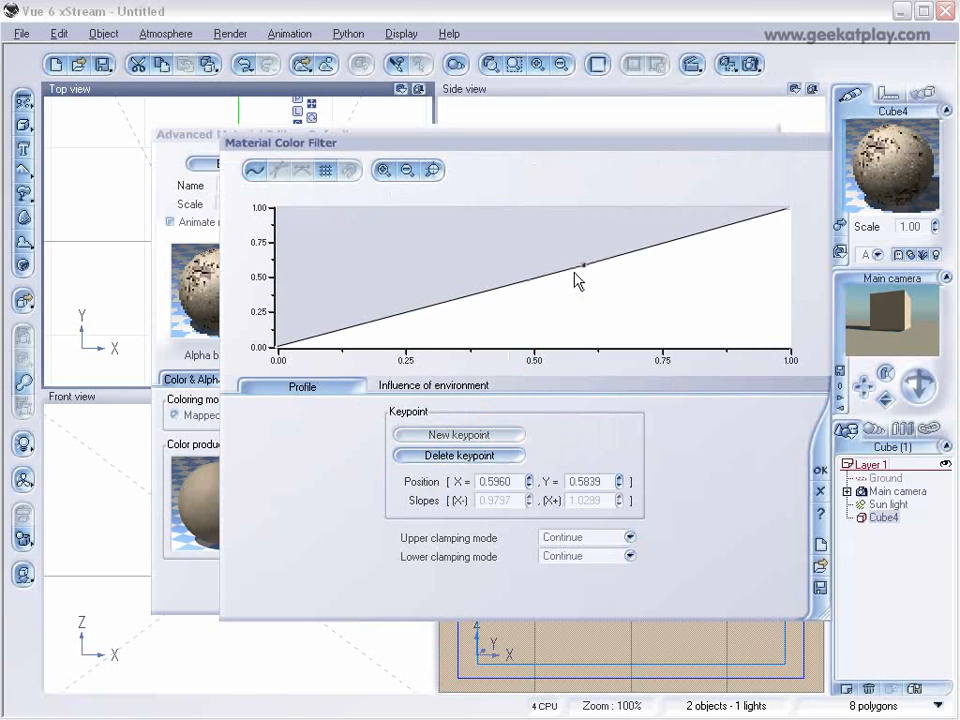
pyautogui.moveTo(580, 266)
pyautogui.mouseDown()
pyautogui.moveTo(589, 293)
pyautogui.moveTo(587, 285)
pyautogui.mouseUp()
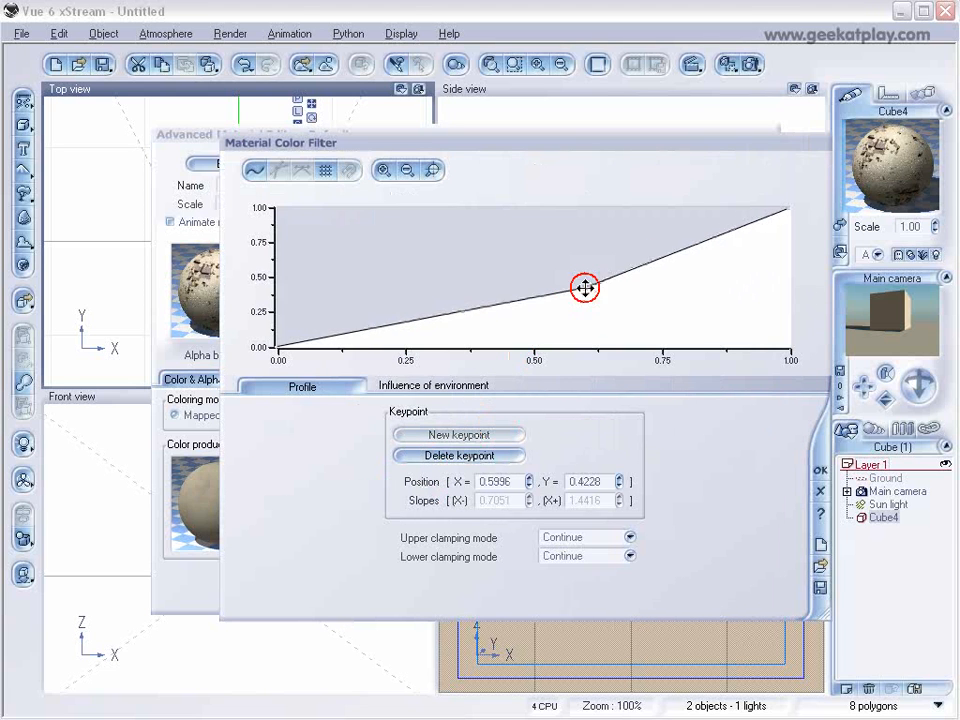
pyautogui.click(820, 472)
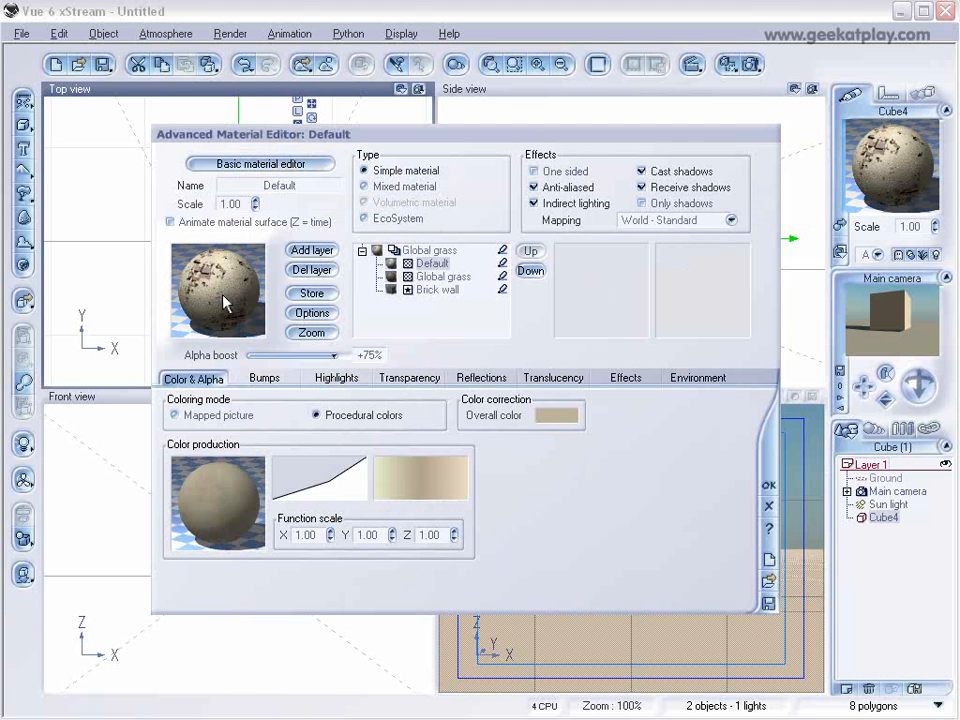
# Limit the Default layer's altitude range to 0.21–1.00 with a bottom fuzziness of 10%.
pyautogui.click(711, 381)
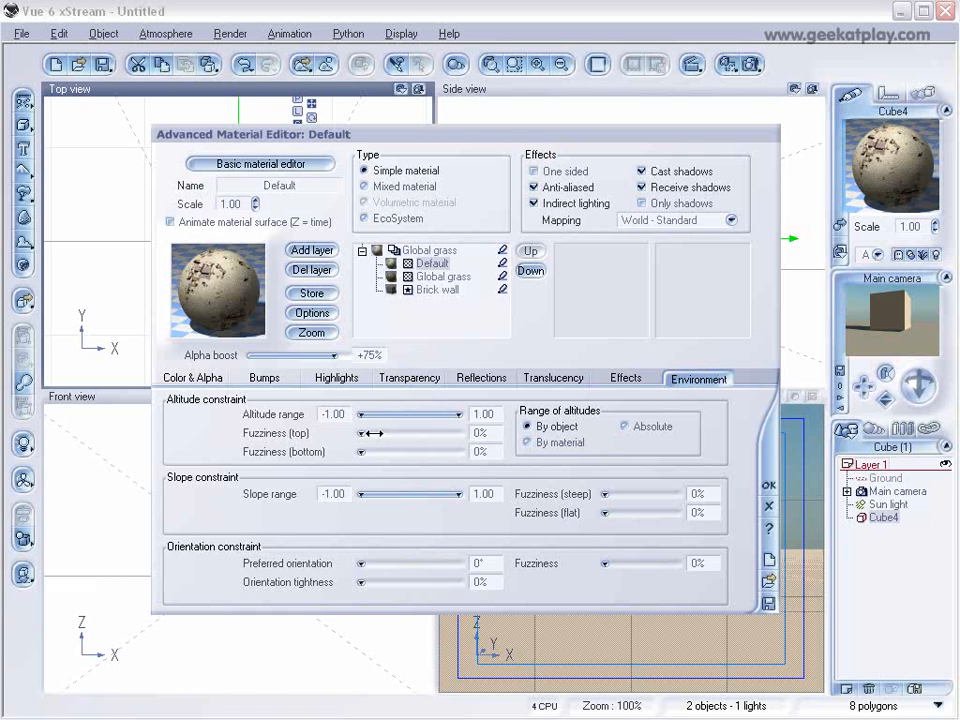
pyautogui.moveTo(366, 413); pyautogui.dragTo(416, 413)
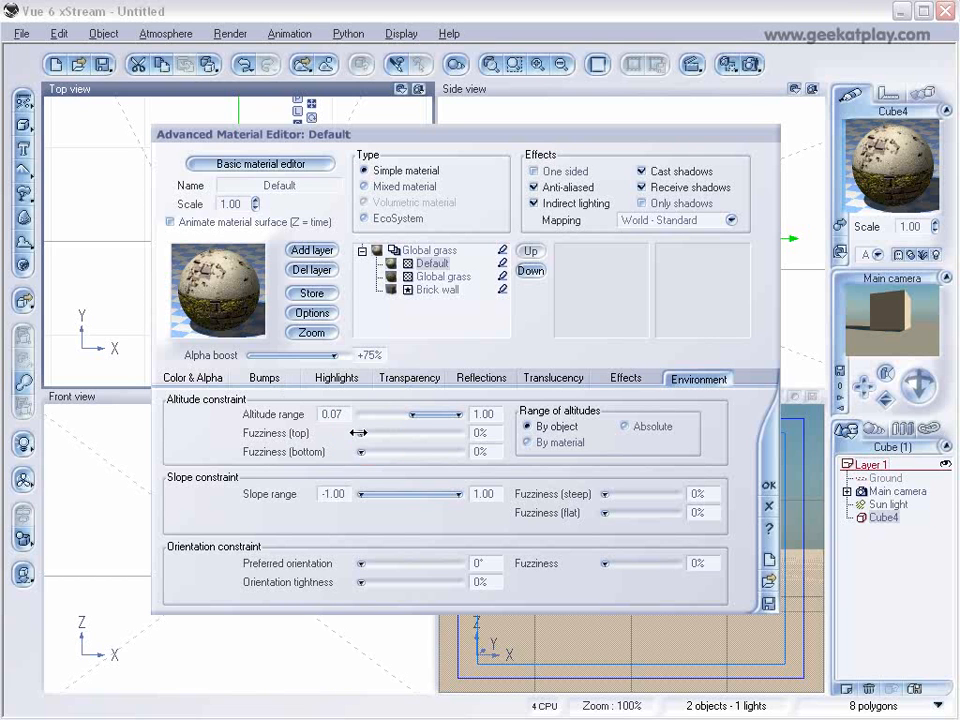
pyautogui.moveTo(361, 452)
pyautogui.mouseDown()
pyautogui.moveTo(392, 455)
pyautogui.moveTo(372, 452)
pyautogui.mouseUp()
pyautogui.moveTo(412, 414); pyautogui.dragTo(416, 414)
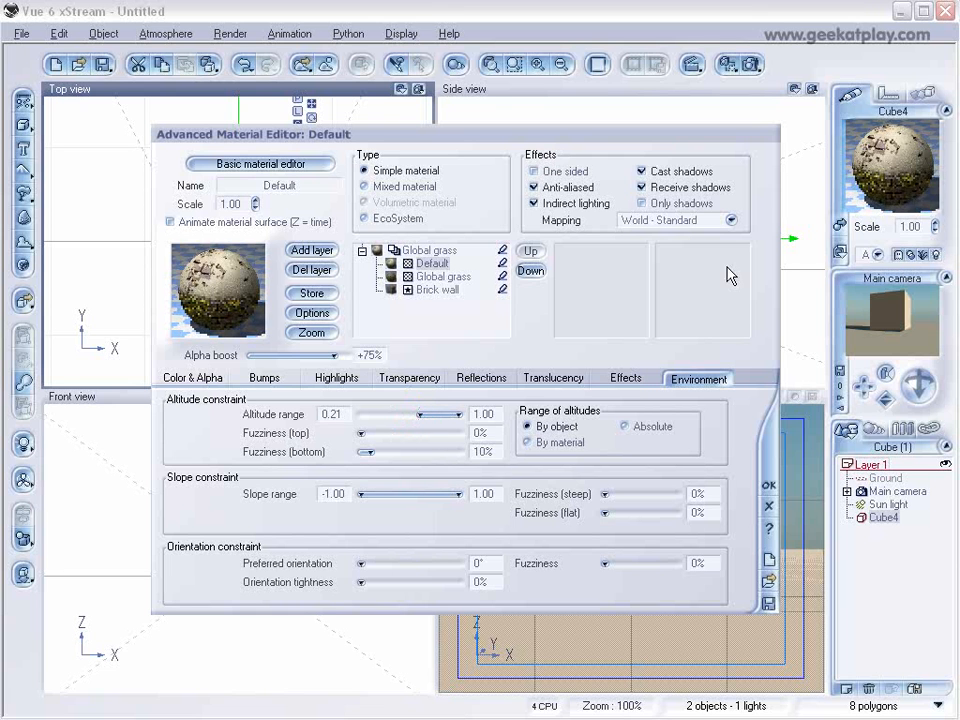
# Set rendering to screen at 640x480, render the scene to check the cube's material and close the render display.
pyautogui.click(760, 64)
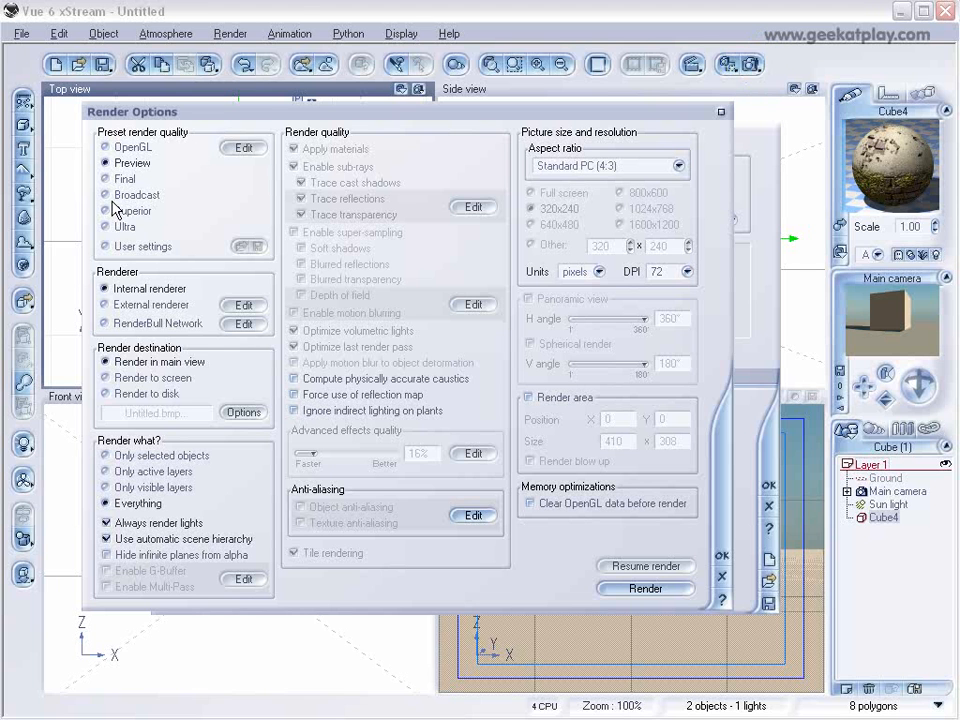
pyautogui.click(122, 378)
pyautogui.click(531, 225)
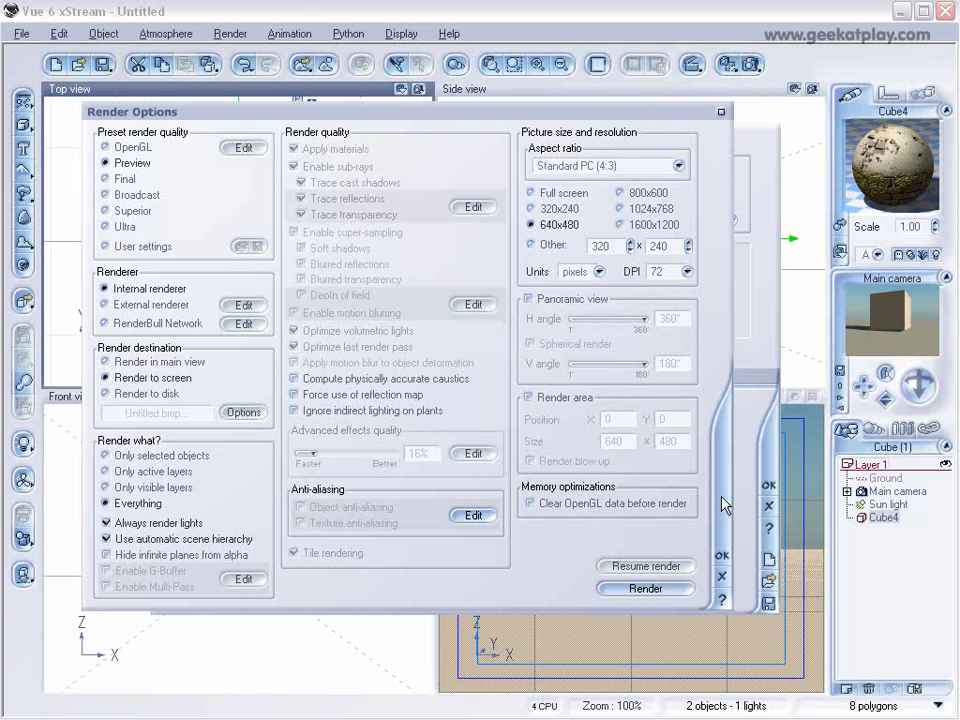
pyautogui.click(720, 558)
pyautogui.click(754, 66)
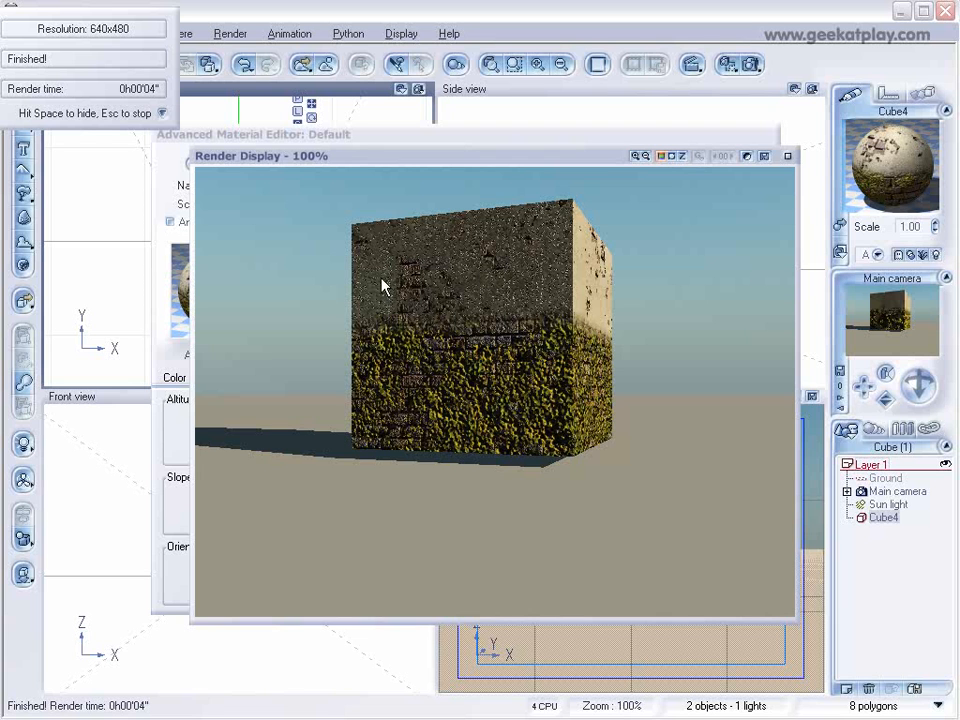
pyautogui.click(785, 157)
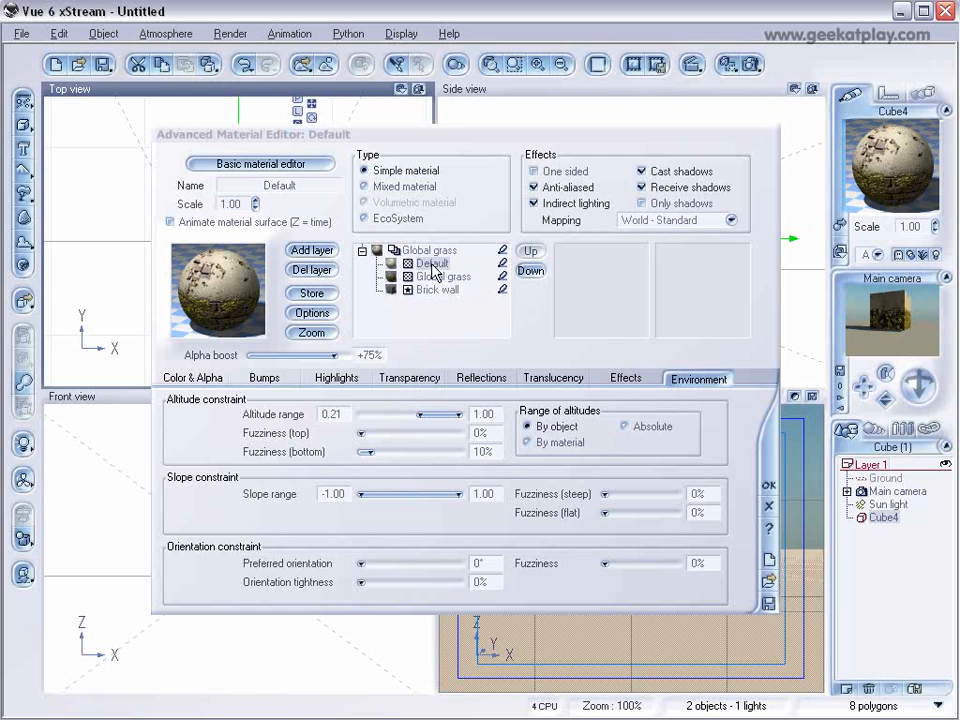
# Open the Default layer's color function graph, delete the value noise node feeding Bump, and copy the Simple Fractal node feeding Transparency.
pyautogui.click(232, 380)
pyautogui.rightClick(206, 469)
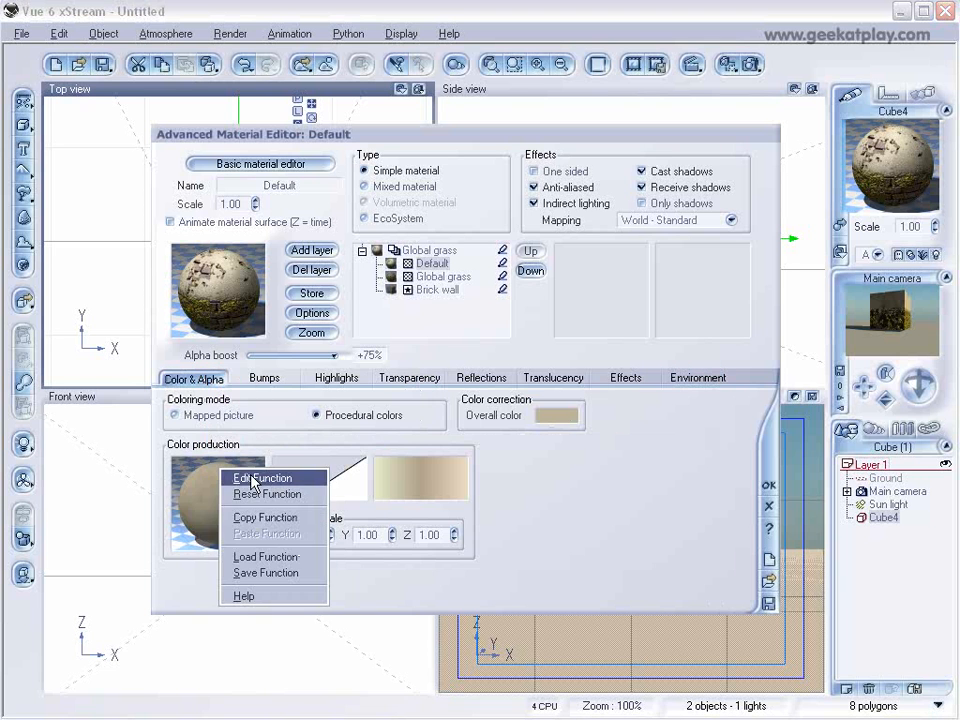
pyautogui.click(266, 474)
pyautogui.moveTo(274, 350); pyautogui.dragTo(292, 283)
pyautogui.moveTo(407, 362); pyautogui.dragTo(404, 294)
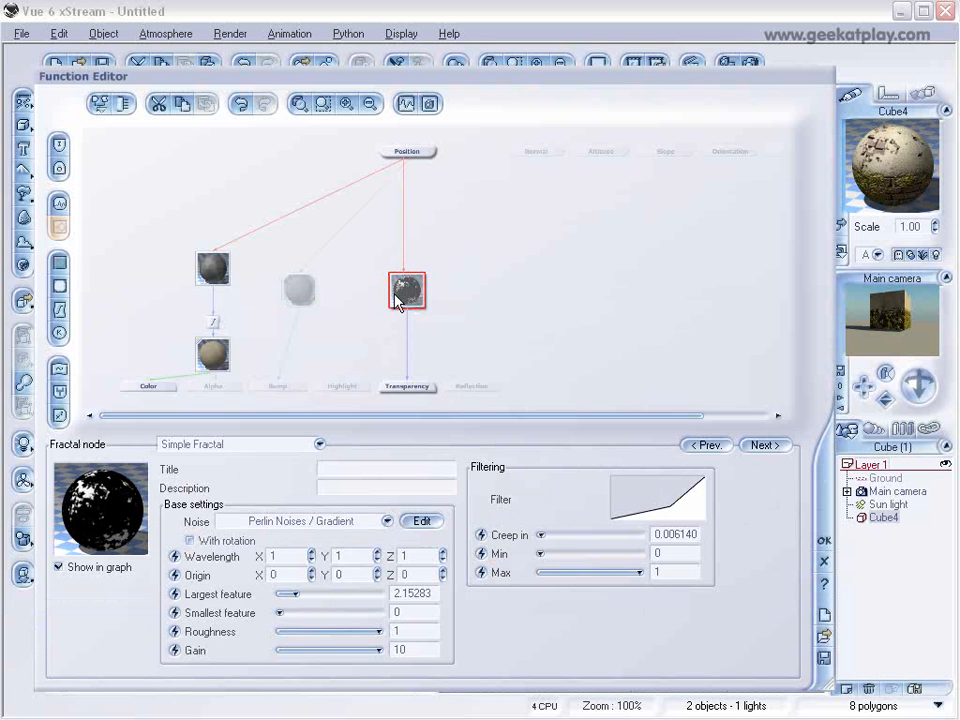
pyautogui.click(299, 293)
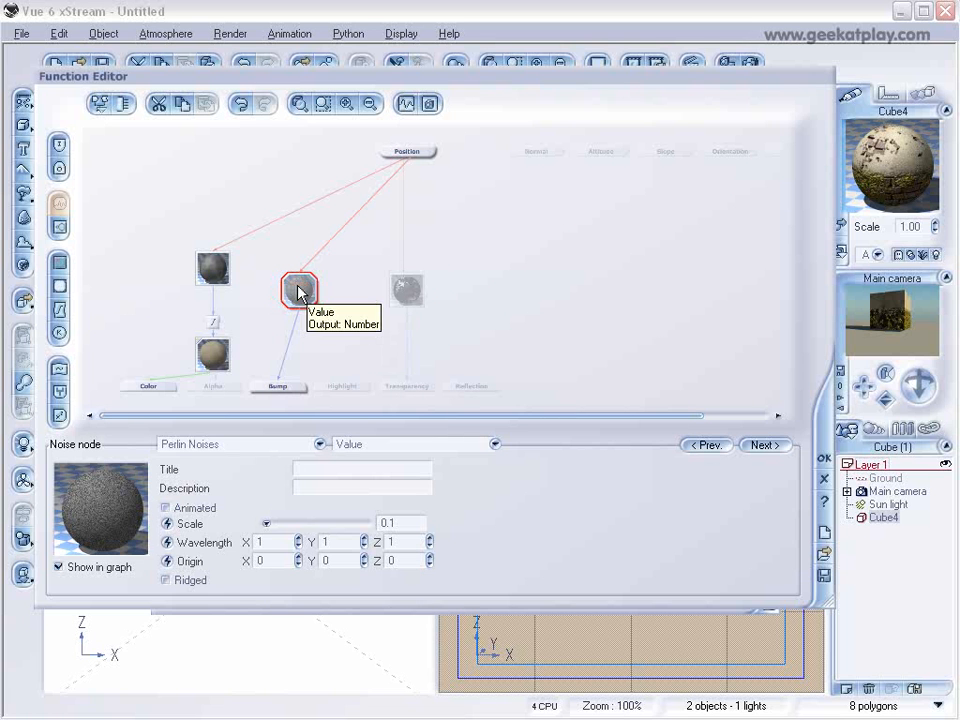
pyautogui.press('Delete')
pyautogui.click(405, 289)
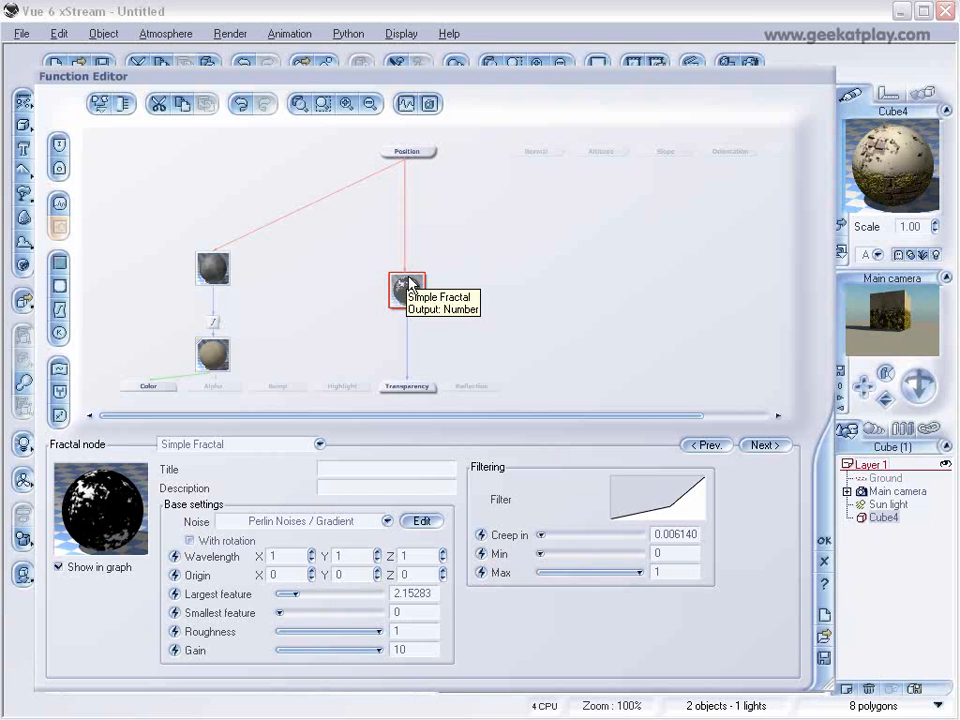
pyautogui.click(183, 104)
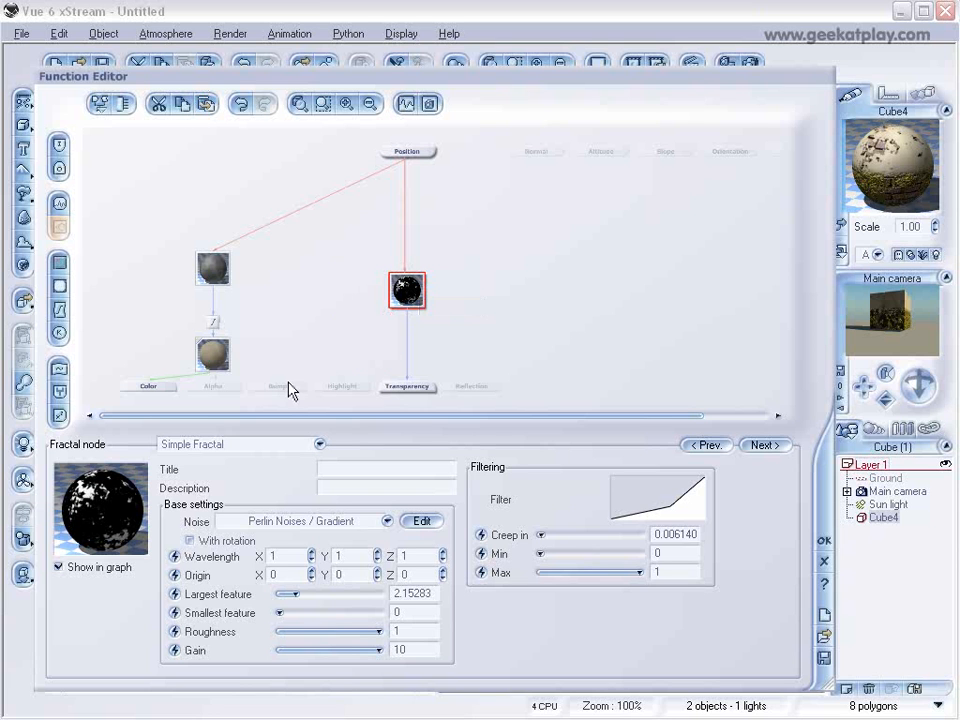
pyautogui.click(288, 389)
pyautogui.click(205, 104)
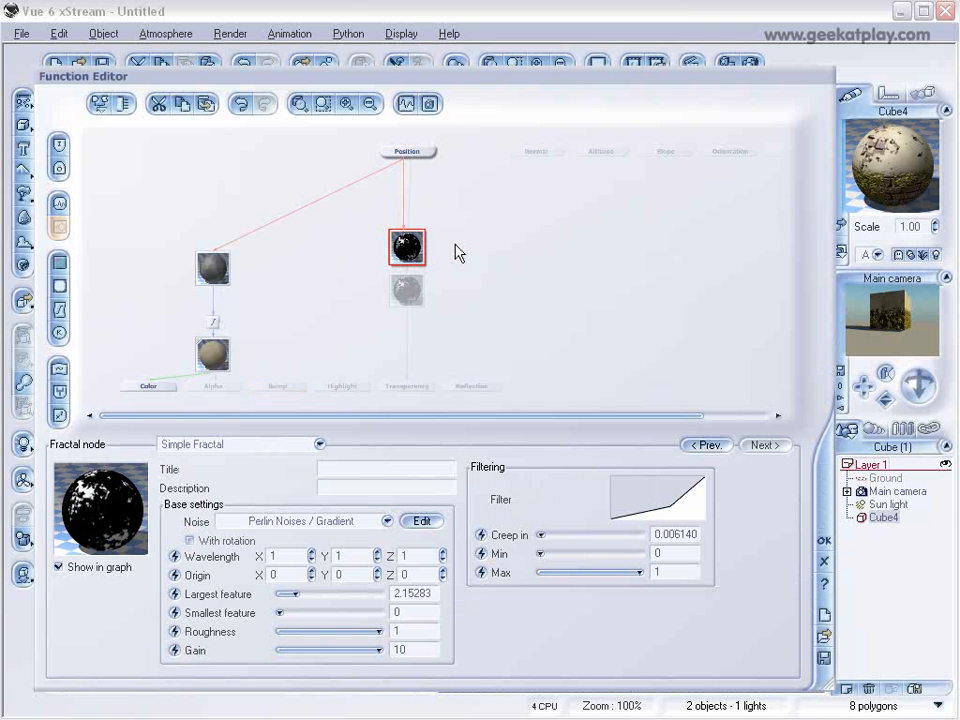
pyautogui.press('Delete')
# Paste the copied Simple Fractal between the color and transparency branches, connect it to the Bump output, and accept the function.
pyautogui.click(303, 279)
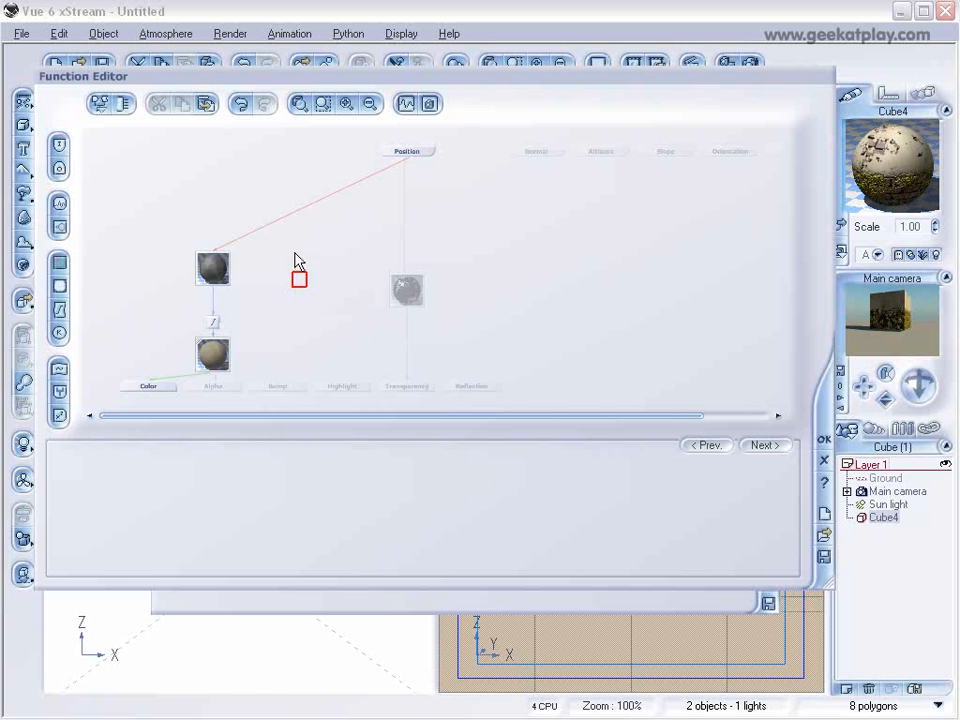
pyautogui.click(207, 103)
pyautogui.click(281, 387)
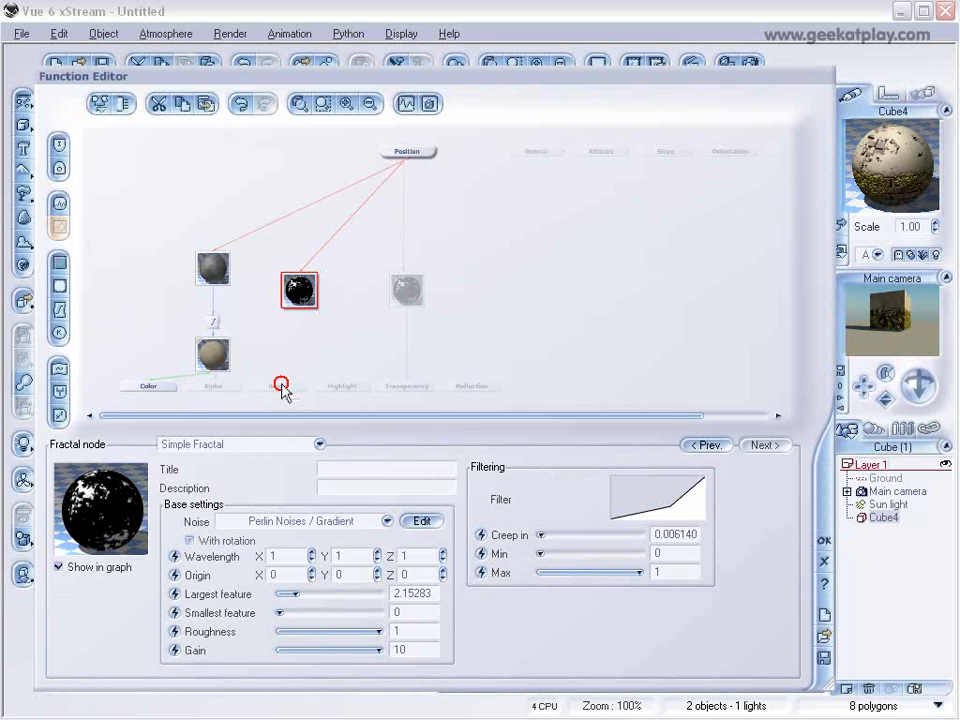
pyautogui.moveTo(281, 386); pyautogui.dragTo(301, 305)
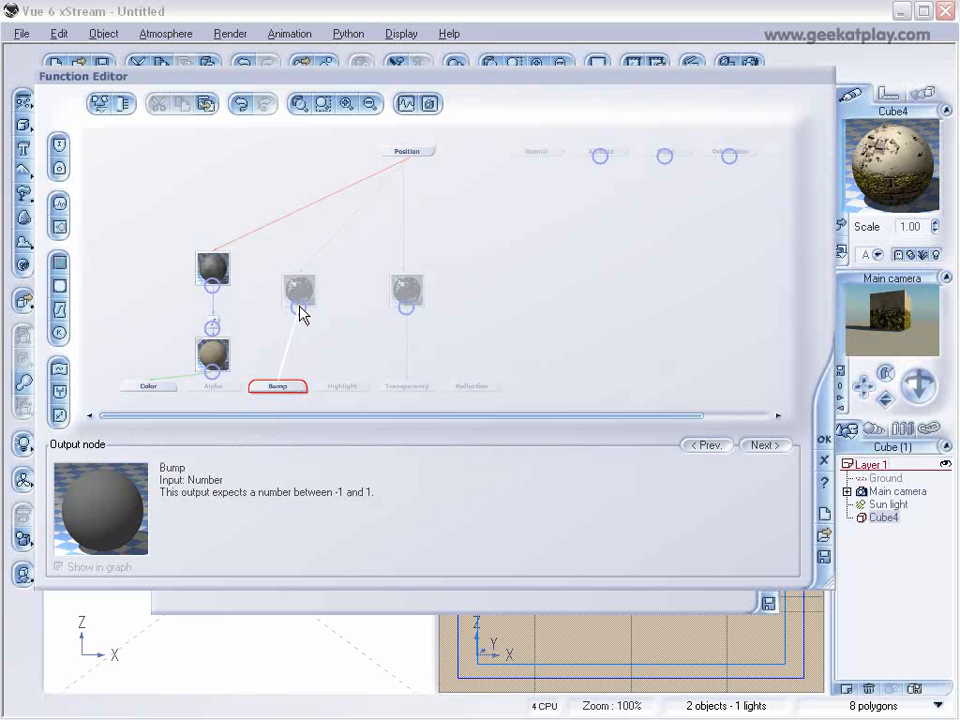
pyautogui.click(302, 288)
pyautogui.click(401, 294)
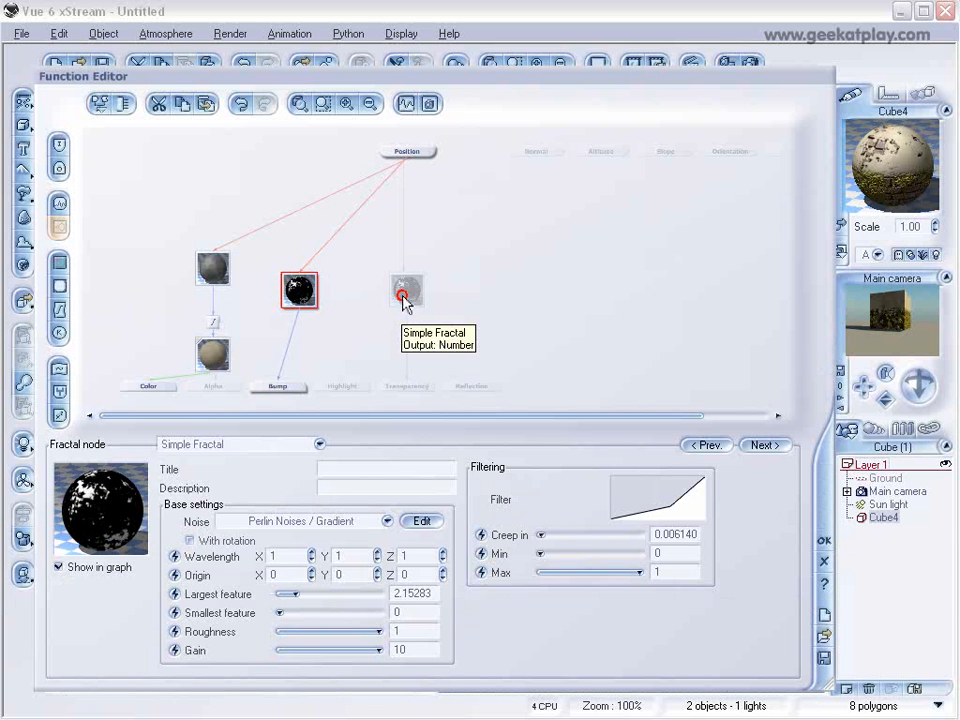
pyautogui.click(302, 291)
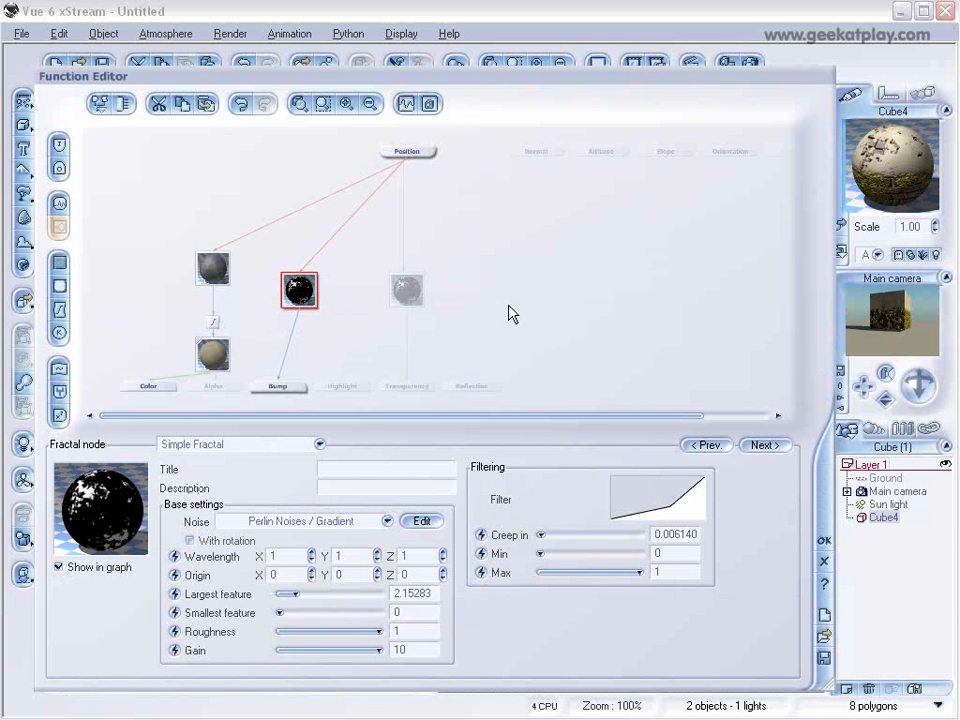
pyautogui.click(824, 543)
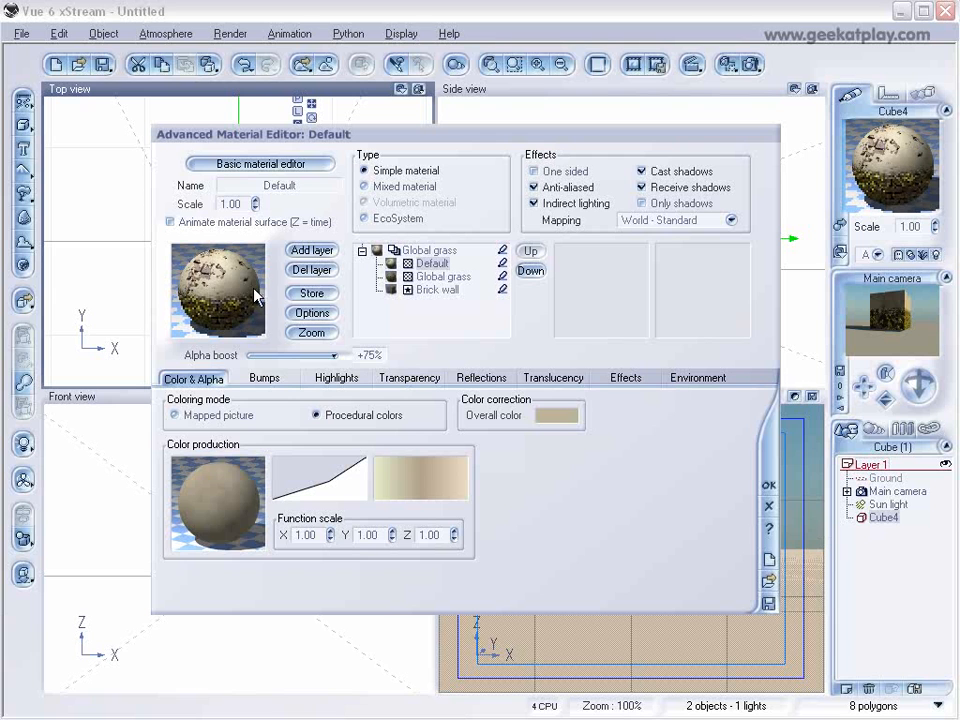
# Set the Default layer's bump depth to -0.150, accept the material, and render the scene to check the cube.
pyautogui.click(271, 377)
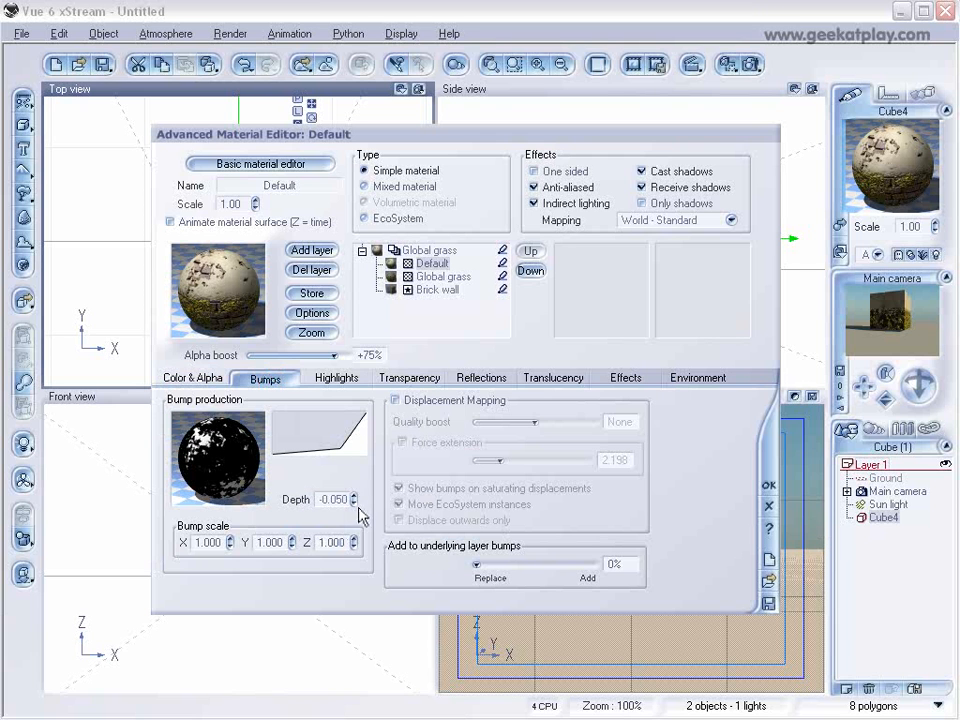
pyautogui.doubleClick(333, 499)
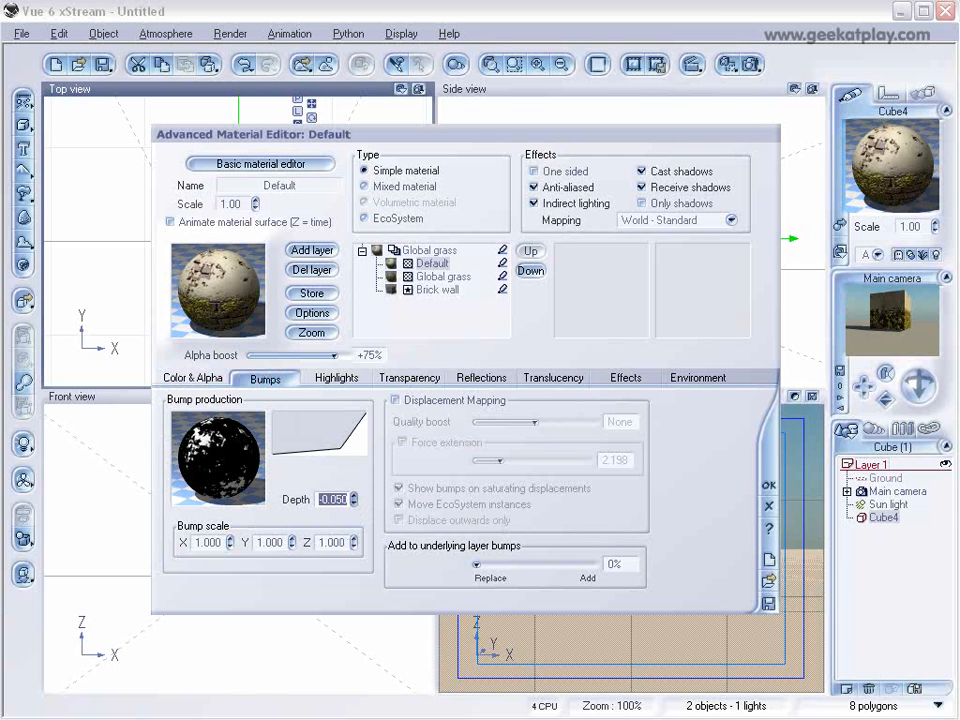
pyautogui.click(351, 504)
pyautogui.click(767, 486)
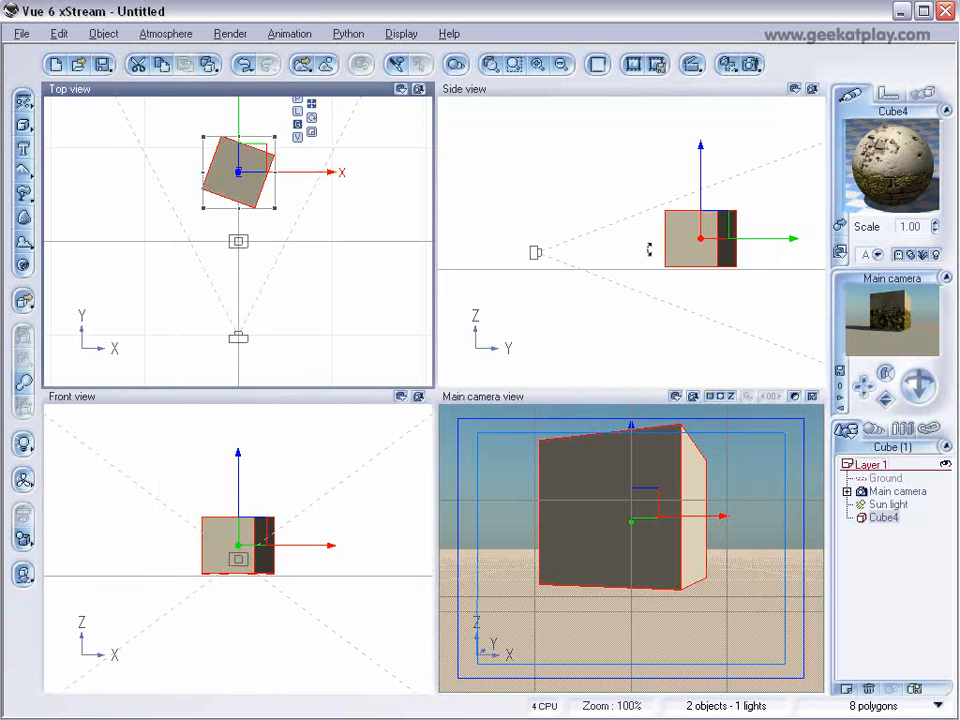
pyautogui.click(750, 64)
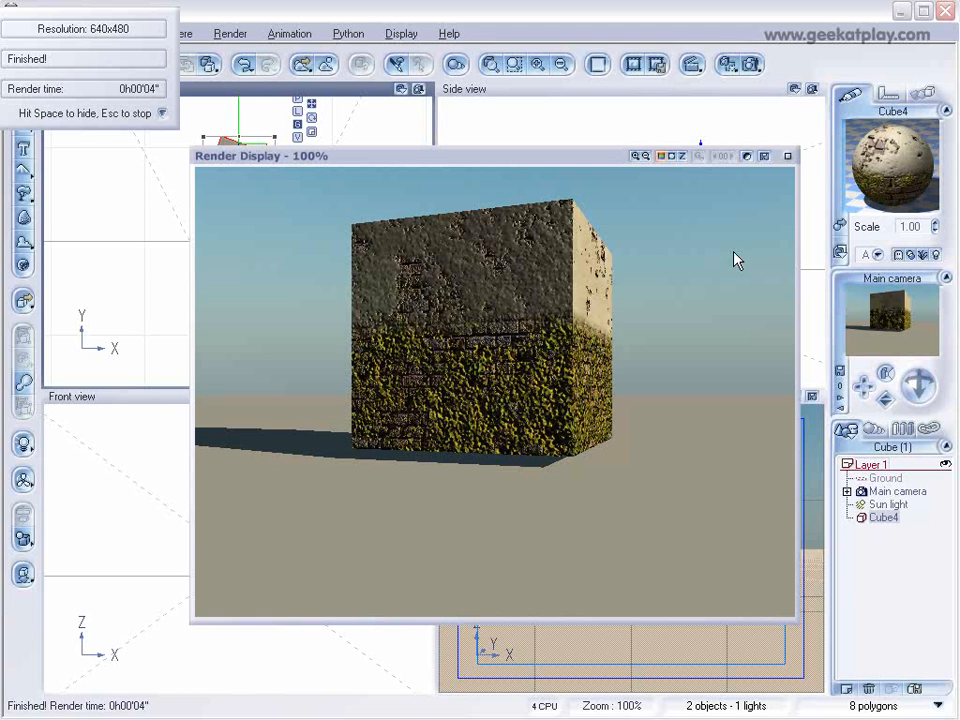
pyautogui.click(787, 157)
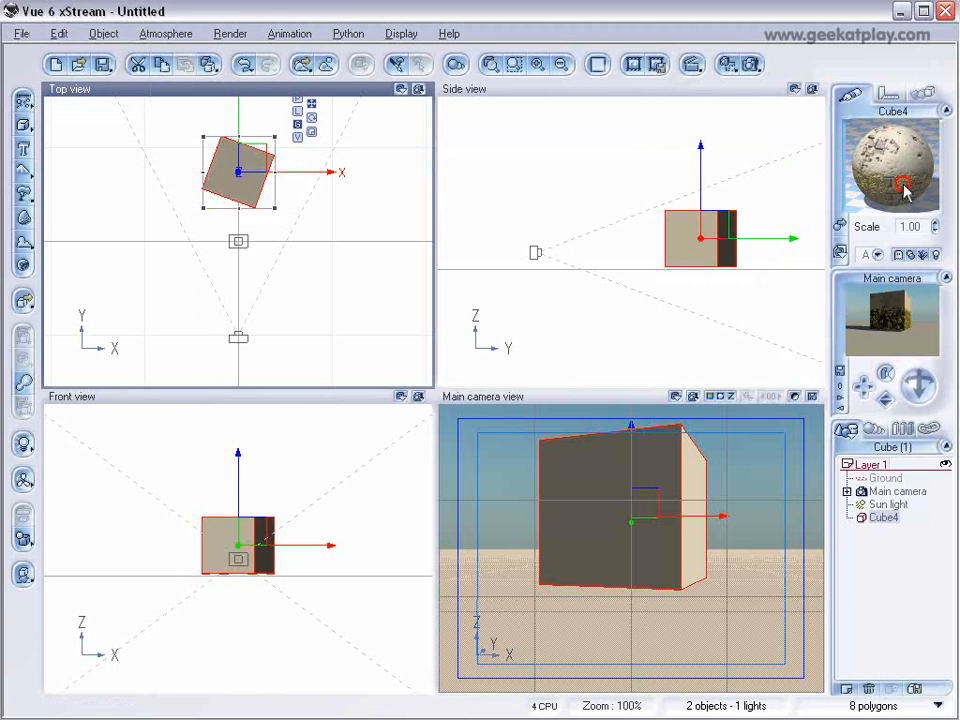
# Move the filter keypoint of the Global grass layer's transparency fractal to about X 0.22, Y 0.25 and accept the function.
pyautogui.doubleClick(905, 190)
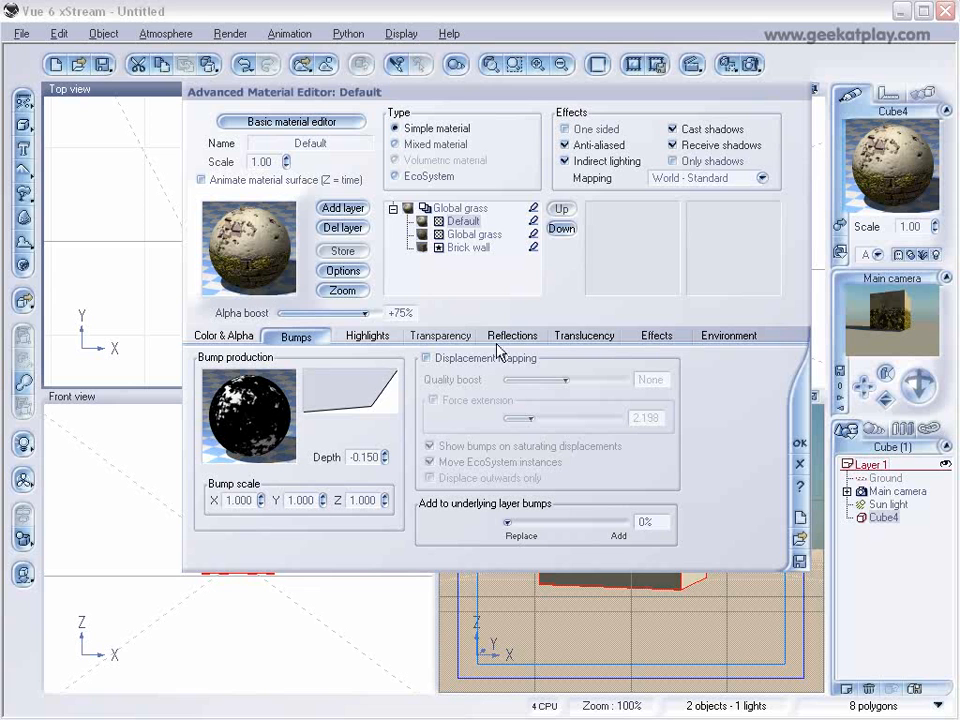
pyautogui.click(470, 234)
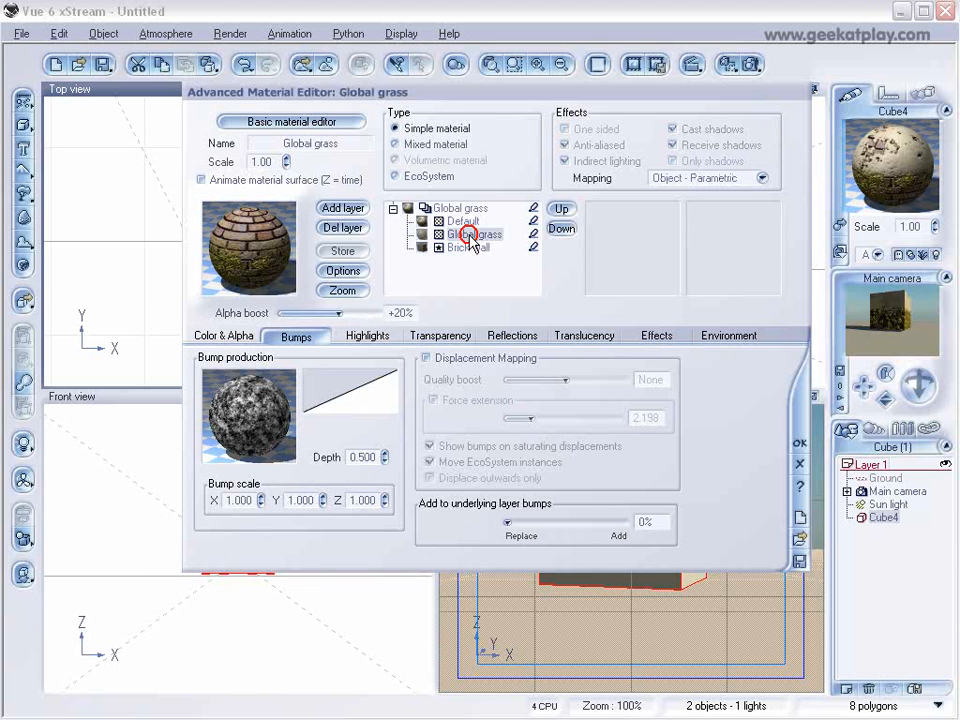
pyautogui.rightClick(245, 414)
pyautogui.click(280, 421)
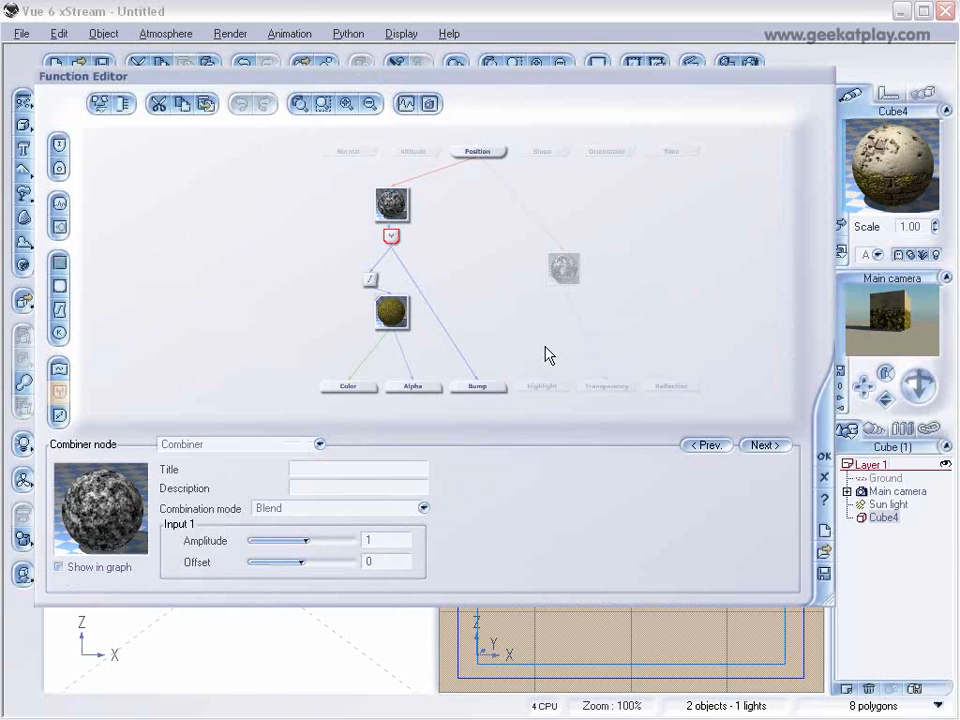
pyautogui.click(583, 266)
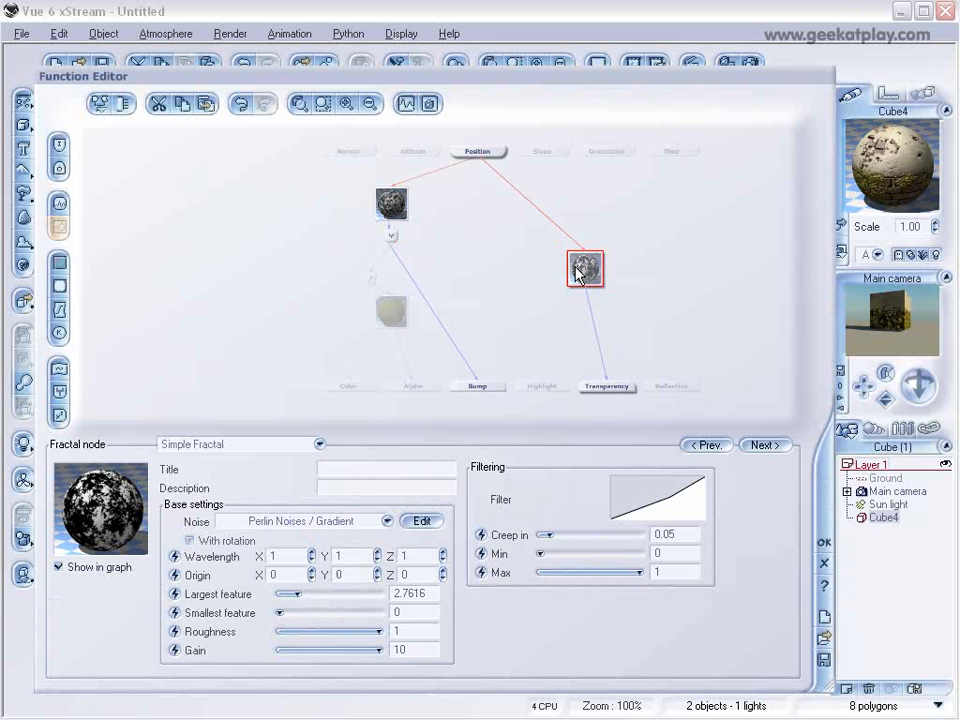
pyautogui.rightClick(670, 512)
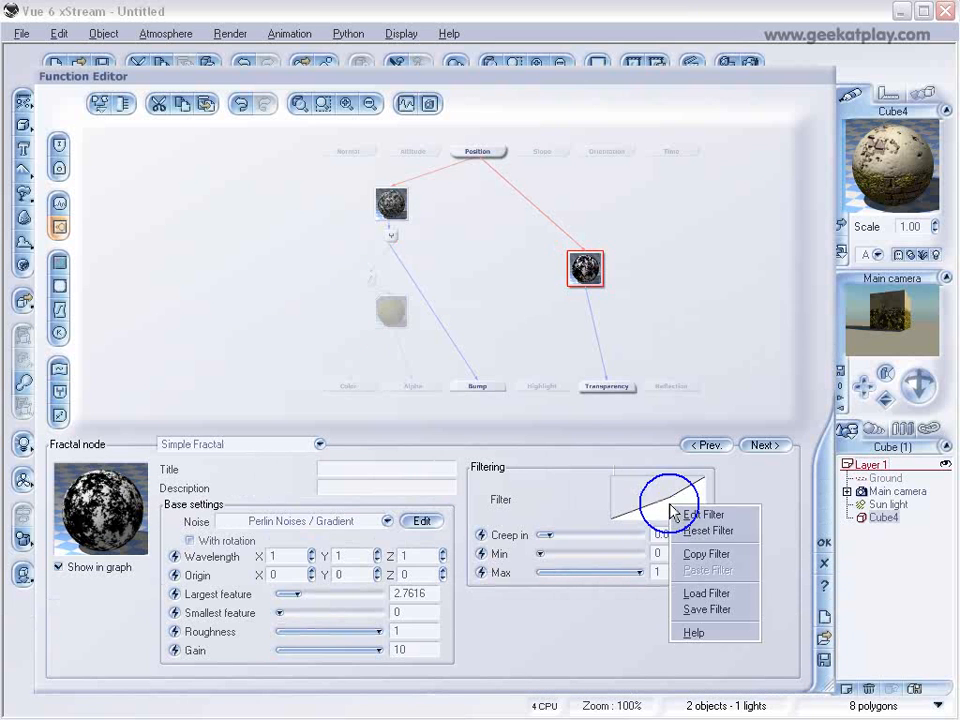
pyautogui.click(685, 515)
pyautogui.moveTo(598, 271); pyautogui.dragTo(590, 260)
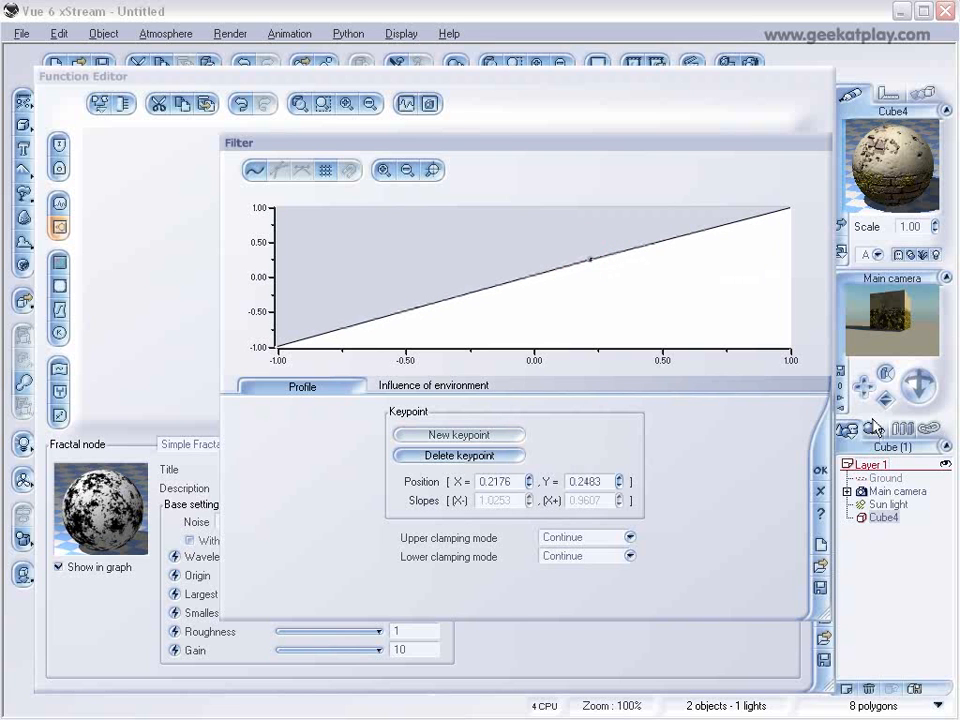
pyautogui.click(821, 468)
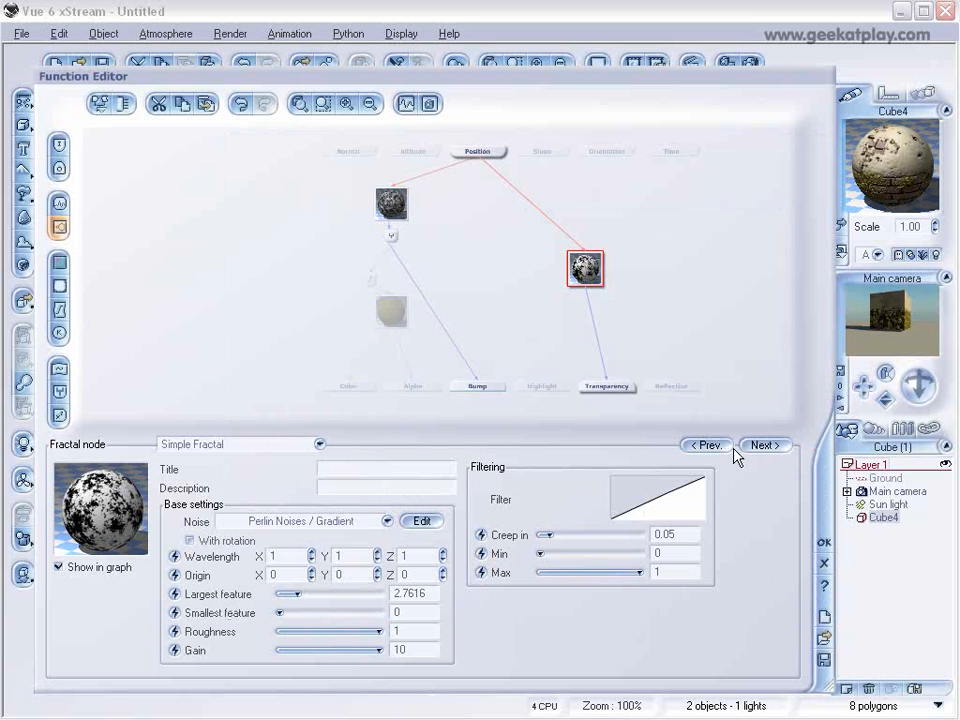
pyautogui.click(822, 542)
# Set the Global grass layer's upper altitude limit to -0.11 and the Default layer's lower altitude limit to 0.30.
pyautogui.click(724, 338)
pyautogui.moveTo(490, 371); pyautogui.dragTo(435, 370)
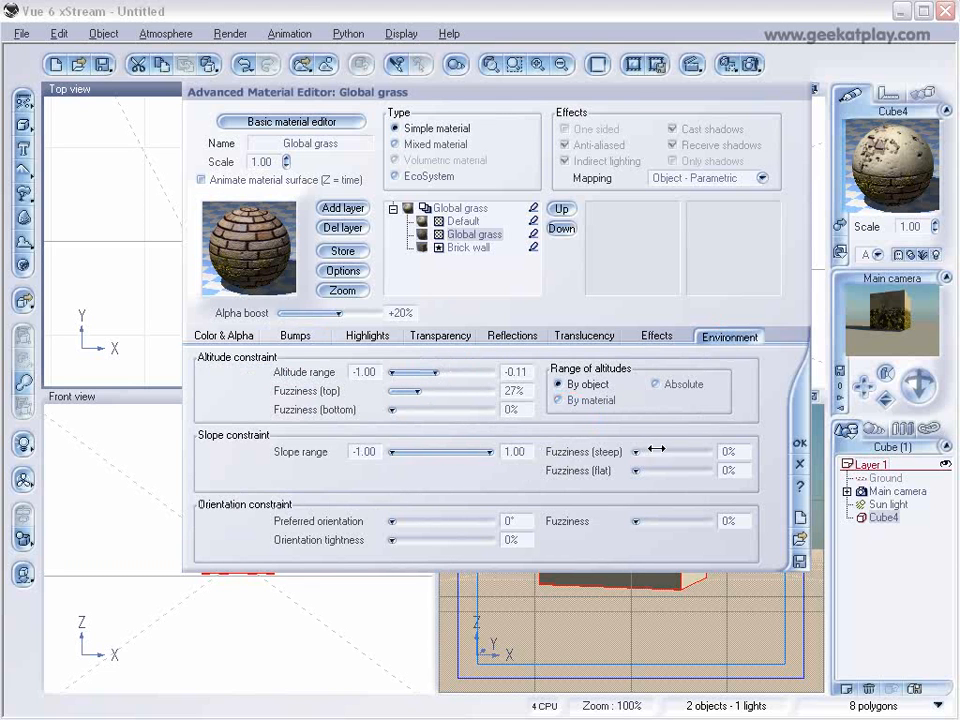
pyautogui.click(470, 222)
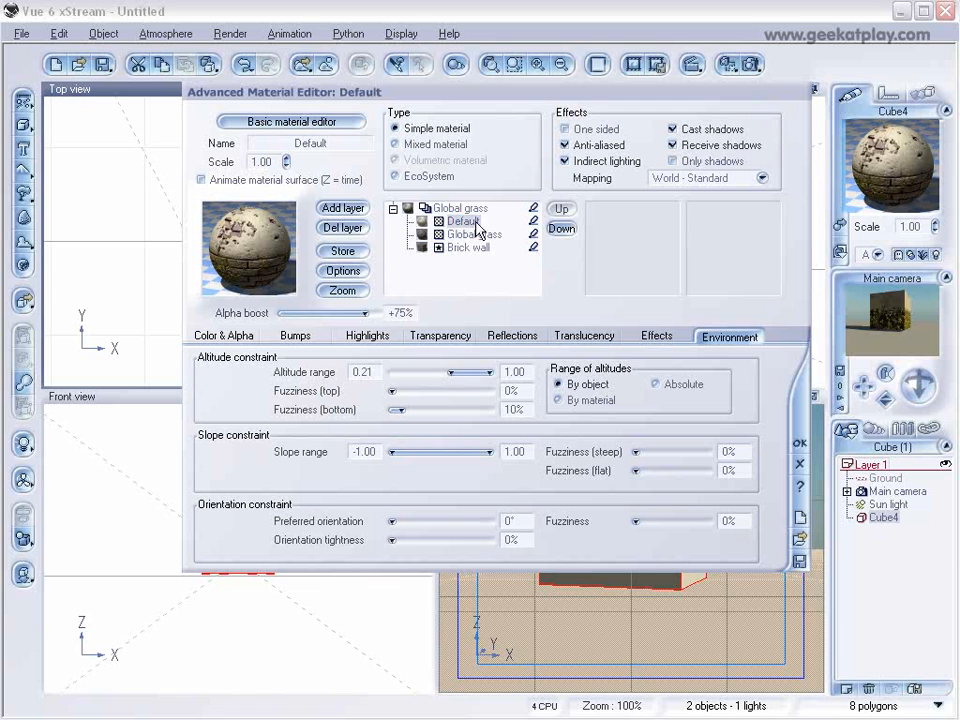
pyautogui.moveTo(451, 371); pyautogui.dragTo(452, 370)
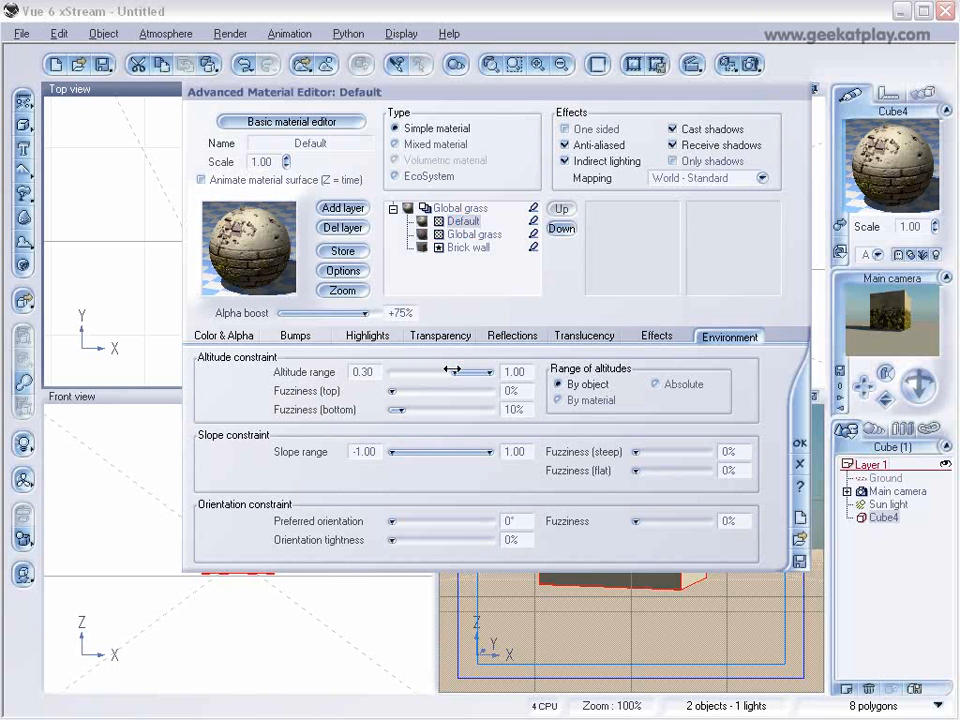
# Raise the middle filter keypoint of the Default layer's transparency fractal, shifting it slightly toward lower X, and accept the filter.
pyautogui.click(223, 336)
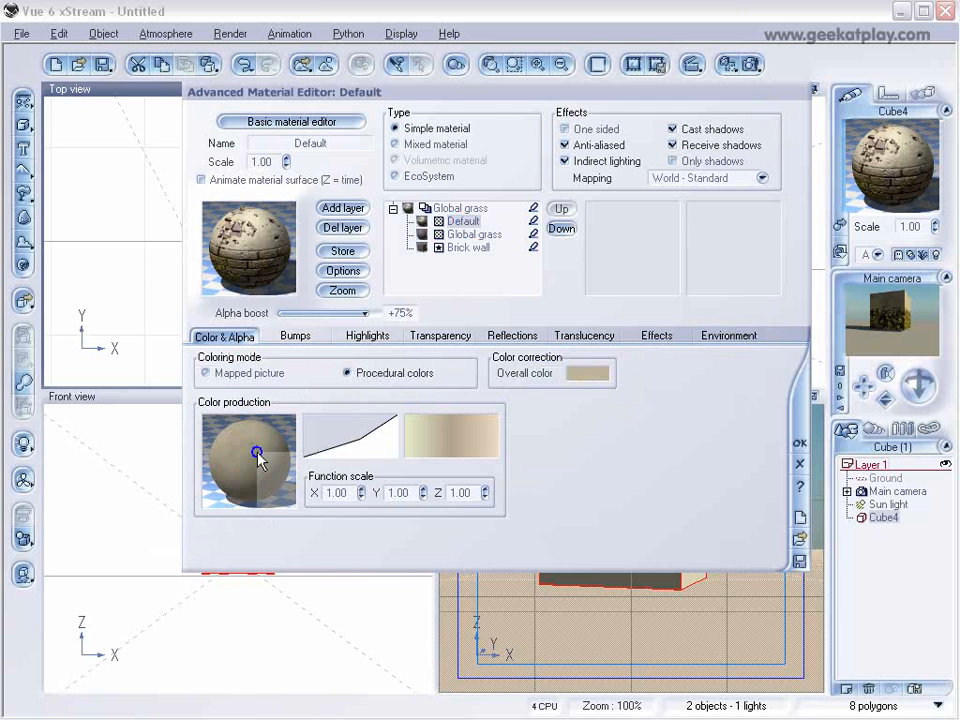
pyautogui.rightClick(260, 456)
pyautogui.click(302, 464)
pyautogui.moveTo(403, 288); pyautogui.dragTo(424, 268)
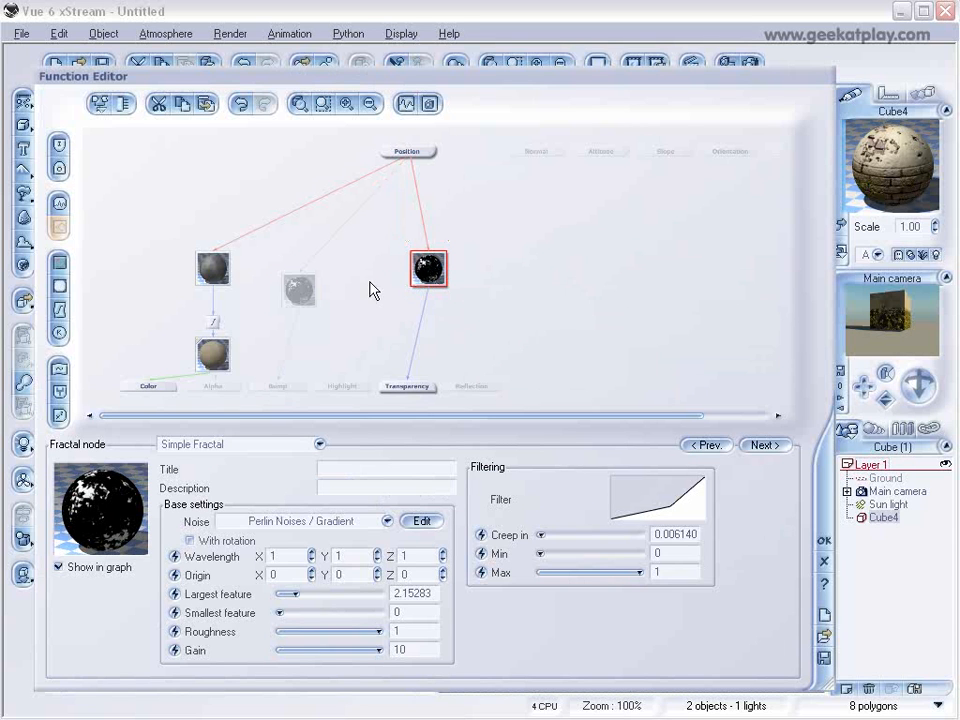
pyautogui.rightClick(678, 513)
pyautogui.click(705, 518)
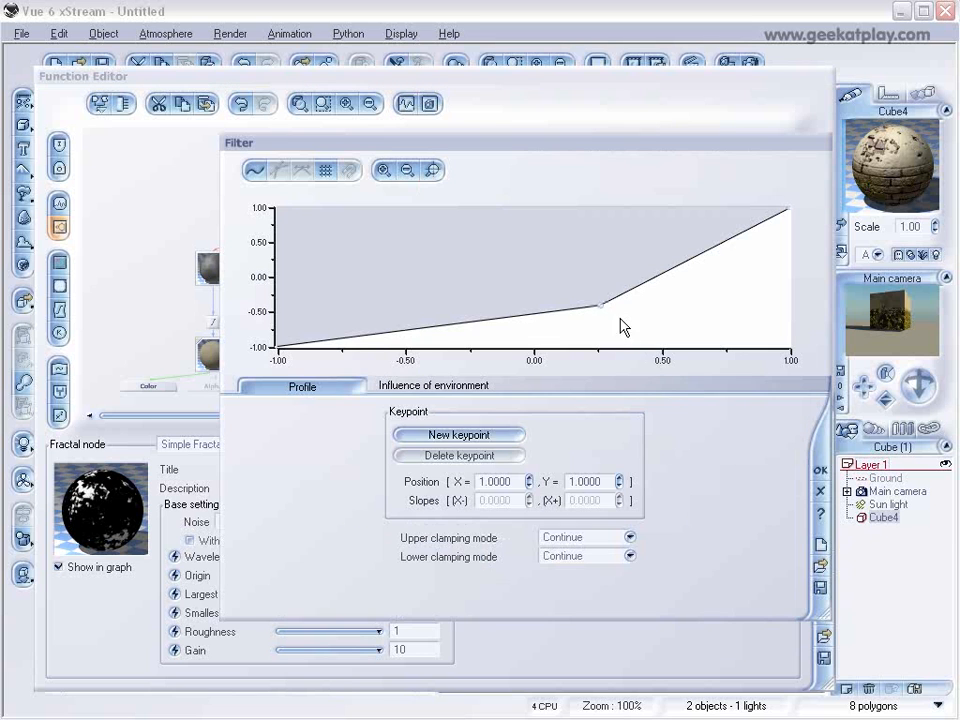
pyautogui.moveTo(603, 307); pyautogui.dragTo(590, 281)
pyautogui.click(821, 471)
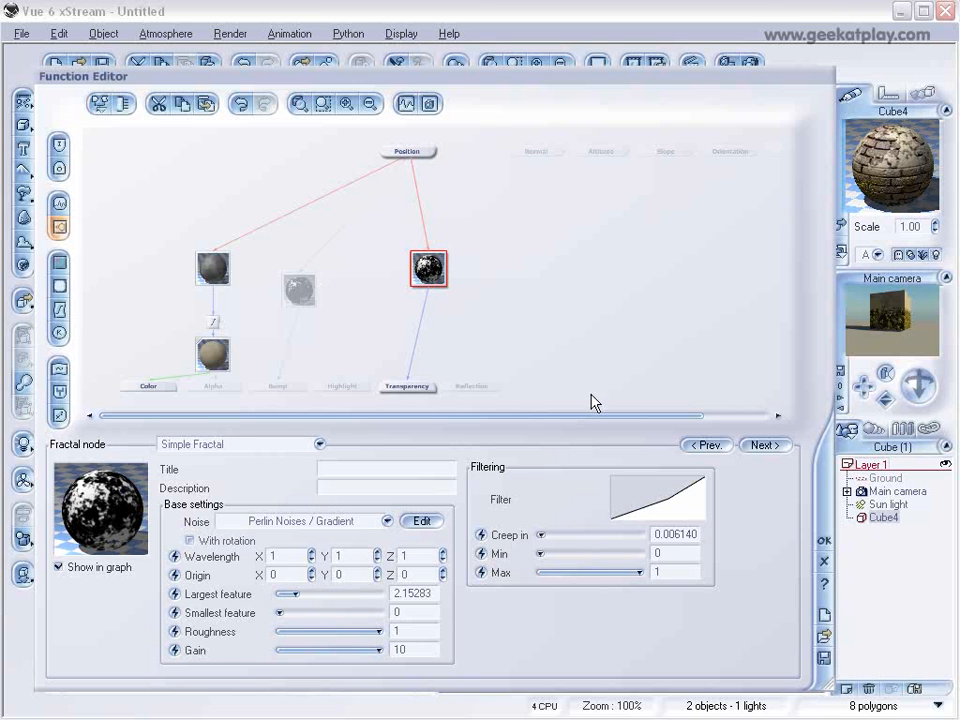
# Move the filter keypoint of the Default layer's bump fractal to about X 0.20, Y 0.05, and accept the filter and function.
pyautogui.click(300, 287)
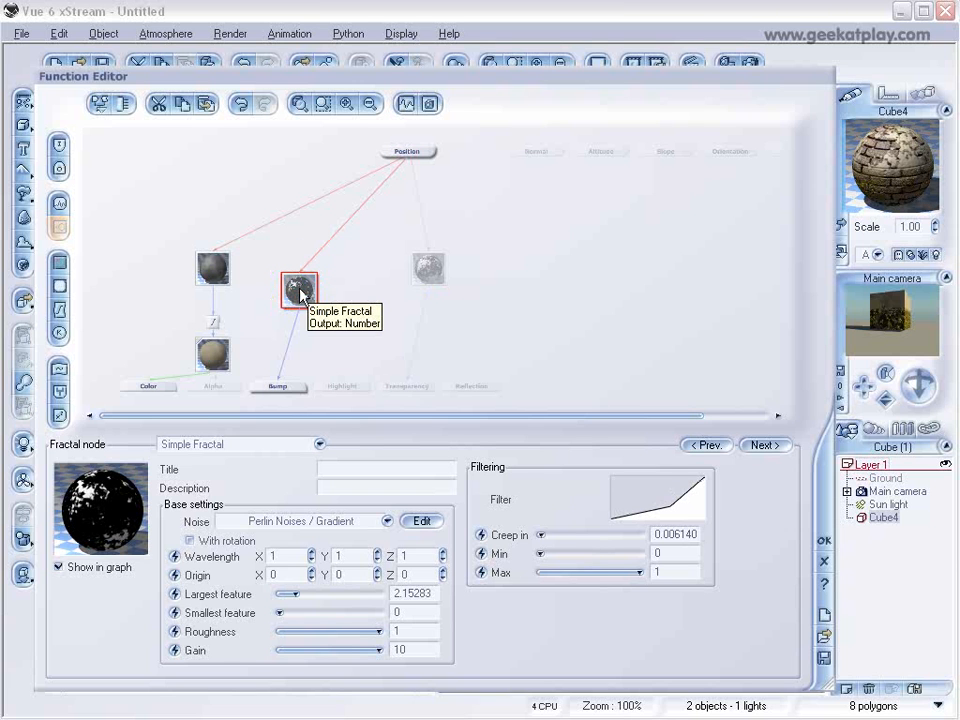
pyautogui.rightClick(656, 488)
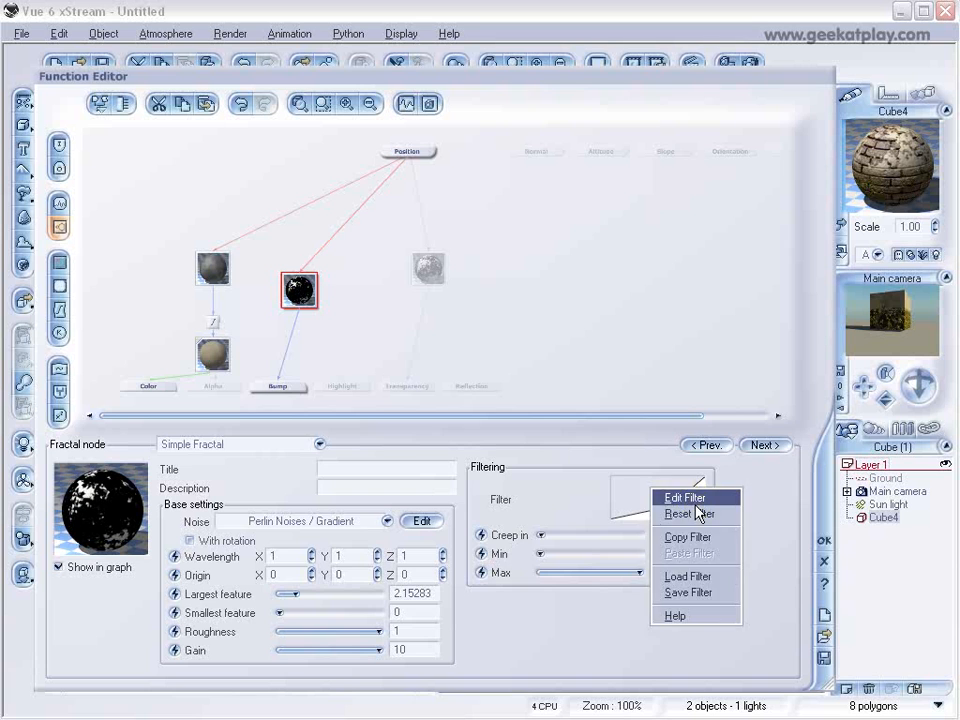
pyautogui.click(690, 494)
pyautogui.moveTo(602, 306); pyautogui.dragTo(583, 272)
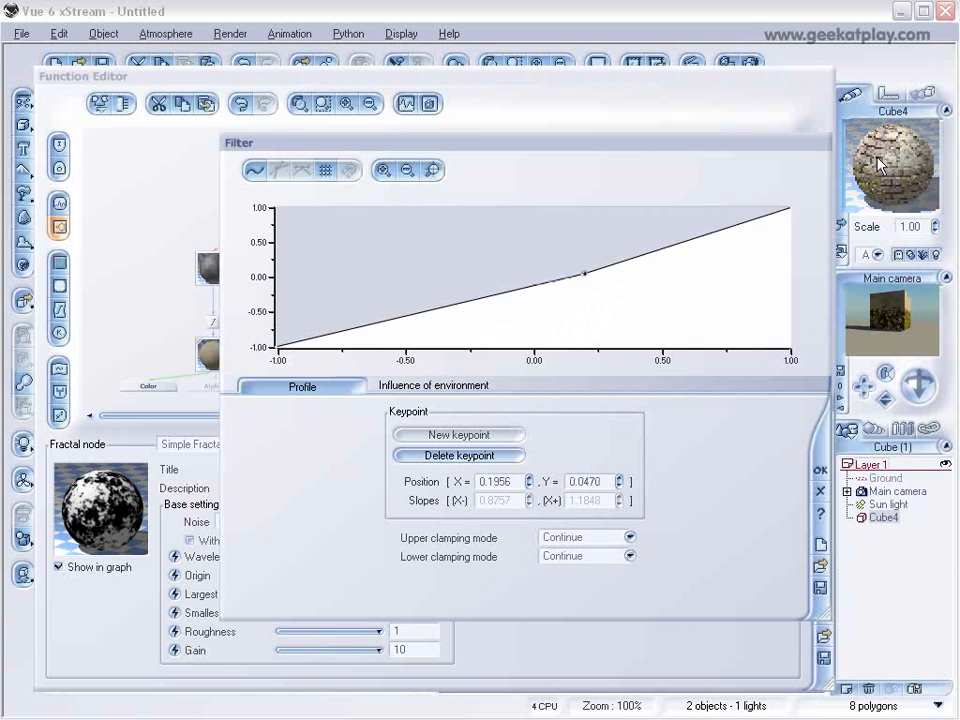
pyautogui.click(818, 471)
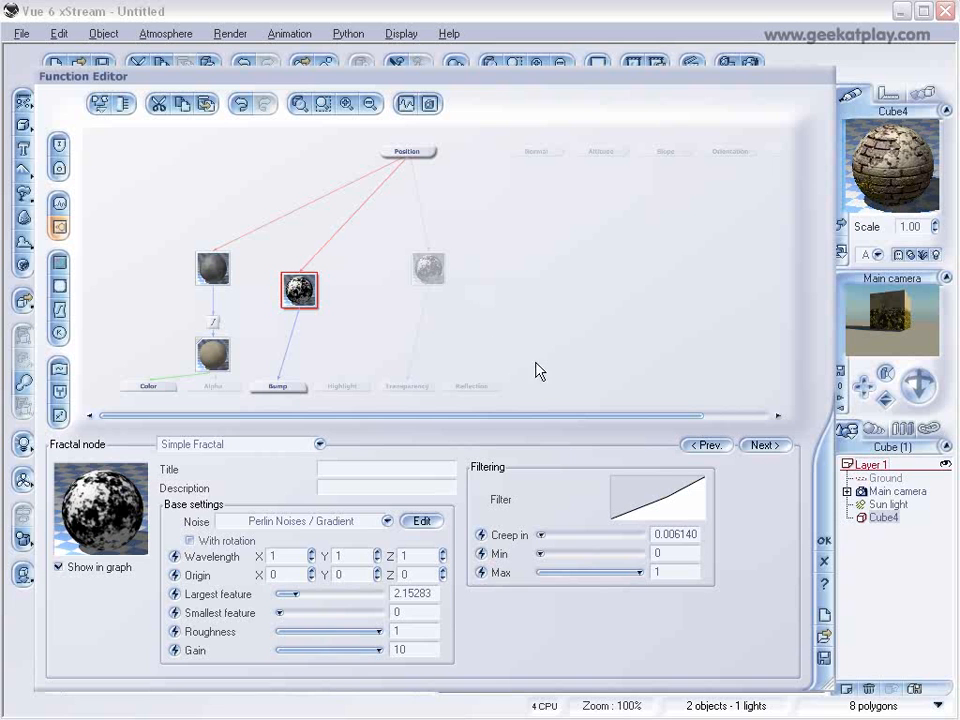
pyautogui.click(824, 543)
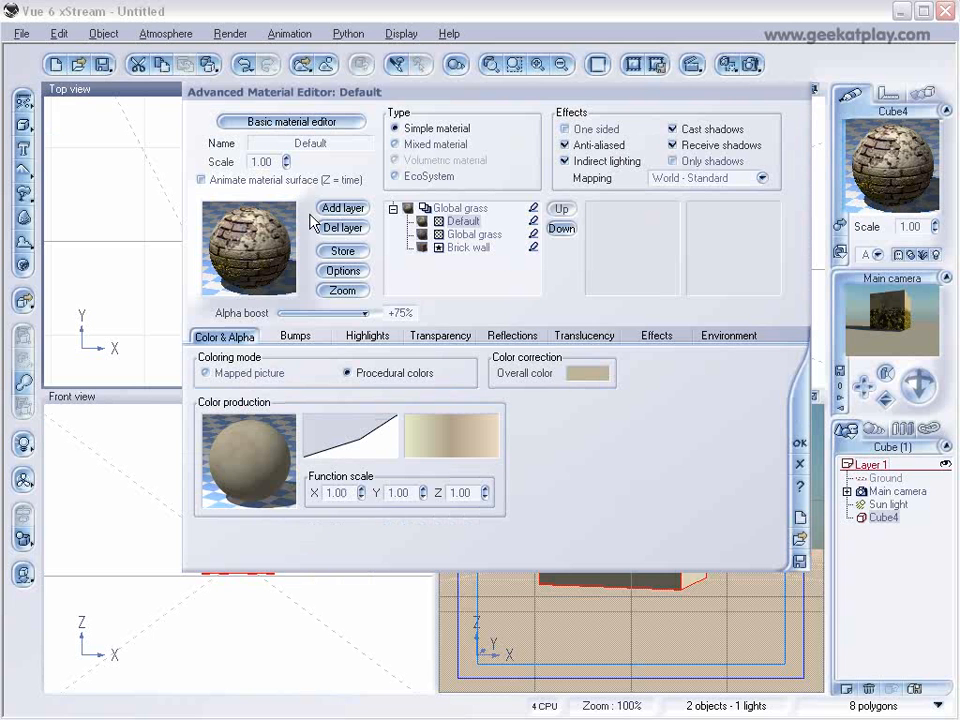
# Set the Global grass layer's alpha boost to +9% and its bump depth to 0.100.
pyautogui.click(460, 234)
pyautogui.moveTo(373, 310); pyautogui.dragTo(332, 314)
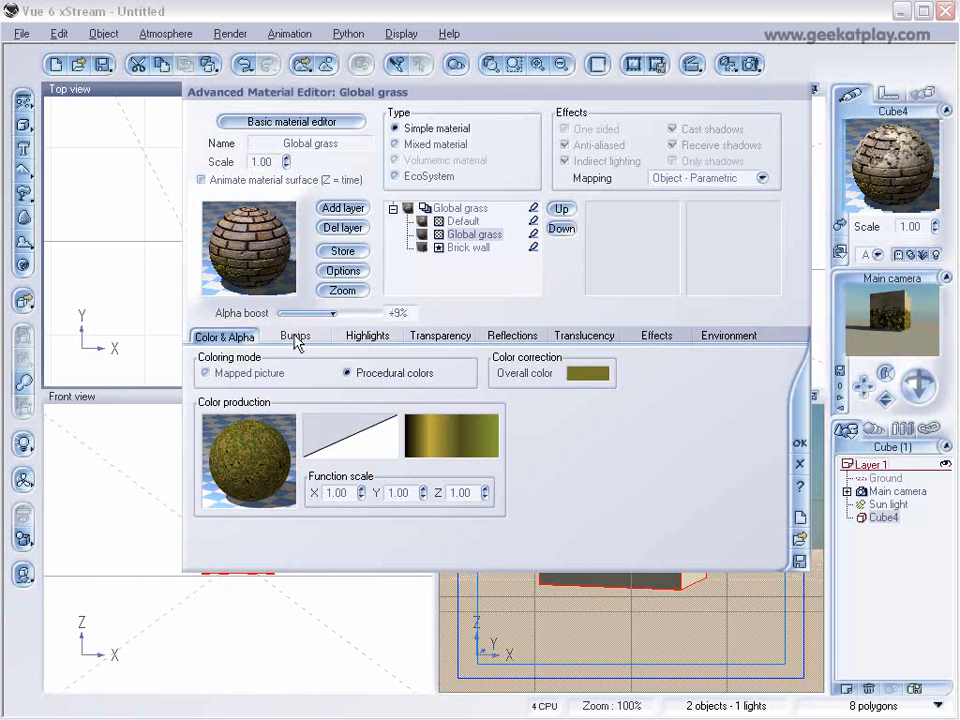
pyautogui.click(295, 337)
pyautogui.click(383, 454)
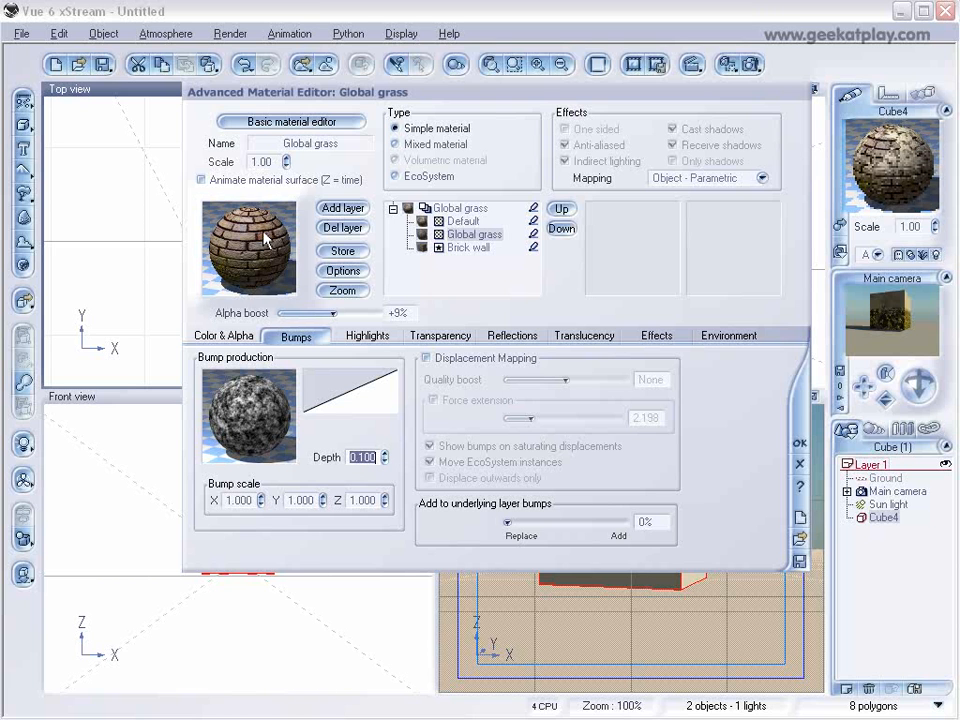
# Return to the Default layer's color settings, accept the material, and render the scene to check the cube.
pyautogui.click(462, 221)
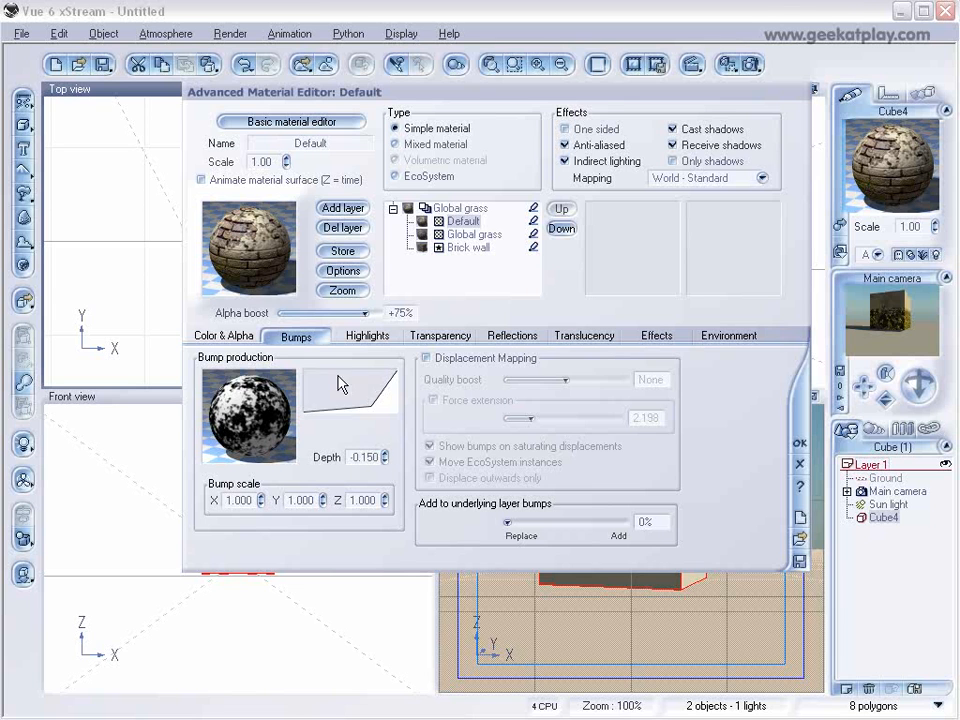
pyautogui.click(234, 336)
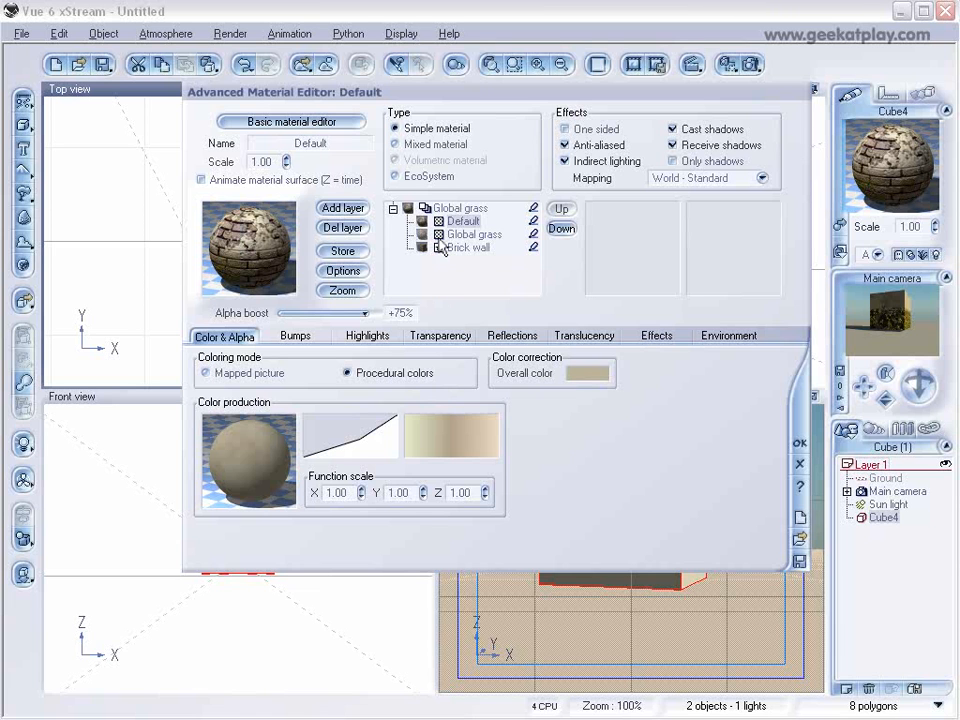
pyautogui.click(799, 442)
pyautogui.click(751, 64)
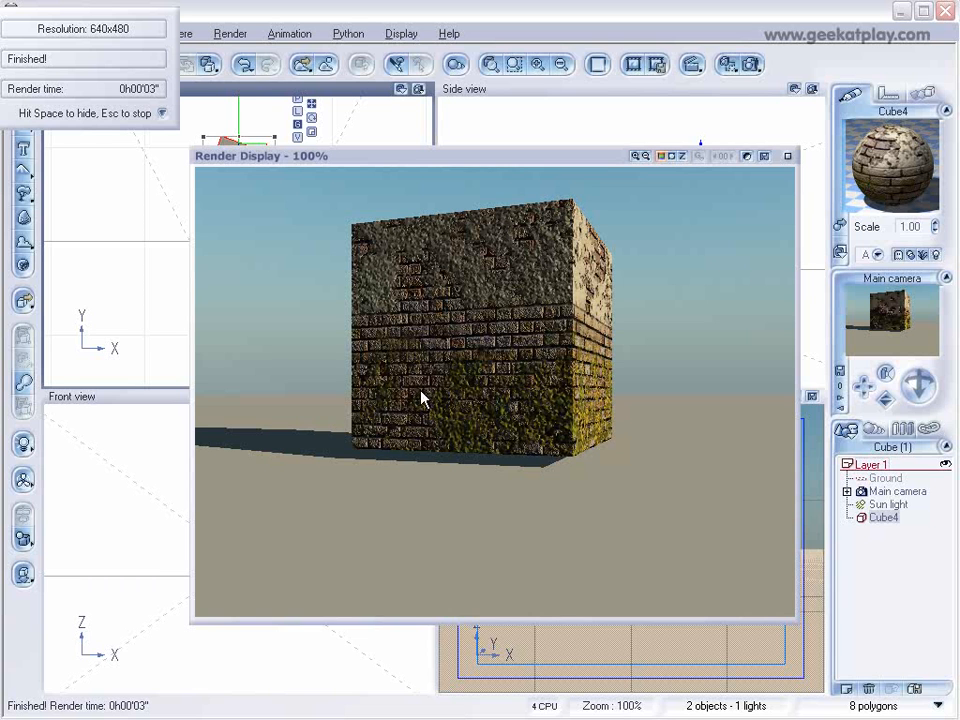
pyautogui.click(785, 156)
# Reopen the cube's material and set the Default layer's lower altitude limit to -0.77.
pyautogui.doubleClick(906, 189)
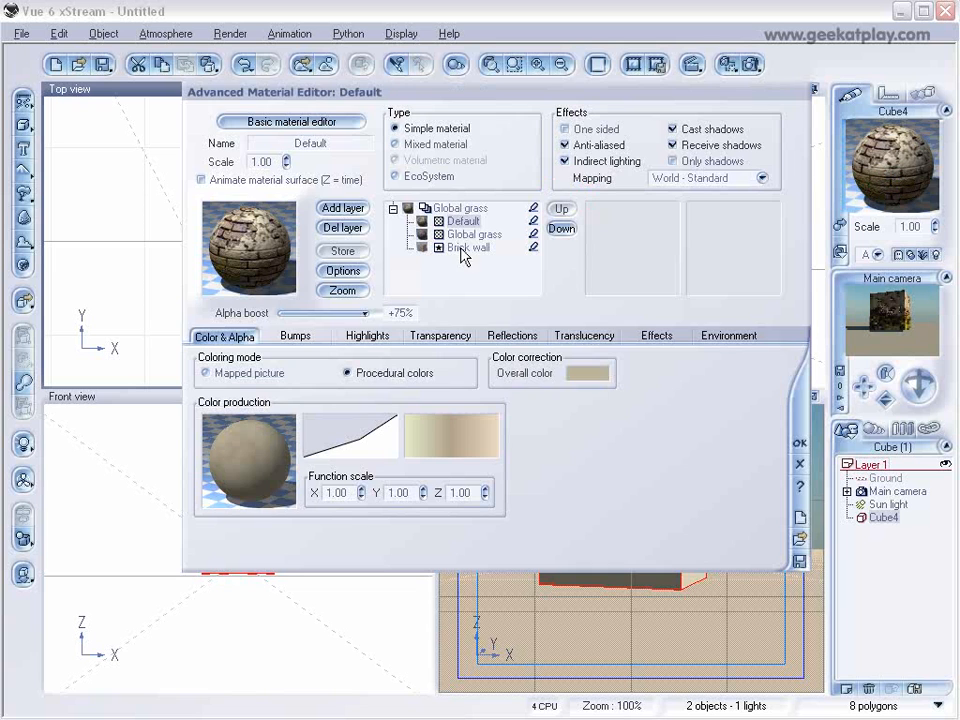
pyautogui.rightClick(253, 428)
pyautogui.click(727, 330)
pyautogui.moveTo(456, 374); pyautogui.dragTo(392, 376)
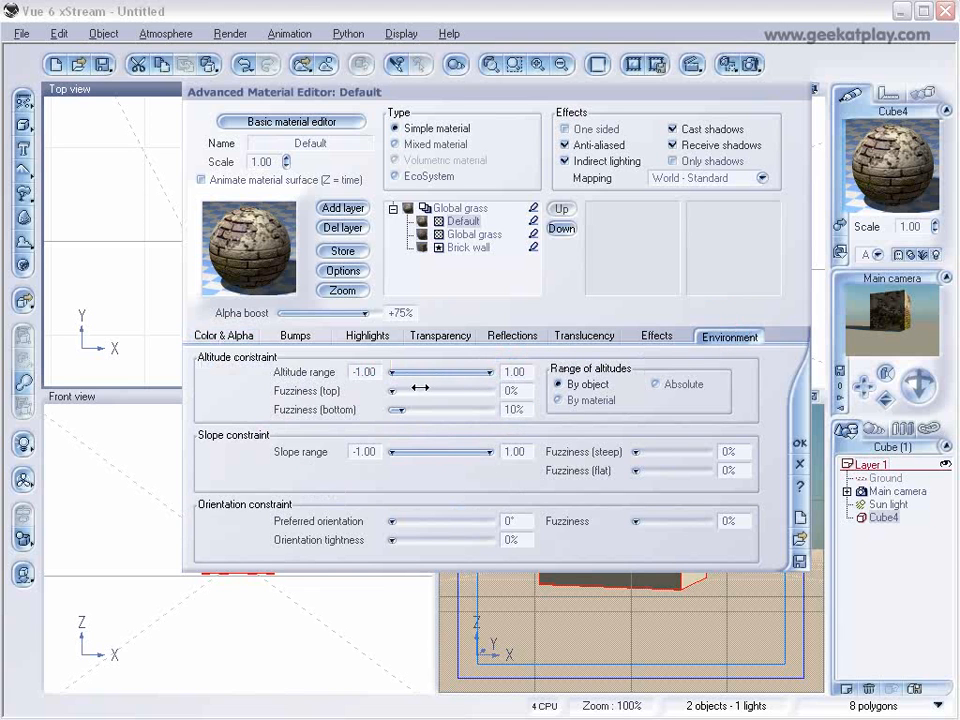
pyautogui.click(401, 372)
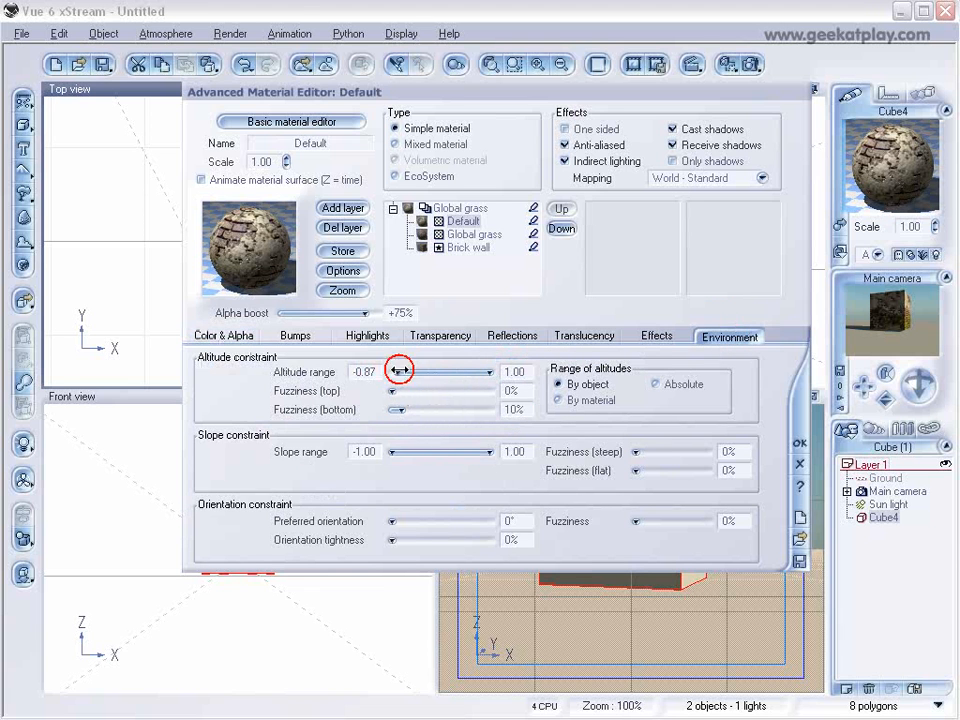
pyautogui.click(403, 372)
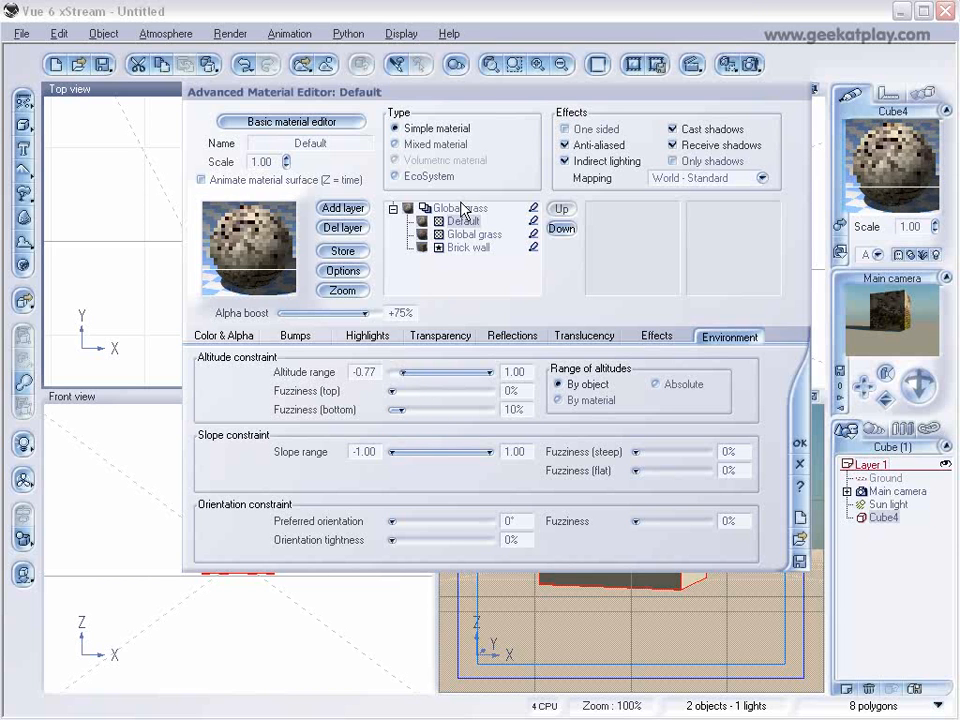
# Set the Global grass layer's upper altitude limit to -0.02 and alpha boost to +16%, and check them in a render.
pyautogui.click(474, 234)
pyautogui.click(434, 372)
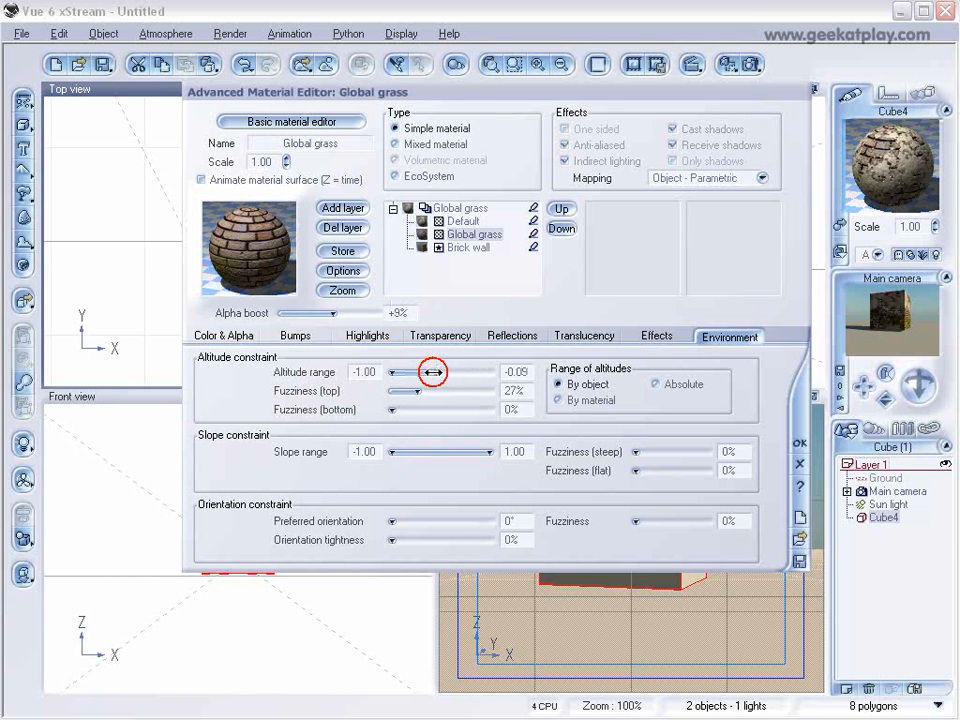
pyautogui.moveTo(434, 372); pyautogui.dragTo(440, 372)
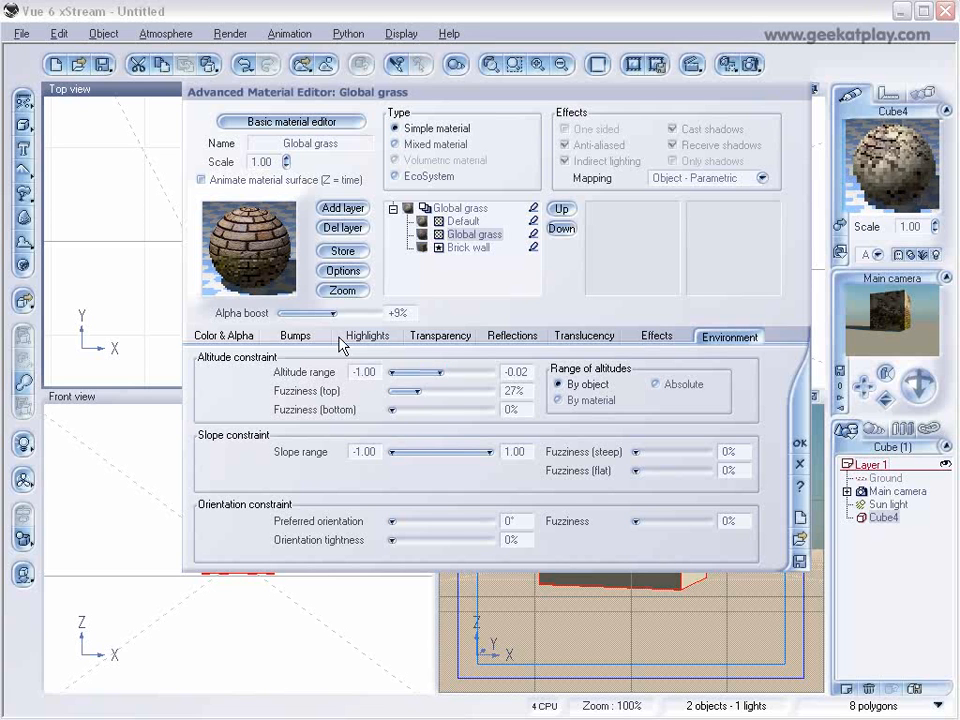
pyautogui.moveTo(333, 313); pyautogui.dragTo(337, 313)
pyautogui.click(760, 64)
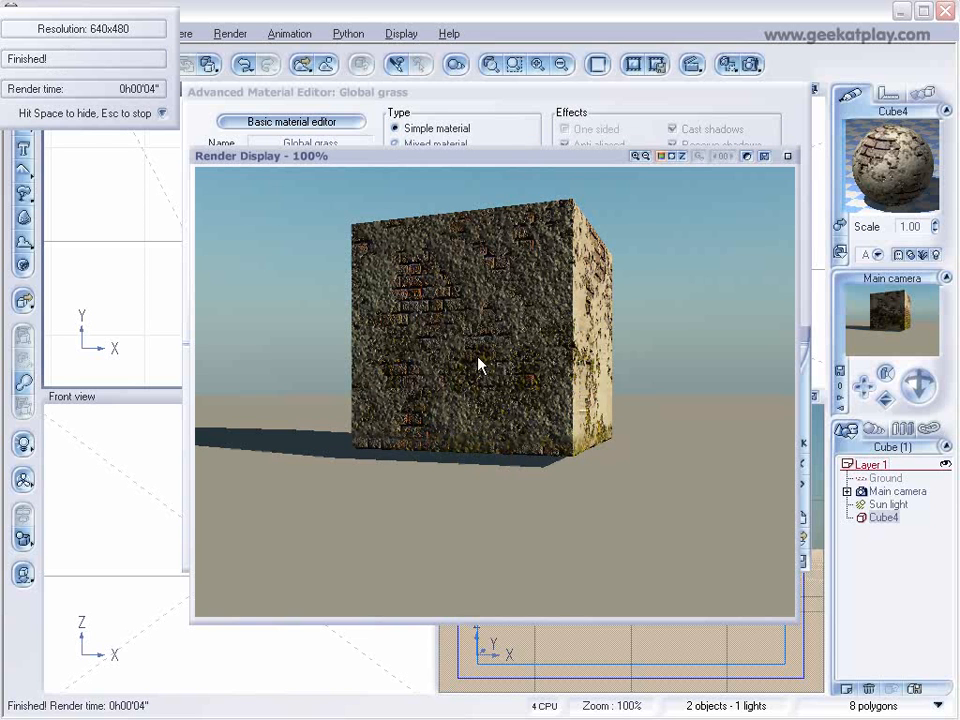
pyautogui.click(742, 186)
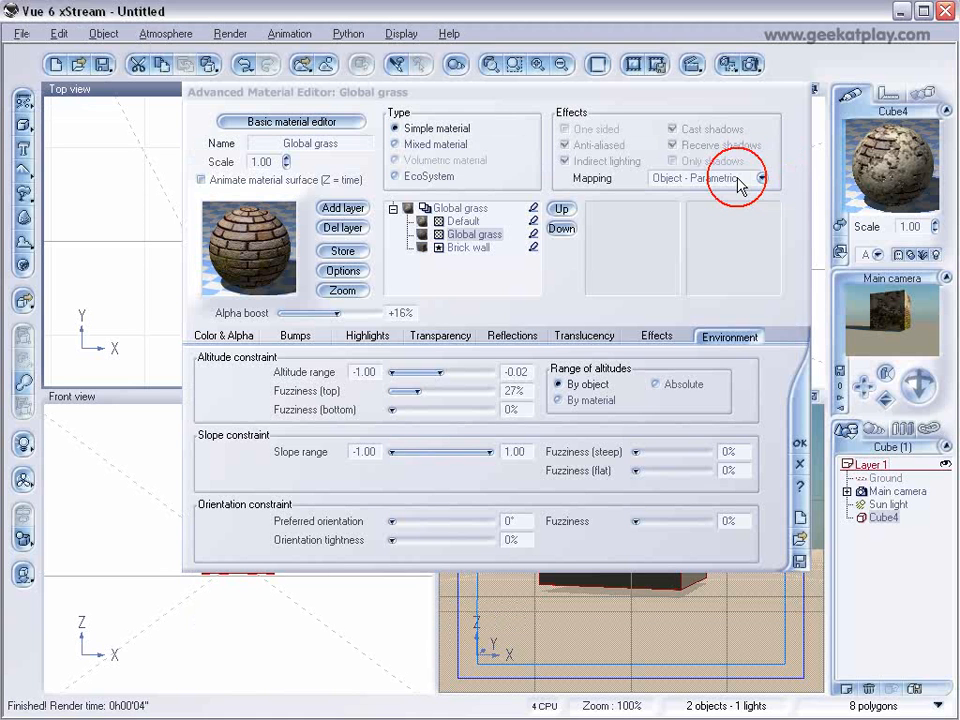
# Set the Default layer's lower altitude limit to -0.39 and its mapping to Object - Parametric.
pyautogui.click(458, 219)
pyautogui.moveTo(410, 375); pyautogui.dragTo(422, 372)
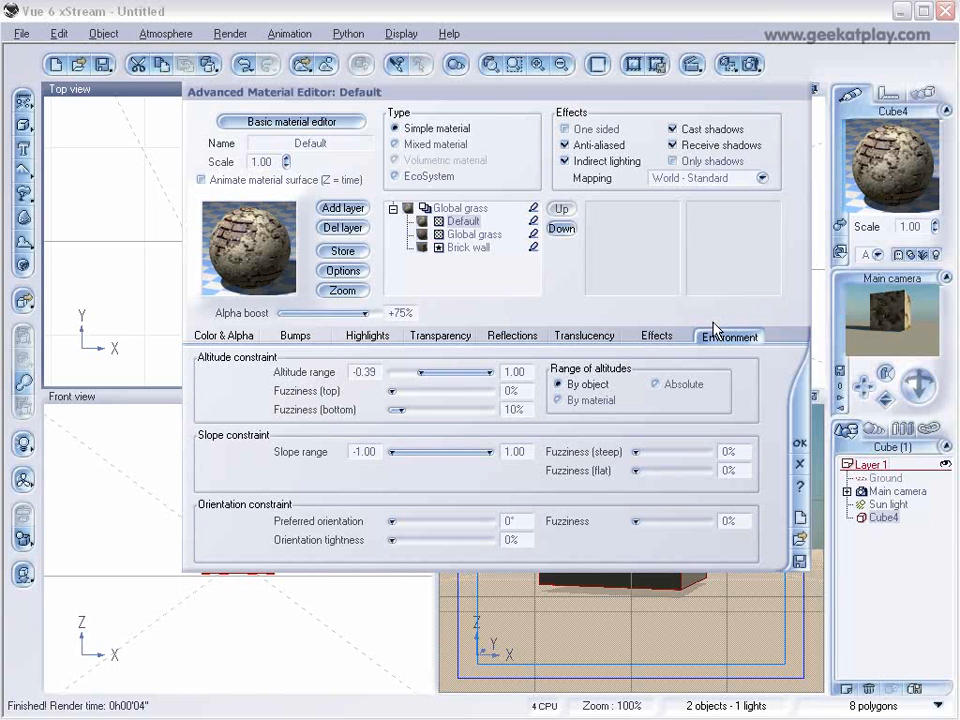
pyautogui.click(762, 178)
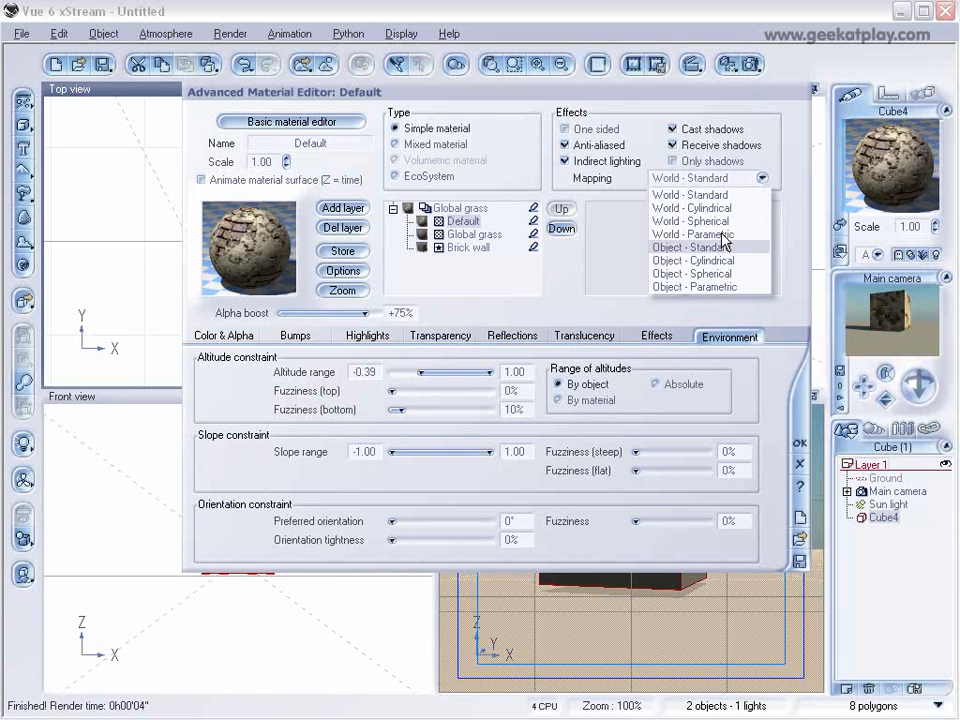
pyautogui.click(700, 287)
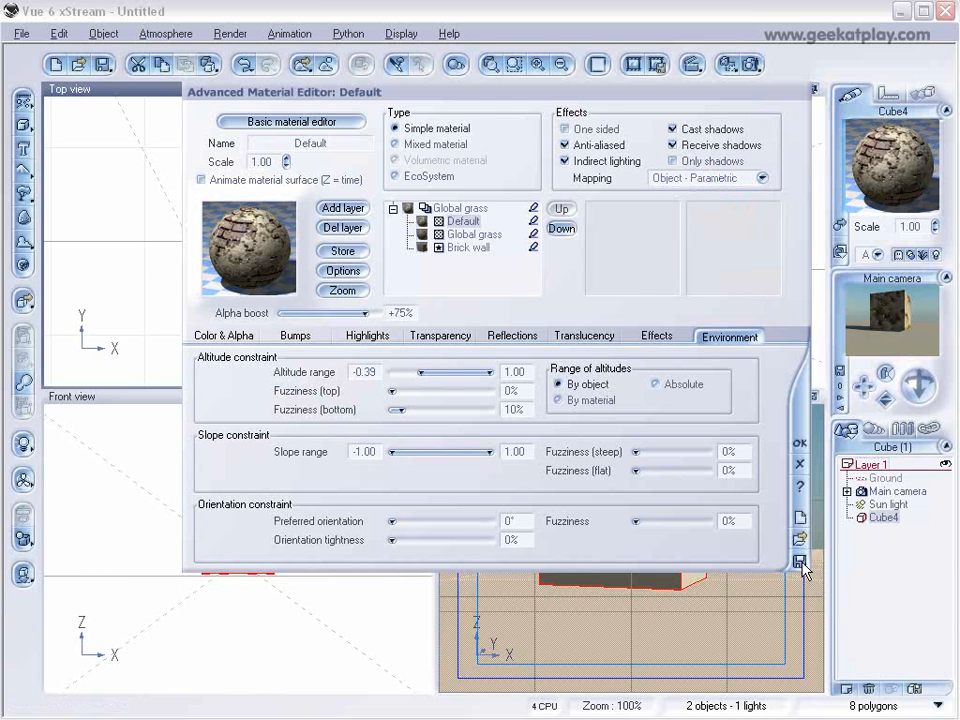
pyautogui.click(592, 379)
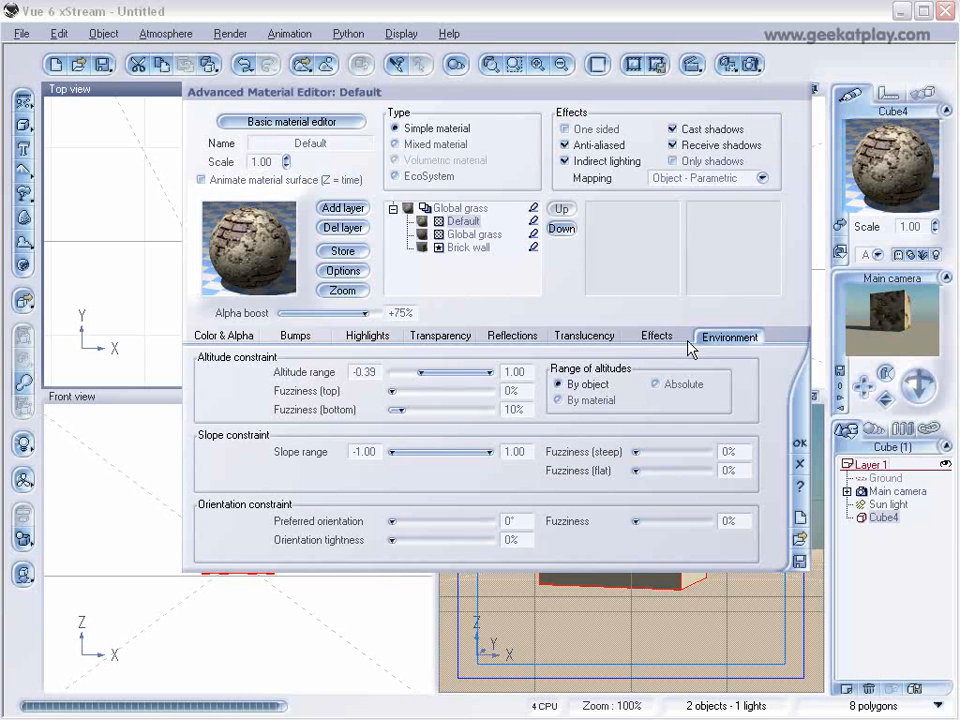
pyautogui.click(799, 561)
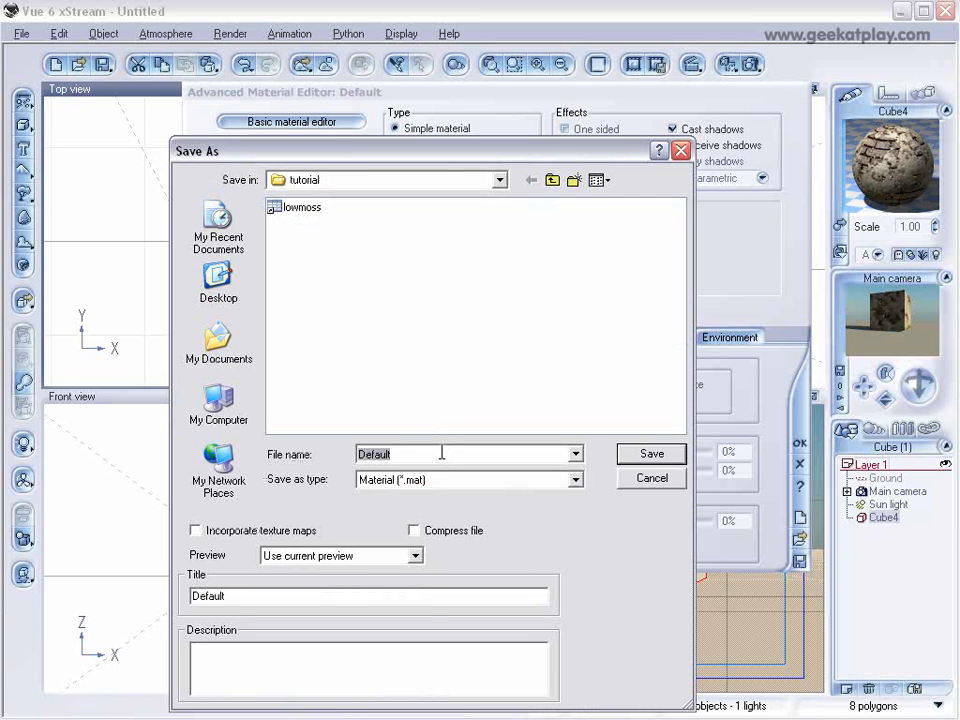
pyautogui.moveTo(520, 151); pyautogui.dragTo(584, 151)
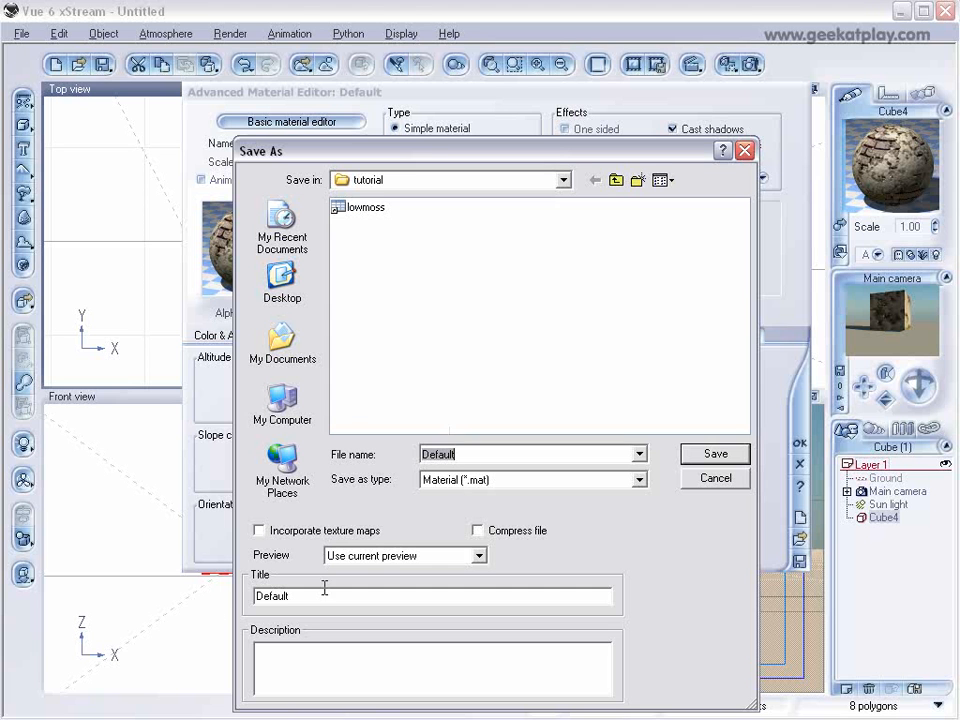
pyautogui.click(711, 478)
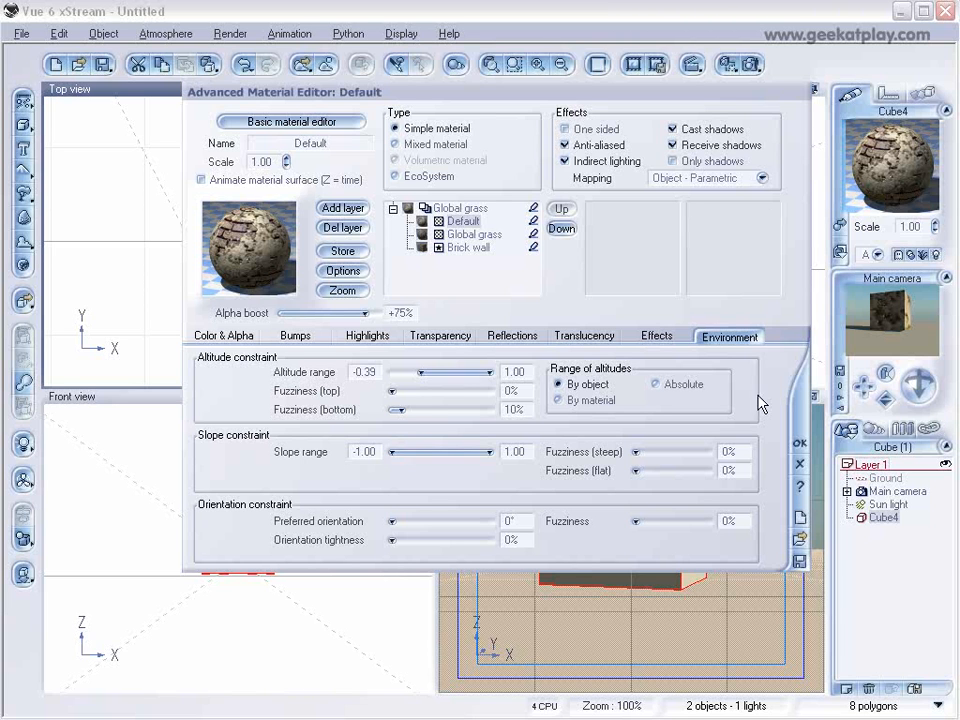
# Save the whole layered material in the tutorial folder as Brickwall, titled brickwall, with its texture maps incorporated.
pyautogui.click(470, 209)
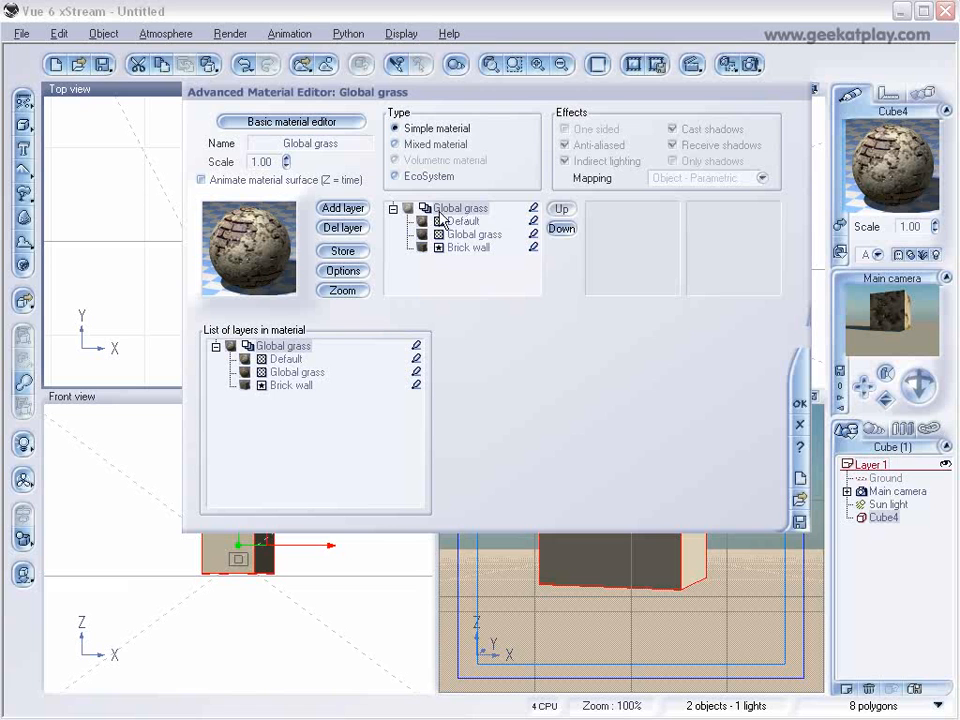
pyautogui.click(799, 522)
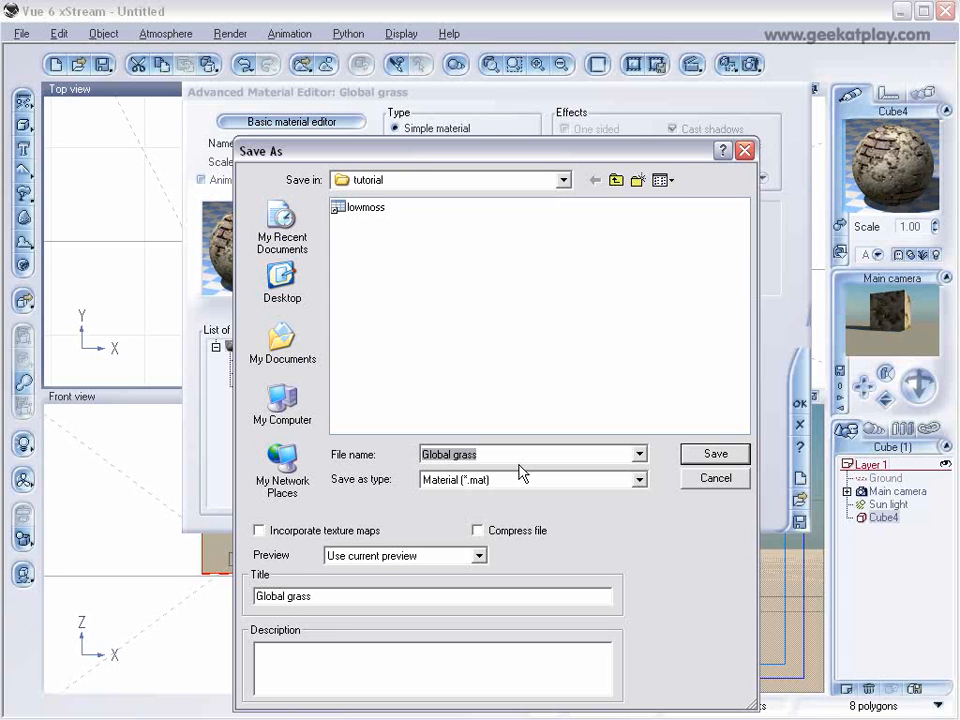
pyautogui.write('Brickwall')
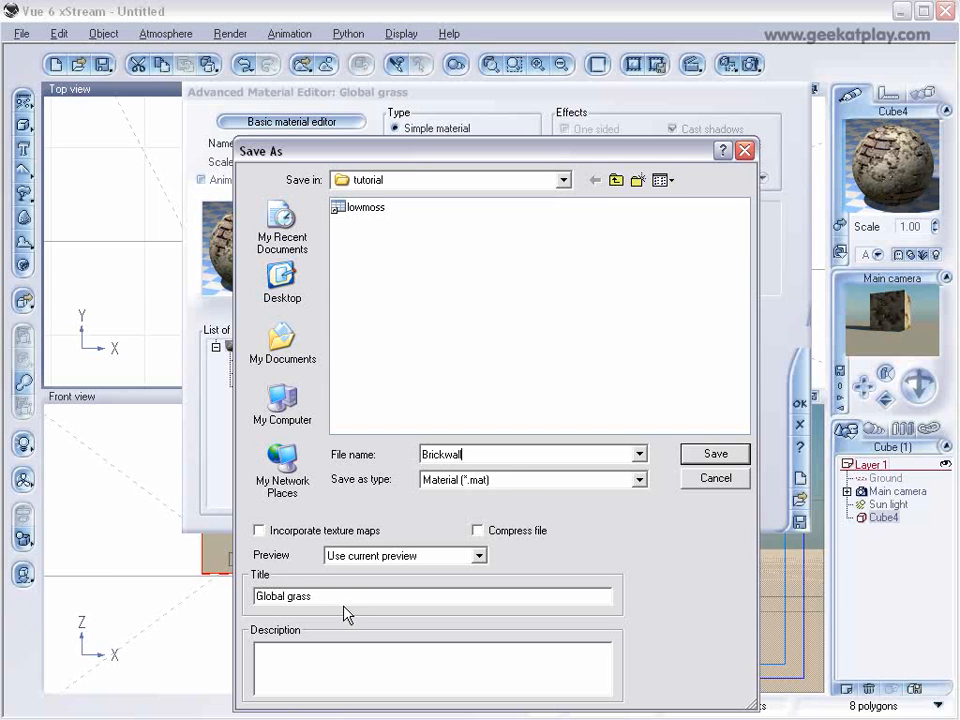
pyautogui.moveTo(340, 597); pyautogui.dragTo(238, 570)
pyautogui.write('b')
pyautogui.click(292, 532)
pyautogui.click(716, 455)
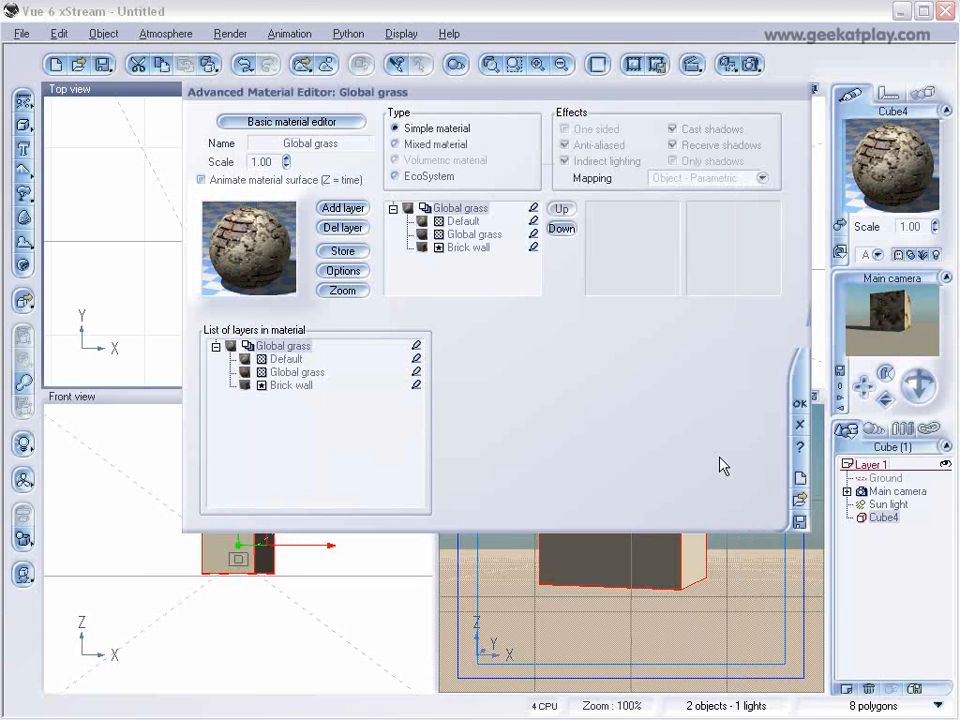
# Accept the saved brickwall material and render the finished mossy, plastered cube.
pyautogui.click(800, 399)
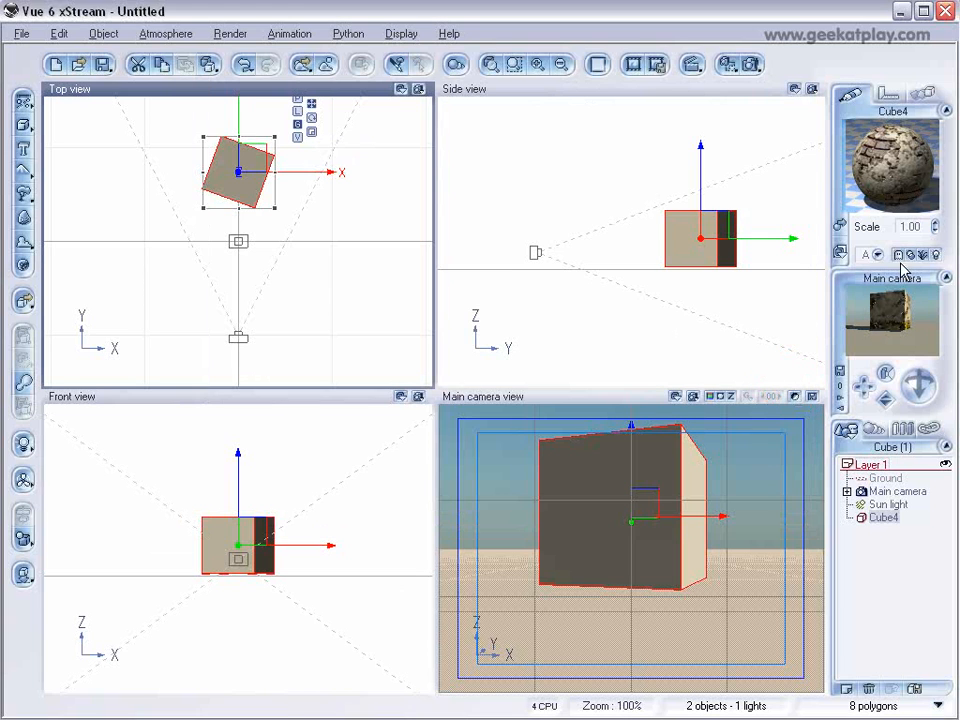
pyautogui.click(751, 64)
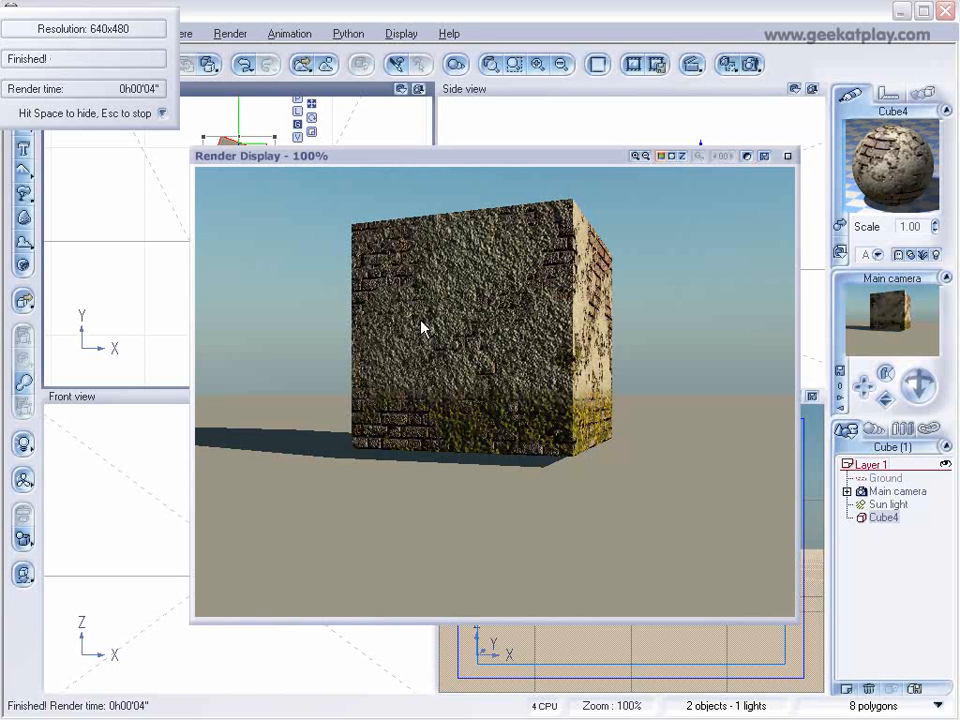
pyautogui.click(787, 156)
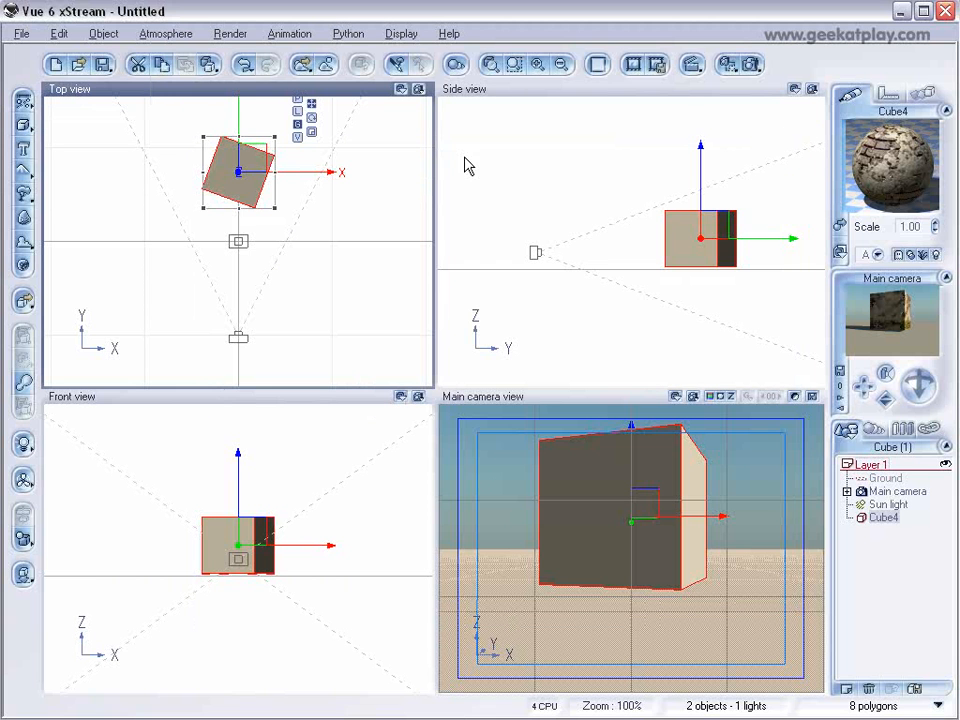
# Replace the cube's material with the Default material from the Rocks collection and open it for editing.
pyautogui.click(840, 227)
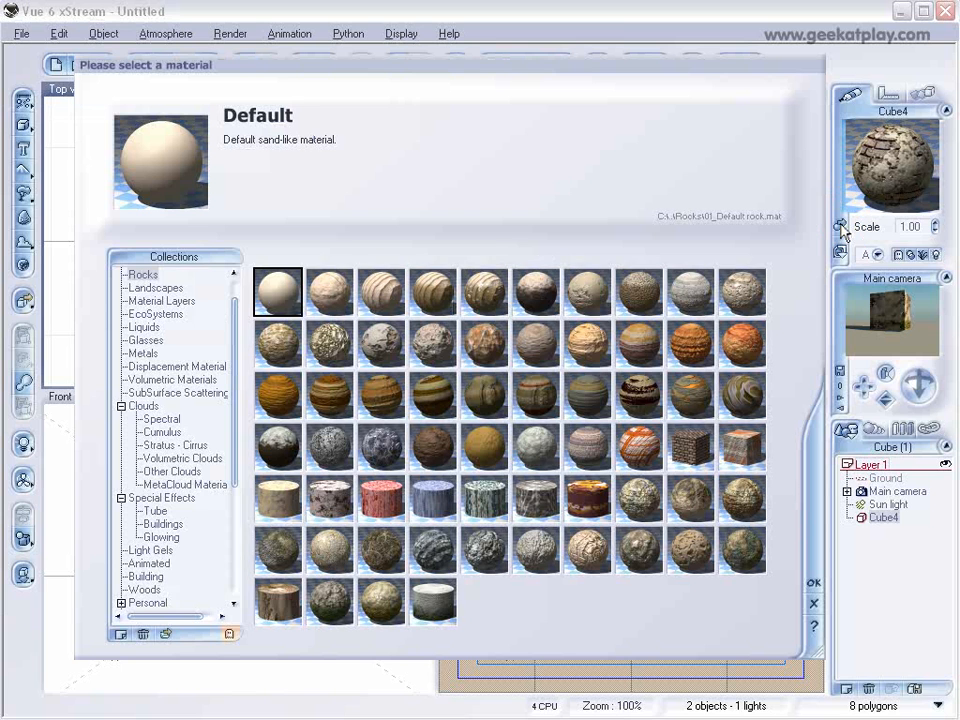
pyautogui.click(815, 583)
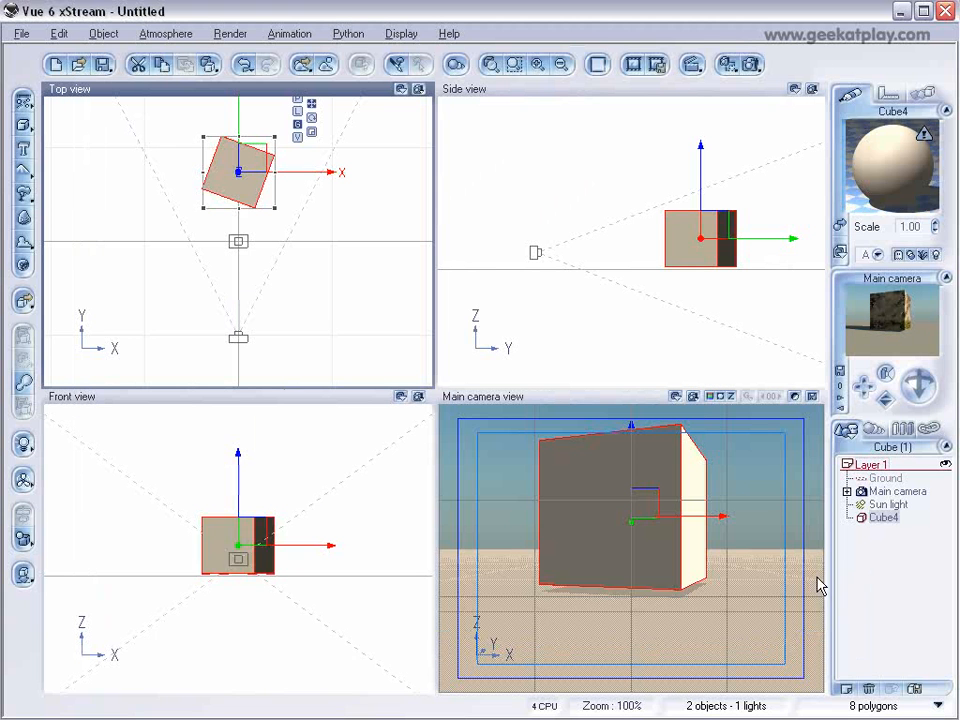
pyautogui.doubleClick(888, 182)
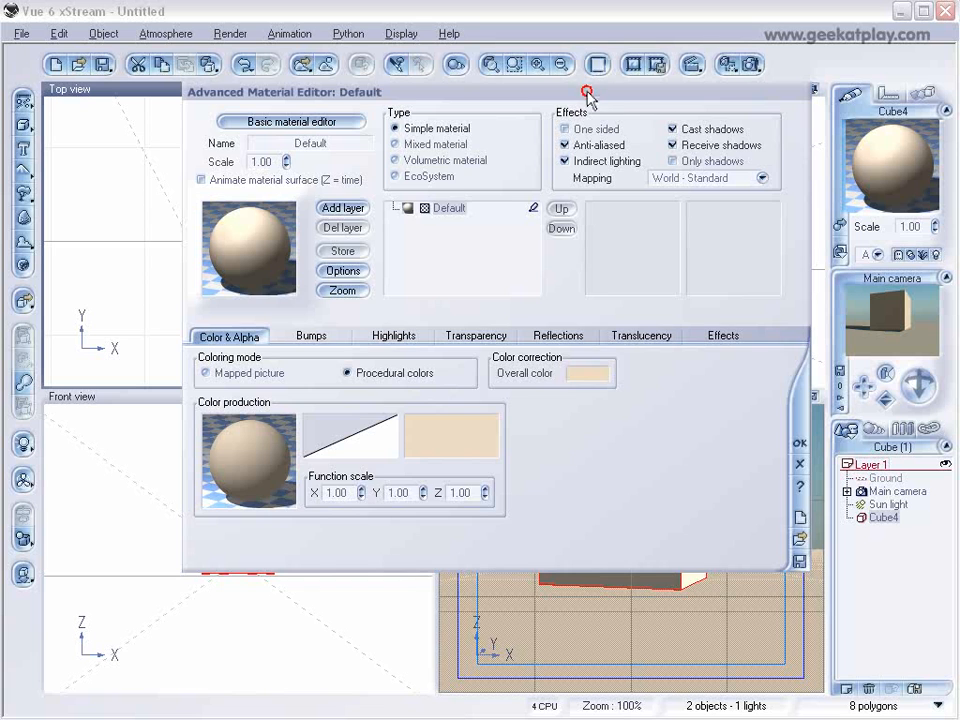
pyautogui.moveTo(589, 94); pyautogui.dragTo(546, 133)
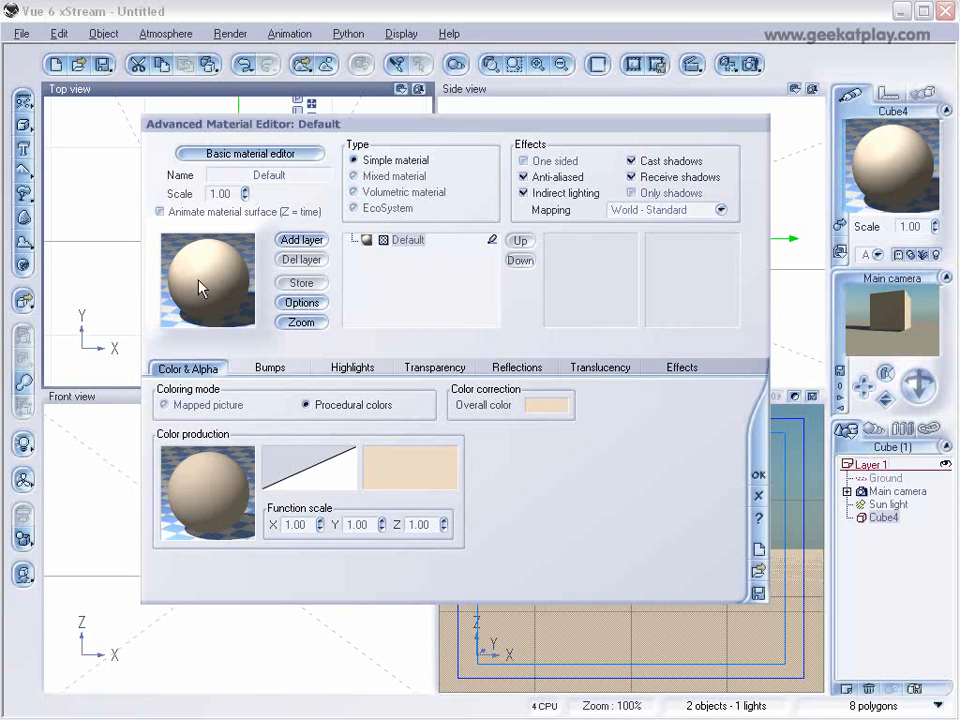
pyautogui.doubleClick(226, 283)
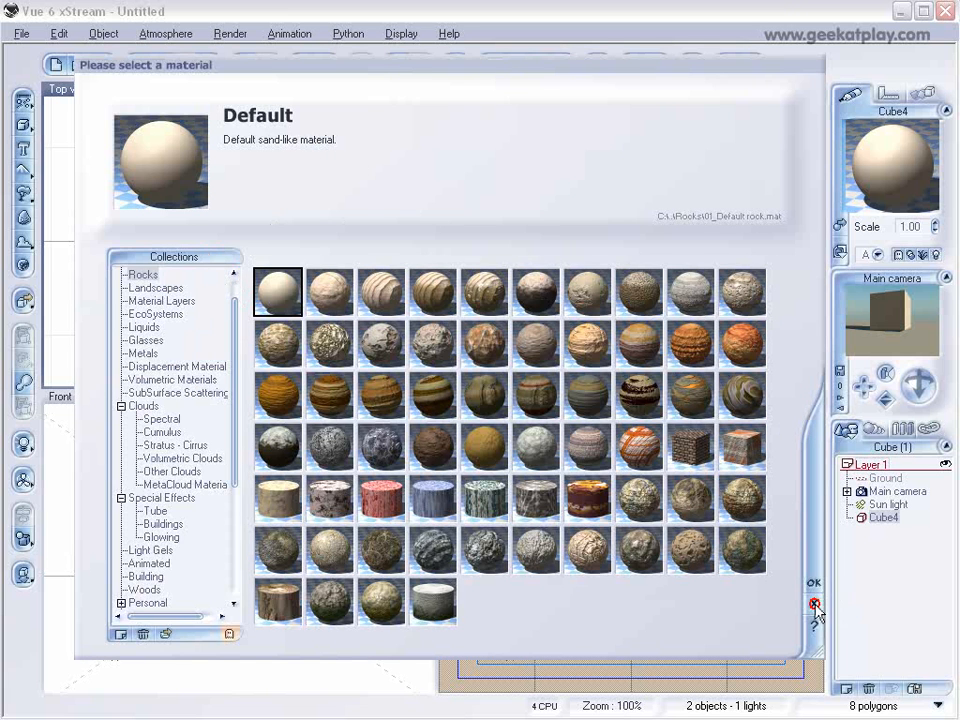
pyautogui.click(815, 599)
# Edit the material's color map and set its lower-end key color to a medium gray (Red 134, Green 138, Blue 138).
pyautogui.rightClick(229, 477)
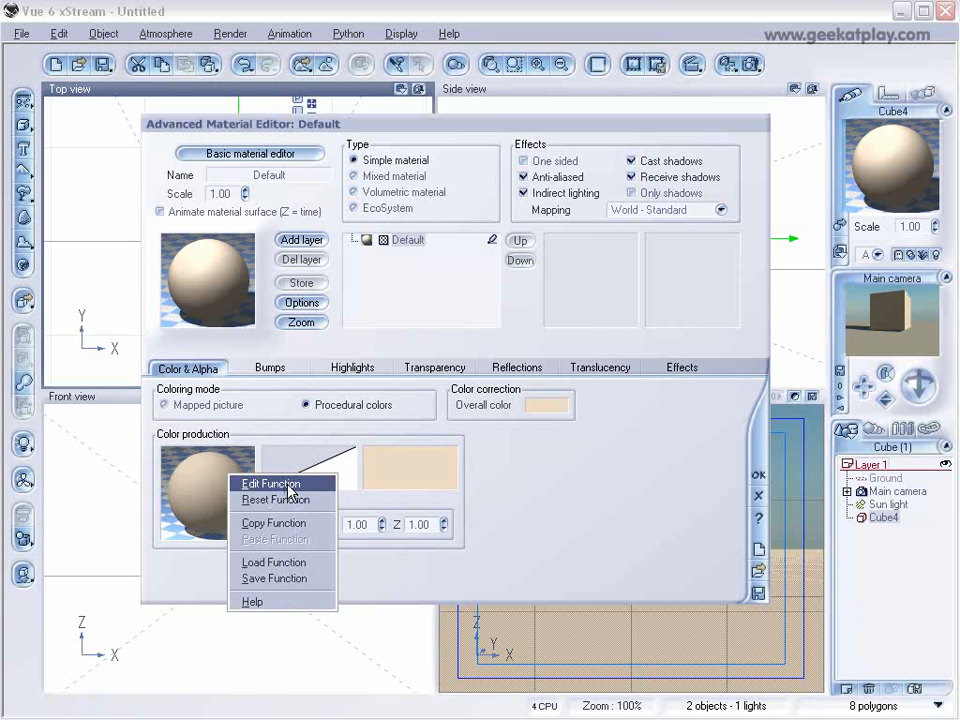
pyautogui.rightClick(428, 472)
pyautogui.click(463, 480)
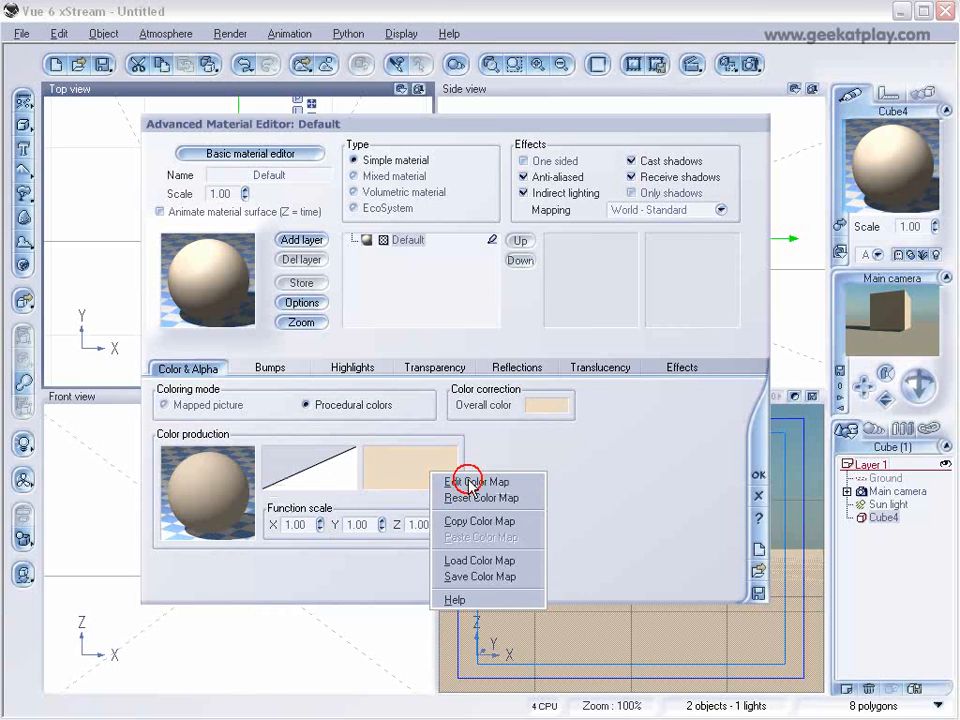
pyautogui.click(370, 405)
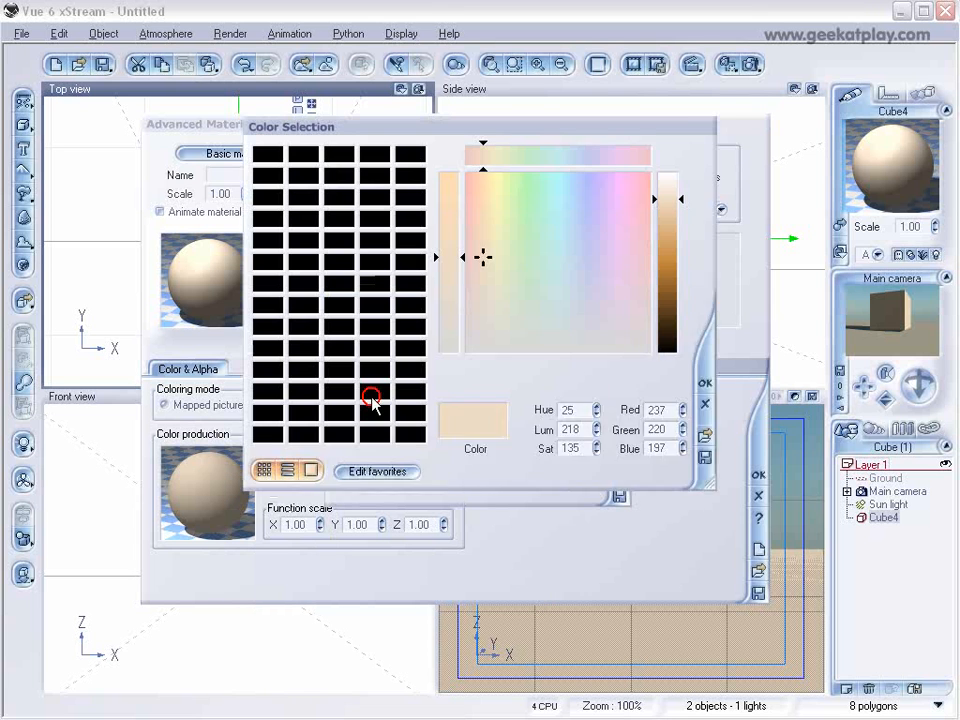
pyautogui.moveTo(484, 252); pyautogui.dragTo(551, 334)
pyautogui.moveTo(665, 238); pyautogui.dragTo(653, 250)
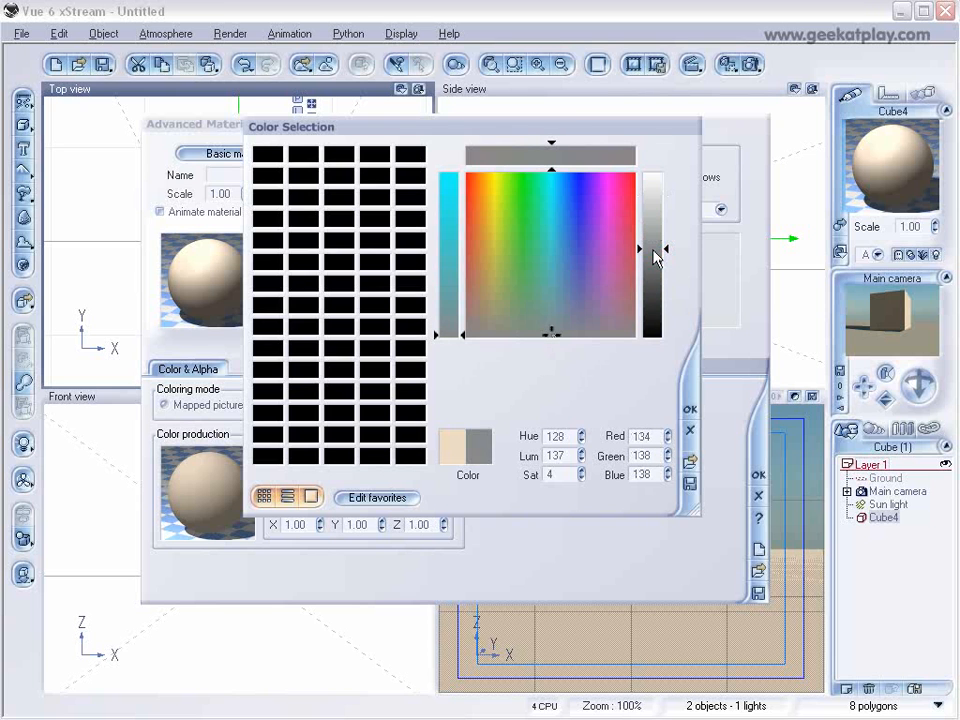
pyautogui.click(682, 402)
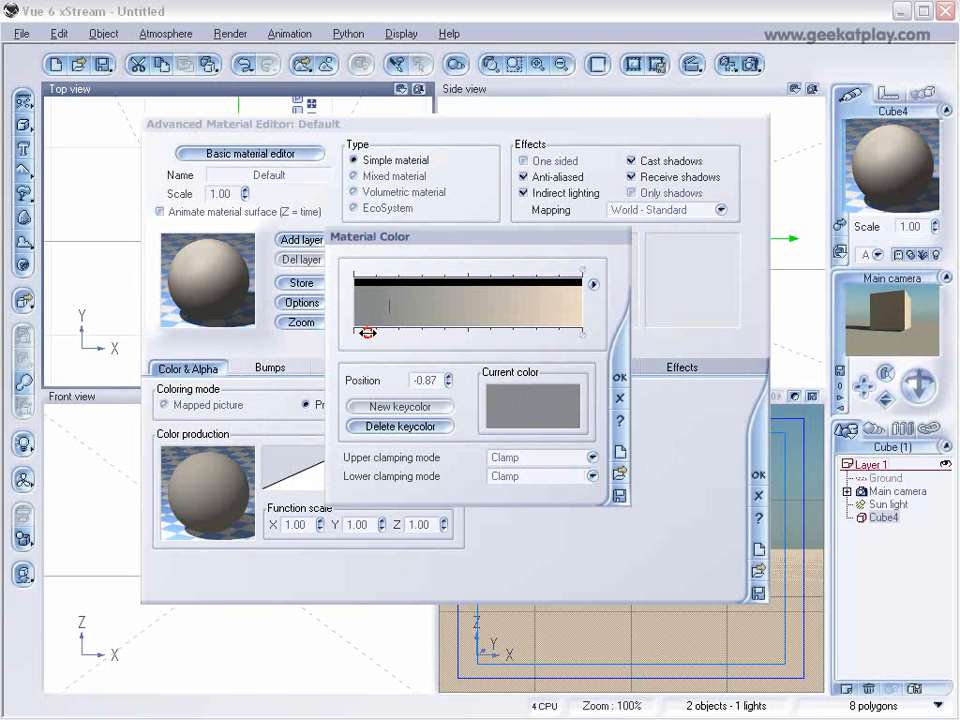
# Set the color map's upper-end key color to a light gray and accept the gradient.
pyautogui.click(581, 334)
pyautogui.rightClick(557, 418)
pyautogui.click(572, 421)
pyautogui.moveTo(500, 318); pyautogui.dragTo(546, 325)
pyautogui.moveTo(675, 232); pyautogui.dragTo(664, 200)
pyautogui.click(690, 409)
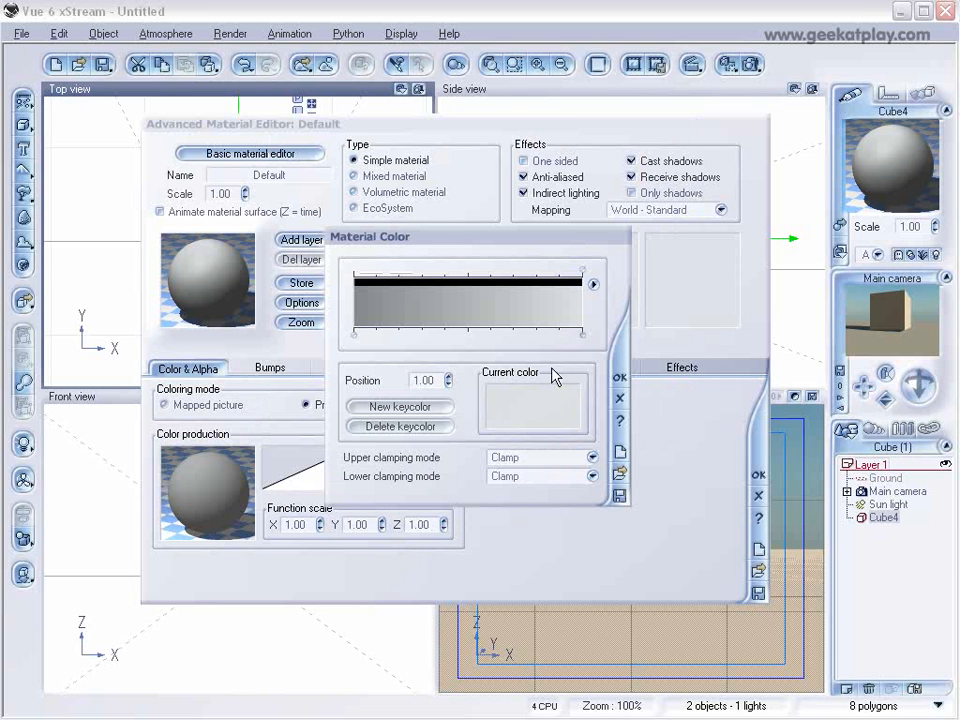
pyautogui.click(456, 338)
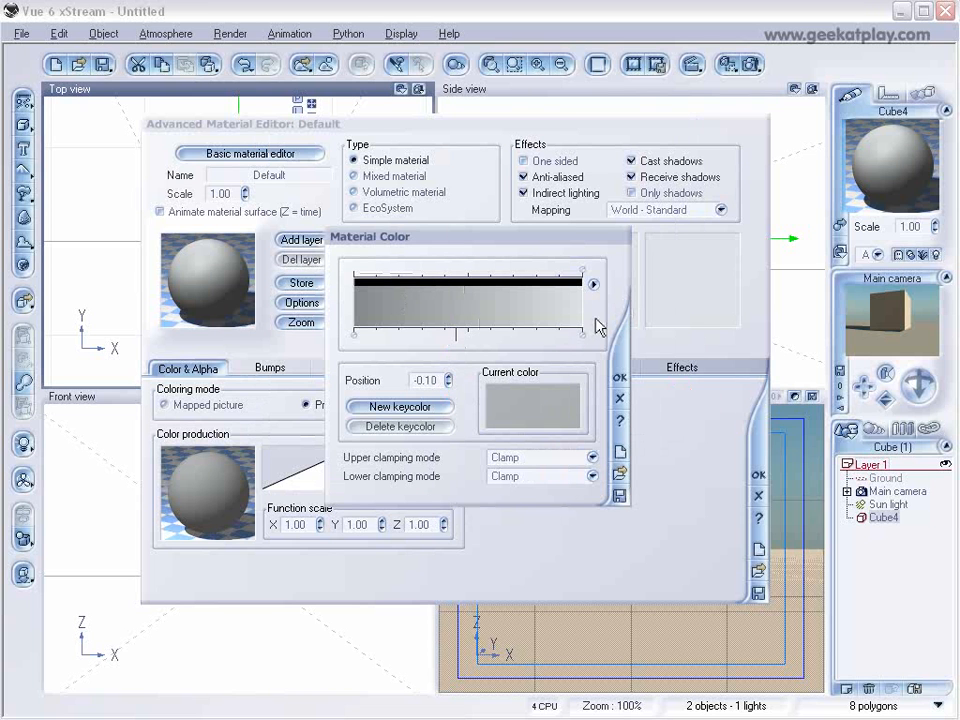
pyautogui.click(620, 377)
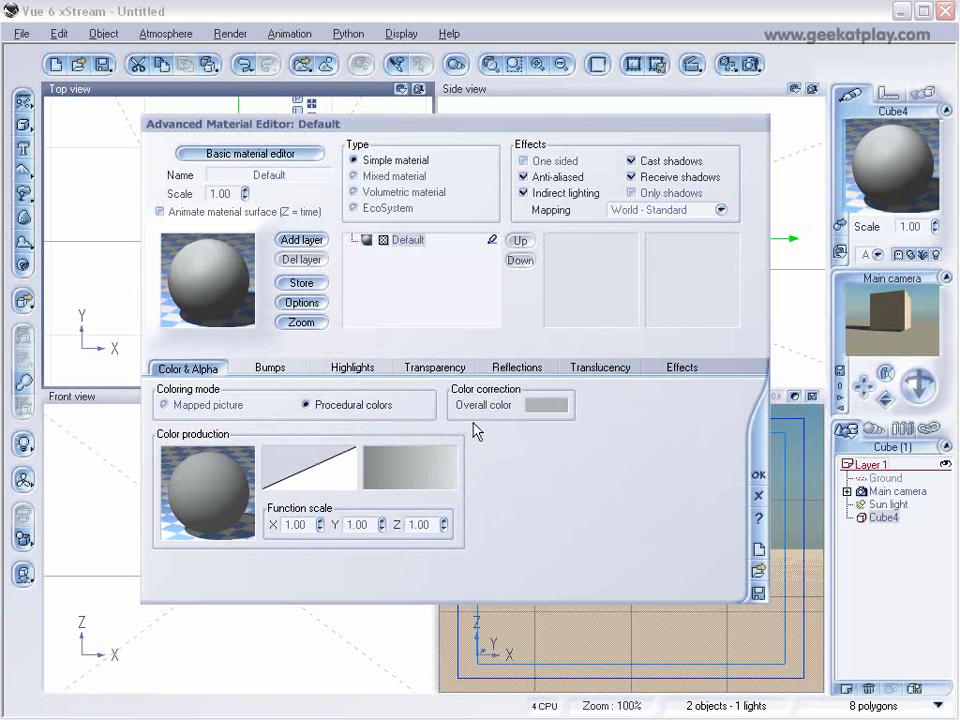
# Open the color production function for editing and arrange its constant and filter nodes above the color map node.
pyautogui.rightClick(224, 474)
pyautogui.click(266, 481)
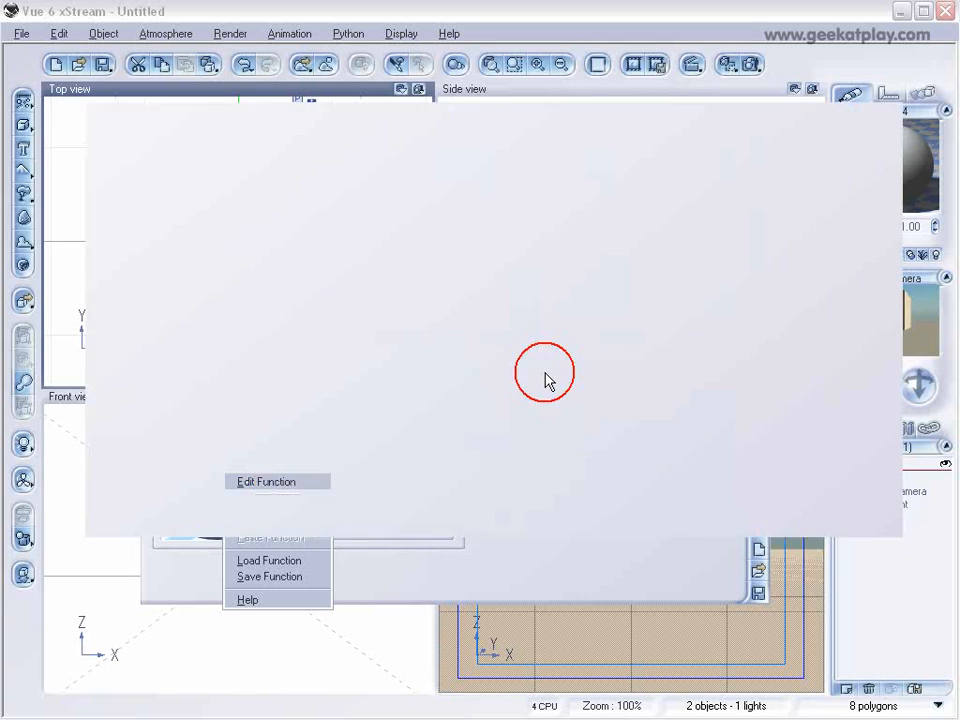
pyautogui.click(463, 347)
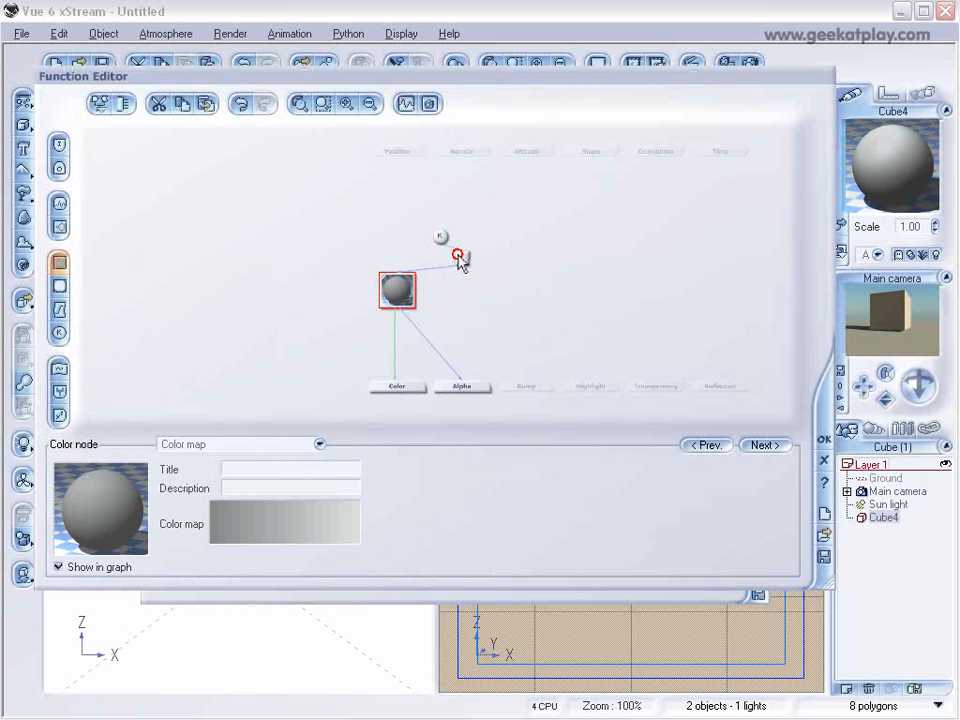
pyautogui.click(457, 256)
pyautogui.click(405, 192)
pyautogui.click(420, 235)
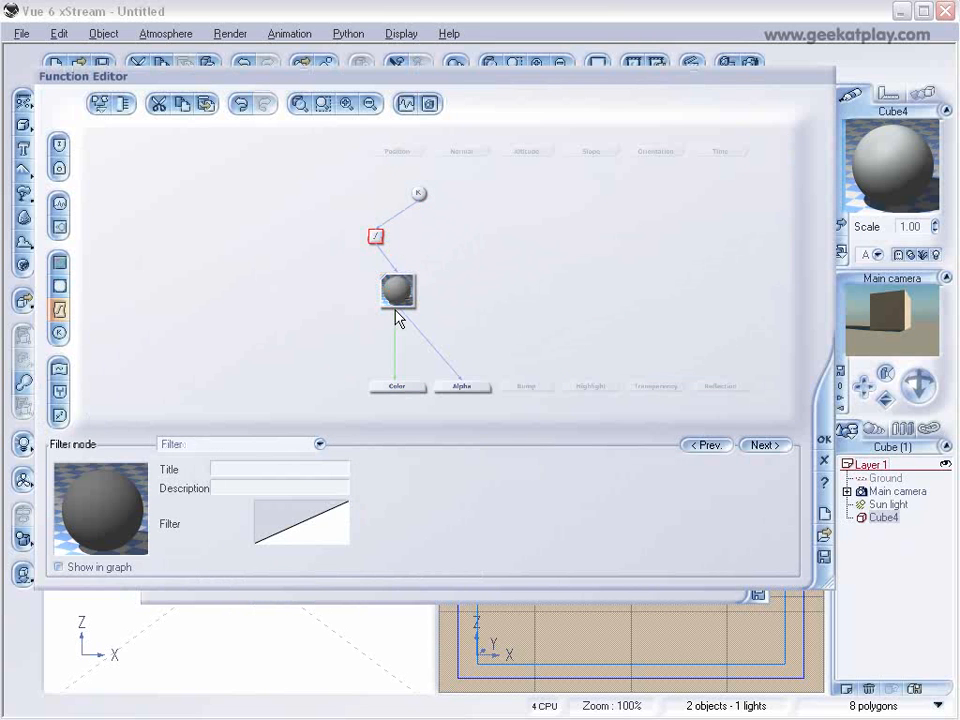
pyautogui.click(418, 193)
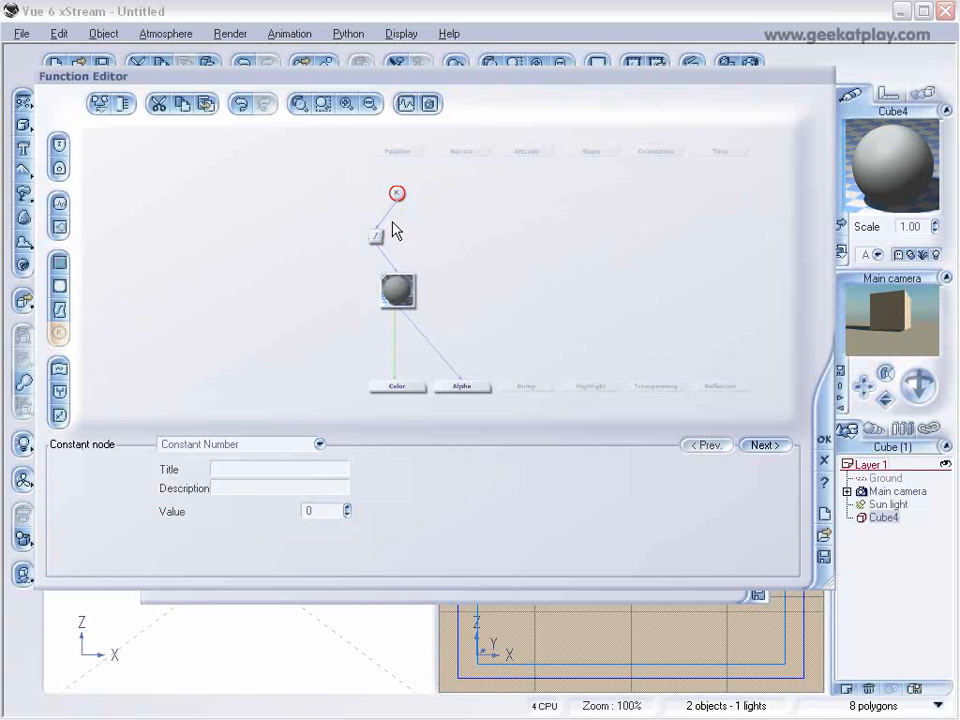
# Add a noise node feeding the Transparency output and move it higher up in the graph.
pyautogui.click(652, 387)
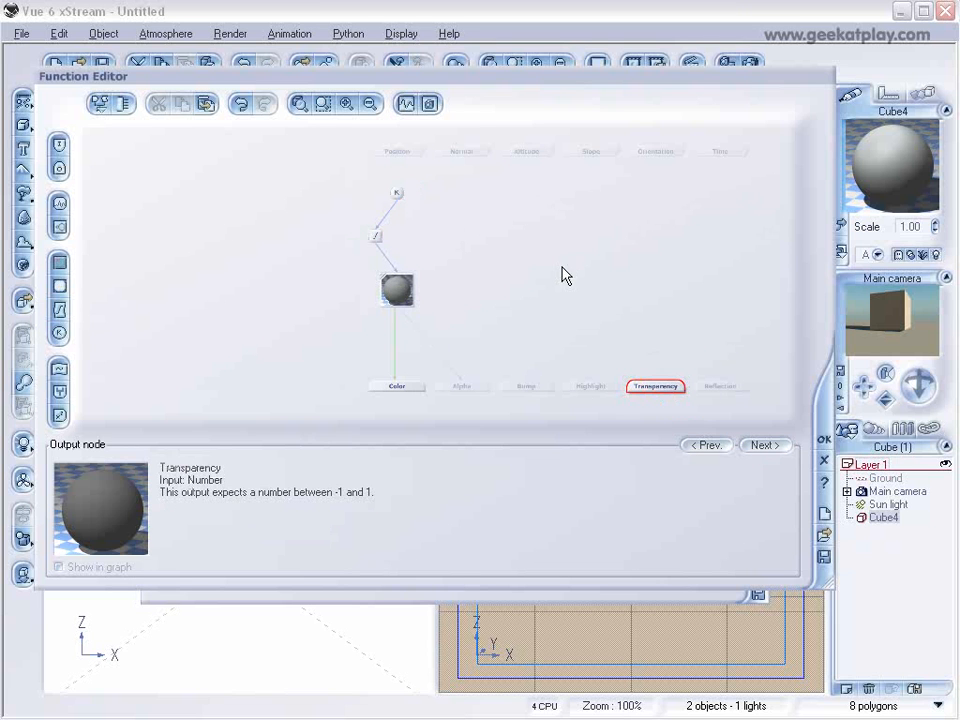
pyautogui.click(60, 213)
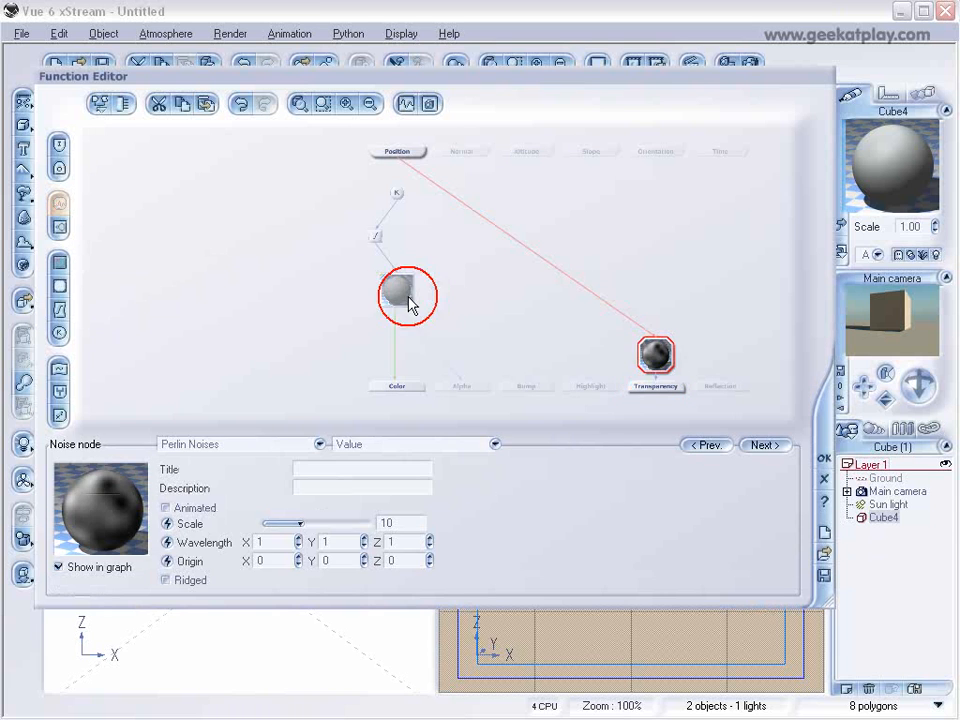
pyautogui.moveTo(645, 349); pyautogui.dragTo(655, 283)
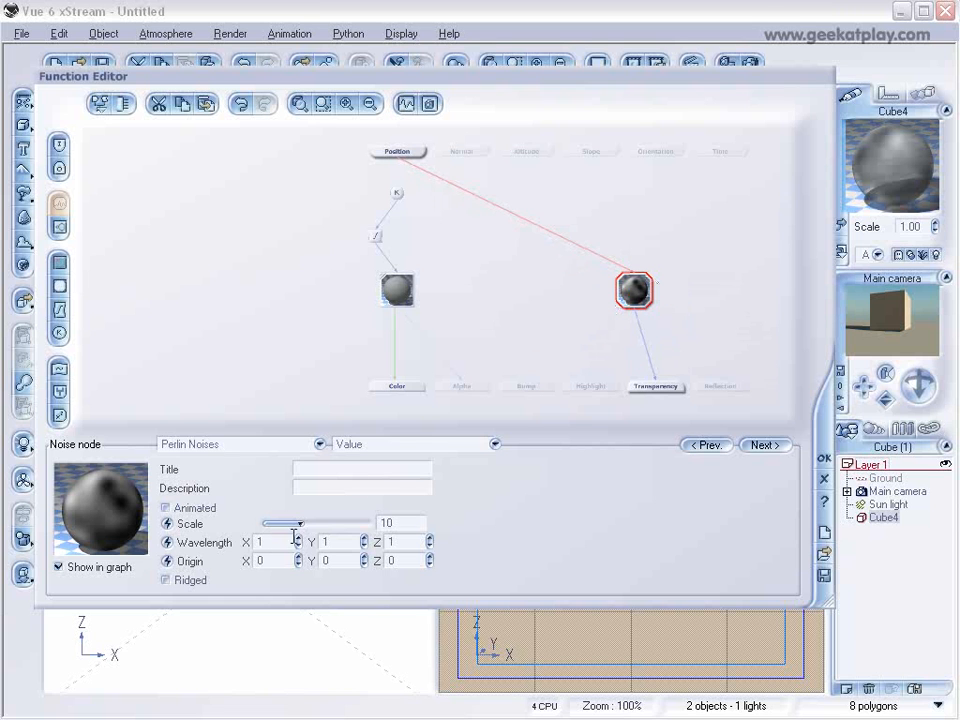
# Try the Fabric line pattern on the transparency noise node.
pyautogui.click(320, 444)
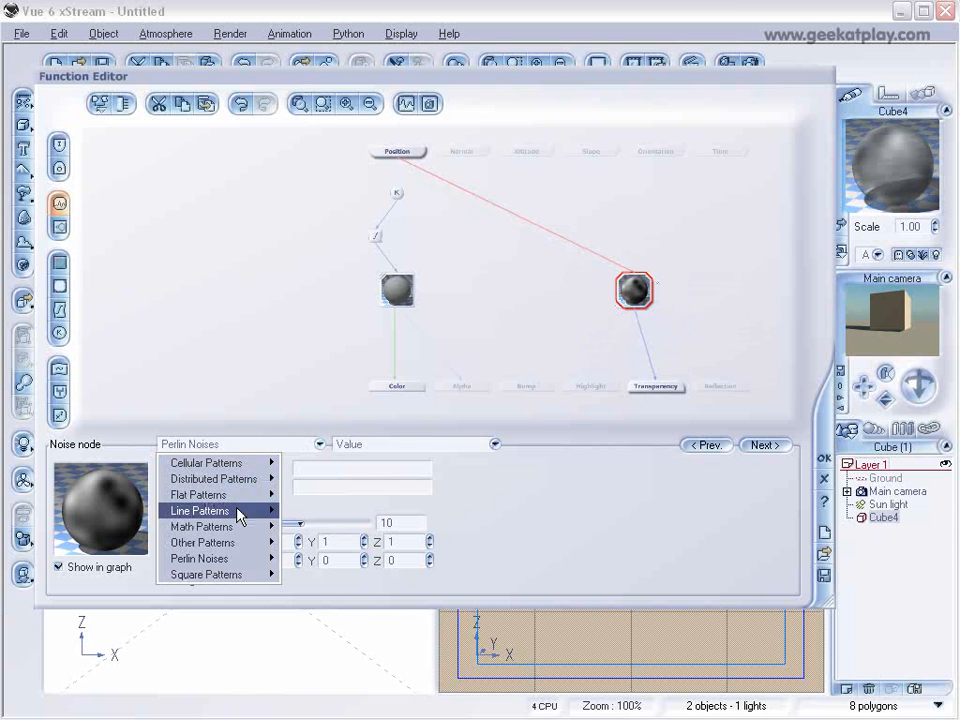
pyautogui.moveTo(240, 514)
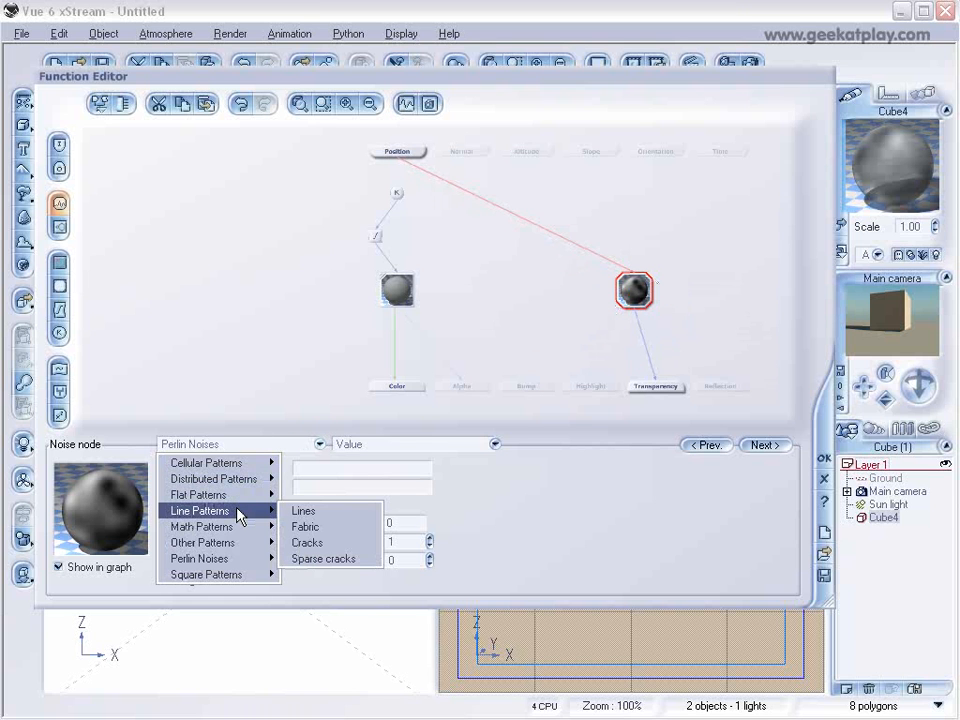
pyautogui.click(346, 527)
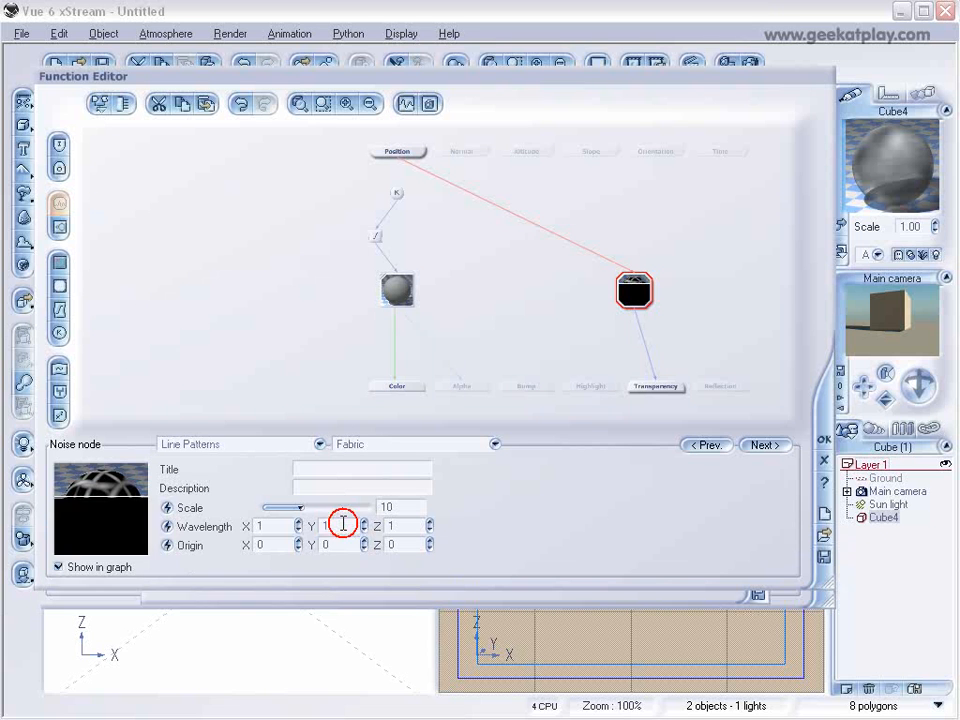
# Set the transparency noise node to the Lines pattern and shift it slightly upward in the graph.
pyautogui.click(319, 444)
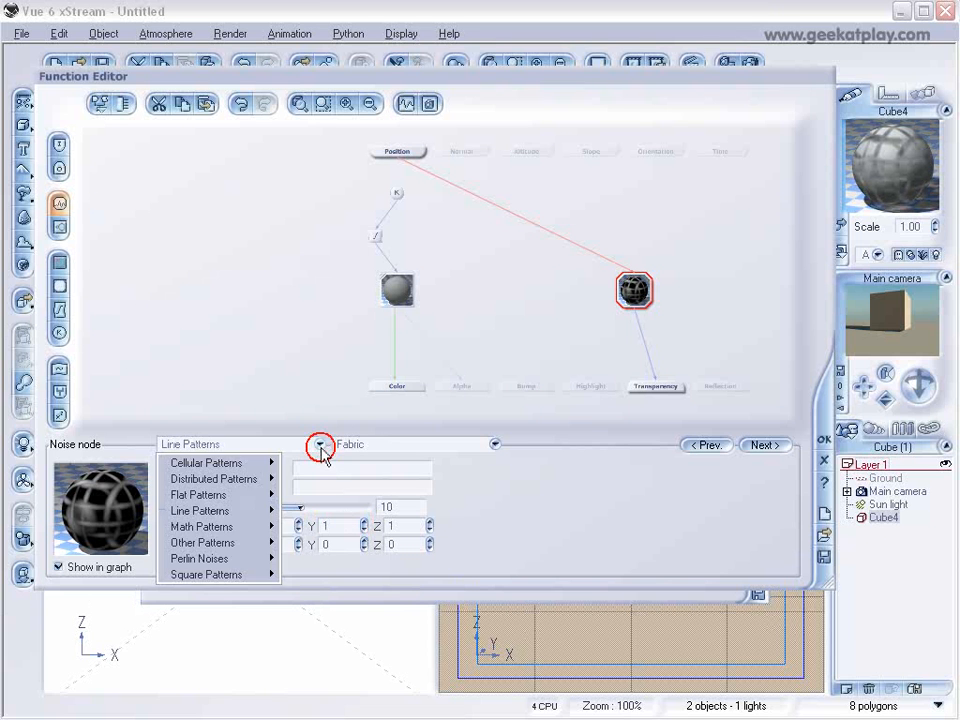
pyautogui.moveTo(267, 497)
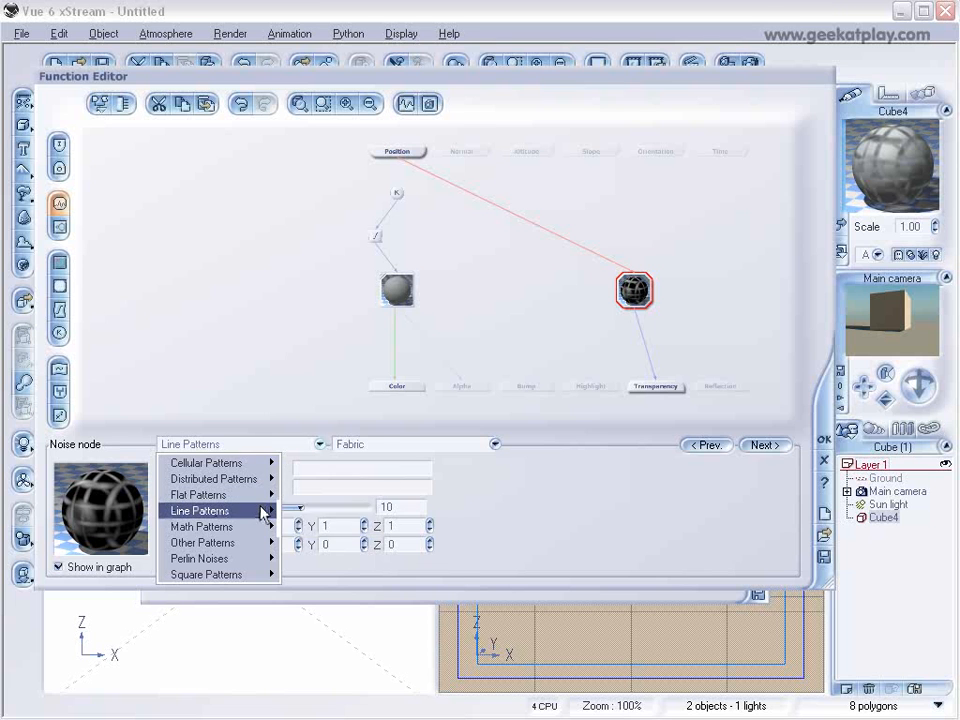
pyautogui.click(302, 511)
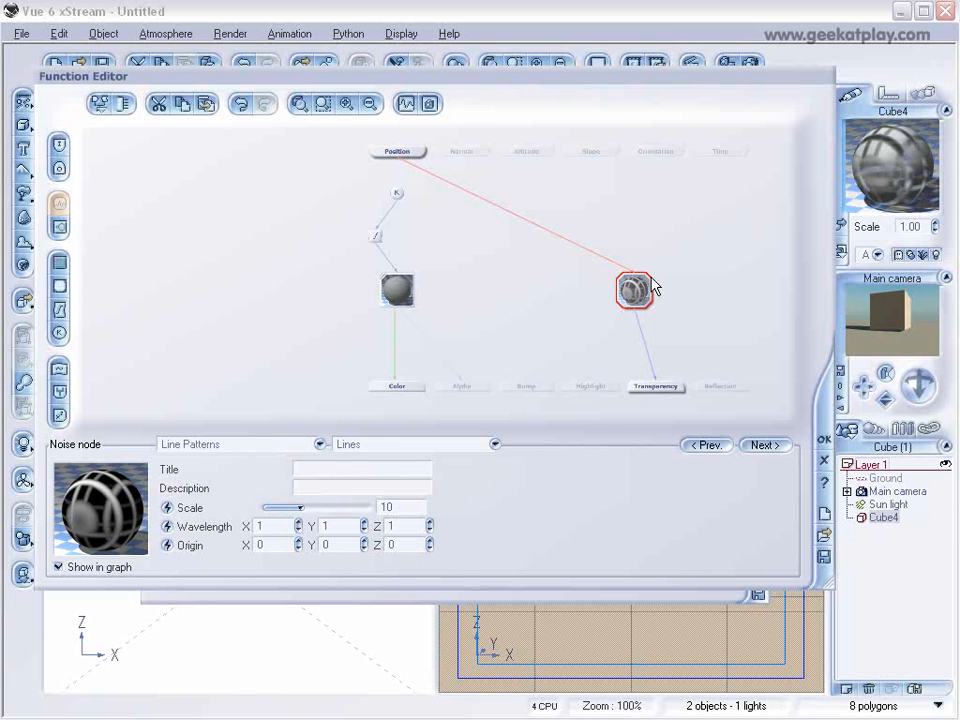
pyautogui.moveTo(641, 287); pyautogui.dragTo(641, 265)
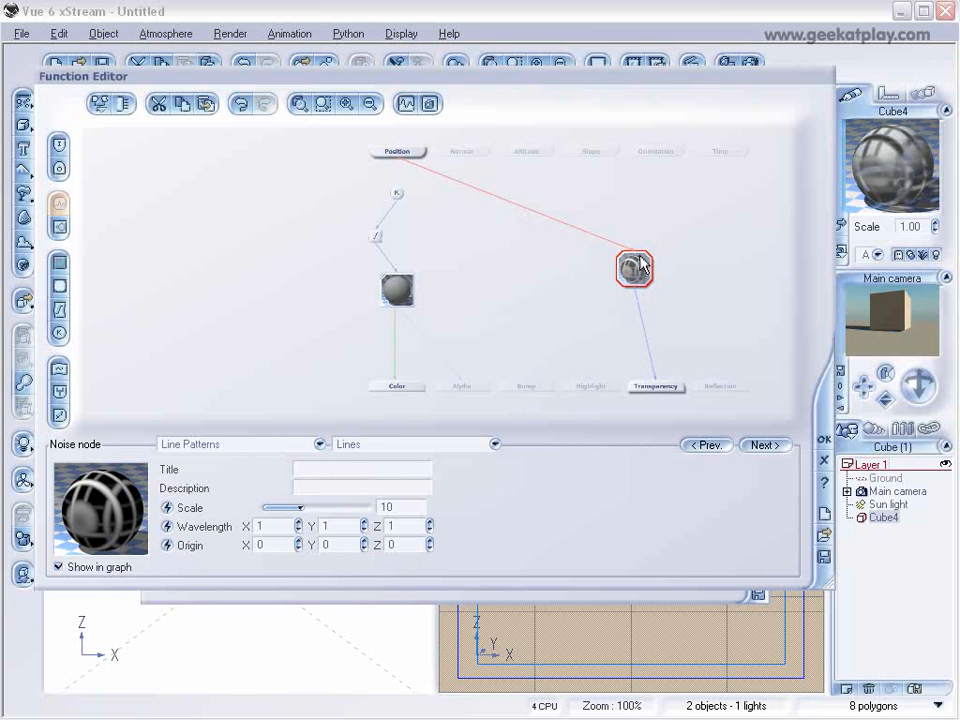
# Insert a filter node on the link between the Lines noise and Transparency, placed directly below the noise node.
pyautogui.click(641, 322)
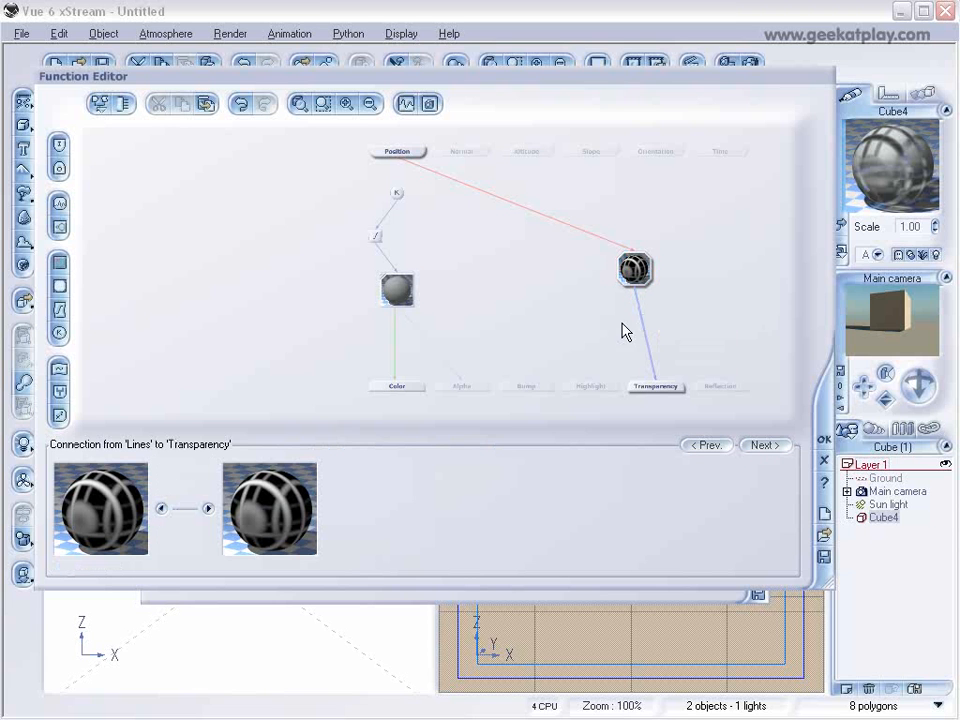
pyautogui.click(59, 310)
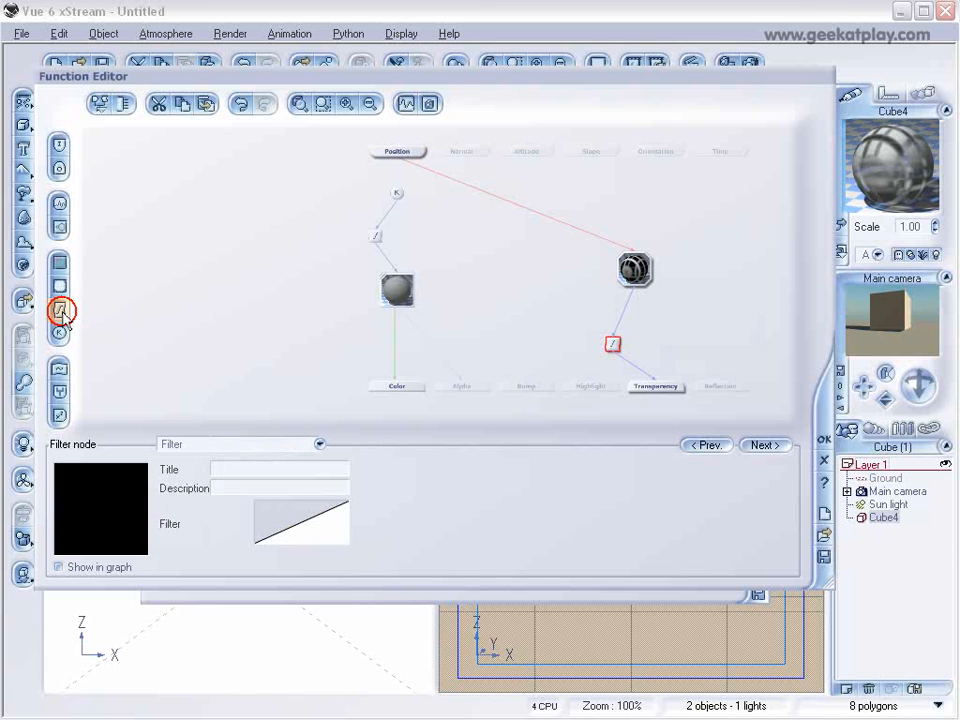
pyautogui.moveTo(615, 342); pyautogui.dragTo(638, 322)
# Reshape the new filter's profile with two keypoints into a near-vertical step from -1 to 1 at about X = -0.02.
pyautogui.rightClick(309, 521)
pyautogui.click(339, 531)
pyautogui.moveTo(568, 147); pyautogui.dragTo(484, 171)
pyautogui.click(351, 327)
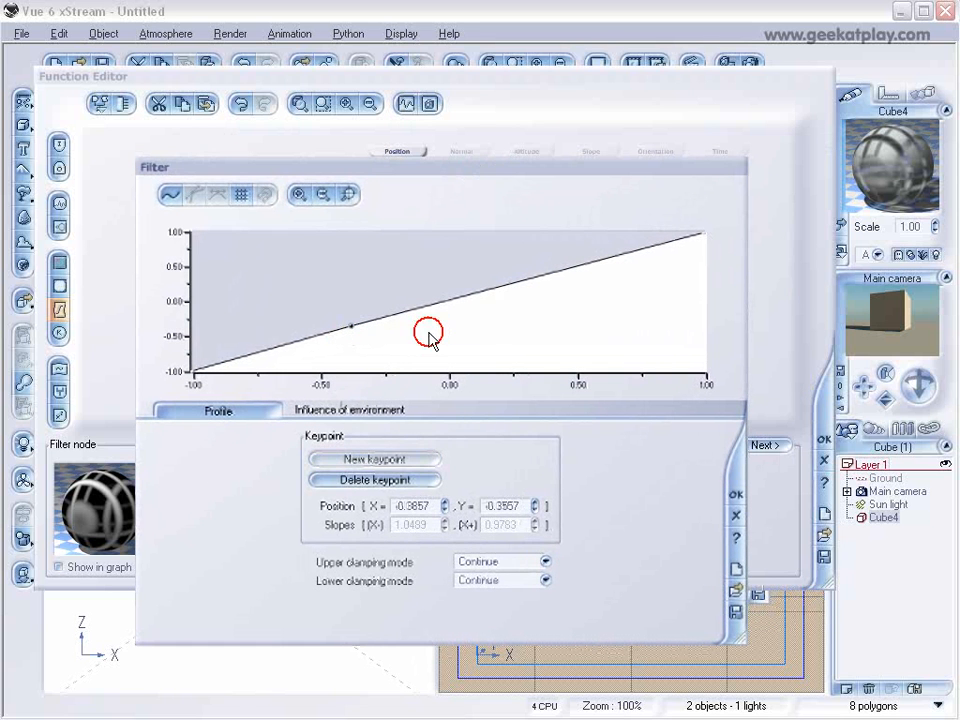
pyautogui.click(546, 274)
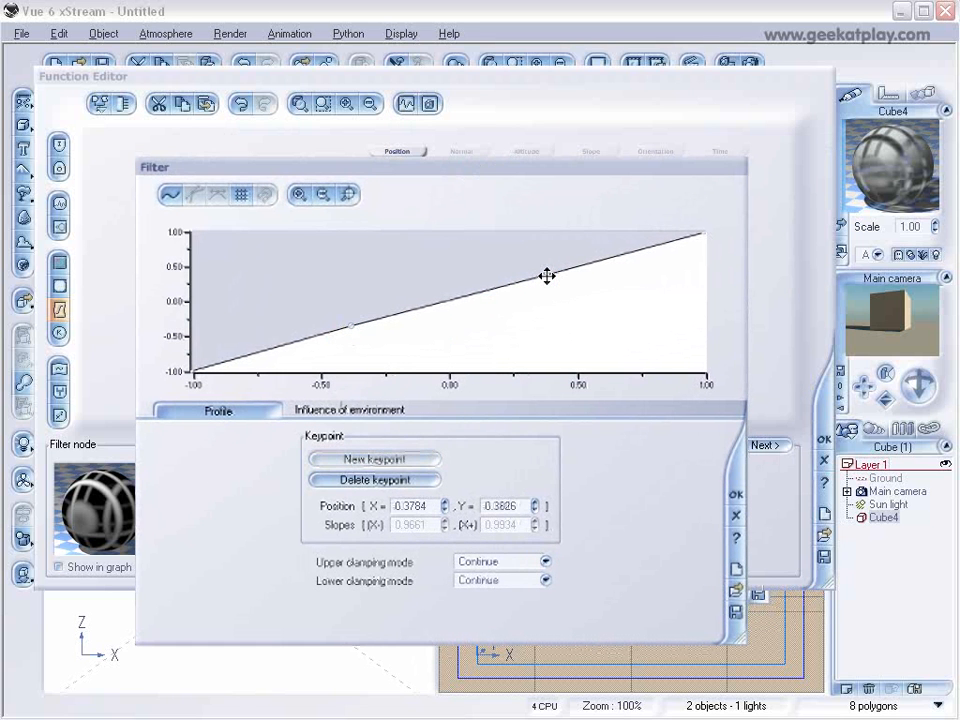
pyautogui.moveTo(546, 274); pyautogui.dragTo(484, 253)
pyautogui.moveTo(354, 327); pyautogui.dragTo(446, 369)
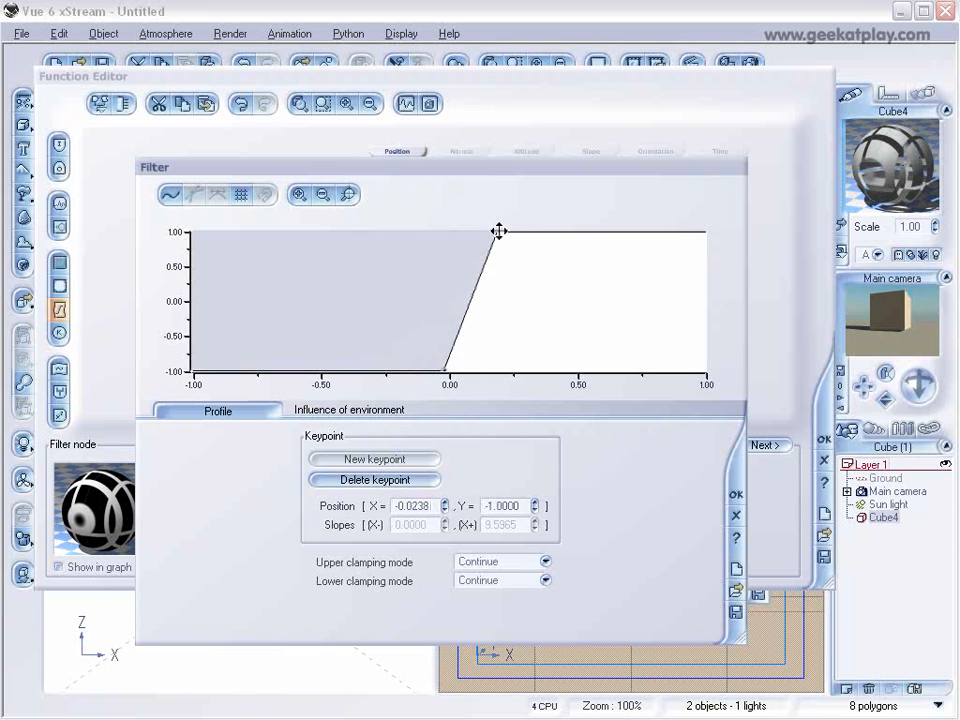
pyautogui.moveTo(498, 231); pyautogui.dragTo(428, 229)
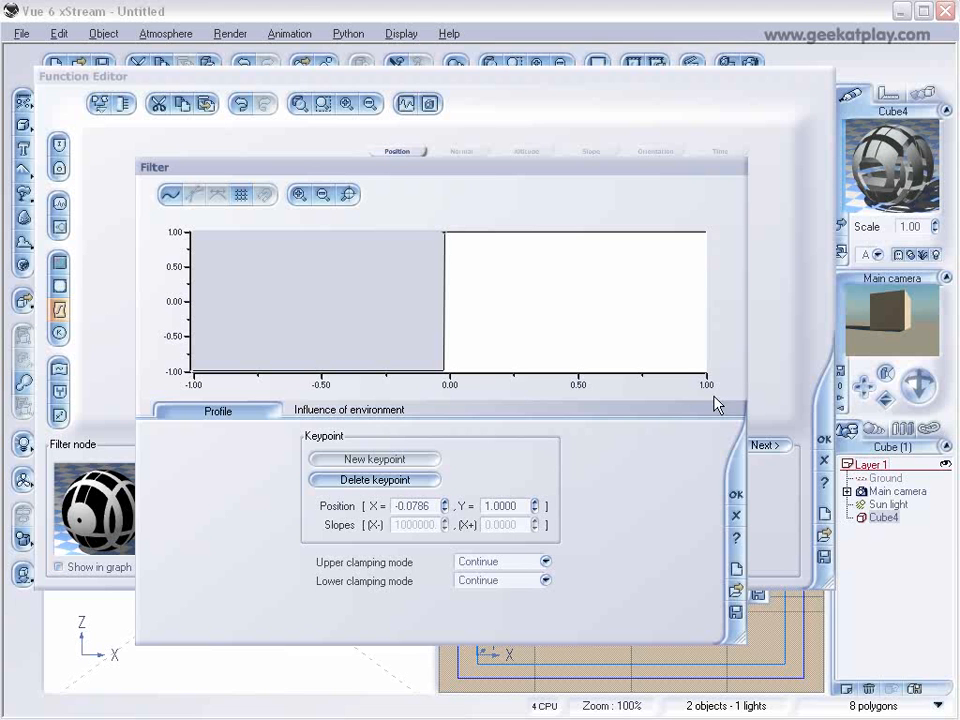
pyautogui.click(735, 494)
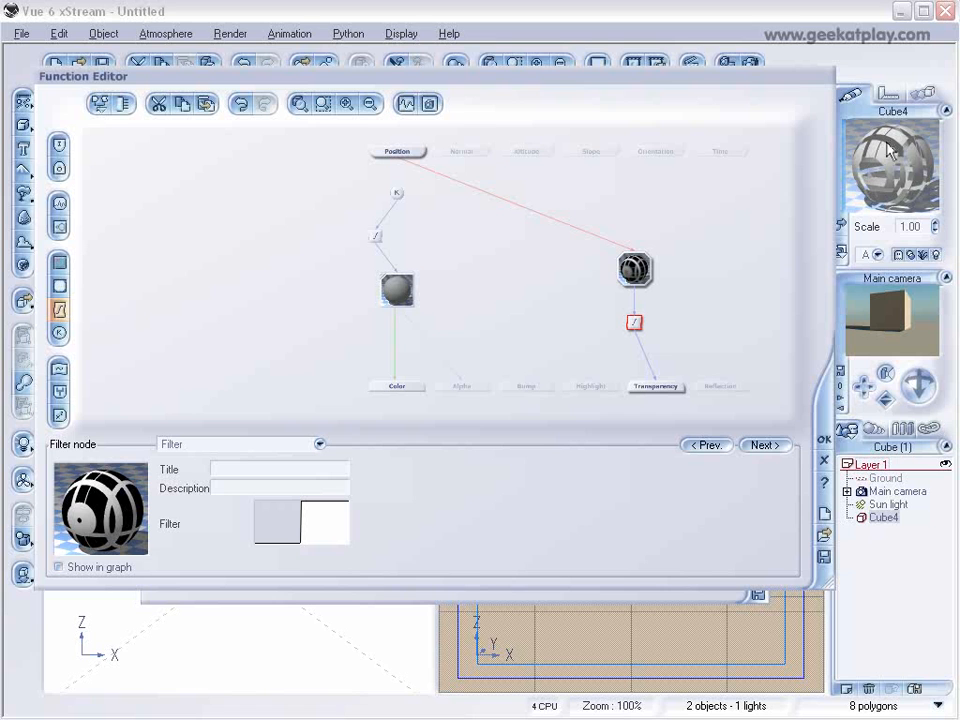
# Insert a second filter node between the step filter and Transparency and set its type to Opposite (-X).
pyautogui.click(645, 356)
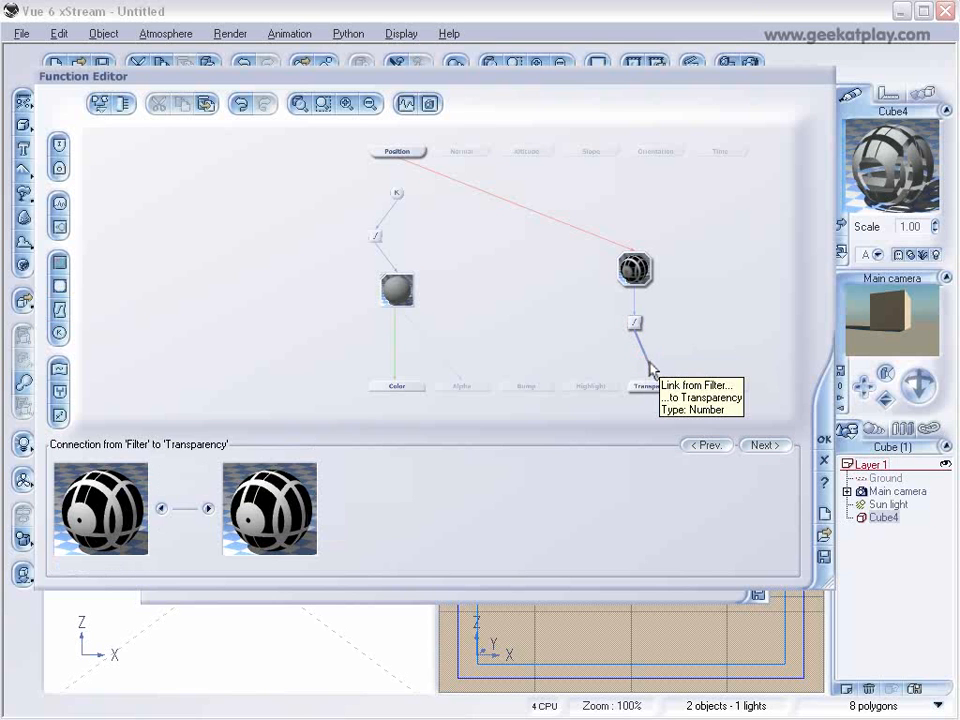
pyautogui.click(59, 310)
pyautogui.moveTo(637, 366); pyautogui.dragTo(658, 350)
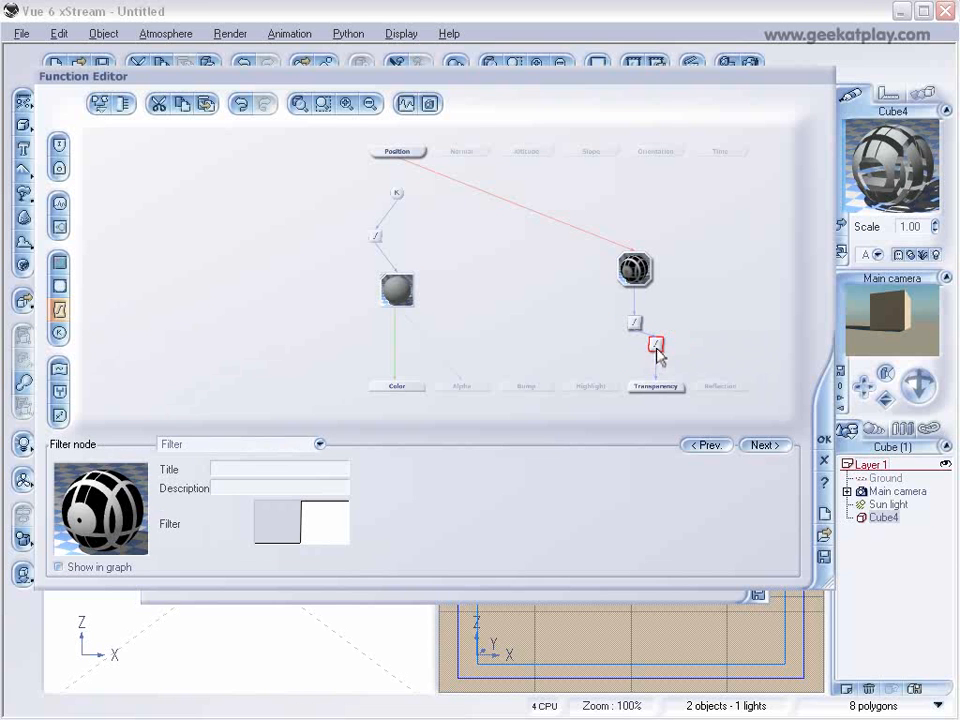
pyautogui.click(317, 443)
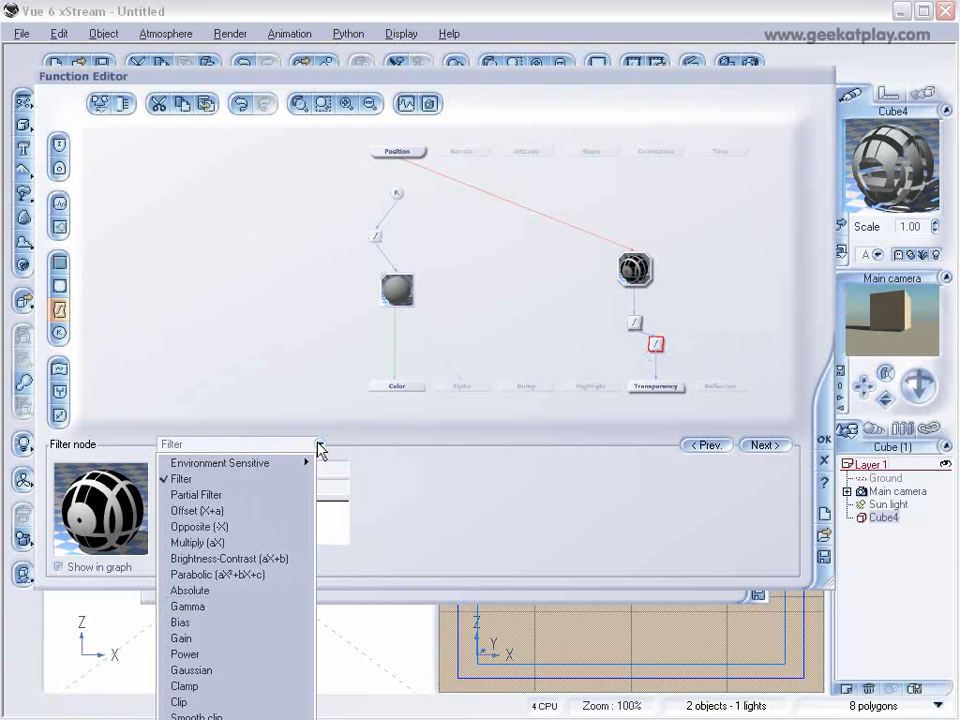
pyautogui.click(255, 528)
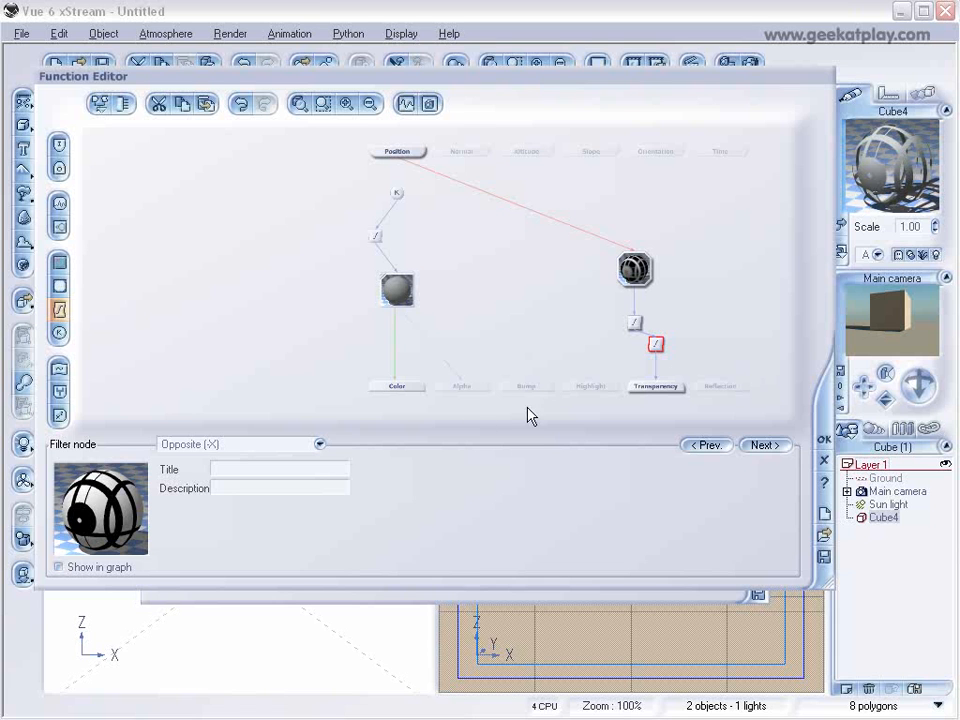
# Add a Lines noise node feeding the Bump output, move it up in the graph, and accept the function.
pyautogui.click(548, 387)
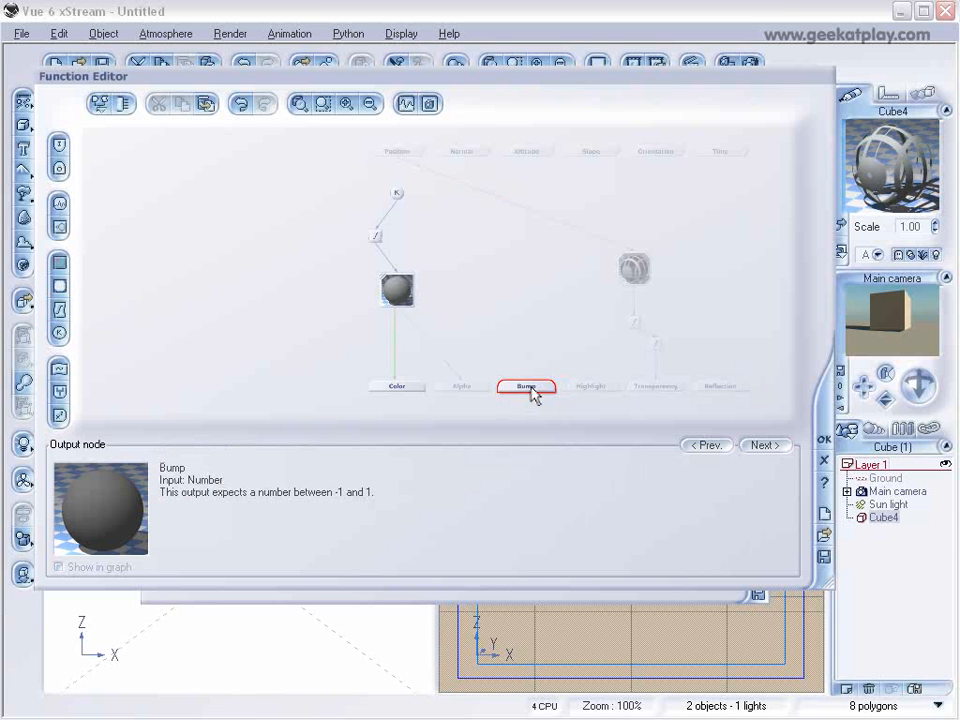
pyautogui.click(59, 227)
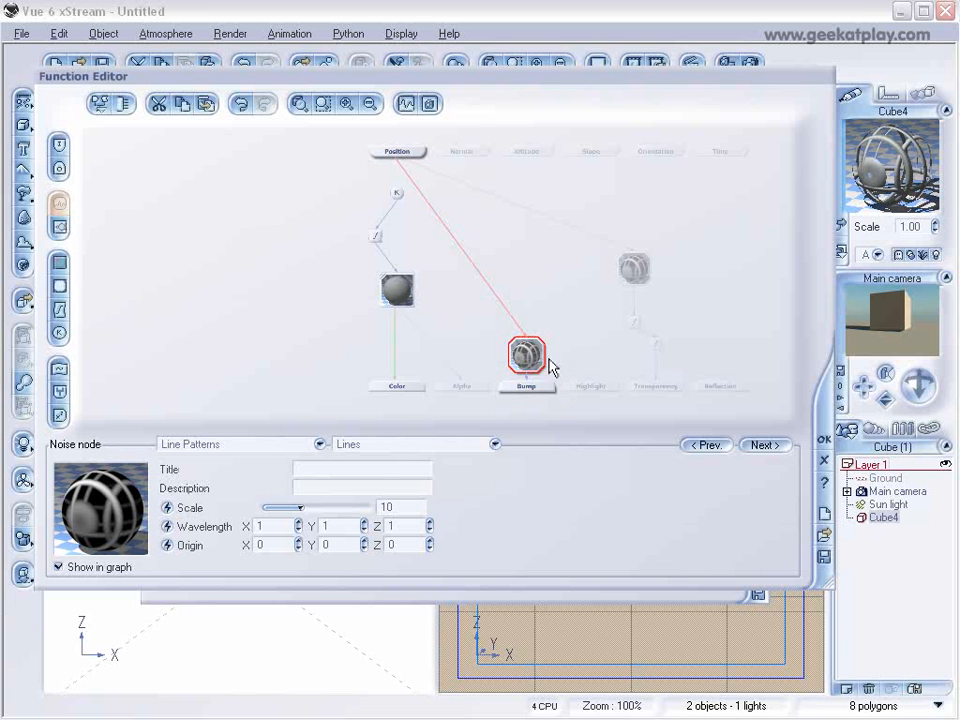
pyautogui.moveTo(525, 350); pyautogui.dragTo(546, 288)
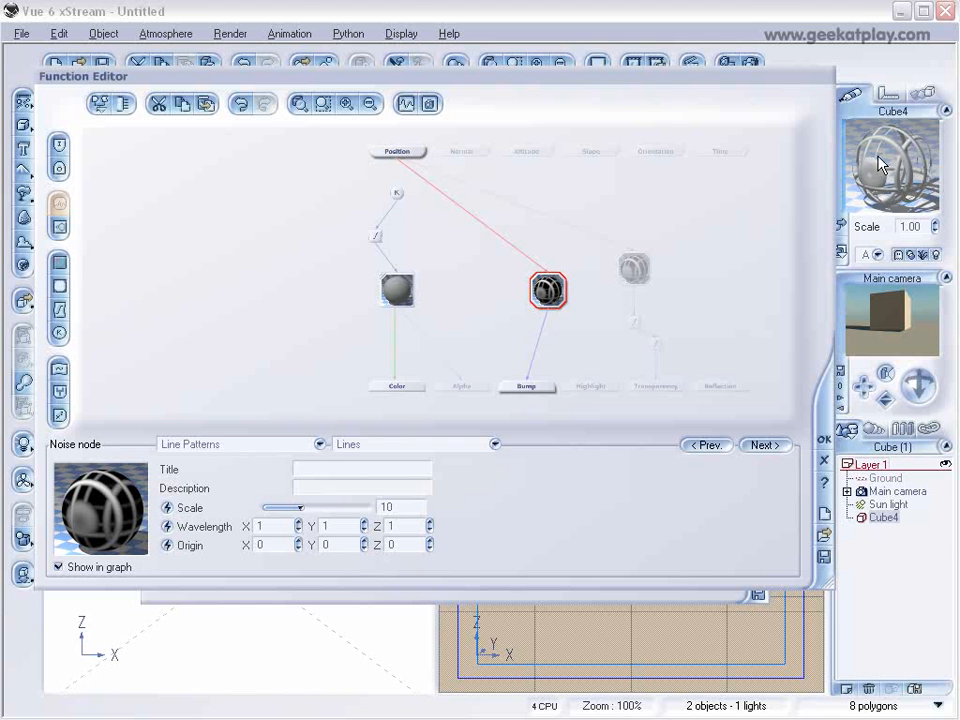
pyautogui.click(824, 441)
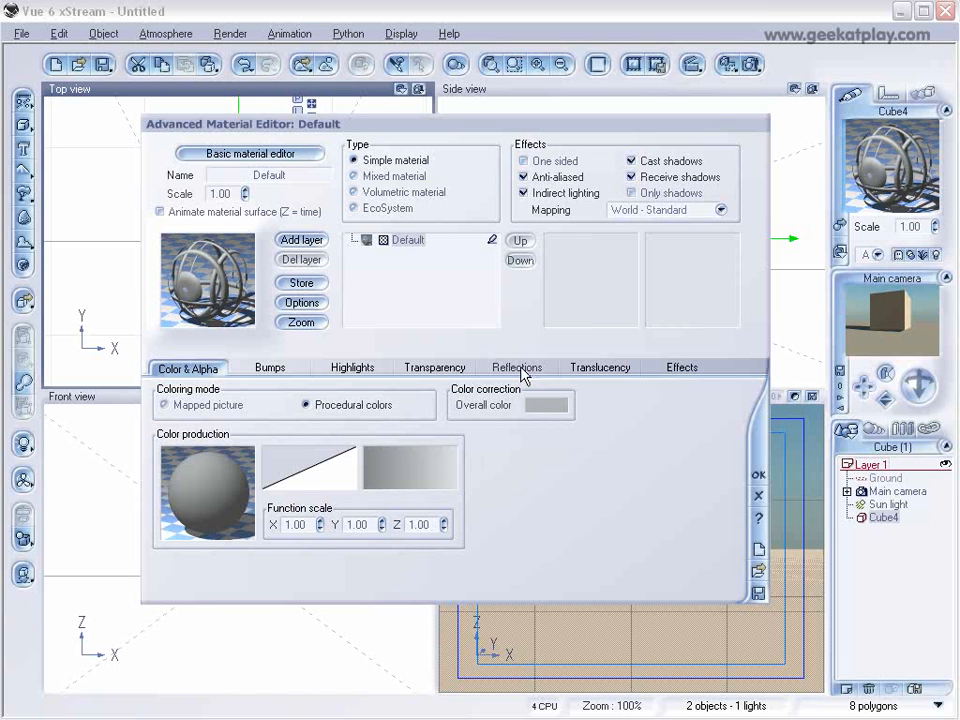
# Reopen the color production function and add a Lines noise node feeding the Reflection output.
pyautogui.rightClick(229, 486)
pyautogui.click(262, 488)
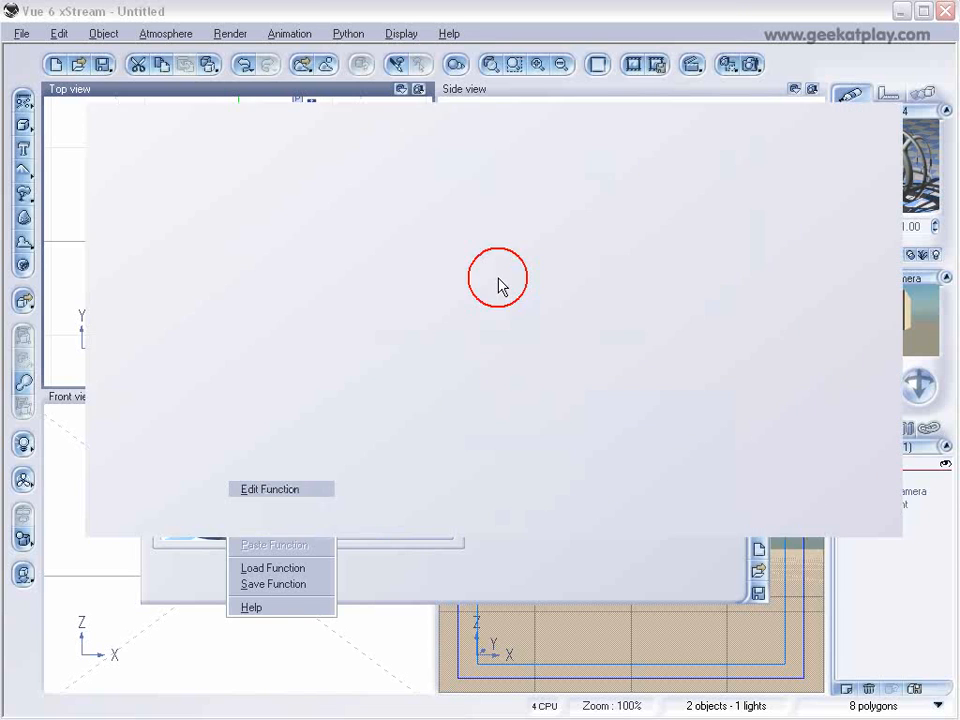
pyautogui.click(720, 387)
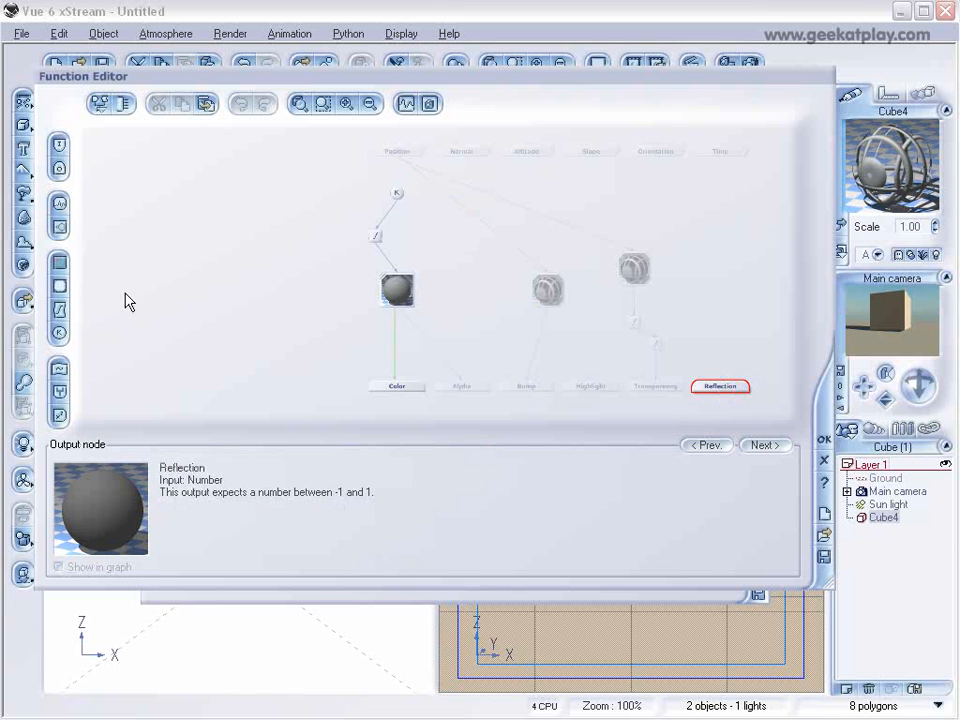
pyautogui.click(57, 210)
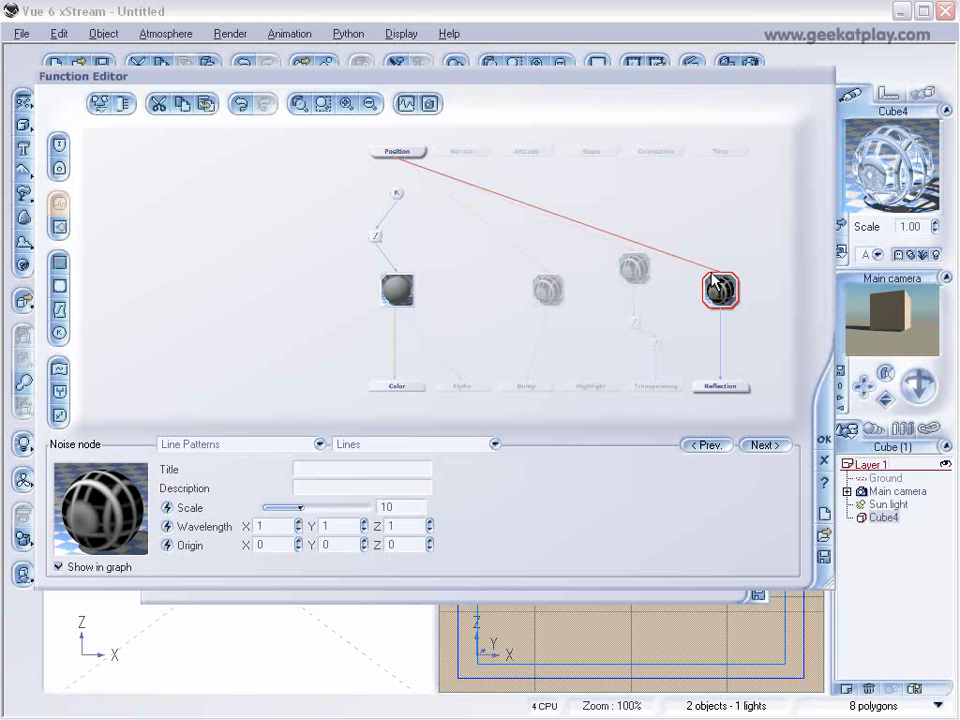
# Insert a filter node on the link between the Lines noise and Reflection, placed directly below the noise node.
pyautogui.click(719, 329)
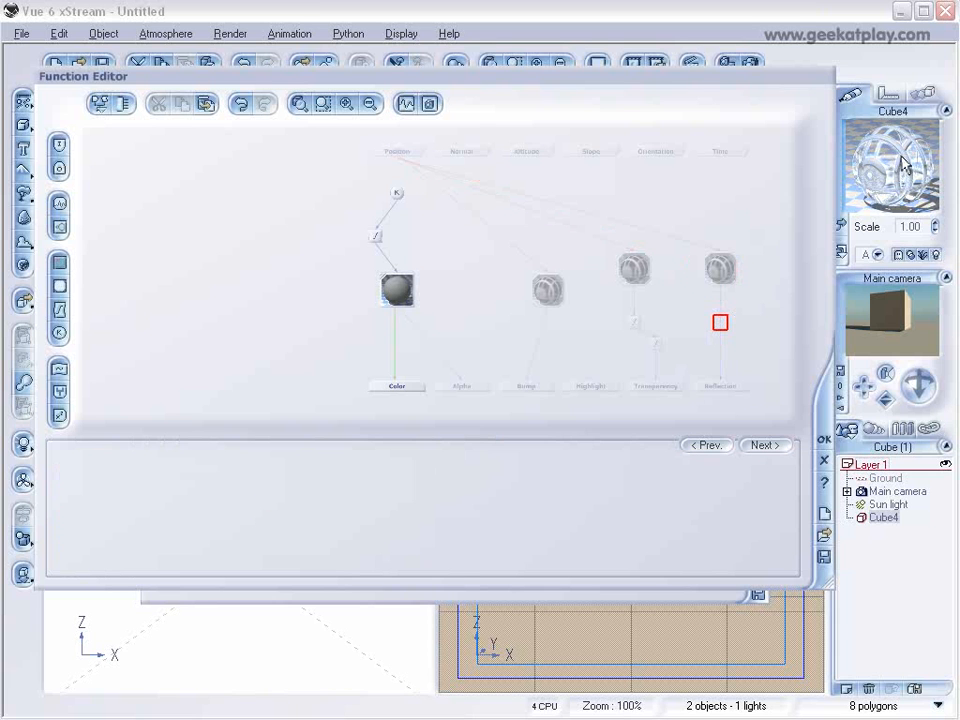
pyautogui.click(719, 311)
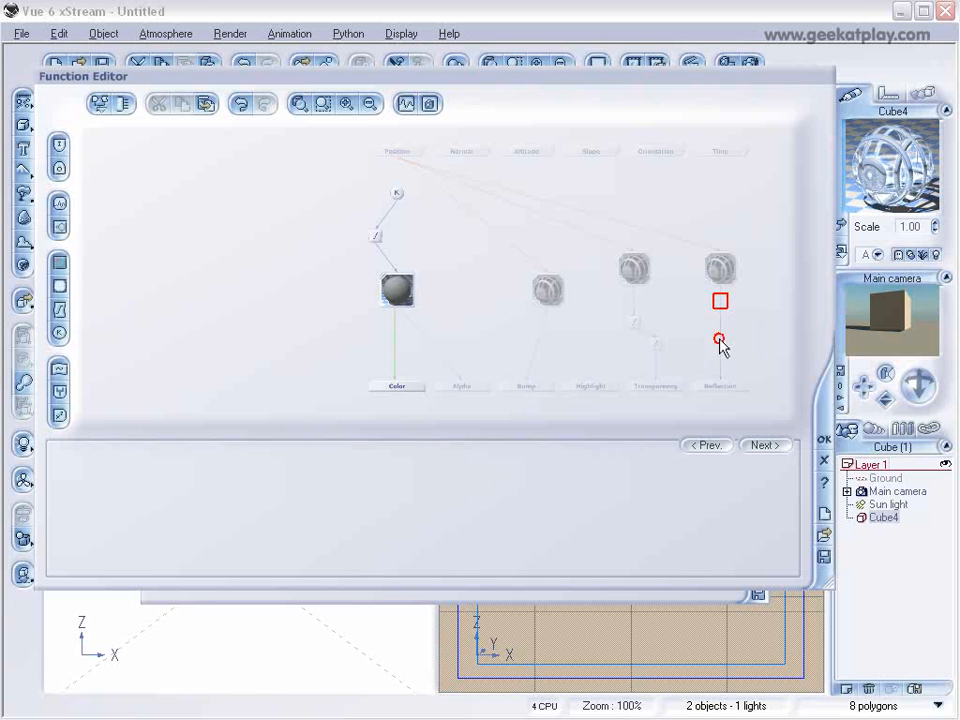
pyautogui.click(720, 338)
pyautogui.click(60, 310)
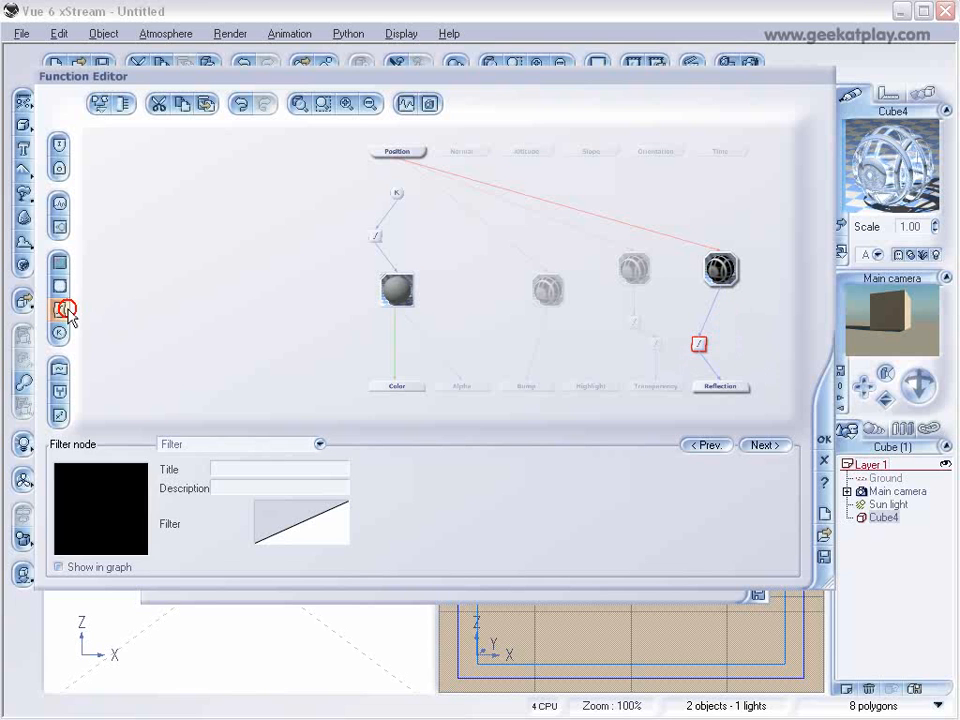
pyautogui.click(718, 308)
# Reshape the reflection filter's profile with two keypoints into a ramp from -1 at about X = 0.06 to 1 at about X = 0.65.
pyautogui.rightClick(280, 521)
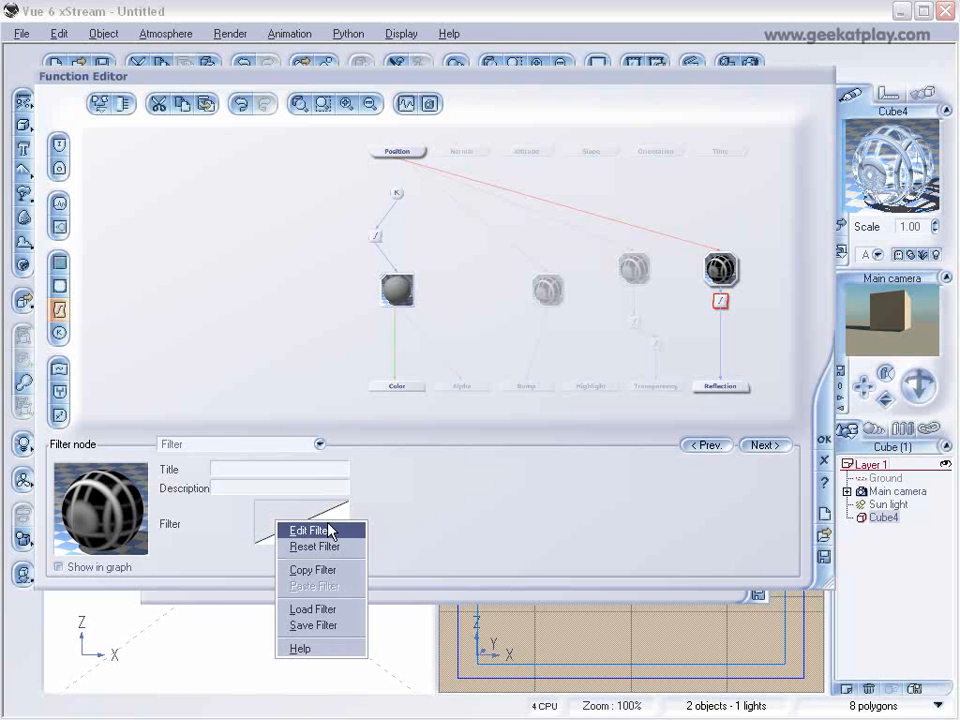
pyautogui.click(333, 526)
pyautogui.click(563, 273)
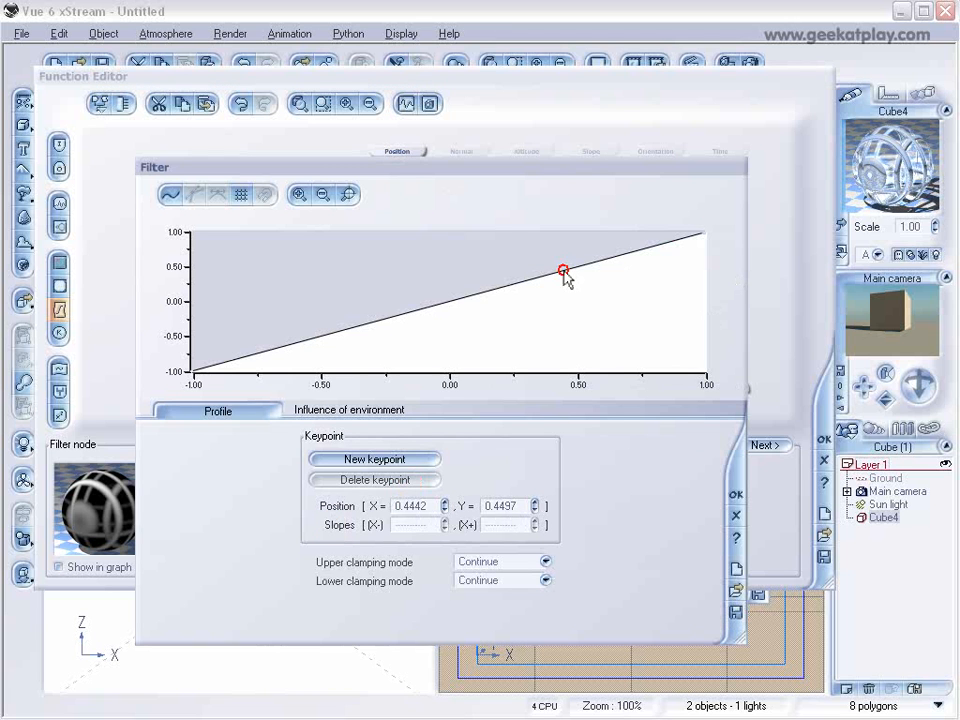
pyautogui.click(409, 315)
pyautogui.moveTo(409, 315); pyautogui.dragTo(444, 370)
pyautogui.moveTo(559, 271); pyautogui.dragTo(617, 229)
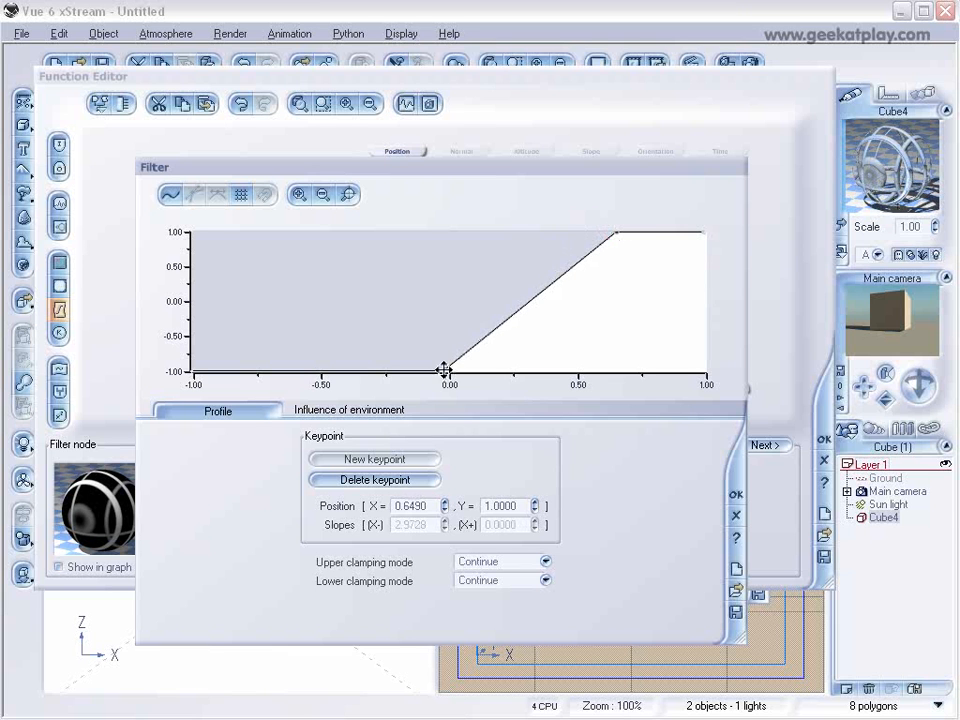
pyautogui.moveTo(444, 371); pyautogui.dragTo(585, 371)
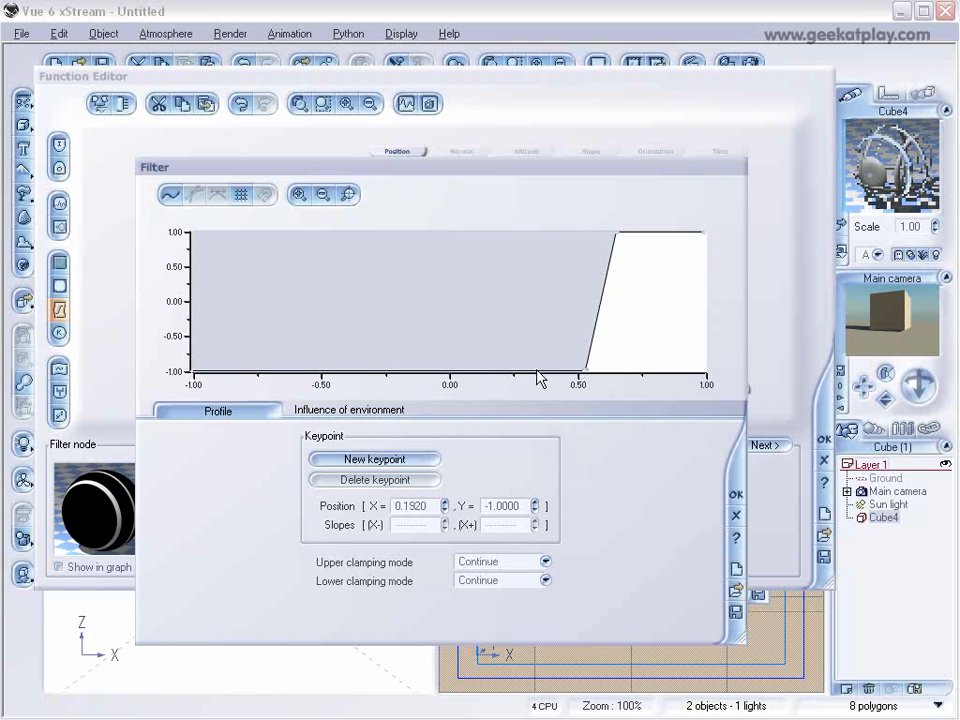
pyautogui.moveTo(585, 372); pyautogui.dragTo(463, 381)
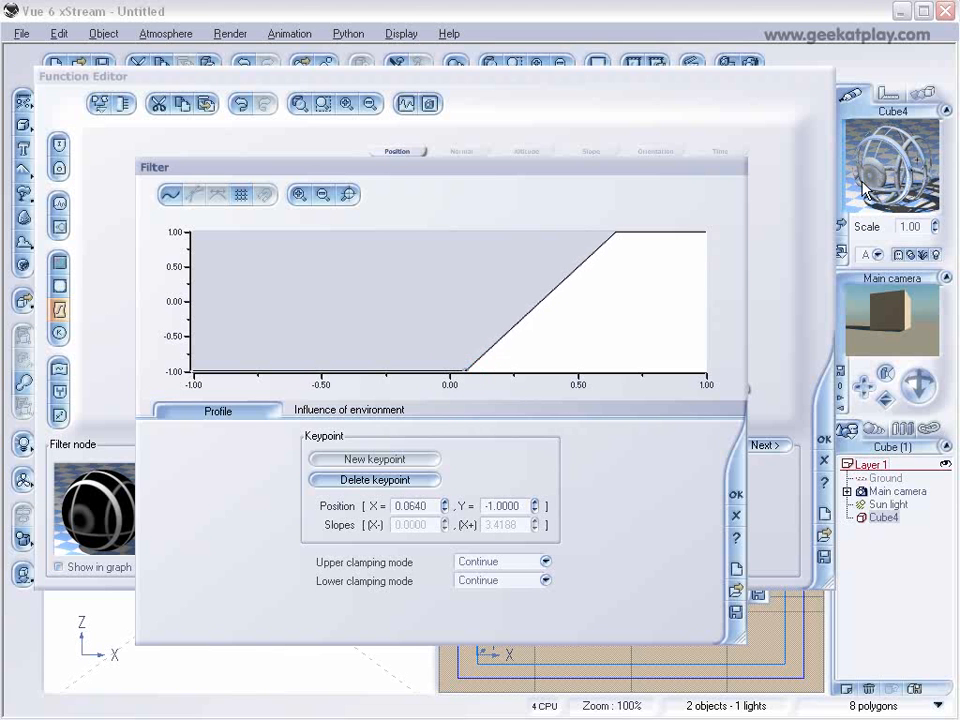
pyautogui.click(736, 494)
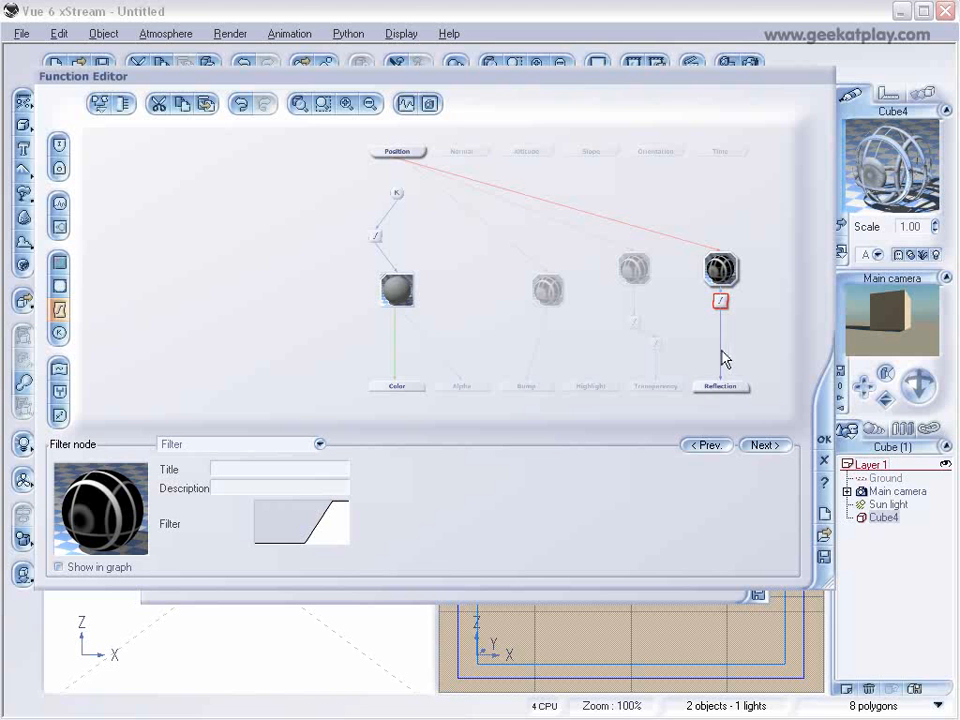
pyautogui.click(824, 439)
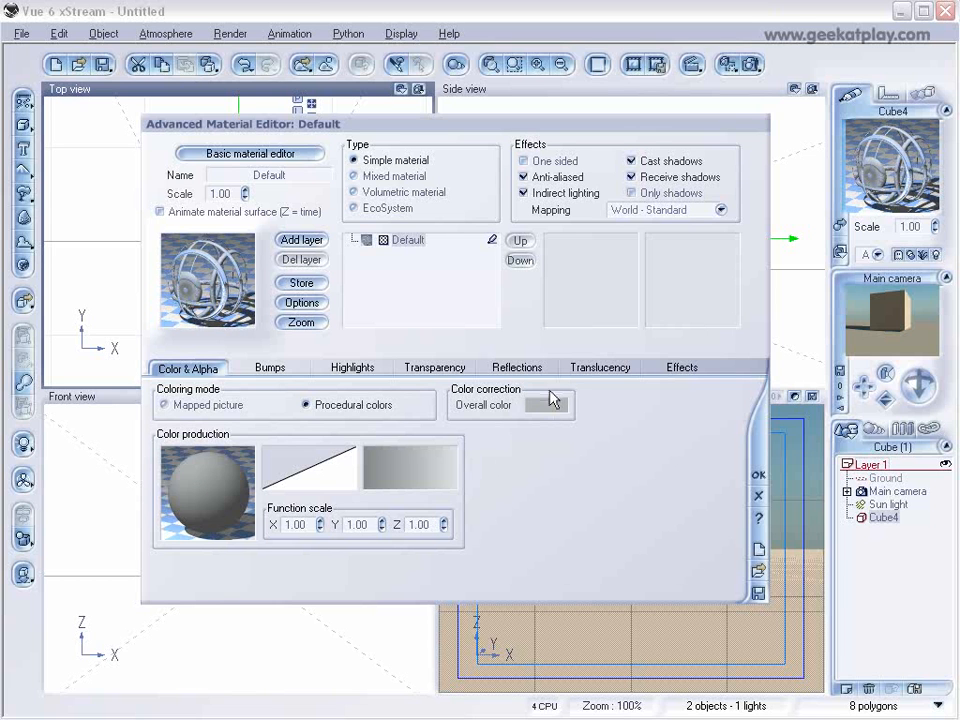
# Set the material's global reflectivity to 64%, its highlight global intensity to 65% and its highlight global size to 0%.
pyautogui.click(520, 367)
pyautogui.moveTo(289, 405); pyautogui.dragTo(247, 405)
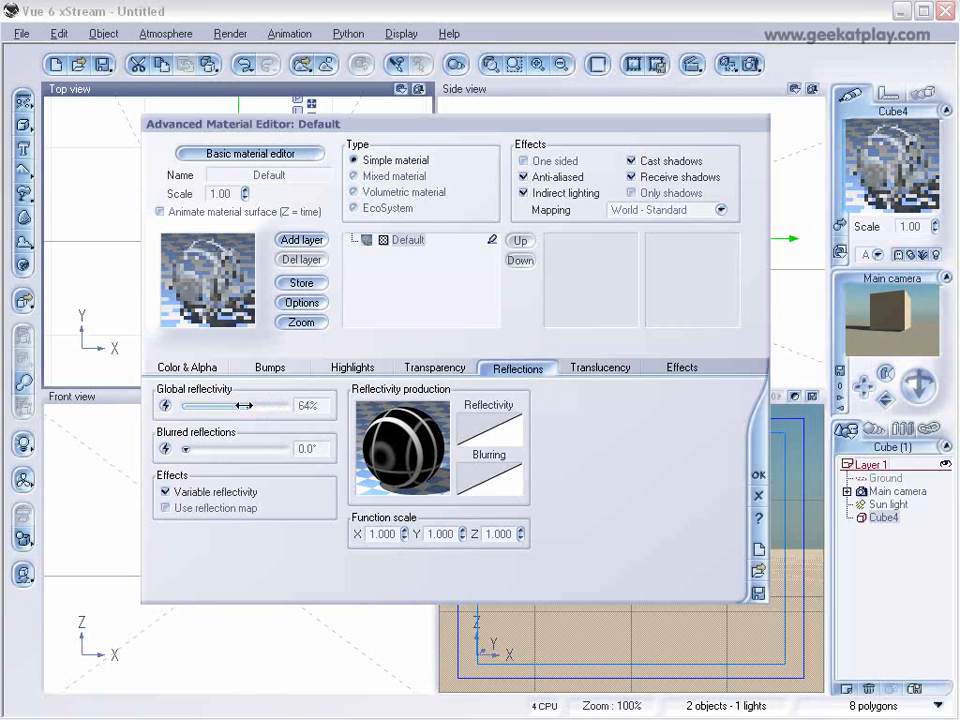
pyautogui.click(352, 368)
pyautogui.moveTo(197, 452); pyautogui.dragTo(250, 452)
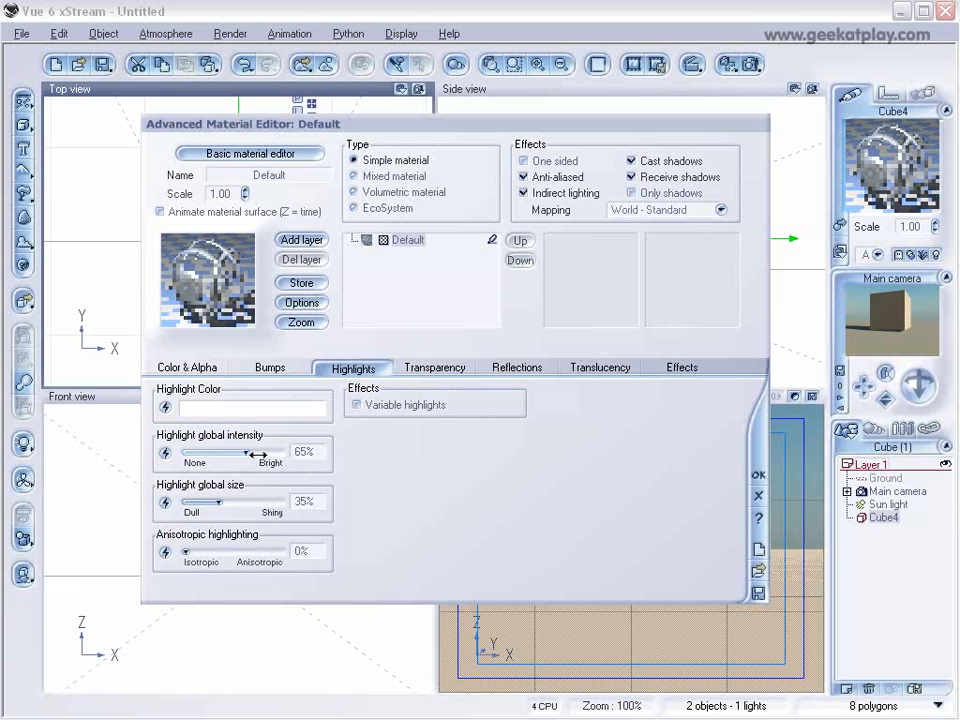
pyautogui.moveTo(216, 502); pyautogui.dragTo(189, 502)
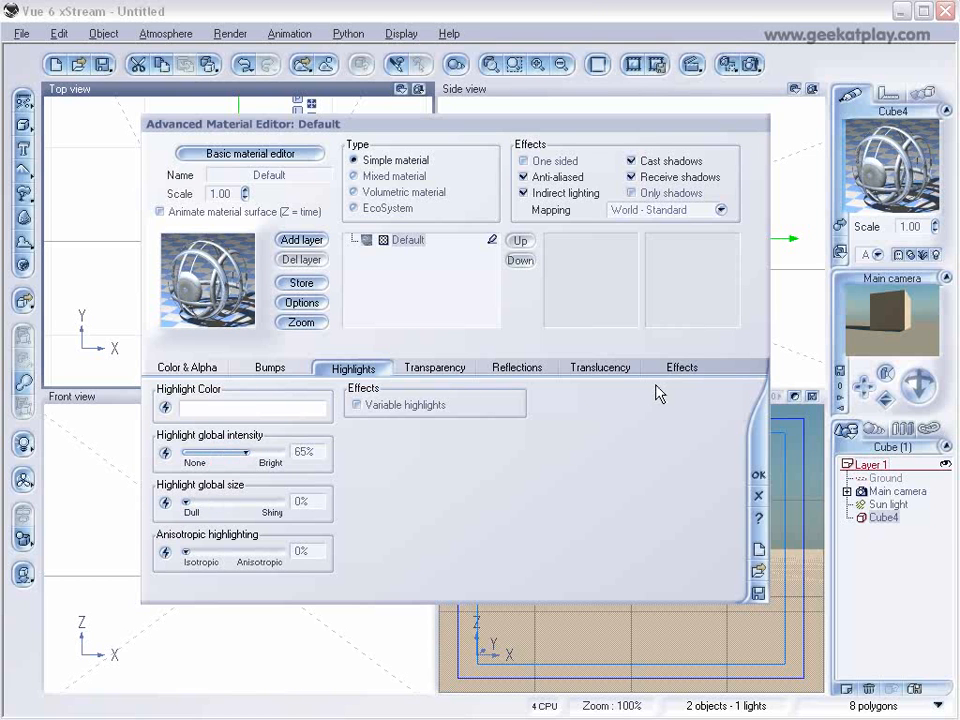
# Set the material's lighting to 53% diffuse and 26% ambient.
pyautogui.click(686, 366)
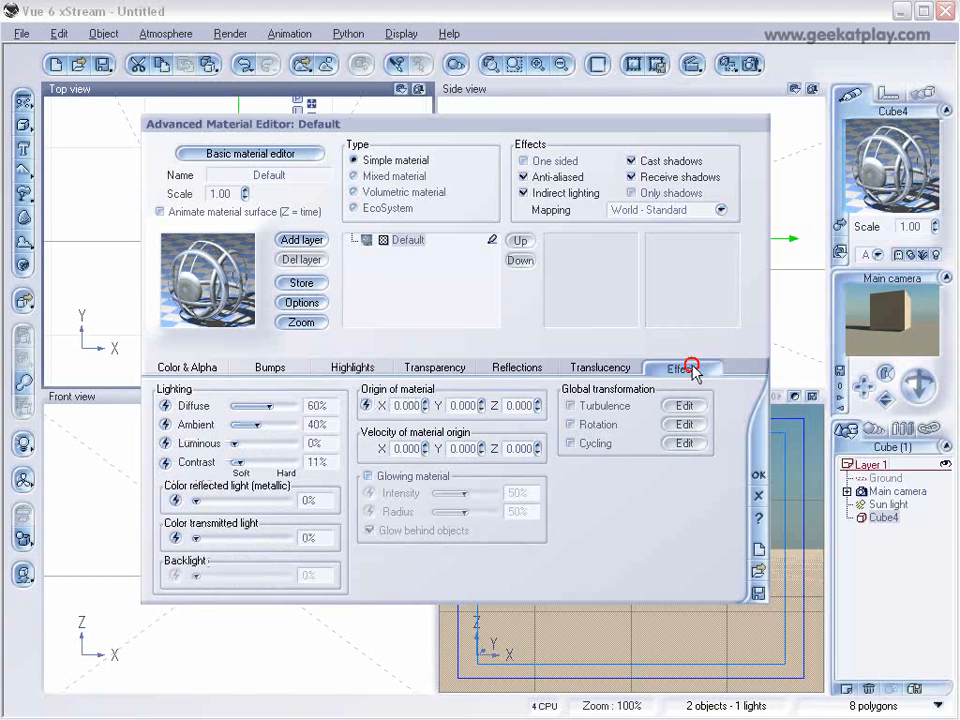
pyautogui.moveTo(270, 405); pyautogui.dragTo(248, 424)
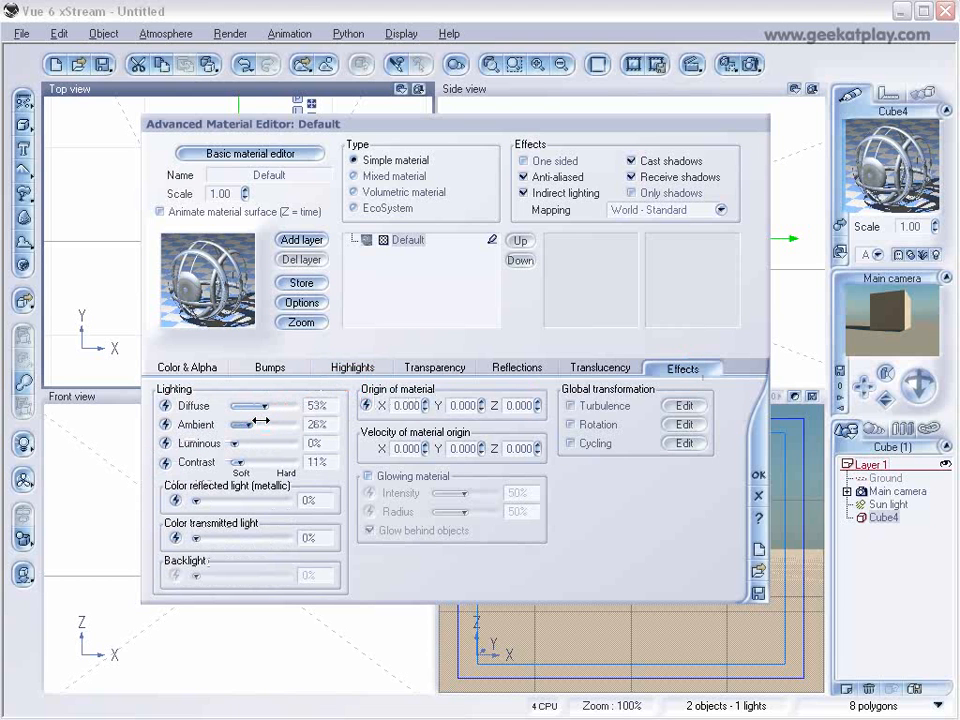
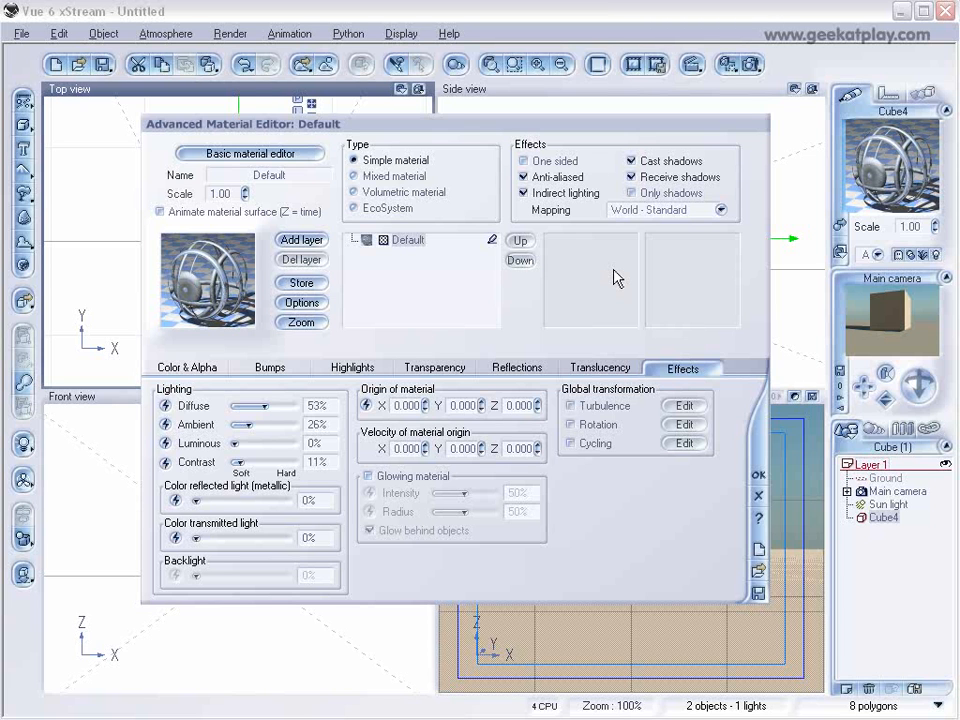
# Set the material's scale to 0.40 and add a Default layer above it with its alpha boost at +100.
pyautogui.click(244, 194)
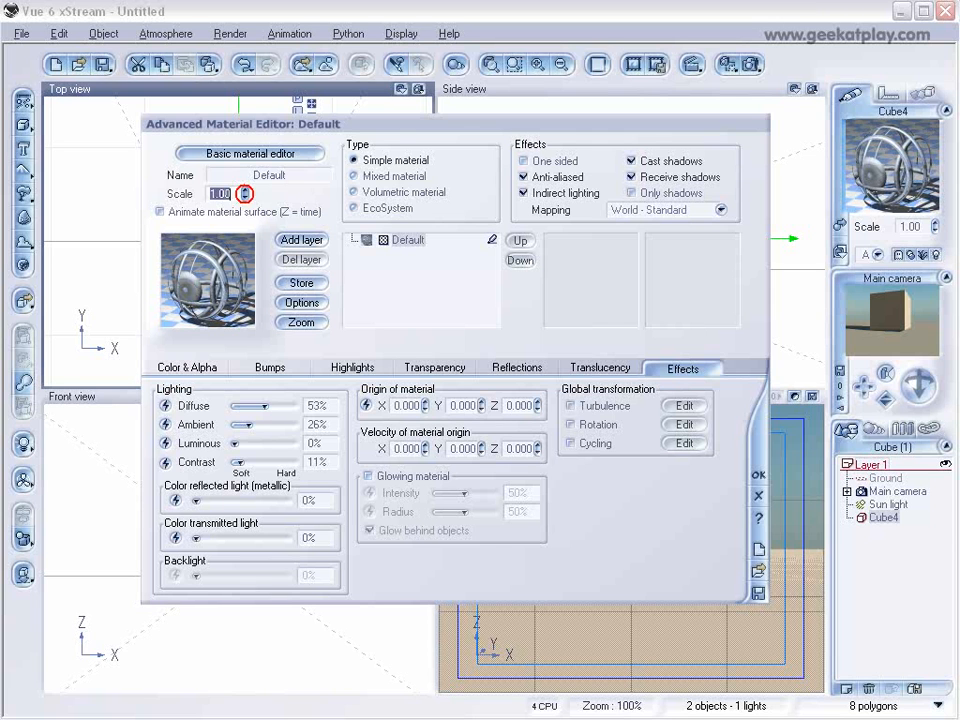
pyautogui.click(244, 194)
pyautogui.click(301, 240)
pyautogui.click(813, 582)
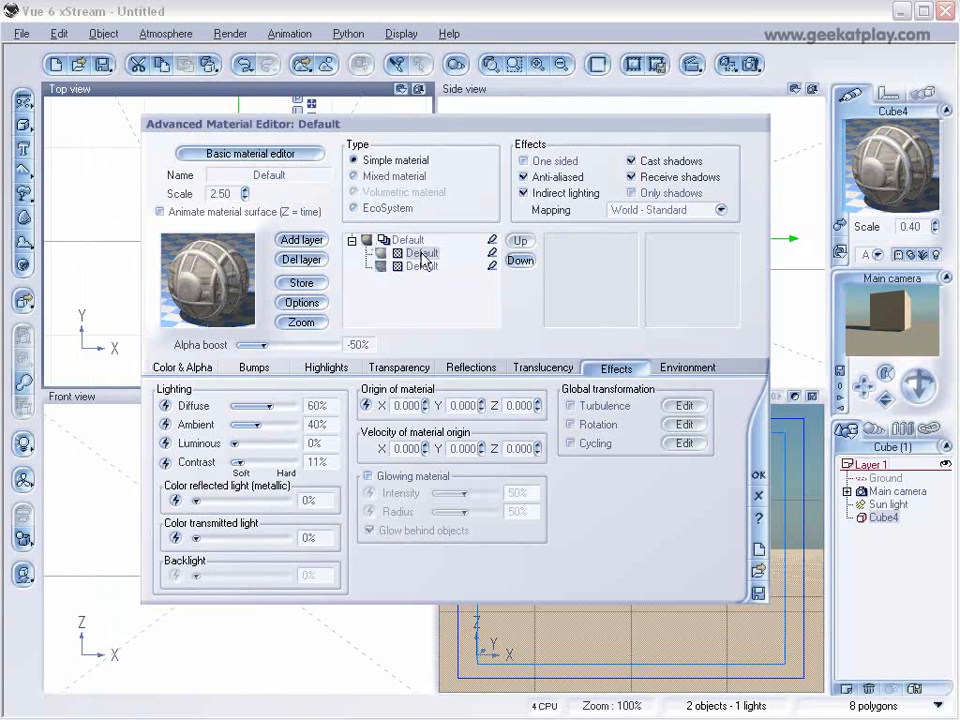
pyautogui.moveTo(265, 344); pyautogui.dragTo(338, 344)
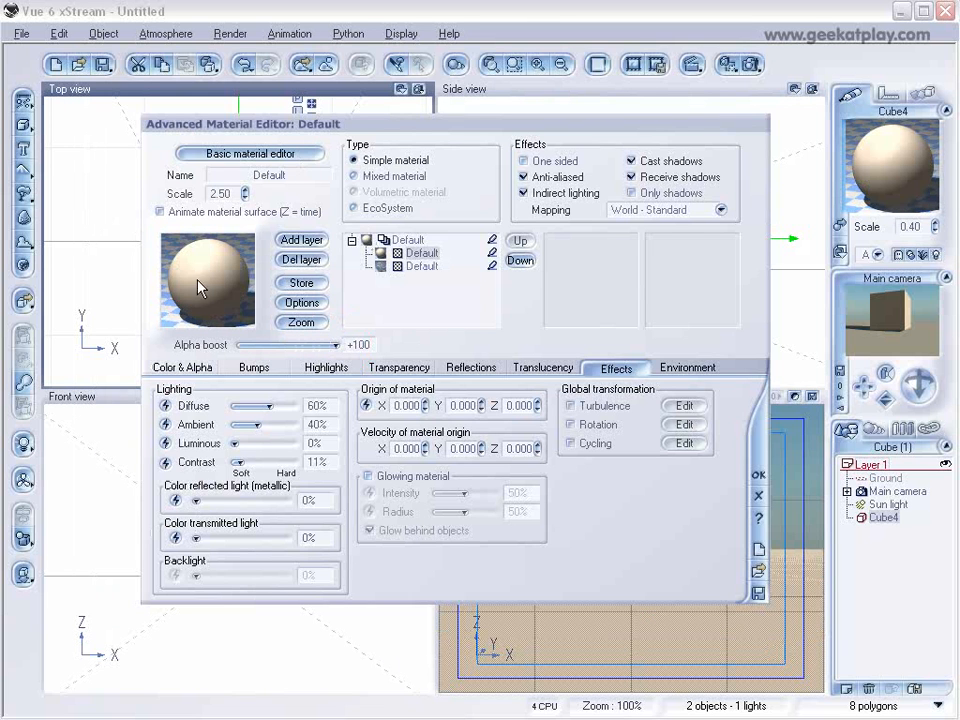
# In the new layer's color function, add a Simple Fractal node to the Transparency output and place it well above that output.
pyautogui.click(175, 368)
pyautogui.rightClick(208, 506)
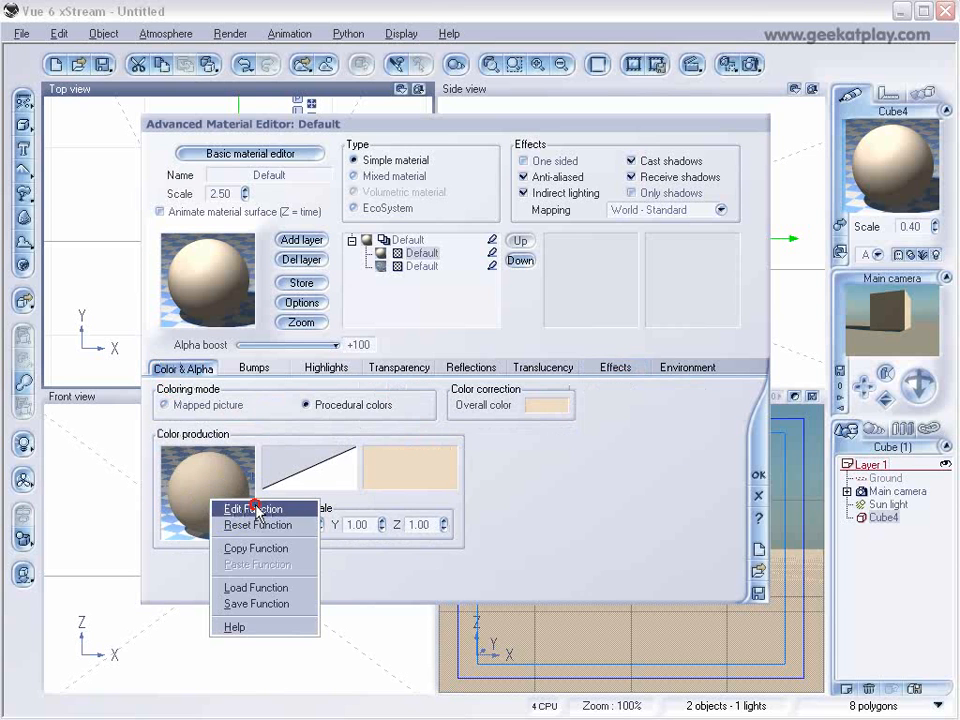
pyautogui.click(223, 509)
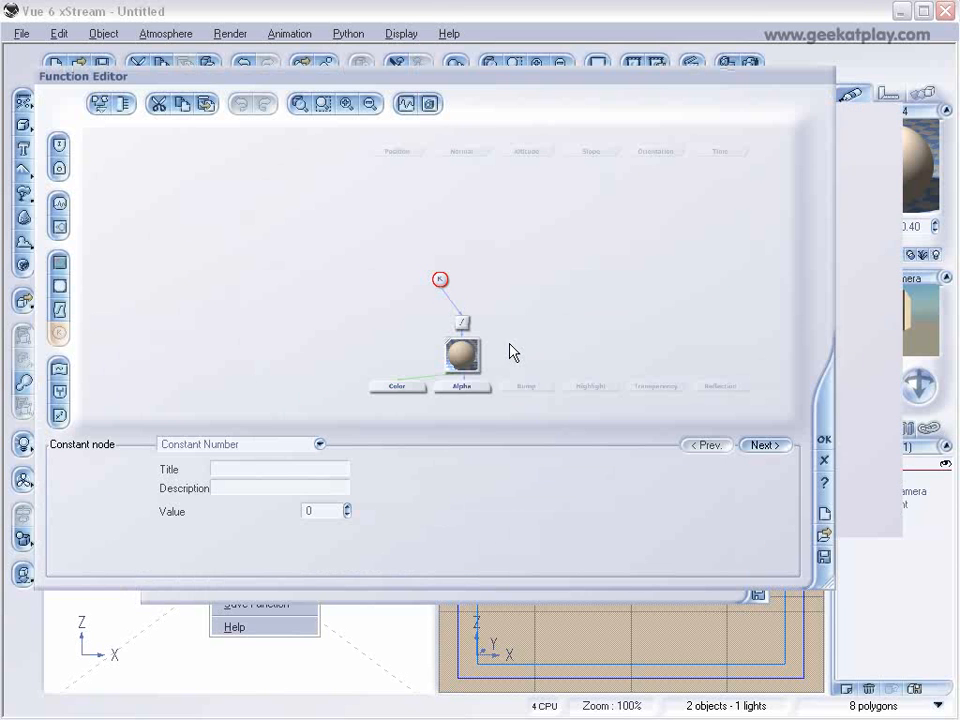
pyautogui.click(657, 388)
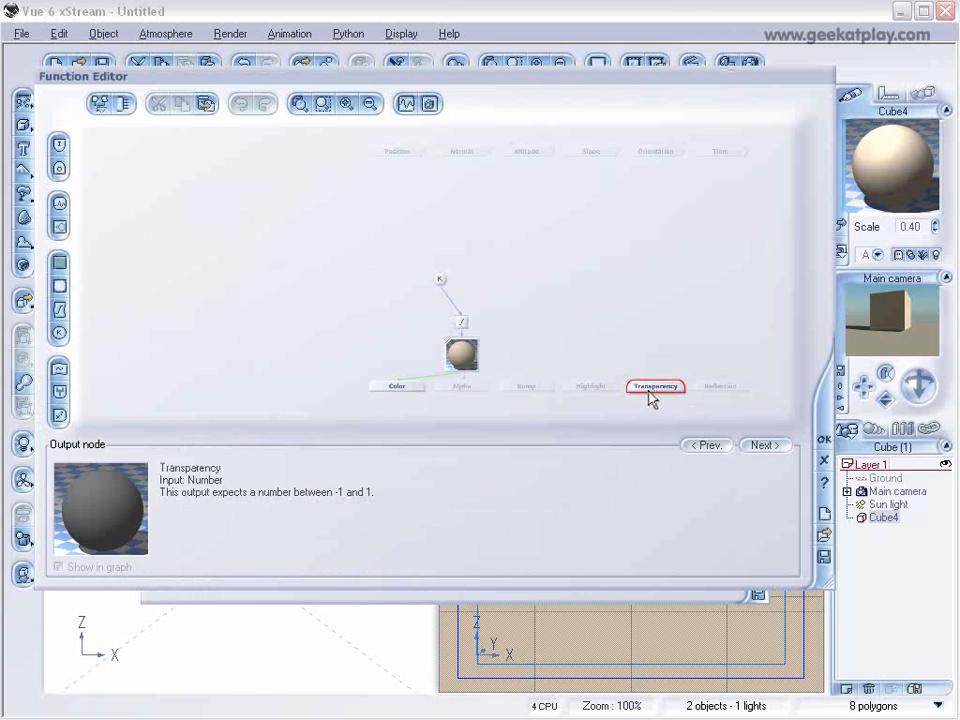
pyautogui.click(60, 229)
pyautogui.moveTo(654, 364); pyautogui.dragTo(615, 289)
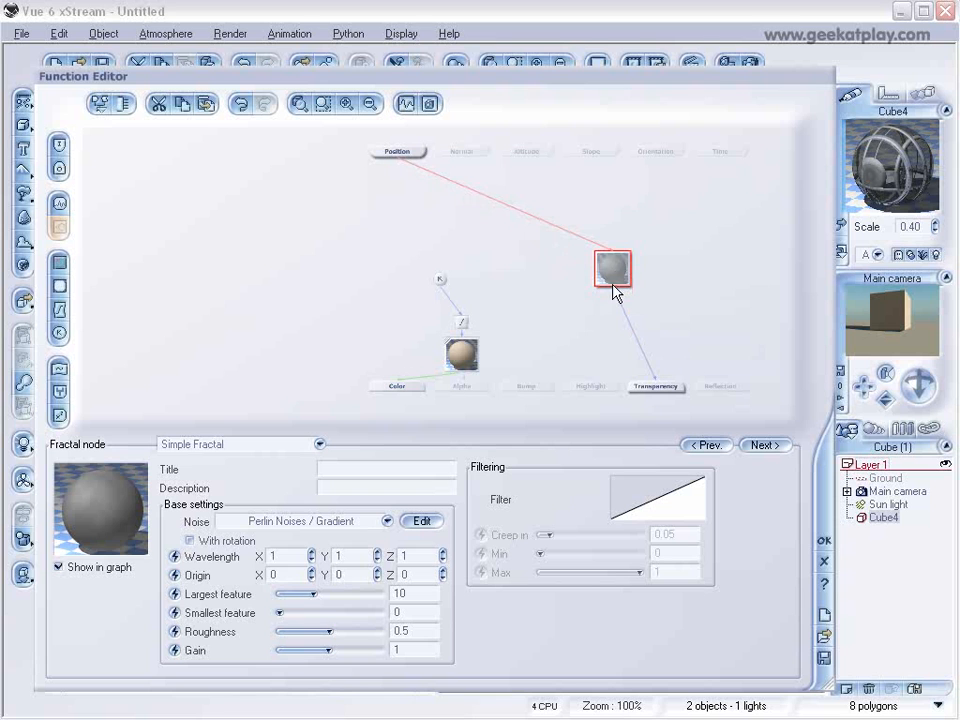
# Set the transparency fractal's largest feature to about 3.49, its roughness to 1 and its gain to 10.
pyautogui.moveTo(310, 594); pyautogui.dragTo(297, 593)
pyautogui.moveTo(330, 631); pyautogui.dragTo(384, 649)
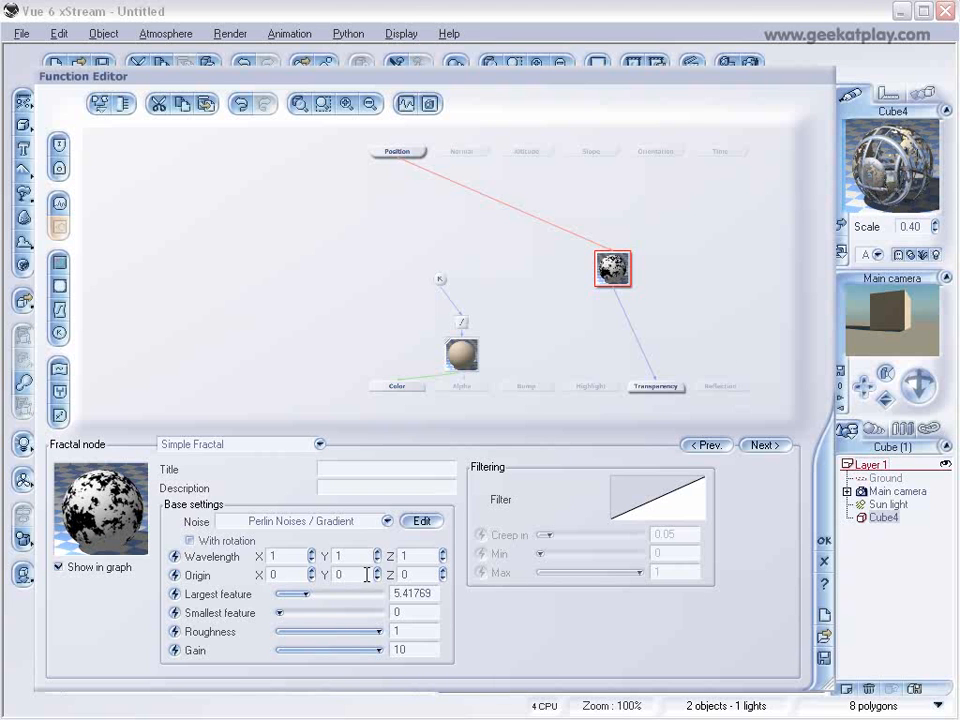
pyautogui.moveTo(306, 593)
pyautogui.mouseDown()
pyautogui.moveTo(320, 593)
pyautogui.moveTo(302, 593)
pyautogui.mouseUp()
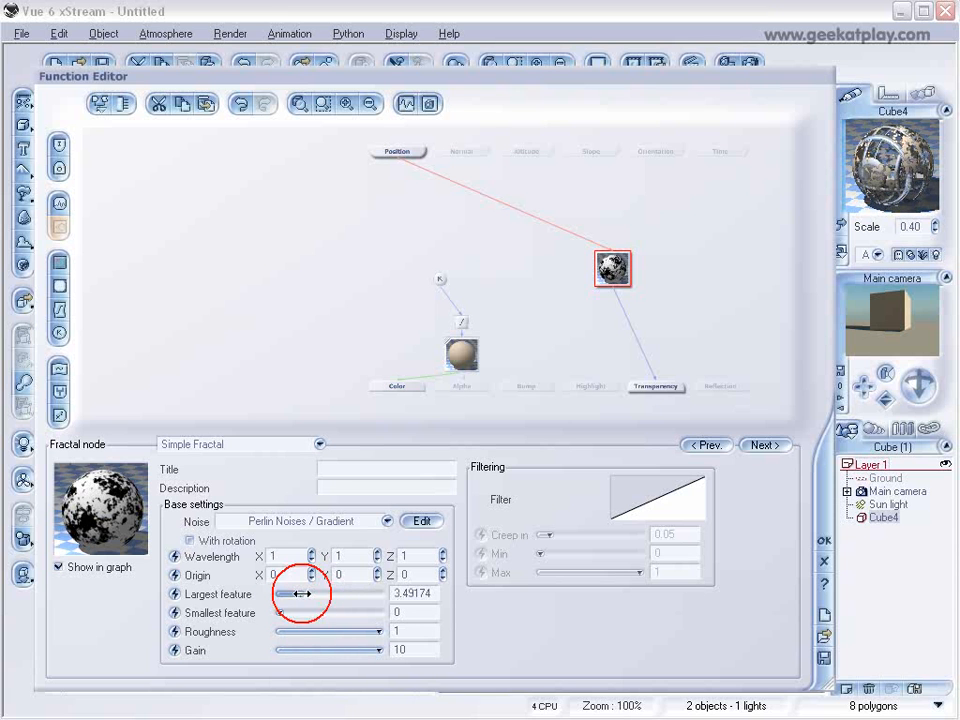
# Bend the transparency fractal's filter curve with a keypoint at about X = 0.28, Y = -0.03.
pyautogui.click(648, 489)
pyautogui.click(678, 499)
pyautogui.click(558, 273)
pyautogui.click(508, 284)
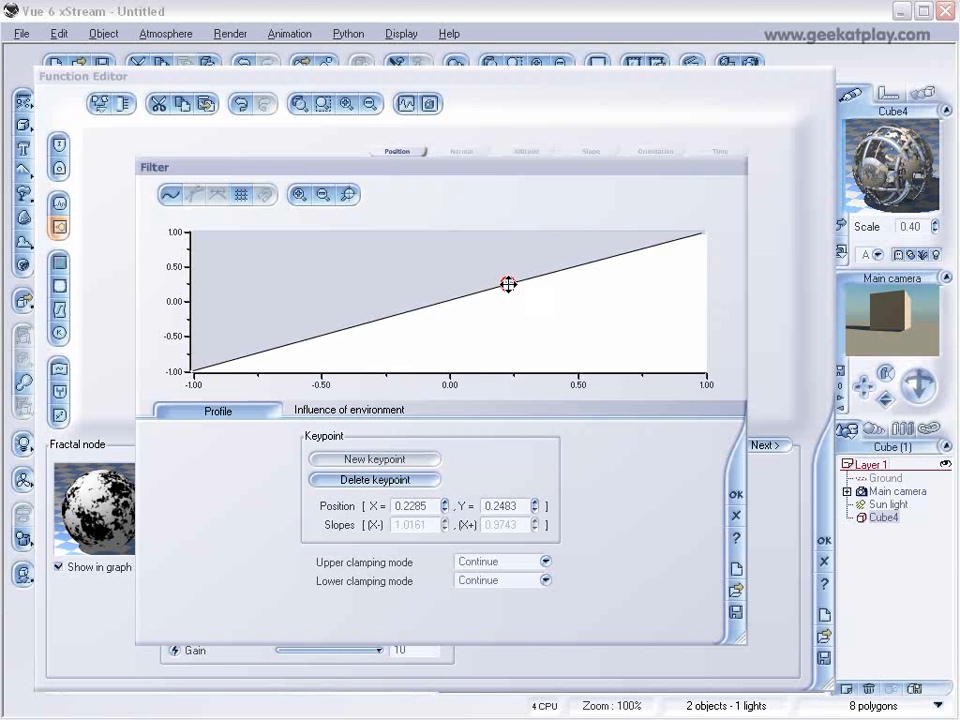
pyautogui.moveTo(508, 283); pyautogui.dragTo(521, 303)
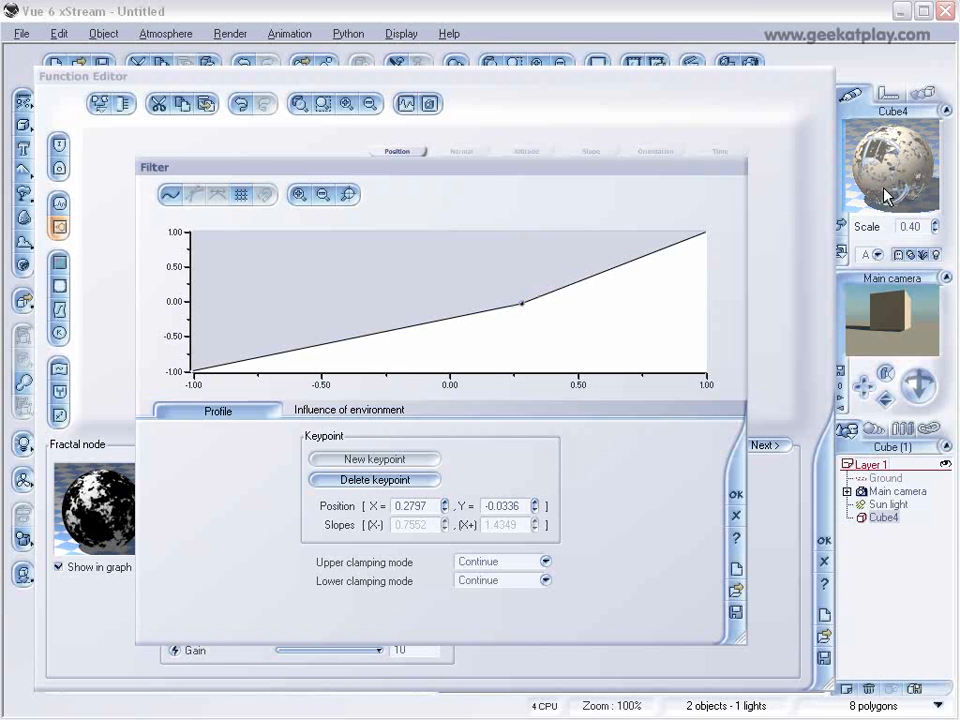
pyautogui.click(735, 494)
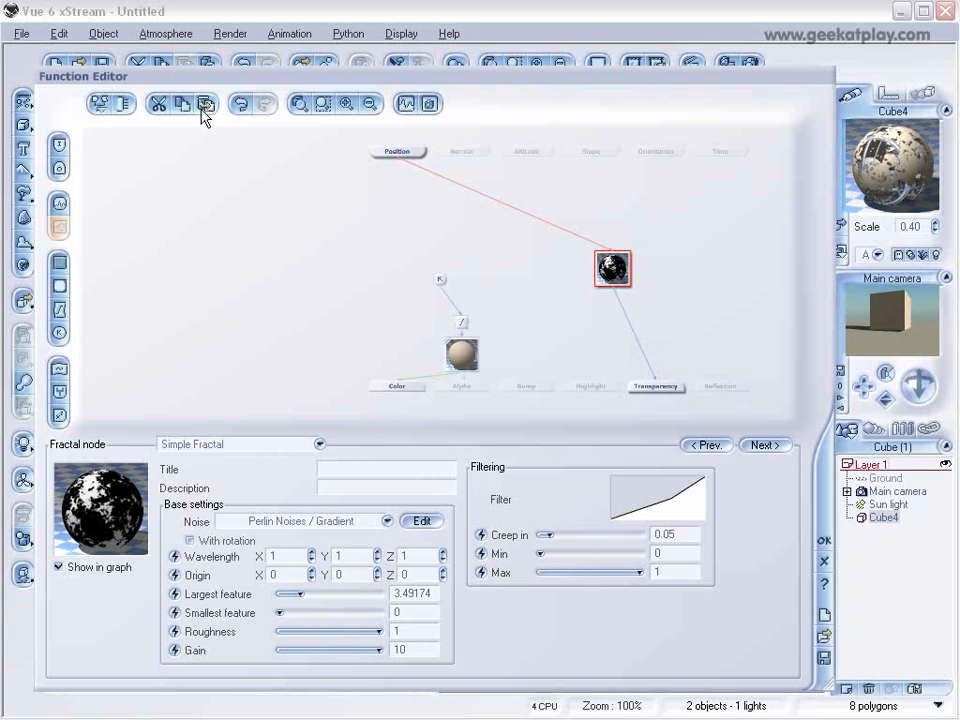
# Paste a copy of the transparency fractal above the Bump output, connect it to Bump and accept the function.
pyautogui.click(527, 388)
pyautogui.click(458, 348)
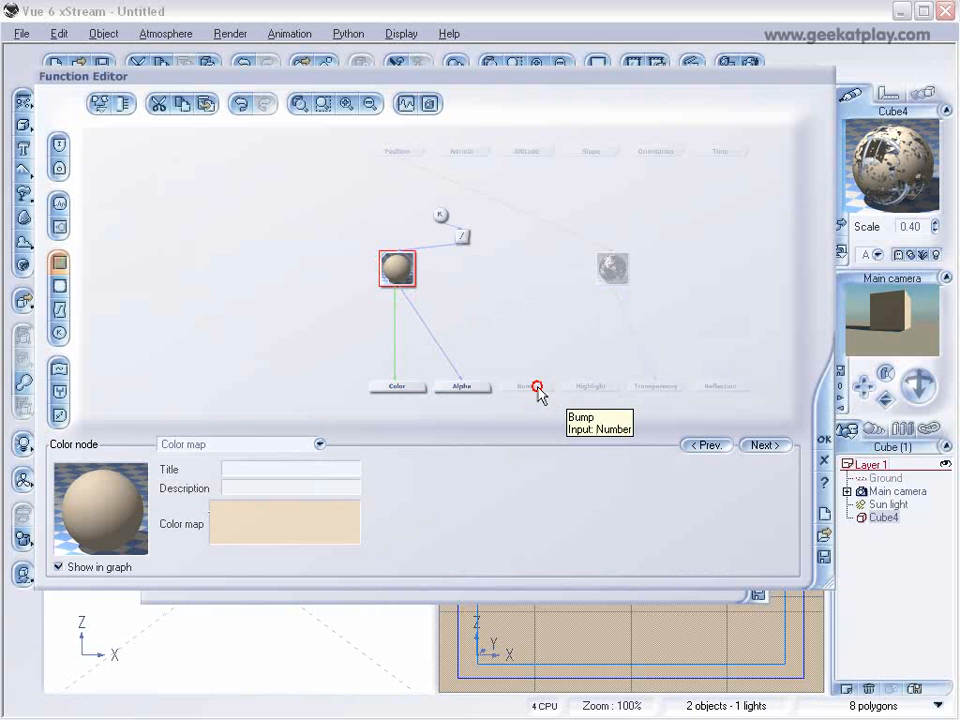
pyautogui.click(536, 387)
pyautogui.click(206, 103)
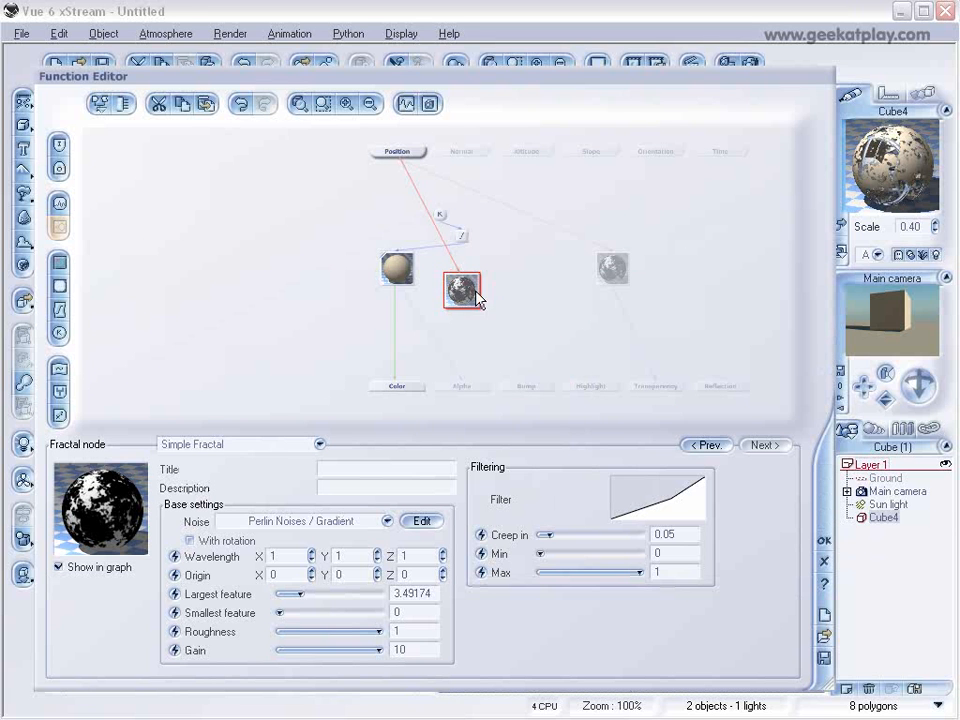
pyautogui.moveTo(476, 298); pyautogui.dragTo(553, 285)
pyautogui.moveTo(527, 386); pyautogui.dragTo(527, 313)
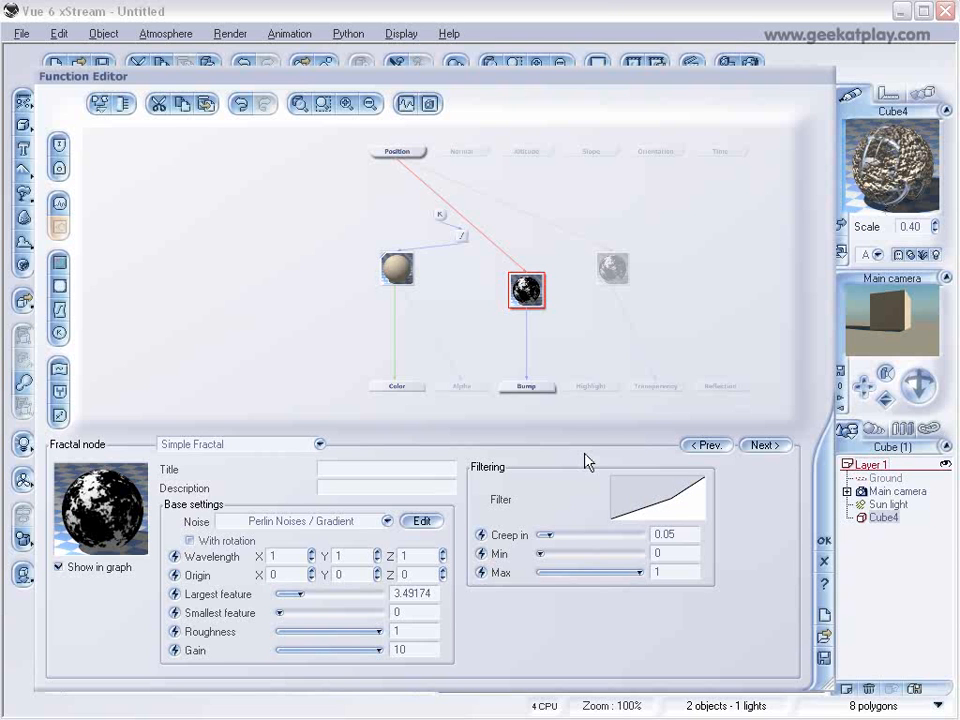
pyautogui.click(664, 513)
pyautogui.click(526, 336)
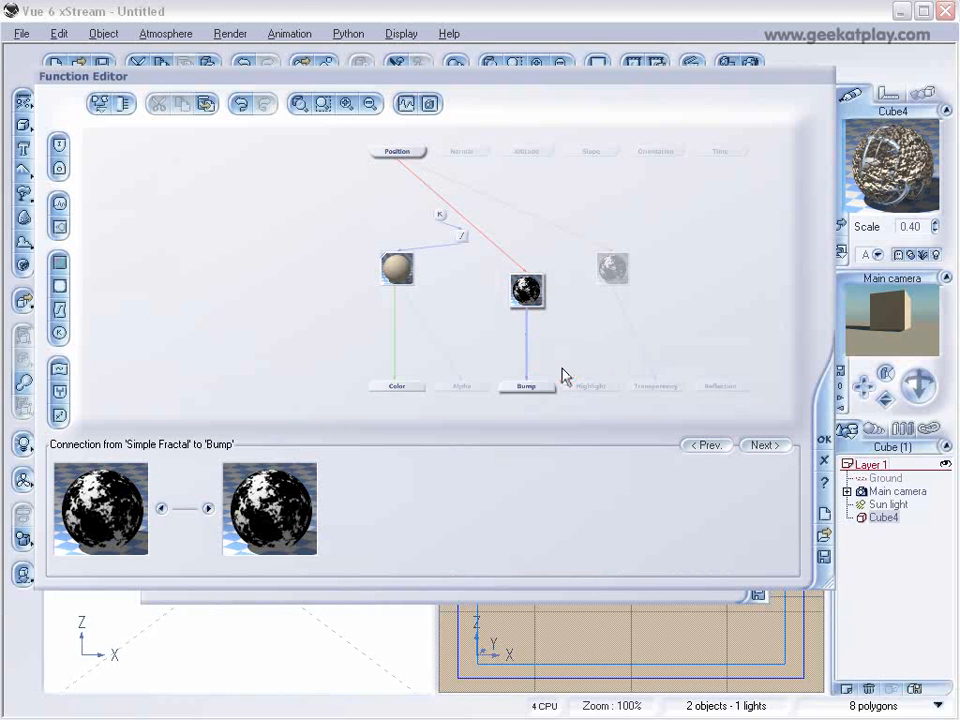
pyautogui.click(824, 443)
# Set the upper layer's bump depth to 0.050 and bend its bump filter with a keypoint at about X = 0.64, Y = 0.16.
pyautogui.click(258, 370)
pyautogui.moveTo(343, 490); pyautogui.dragTo(343, 512)
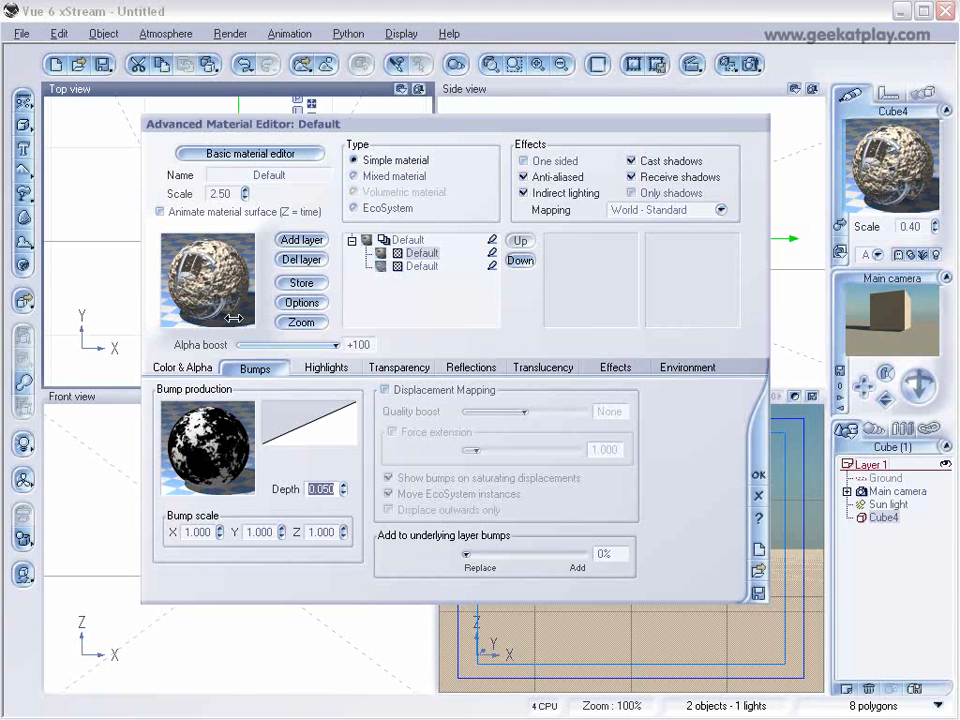
pyautogui.rightClick(319, 436)
pyautogui.click(333, 440)
pyautogui.moveTo(461, 164); pyautogui.dragTo(548, 105)
pyautogui.click(560, 236)
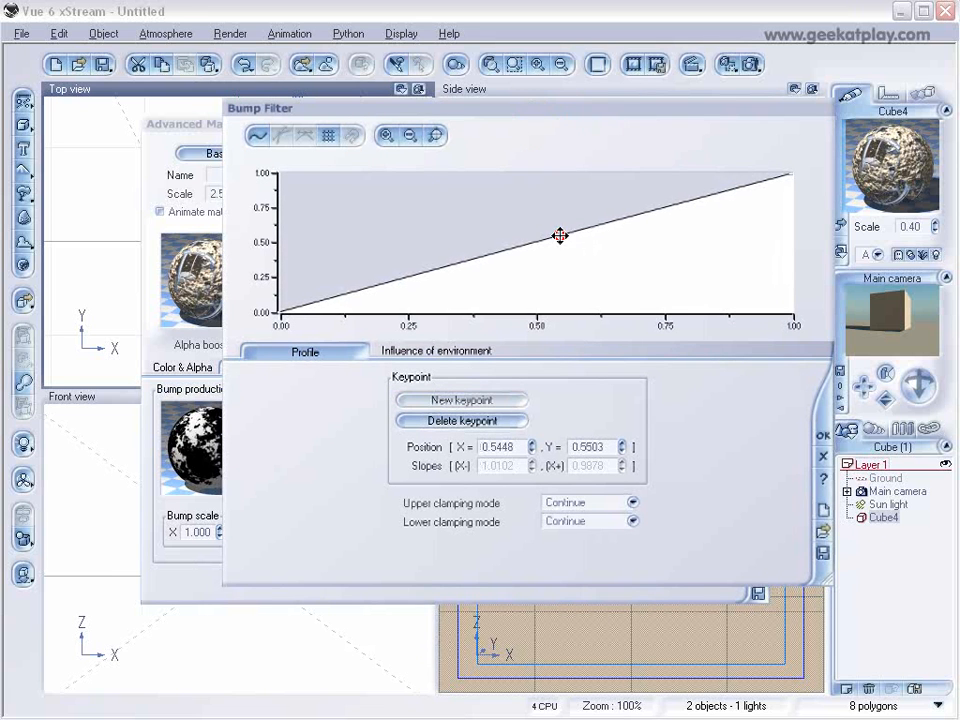
pyautogui.moveTo(560, 236); pyautogui.dragTo(609, 289)
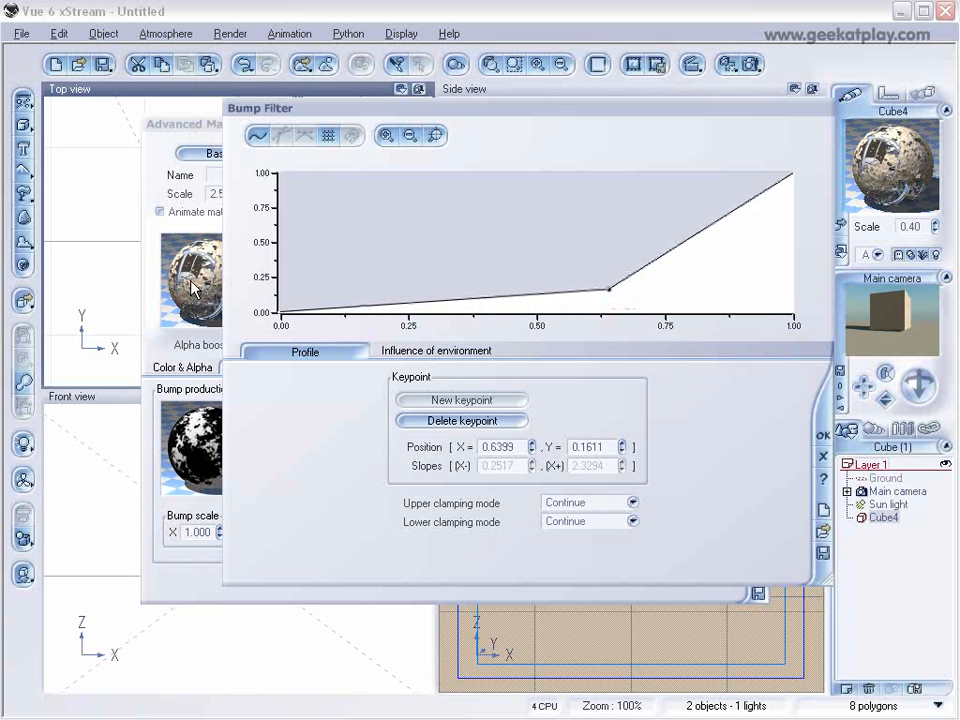
pyautogui.click(820, 435)
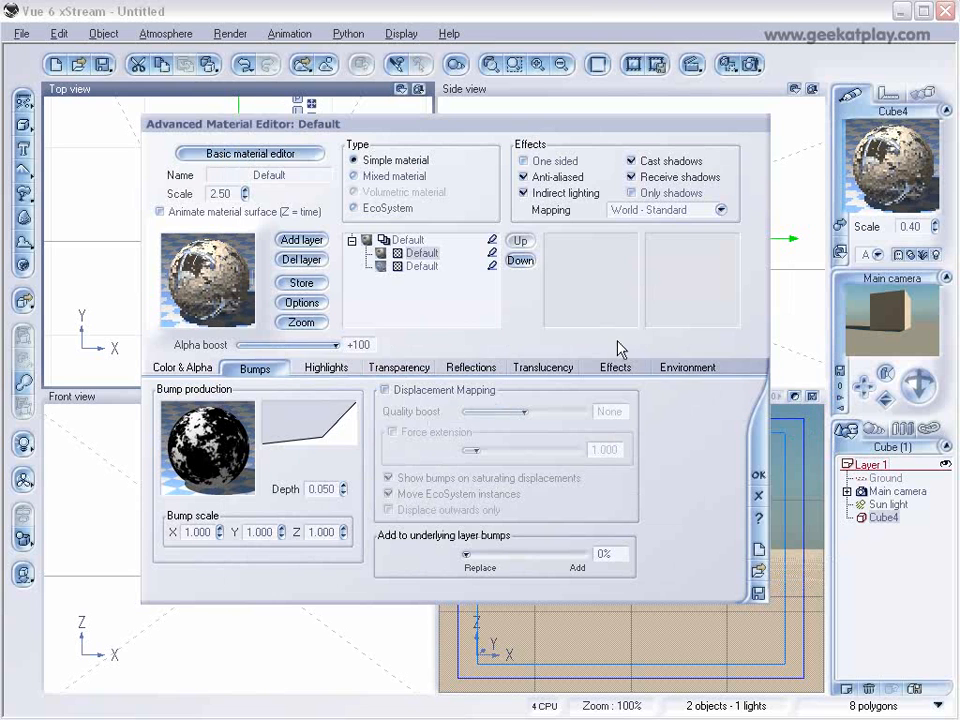
# Render the main camera view to examine the layered material on the cube, then close the render display.
pyautogui.click(748, 64)
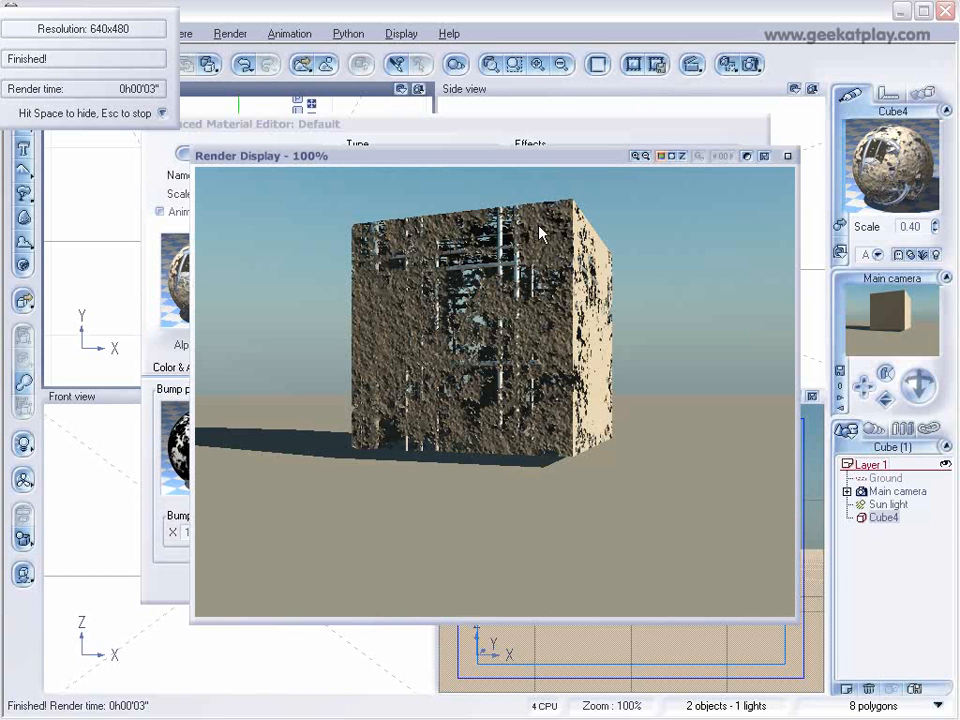
pyautogui.click(787, 156)
# Set the lower layer's scale to 0.10 and the upper layer's bump depth to -0.050.
pyautogui.click(421, 266)
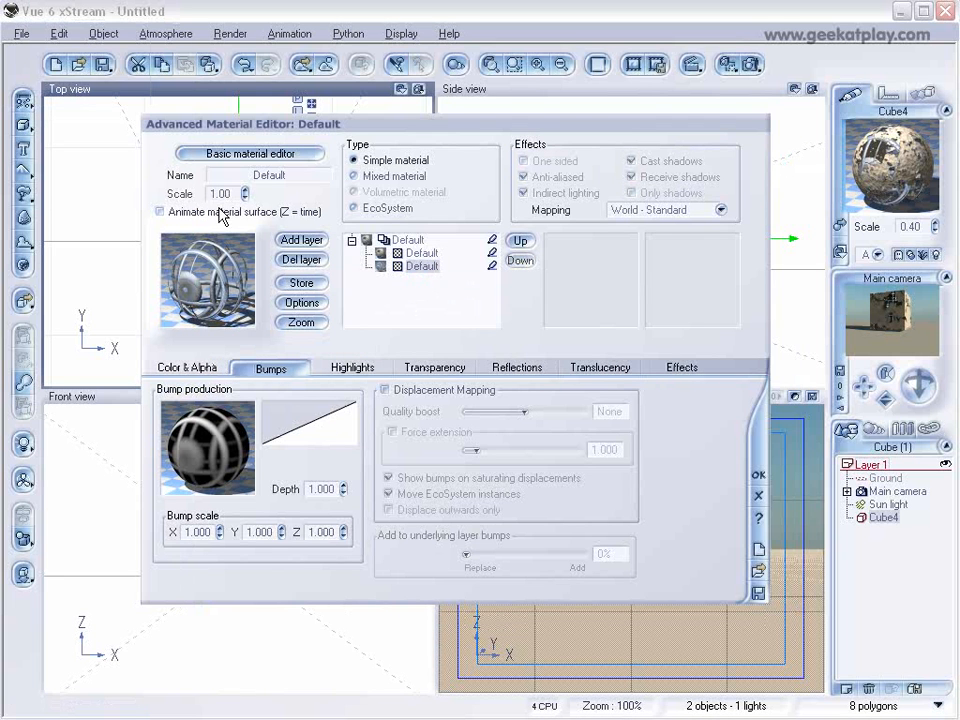
pyautogui.moveTo(246, 195); pyautogui.dragTo(245, 212)
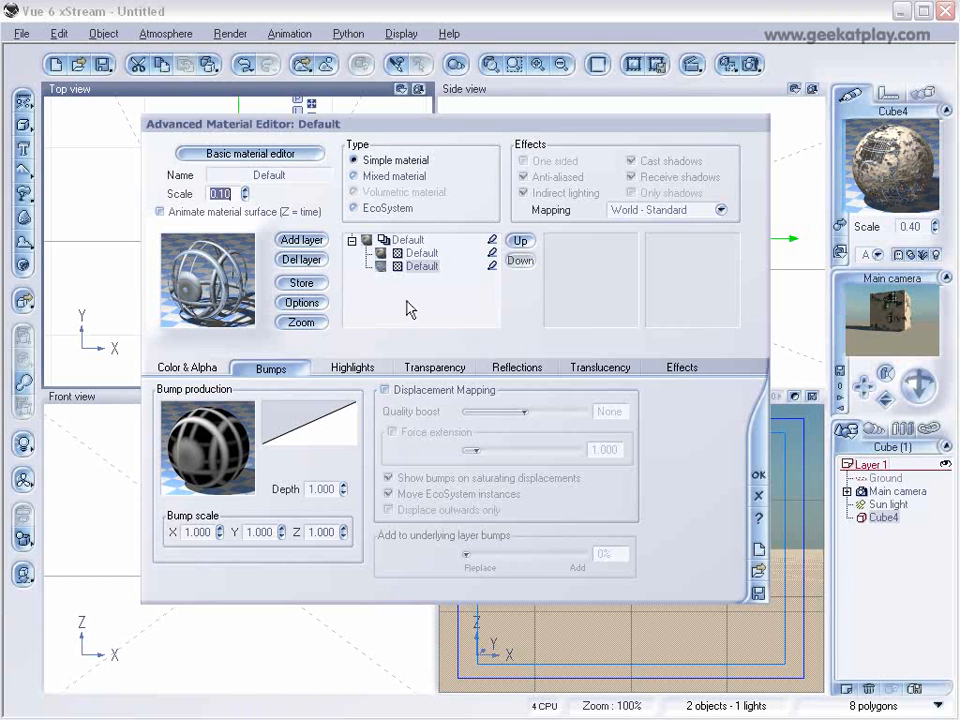
pyautogui.click(415, 254)
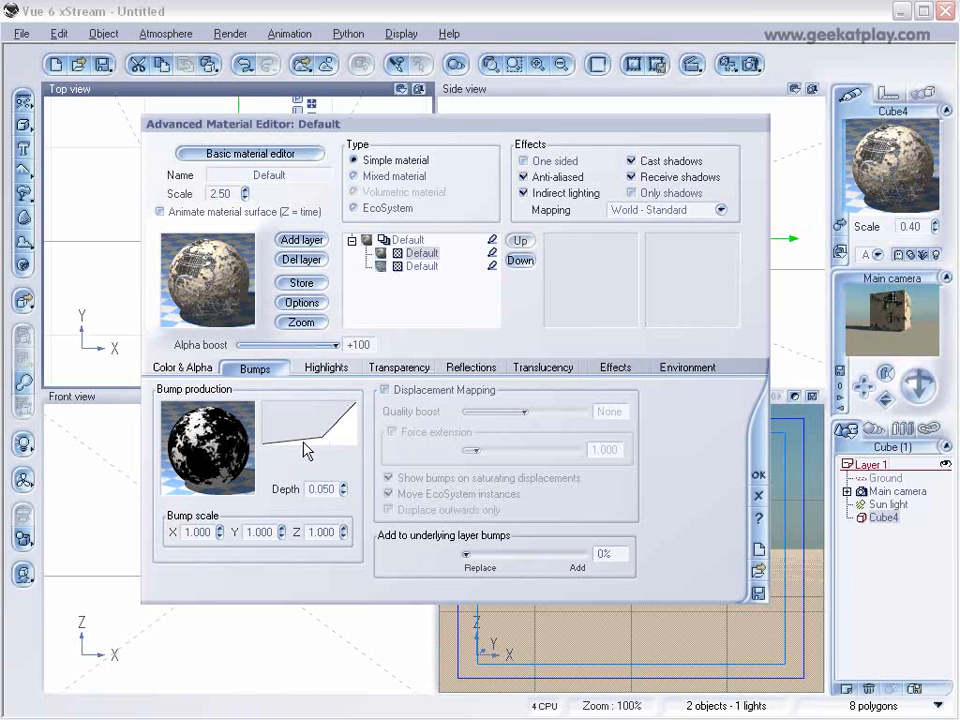
pyautogui.click(342, 490)
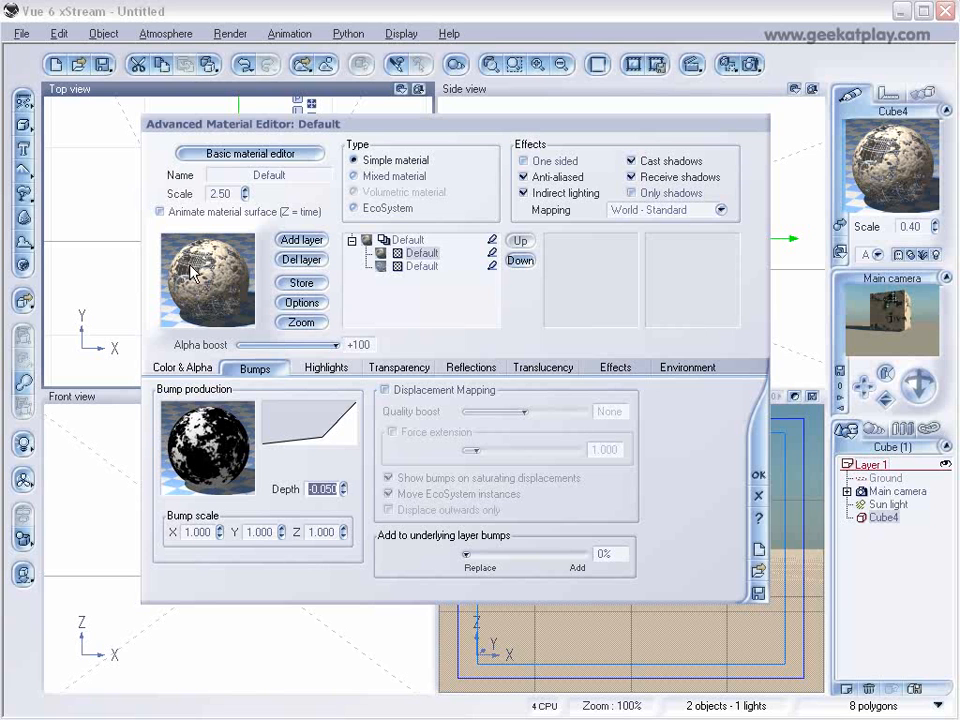
# Replace the upper layer's color map with Stone gray from the Rocks and Grass collection.
pyautogui.click(184, 368)
pyautogui.rightClick(400, 467)
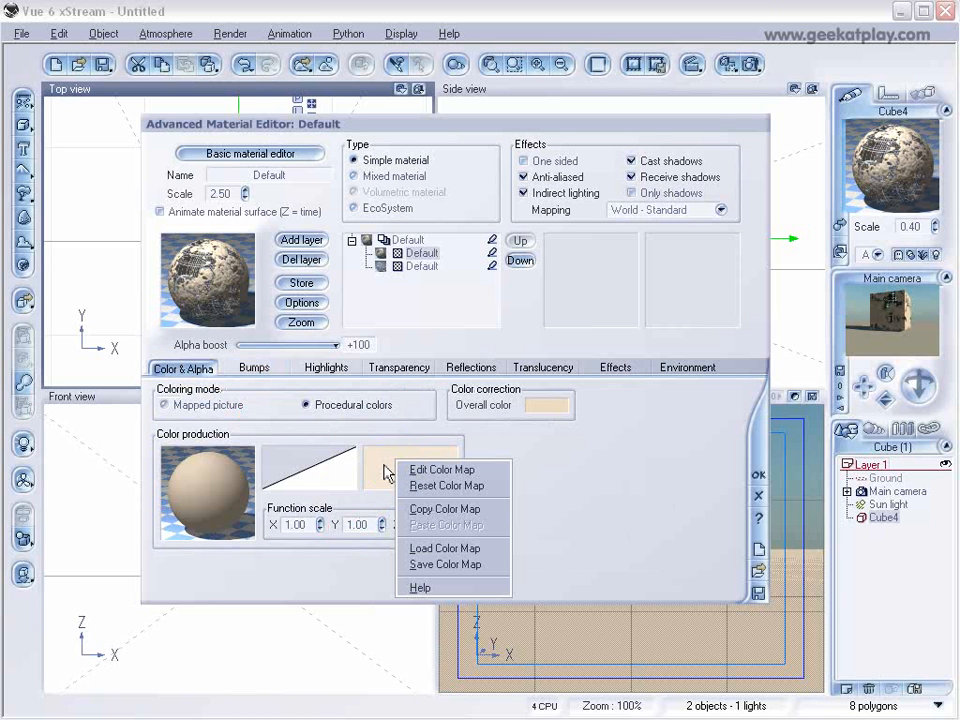
pyautogui.click(402, 469)
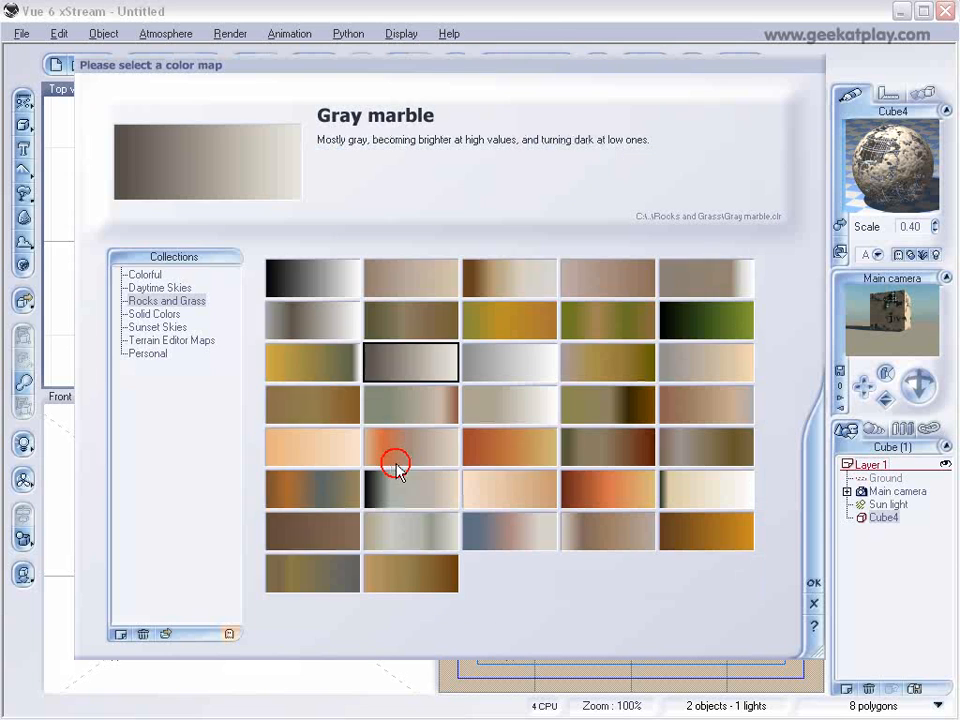
pyautogui.click(297, 326)
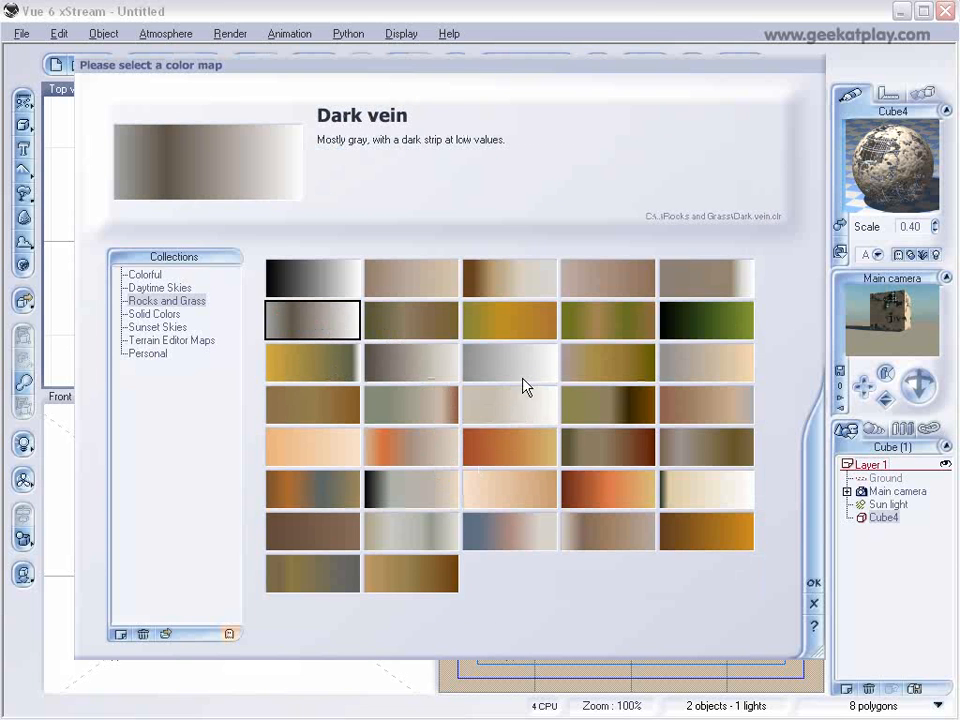
pyautogui.click(422, 527)
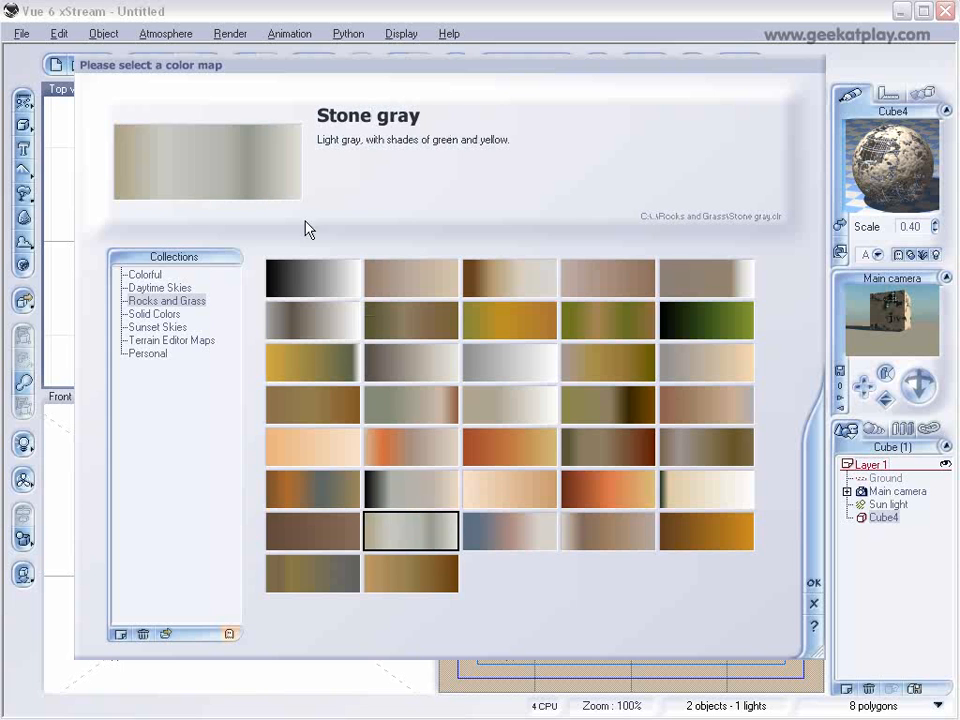
pyautogui.click(811, 586)
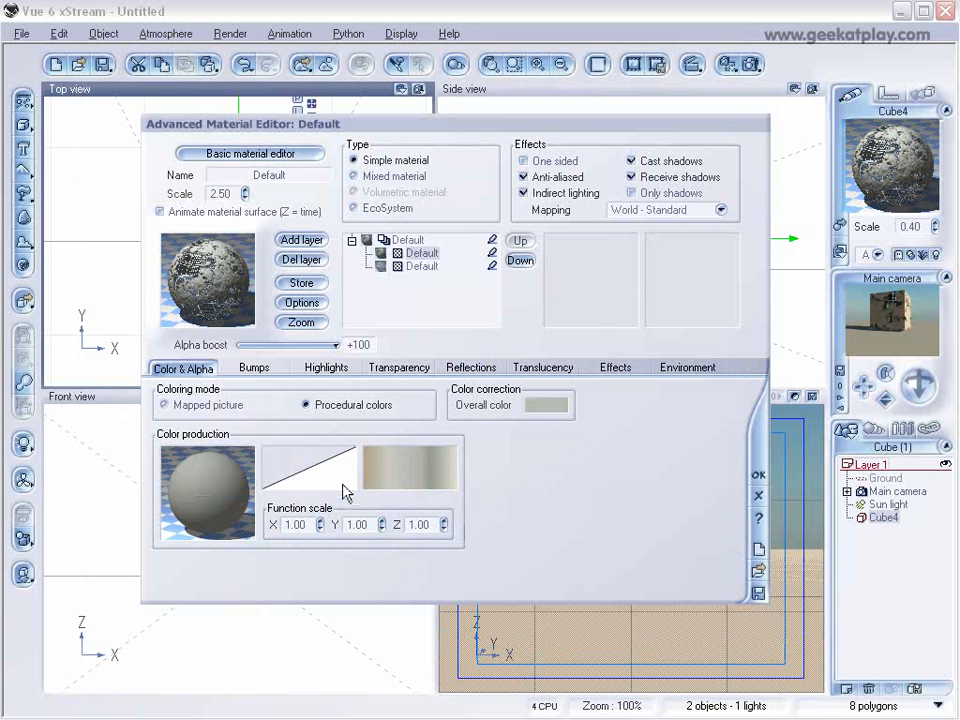
# In the upper layer's color function, move the color map node lower and delete the filter and constant nodes feeding it.
pyautogui.rightClick(258, 511)
pyautogui.click(262, 509)
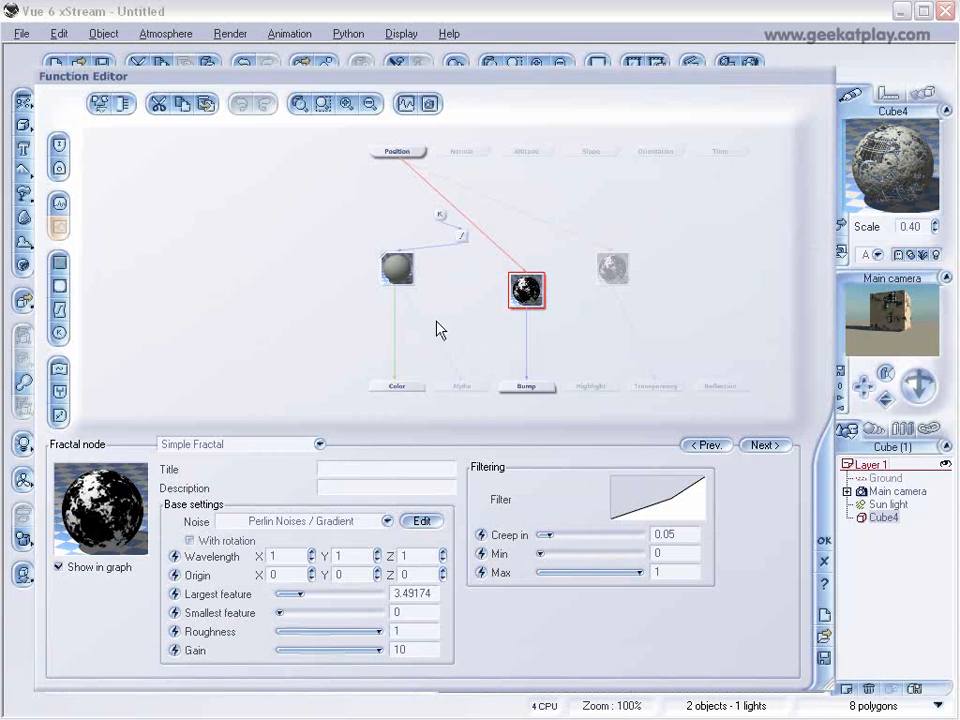
pyautogui.click(424, 313)
pyautogui.click(462, 236)
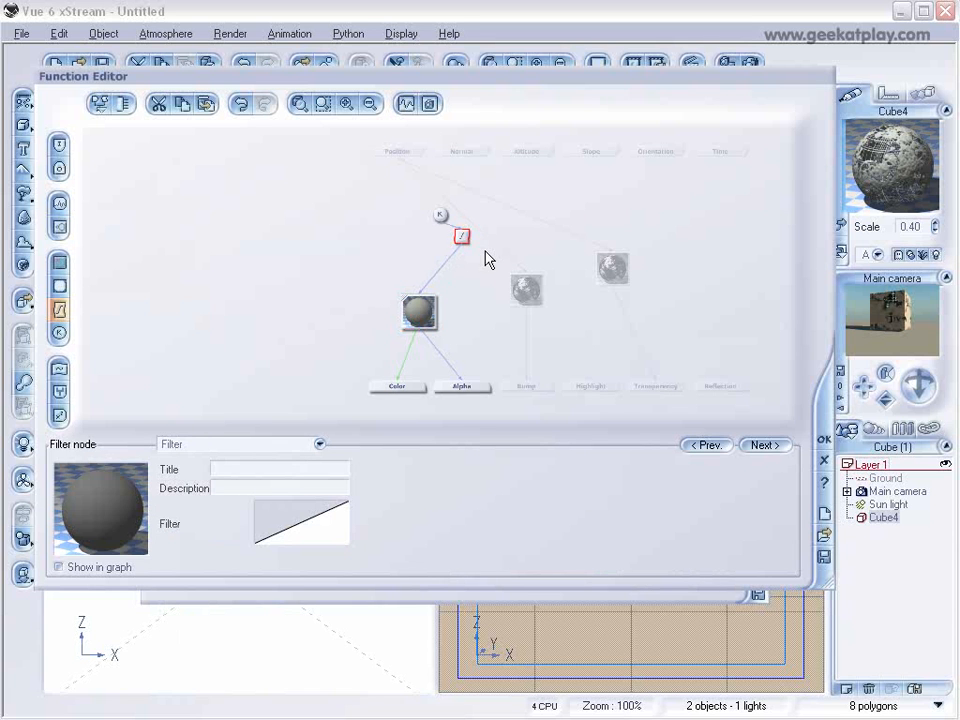
pyautogui.press('Delete')
pyautogui.click(440, 214)
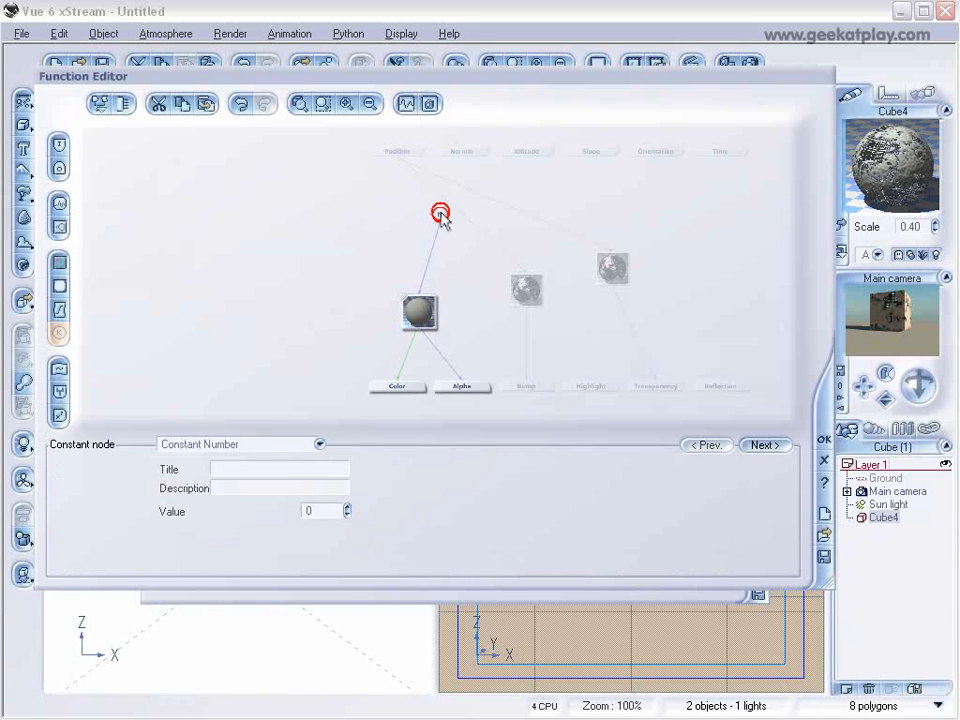
pyautogui.press('Delete')
# Paste another copy of the fractal node above the color map node and link it from Position into the color map.
pyautogui.click(428, 316)
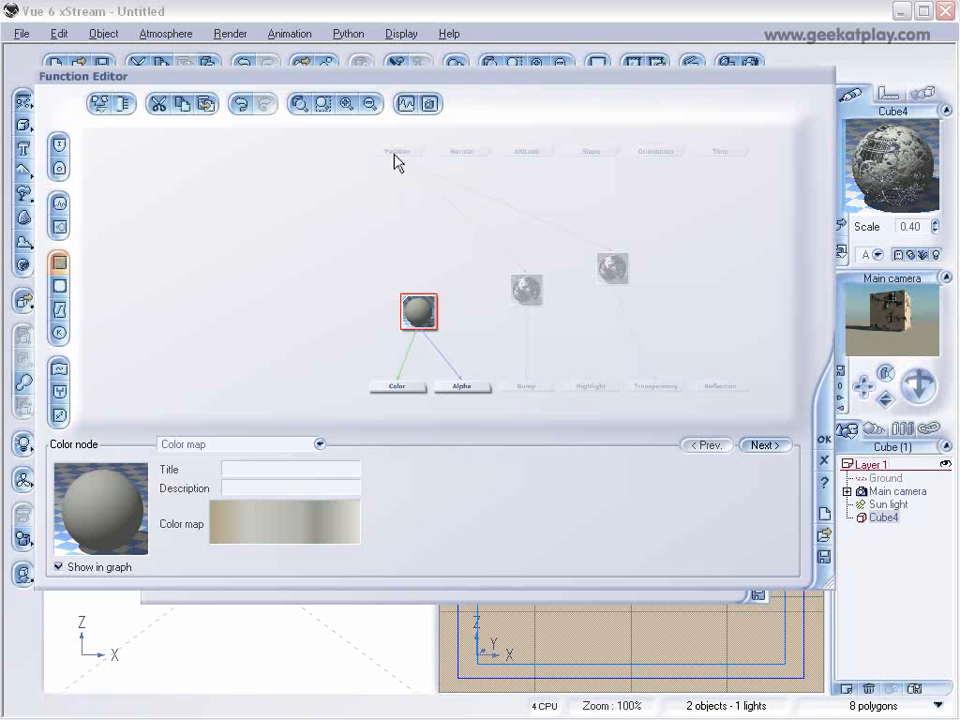
pyautogui.click(390, 207)
pyautogui.click(206, 107)
pyautogui.moveTo(393, 206); pyautogui.dragTo(397, 158)
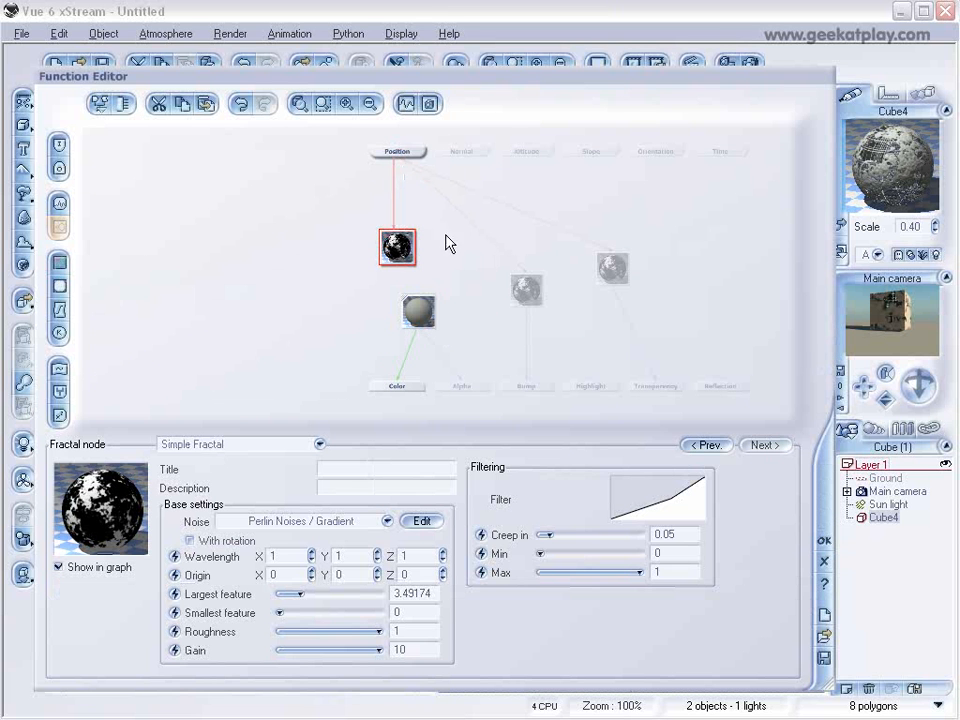
pyautogui.moveTo(419, 298); pyautogui.dragTo(396, 268)
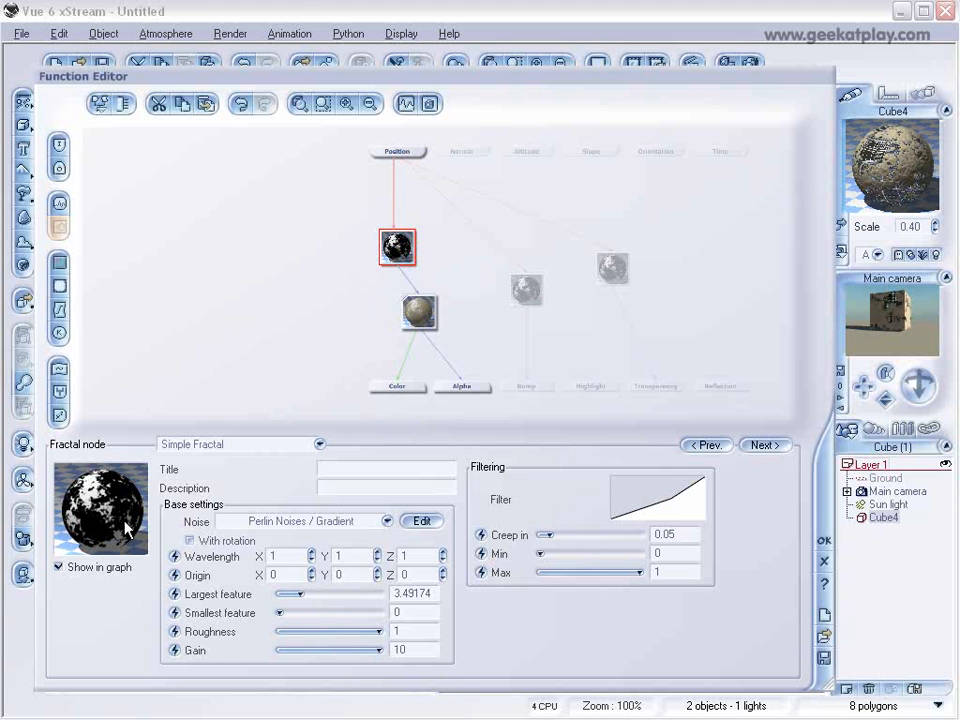
# Reduce the gain of the fractal node feeding the color map to about 3.1 and render a preview of the cube.
pyautogui.click(420, 305)
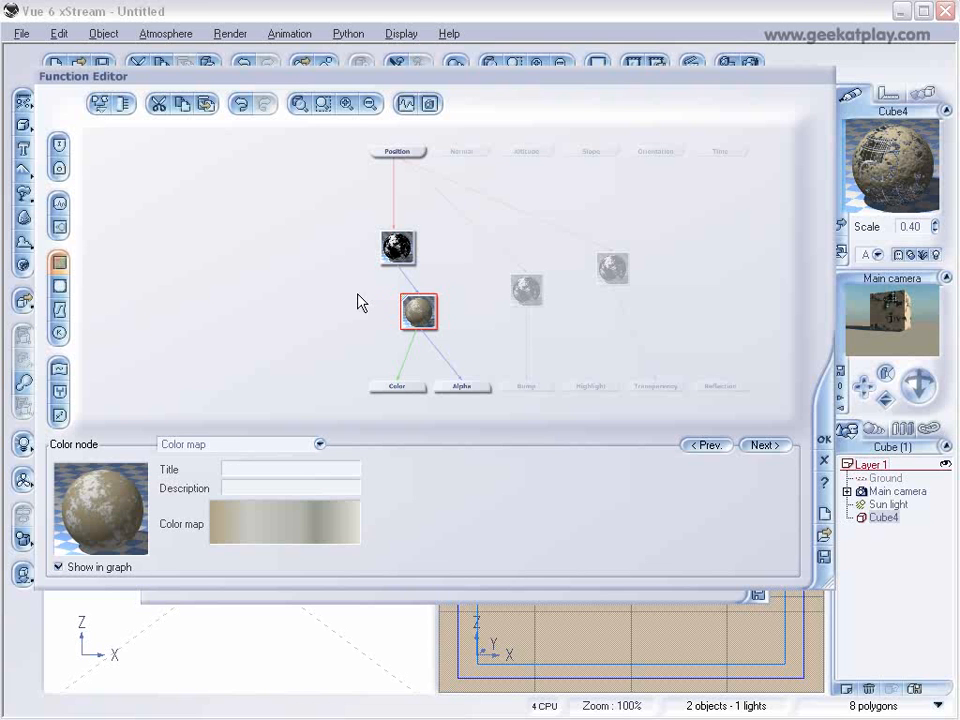
pyautogui.click(402, 257)
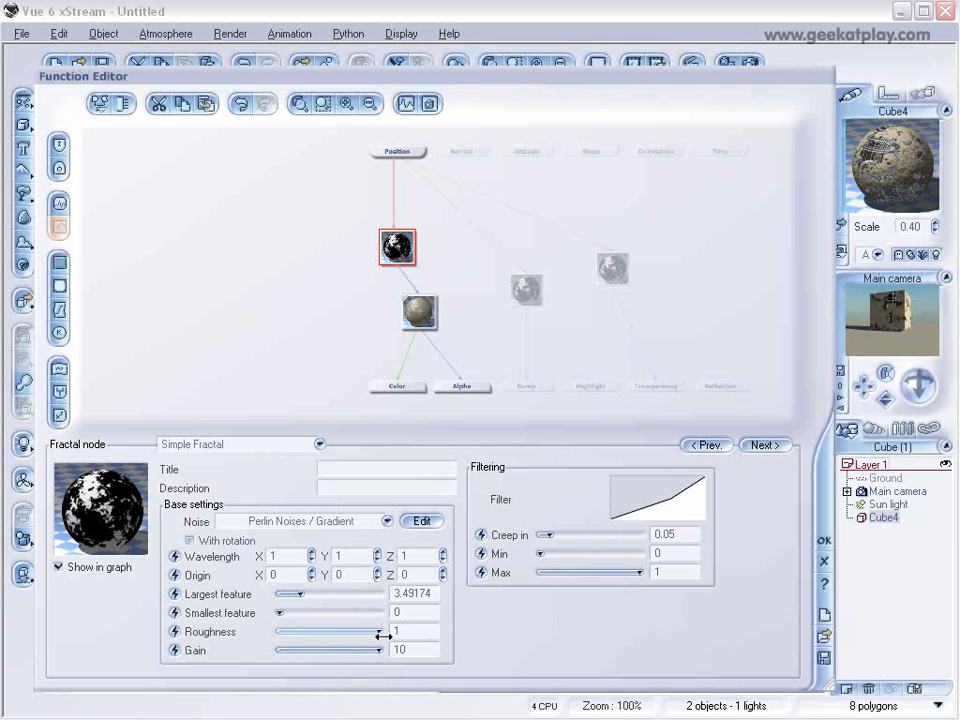
pyautogui.moveTo(377, 632); pyautogui.dragTo(355, 648)
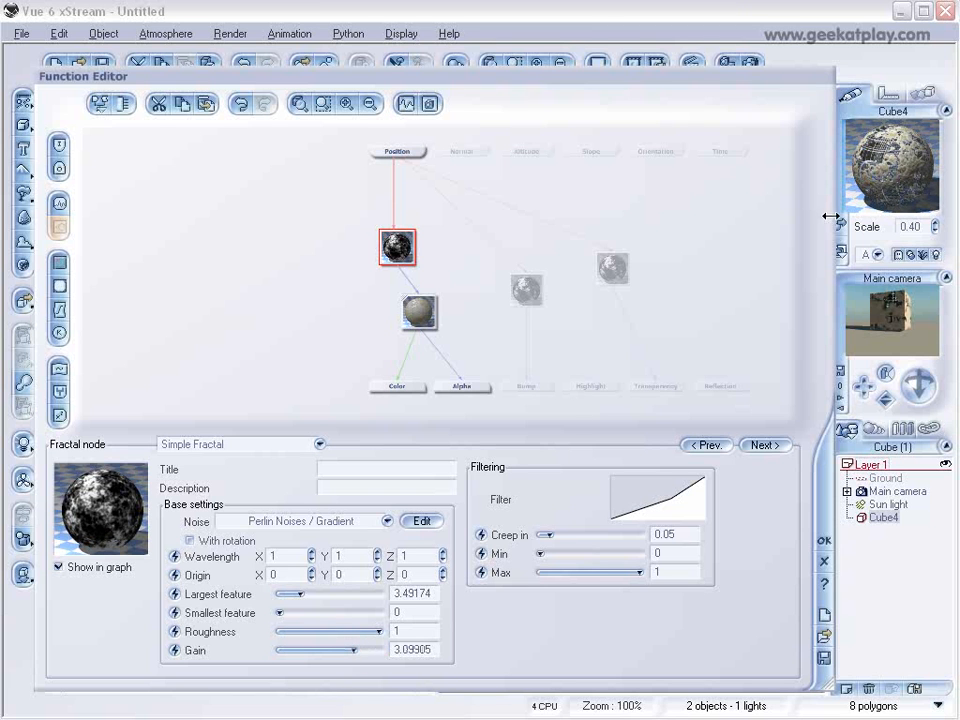
pyautogui.click(822, 542)
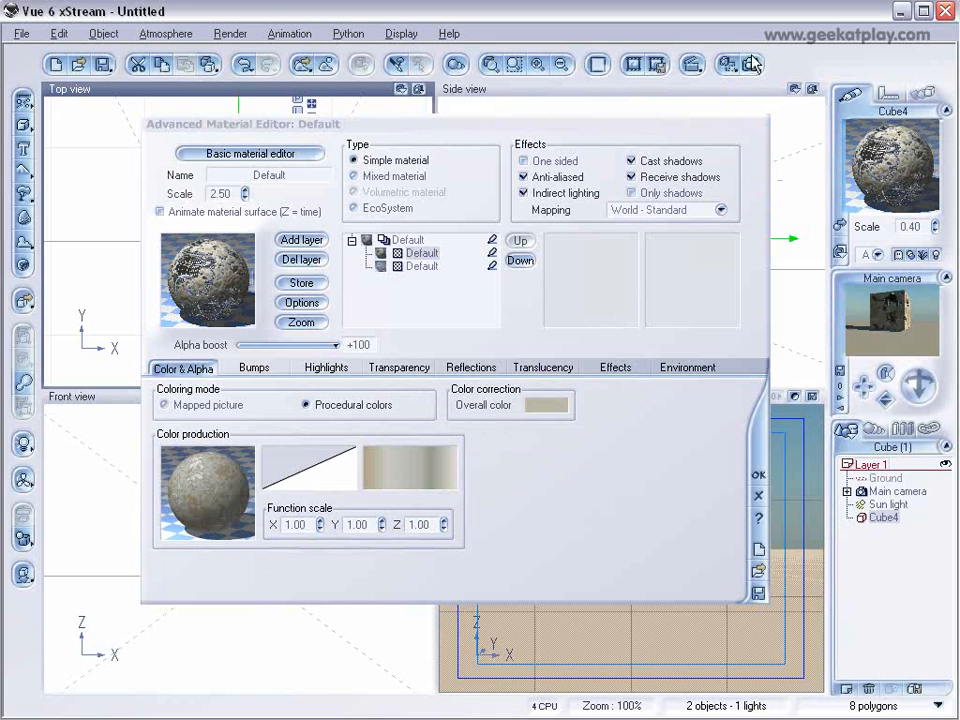
pyautogui.click(752, 64)
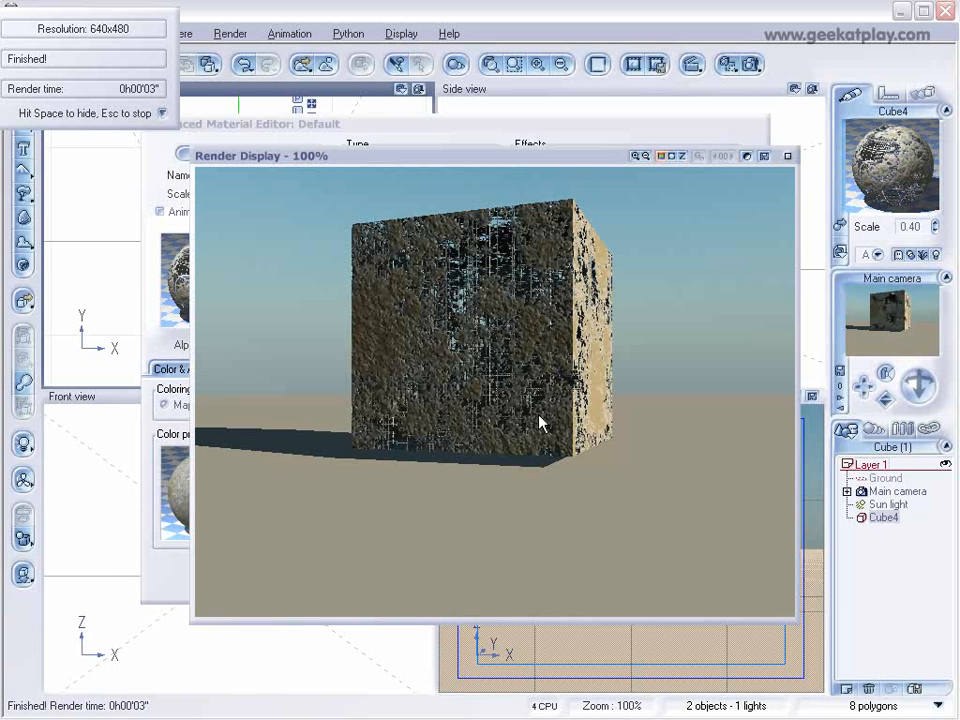
pyautogui.click(787, 156)
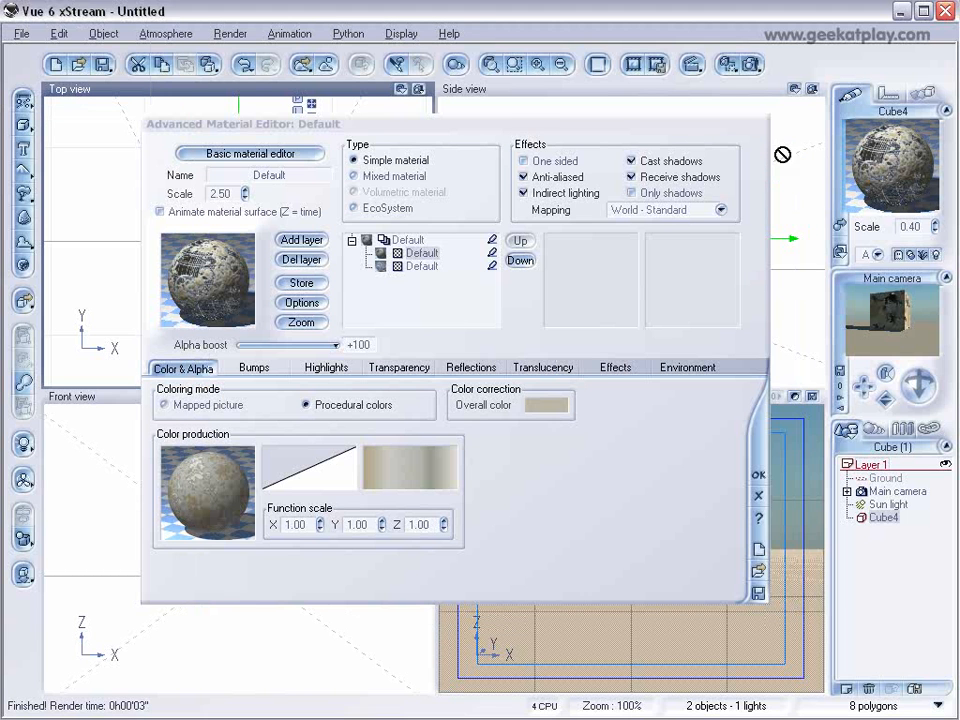
# Save the whole layered material in the tutorial folder as Wirewall with the title wirewall, and close the material editor.
pyautogui.click(408, 241)
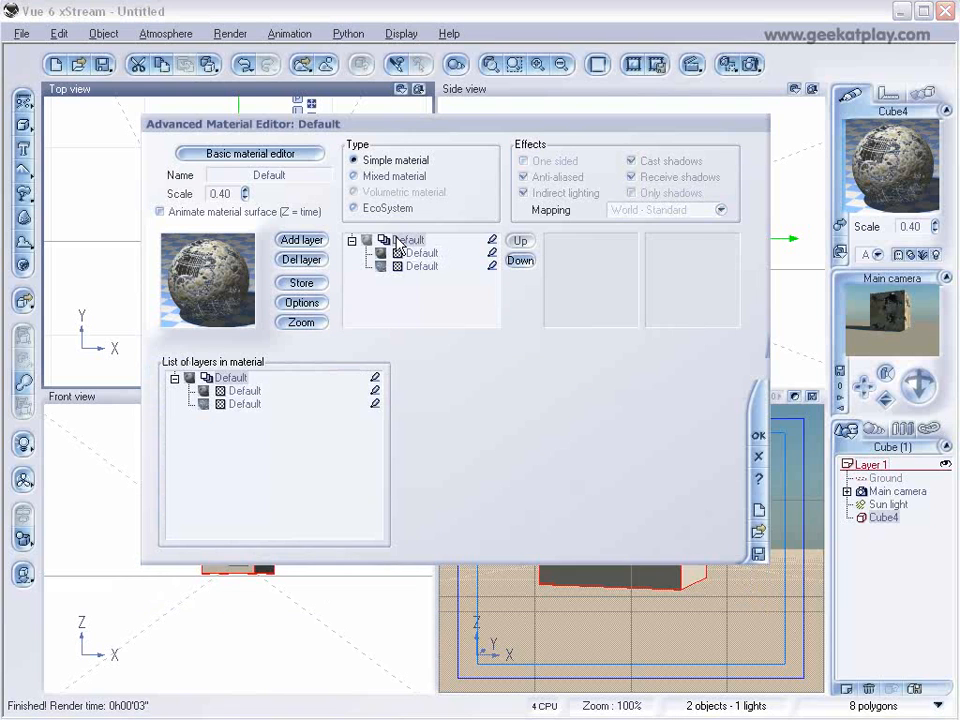
pyautogui.click(757, 555)
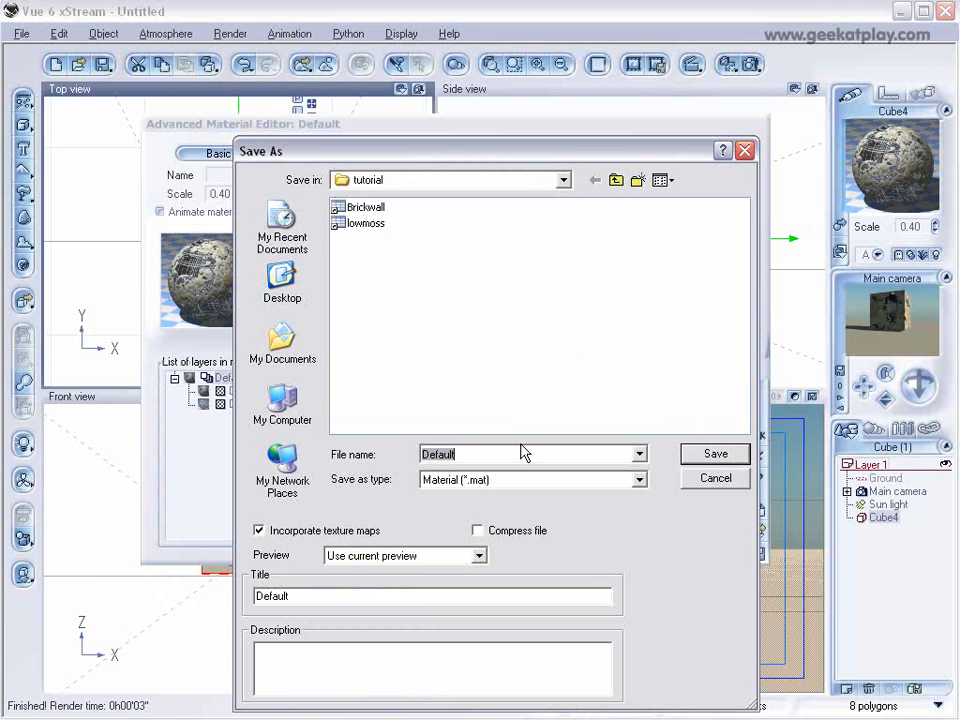
pyautogui.write('Wirewall')
pyautogui.doubleClick(308, 596)
pyautogui.write('wirewall')
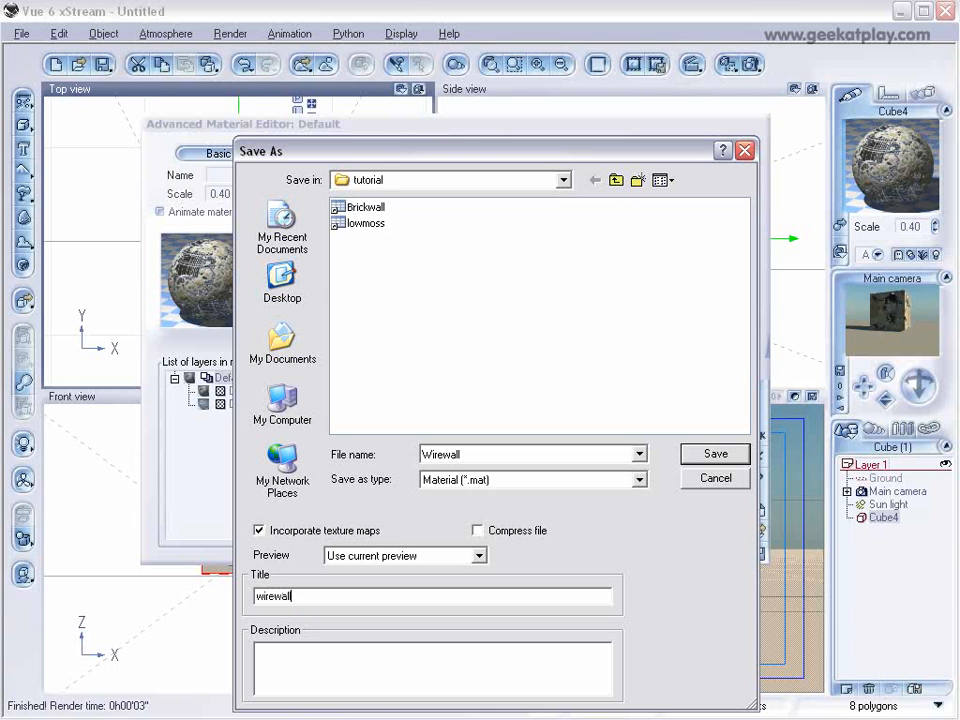
pyautogui.click(701, 461)
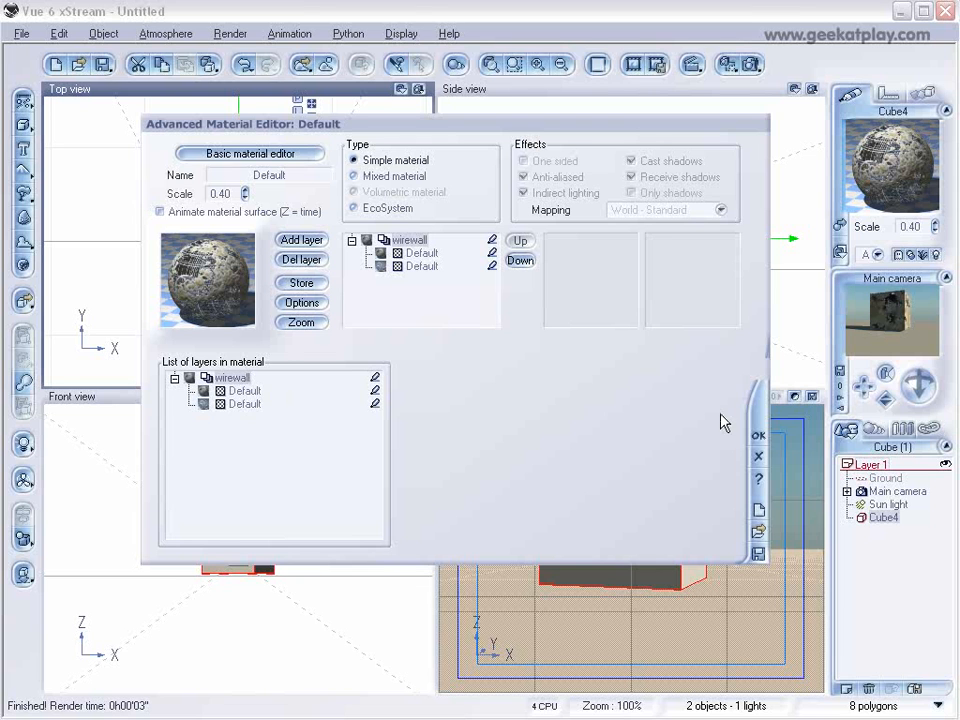
pyautogui.click(759, 436)
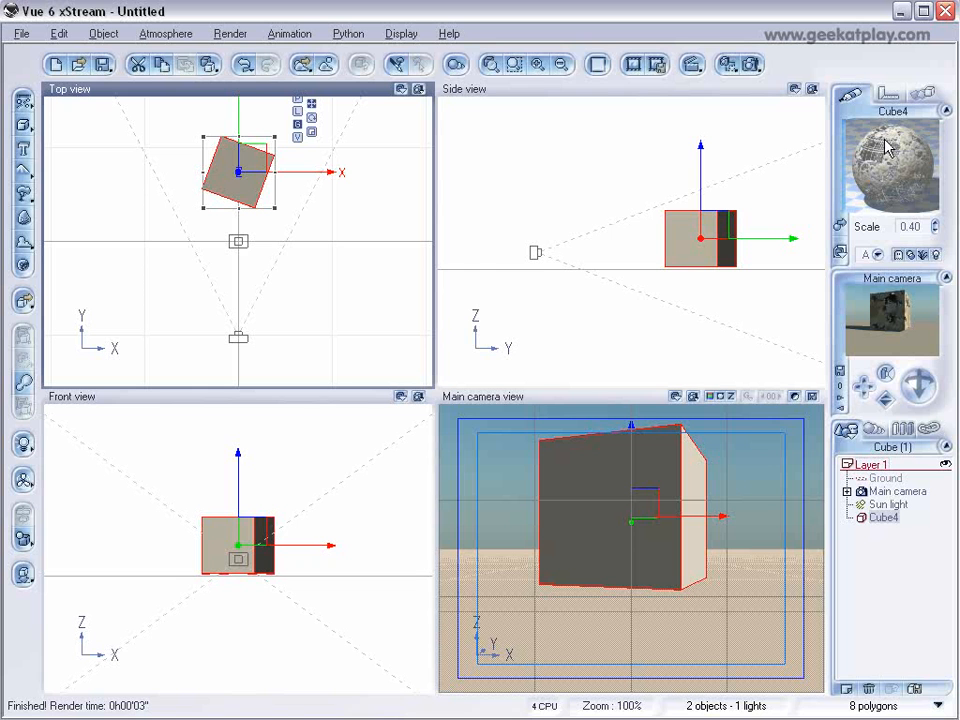
# Assign the Default material from the Rocks collection to the cube and open it for advanced editing.
pyautogui.click(840, 227)
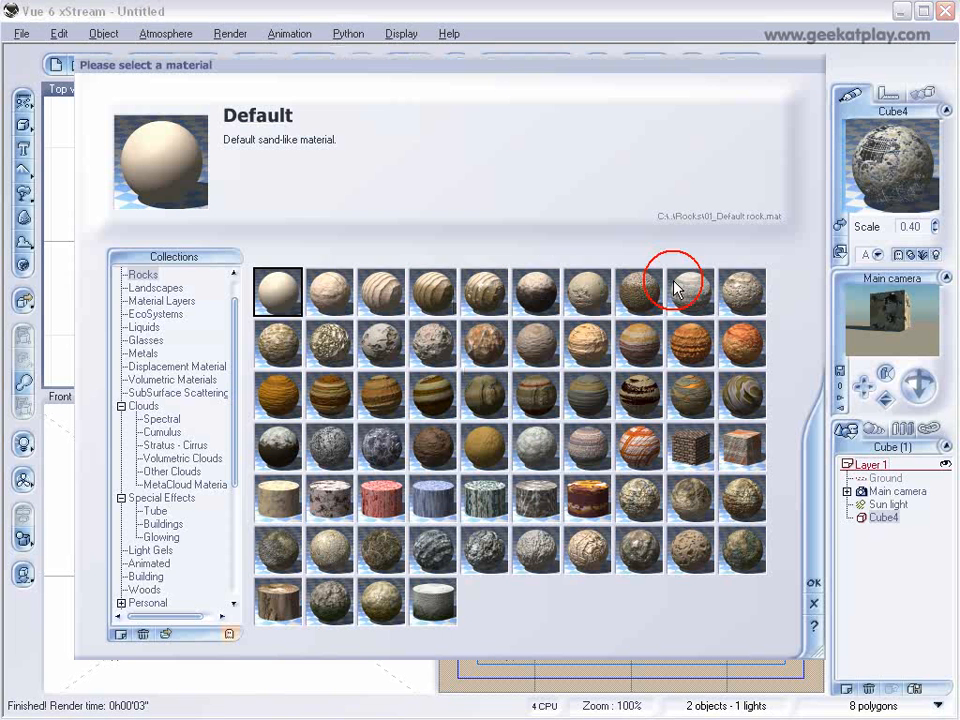
pyautogui.click(816, 583)
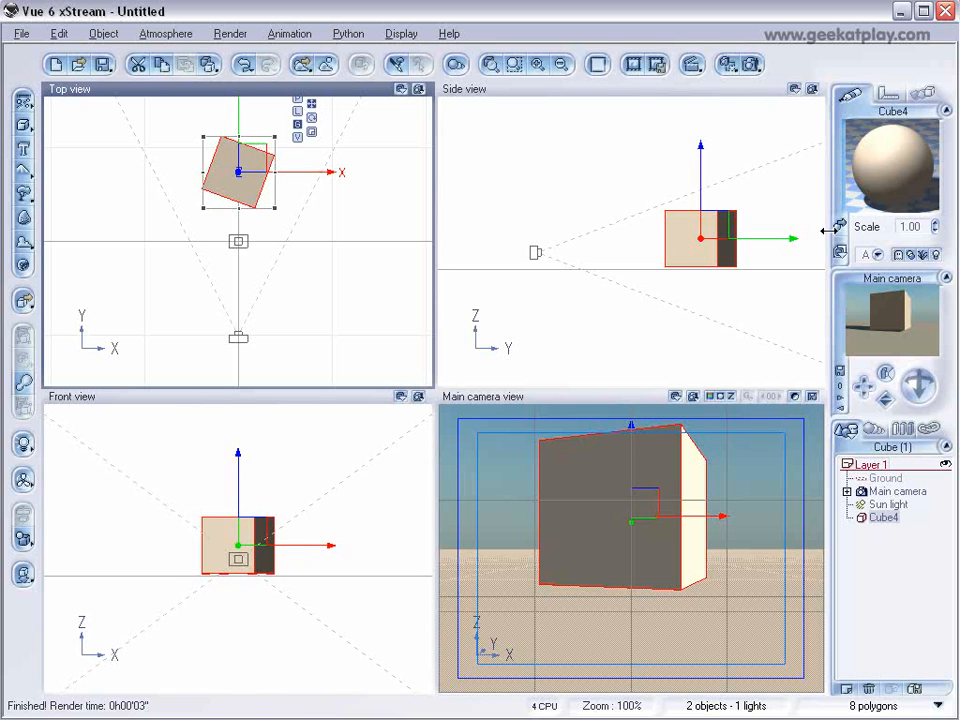
pyautogui.doubleClick(879, 167)
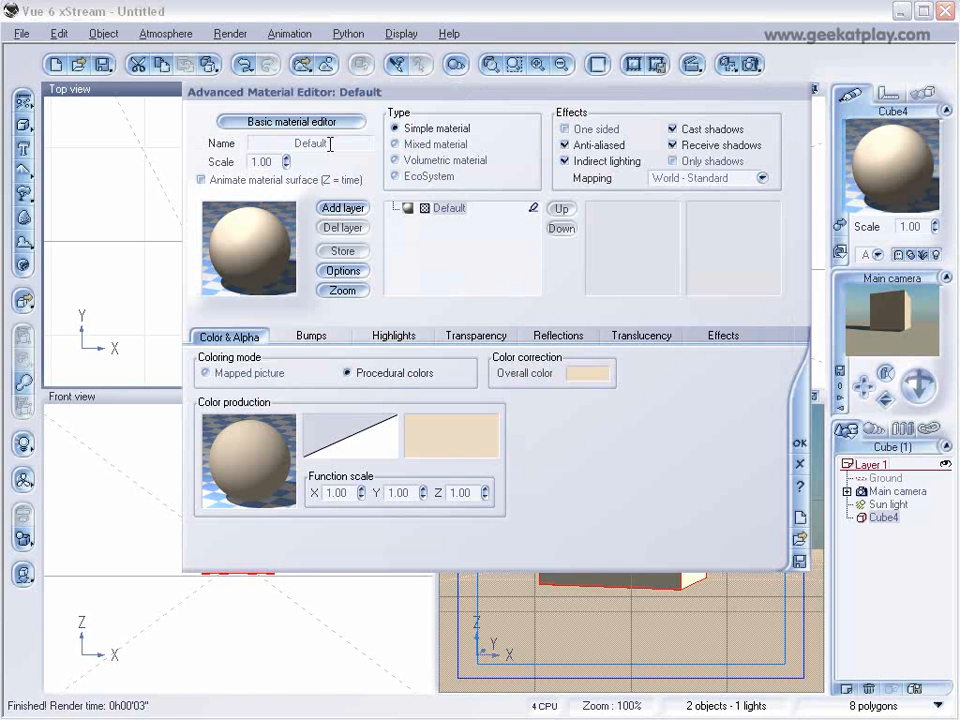
pyautogui.moveTo(367, 93); pyautogui.dragTo(348, 121)
# Add a pale greenish-gray keycolor at about -0.97 near the start of the material's color map.
pyautogui.rightClick(444, 465)
pyautogui.click(472, 475)
pyautogui.doubleClick(357, 331)
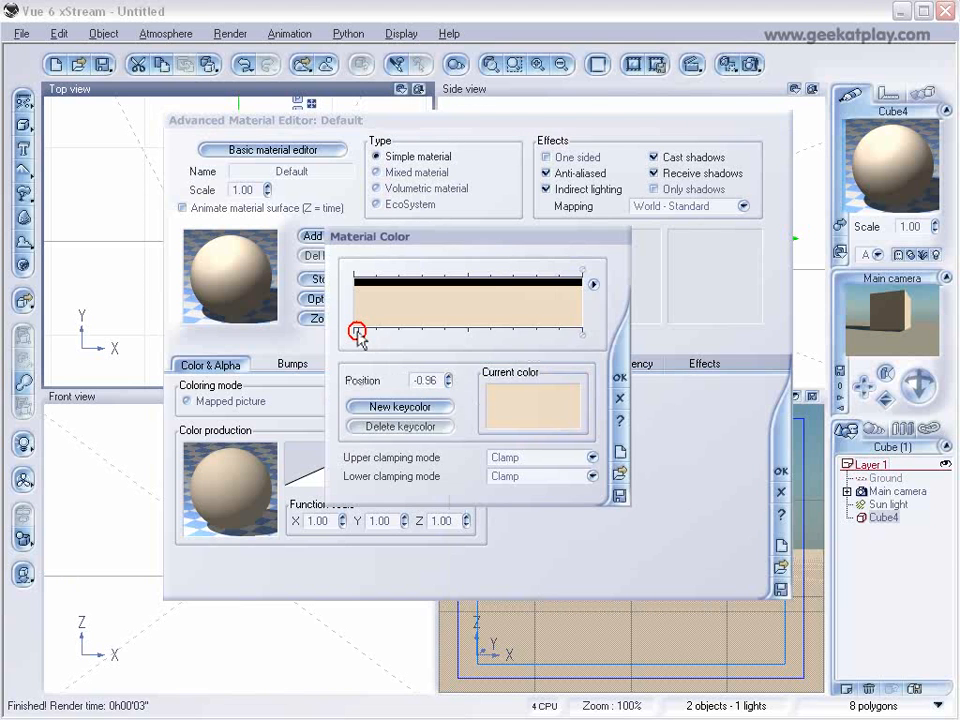
pyautogui.moveTo(481, 249)
pyautogui.mouseDown()
pyautogui.moveTo(483, 223)
pyautogui.moveTo(500, 311)
pyautogui.mouseUp()
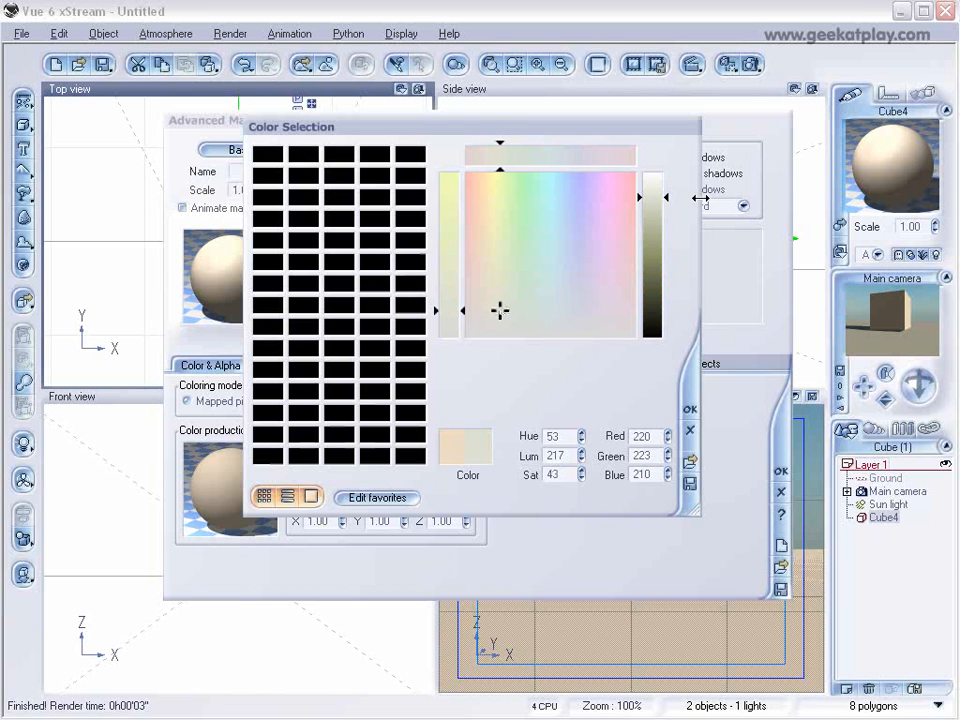
pyautogui.click(656, 206)
pyautogui.click(687, 410)
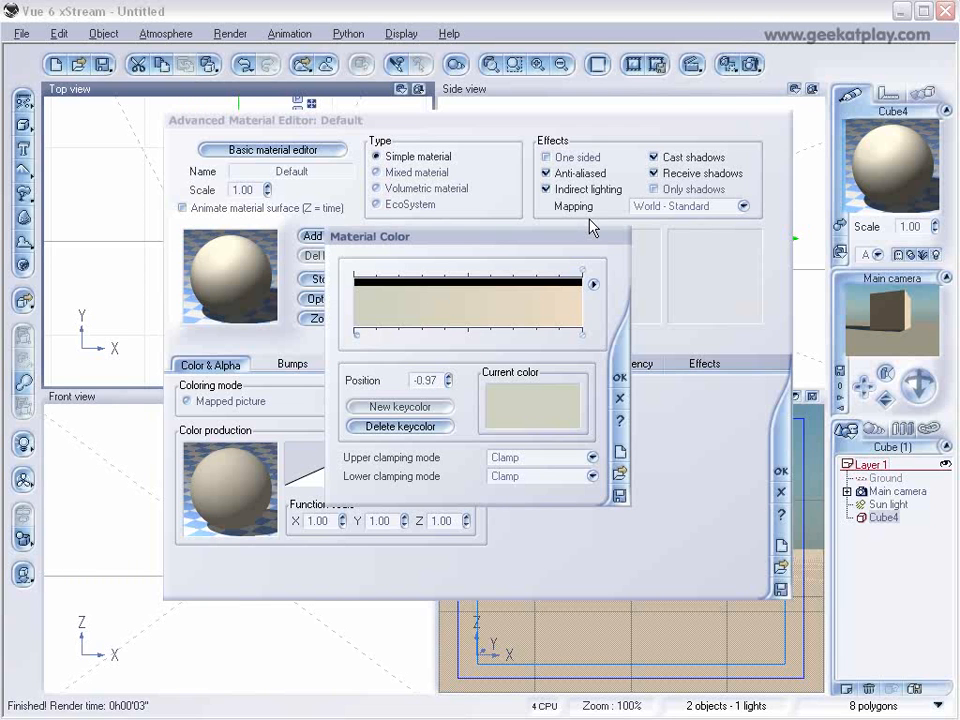
# Add a bluish-gray keycolor at position 0.00 in the middle of the color map and accept the map.
pyautogui.click(466, 333)
pyautogui.click(471, 331)
pyautogui.moveTo(493, 277); pyautogui.dragTo(559, 324)
pyautogui.moveTo(653, 206); pyautogui.dragTo(655, 214)
pyautogui.click(690, 410)
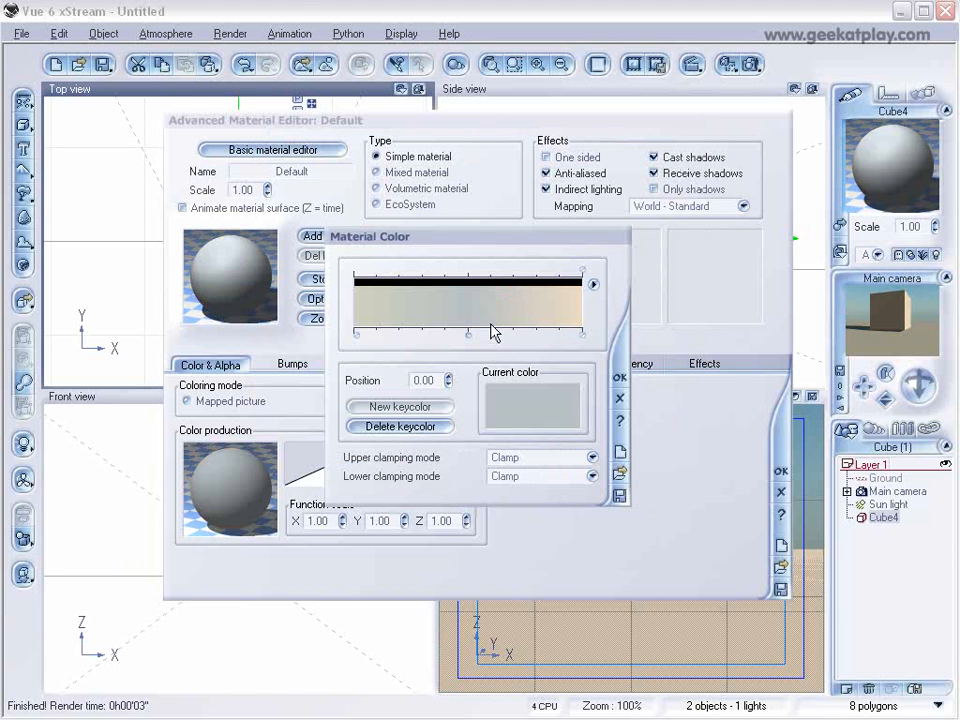
pyautogui.click(619, 378)
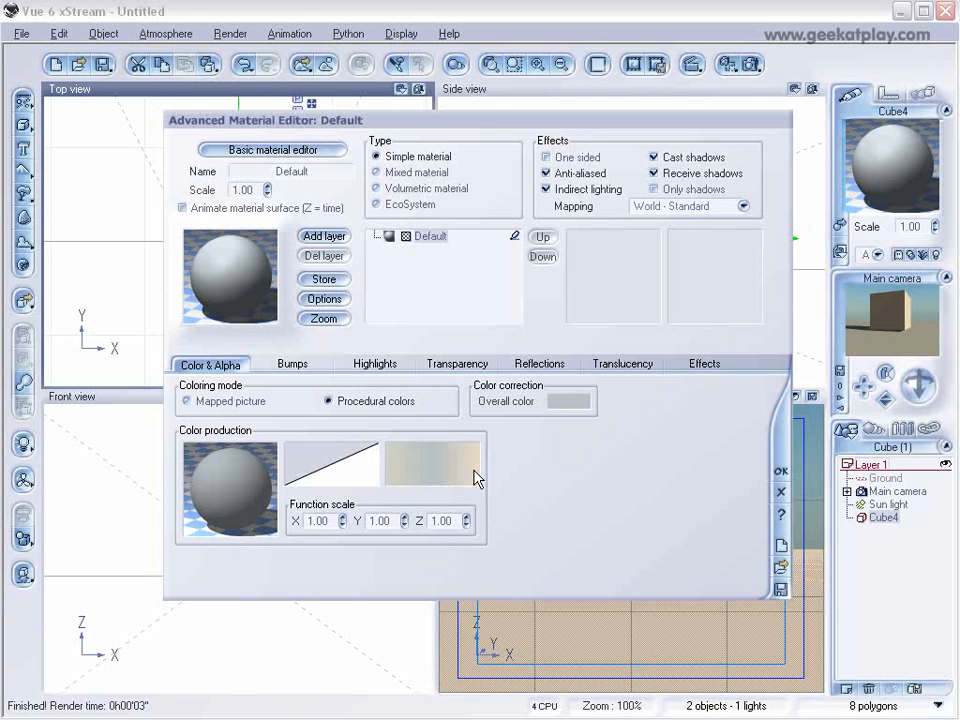
# In the material's color function, delete the nodes feeding the color map node and move that node lower.
pyautogui.rightClick(243, 478)
pyautogui.click(288, 489)
pyautogui.moveTo(462, 323); pyautogui.dragTo(426, 280)
pyautogui.press('Delete')
pyautogui.click(440, 259)
pyautogui.press('Delete')
pyautogui.moveTo(466, 360); pyautogui.dragTo(424, 315)
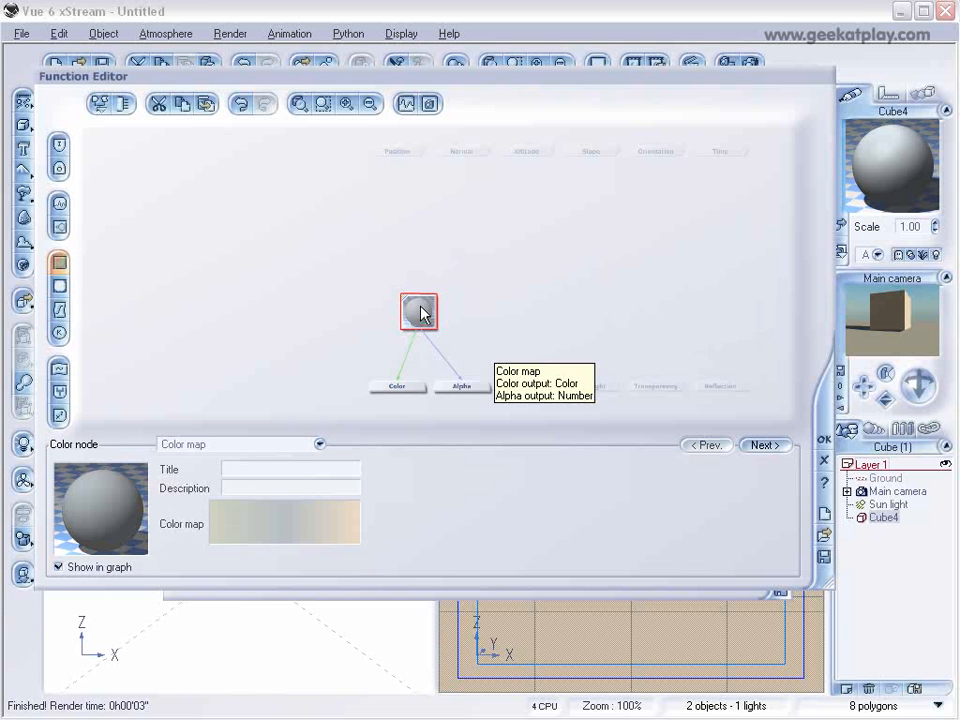
# Add a Simple Fractal node above the color map node, link it into the color map, and set its roughness to about 0.69.
pyautogui.click(415, 249)
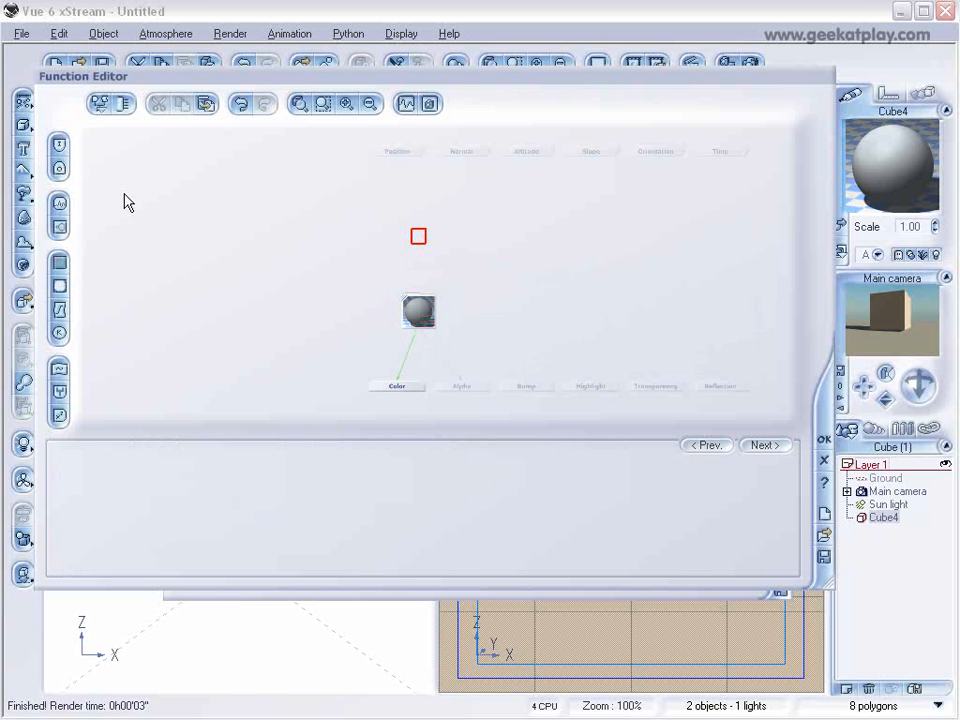
pyautogui.click(59, 229)
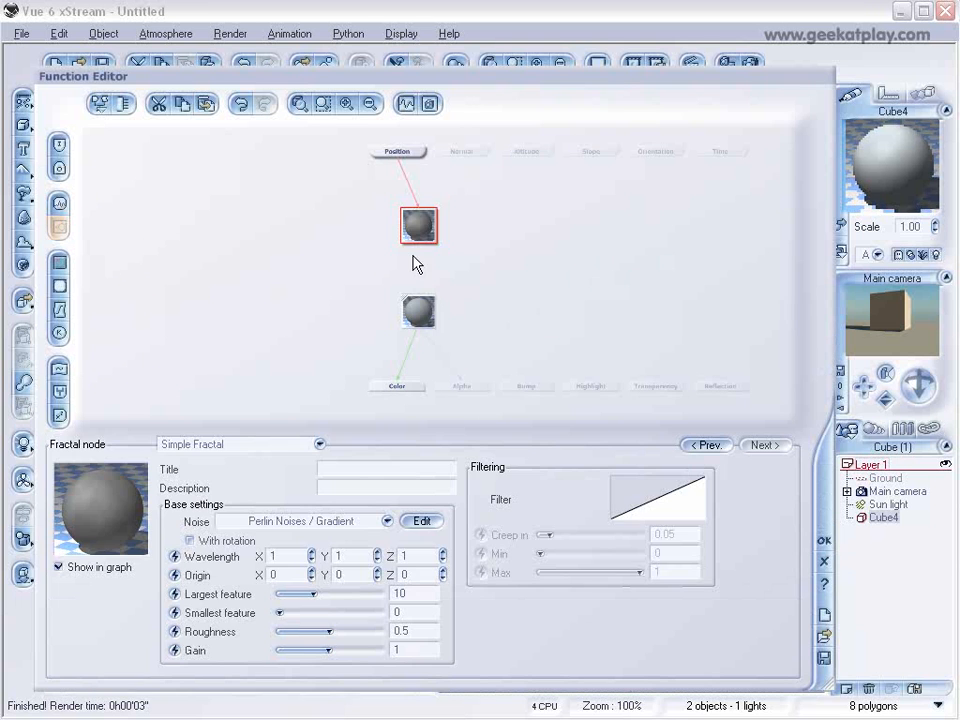
pyautogui.click(418, 306)
pyautogui.moveTo(422, 292); pyautogui.dragTo(422, 236)
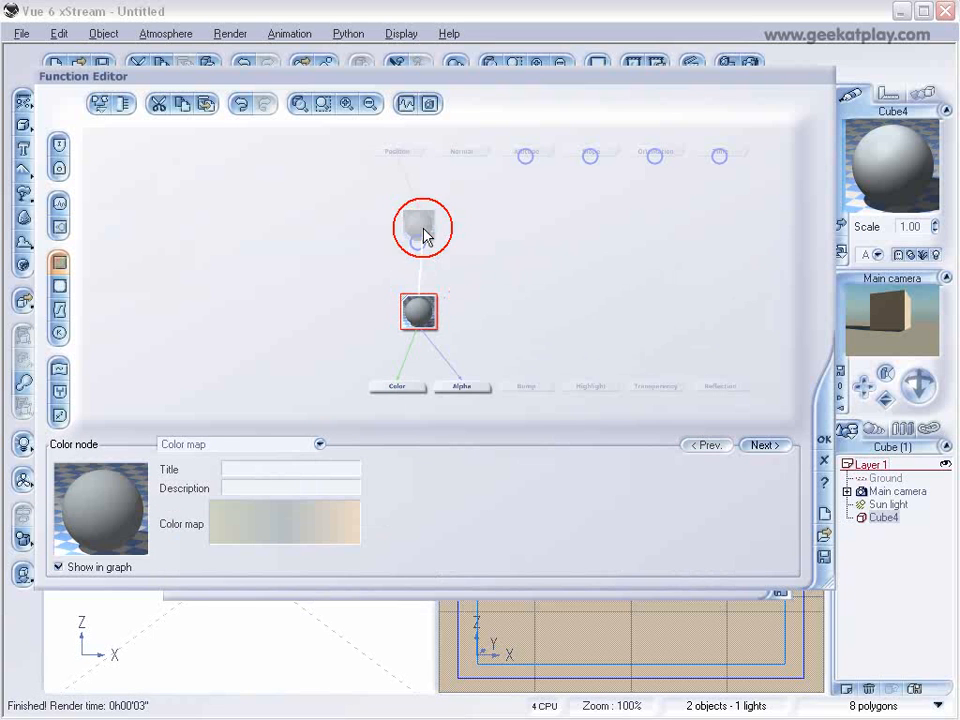
pyautogui.click(421, 222)
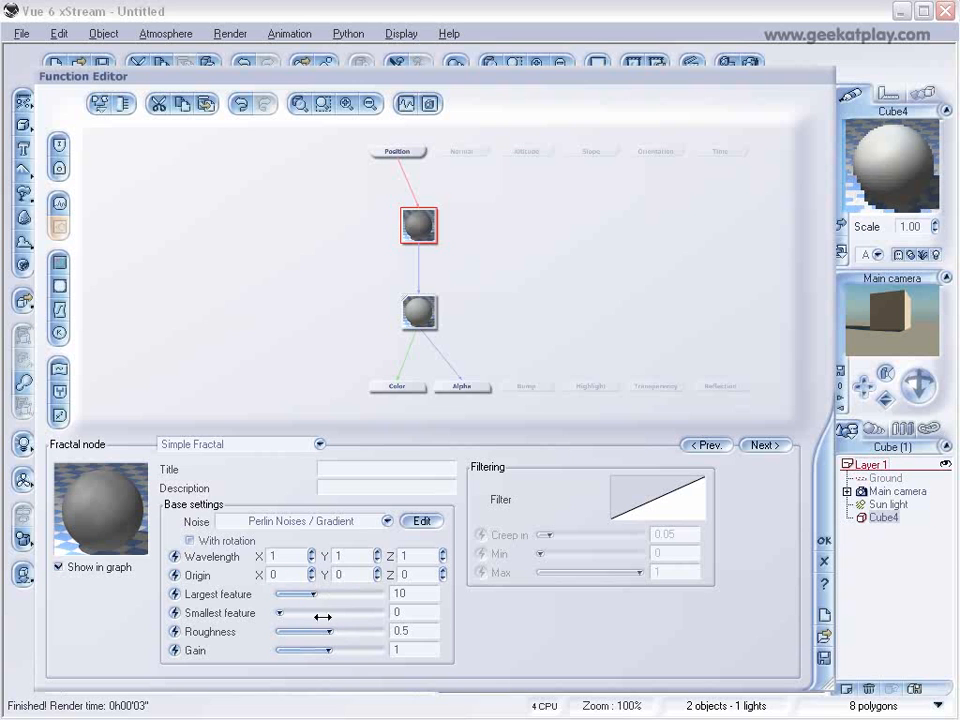
pyautogui.moveTo(329, 631); pyautogui.dragTo(350, 631)
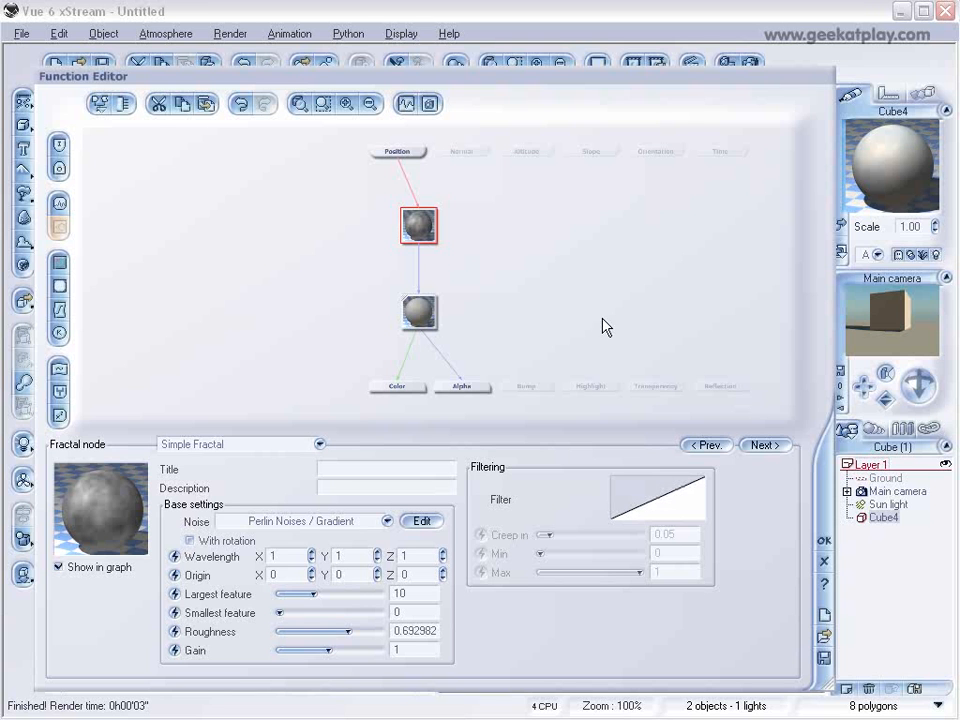
# Add a fractal node driving the Bump output, set its largest feature to about 0.41, and accept the function.
pyautogui.click(527, 386)
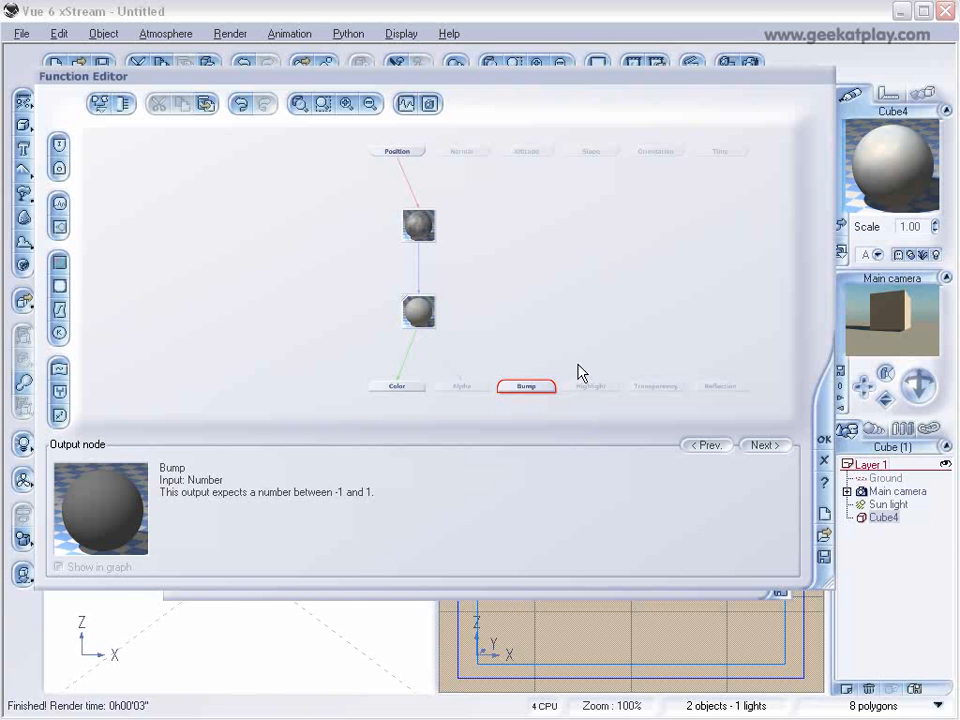
pyautogui.click(59, 227)
pyautogui.moveTo(542, 364); pyautogui.dragTo(540, 290)
pyautogui.moveTo(313, 594); pyautogui.dragTo(283, 594)
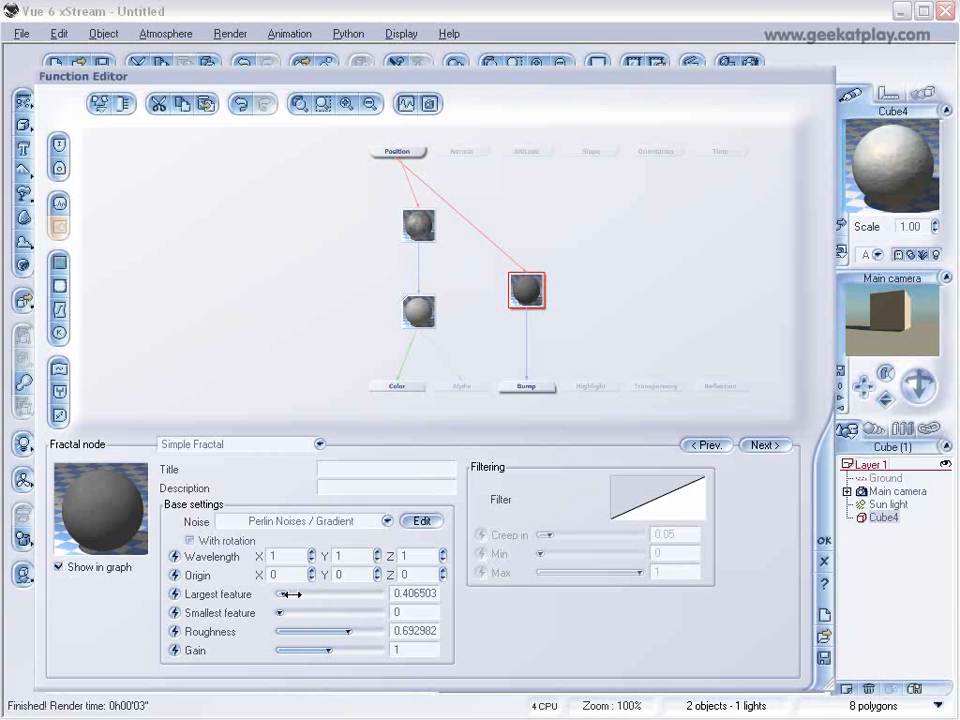
pyautogui.click(823, 540)
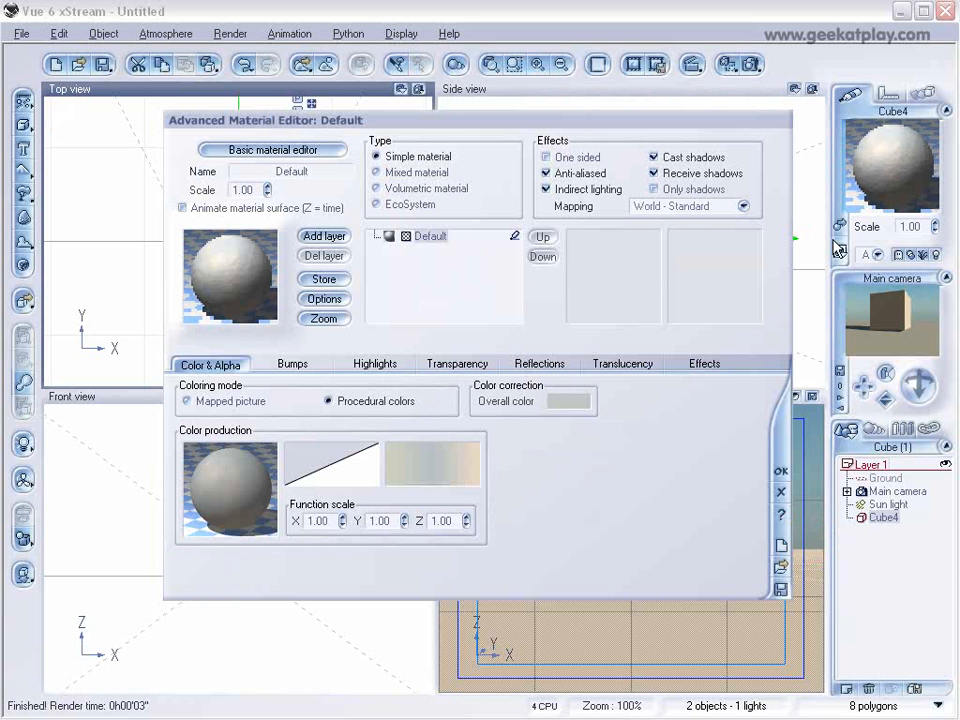
# Render a preview of the cube and set the material's bump depth to 0.250.
pyautogui.click(752, 66)
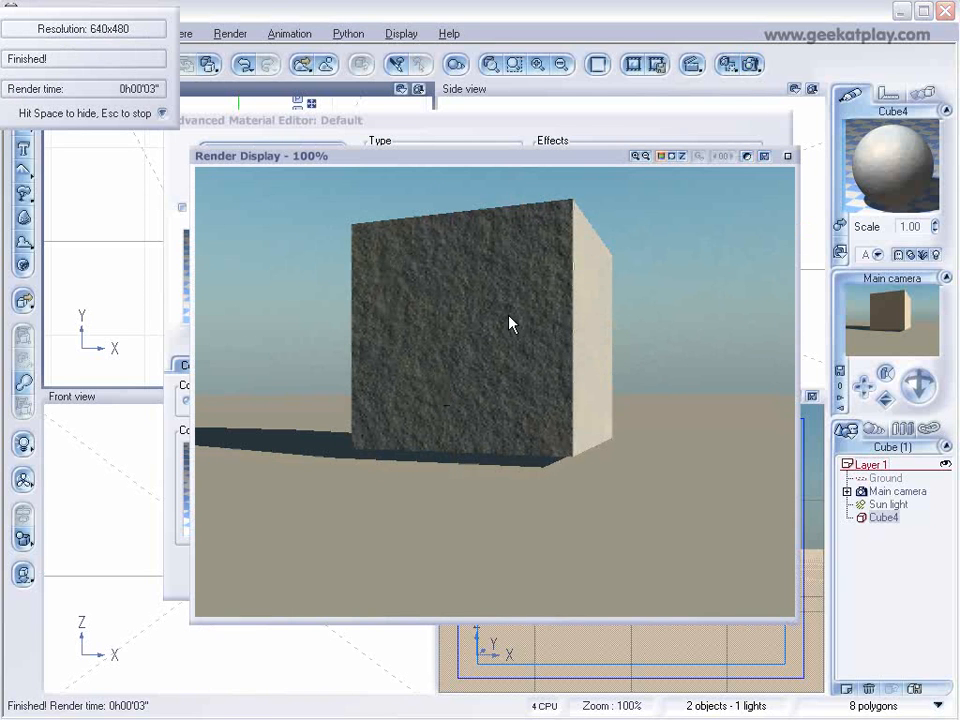
pyautogui.click(787, 156)
pyautogui.click(293, 376)
pyautogui.moveTo(365, 485); pyautogui.dragTo(365, 515)
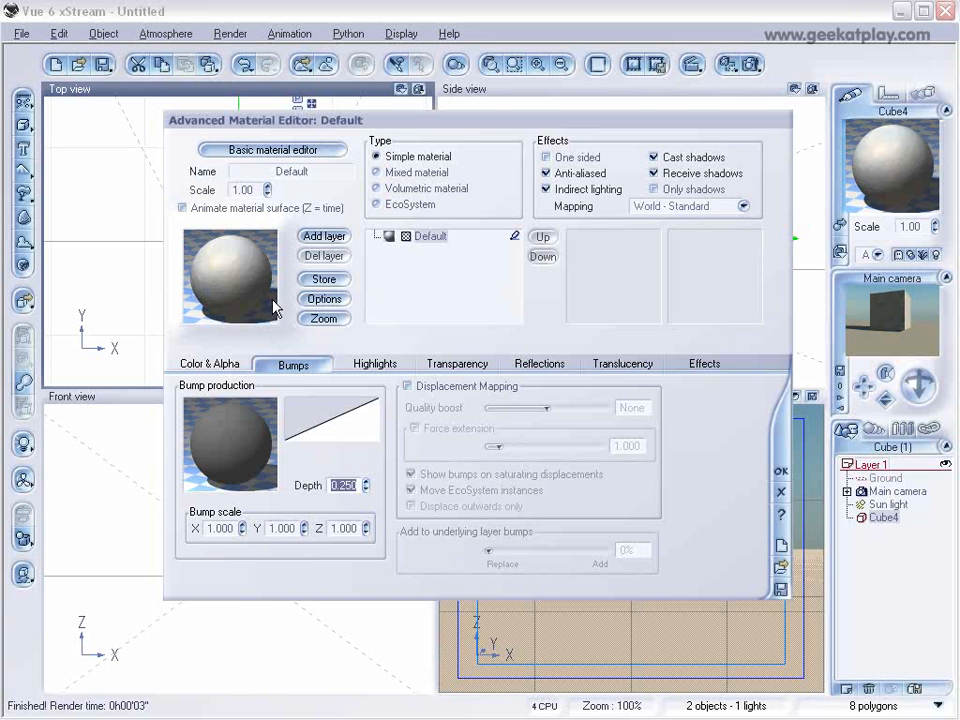
# Add a layer using the Default rock material on top of the existing layer and show its color settings.
pyautogui.click(335, 238)
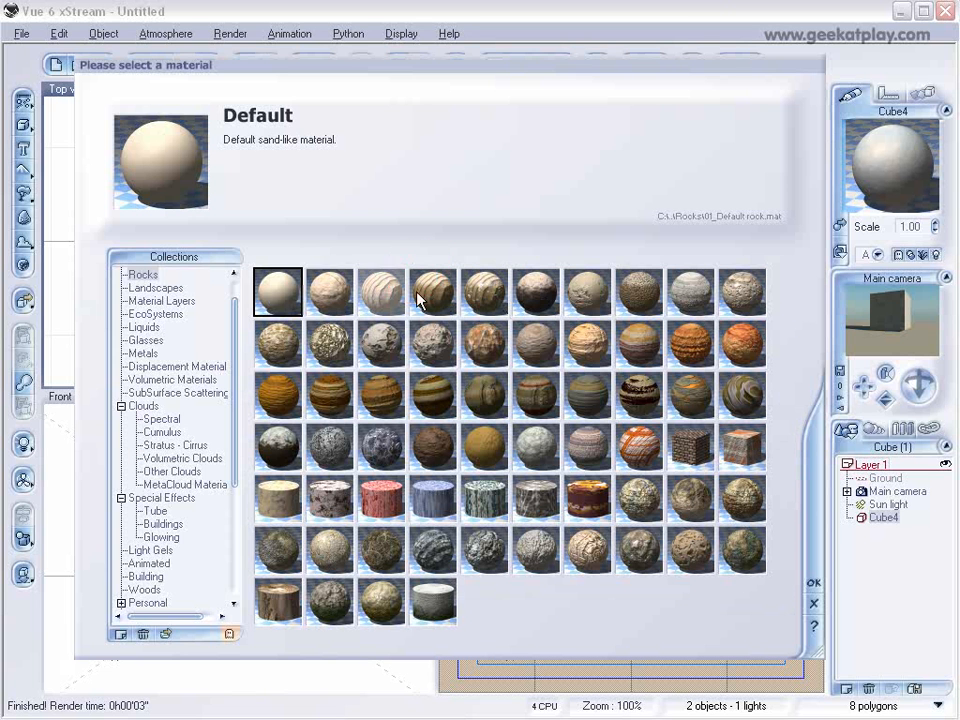
pyautogui.click(814, 587)
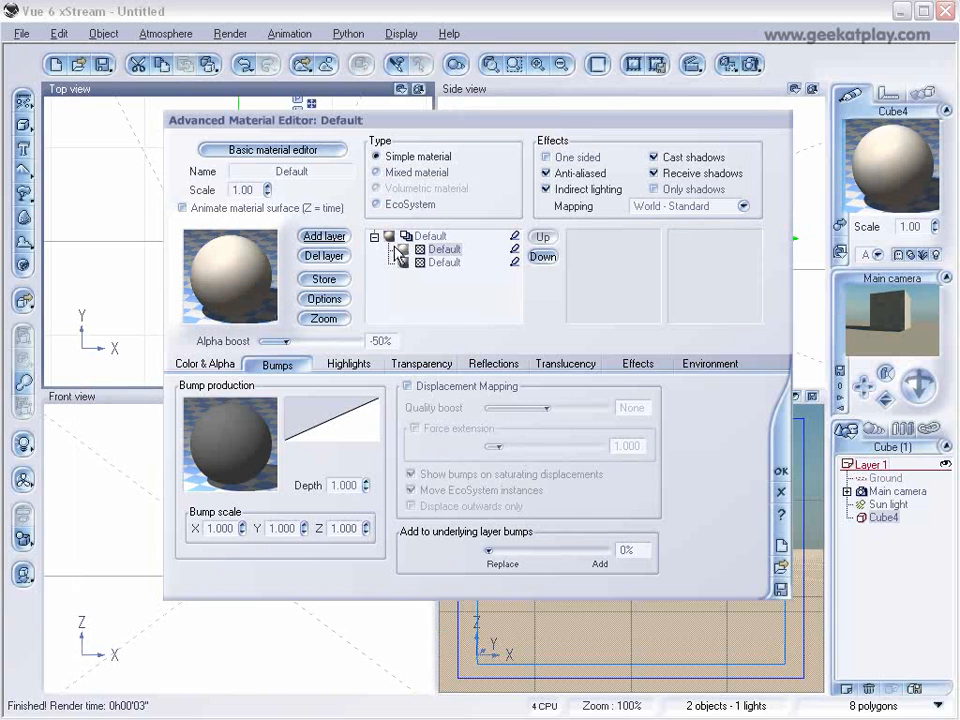
pyautogui.click(216, 364)
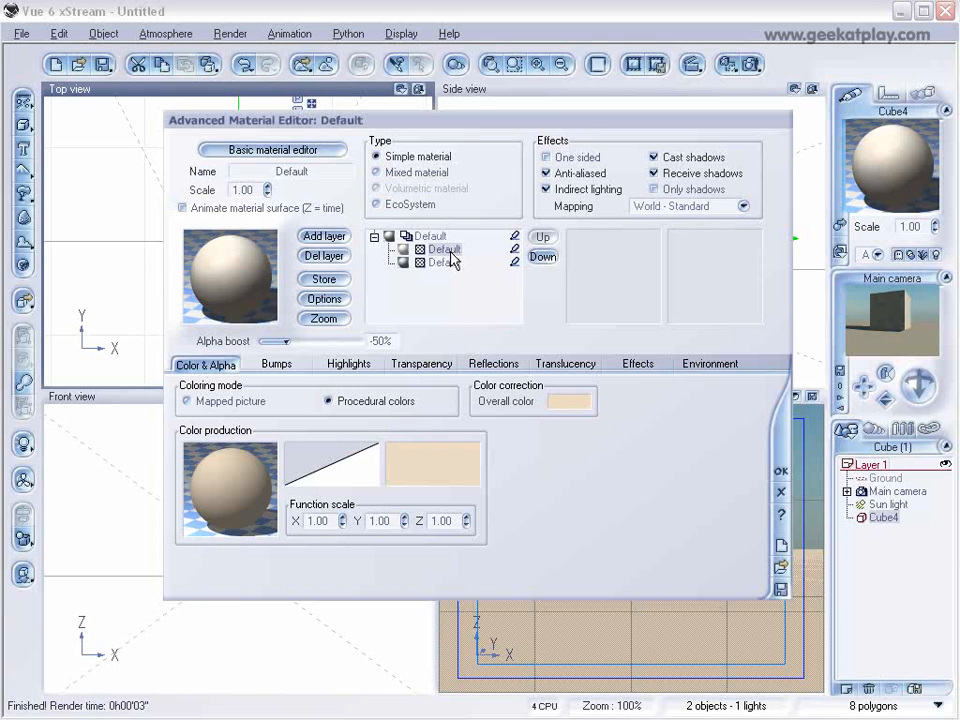
# Edit the selected layer's color map and set its end key color to salmon with hue 5, luminance 193 and saturation 211.
pyautogui.rightClick(437, 463)
pyautogui.click(455, 464)
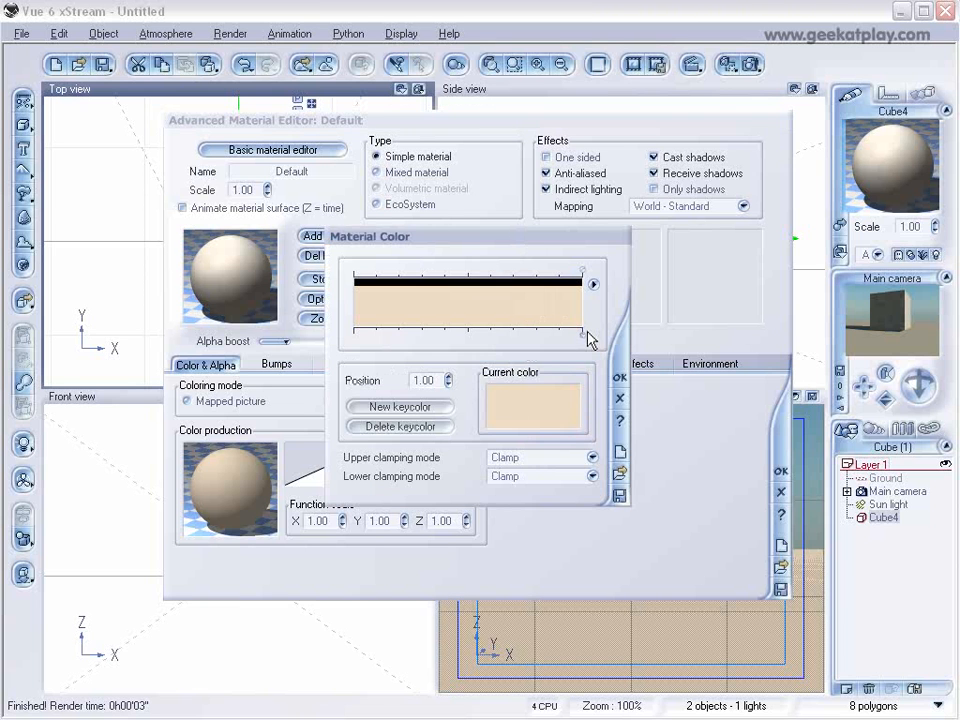
pyautogui.rightClick(566, 425)
pyautogui.click(580, 427)
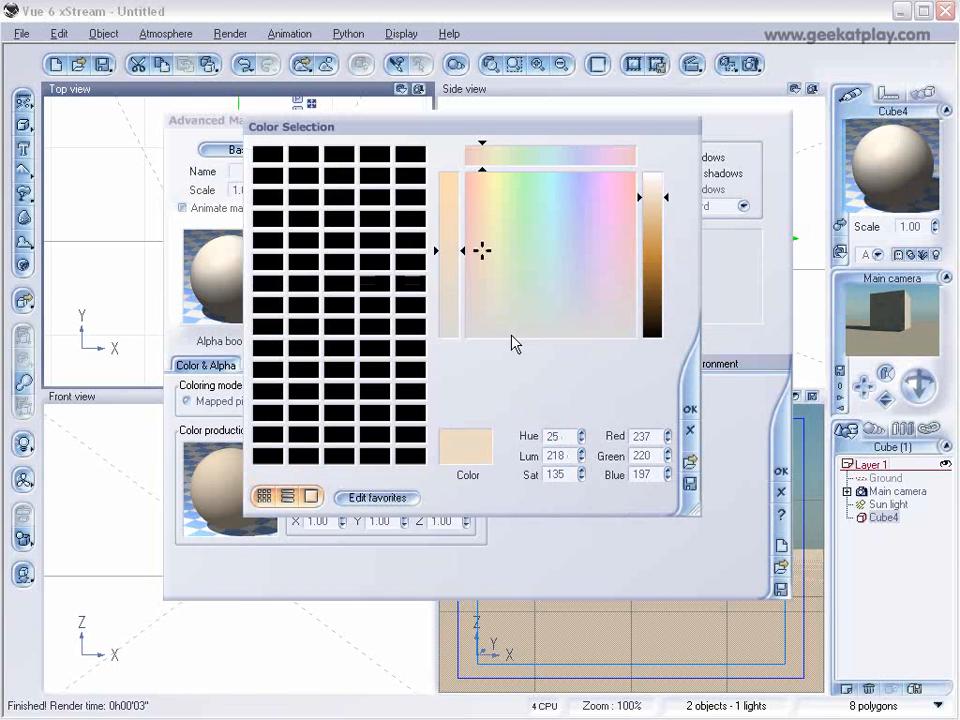
pyautogui.moveTo(488, 257); pyautogui.dragTo(473, 206)
pyautogui.click(656, 214)
pyautogui.moveTo(657, 222)
pyautogui.mouseDown()
pyautogui.moveTo(658, 238)
pyautogui.moveTo(657, 212)
pyautogui.mouseUp()
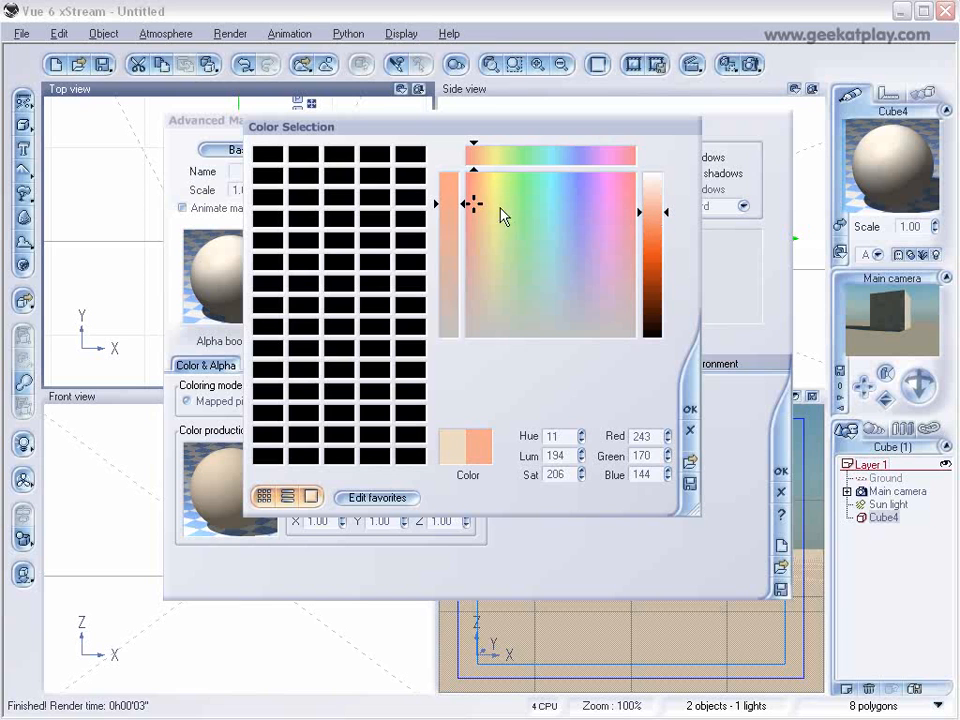
pyautogui.moveTo(479, 207); pyautogui.dragTo(471, 207)
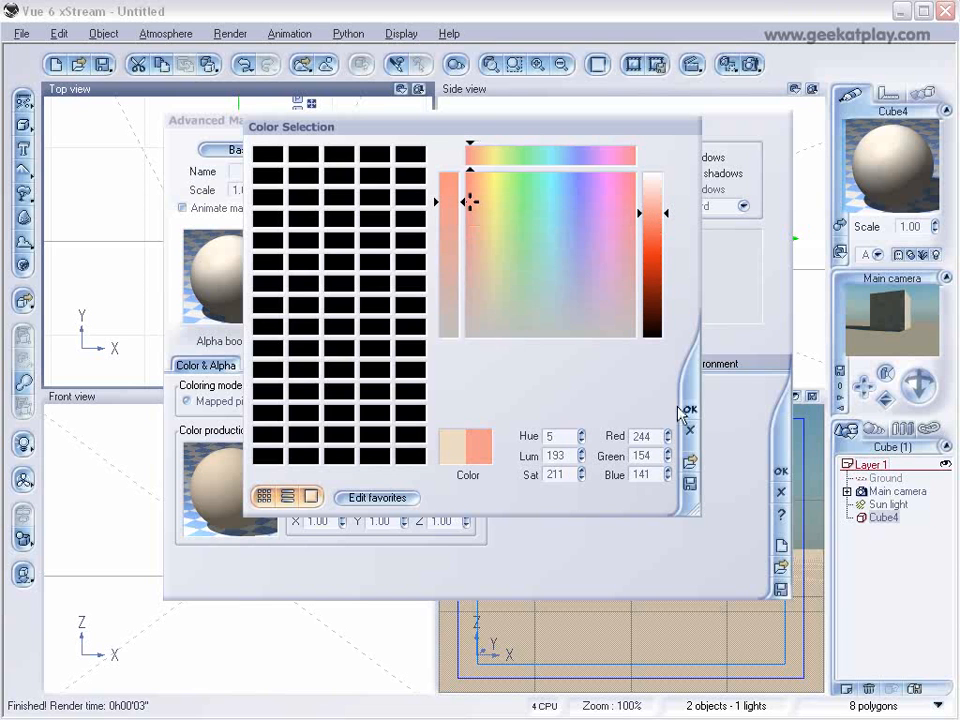
pyautogui.click(690, 409)
# Add a key color at position -1.00 of the color map and give it a similar salmon color.
pyautogui.click(572, 331)
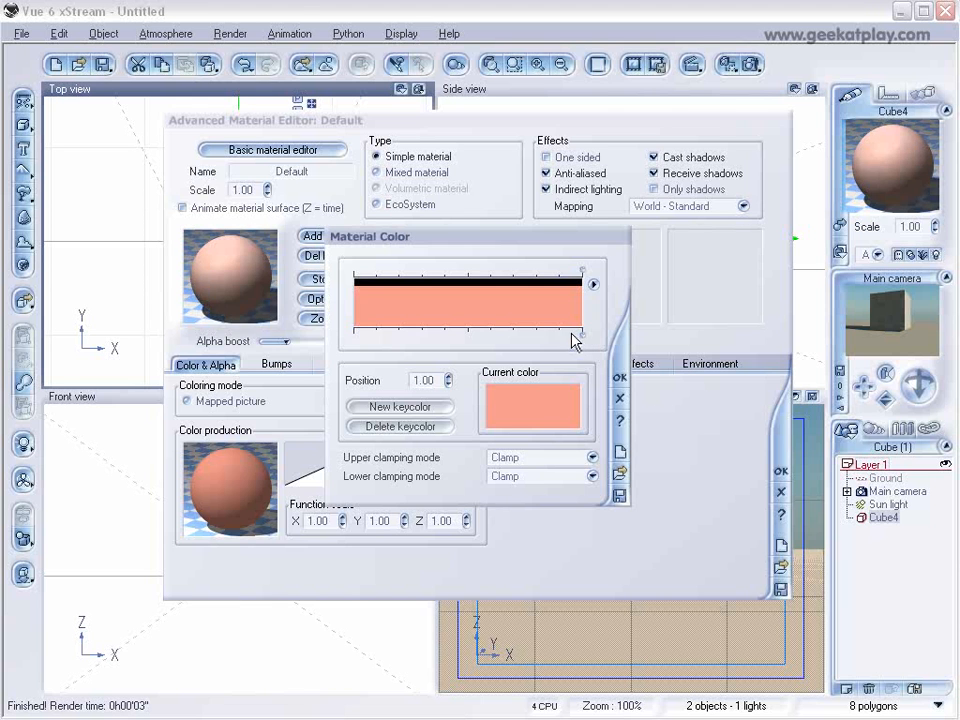
pyautogui.doubleClick(361, 321)
pyautogui.click(468, 204)
pyautogui.click(689, 408)
pyautogui.moveTo(358, 336); pyautogui.dragTo(354, 336)
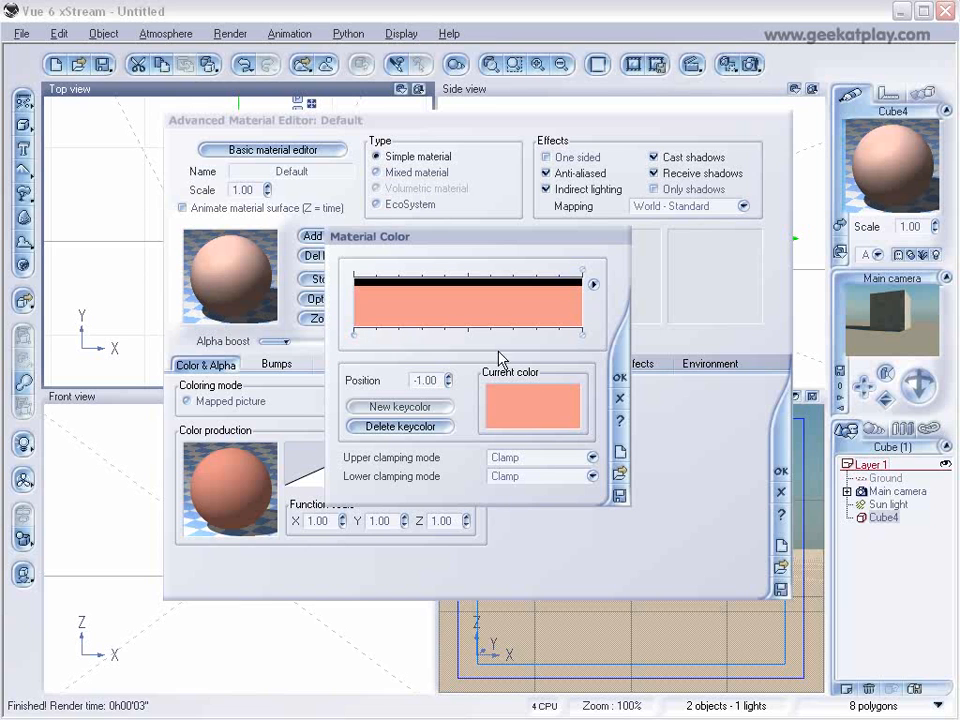
# Add a salmon key color at position 0.66, make the end key color orange (RGB 243, 202, 141), and accept the color map.
pyautogui.doubleClick(553, 320)
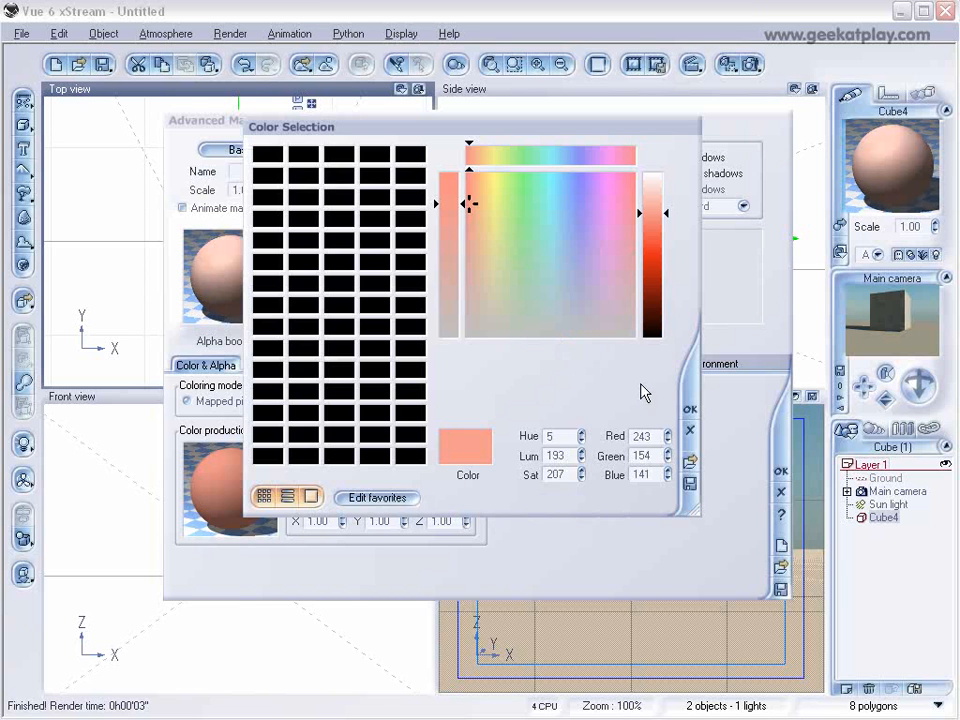
pyautogui.click(688, 412)
pyautogui.click(575, 335)
pyautogui.click(555, 395)
pyautogui.moveTo(468, 200); pyautogui.dragTo(484, 209)
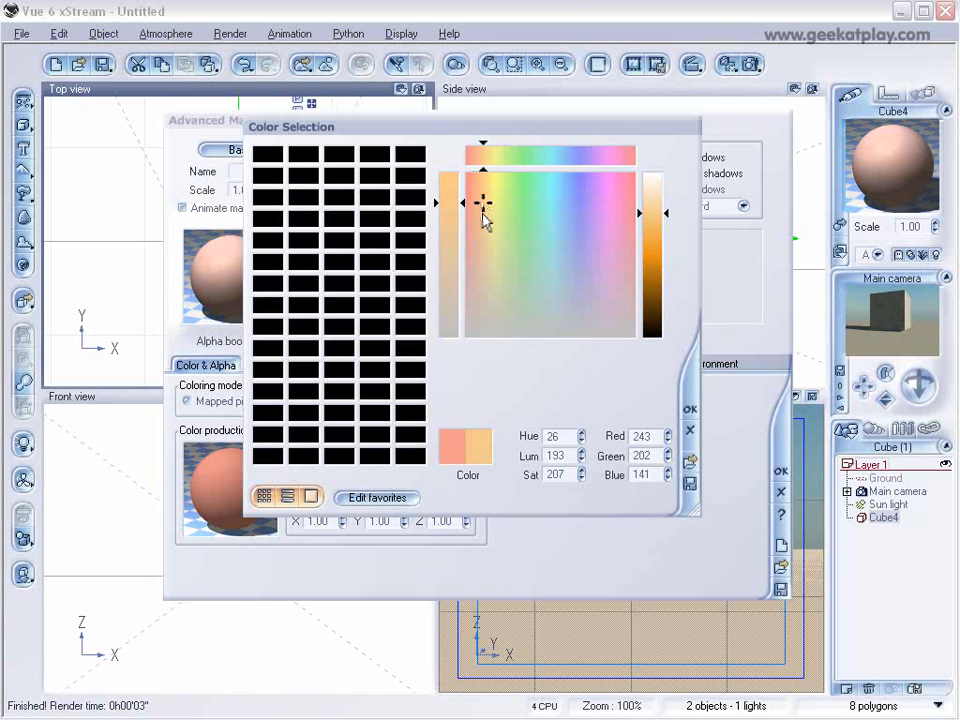
pyautogui.click(689, 409)
pyautogui.click(552, 335)
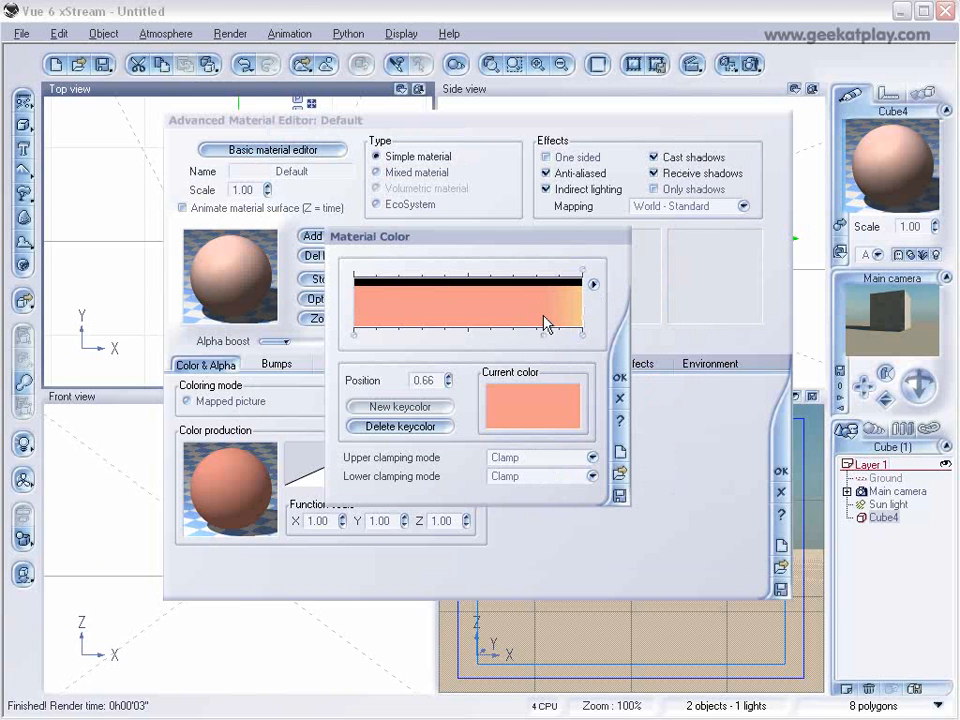
pyautogui.click(619, 380)
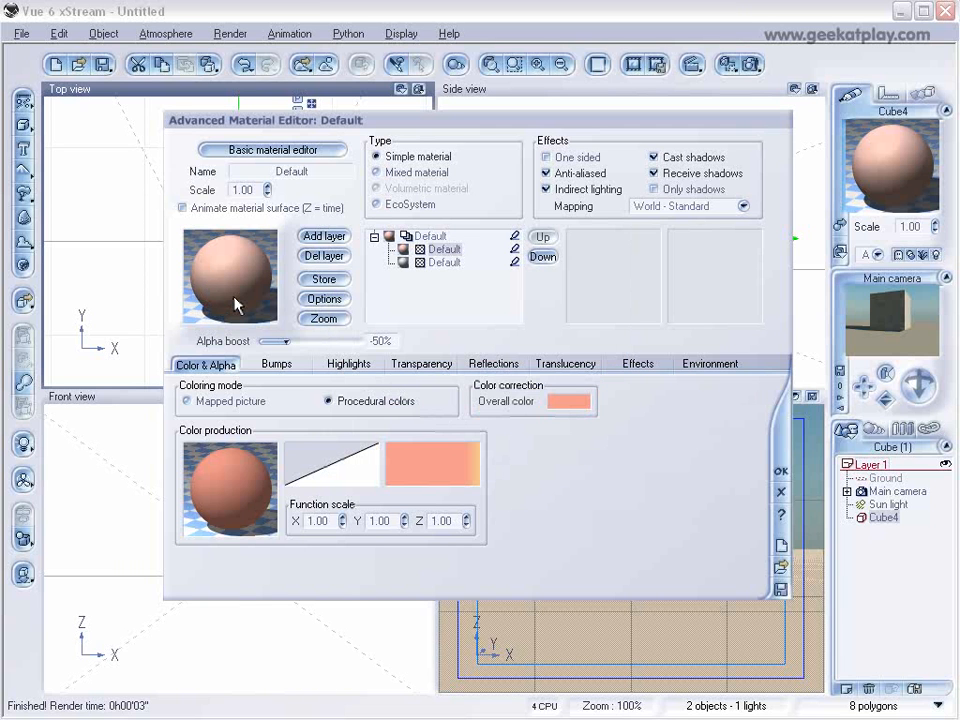
# Open the color production function, delete its filter and constant nodes, and place the color map node above the Color output.
pyautogui.rightClick(246, 490)
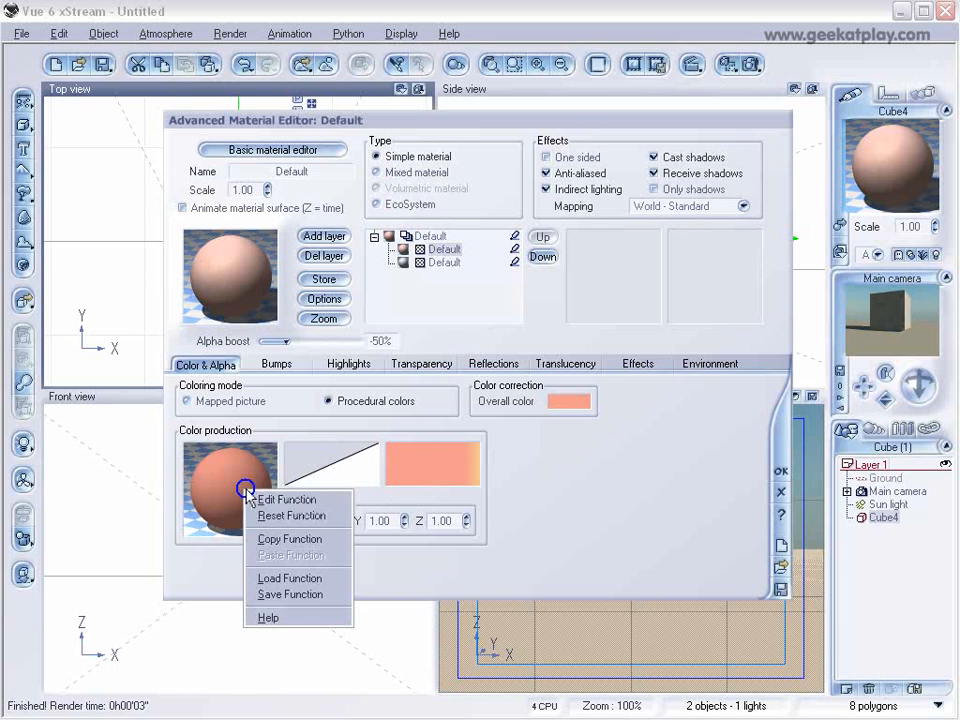
pyautogui.click(315, 499)
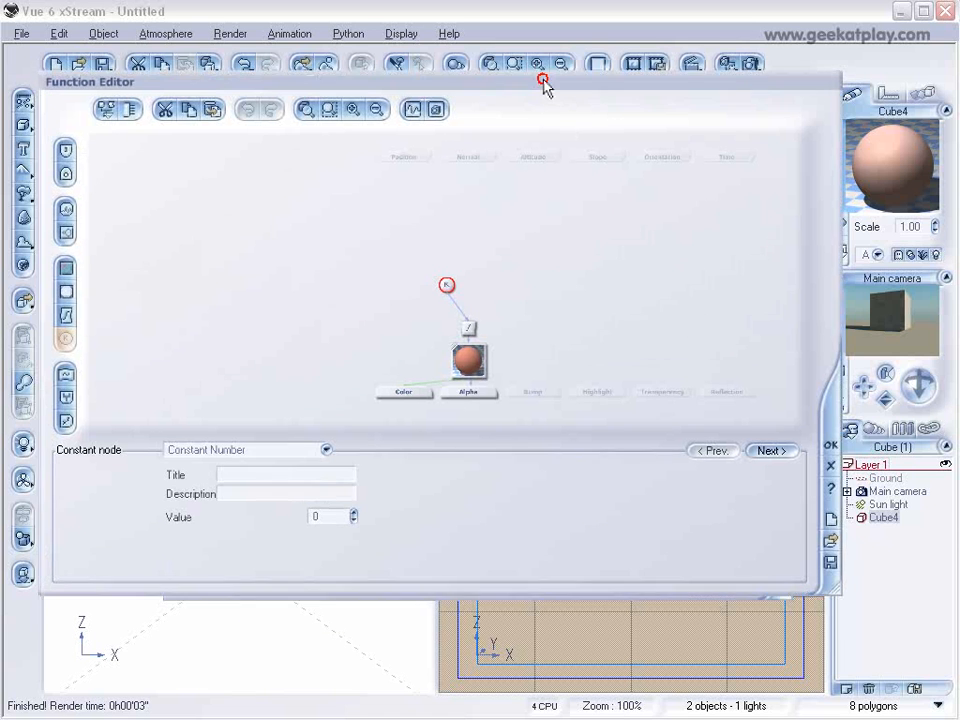
pyautogui.moveTo(545, 86); pyautogui.dragTo(553, 96)
pyautogui.moveTo(478, 331); pyautogui.dragTo(434, 303)
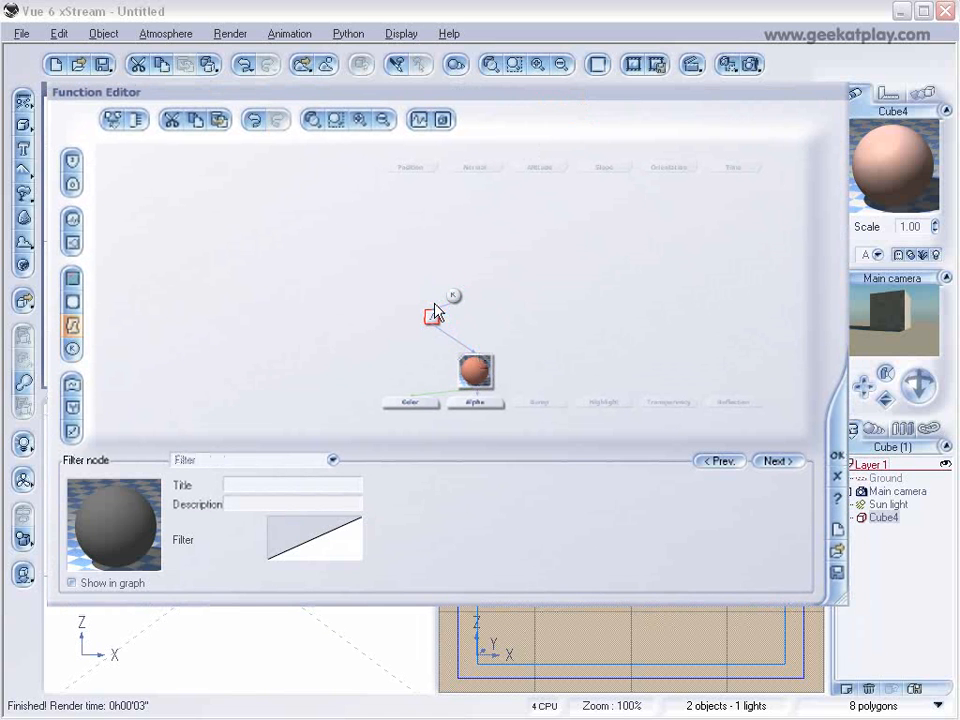
pyautogui.press('Delete')
pyautogui.click(453, 297)
pyautogui.press('Delete')
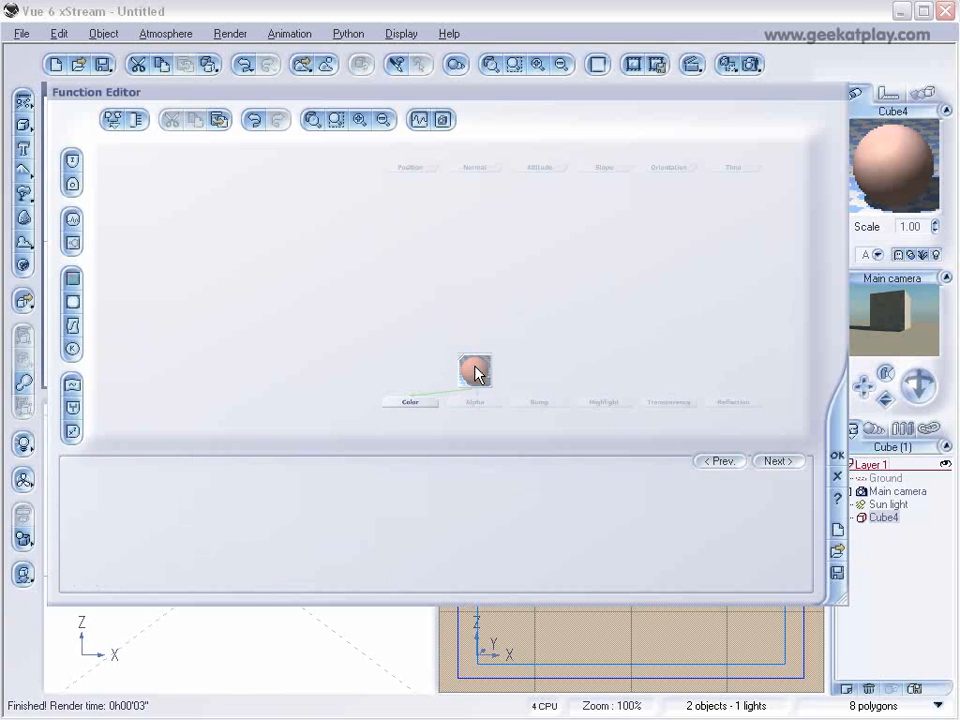
pyautogui.moveTo(476, 368); pyautogui.dragTo(419, 303)
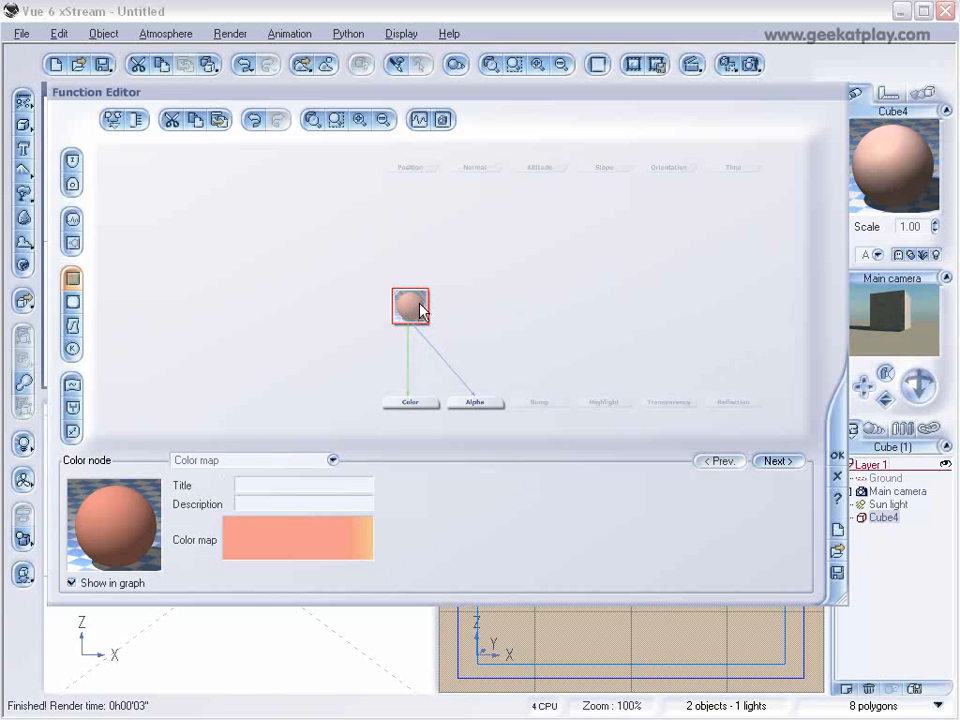
# Add a Simple Fractal node fed by the Position input and link it into the color map node.
pyautogui.click(411, 167)
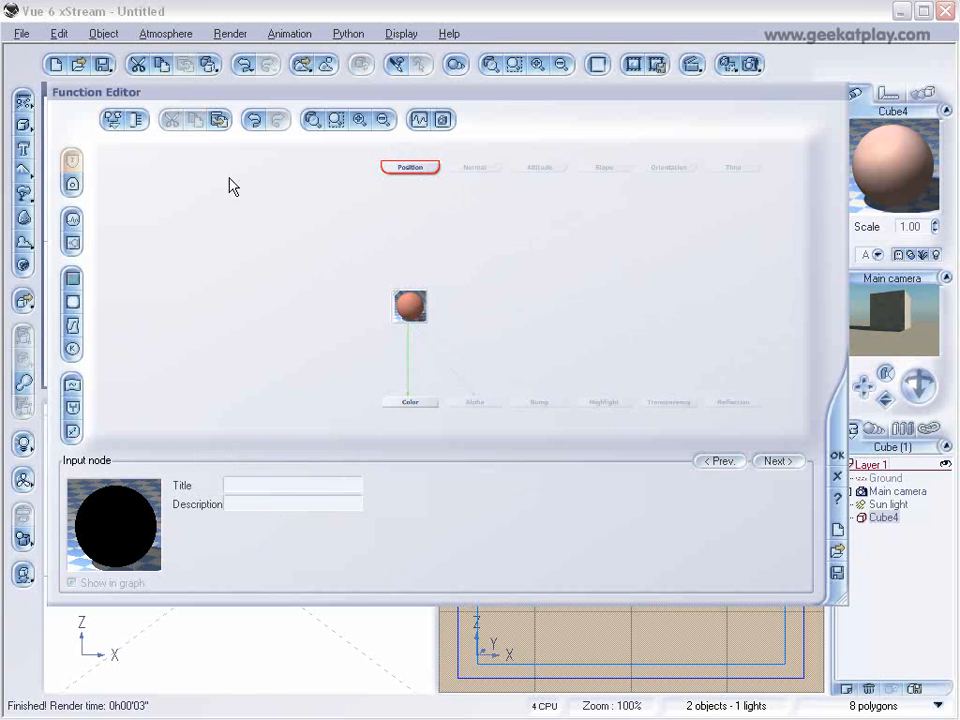
pyautogui.click(73, 244)
pyautogui.moveTo(408, 158); pyautogui.dragTo(414, 224)
pyautogui.moveTo(411, 284); pyautogui.dragTo(411, 239)
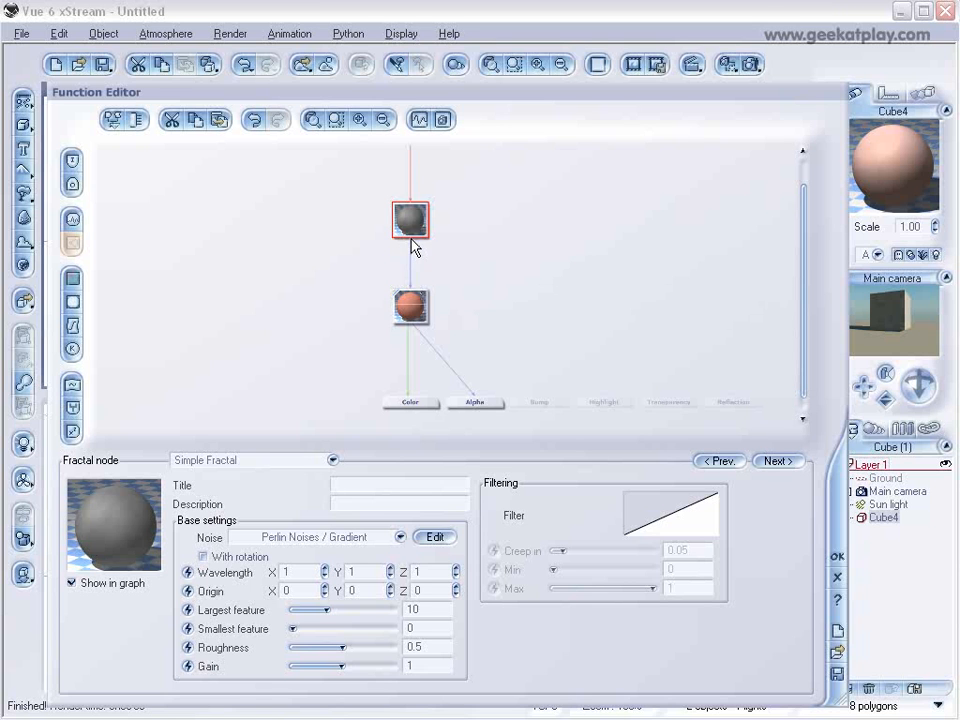
# Add a fractal node driving the Transparency output, with largest feature about 0.77, roughness 1 and gain 10.
pyautogui.moveTo(798, 325)
pyautogui.mouseDown()
pyautogui.moveTo(797, 289)
pyautogui.moveTo(801, 332)
pyautogui.mouseUp()
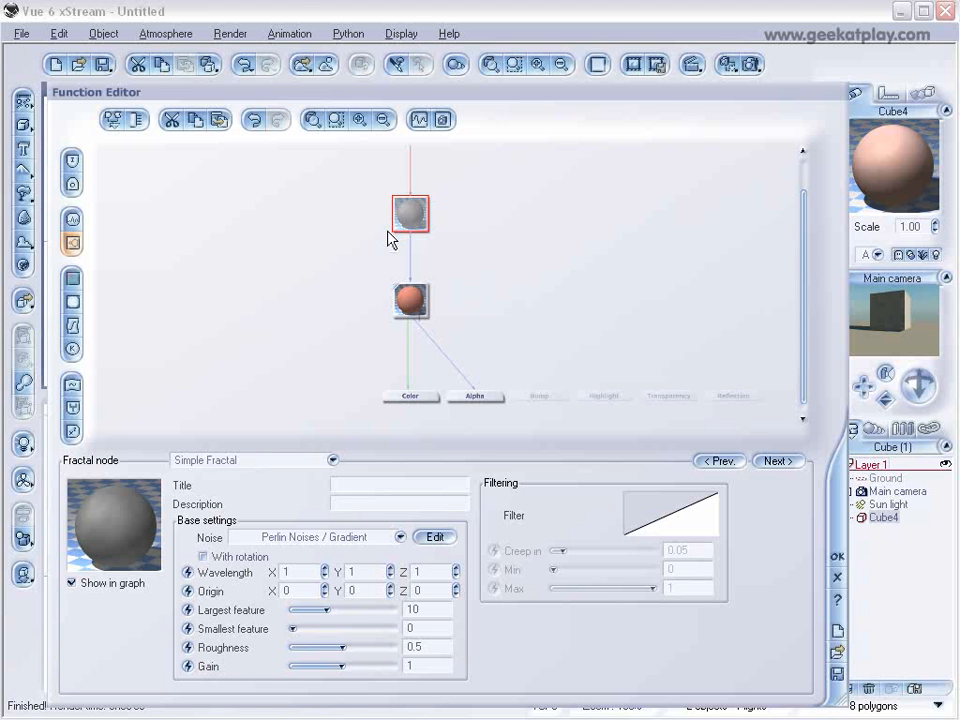
pyautogui.click(683, 399)
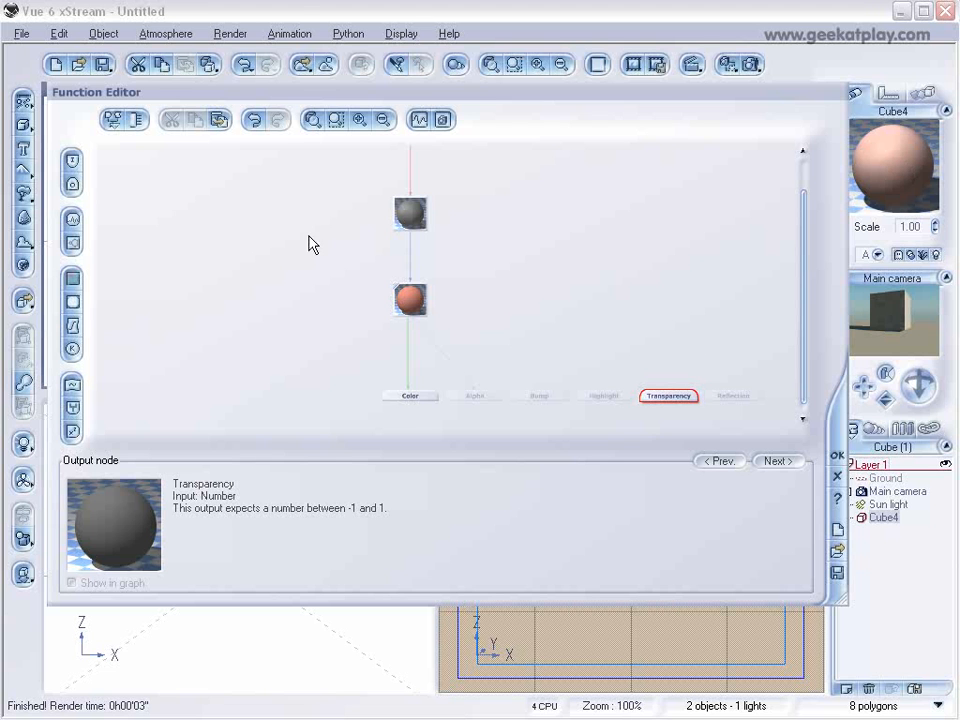
pyautogui.click(72, 248)
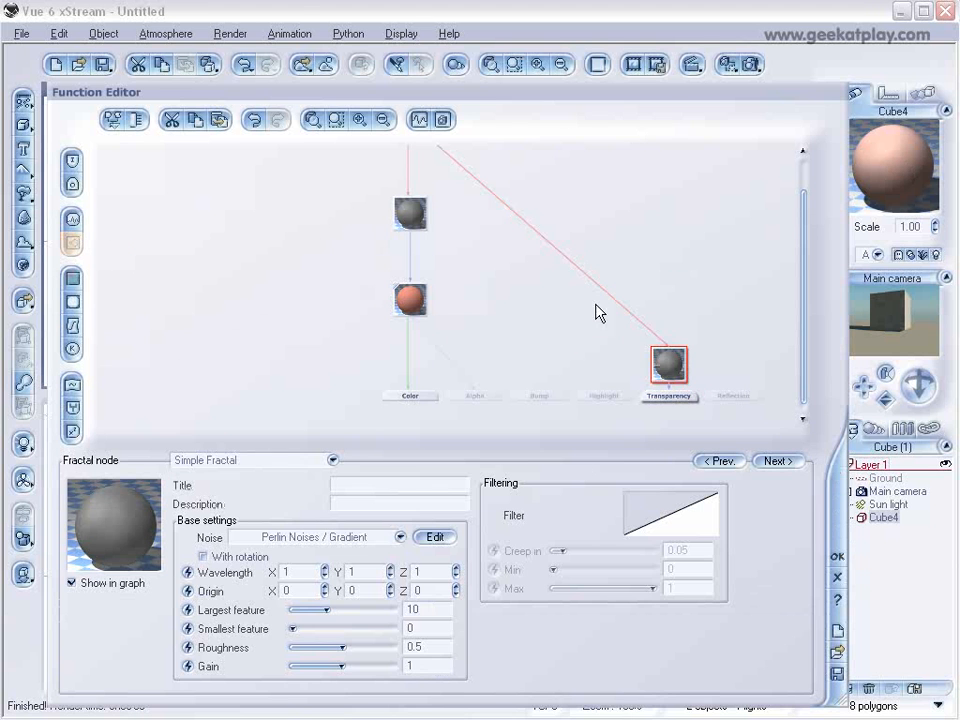
pyautogui.moveTo(671, 360); pyautogui.dragTo(650, 276)
pyautogui.moveTo(333, 610); pyautogui.dragTo(315, 608)
pyautogui.moveTo(345, 648); pyautogui.dragTo(399, 647)
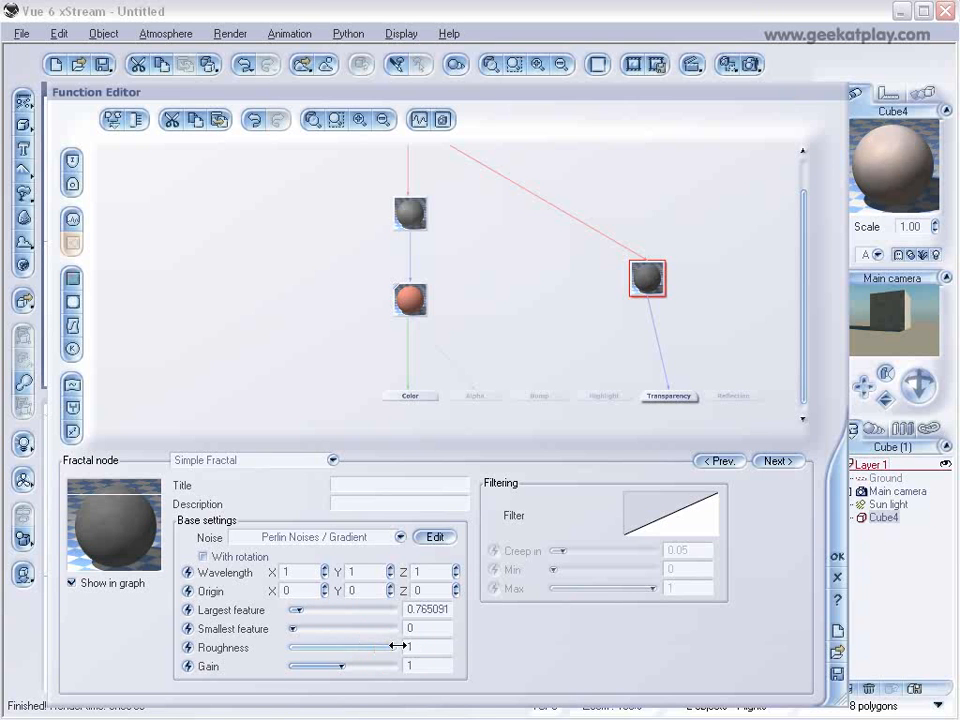
pyautogui.moveTo(341, 666); pyautogui.dragTo(399, 667)
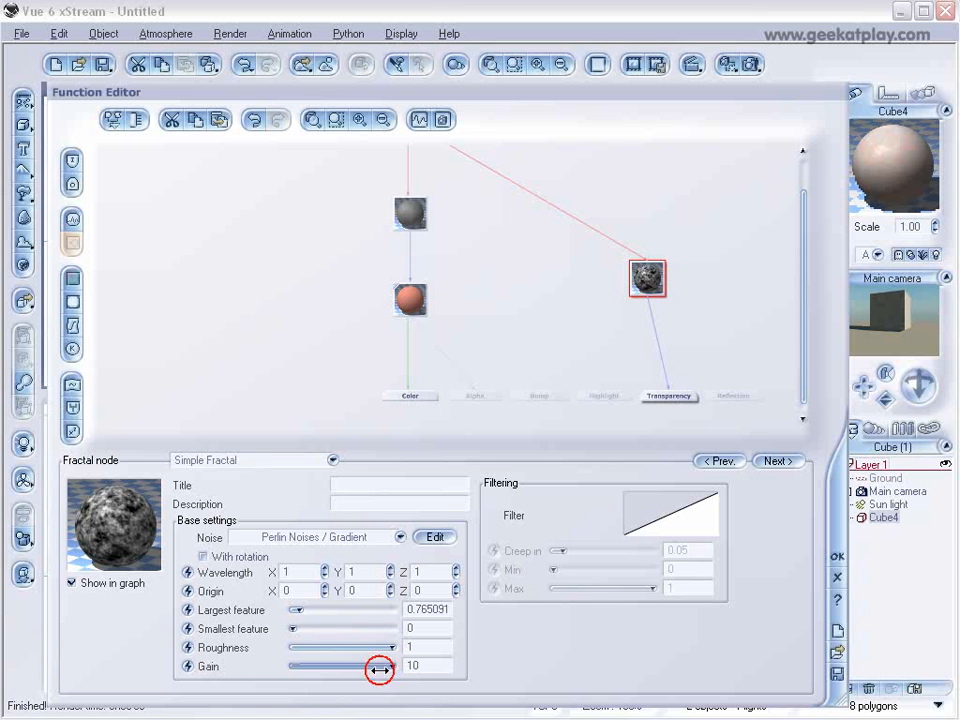
# Add a filter keypoint at about X 0.09, Y -0.23 to the transparency fractal, and set its minimum to about 0.018 and largest feature to about 2.15.
pyautogui.rightClick(645, 515)
pyautogui.click(684, 526)
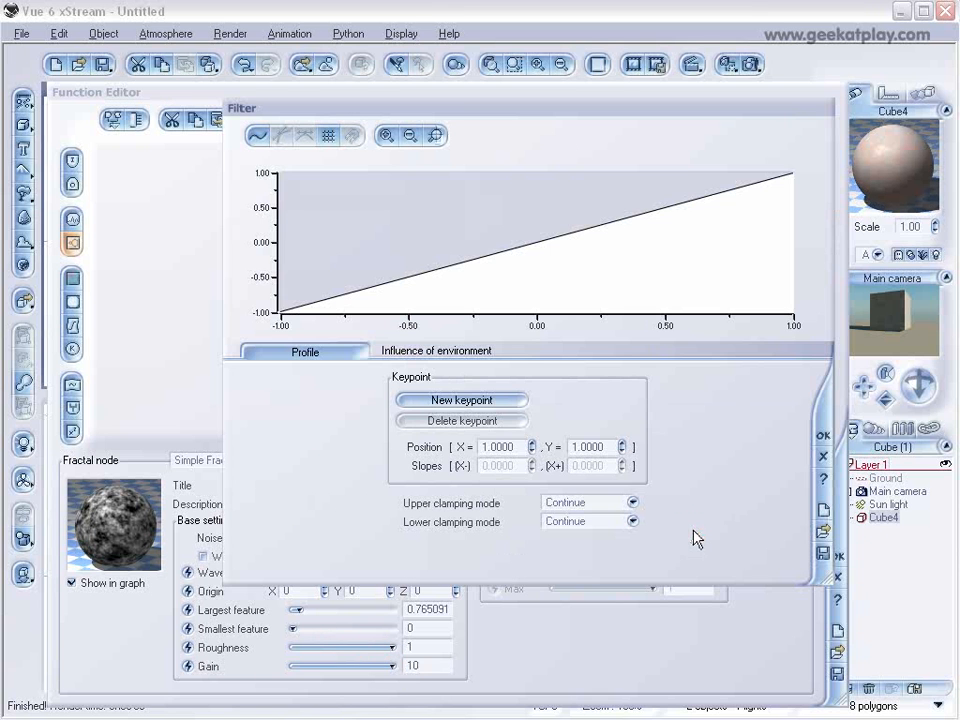
pyautogui.click(501, 249)
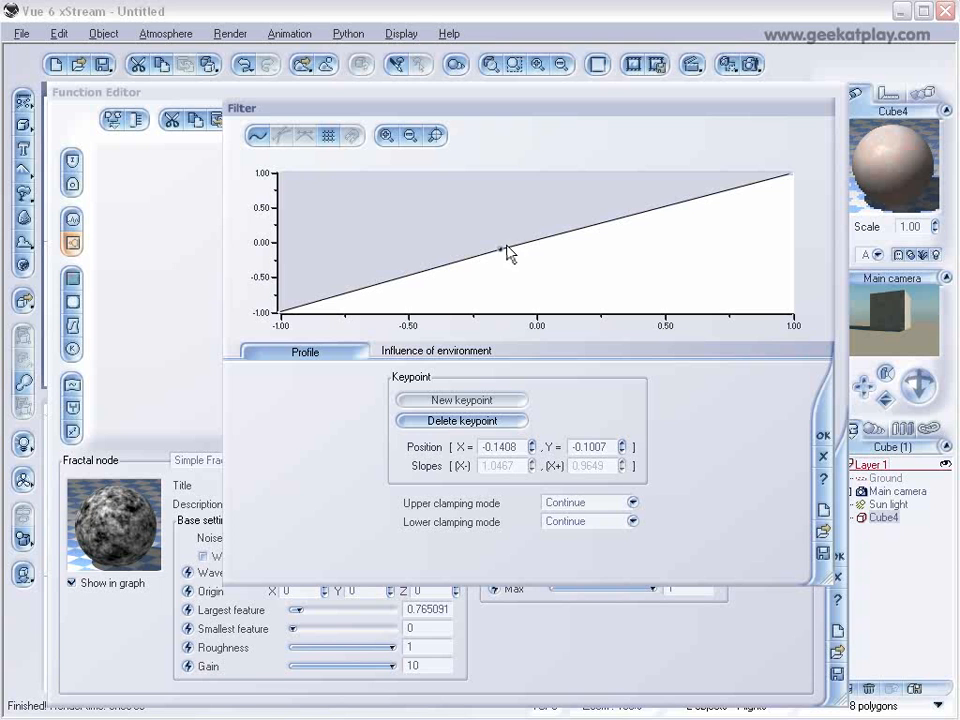
pyautogui.moveTo(501, 249); pyautogui.dragTo(561, 259)
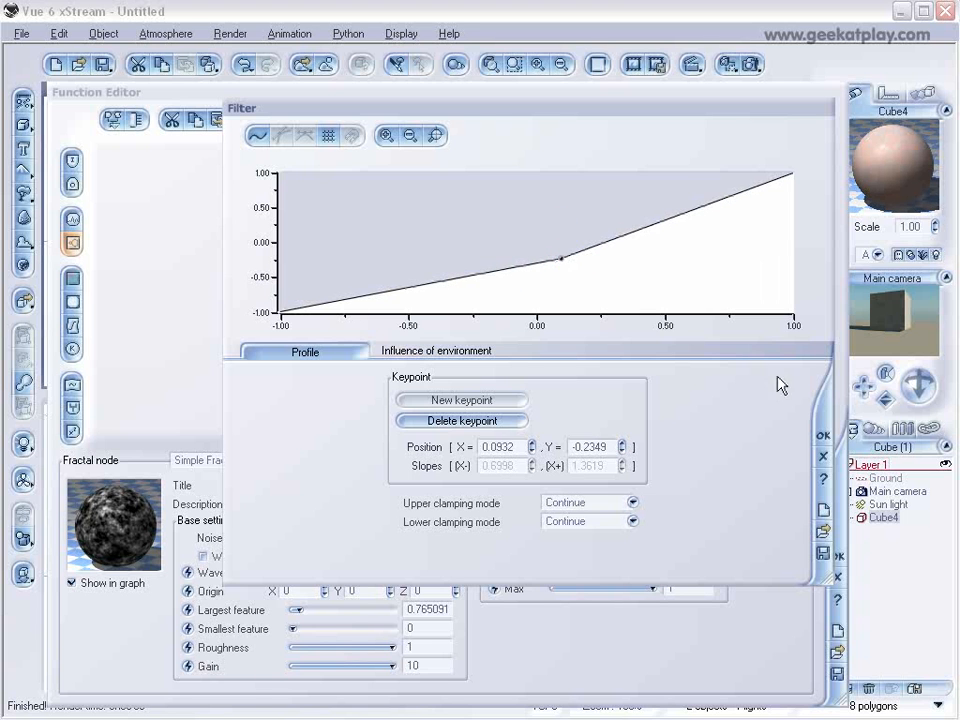
pyautogui.click(823, 439)
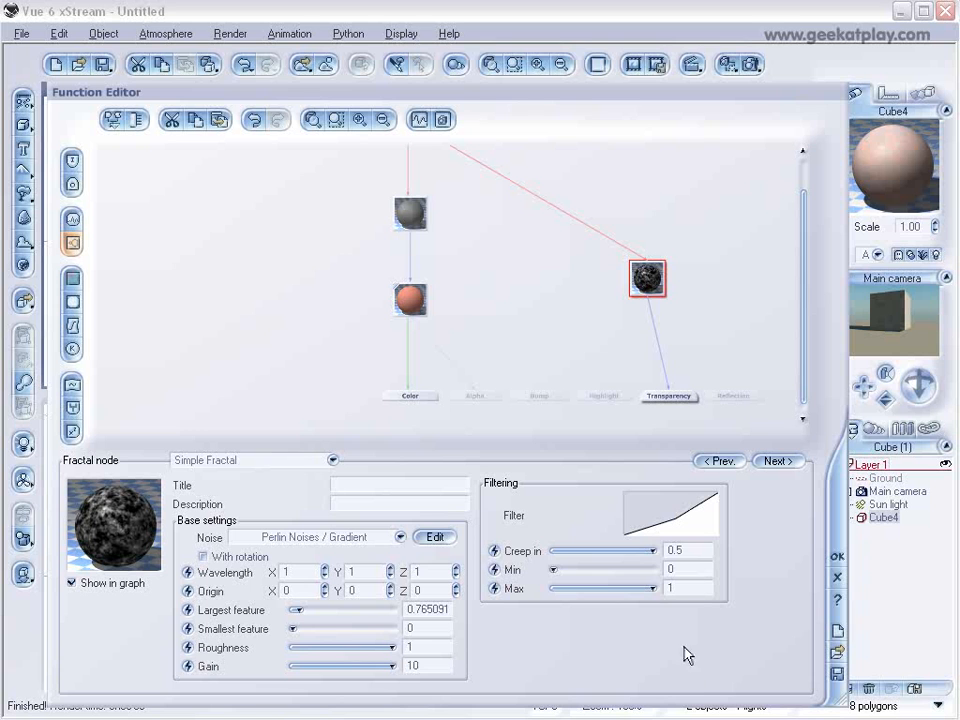
pyautogui.moveTo(555, 569); pyautogui.dragTo(561, 569)
pyautogui.moveTo(300, 609); pyautogui.dragTo(311, 609)
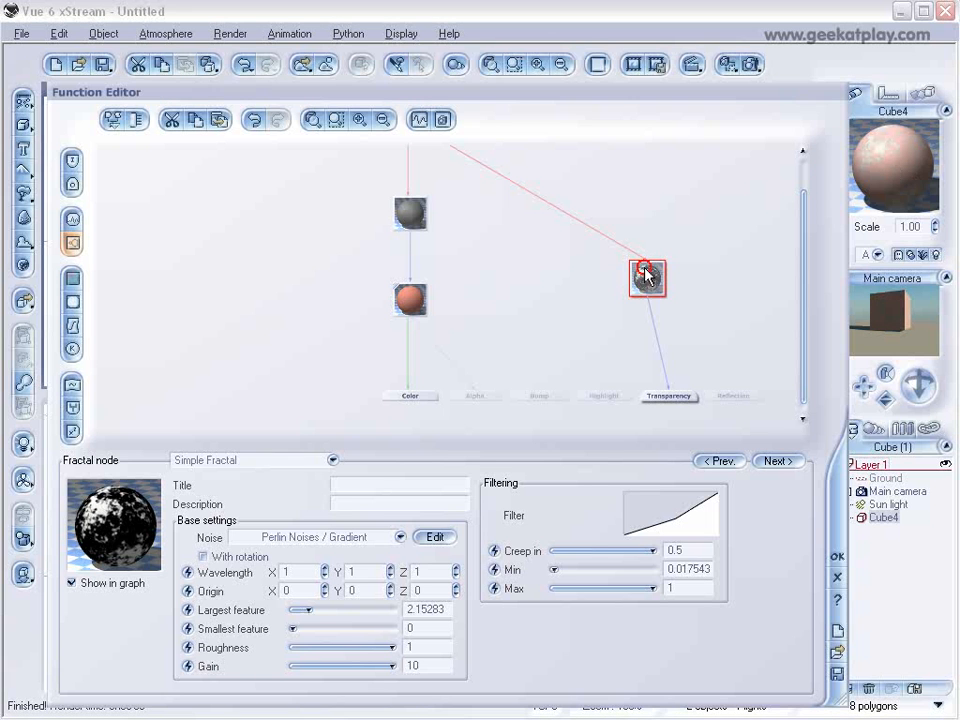
# Paste a copy of the transparency fractal between the color map and the original, and link it to the Bump output.
pyautogui.click(221, 155)
pyautogui.click(500, 284)
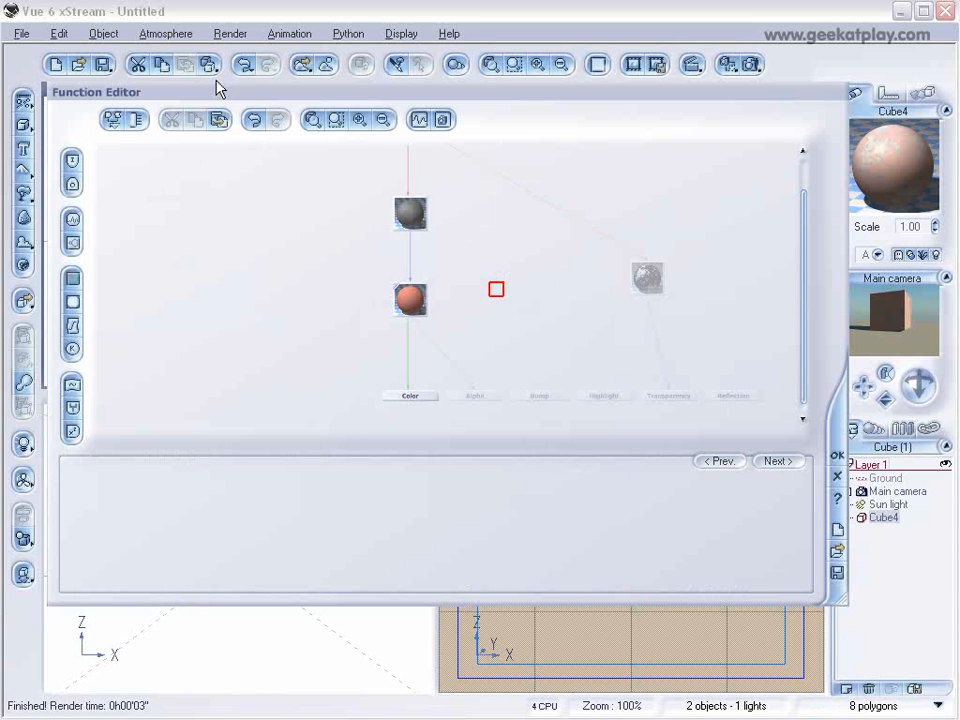
pyautogui.click(219, 120)
pyautogui.click(541, 396)
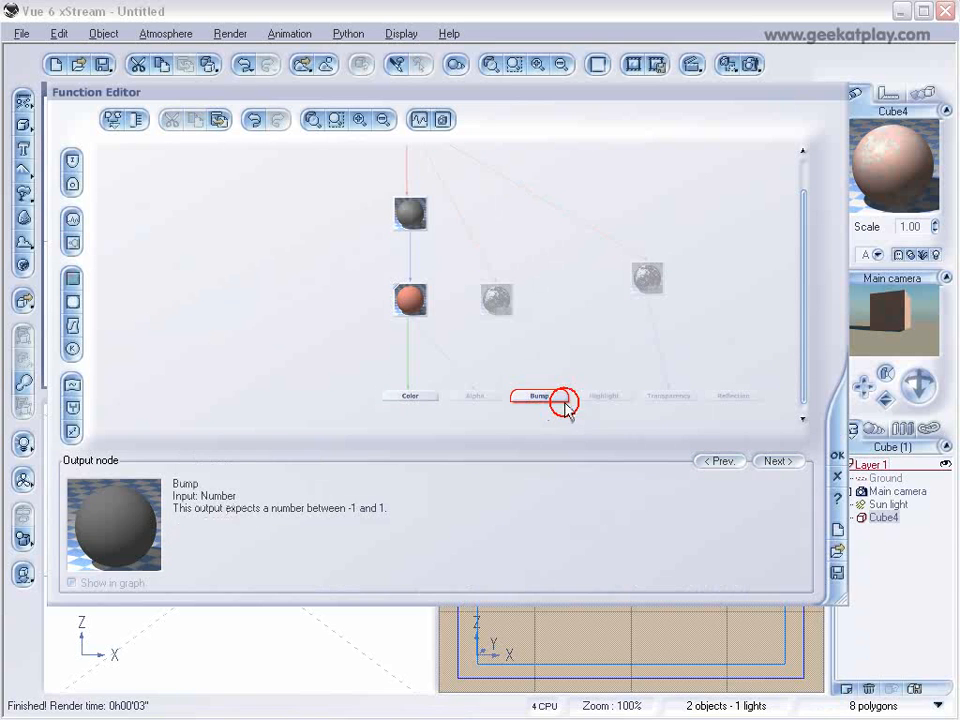
pyautogui.moveTo(540, 392); pyautogui.dragTo(497, 302)
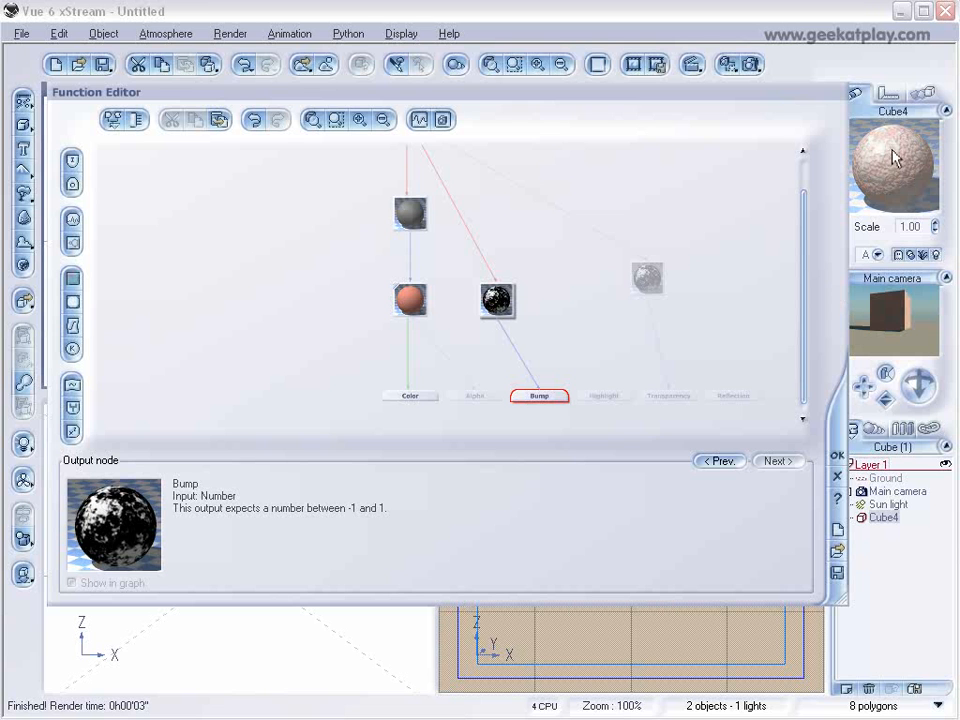
# Paste another copy of the transparency fractal, delete the old fractal above the color map, and link the copy into the color map.
pyautogui.click(414, 218)
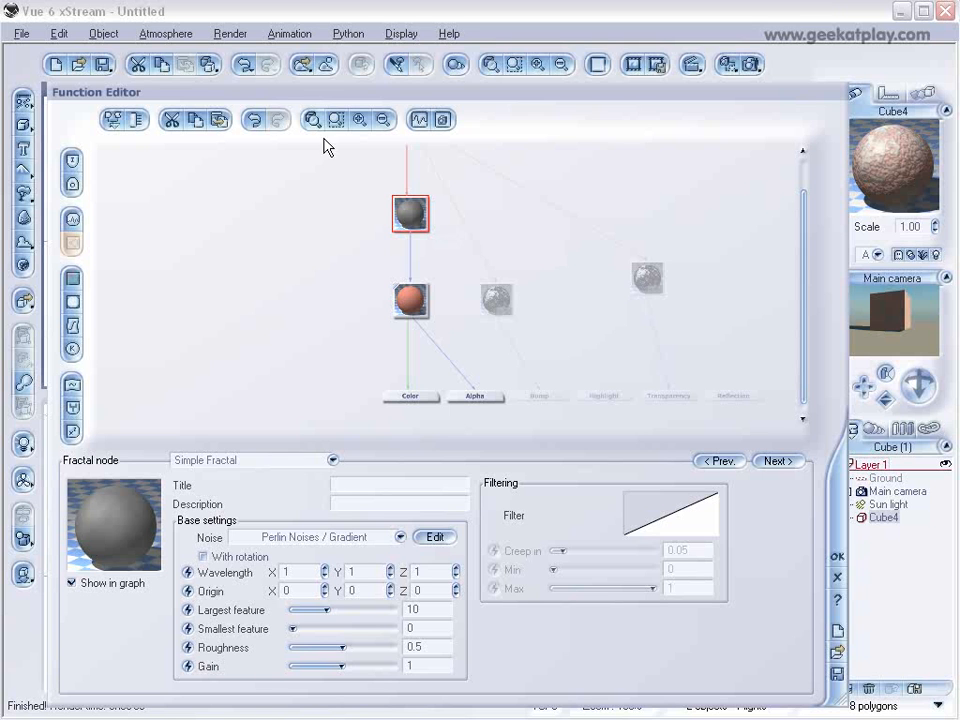
pyautogui.click(216, 122)
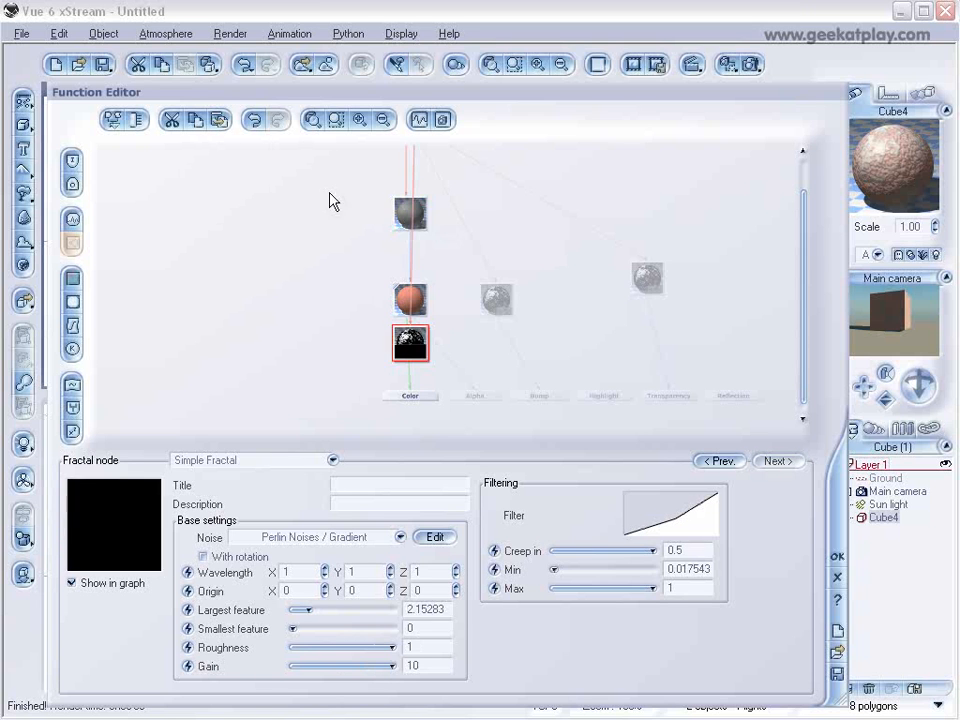
pyautogui.moveTo(410, 340); pyautogui.dragTo(343, 236)
pyautogui.click(413, 217)
pyautogui.press('Delete')
pyautogui.click(337, 241)
pyautogui.click(408, 290)
pyautogui.moveTo(410, 288); pyautogui.dragTo(373, 223)
pyautogui.click(411, 298)
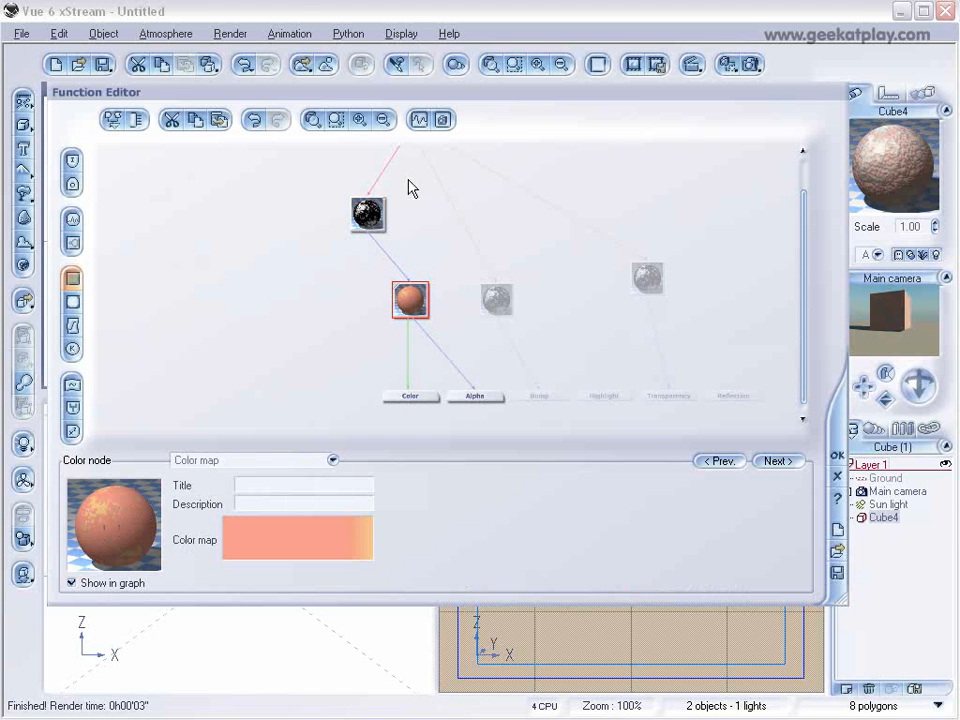
# Set the roughness of the fractal above the color map to about 0.95 and its gain to about 3.95.
pyautogui.click(367, 214)
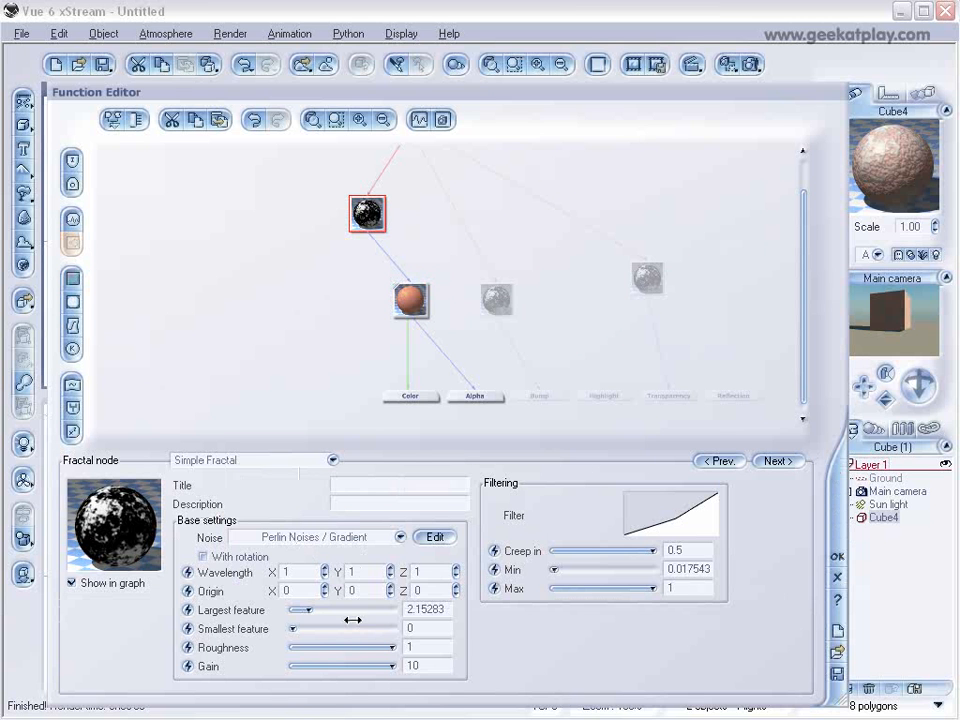
pyautogui.moveTo(392, 646); pyautogui.dragTo(374, 665)
pyautogui.click(374, 666)
# Move the color fractal's filter keypoint to about X 0.08, Y 0.40 and accept the function changes.
pyautogui.rightClick(670, 530)
pyautogui.click(680, 528)
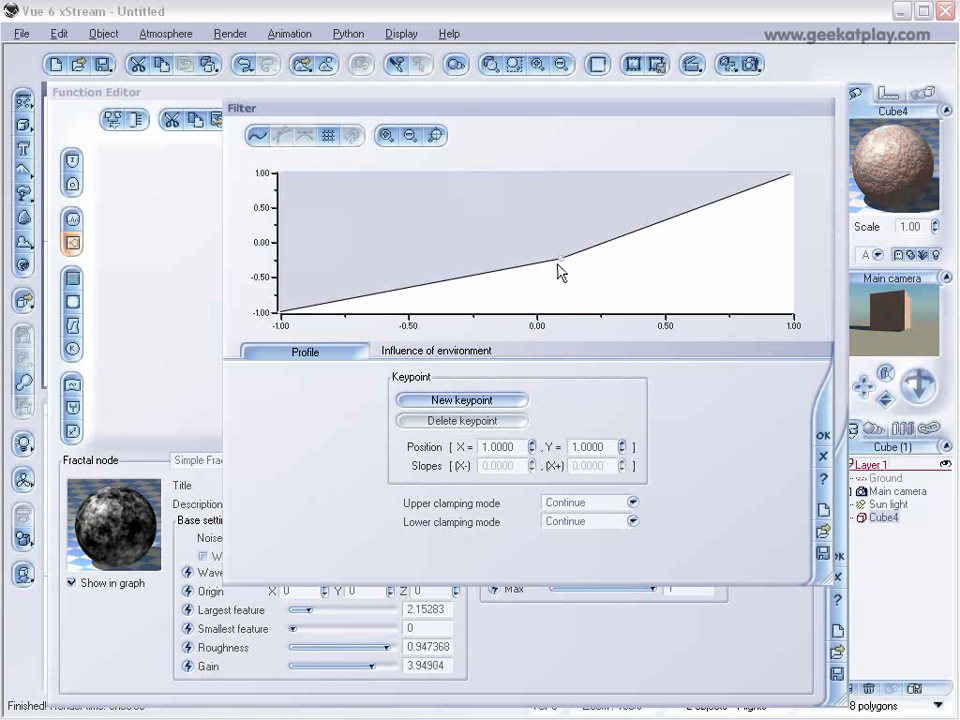
pyautogui.moveTo(562, 259); pyautogui.dragTo(557, 215)
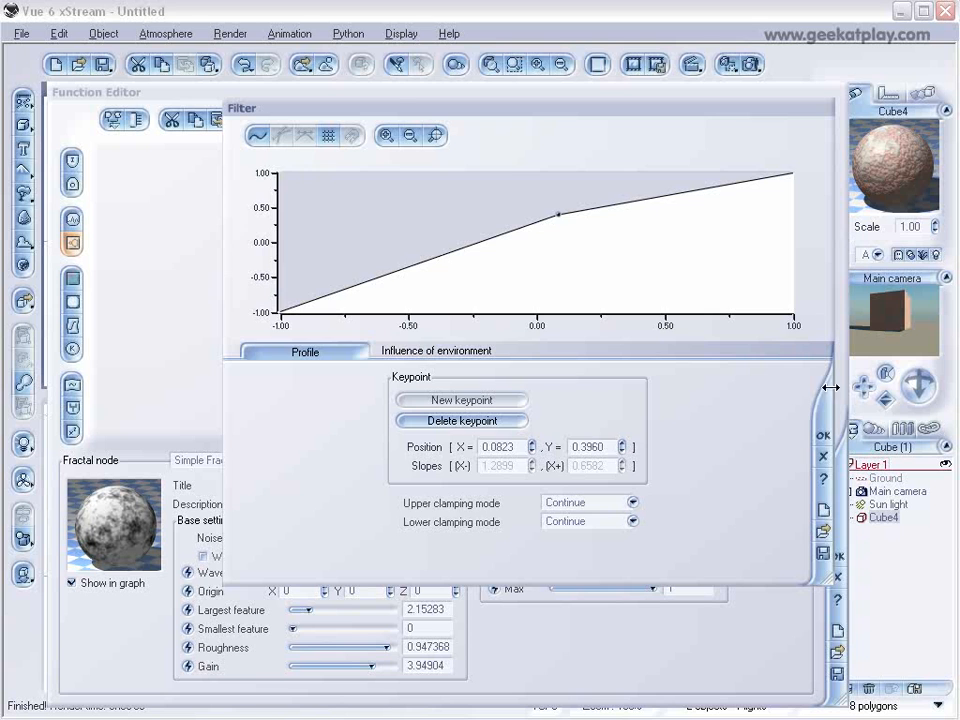
pyautogui.click(825, 437)
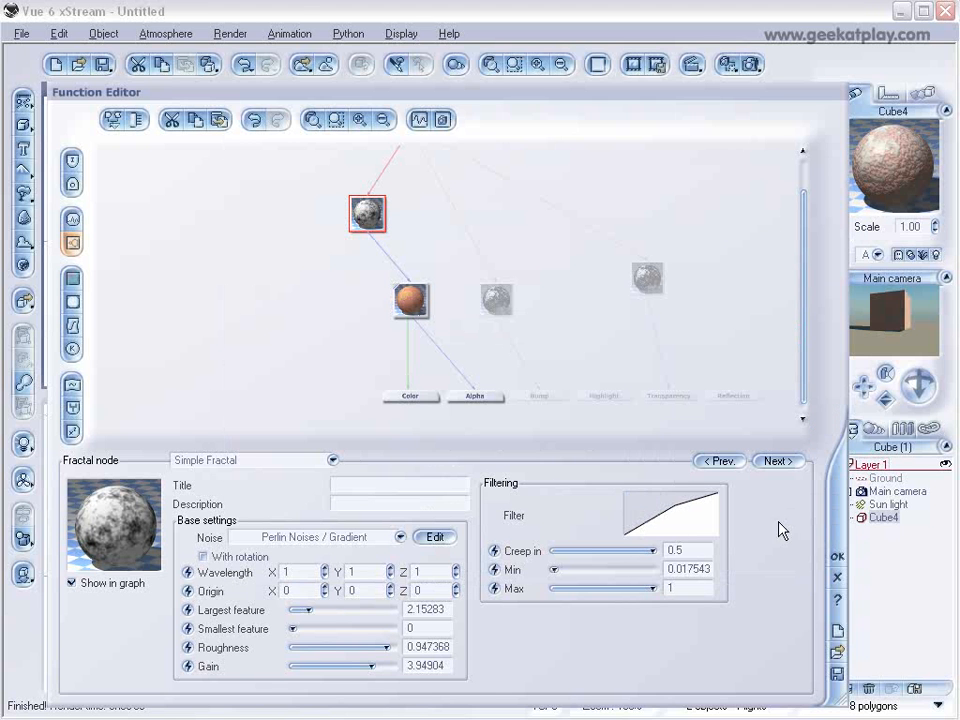
pyautogui.click(838, 558)
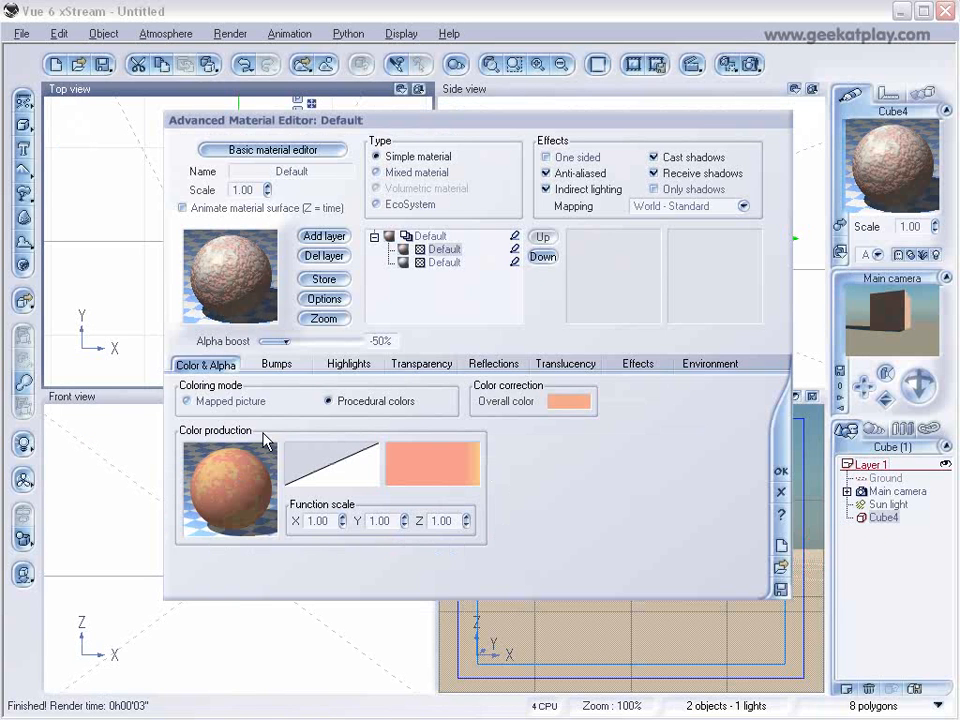
# Raise the salmon-orange layer's alpha boost to +100% and set its bump depth to -0.050.
pyautogui.moveTo(285, 343); pyautogui.dragTo(377, 339)
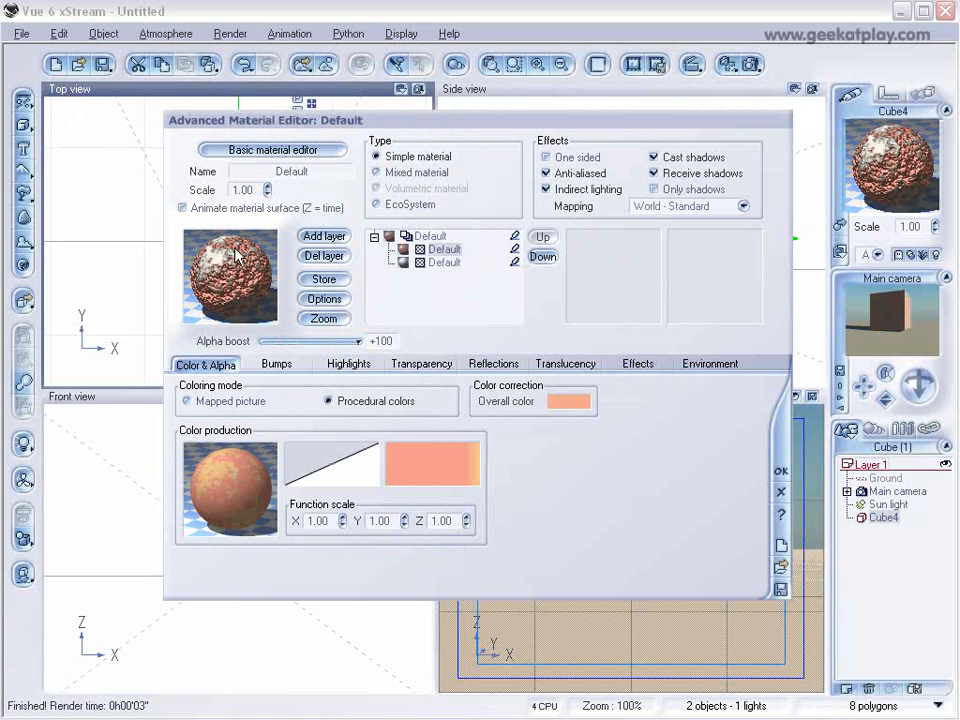
pyautogui.click(268, 362)
pyautogui.moveTo(366, 485); pyautogui.dragTo(366, 485)
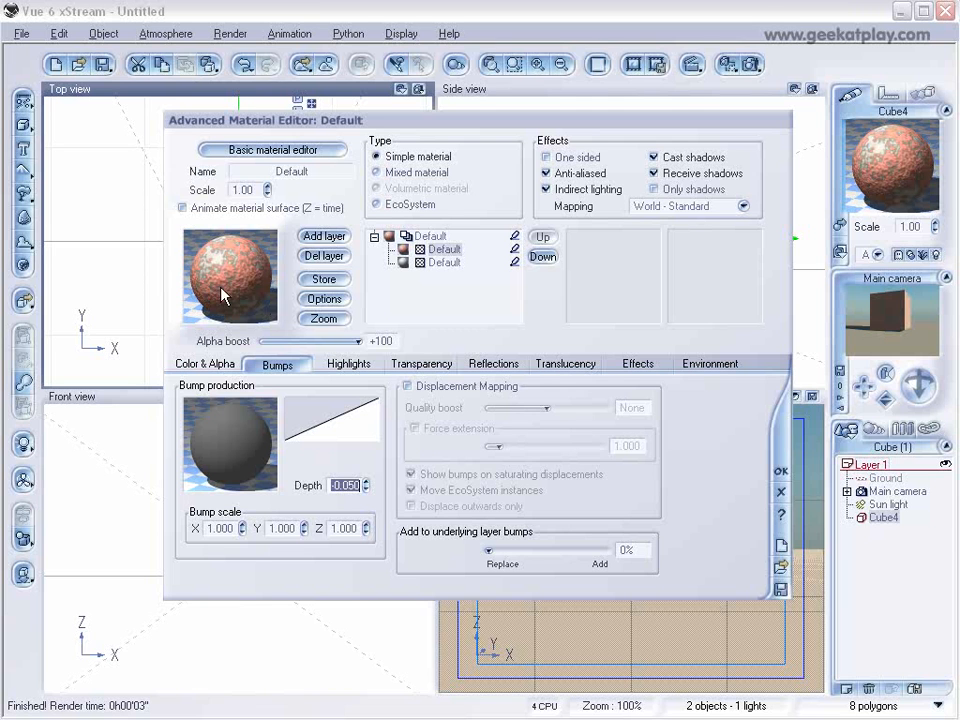
# Lower the end keypoint of the layer's bump filter to about Y 0.44 at X 1.
pyautogui.click(349, 422)
pyautogui.click(382, 433)
pyautogui.moveTo(791, 175); pyautogui.dragTo(799, 251)
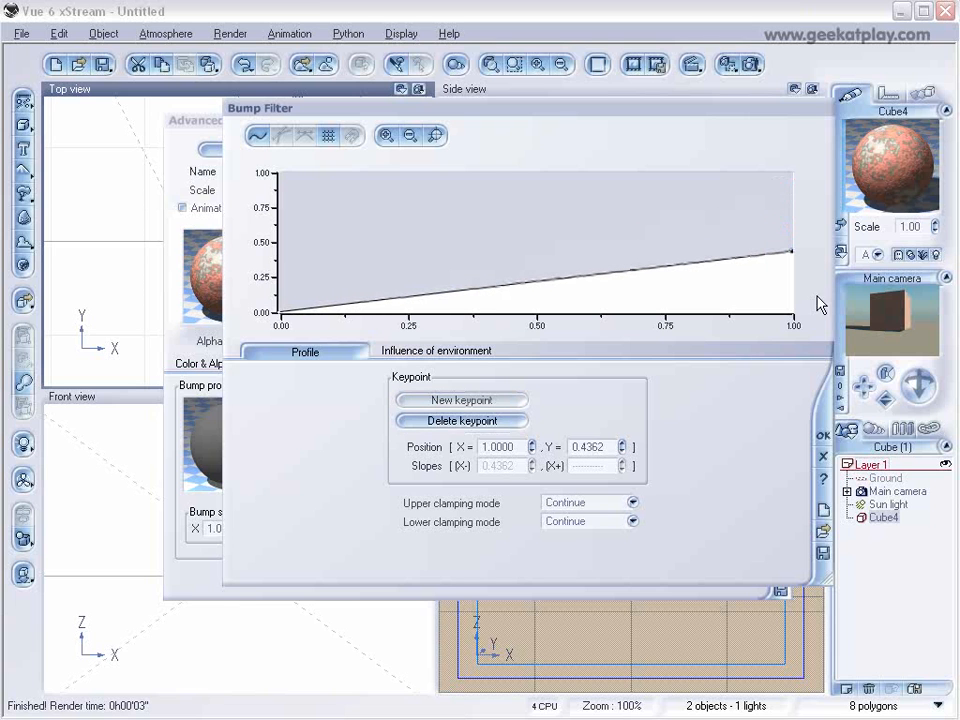
pyautogui.click(823, 435)
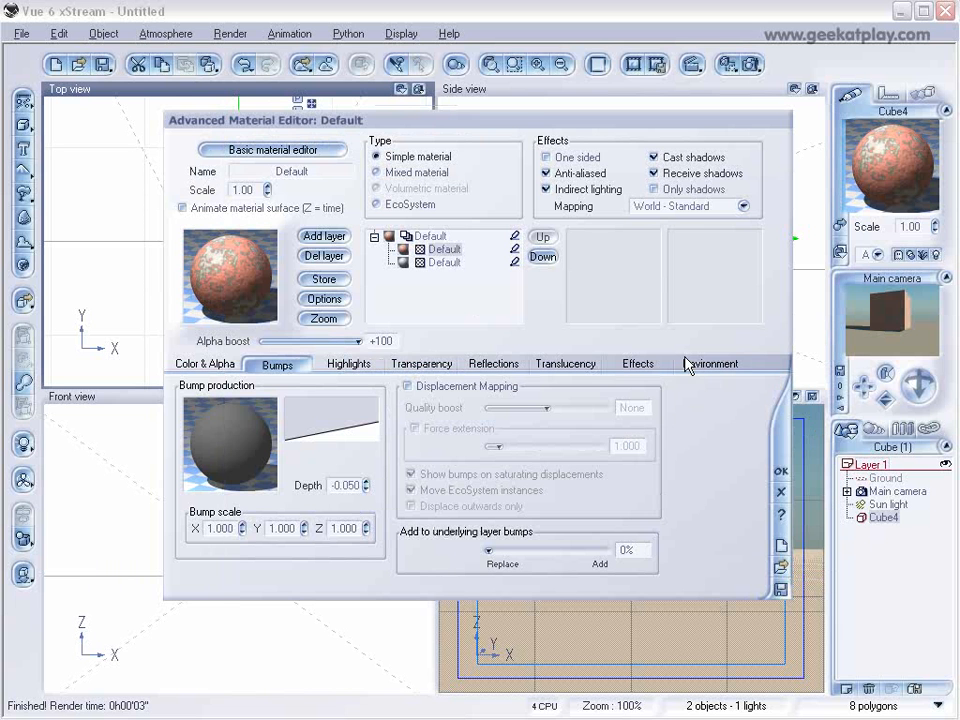
# Render the scene to examine the layered material on the cube, and close the render display.
pyautogui.click(740, 64)
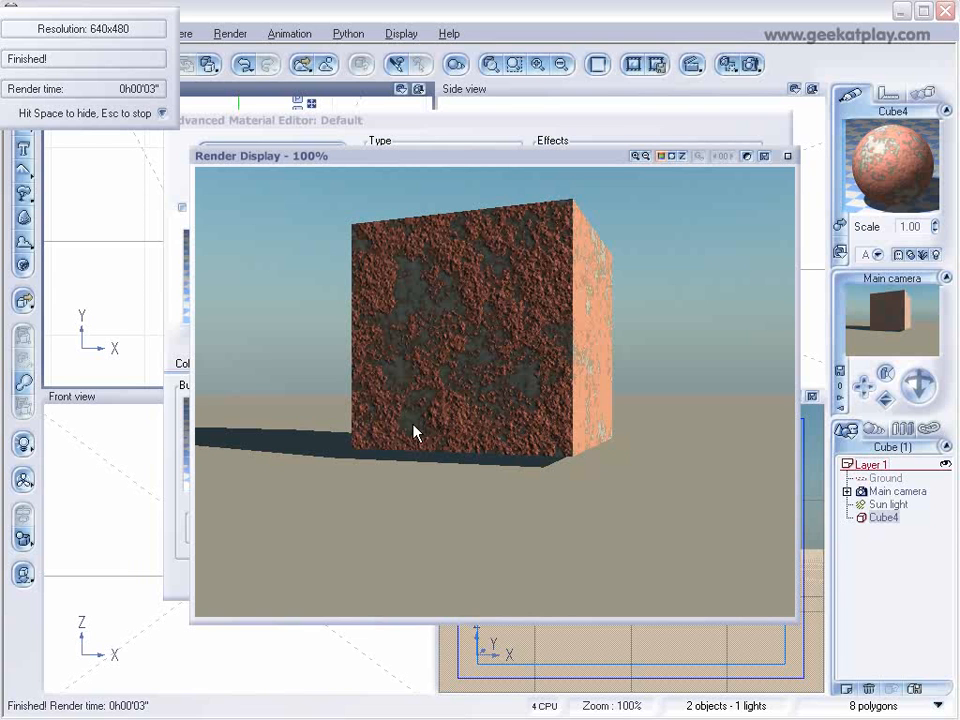
pyautogui.click(788, 157)
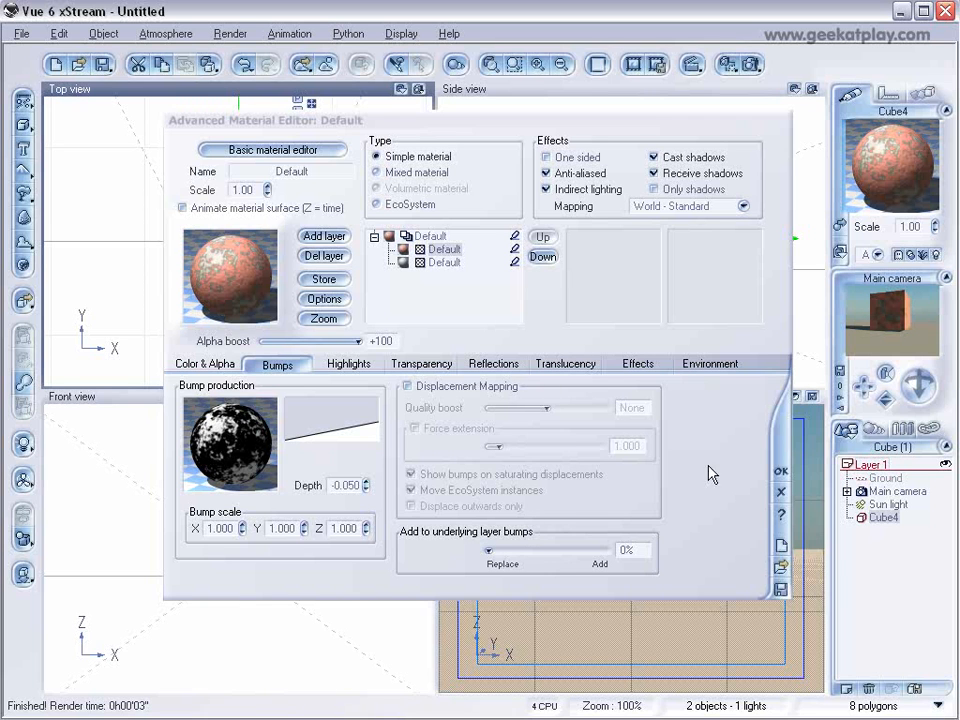
# Save the salmon-orange layer as a material file named stacolayer in the tutorial folder, with stacolayer as its title.
pyautogui.click(438, 252)
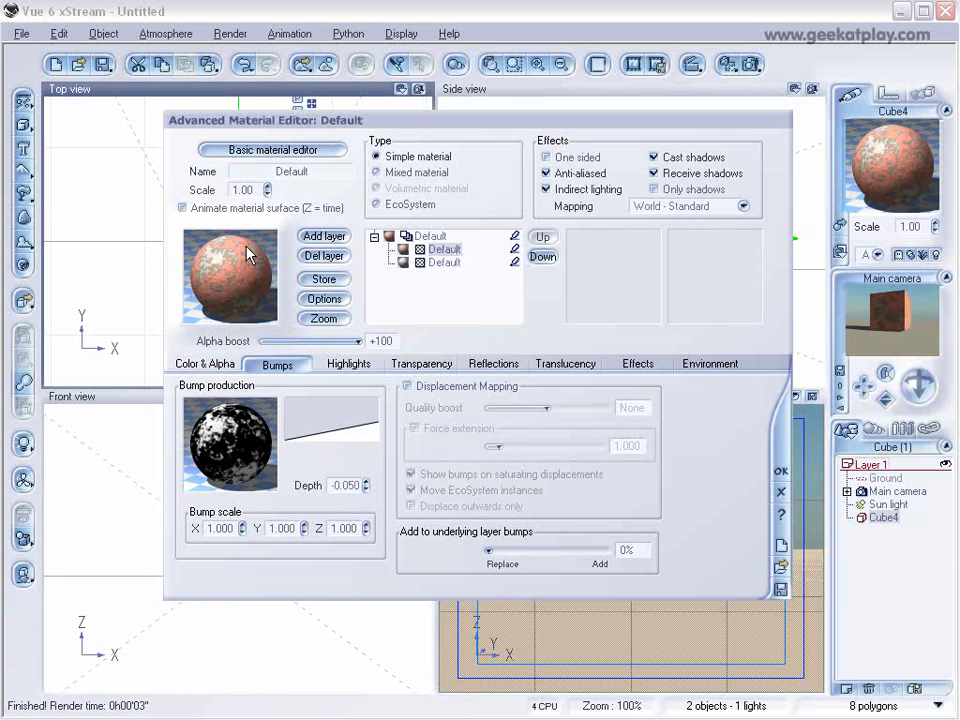
pyautogui.click(783, 588)
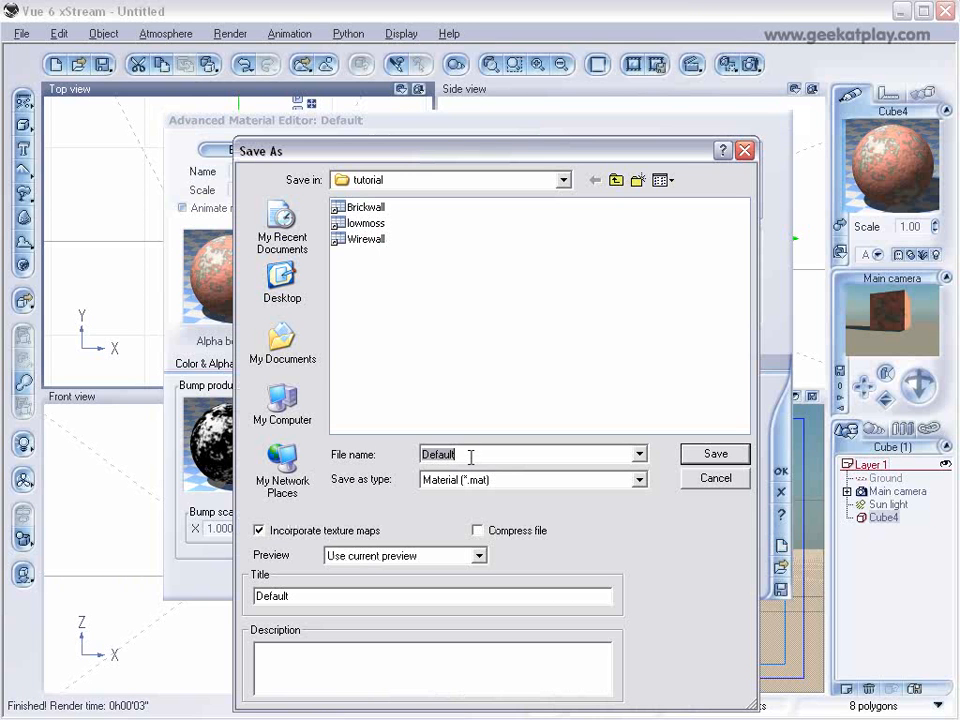
pyautogui.write('stacolayer')
pyautogui.moveTo(517, 453); pyautogui.dragTo(338, 446)
pyautogui.hotkey('ctrl', 'c')
pyautogui.moveTo(380, 596); pyautogui.dragTo(135, 576)
pyautogui.hotkey('ctrl', 'v')
pyautogui.click(690, 453)
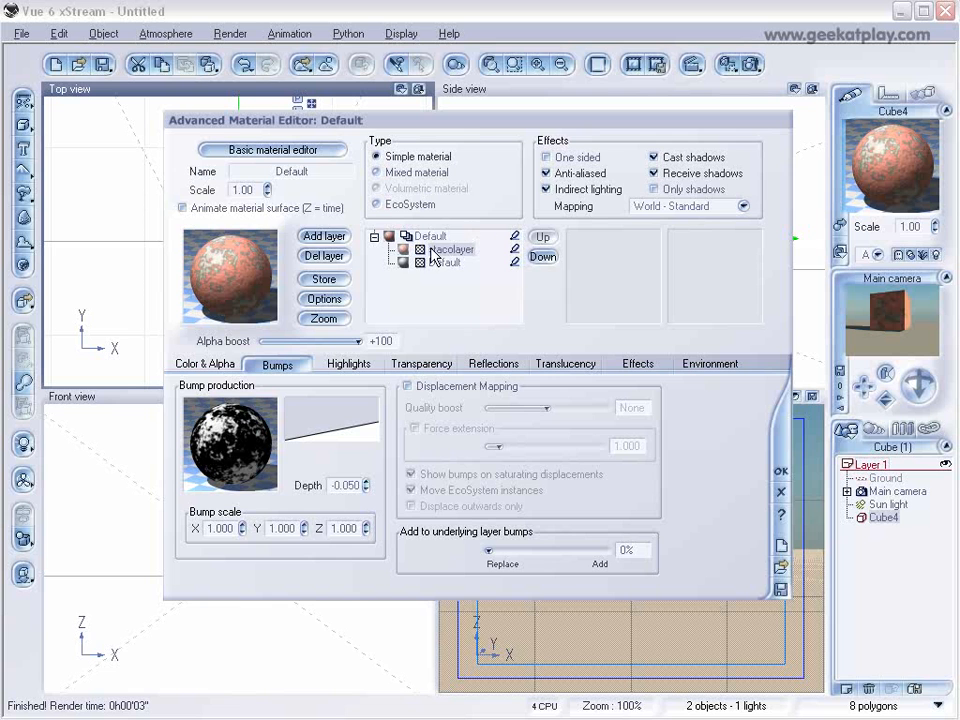
# Add another material layer and load the saved stacolayer material from the tutorial folder into it.
pyautogui.click(340, 238)
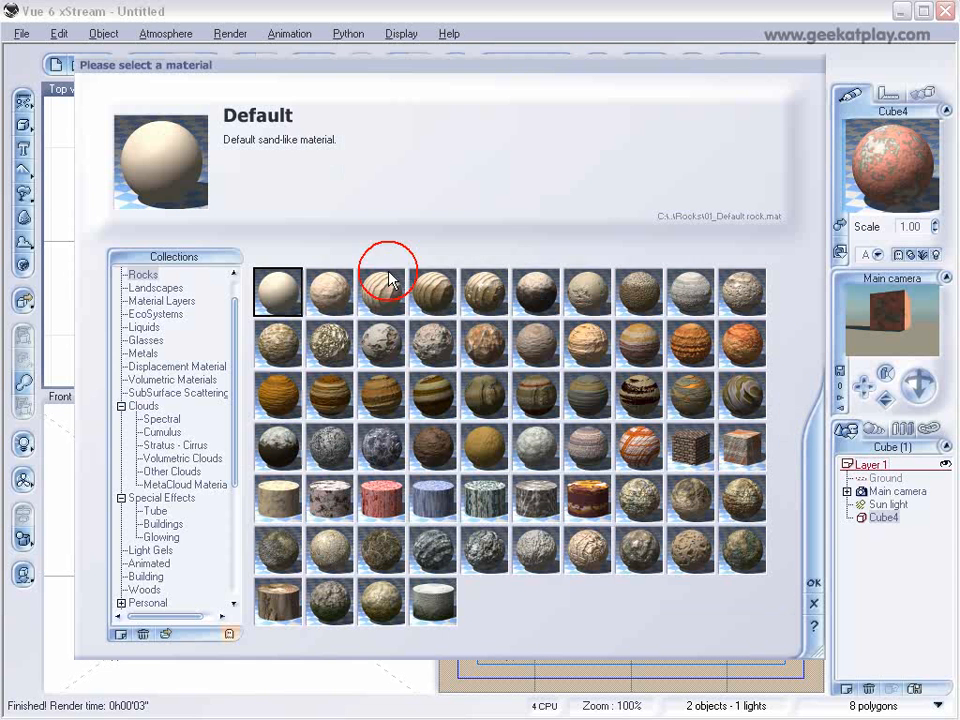
pyautogui.click(817, 583)
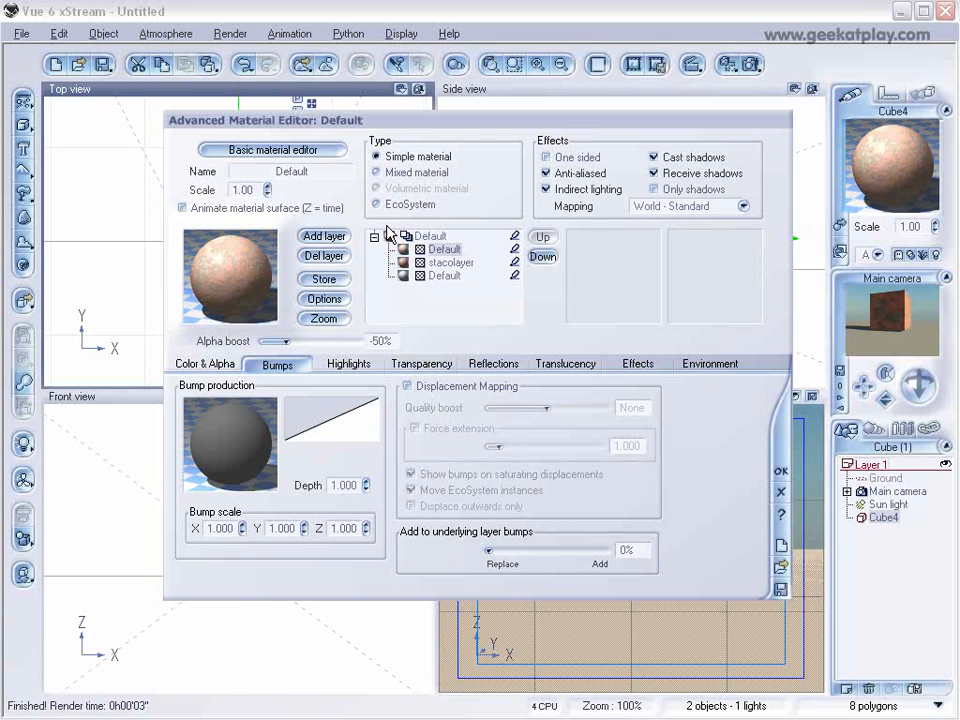
pyautogui.click(781, 568)
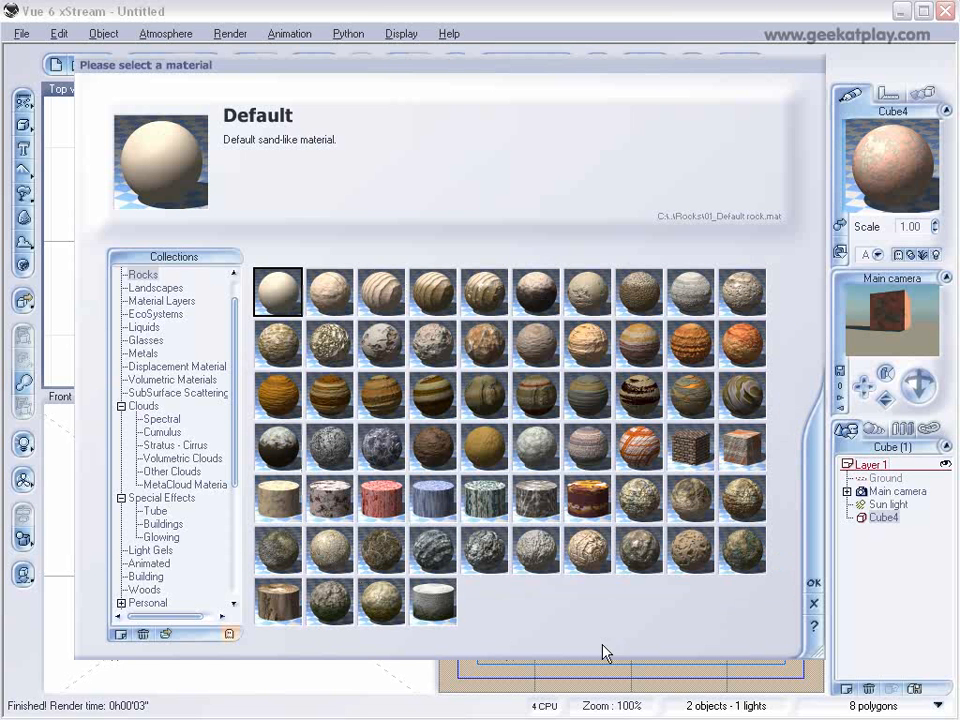
pyautogui.click(165, 634)
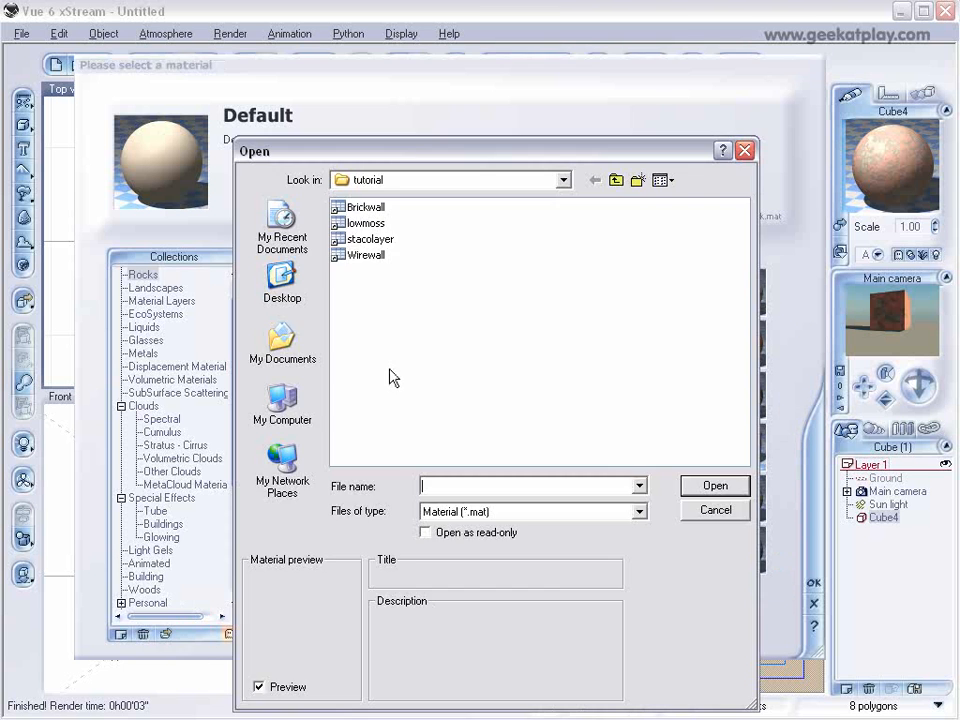
pyautogui.click(364, 240)
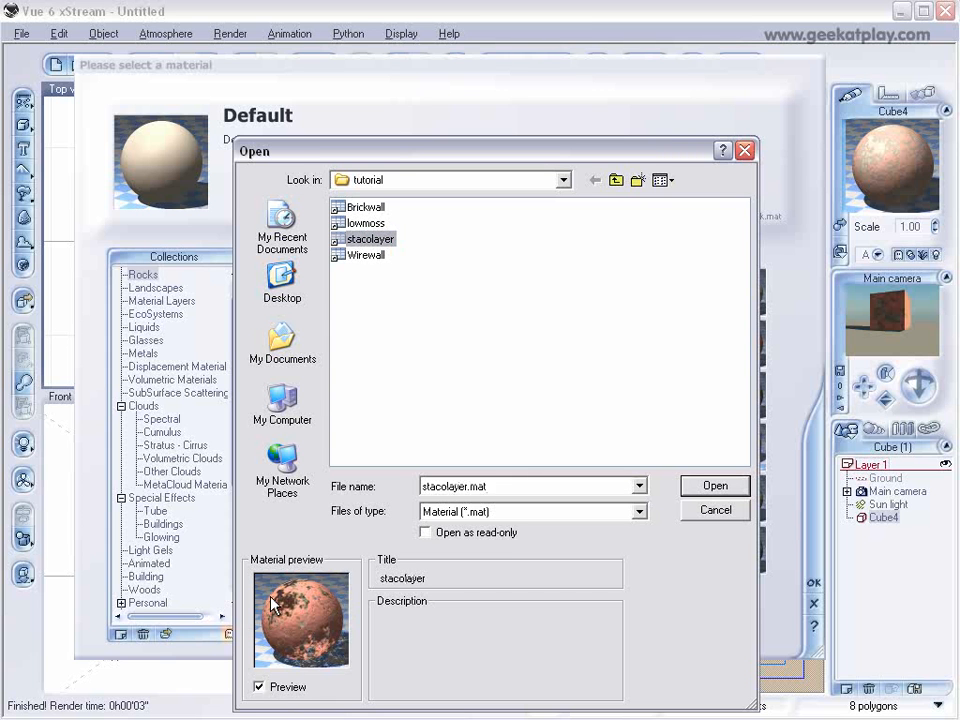
pyautogui.click(727, 492)
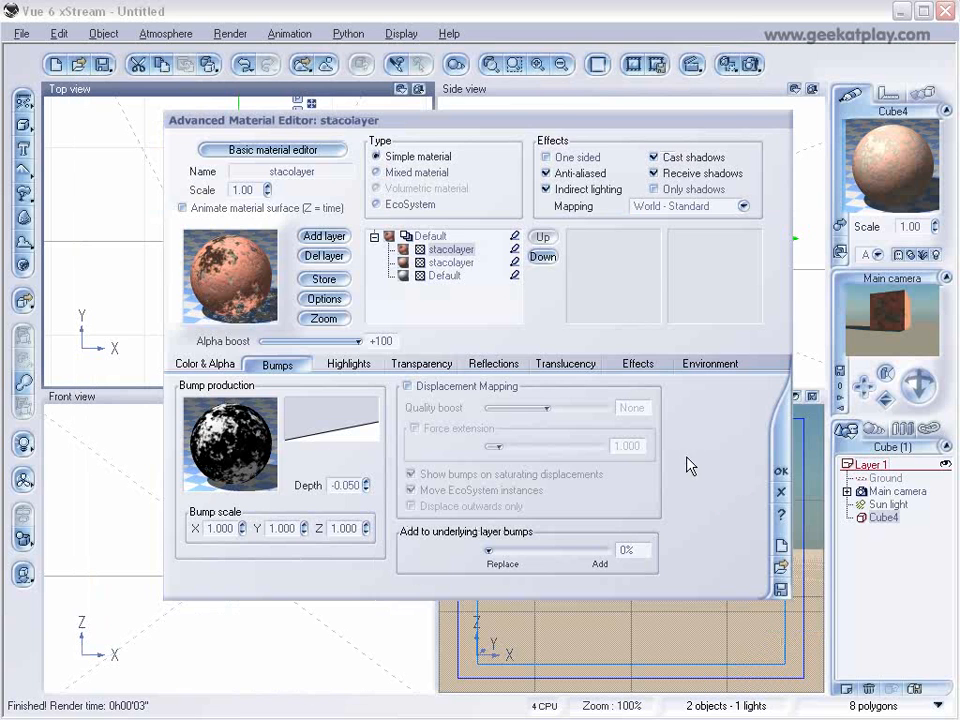
# Compare the two stacolayer layers in the material, and delete the upper duplicate.
pyautogui.click(436, 238)
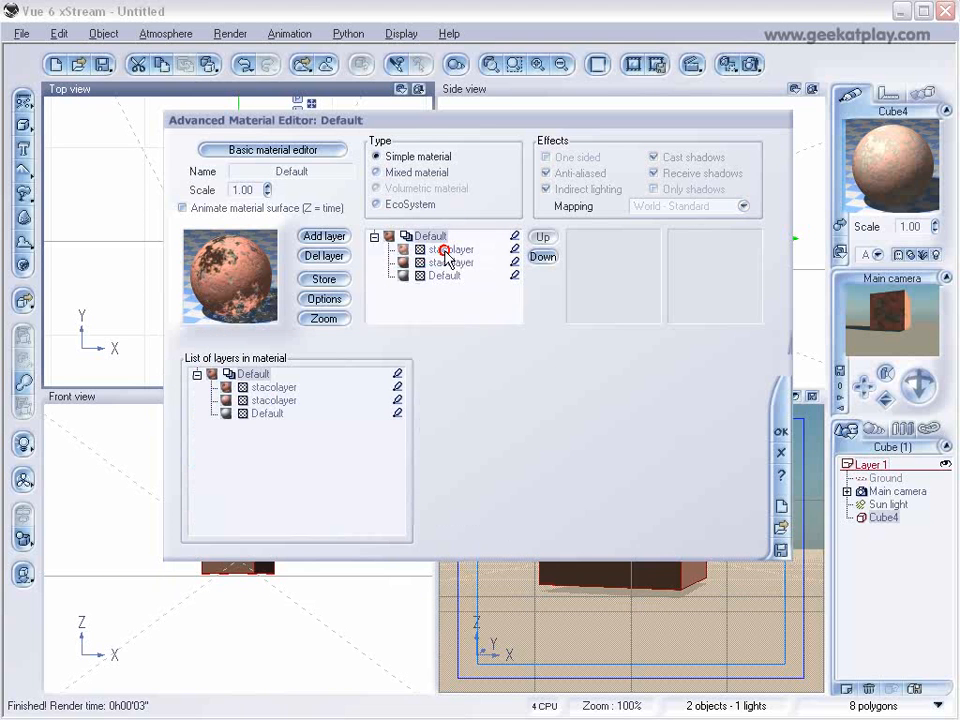
pyautogui.click(440, 249)
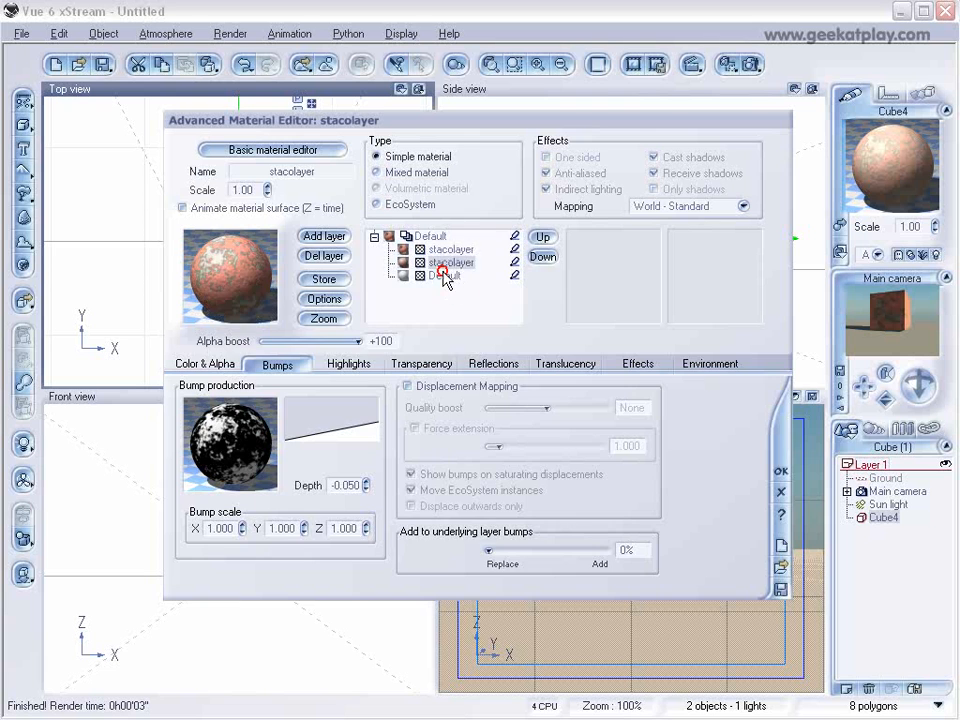
pyautogui.click(432, 238)
pyautogui.click(452, 249)
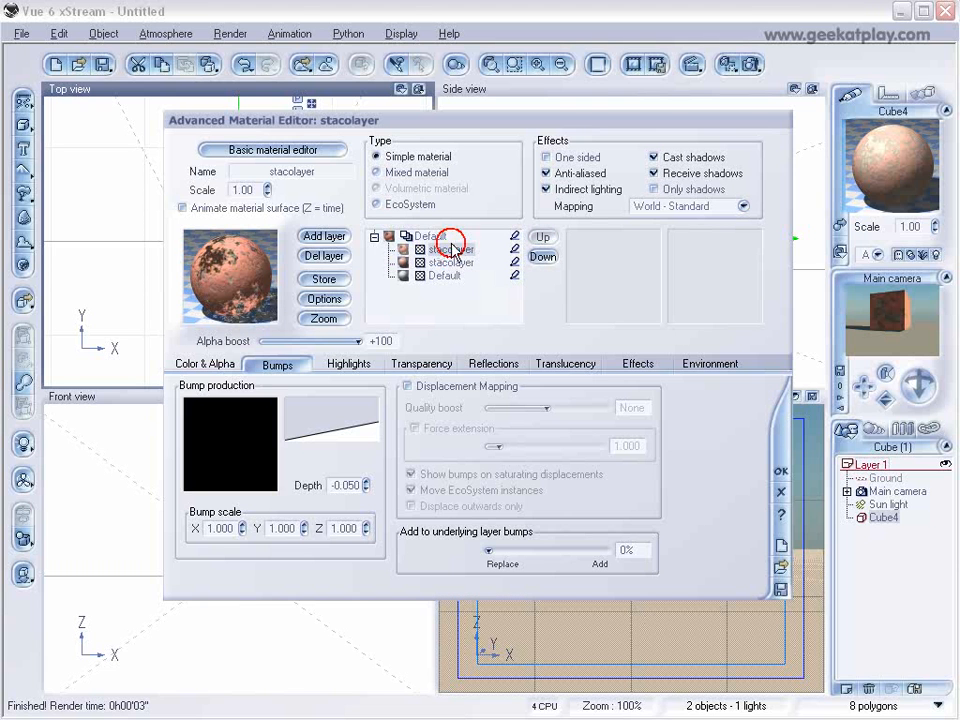
pyautogui.click(330, 257)
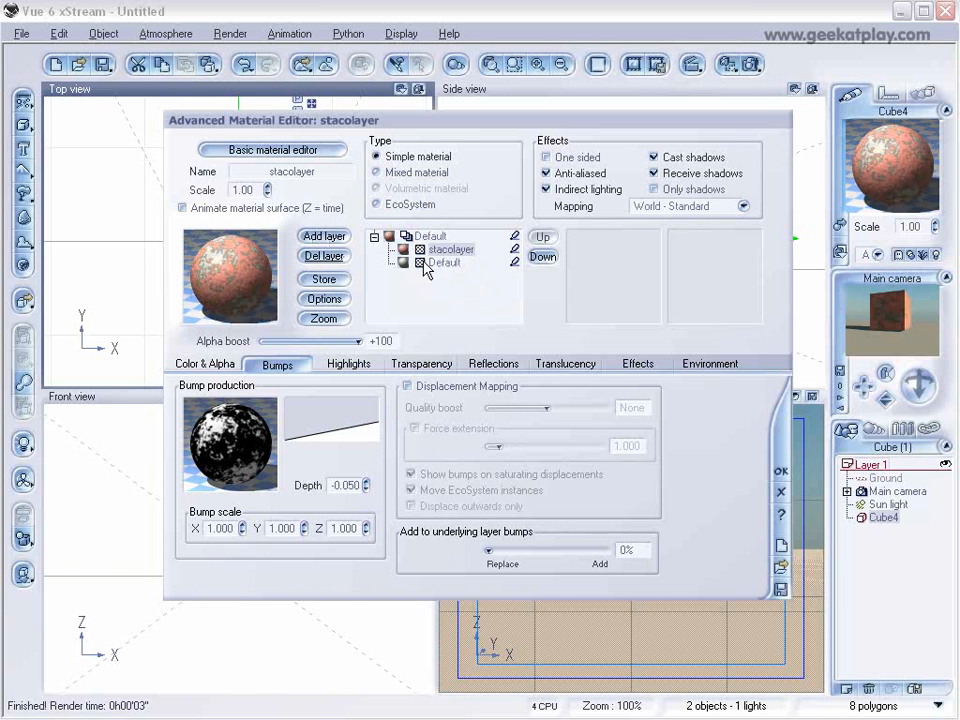
# Add a default layer above stacolayer and set its color to light peach, RGB 247, 204, 186.
pyautogui.click(324, 236)
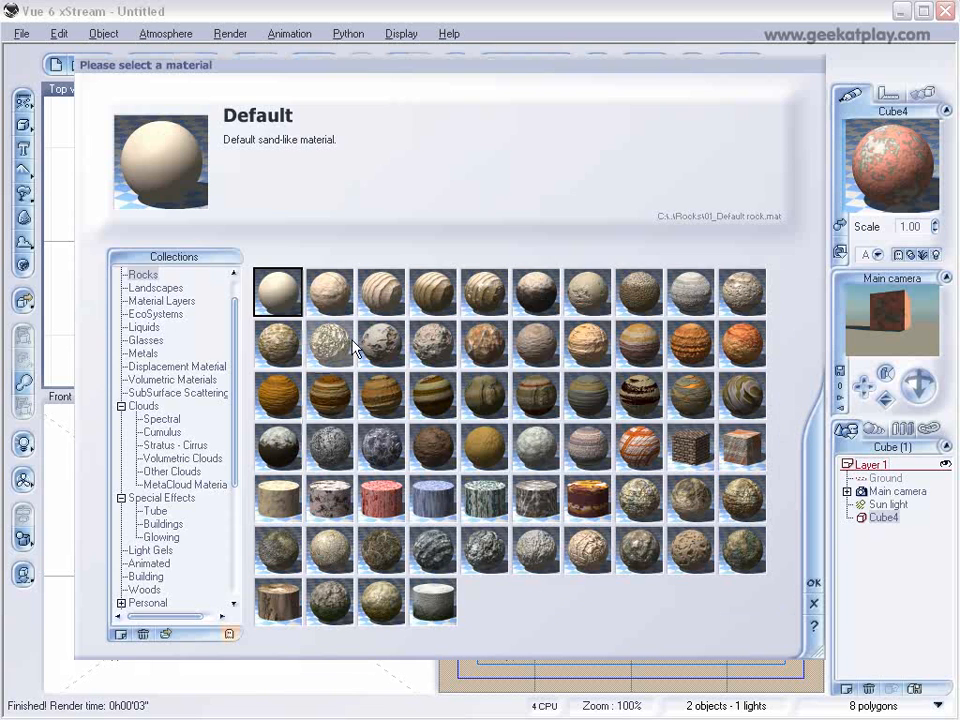
pyautogui.click(813, 584)
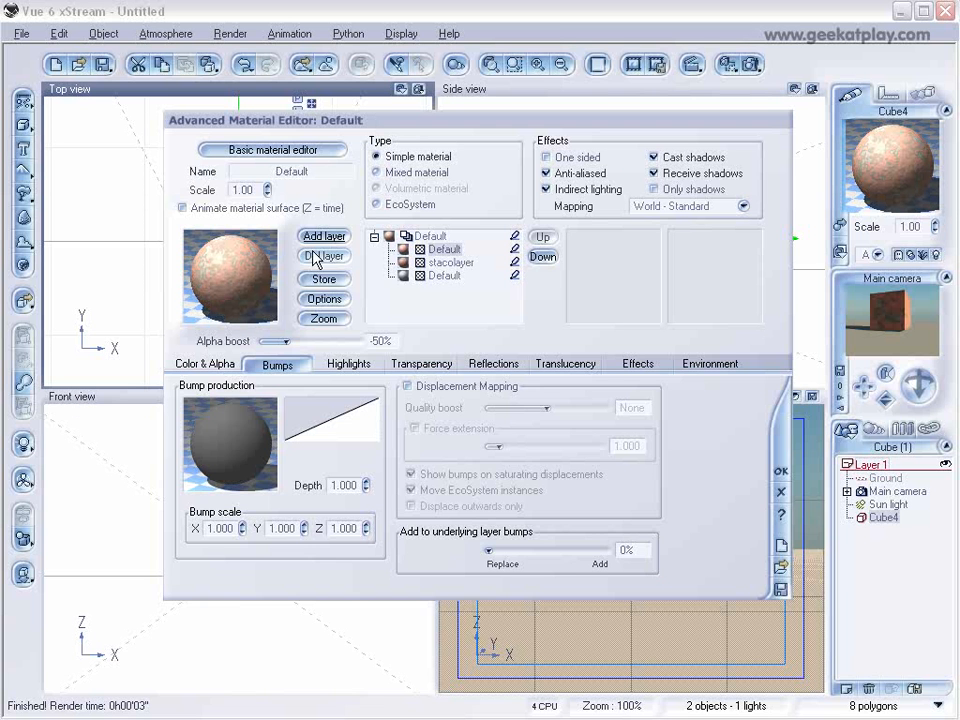
pyautogui.click(224, 365)
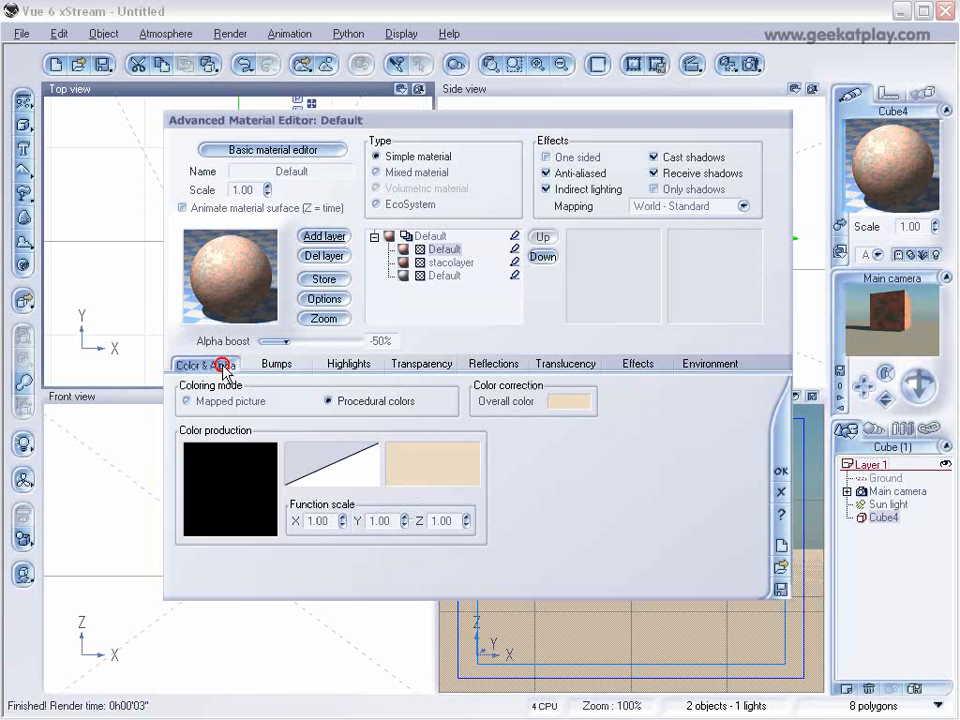
pyautogui.rightClick(432, 460)
pyautogui.click(456, 469)
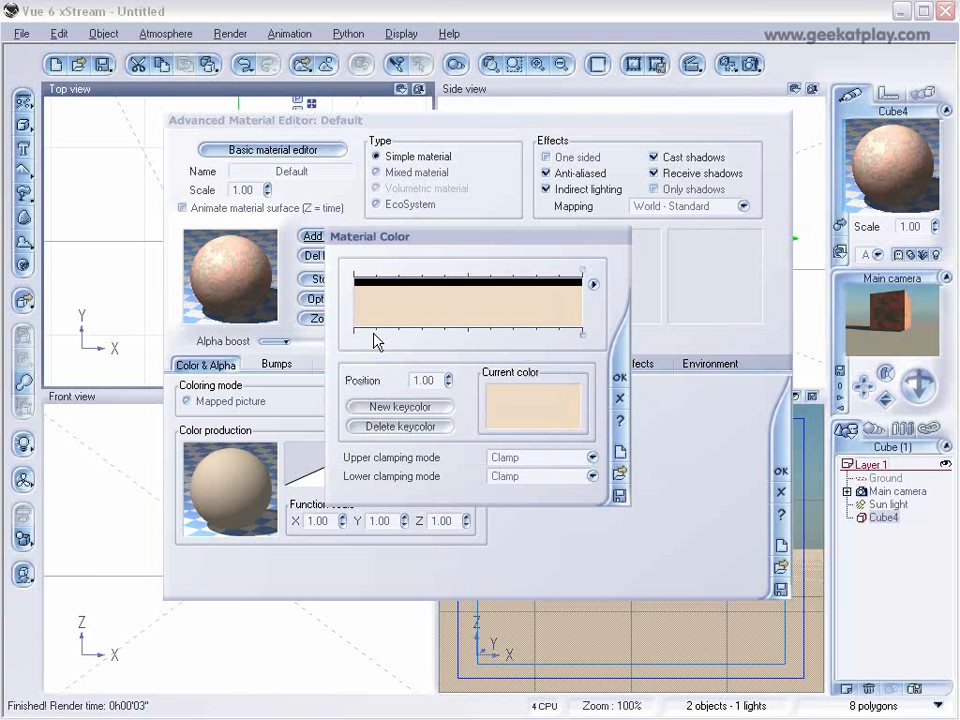
pyautogui.rightClick(548, 410)
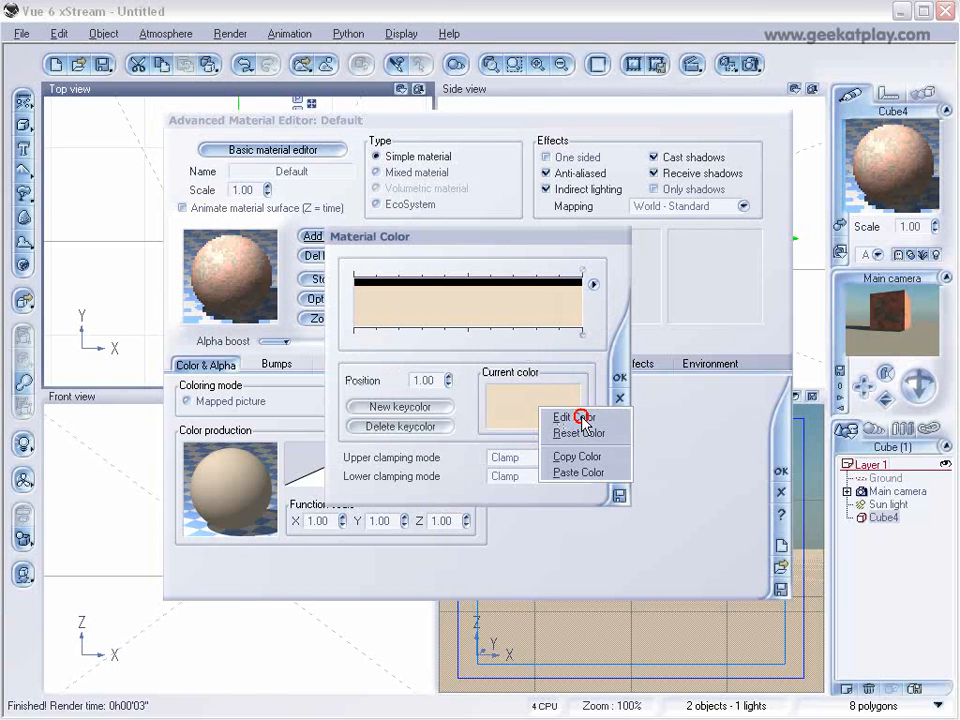
pyautogui.click(580, 417)
pyautogui.moveTo(481, 250); pyautogui.dragTo(473, 208)
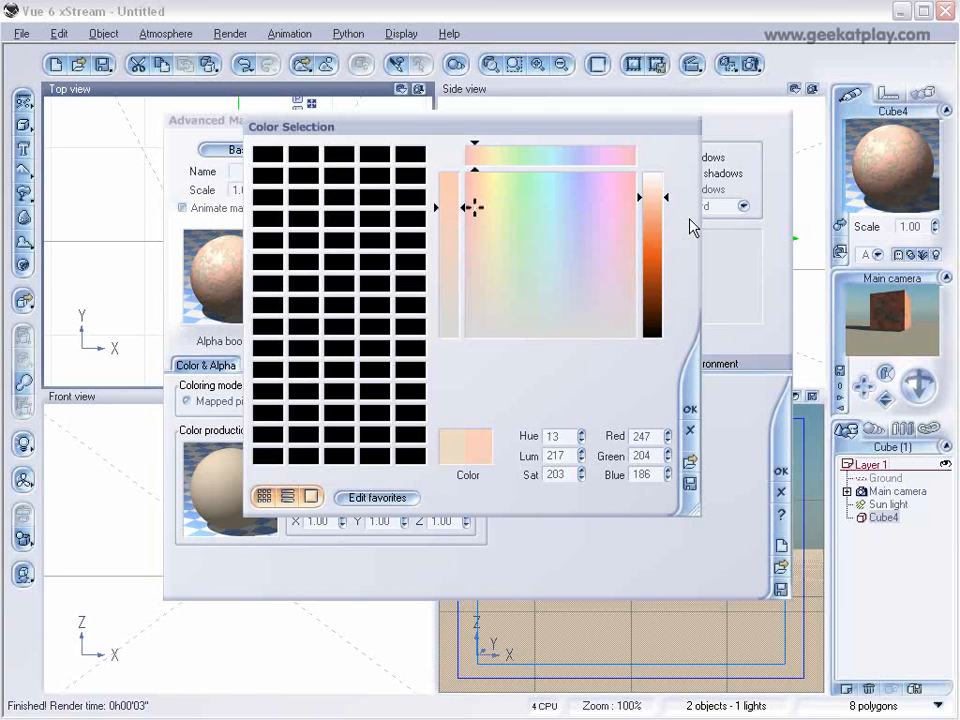
pyautogui.click(690, 405)
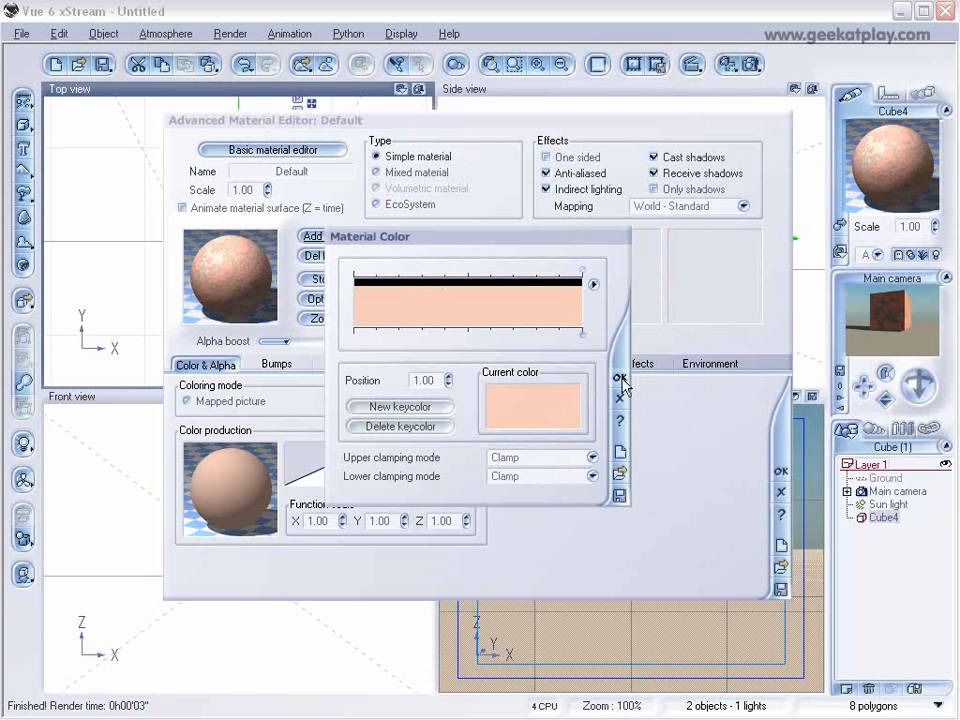
pyautogui.click(620, 378)
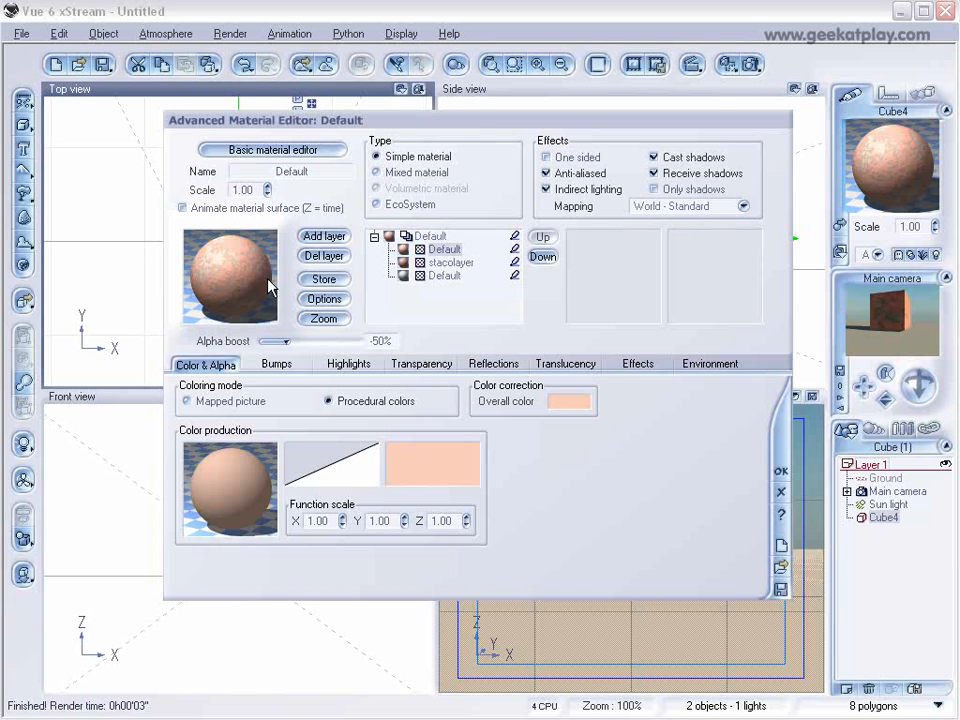
# Open the peach layer's color function and line up the constant, filter and color map nodes in a vertical column.
pyautogui.rightClick(236, 489)
pyautogui.click(272, 496)
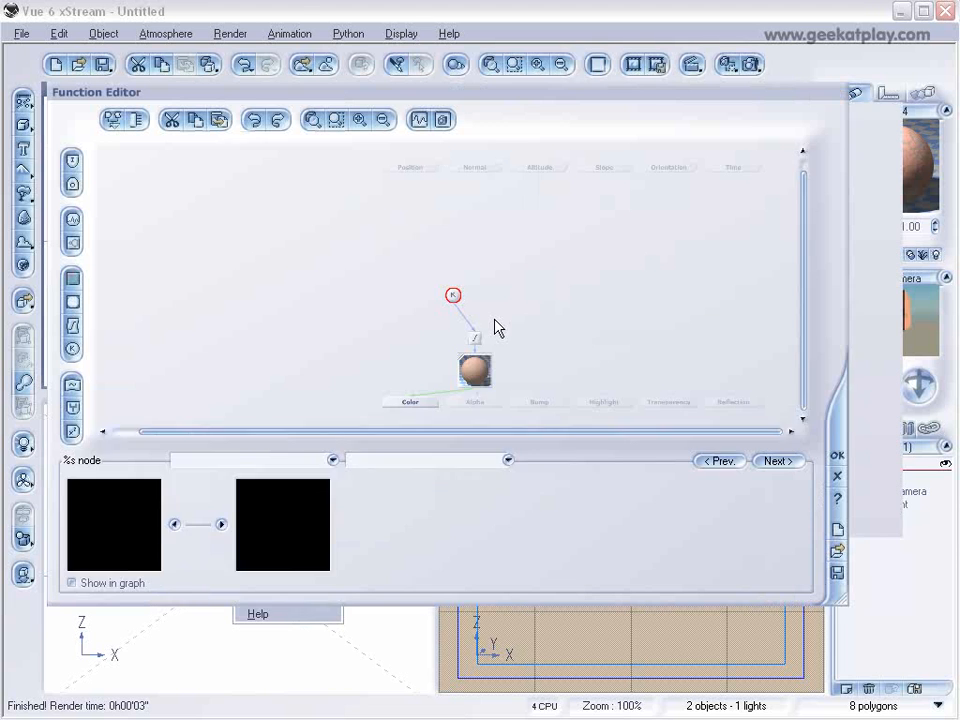
pyautogui.click(435, 305)
pyautogui.click(476, 274)
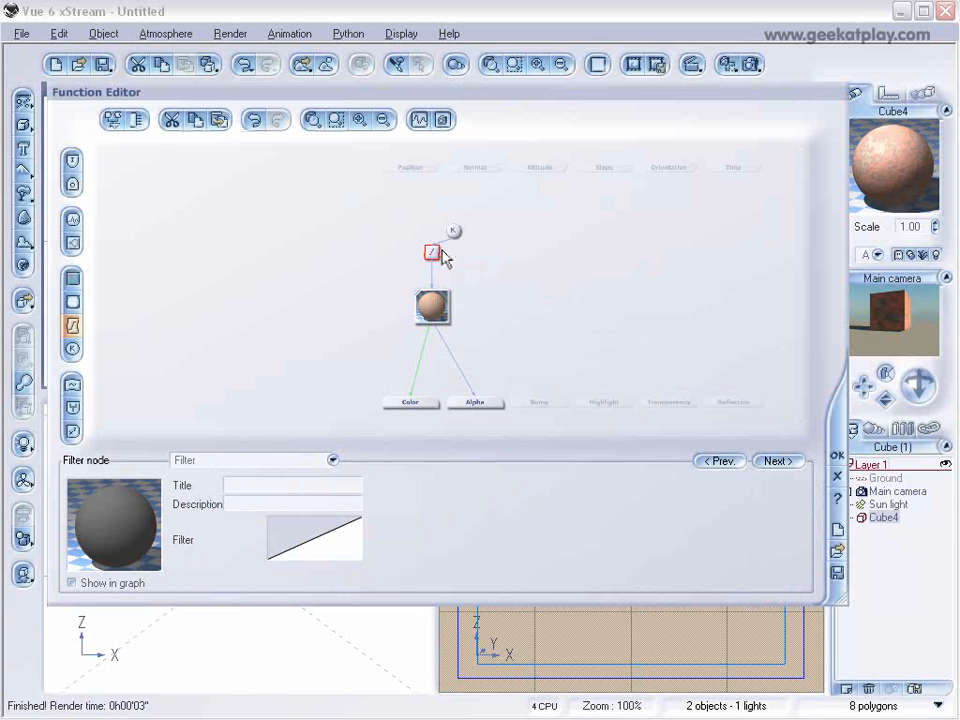
pyautogui.click(433, 208)
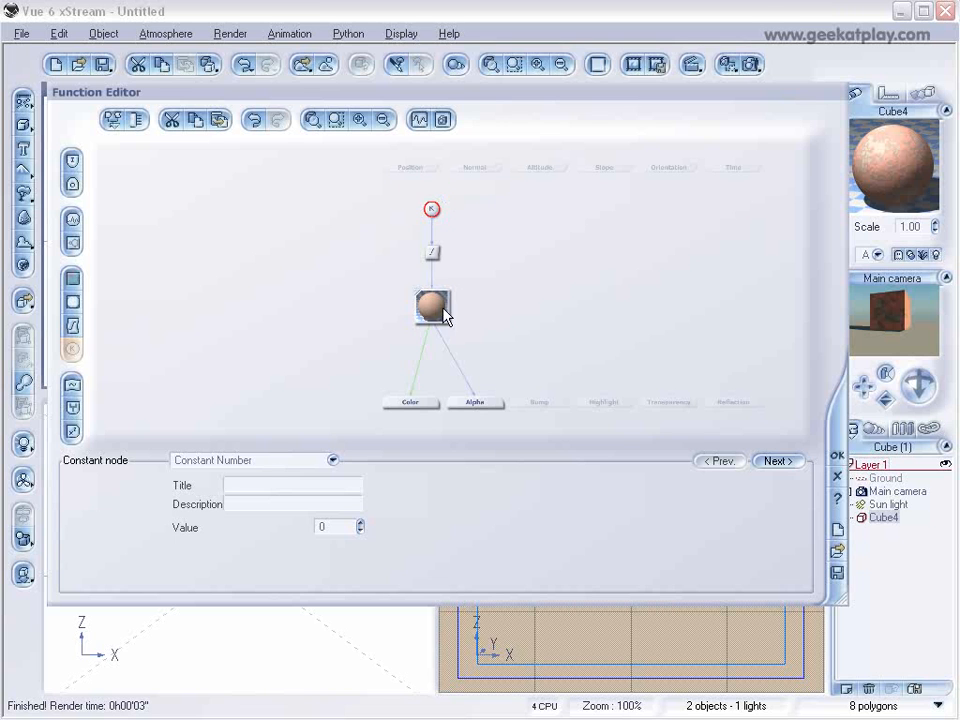
# Feed the Transparency output from a new Simple Fractal node with roughness 1, gain 10 and a largest feature of about 1.35.
pyautogui.click(686, 402)
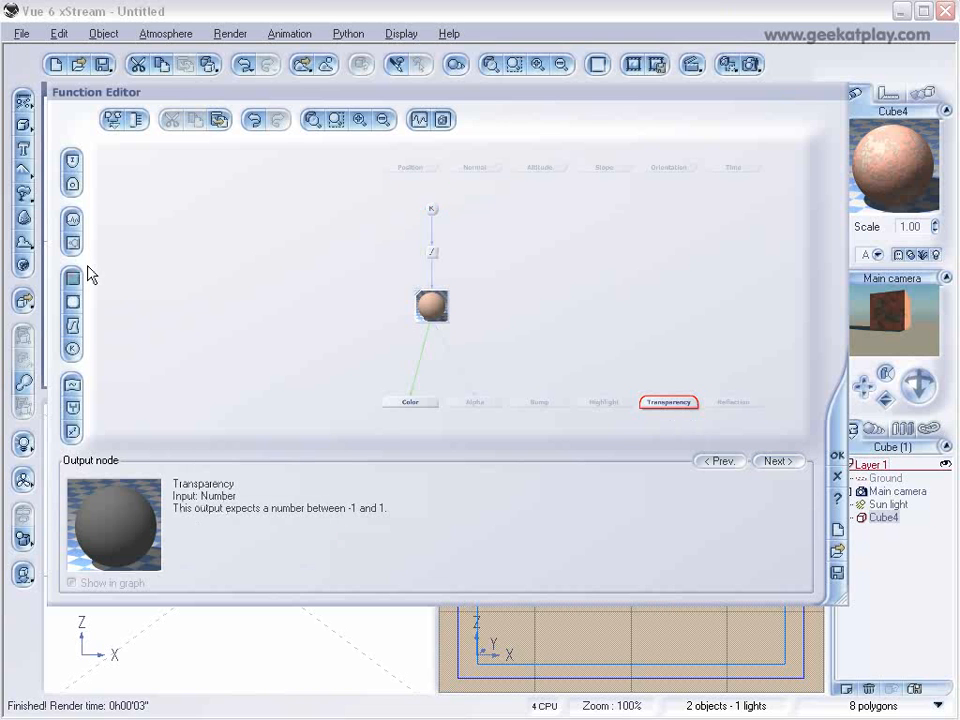
pyautogui.click(73, 244)
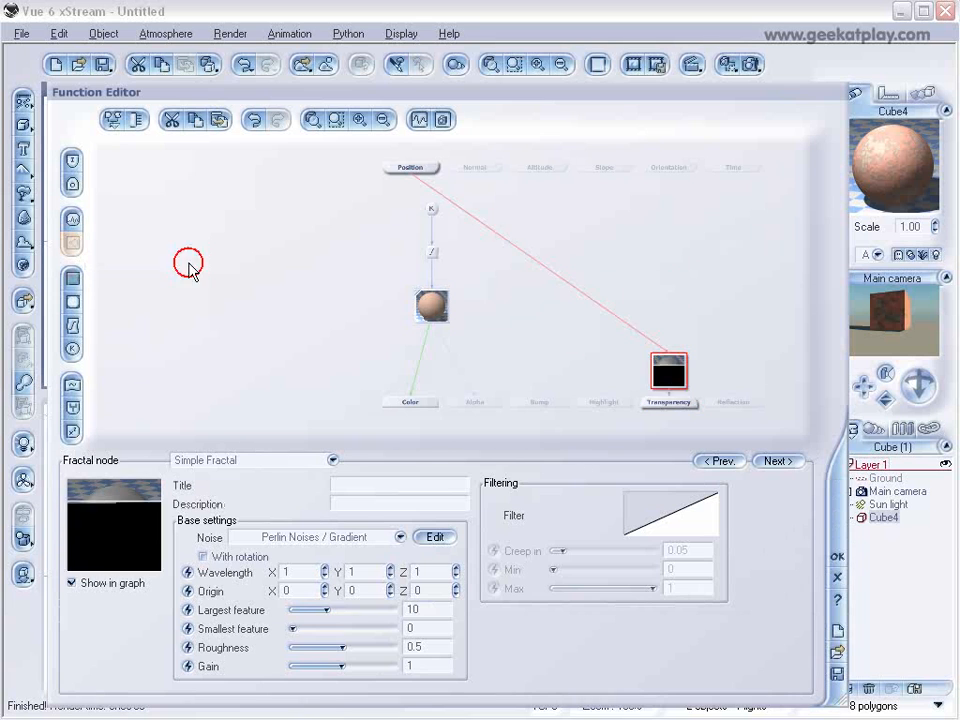
pyautogui.moveTo(680, 377); pyautogui.dragTo(658, 291)
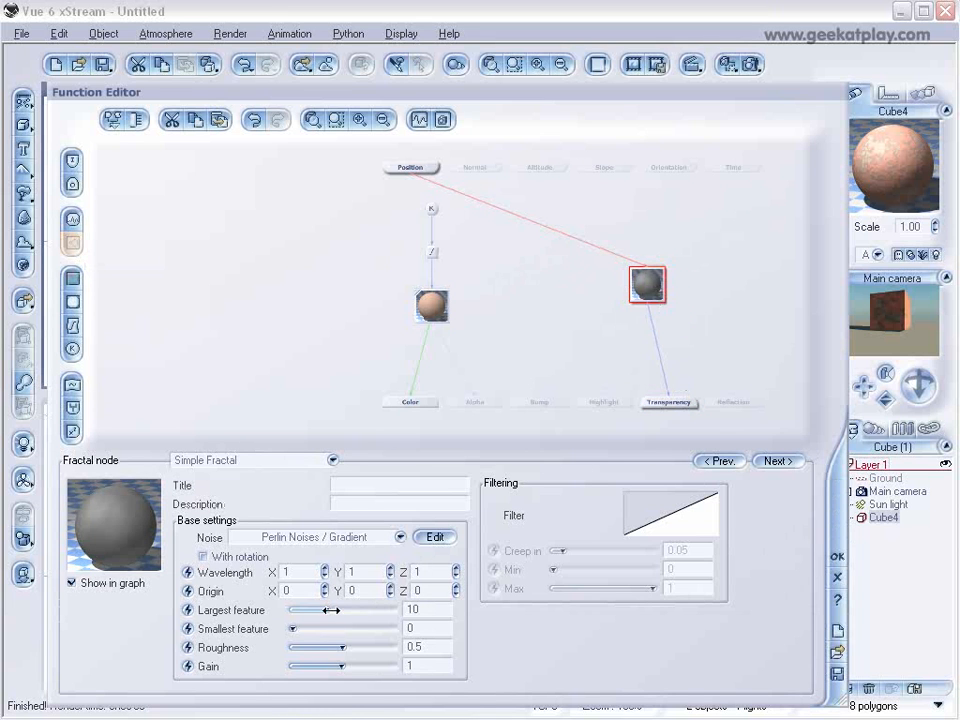
pyautogui.moveTo(327, 609); pyautogui.dragTo(392, 667)
pyautogui.moveTo(319, 609)
pyautogui.mouseDown()
pyautogui.moveTo(300, 608)
pyautogui.moveTo(343, 608)
pyautogui.moveTo(309, 609)
pyautogui.mouseUp()
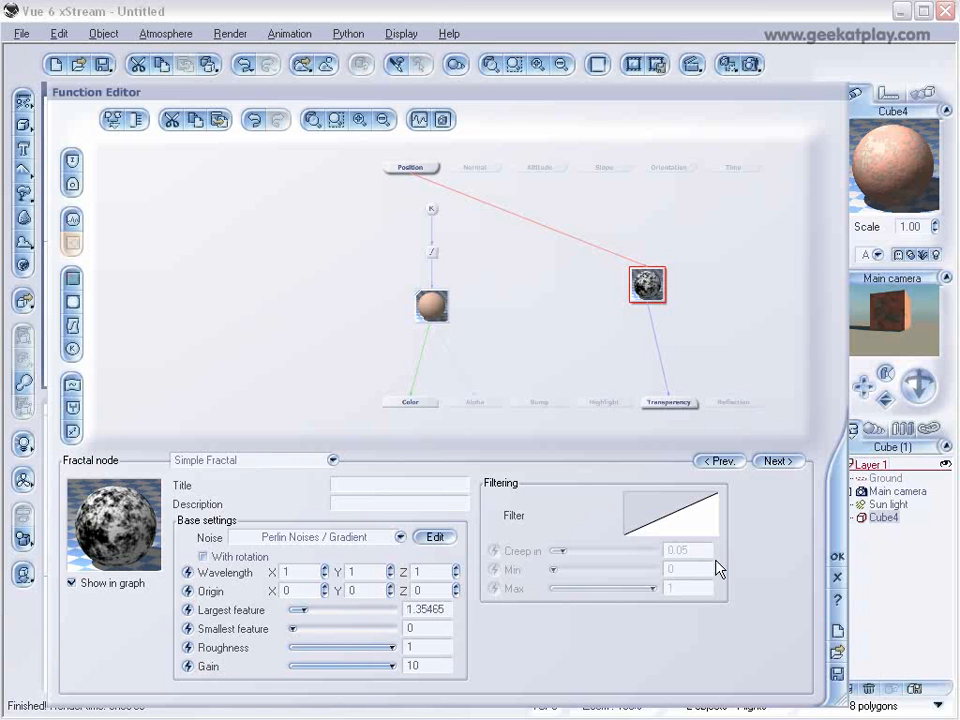
# Add a keypoint to the fractal's filter curve at about X -0.04, Y -0.73, and accept the filter and function.
pyautogui.rightClick(652, 519)
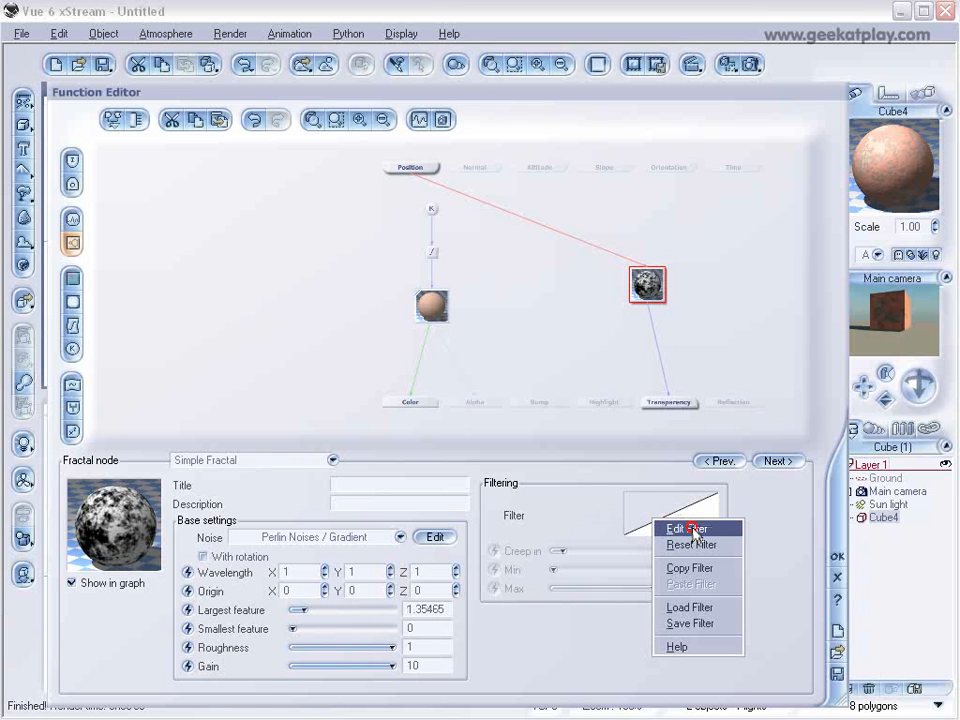
pyautogui.click(690, 529)
pyautogui.click(525, 245)
pyautogui.moveTo(525, 245); pyautogui.dragTo(527, 293)
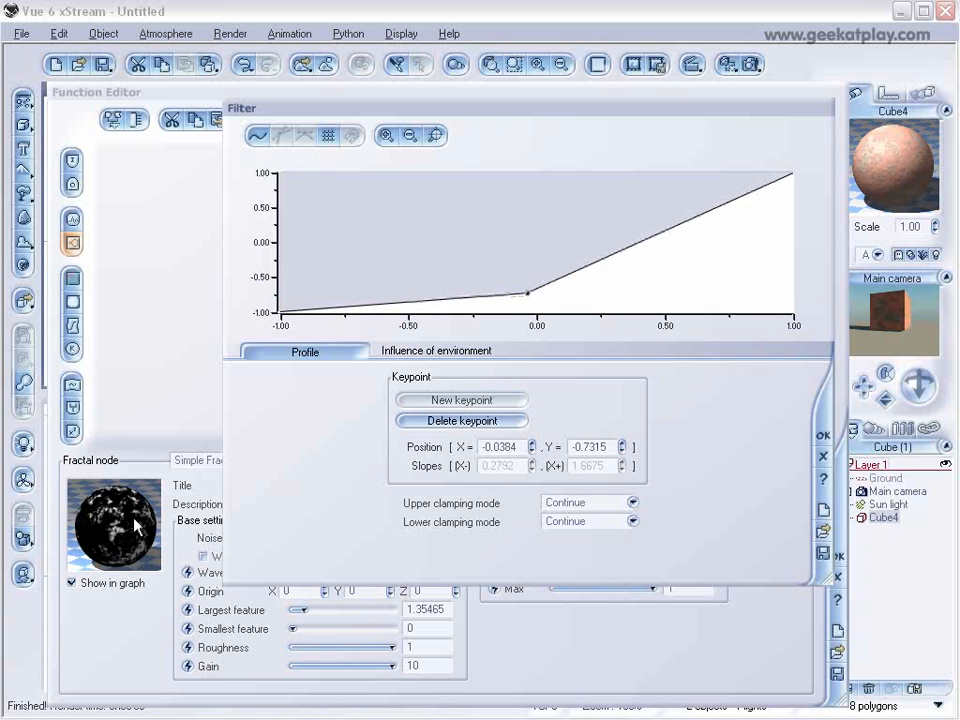
pyautogui.click(823, 435)
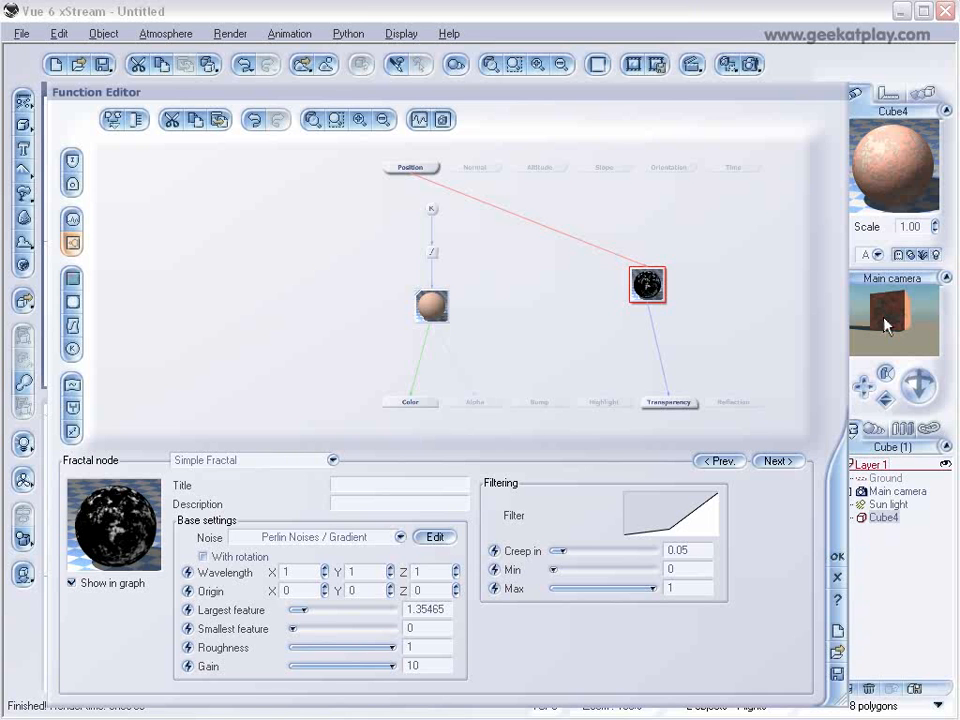
pyautogui.click(830, 557)
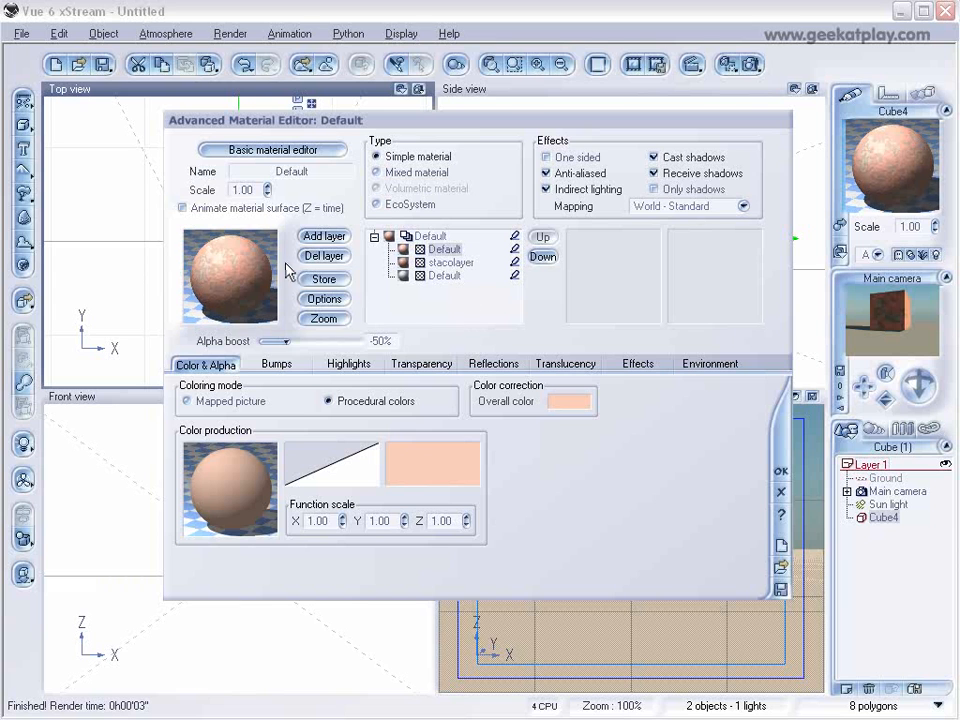
# Try the peach layer's alpha boost at +100%, and settle on -31%.
pyautogui.moveTo(300, 337); pyautogui.dragTo(358, 341)
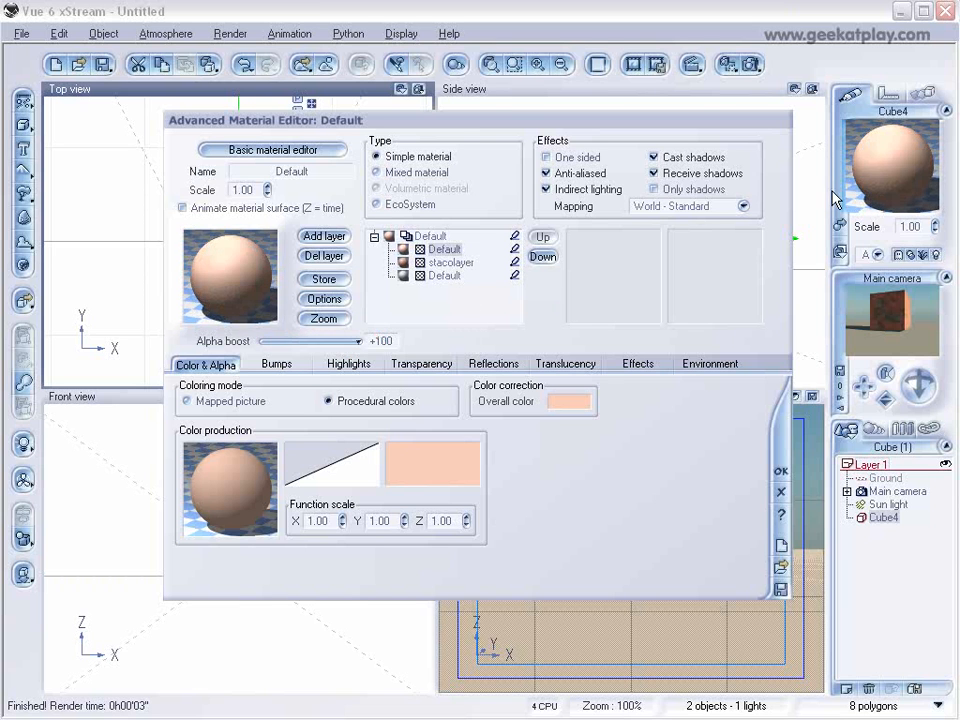
pyautogui.click(906, 160)
pyautogui.moveTo(358, 341); pyautogui.dragTo(289, 340)
# Reopen the peach layer's color function and examine how the fractal node feeds the Transparency output.
pyautogui.rightClick(250, 472)
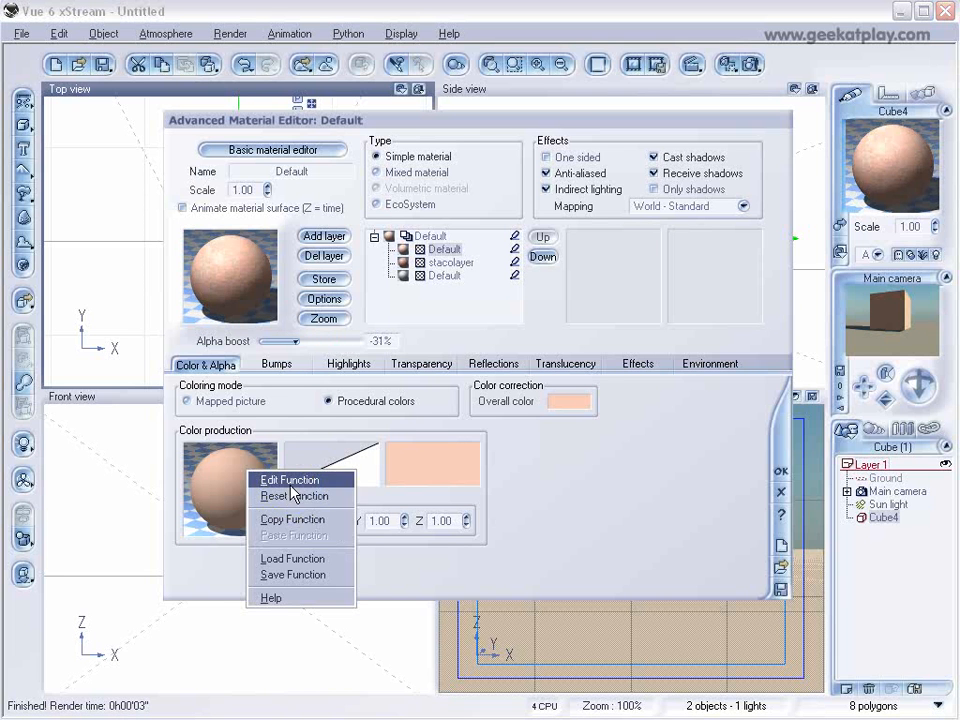
pyautogui.click(290, 480)
pyautogui.click(668, 403)
pyautogui.moveTo(647, 285); pyautogui.dragTo(626, 307)
pyautogui.click(653, 400)
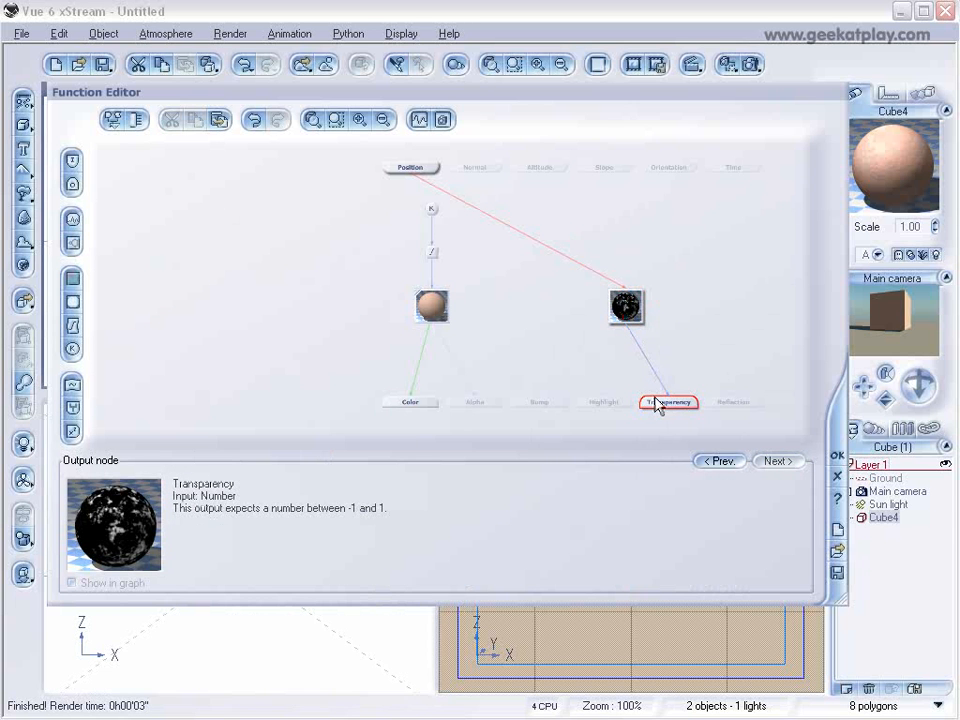
pyautogui.click(626, 307)
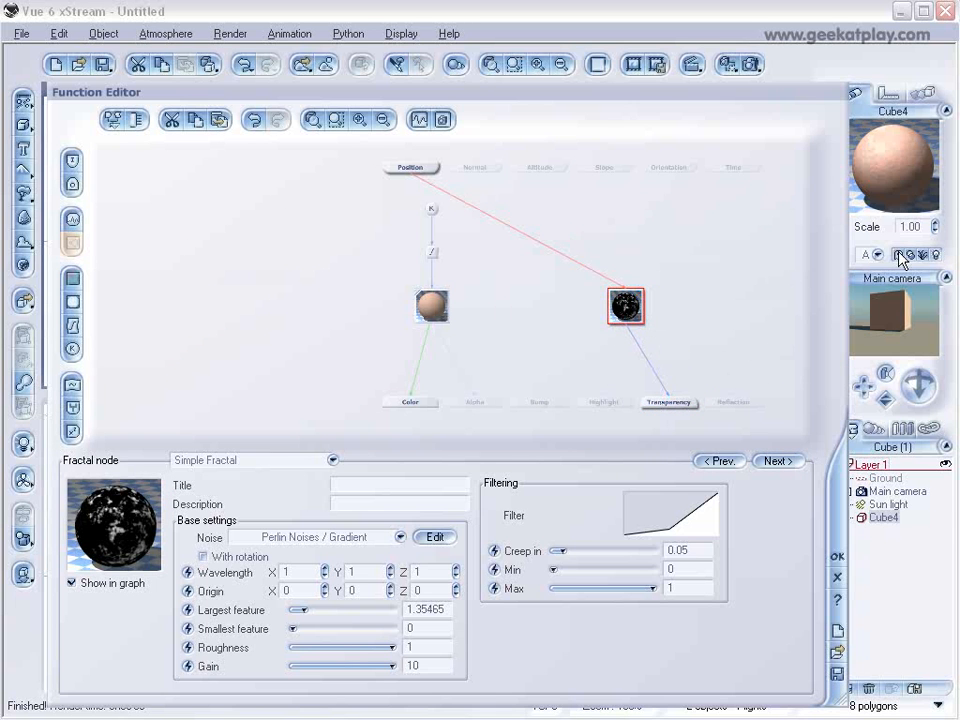
pyautogui.click(838, 556)
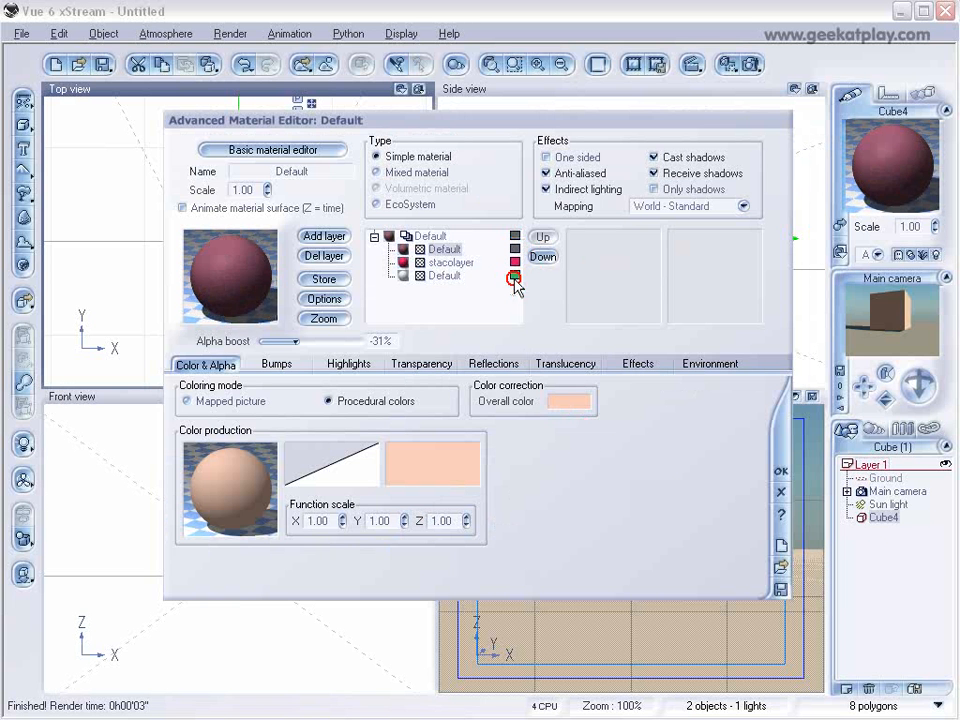
# Highlight the material layers with distinct colors, including yellow for the top layer, and reselect that layer.
pyautogui.moveTo(515, 243); pyautogui.dragTo(471, 137)
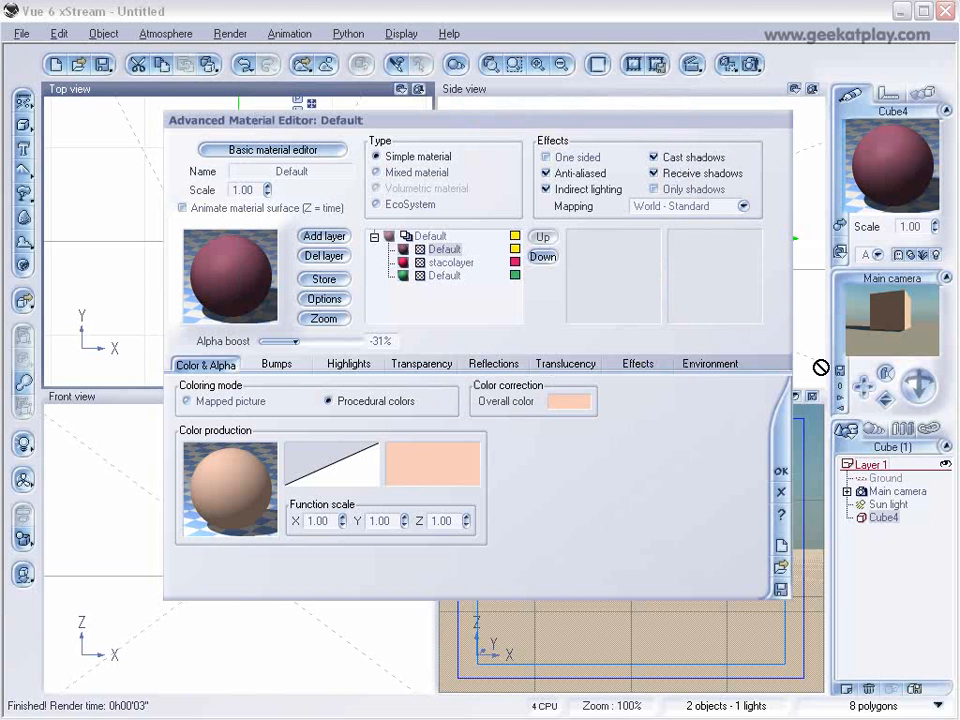
pyautogui.click(432, 238)
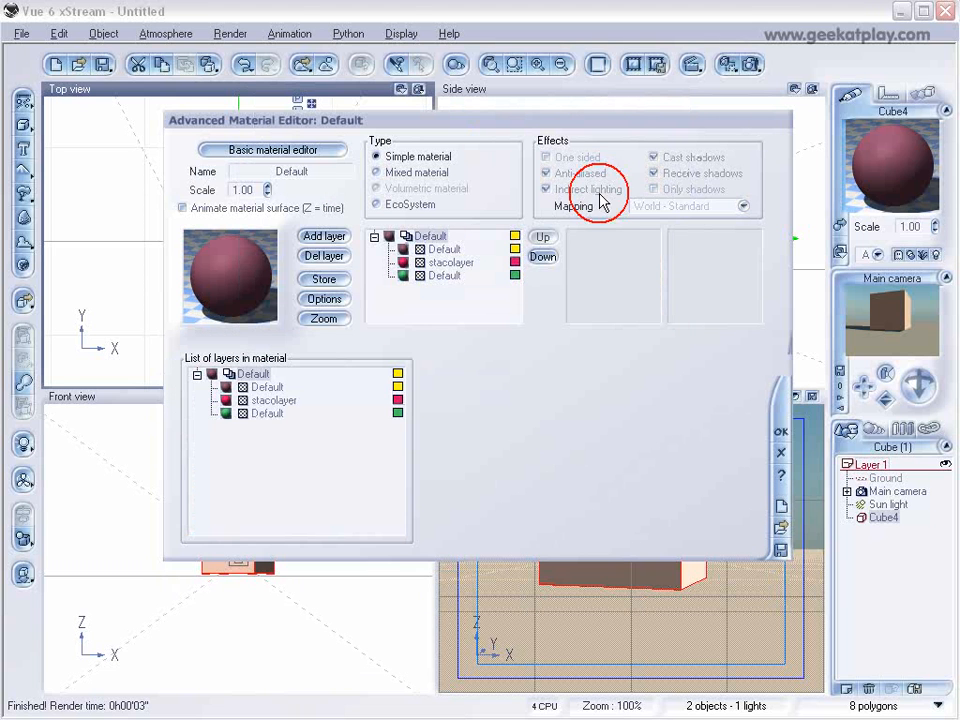
pyautogui.click(446, 249)
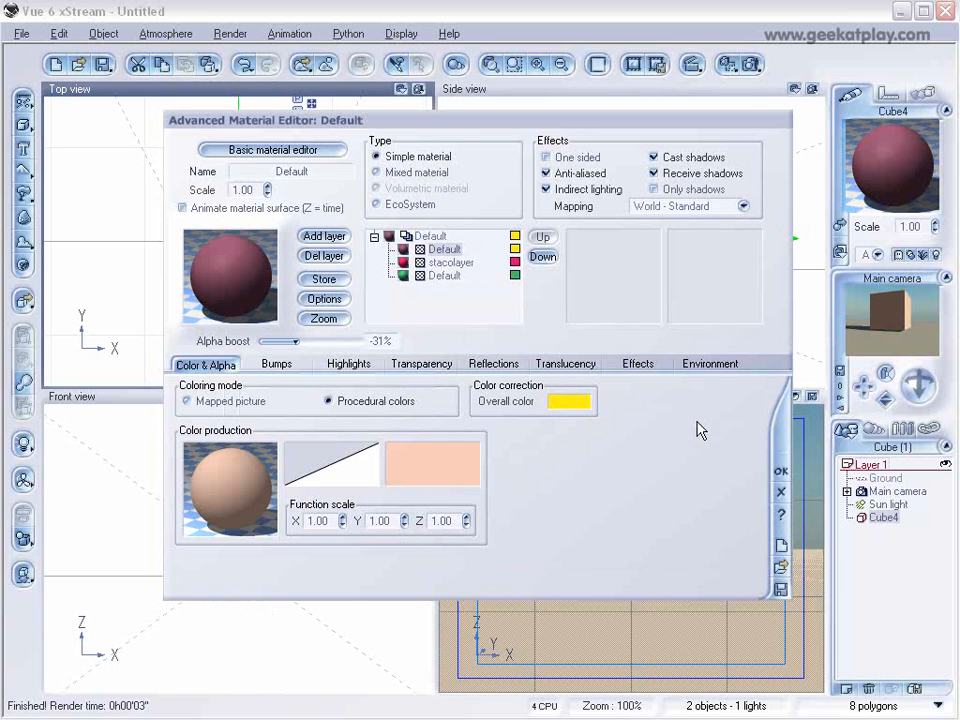
# In the top layer's color function, remove the color map's link to Alpha and connect the fractal node to Alpha instead.
pyautogui.rightClick(250, 466)
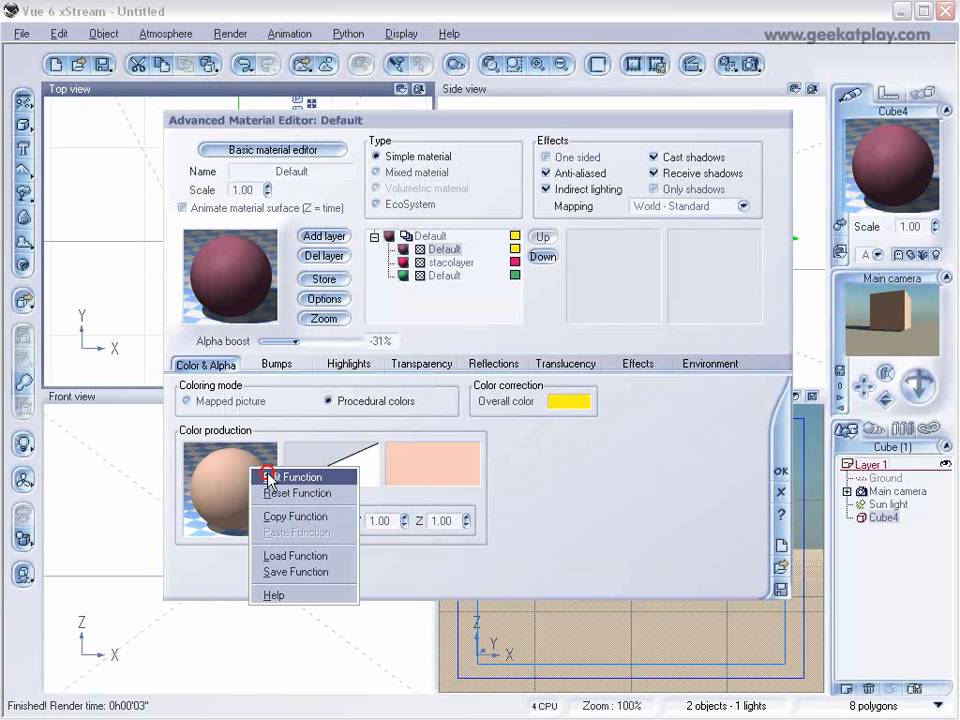
pyautogui.click(285, 476)
pyautogui.moveTo(626, 309); pyautogui.dragTo(626, 266)
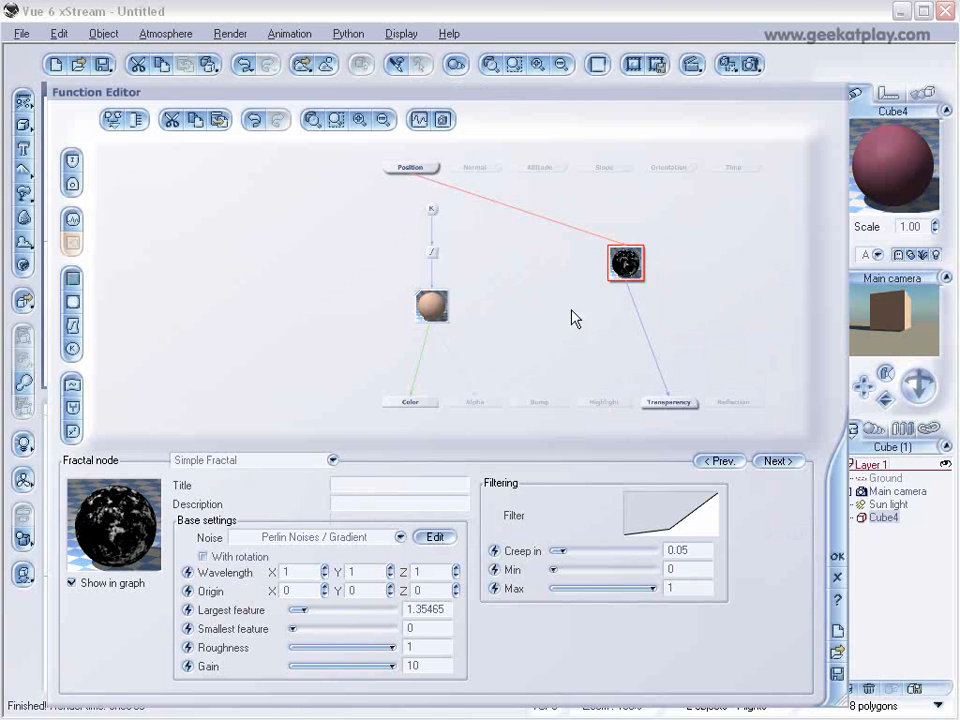
pyautogui.click(479, 393)
pyautogui.press('Delete')
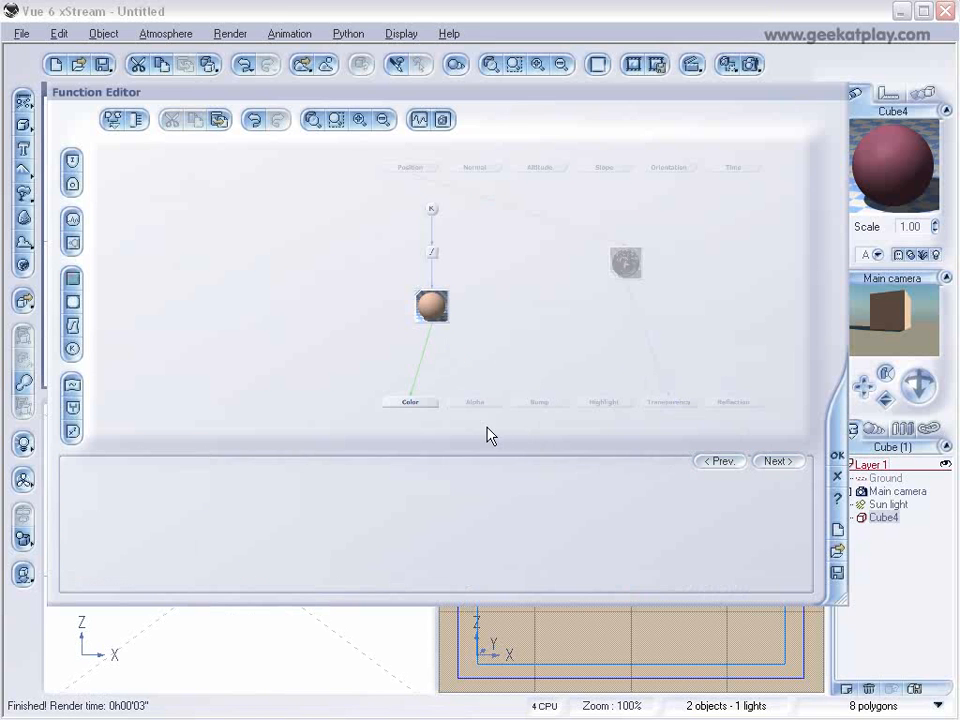
pyautogui.moveTo(479, 396); pyautogui.dragTo(628, 287)
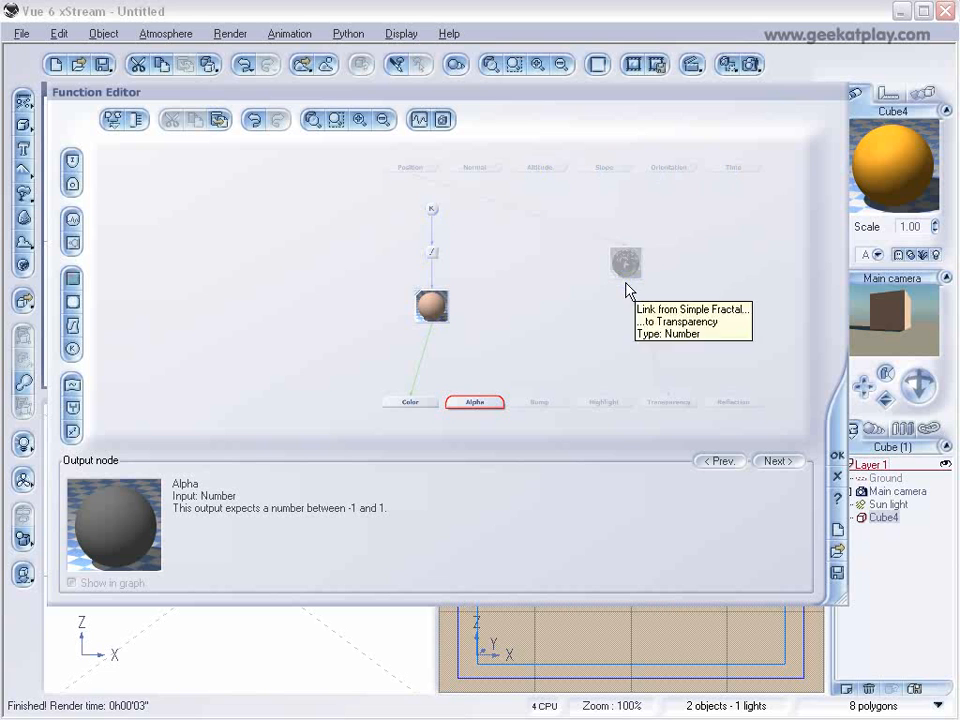
pyautogui.moveTo(476, 397); pyautogui.dragTo(586, 300)
pyautogui.click(476, 396)
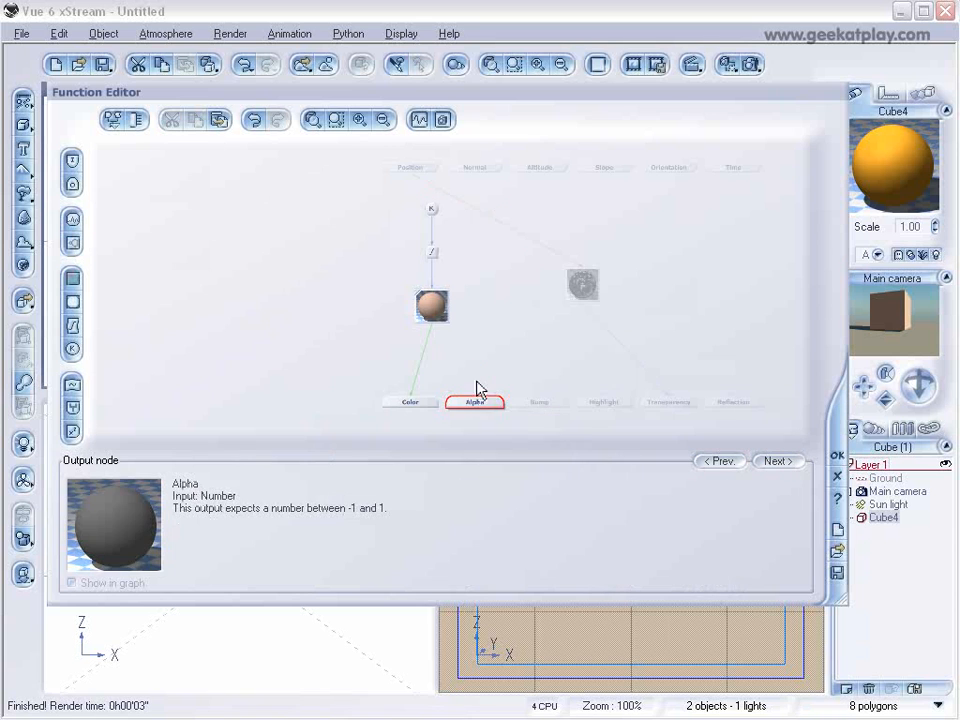
pyautogui.moveTo(474, 395); pyautogui.dragTo(590, 300)
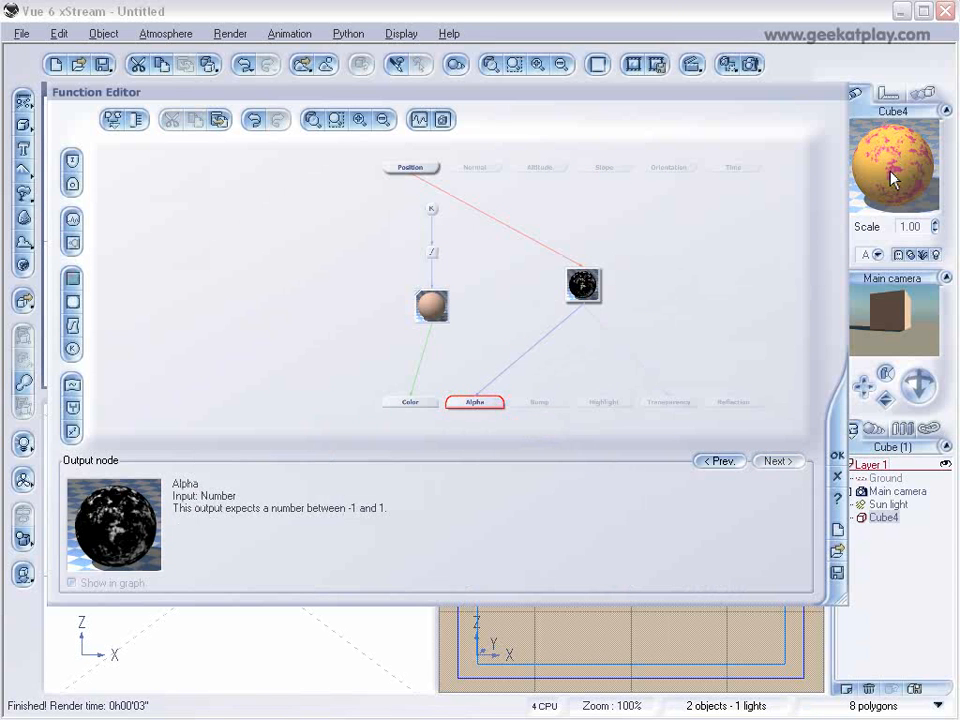
# Compare the layer highlight colors with the preview, and raise the fractal filter's keypoint to about X -0.05, Y -0.30.
pyautogui.moveTo(648, 91); pyautogui.dragTo(622, 296)
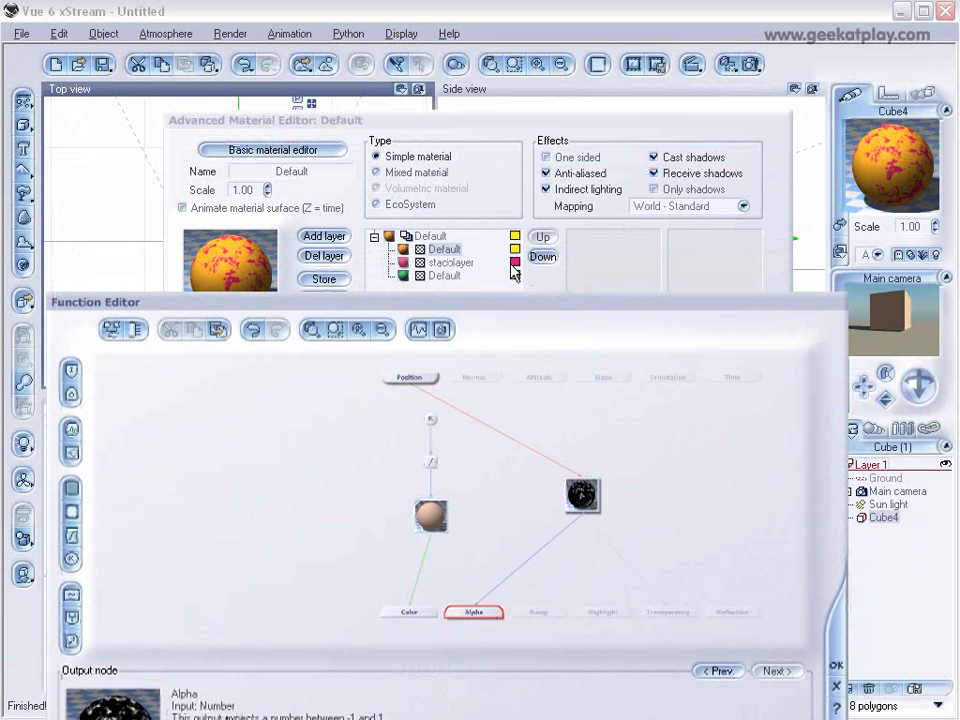
pyautogui.moveTo(497, 306); pyautogui.dragTo(515, 136)
pyautogui.moveTo(609, 330); pyautogui.dragTo(587, 308)
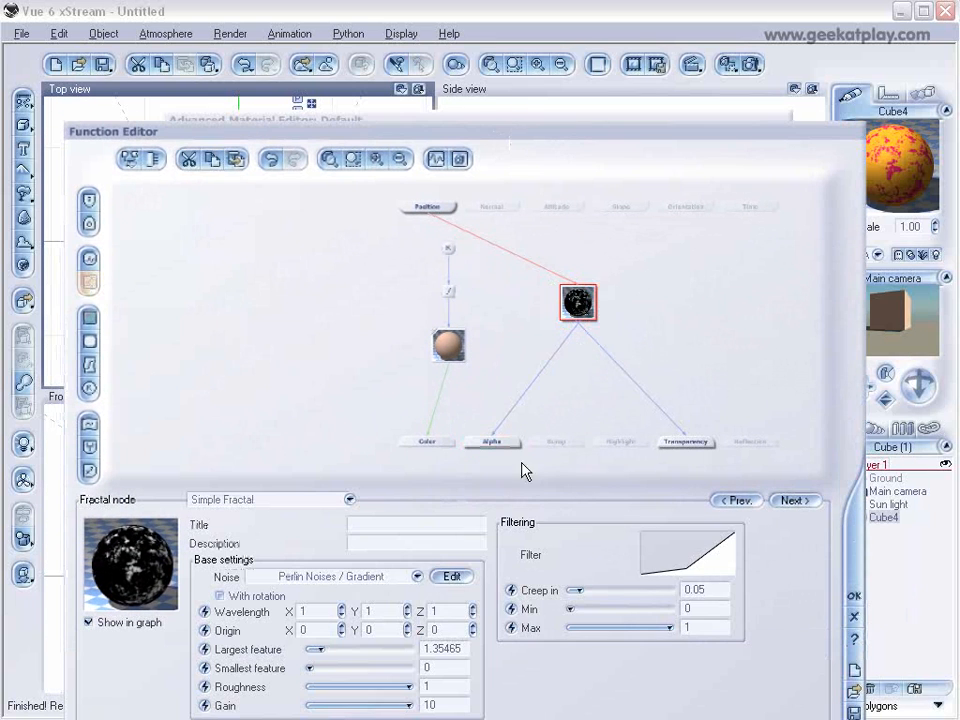
pyautogui.rightClick(689, 563)
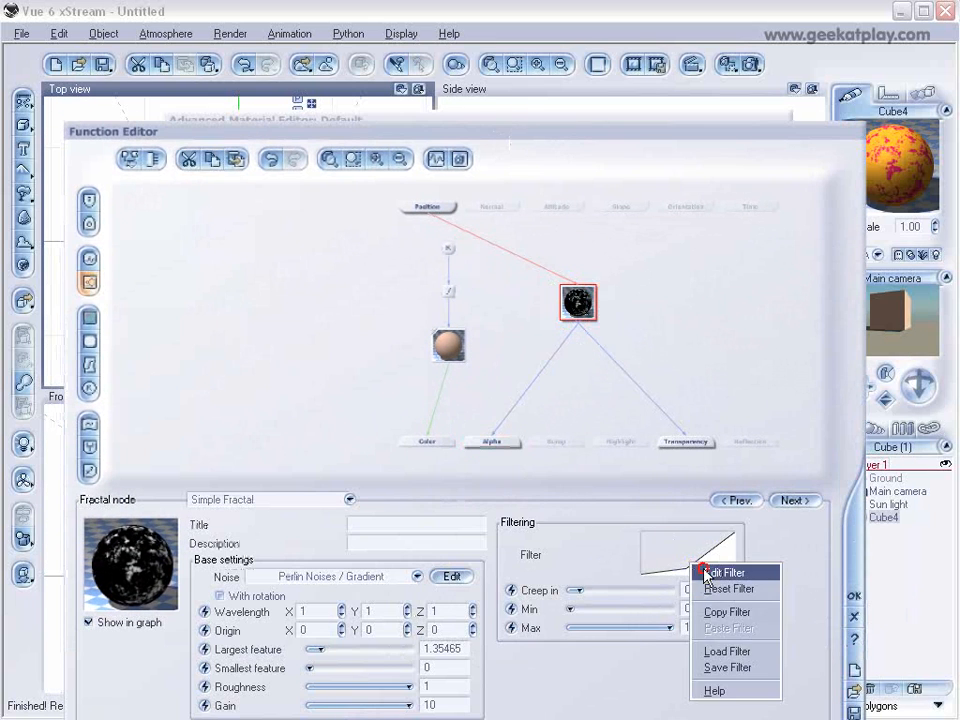
pyautogui.click(705, 569)
pyautogui.click(528, 286)
pyautogui.moveTo(528, 285); pyautogui.dragTo(525, 263)
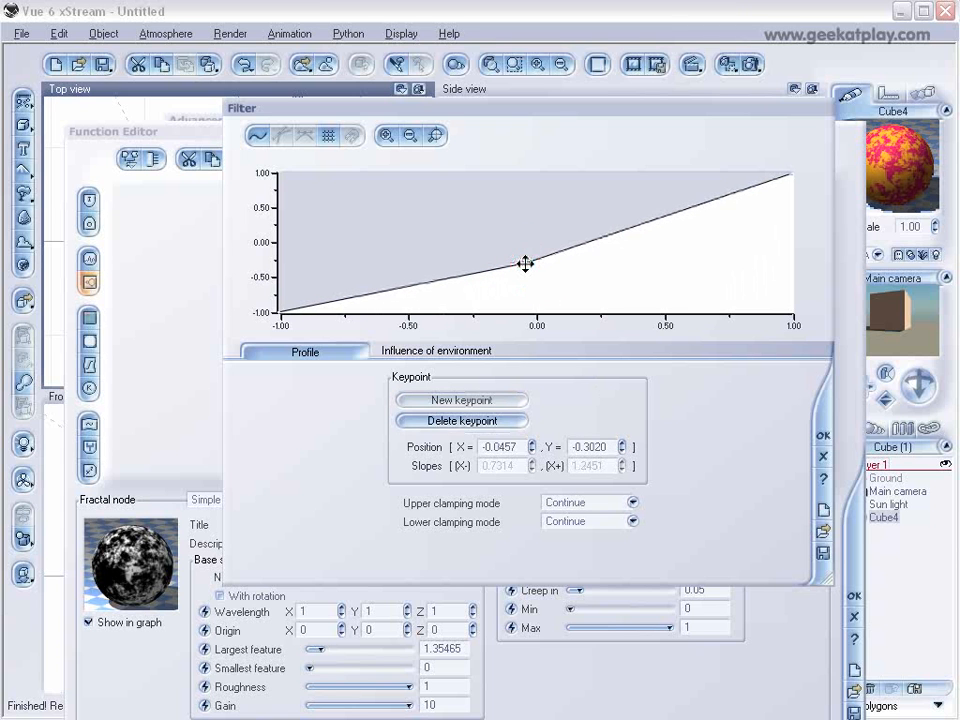
pyautogui.click(396, 696)
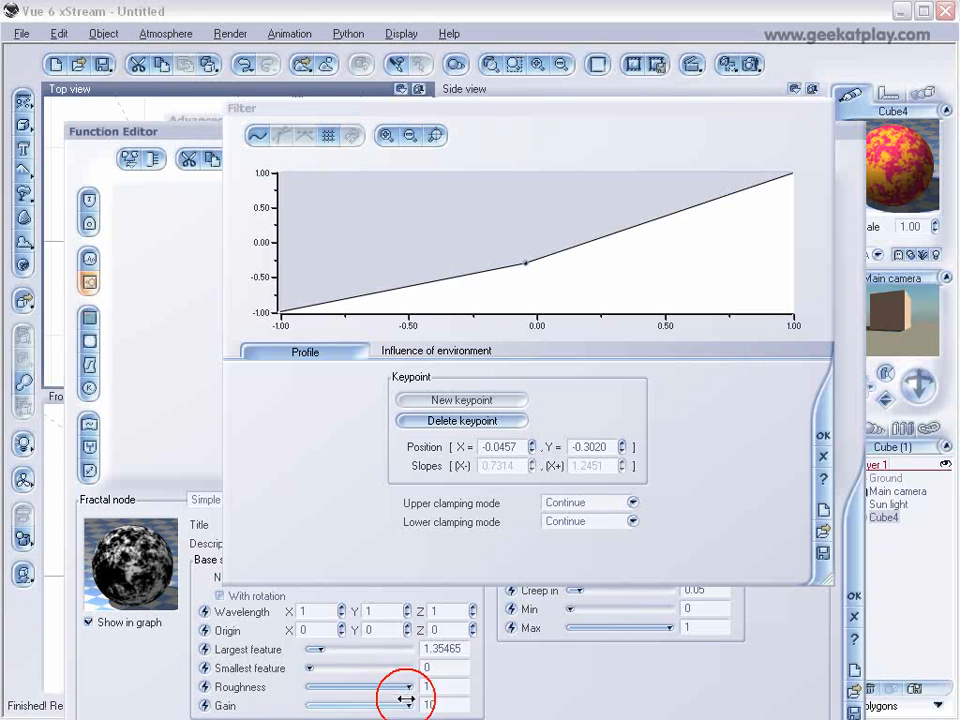
pyautogui.click(820, 434)
# Lower the fractal filter's creep in to its minimum, adjust the largest feature, and accept the function.
pyautogui.click(576, 589)
pyautogui.moveTo(576, 589)
pyautogui.mouseDown()
pyautogui.moveTo(670, 588)
pyautogui.moveTo(566, 590)
pyautogui.mouseUp()
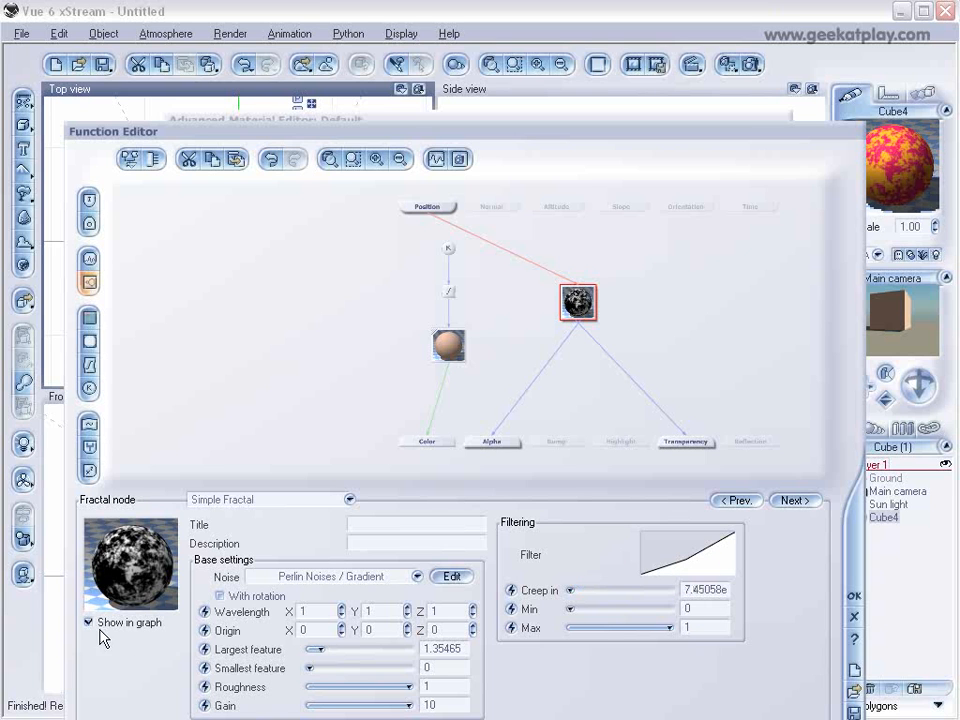
pyautogui.moveTo(333, 648); pyautogui.dragTo(310, 668)
pyautogui.click(854, 595)
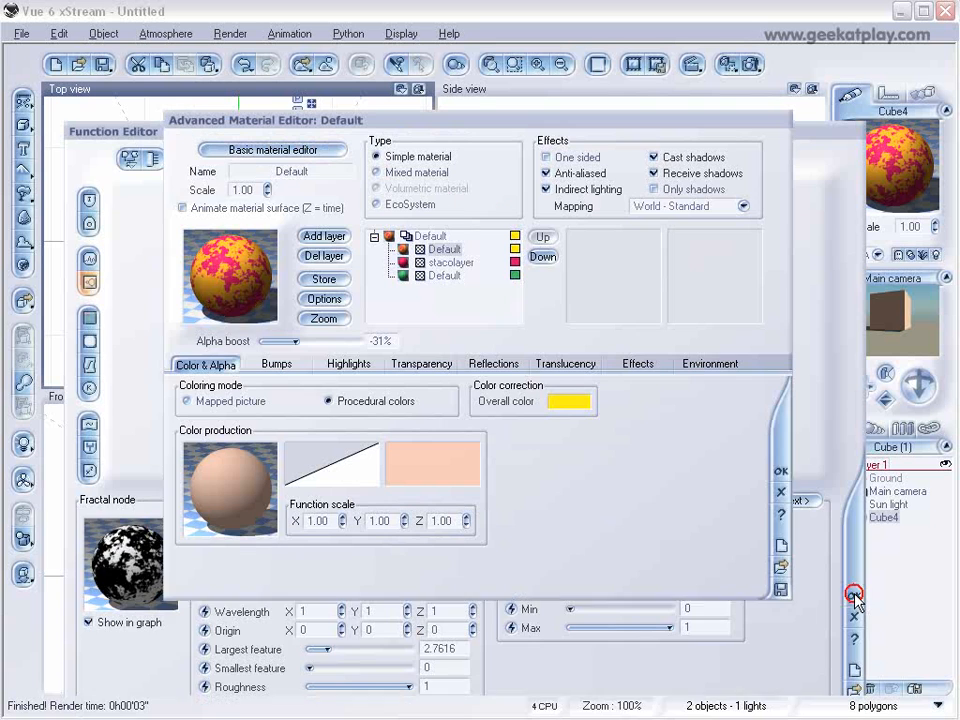
# Turn off the highlight colors on all three layers, and render the cube to check the layered material.
pyautogui.click(515, 251)
pyautogui.click(515, 262)
pyautogui.click(516, 275)
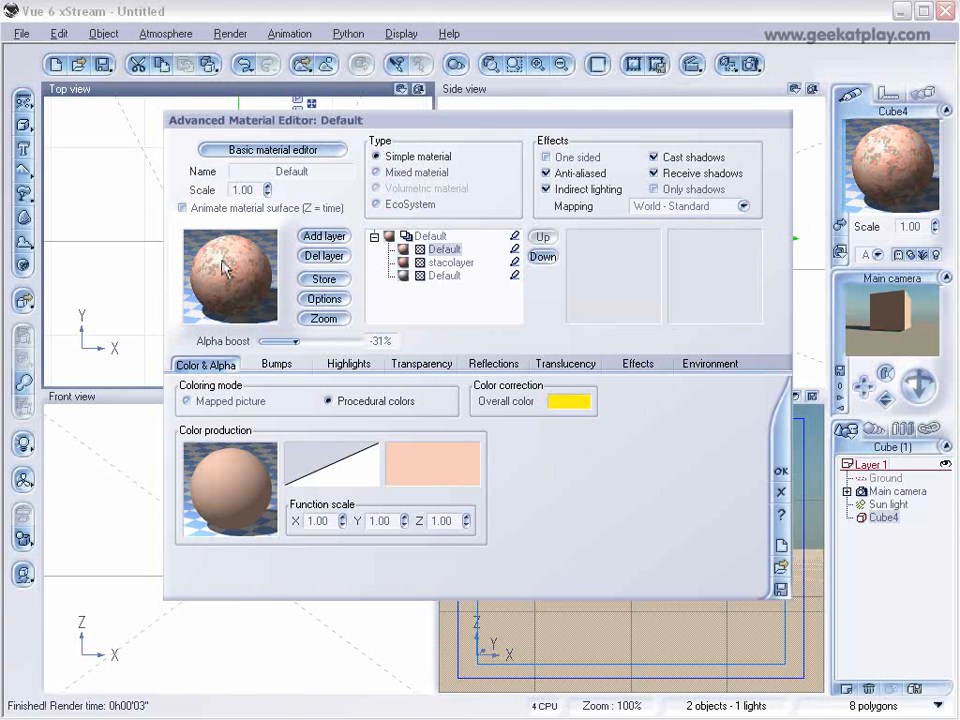
pyautogui.click(745, 63)
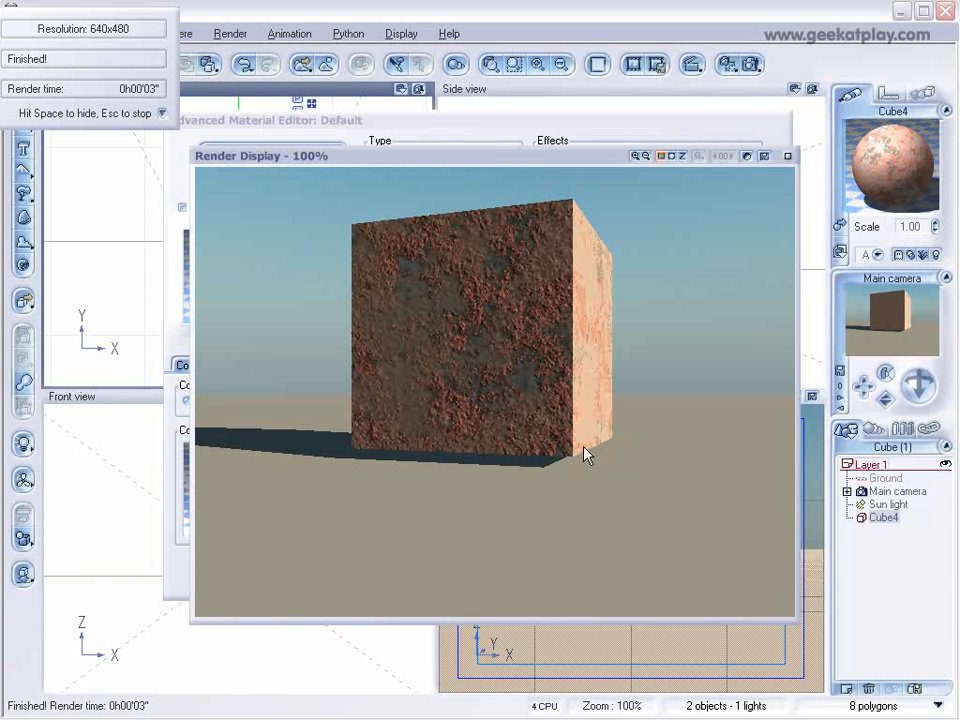
pyautogui.click(787, 155)
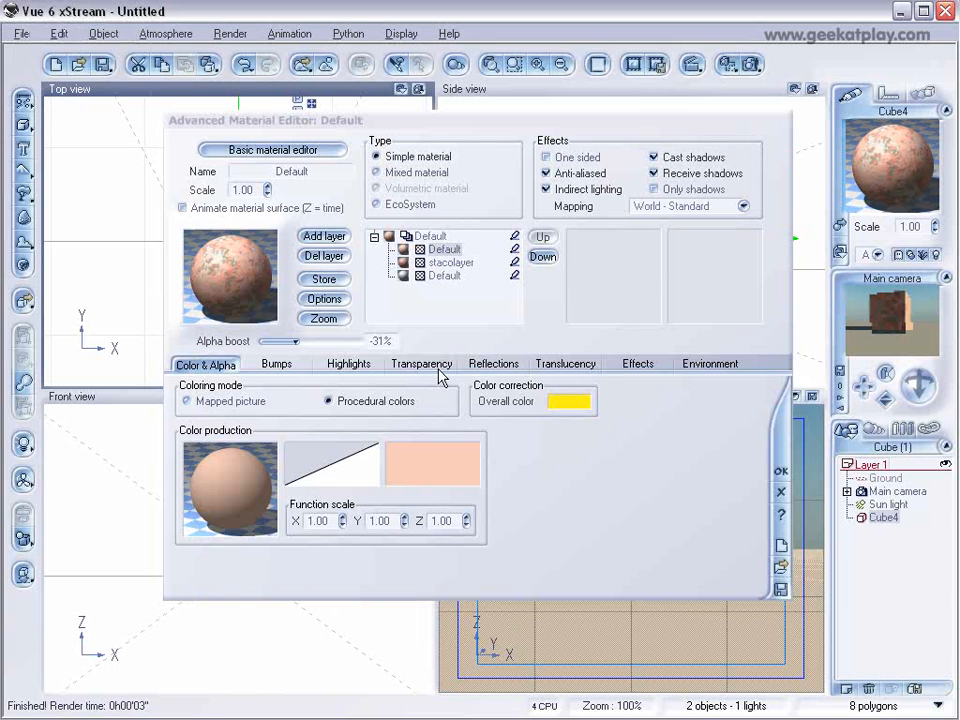
# Save the layered material in the tutorial folder with the file name and title Staco.
pyautogui.click(780, 590)
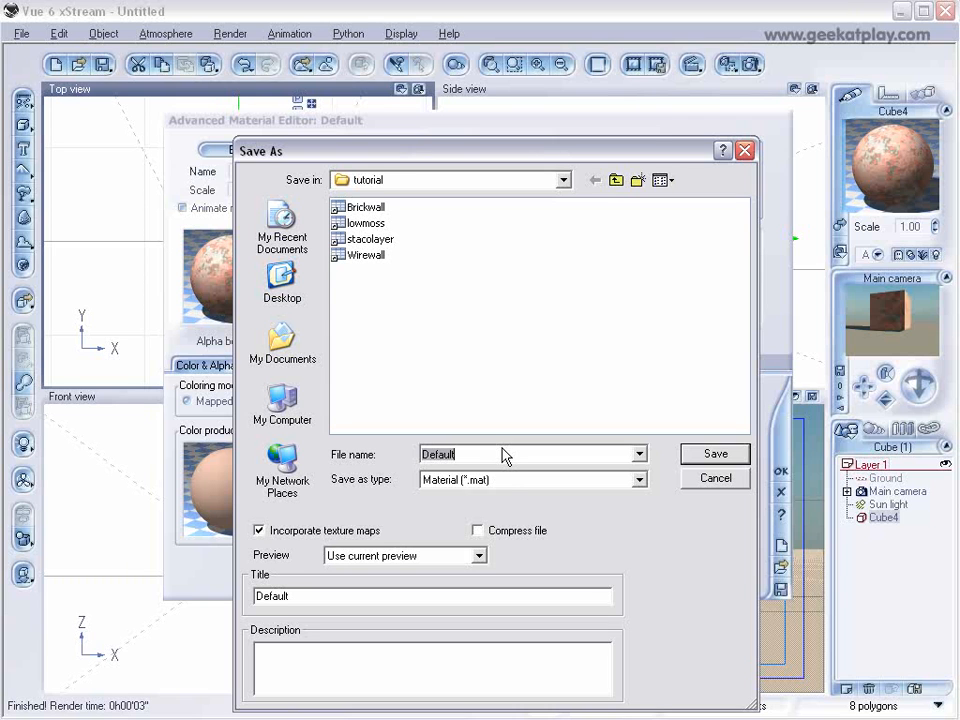
pyautogui.write('St')
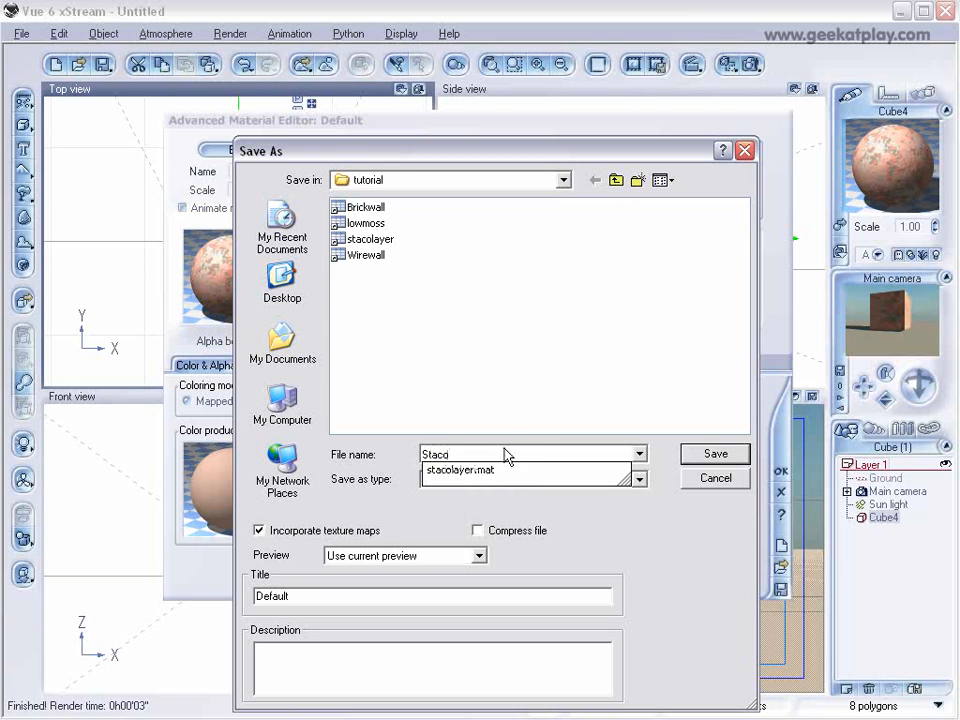
pyautogui.write('aco')
pyautogui.doubleClick(482, 451)
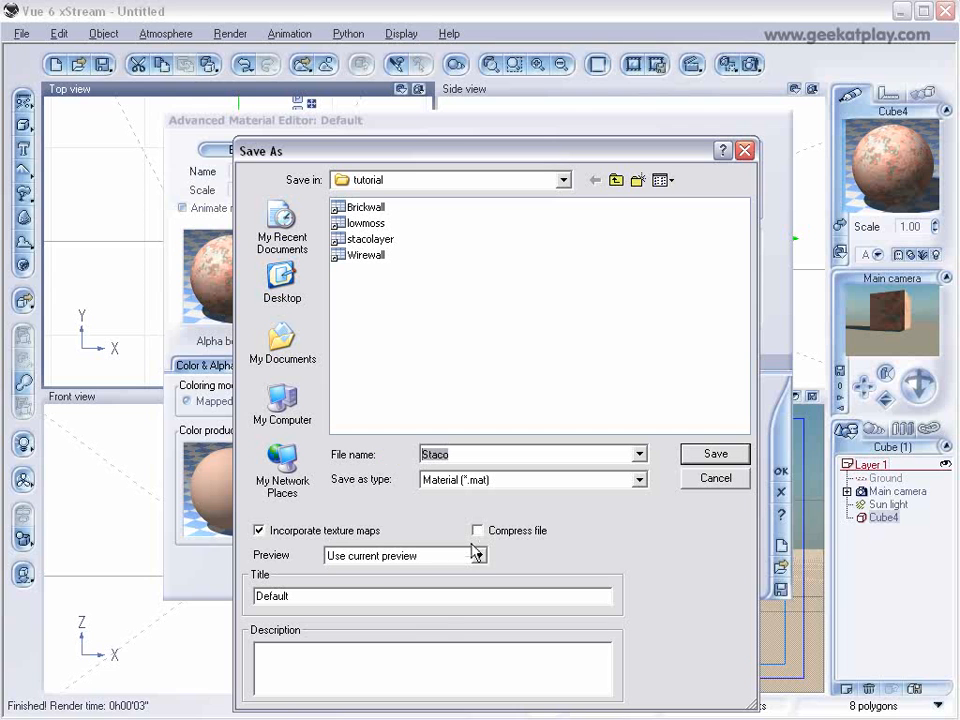
pyautogui.doubleClick(332, 596)
pyautogui.write('Staco')
pyautogui.click(716, 453)
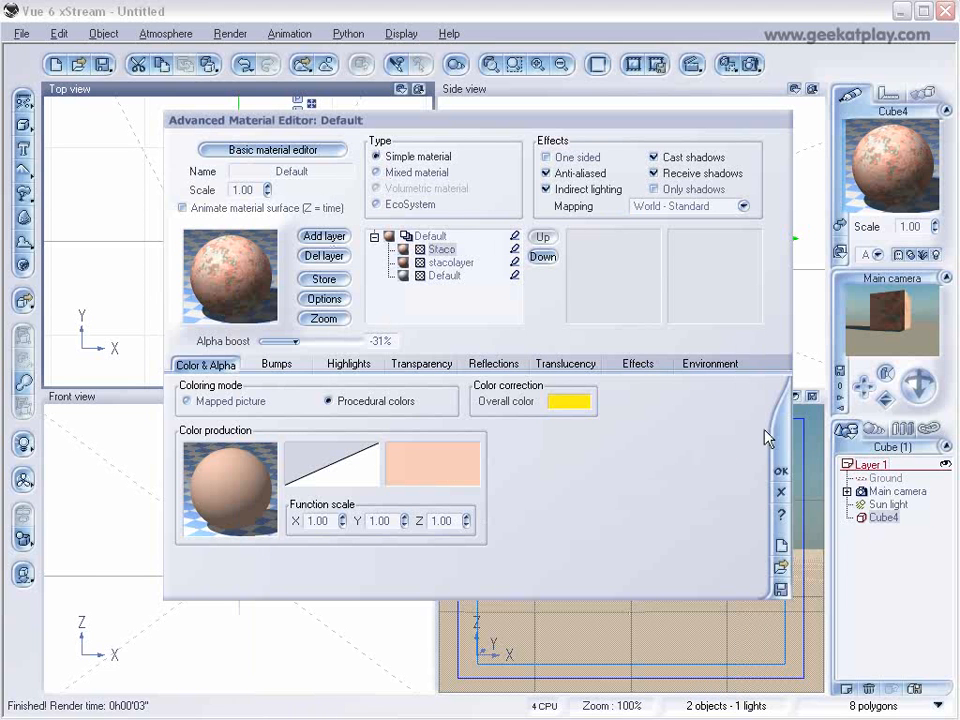
# Accept the material changes and delete the cube from the scene.
pyautogui.click(781, 470)
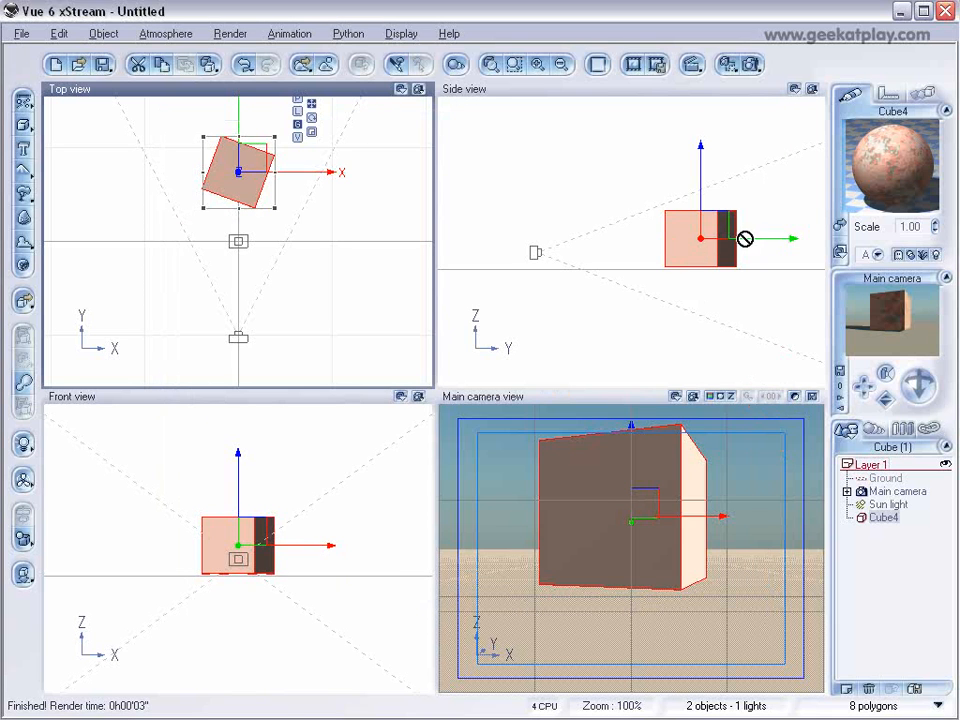
pyautogui.click(693, 241)
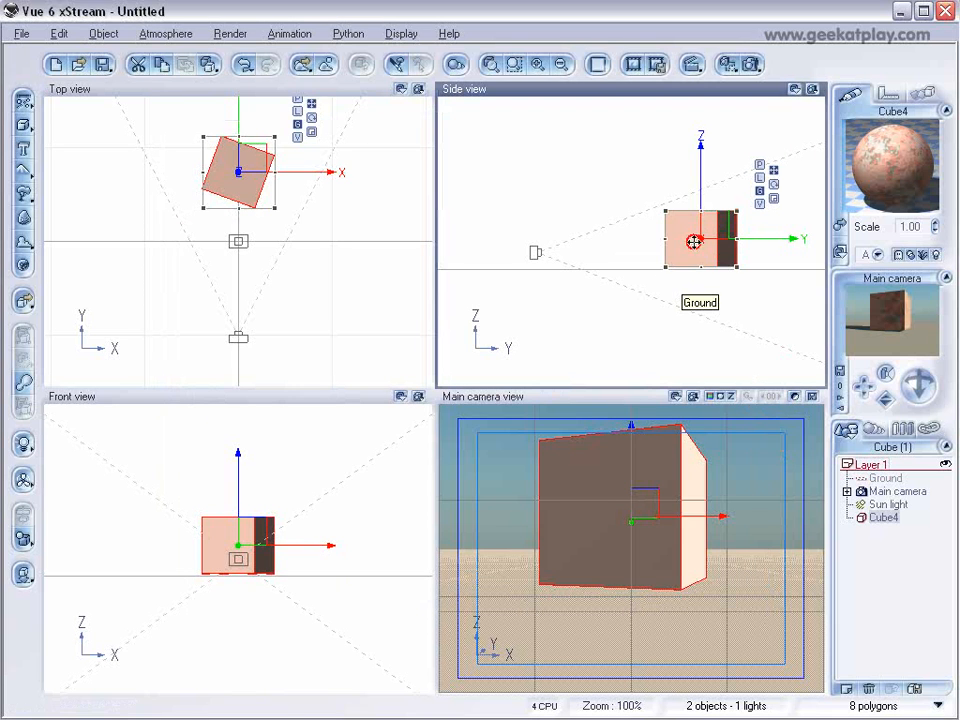
pyautogui.press('Delete')
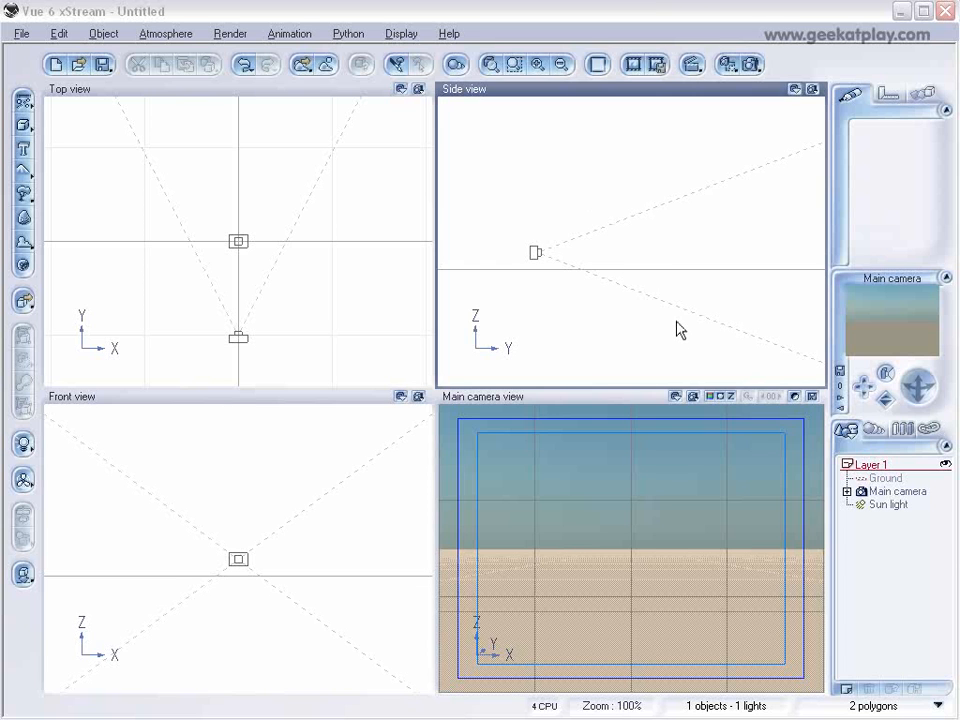
# Preview the objects in the BuildingBlocks folder and load Buildingblock1.vob into the scene.
pyautogui.click(21, 34)
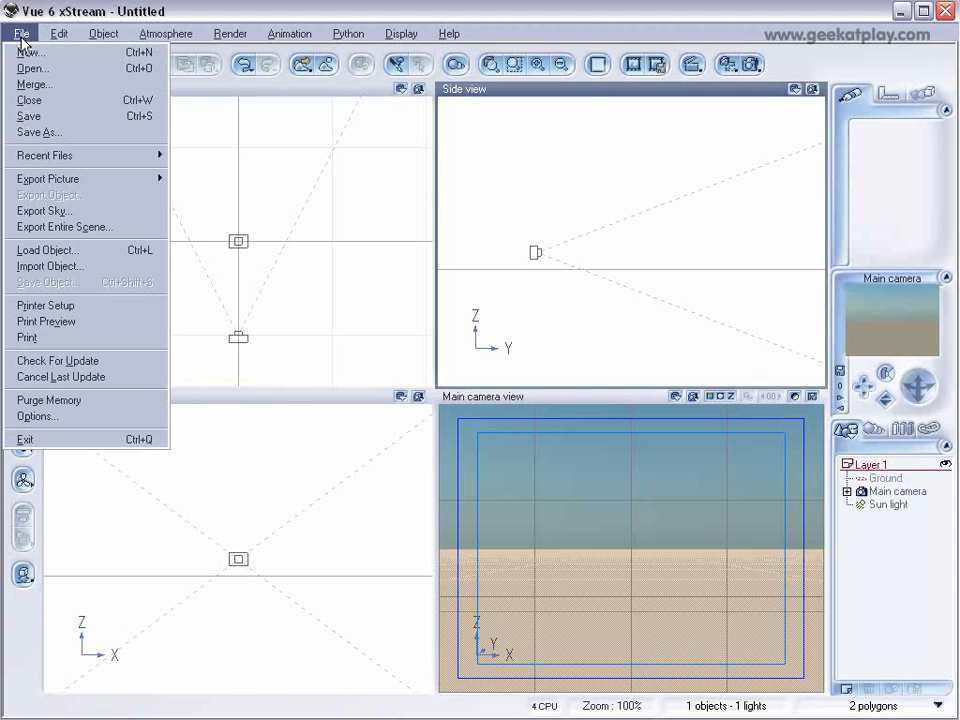
pyautogui.click(45, 252)
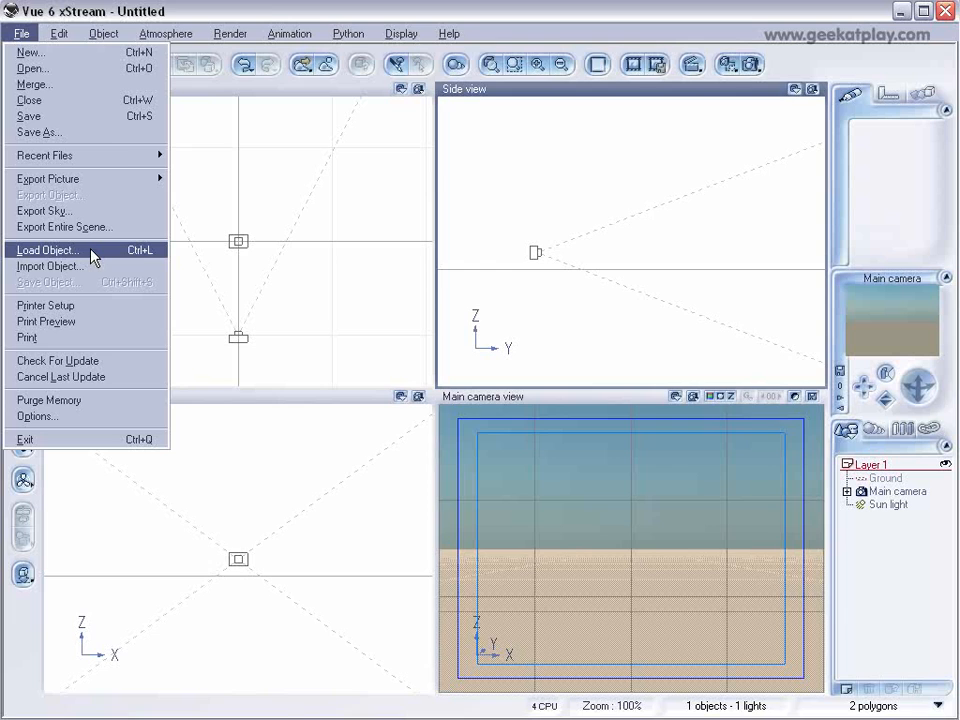
pyautogui.click(167, 633)
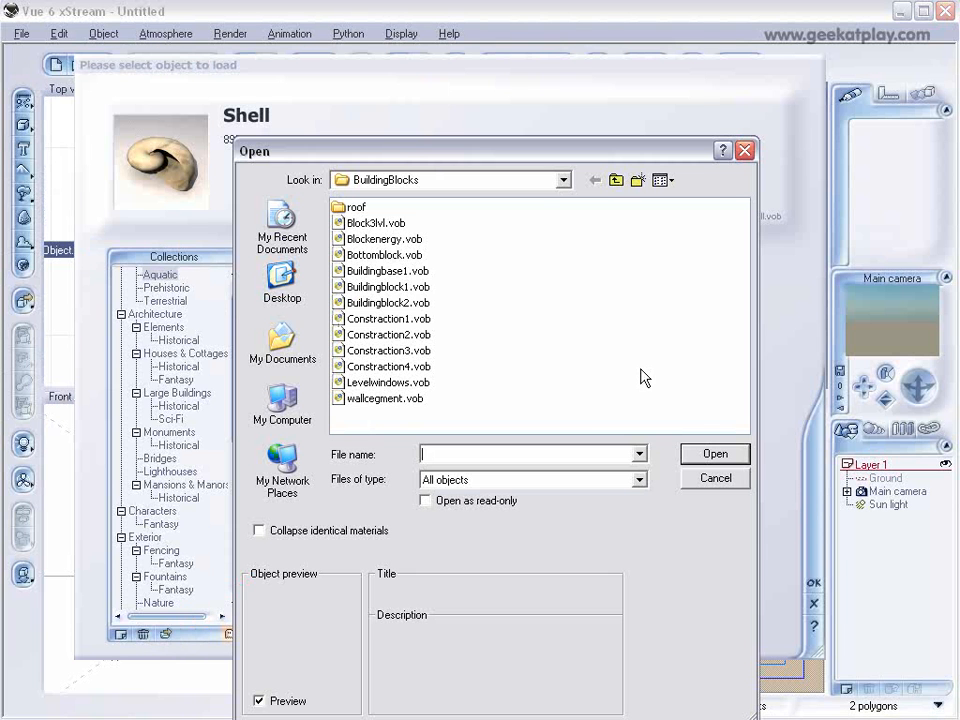
pyautogui.click(405, 255)
pyautogui.click(392, 271)
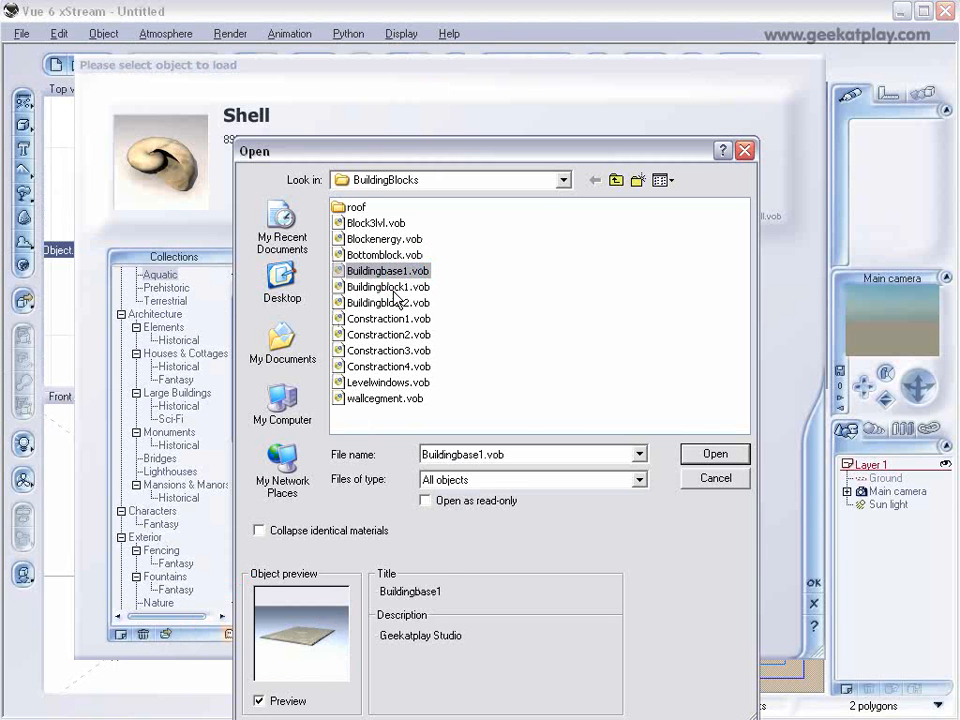
pyautogui.click(390, 287)
pyautogui.click(389, 303)
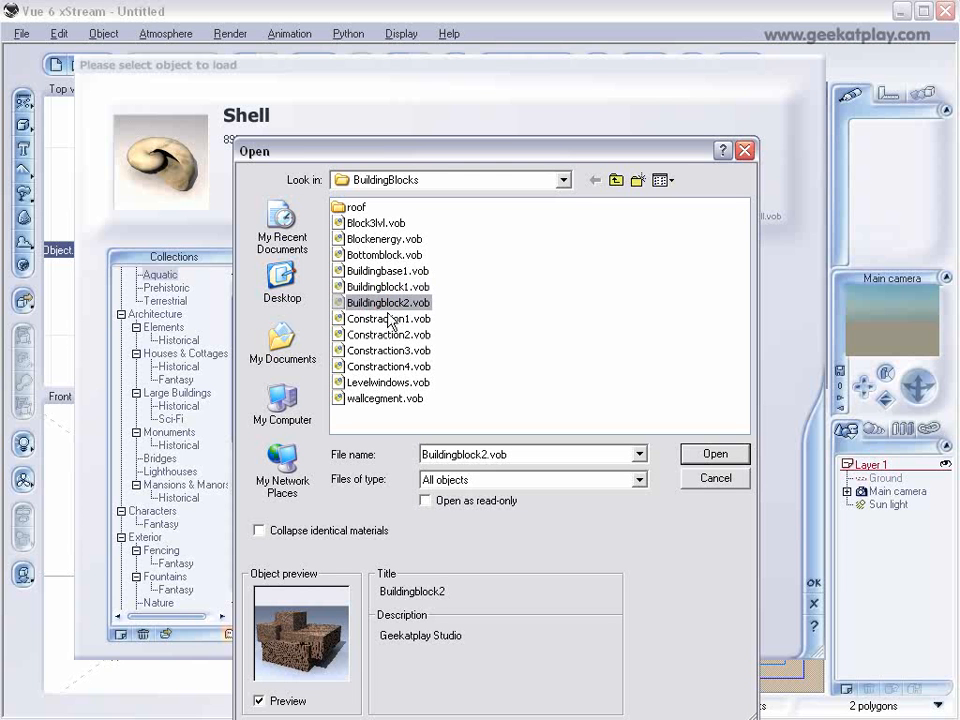
pyautogui.click(397, 287)
pyautogui.click(714, 455)
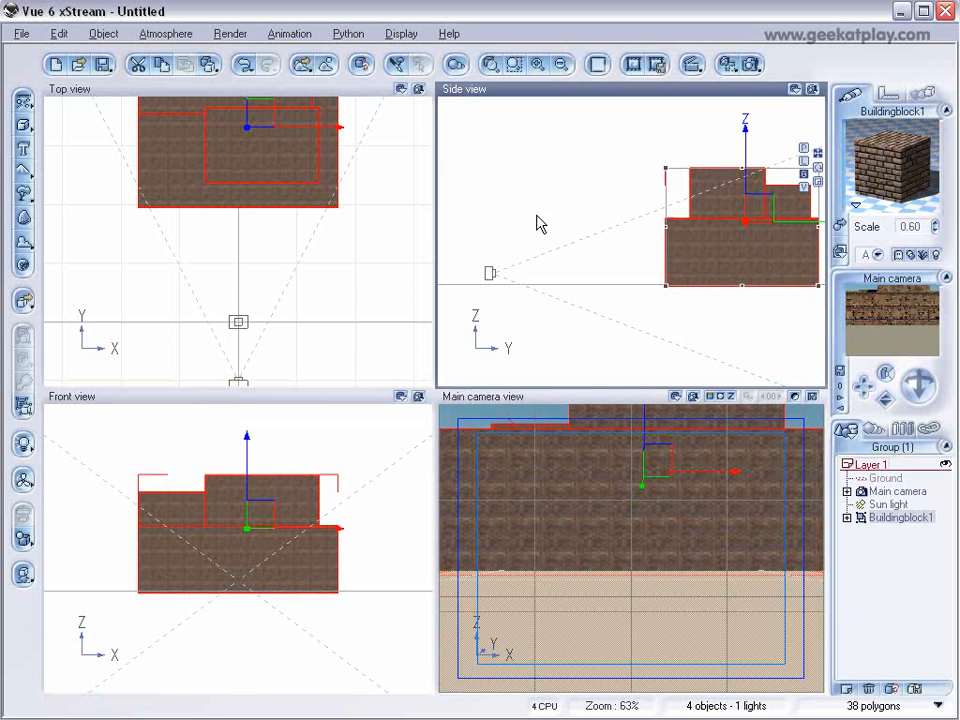
# Move the main camera back and to the side for an angled view of the whole building, and render it.
pyautogui.click(465, 228)
pyautogui.click(490, 273)
pyautogui.moveTo(504, 257); pyautogui.dragTo(464, 220)
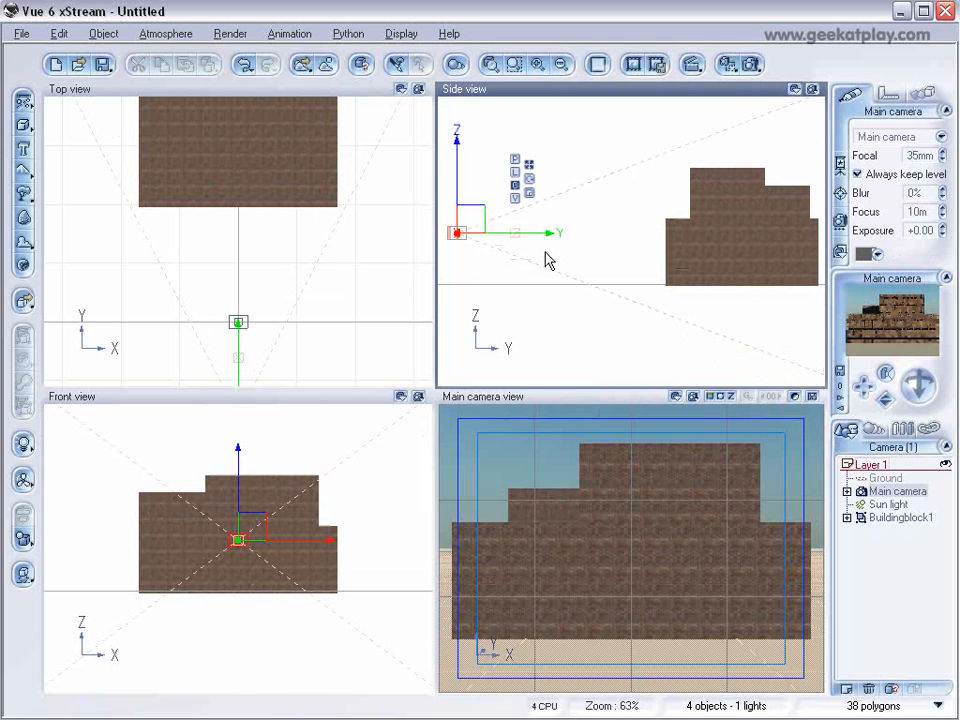
pyautogui.moveTo(340, 260); pyautogui.dragTo(274, 238, button='right')
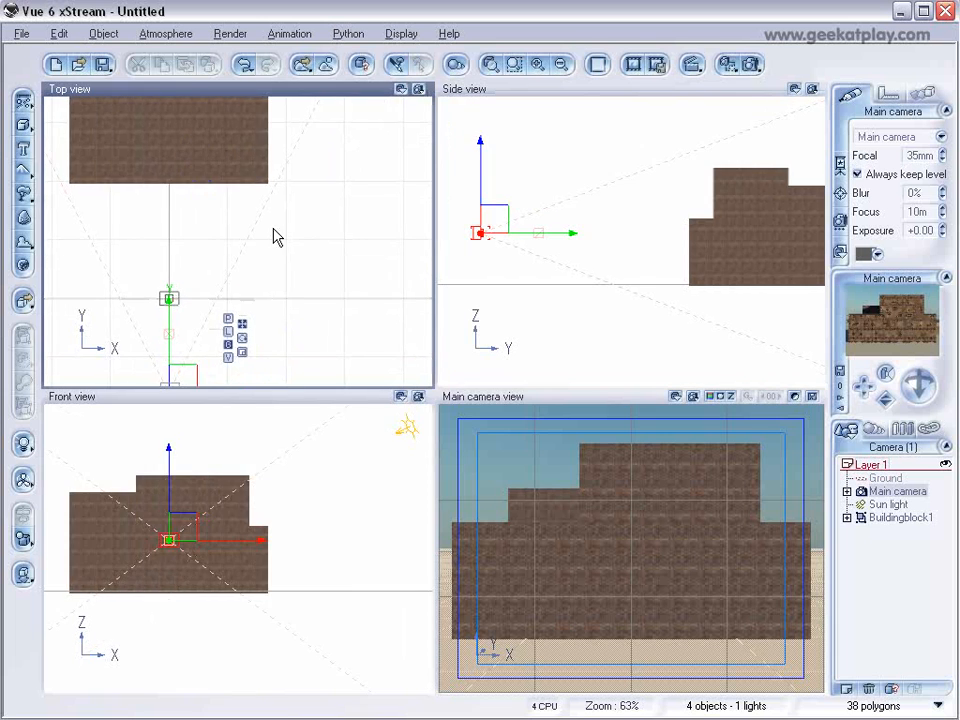
pyautogui.scroll(-2, 300, 284)
pyautogui.moveTo(211, 321); pyautogui.dragTo(289, 313)
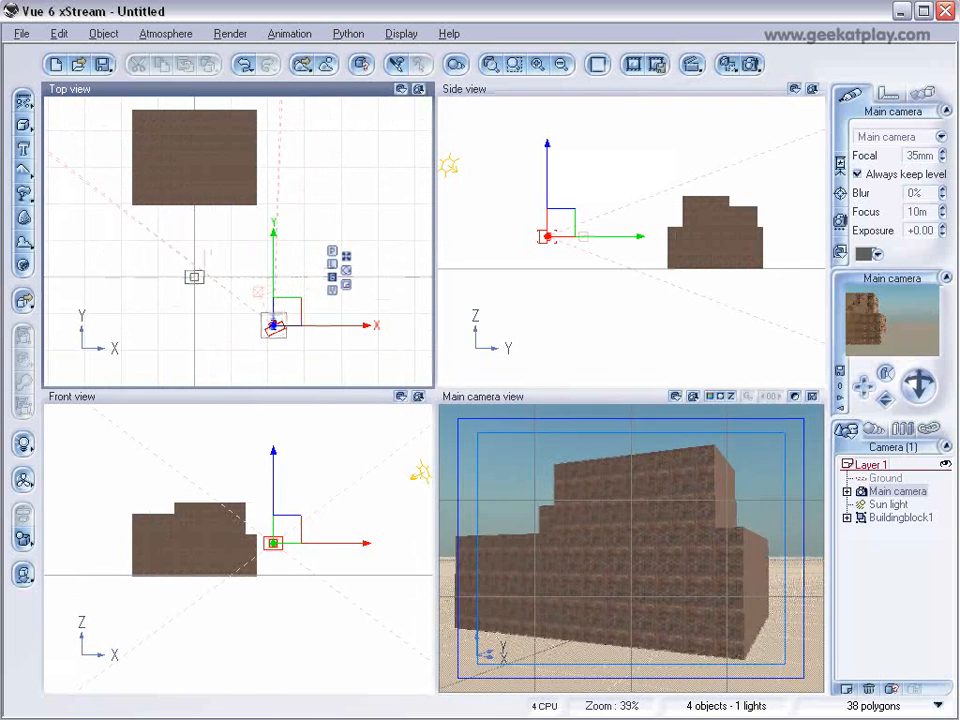
pyautogui.click(750, 63)
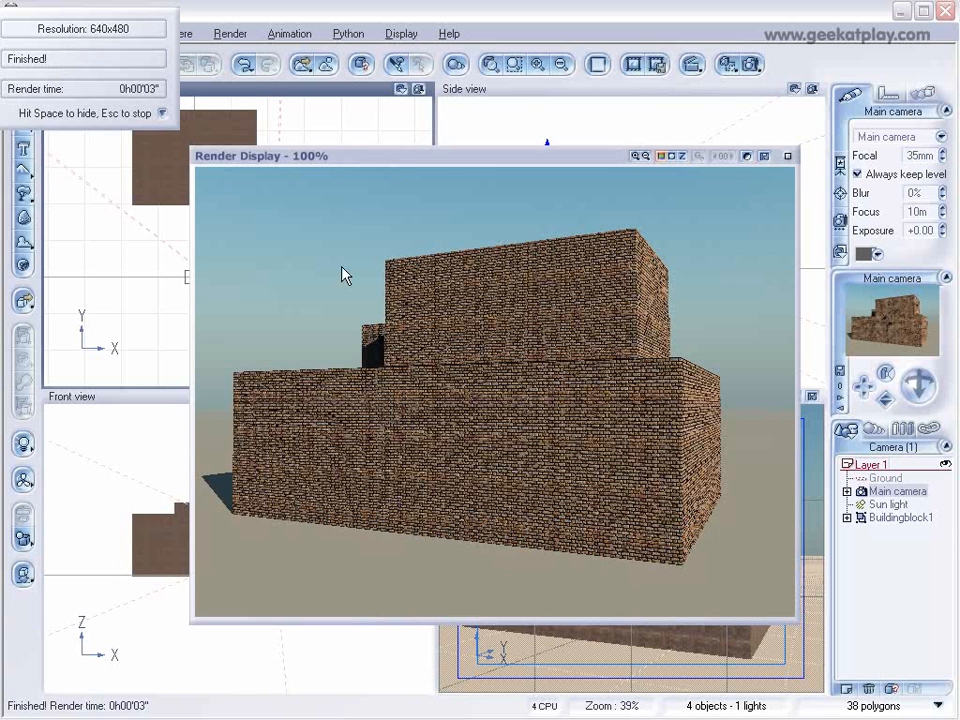
pyautogui.click(788, 156)
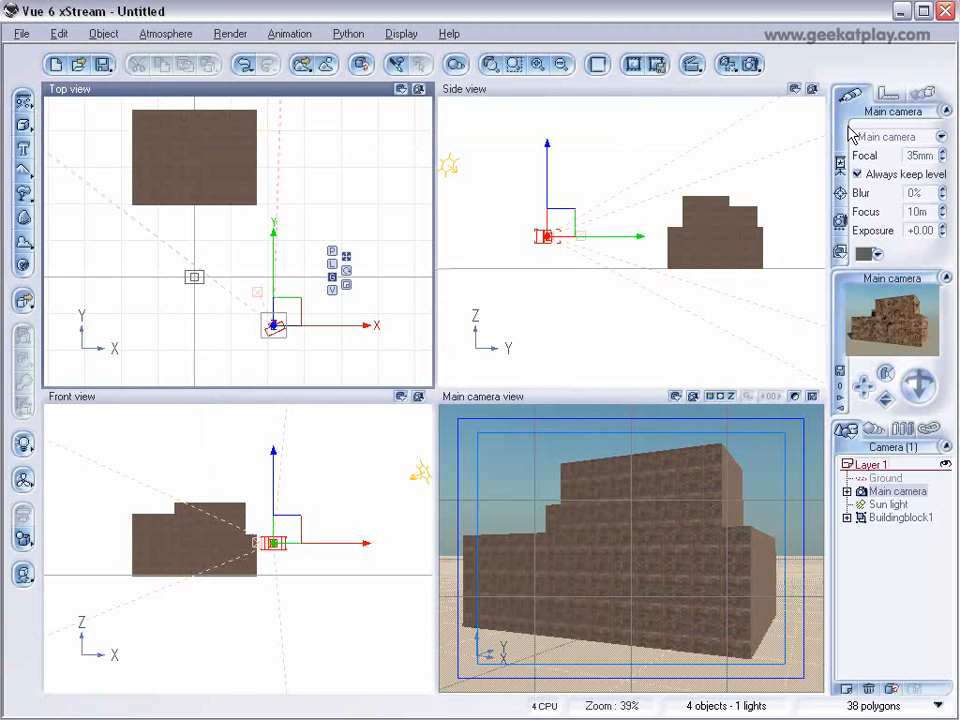
# Load the Brickwall material from the tutorial folder onto Buildingblock1 and set its scale to 0.90.
pyautogui.click(896, 519)
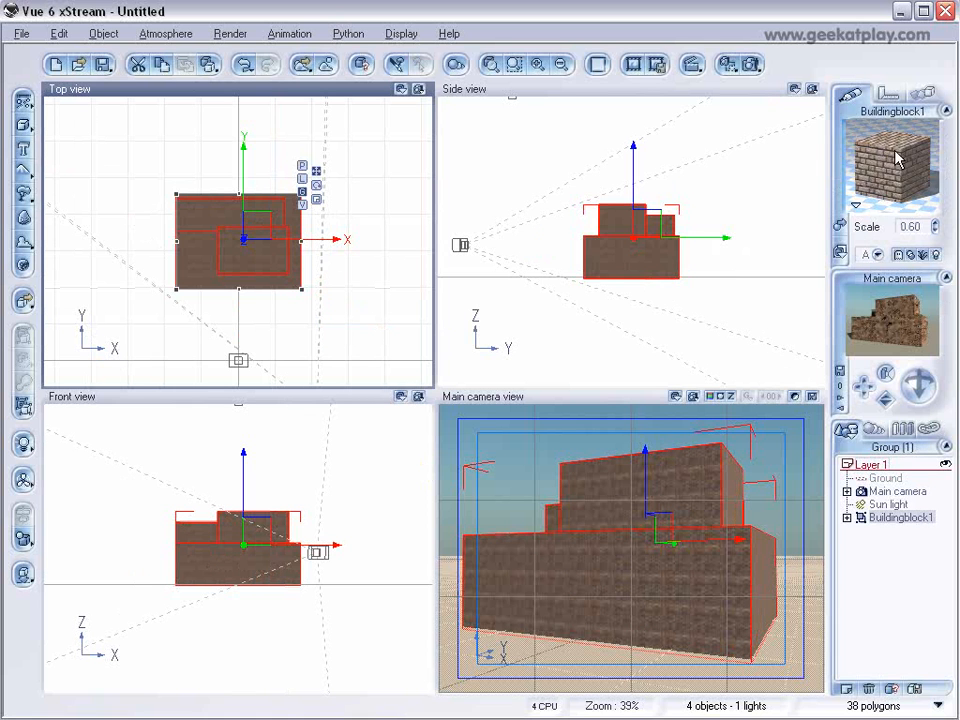
pyautogui.click(840, 225)
pyautogui.click(166, 634)
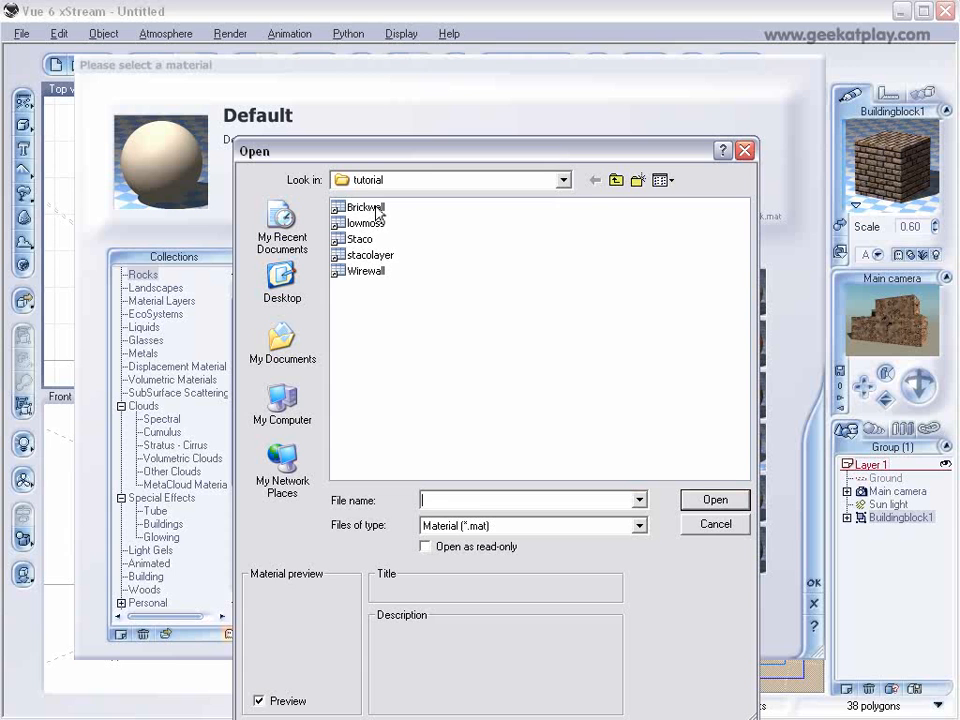
pyautogui.click(377, 210)
pyautogui.click(707, 497)
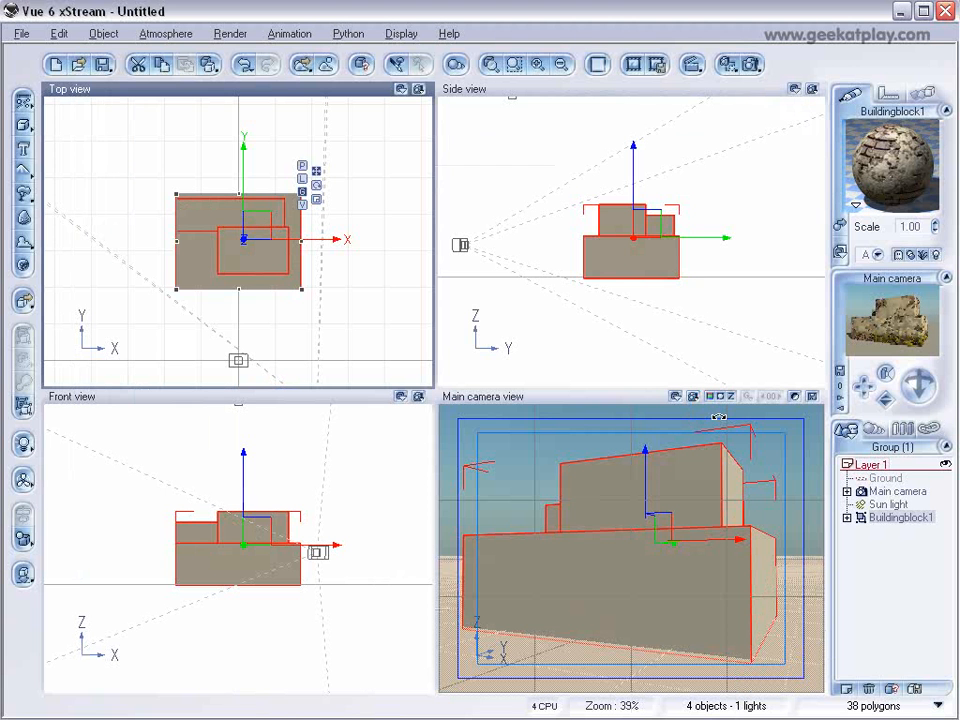
pyautogui.click(934, 229)
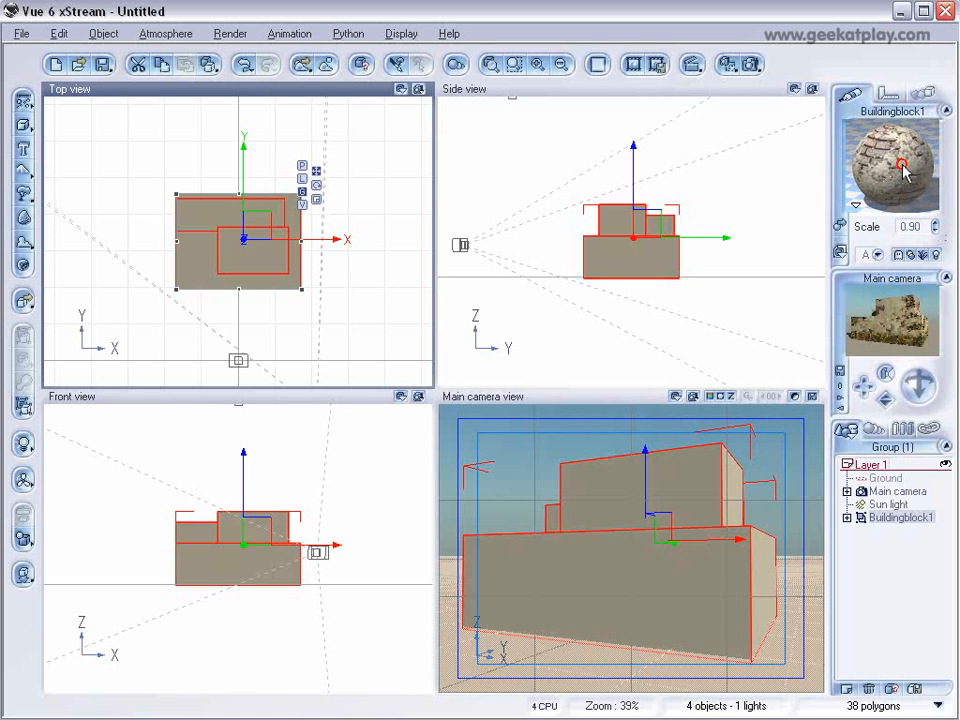
# In the brickwall material's Global grass layer, set the top altitude fuzziness to 20% and lower the alpha boost.
pyautogui.doubleClick(924, 197)
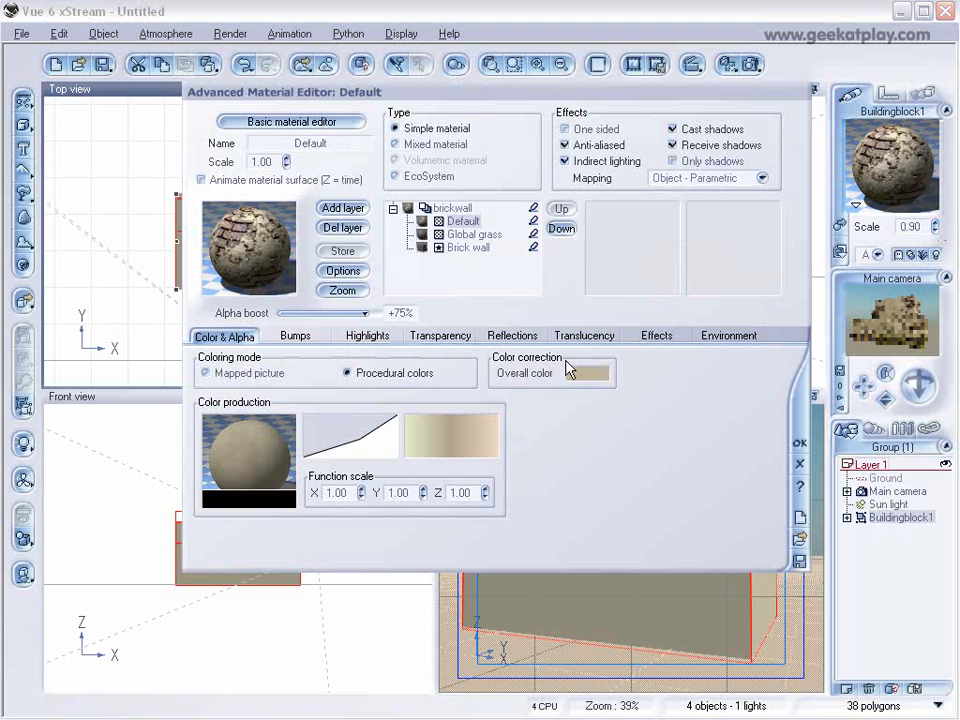
pyautogui.click(470, 236)
pyautogui.click(722, 336)
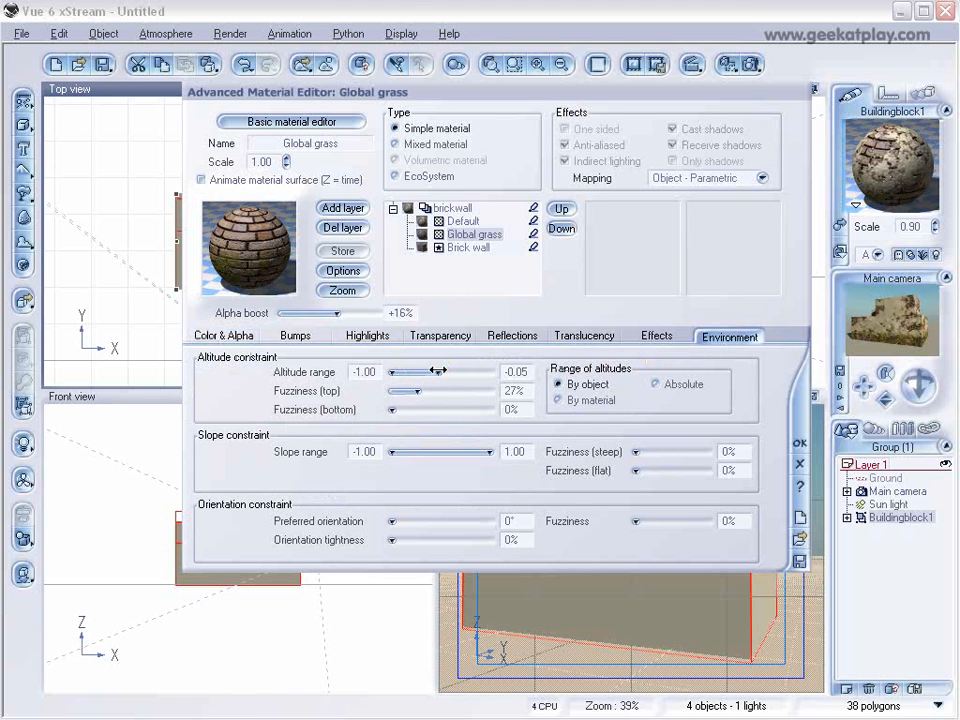
pyautogui.moveTo(418, 390); pyautogui.dragTo(408, 390)
pyautogui.moveTo(337, 313); pyautogui.dragTo(317, 313)
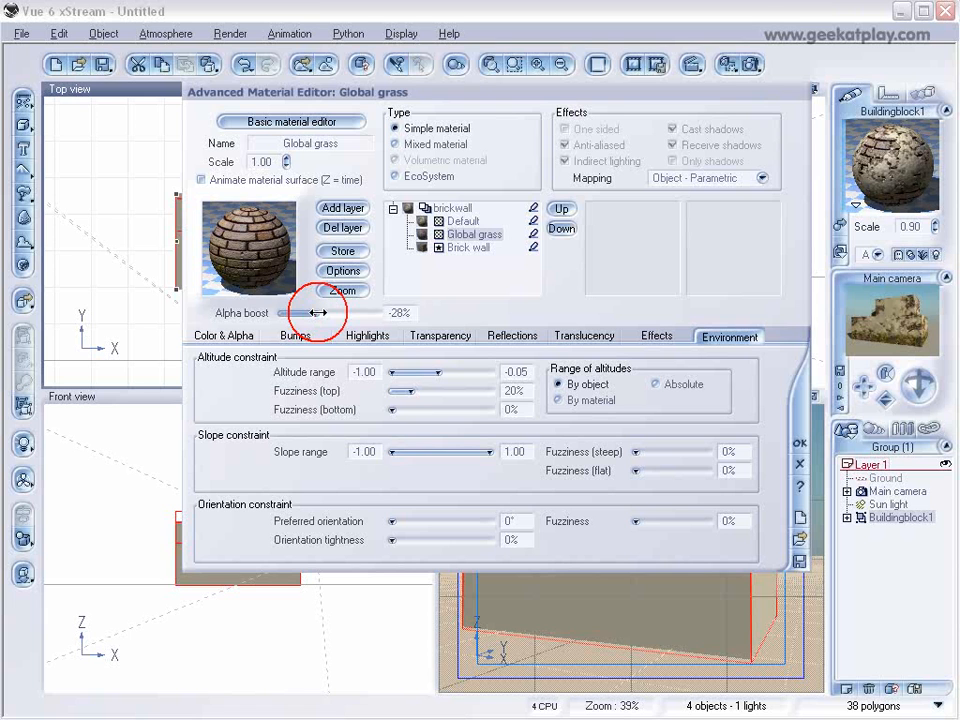
# For the Default layer, set the altitude range's lower limit to 0.30 and the bottom fuzziness to 10%.
pyautogui.click(464, 221)
pyautogui.moveTo(421, 371); pyautogui.dragTo(414, 404)
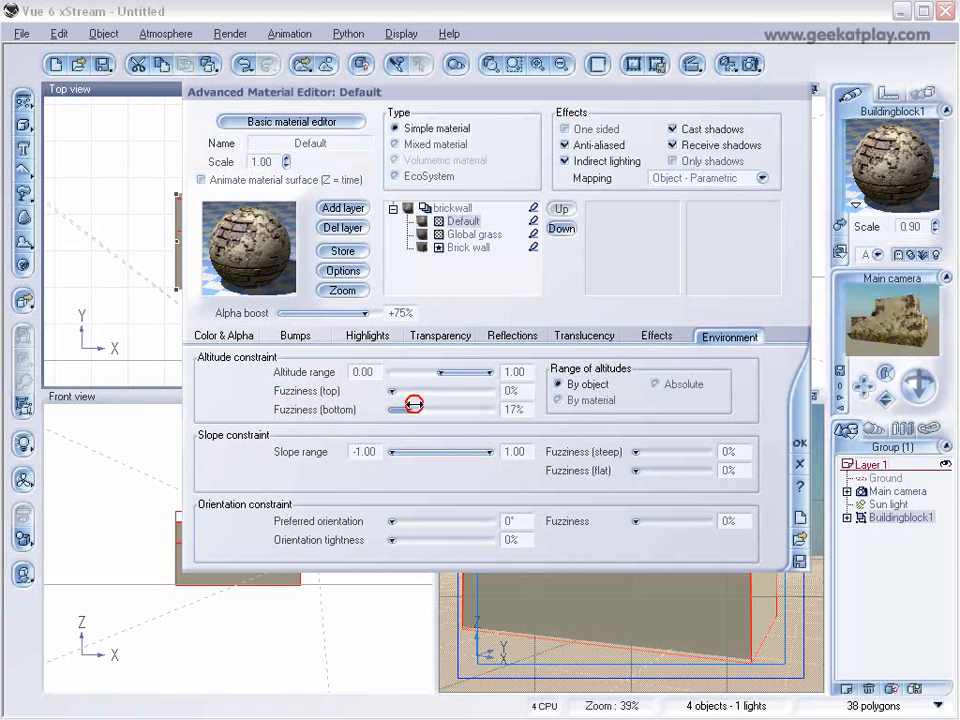
pyautogui.click(868, 316)
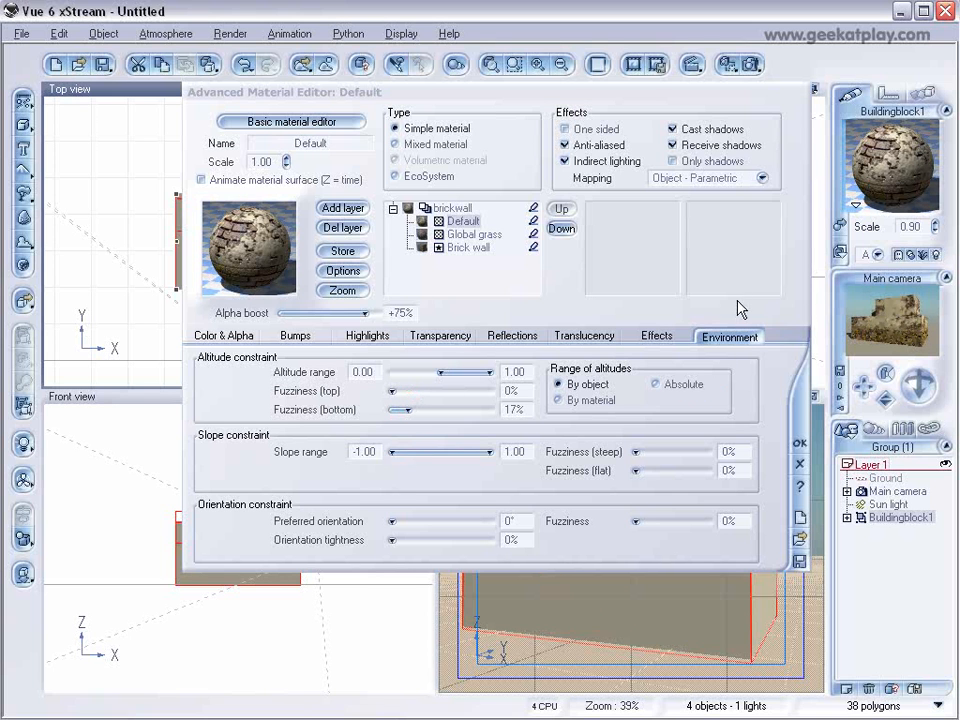
pyautogui.moveTo(440, 371); pyautogui.dragTo(452, 369)
pyautogui.moveTo(411, 411); pyautogui.dragTo(421, 409)
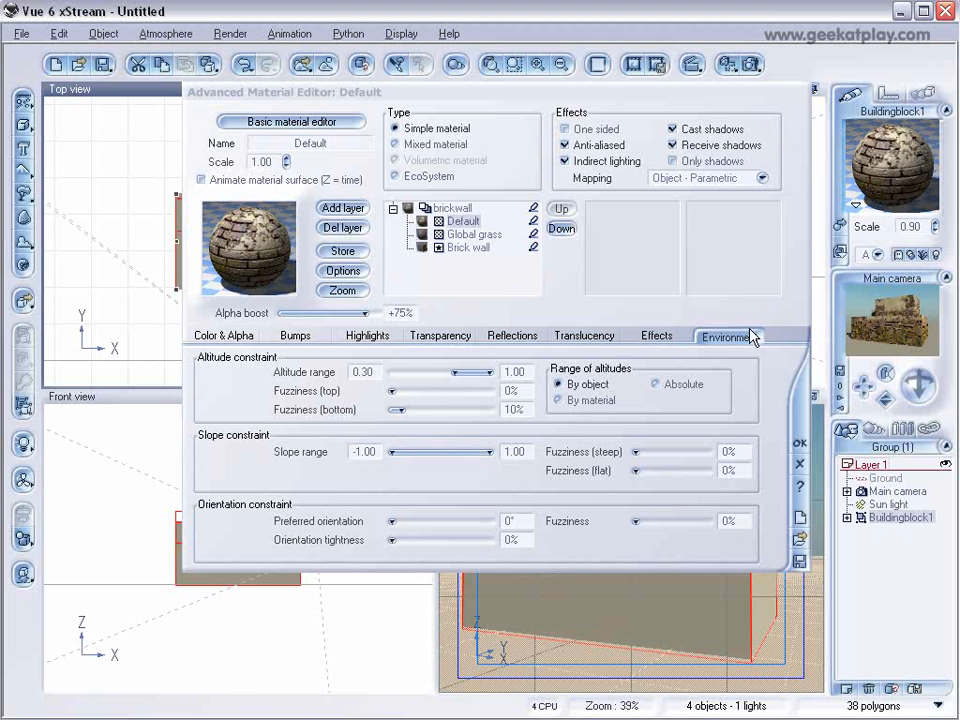
# Set the Global grass layer's upper altitude limit to -0.48, accept the material, and render the building.
pyautogui.click(474, 234)
pyautogui.moveTo(446, 373); pyautogui.dragTo(417, 373)
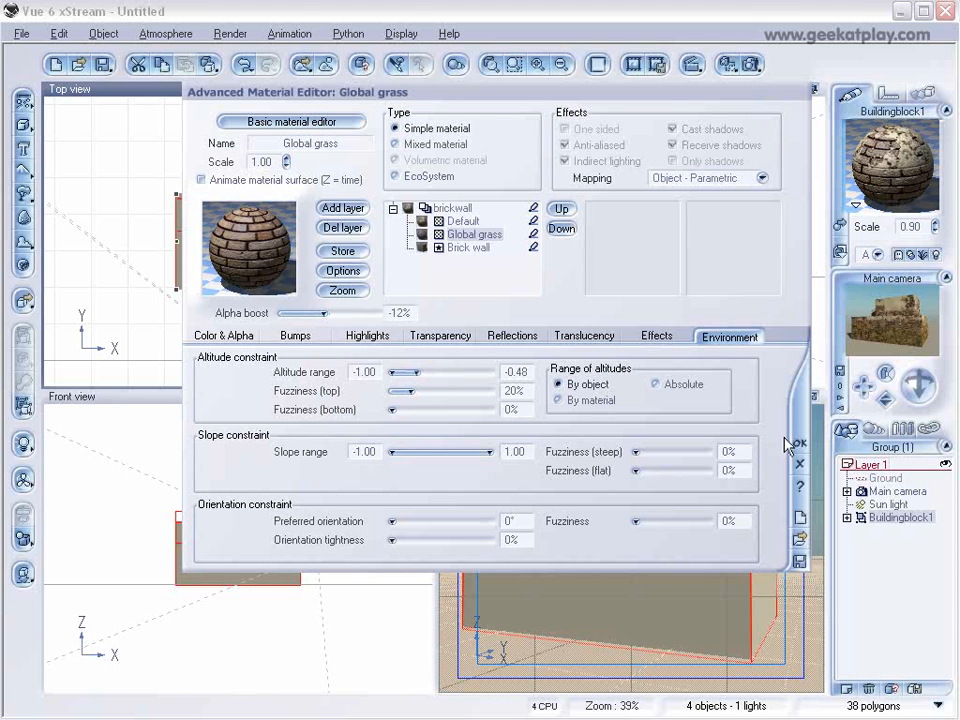
pyautogui.click(785, 347)
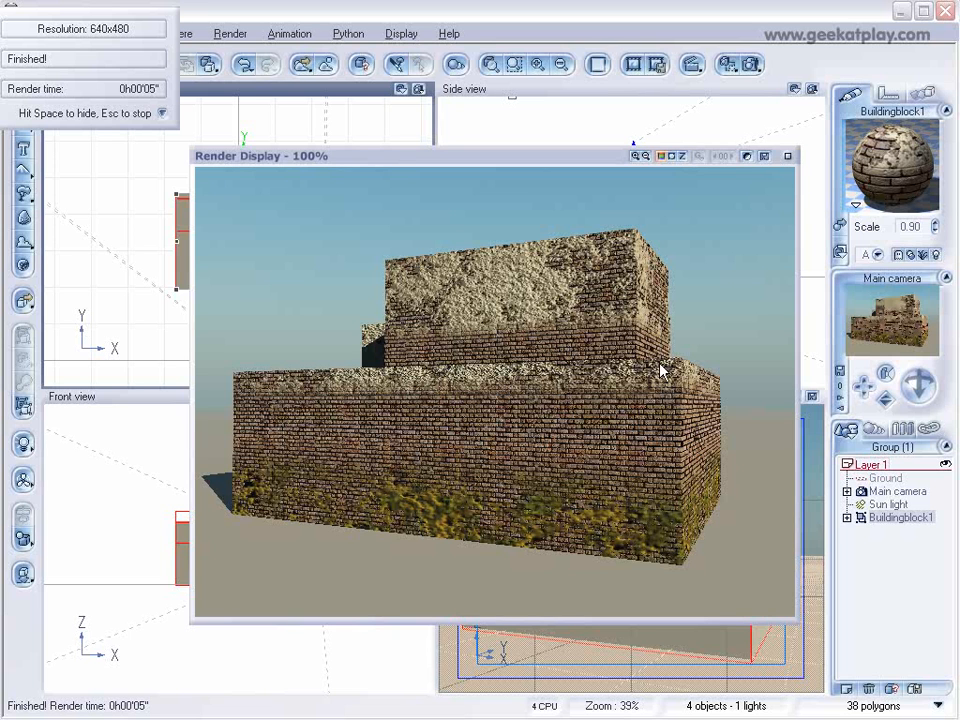
pyautogui.click(788, 157)
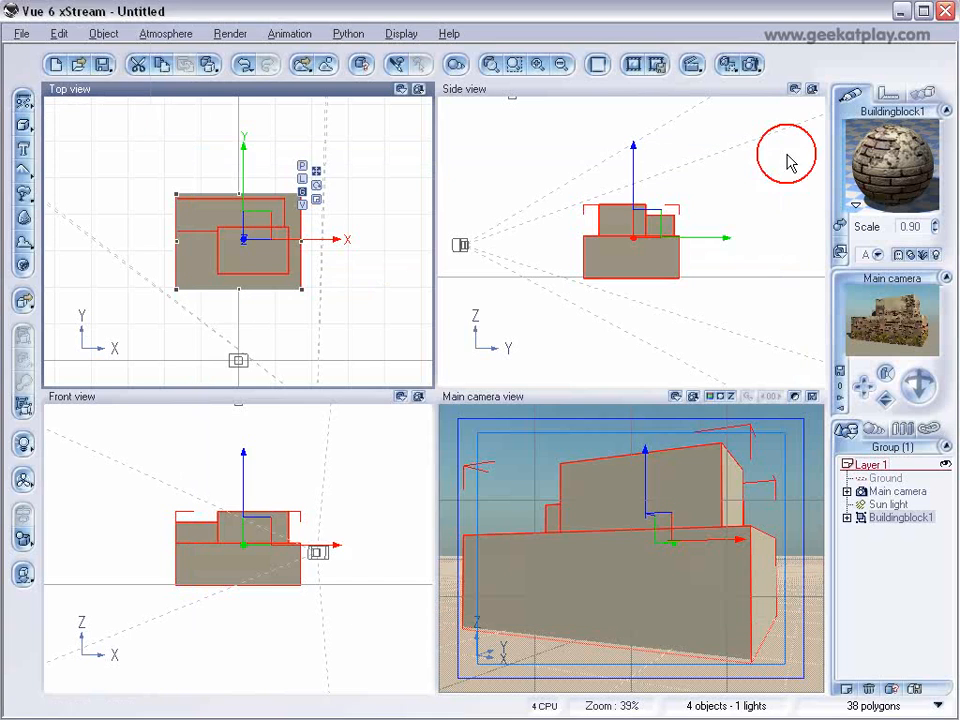
# Set the Global grass layer's scale to 0.30 and alpha boost to -8%, and check the result in a render.
pyautogui.doubleClick(912, 192)
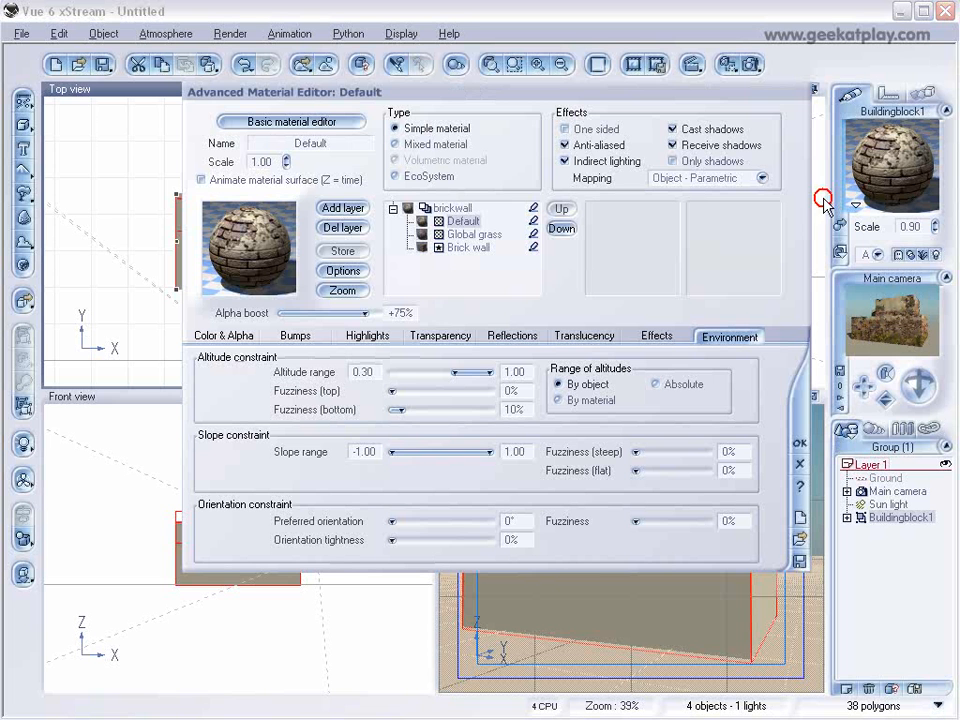
pyautogui.click(465, 235)
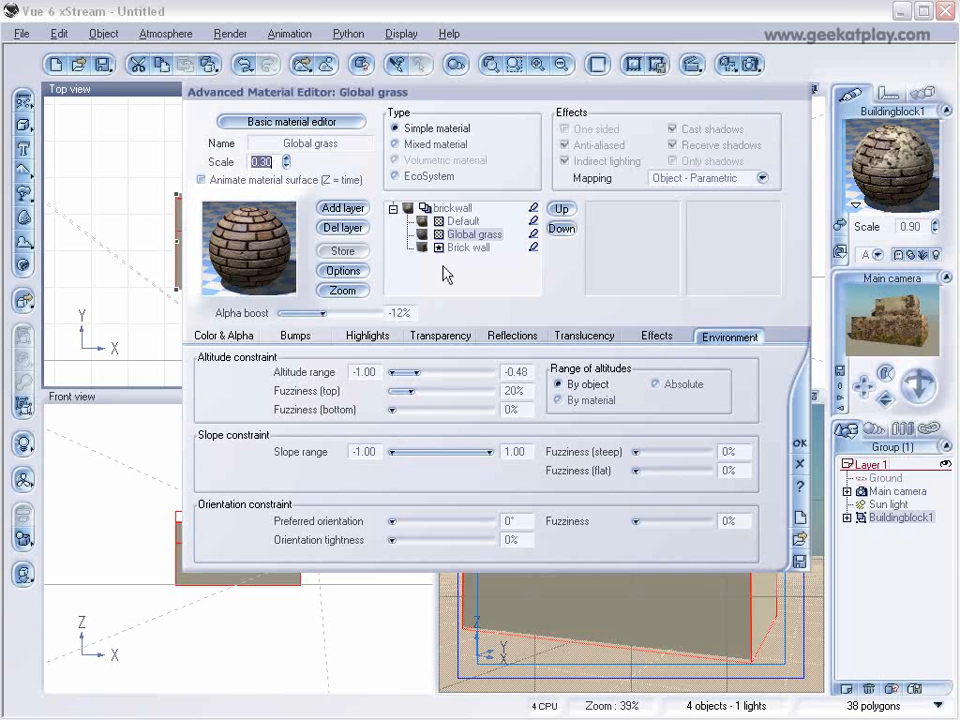
pyautogui.moveTo(321, 313); pyautogui.dragTo(326, 313)
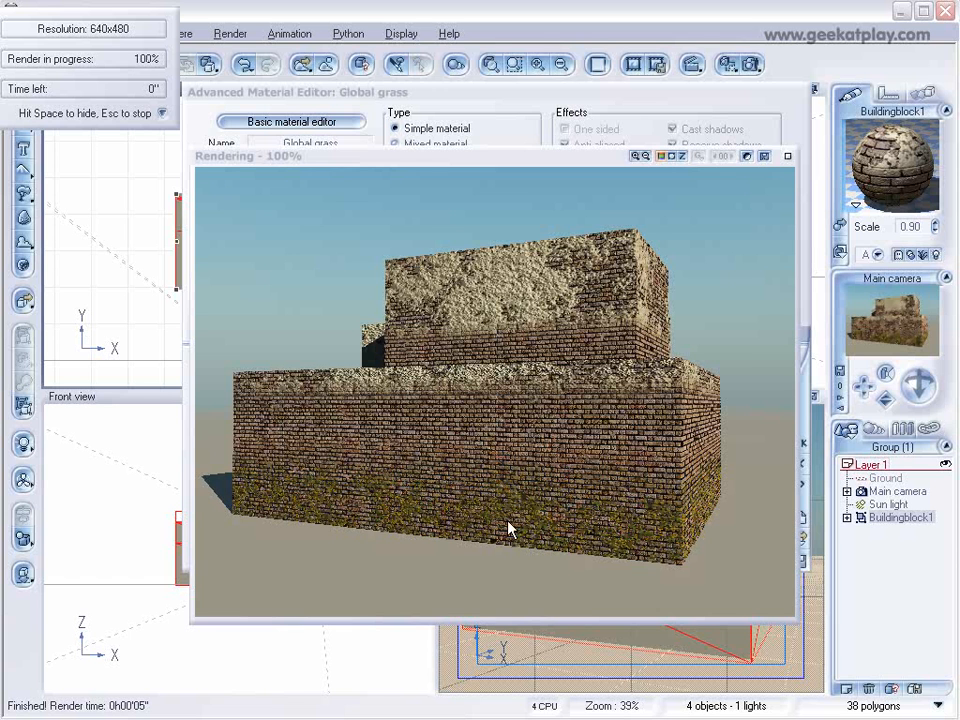
pyautogui.click(787, 157)
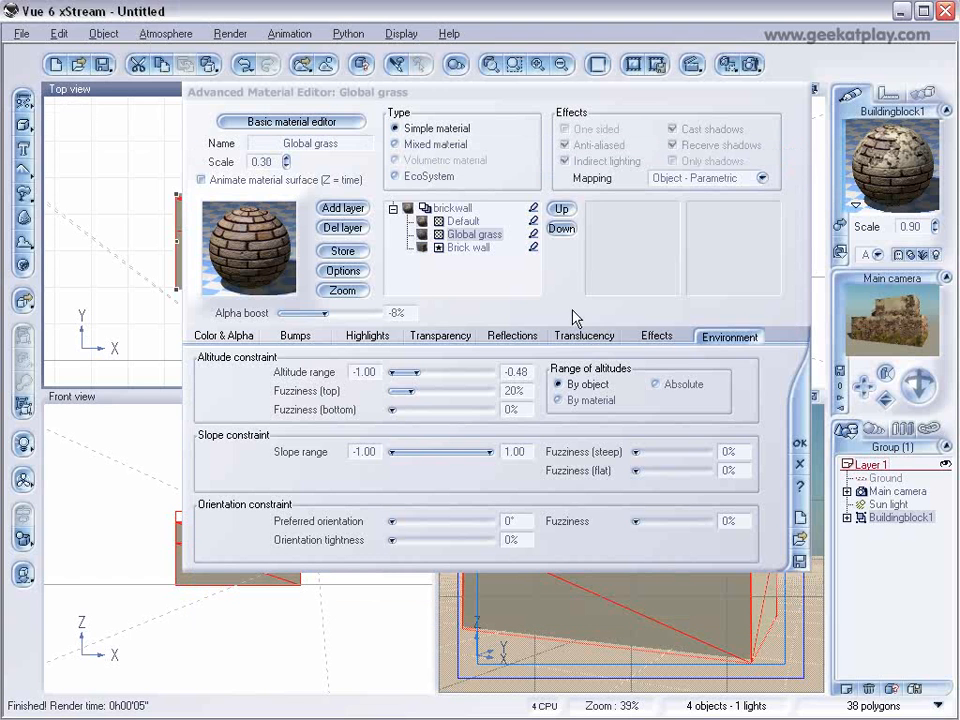
# Set the Default layer's scale to 0.40 and lower altitude limit to -0.02, accept the material, and check it in a render.
pyautogui.click(463, 221)
pyautogui.moveTo(286, 164); pyautogui.dragTo(286, 190)
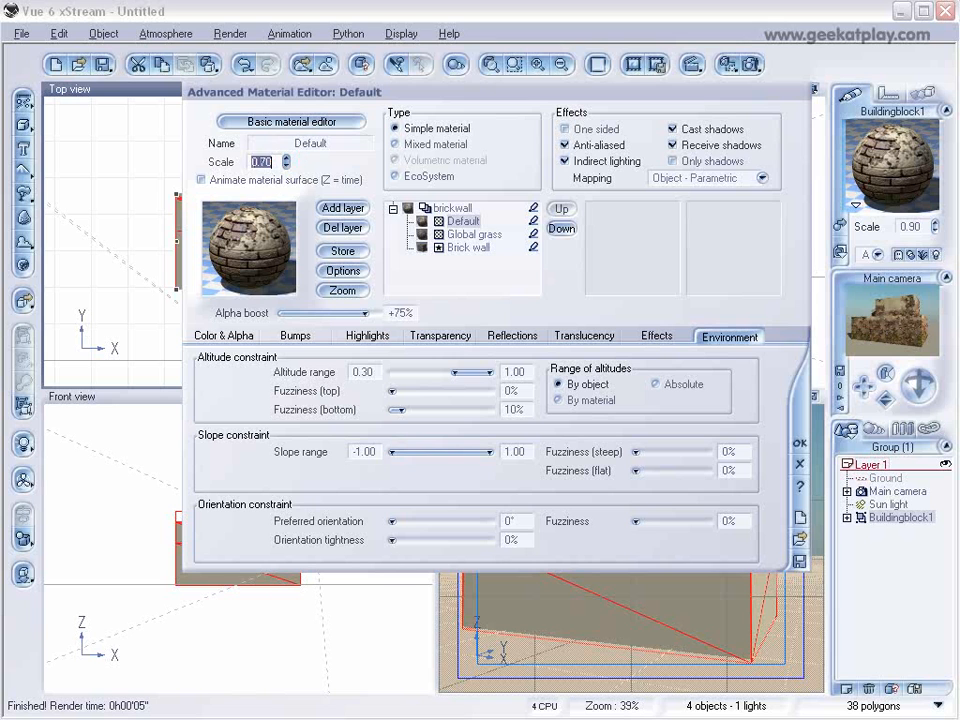
pyautogui.click(285, 164)
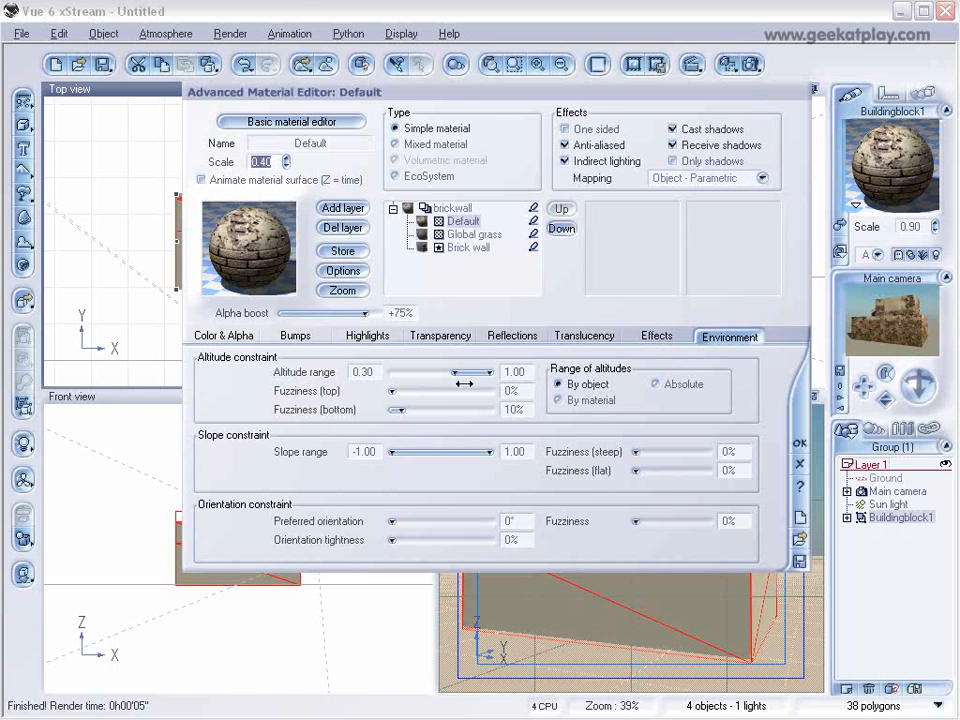
pyautogui.click(799, 442)
pyautogui.click(753, 65)
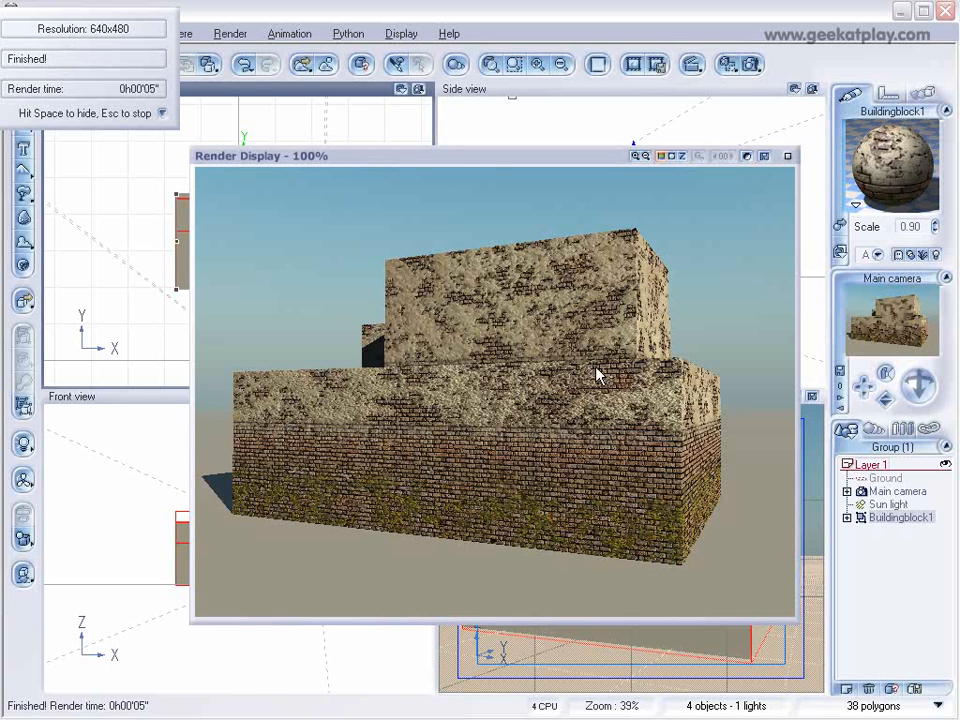
pyautogui.click(786, 157)
# Load the Roofbroken.vob object from the roof folder inside BuildingBlocks into the scene.
pyautogui.click(21, 33)
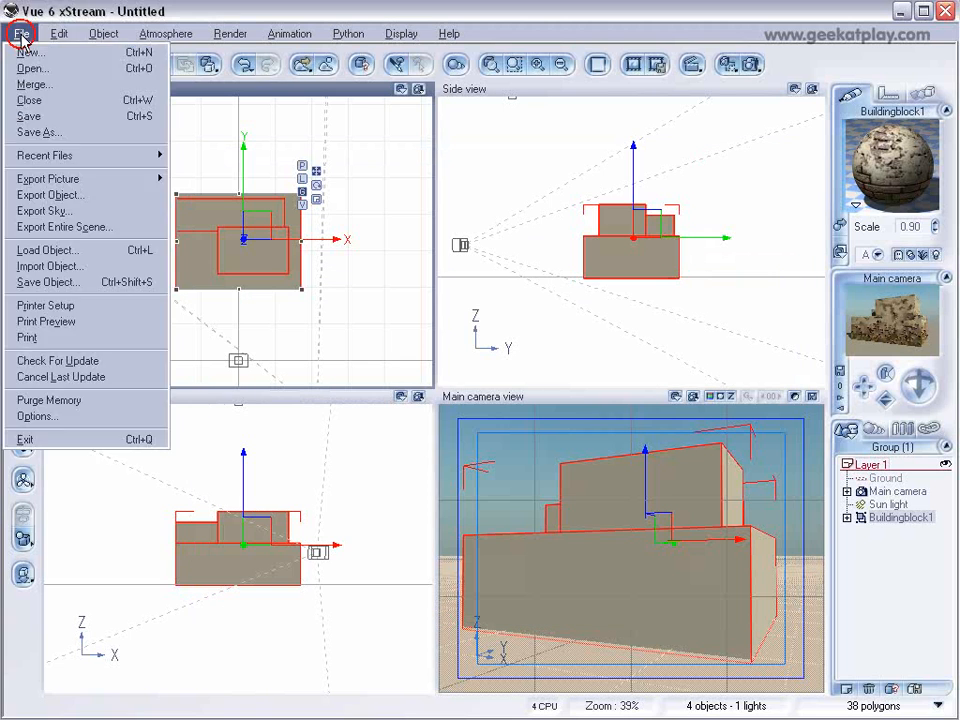
pyautogui.click(84, 252)
pyautogui.click(168, 632)
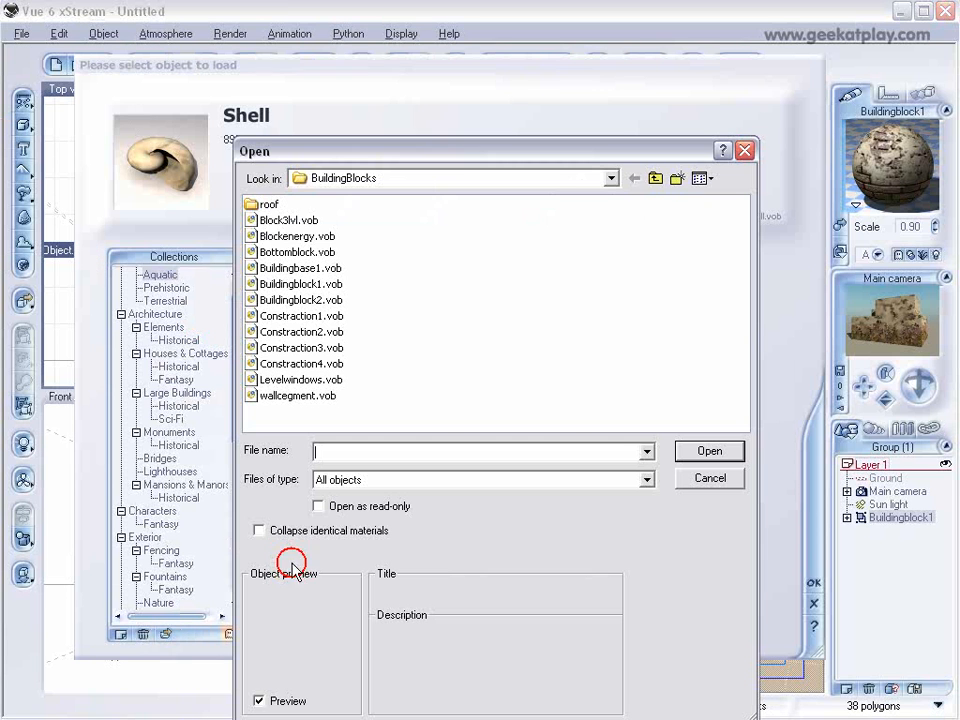
pyautogui.doubleClick(265, 204)
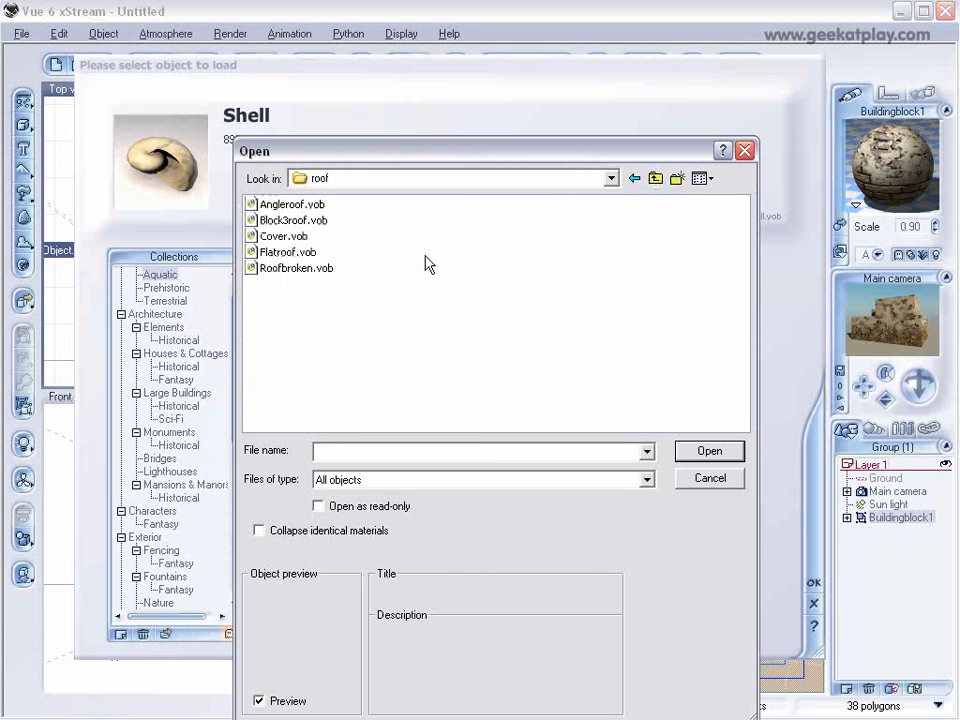
pyautogui.click(288, 268)
pyautogui.click(709, 451)
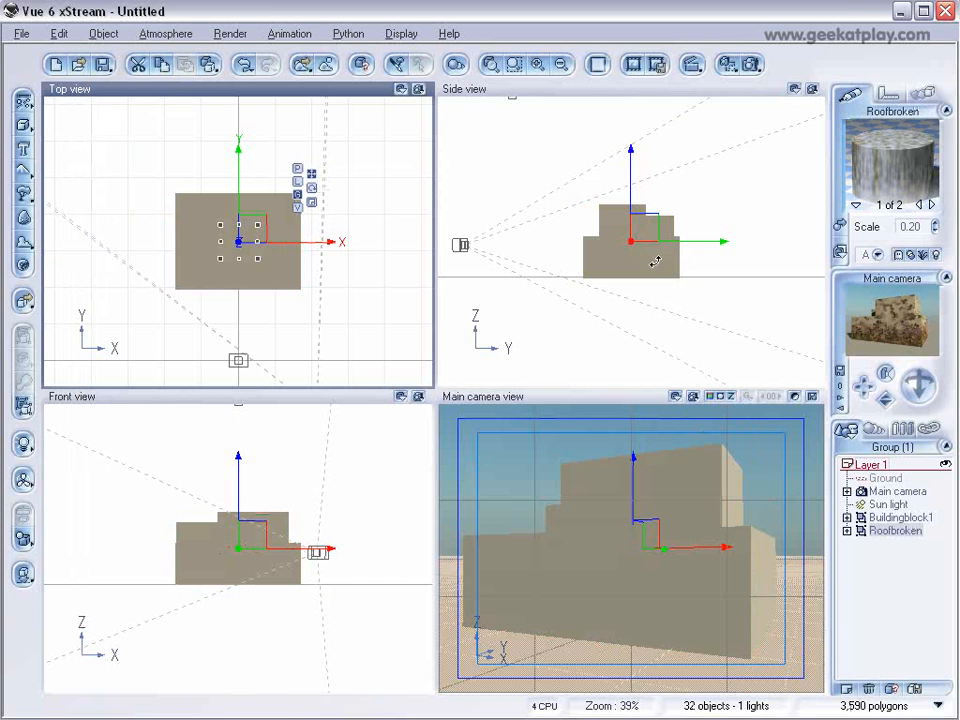
# Raise the broken roof above the building and shift it sideways and forward over the upper block.
pyautogui.moveTo(652, 240); pyautogui.dragTo(657, 170)
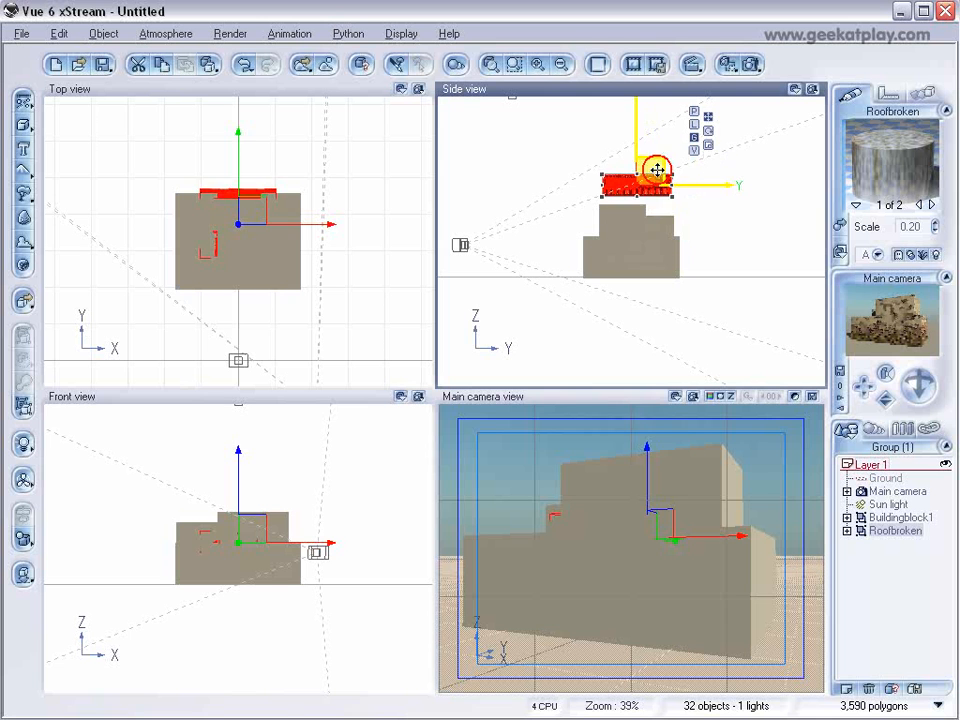
pyautogui.scroll(4, 658, 214)
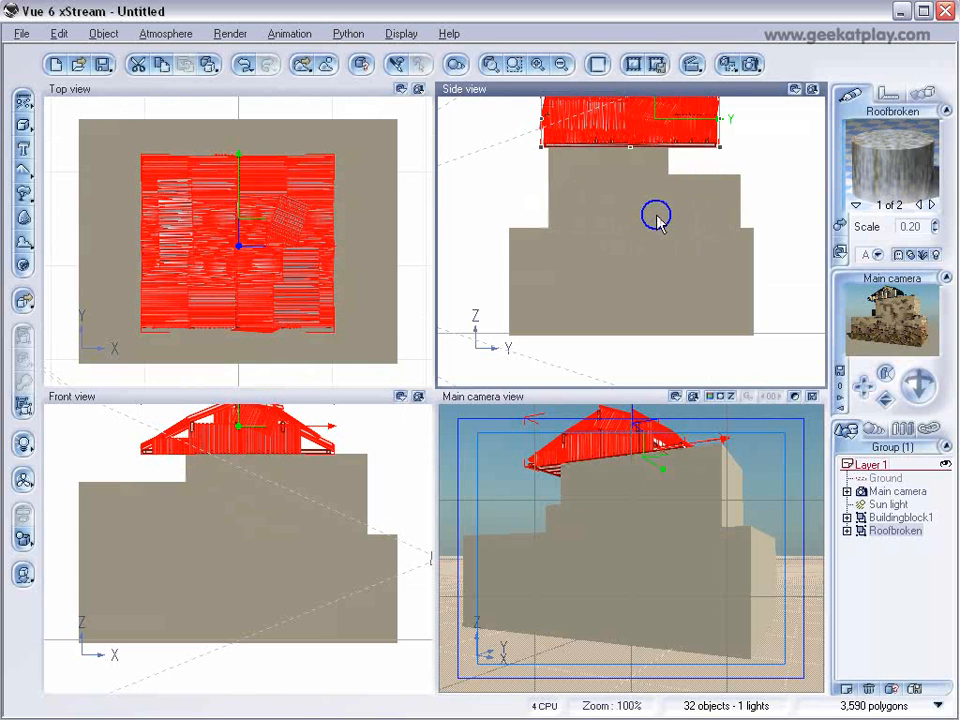
pyautogui.moveTo(657, 220); pyautogui.dragTo(653, 266, button='right')
pyautogui.scroll(-2, 293, 228)
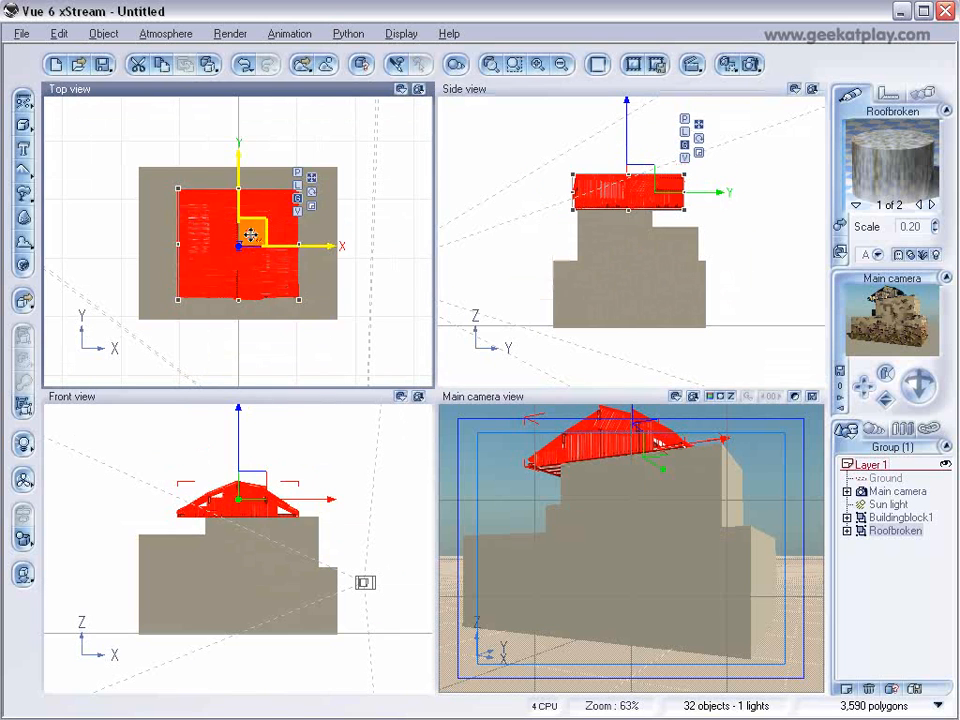
pyautogui.moveTo(253, 229); pyautogui.dragTo(279, 253)
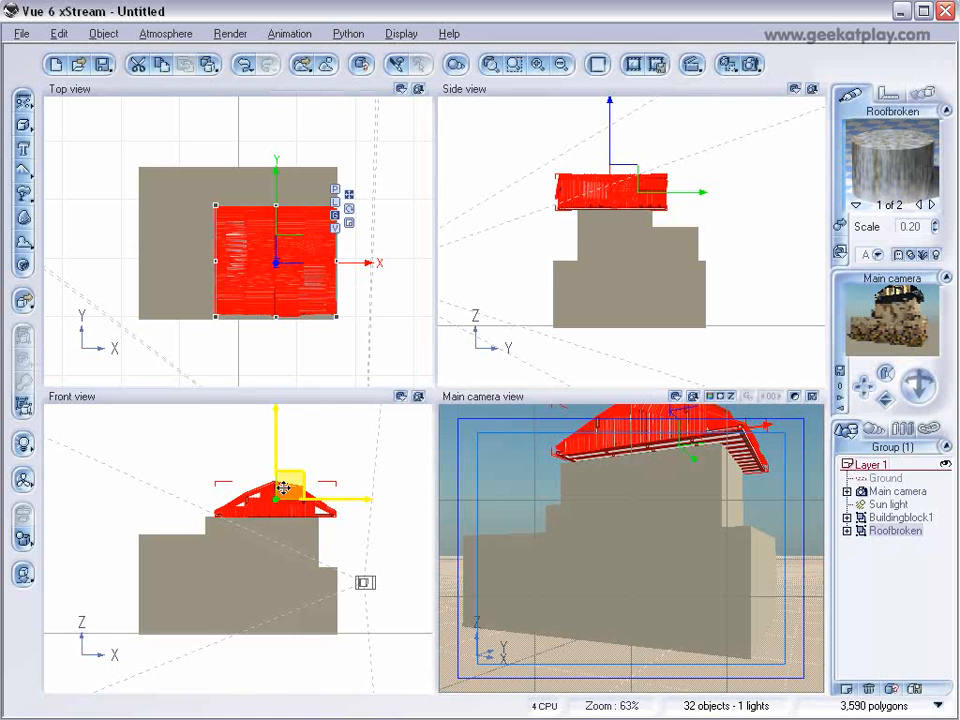
pyautogui.moveTo(274, 486); pyautogui.dragTo(262, 489)
# Shrink the broken roof to match the upper block's depth and seat it on the block's top.
pyautogui.click(610, 190)
pyautogui.moveTo(556, 195); pyautogui.dragTo(577, 195)
pyautogui.moveTo(667, 195); pyautogui.dragTo(617, 186)
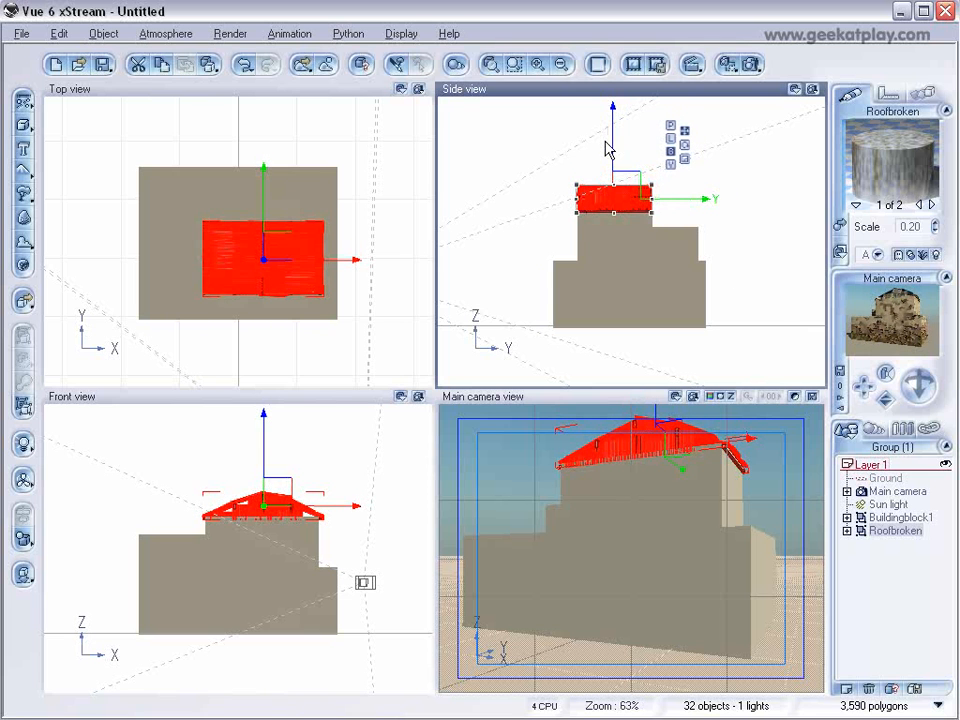
pyautogui.scroll(2, 598, 216)
pyautogui.moveTo(600, 238); pyautogui.dragTo(601, 295, button='right')
pyautogui.moveTo(605, 173)
pyautogui.mouseDown()
pyautogui.moveTo(605, 162)
pyautogui.moveTo(606, 180)
pyautogui.mouseUp()
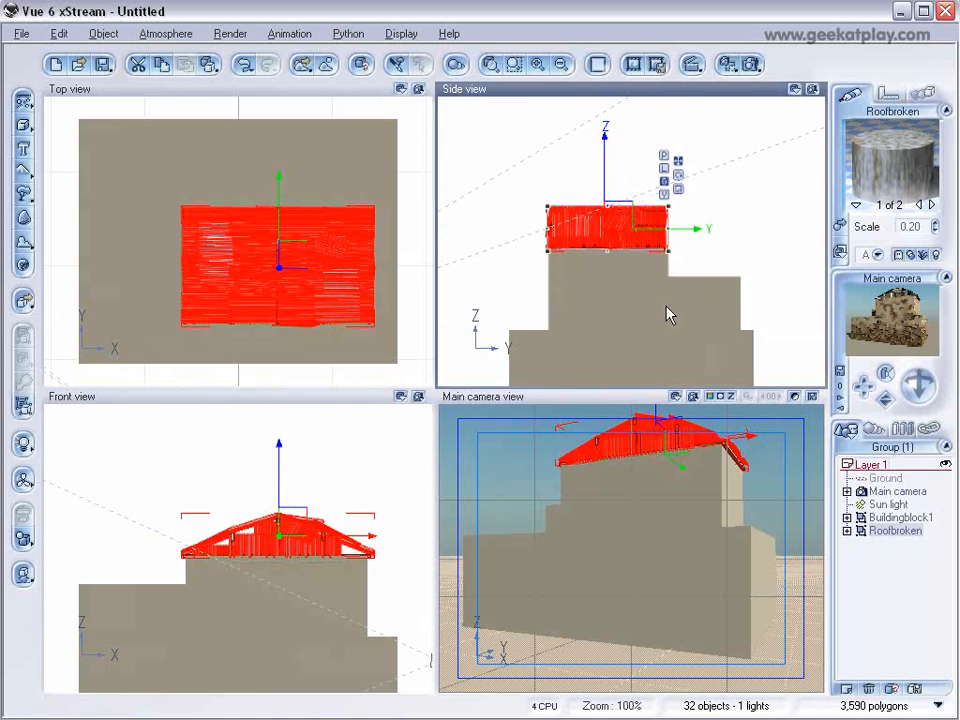
# Load the Outsidesteps.vob object from the Balcony folder inside BuildingAdd.
pyautogui.click(22, 35)
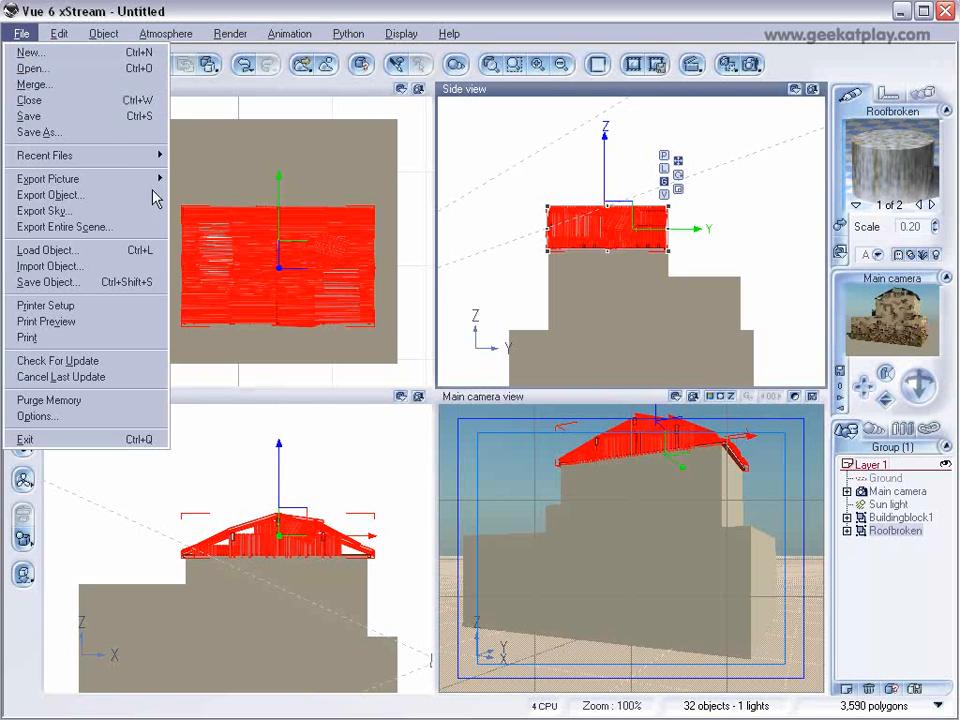
pyautogui.click(124, 252)
pyautogui.click(165, 634)
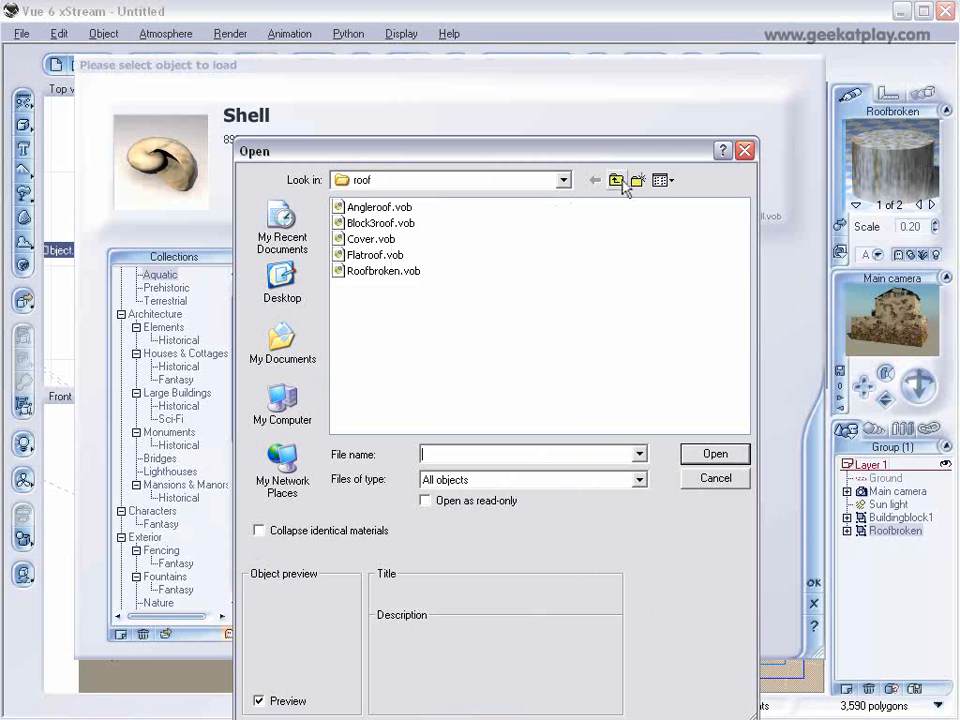
pyautogui.click(616, 180)
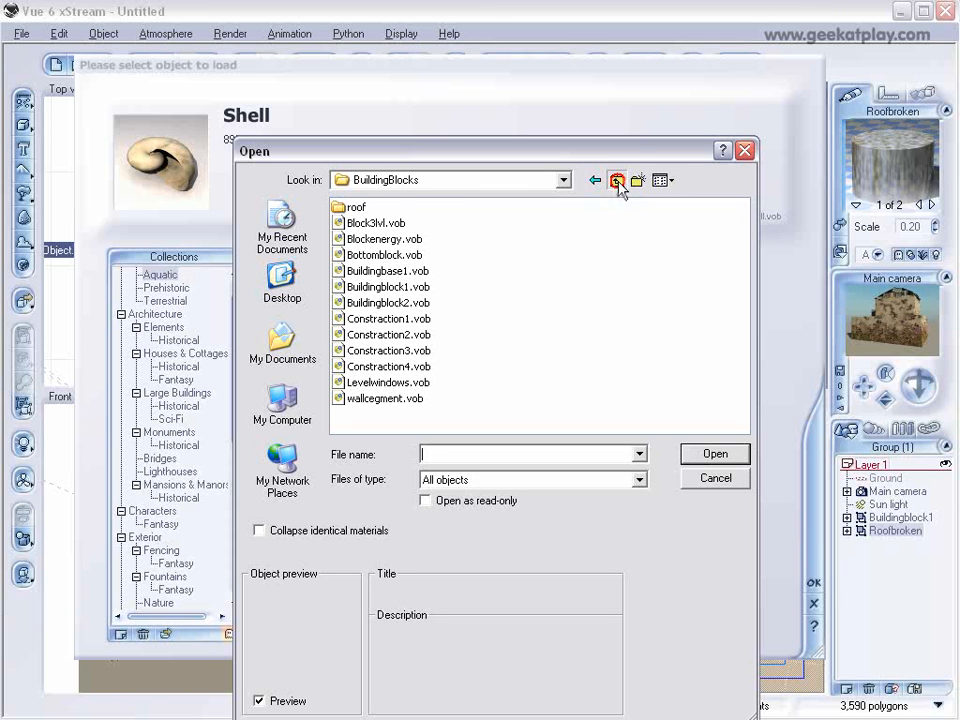
pyautogui.click(617, 181)
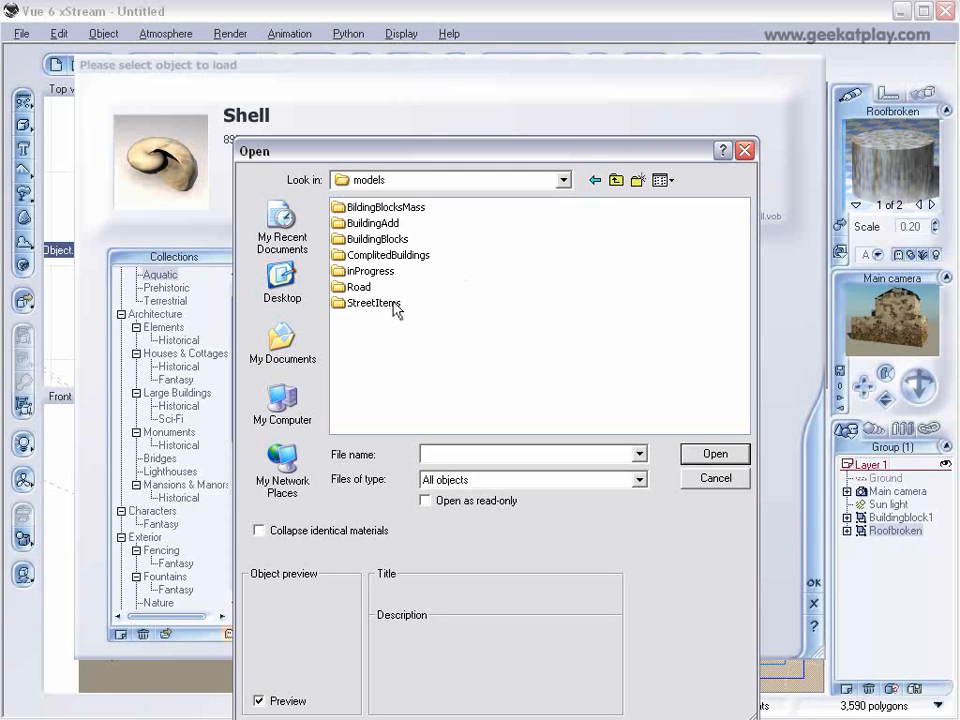
pyautogui.doubleClick(386, 222)
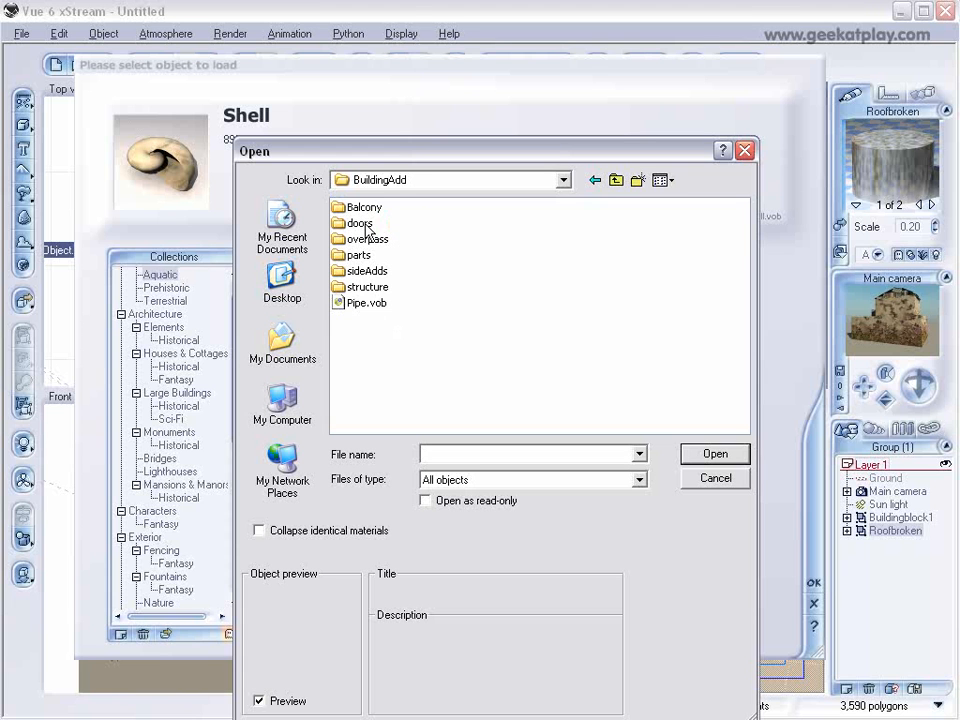
pyautogui.doubleClick(363, 208)
pyautogui.click(372, 271)
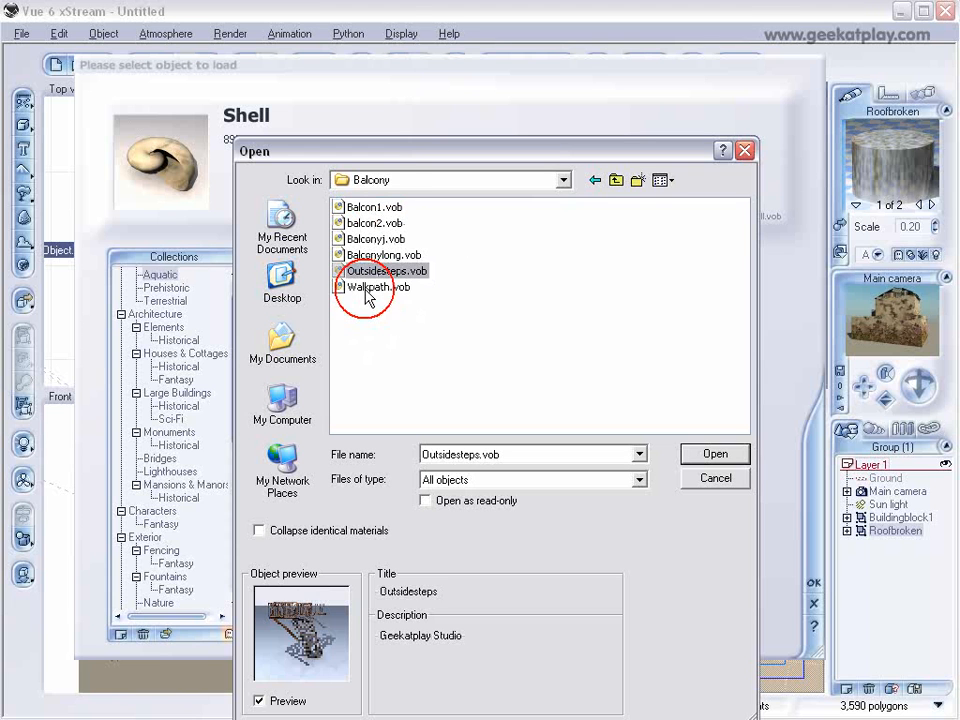
pyautogui.click(367, 287)
pyautogui.click(386, 271)
pyautogui.click(700, 453)
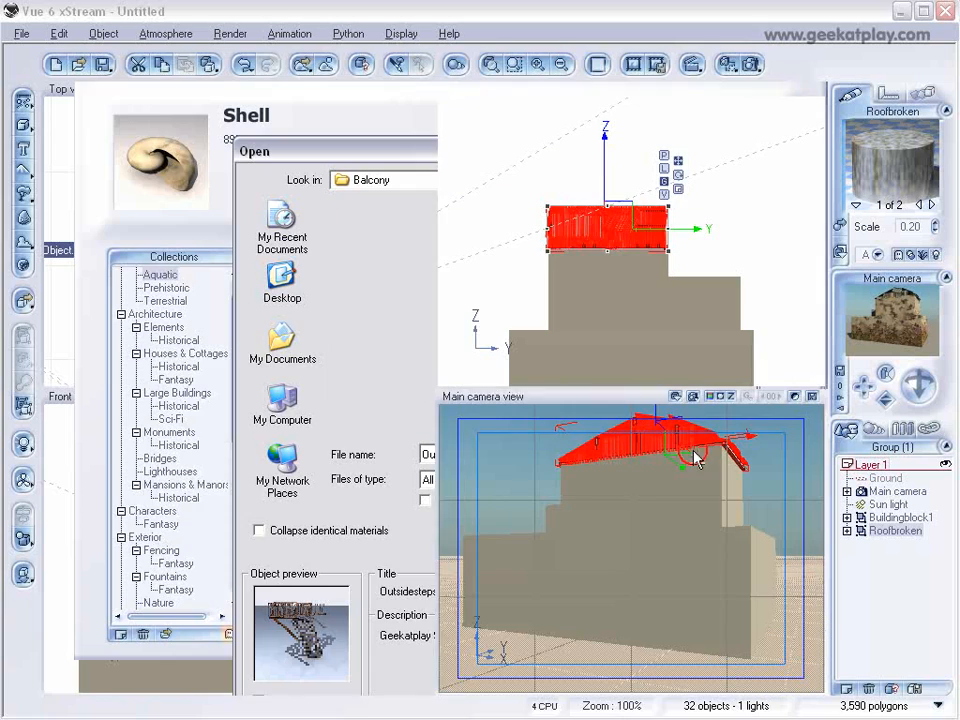
# Scale down the outside steps and place them against the front wall, with the platform near the lower block's top and right edge.
pyautogui.moveTo(643, 207); pyautogui.dragTo(491, 241)
pyautogui.moveTo(588, 265); pyautogui.dragTo(633, 195, button='right')
pyautogui.moveTo(551, 176); pyautogui.dragTo(540, 251)
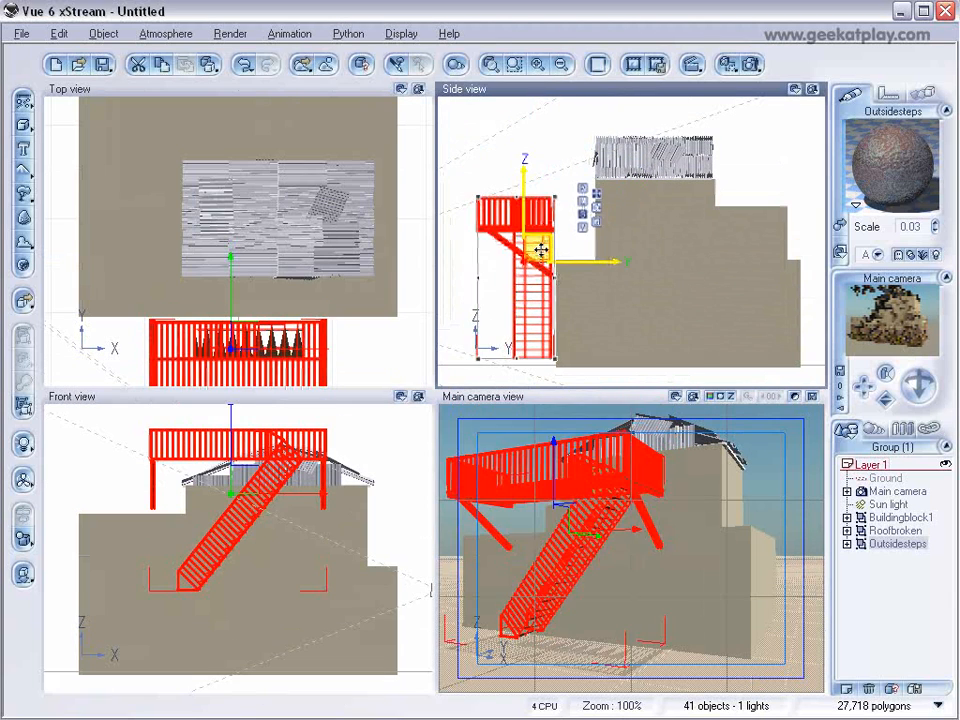
pyautogui.moveTo(477, 198); pyautogui.dragTo(493, 237)
pyautogui.moveTo(250, 340); pyautogui.dragTo(343, 335)
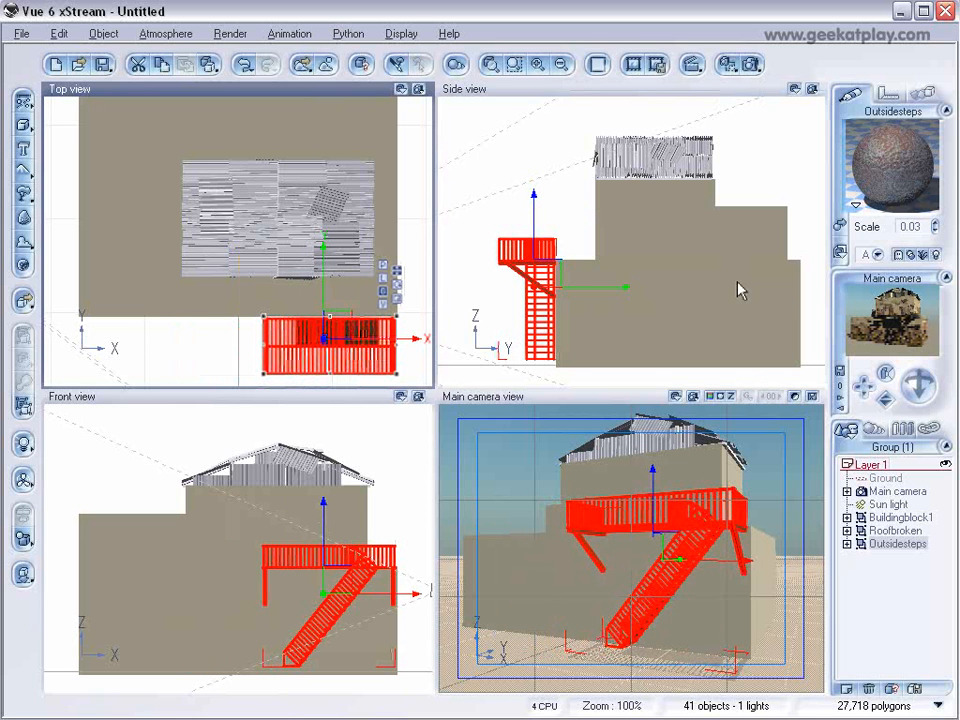
# Browse the BuildingAdd objects for another addition, previewing Balconyj.vob and Balconylong.vob in Balcony and Powerb.vob in parts.
pyautogui.click(24, 33)
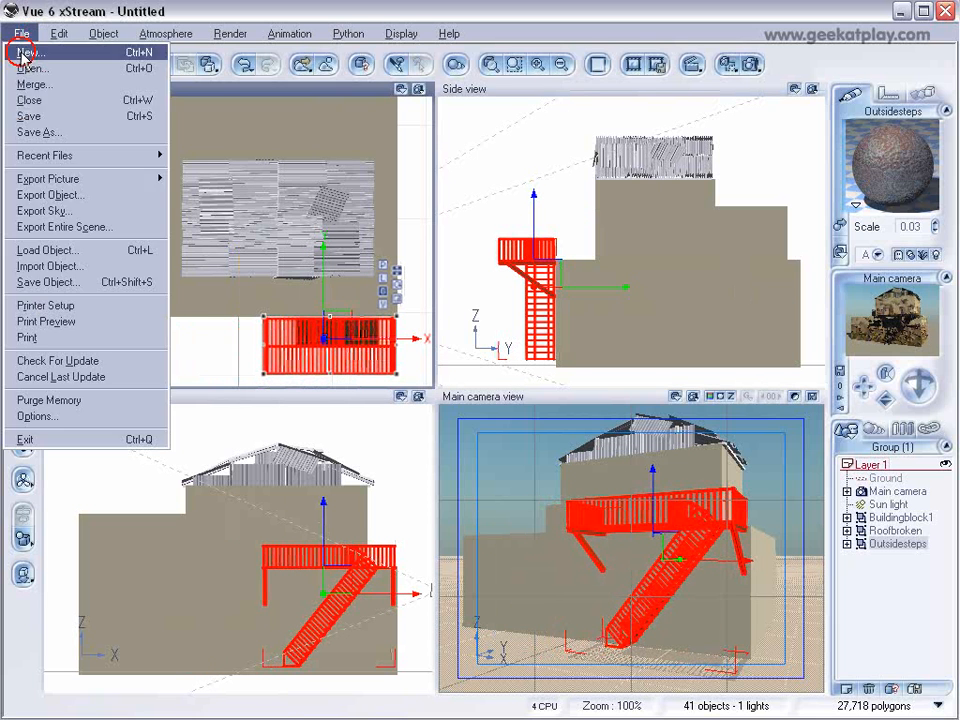
pyautogui.click(99, 250)
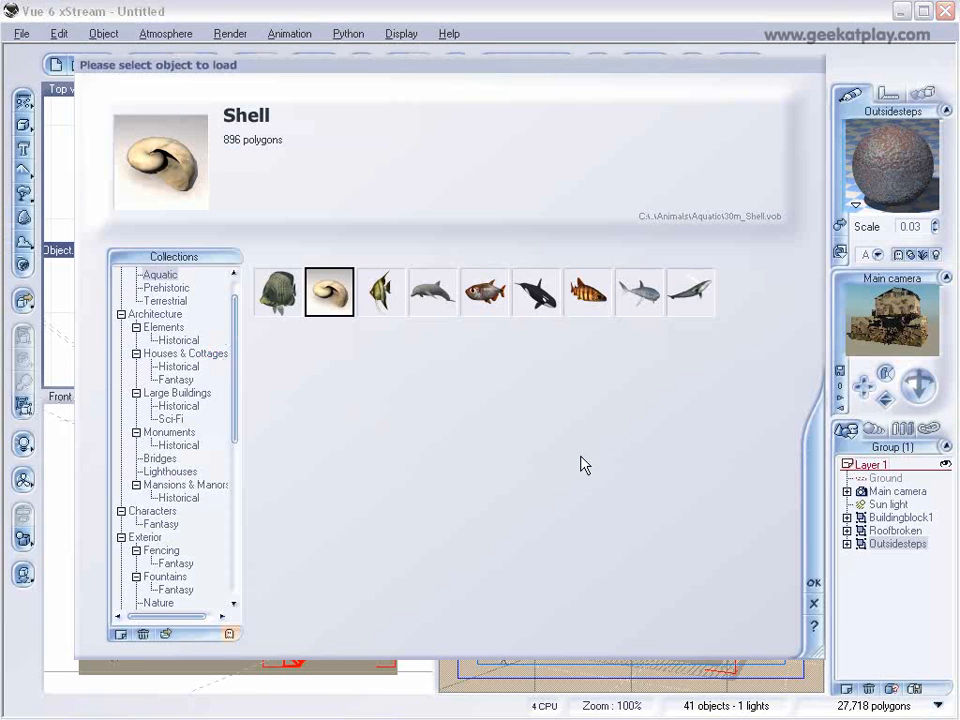
pyautogui.click(165, 635)
pyautogui.click(387, 243)
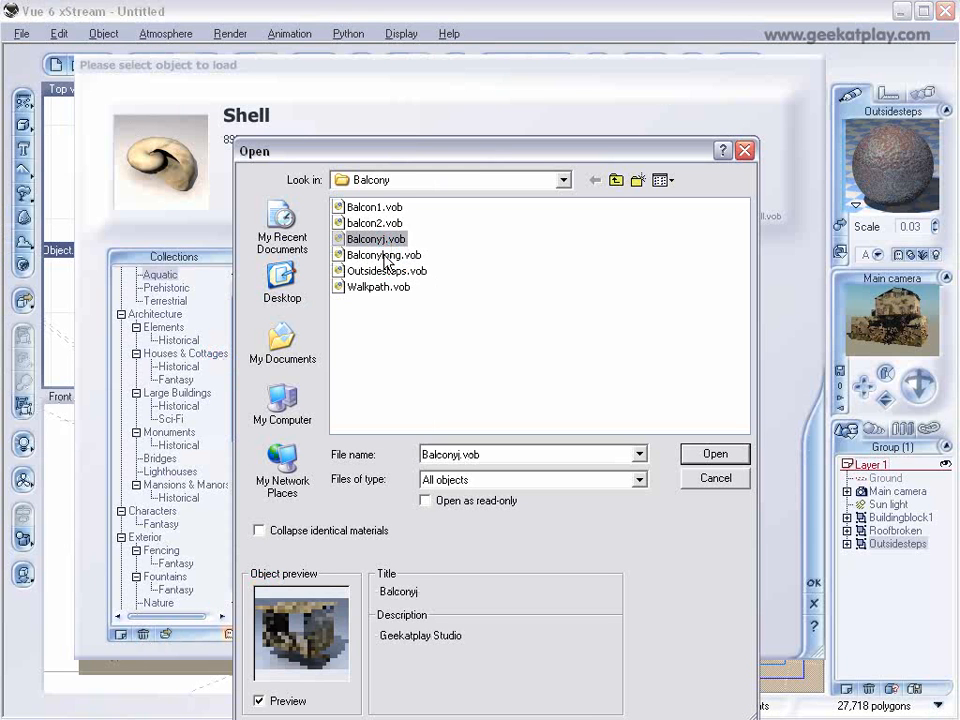
pyautogui.click(383, 257)
pyautogui.click(616, 180)
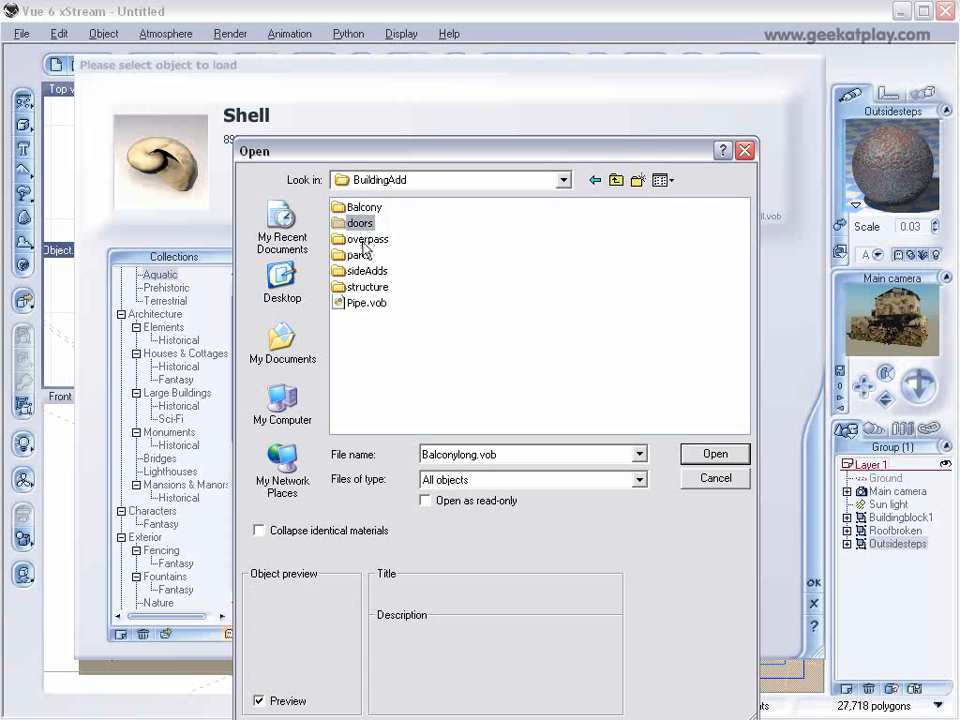
pyautogui.doubleClick(358, 256)
pyautogui.click(370, 224)
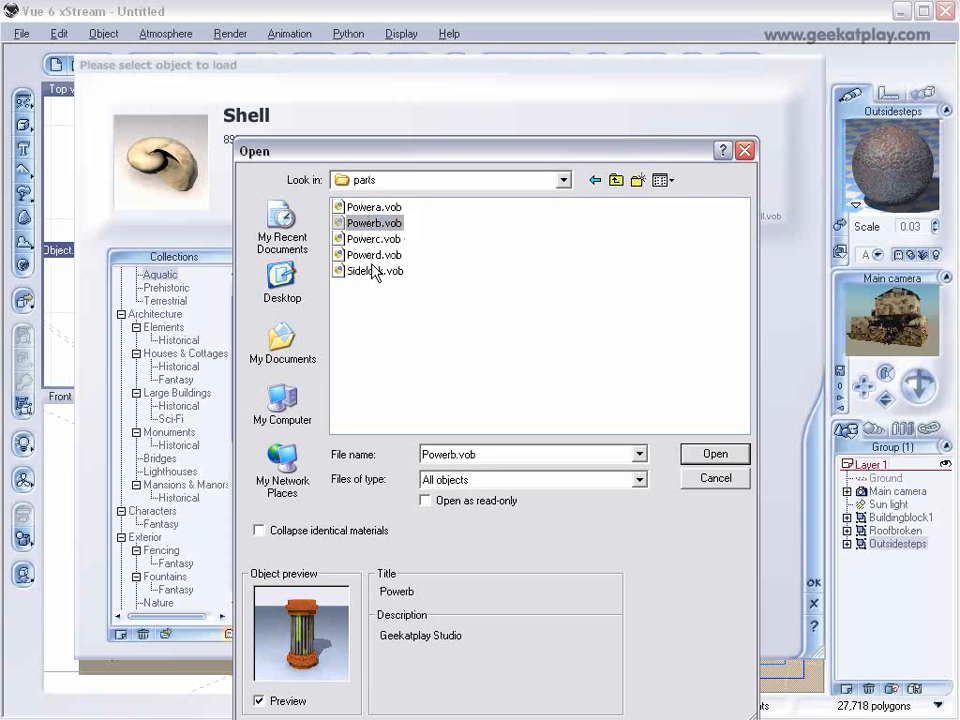
# Load the Bigpipewhold.vob object from the pipes folder inside sideAdds.
pyautogui.click(616, 180)
pyautogui.doubleClick(367, 271)
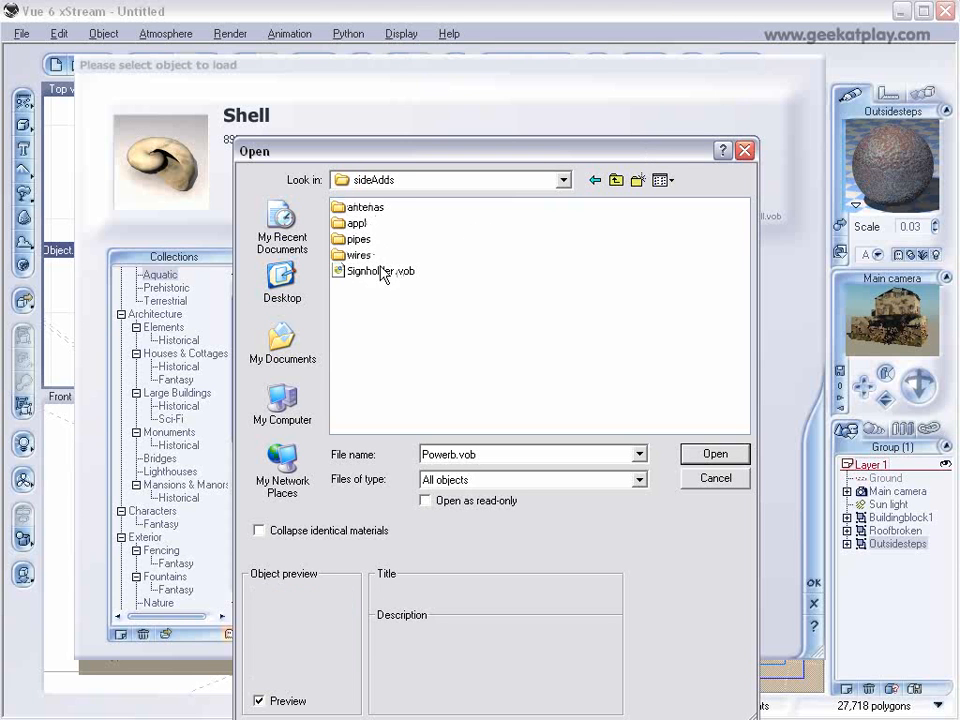
pyautogui.doubleClick(359, 240)
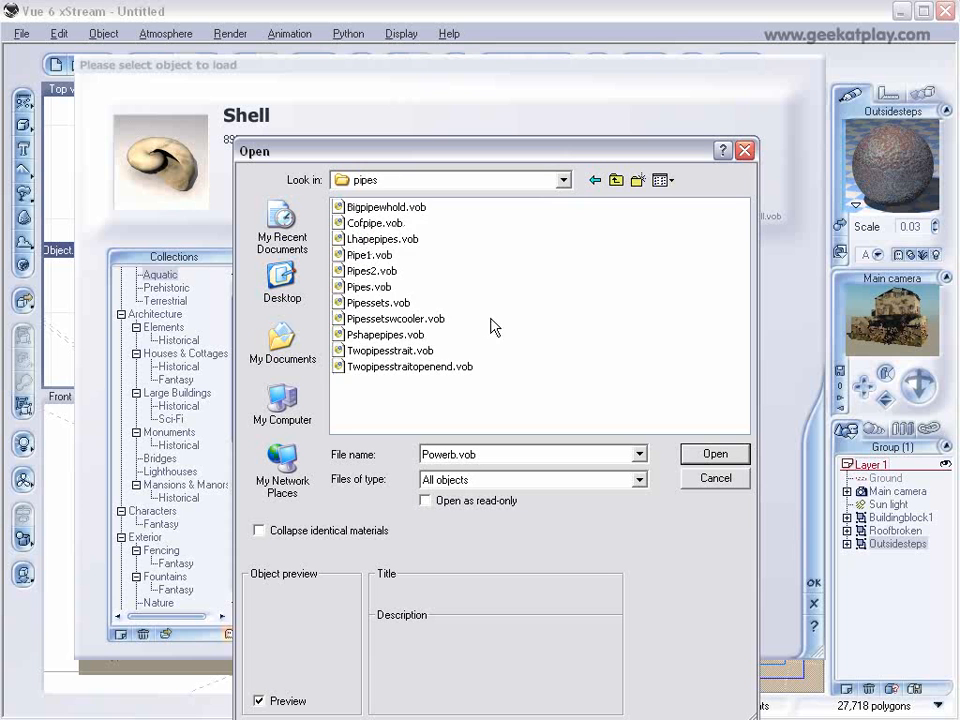
pyautogui.click(388, 208)
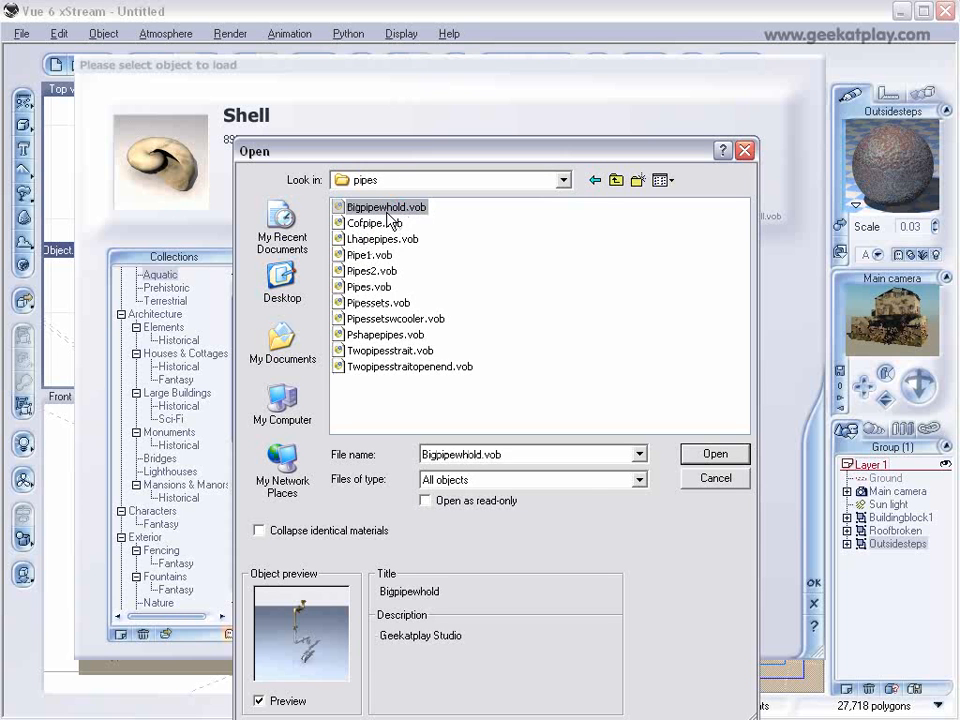
pyautogui.click(714, 454)
# Place the big pipe against the front wall beside the steps and shrink it to the lower block's height.
pyautogui.moveTo(253, 160); pyautogui.dragTo(181, 314)
pyautogui.click(559, 166)
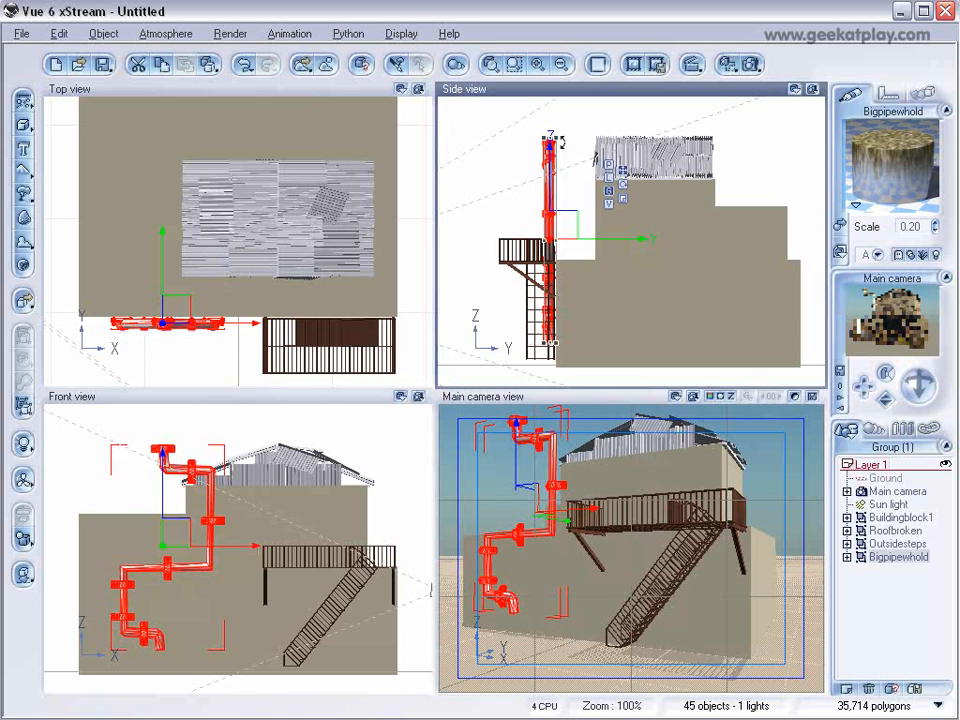
pyautogui.moveTo(559, 143); pyautogui.dragTo(566, 291)
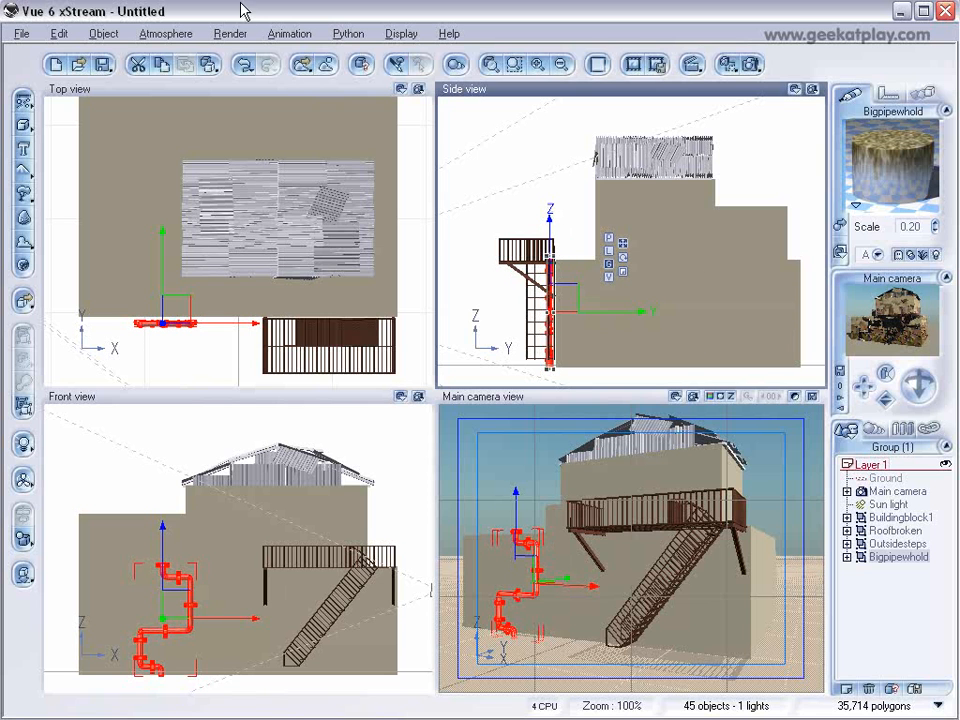
# Load the ready-made Cover object, the rusty corrugated awning on posts, from its object file into the scene.
pyautogui.click(21, 33)
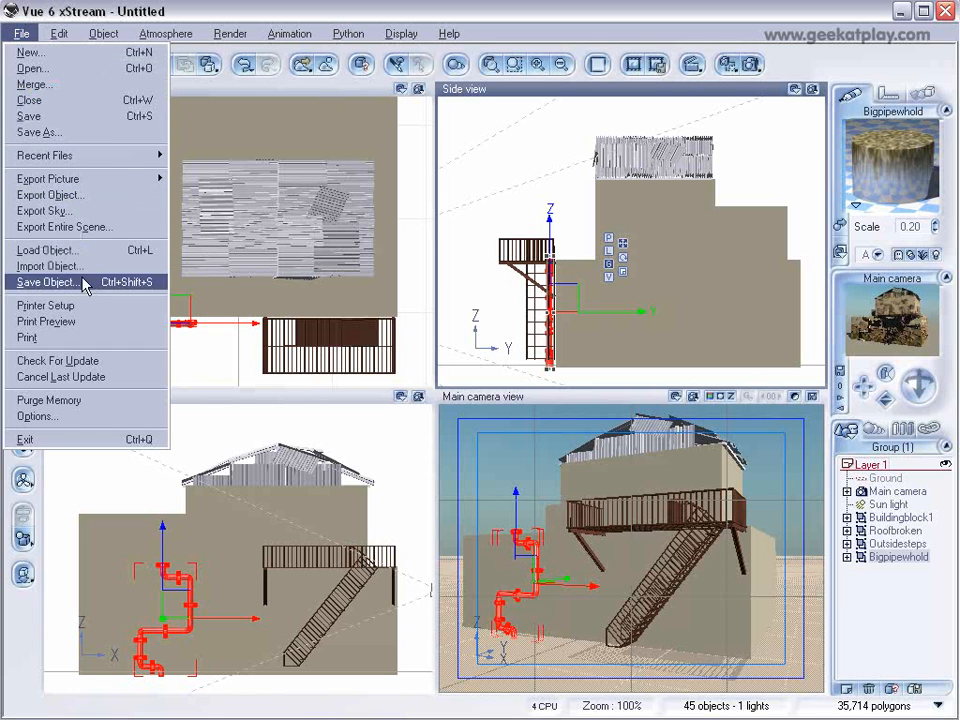
pyautogui.click(47, 250)
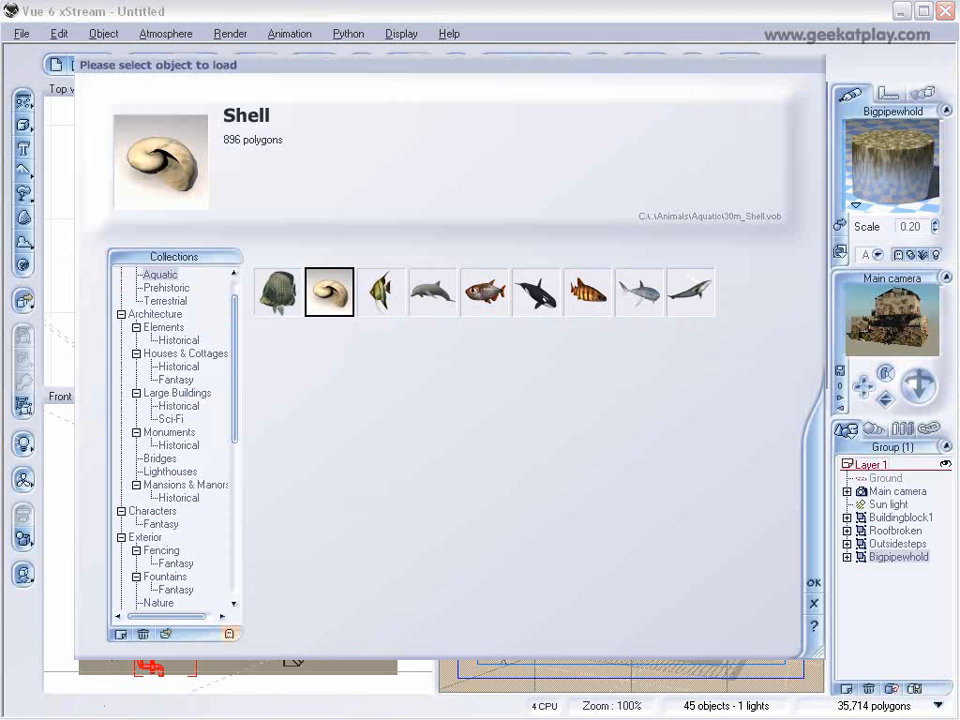
pyautogui.click(172, 634)
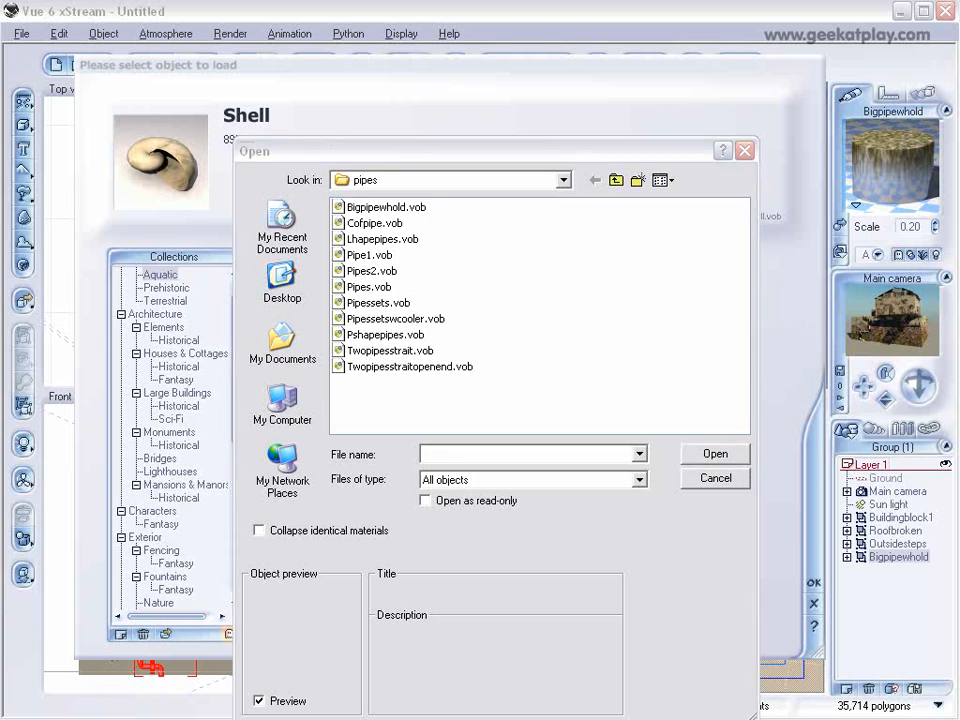
pyautogui.click(371, 271)
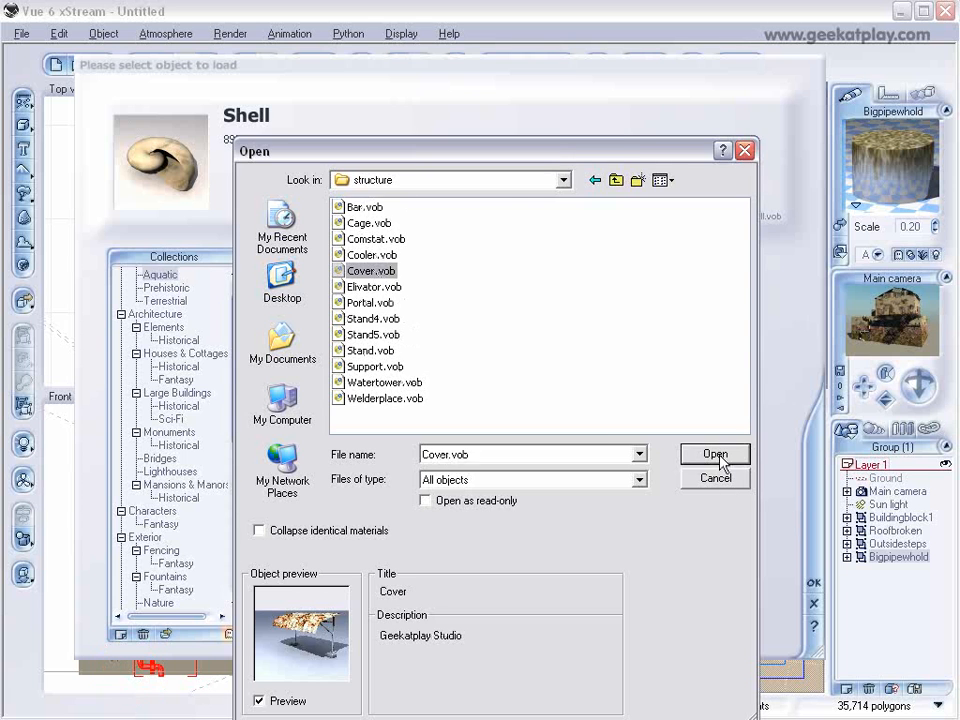
pyautogui.click(716, 455)
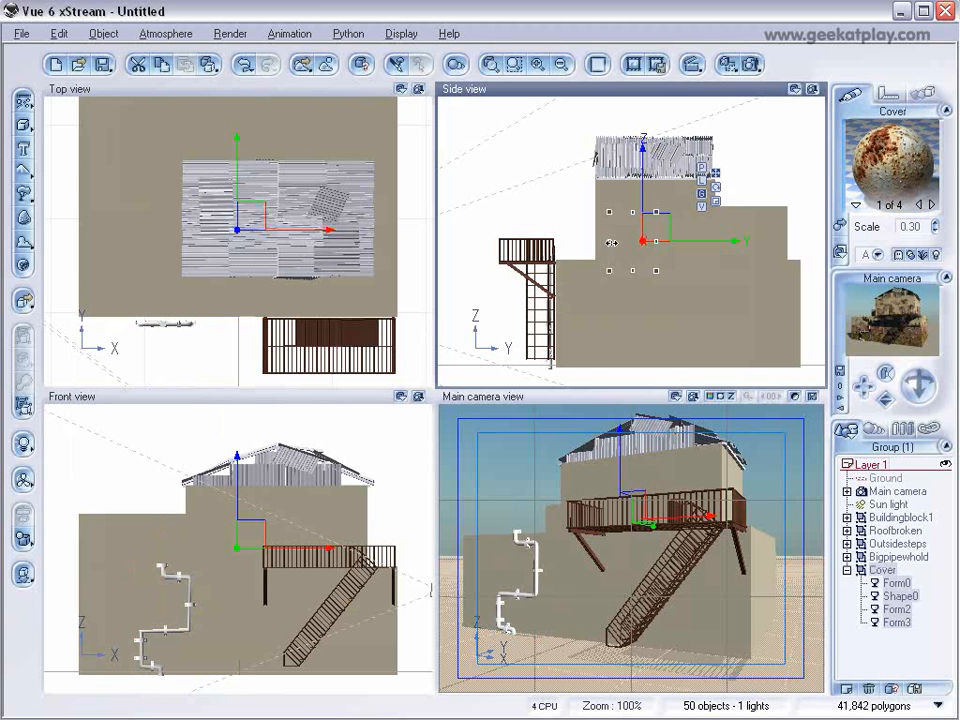
# Stand the cover on the lower block against the upper block's front wall above the steps, and place a copy beside it to span the wall.
pyautogui.moveTo(657, 231); pyautogui.dragTo(592, 226)
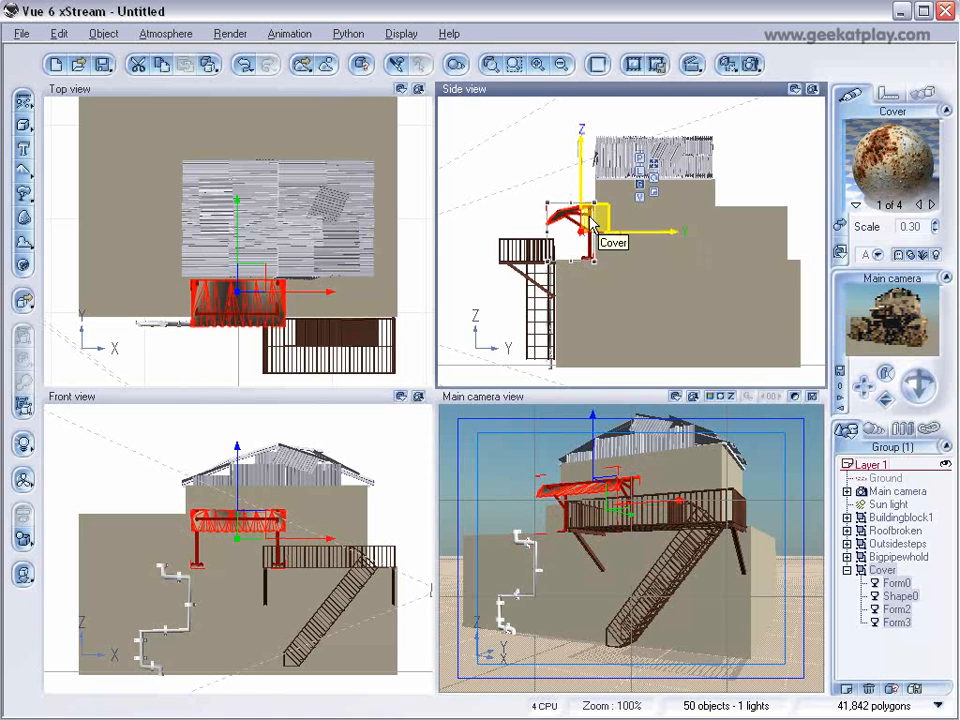
pyautogui.moveTo(251, 272); pyautogui.dragTo(341, 273)
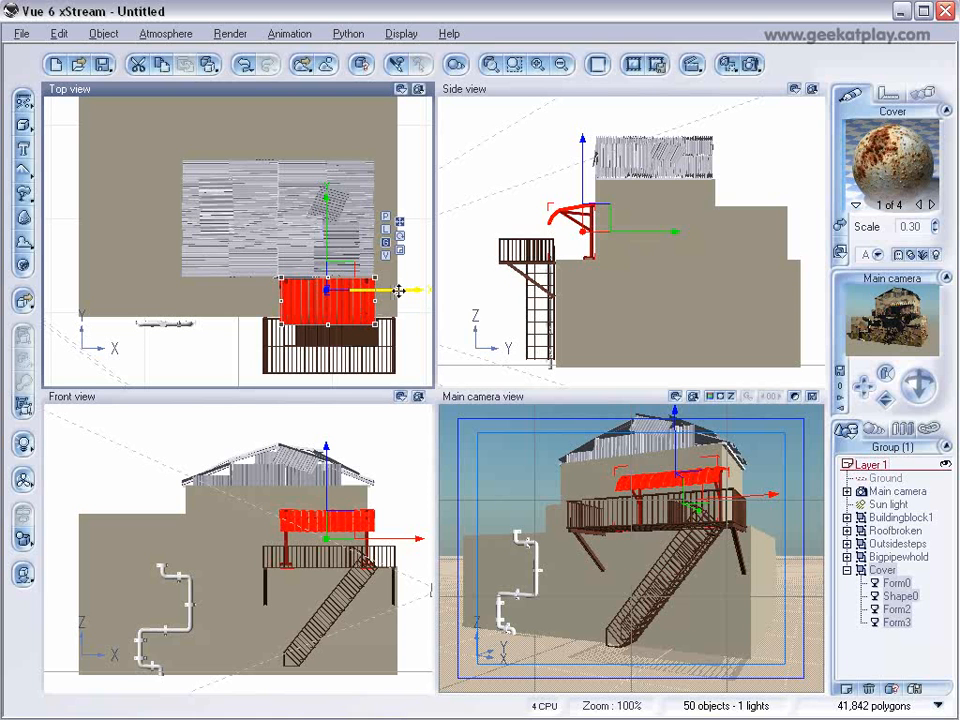
pyautogui.keyDown('alt'); pyautogui.moveTo(399, 291); pyautogui.dragTo(303, 291); pyautogui.keyUp('alt')
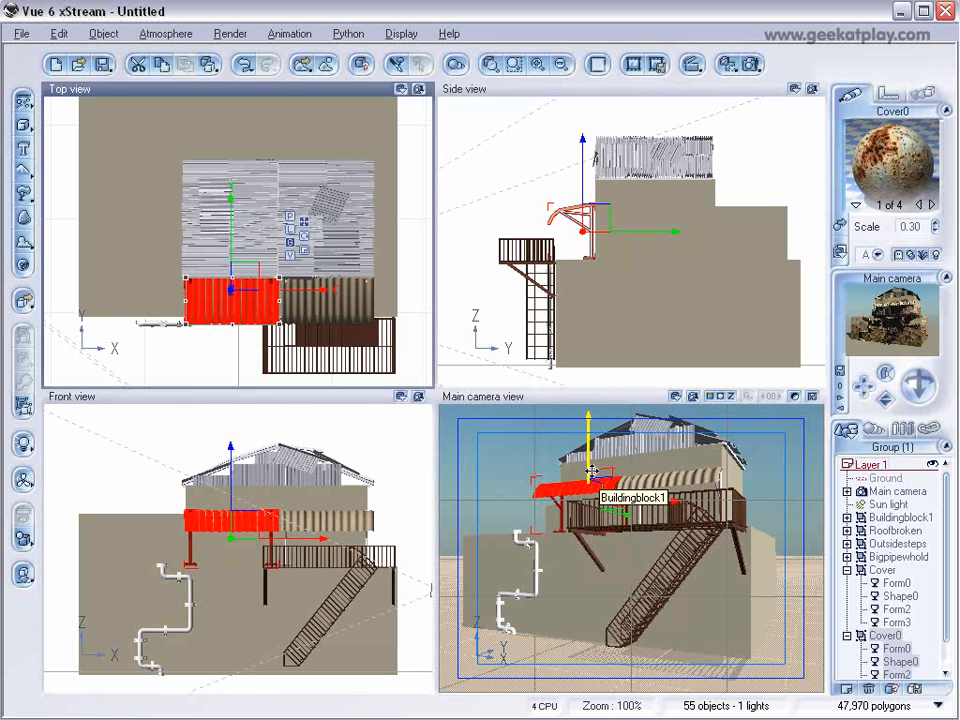
# Load the Invasion atmosphere from the Geekatplay collection and start a render of the main camera view.
pyautogui.click(173, 30)
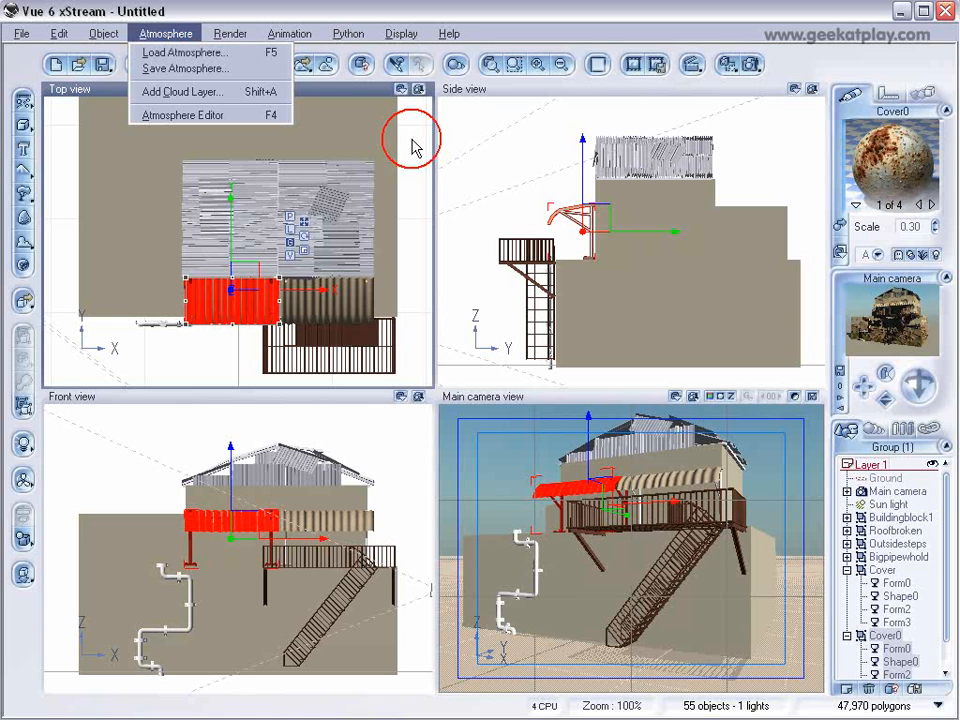
pyautogui.click(218, 55)
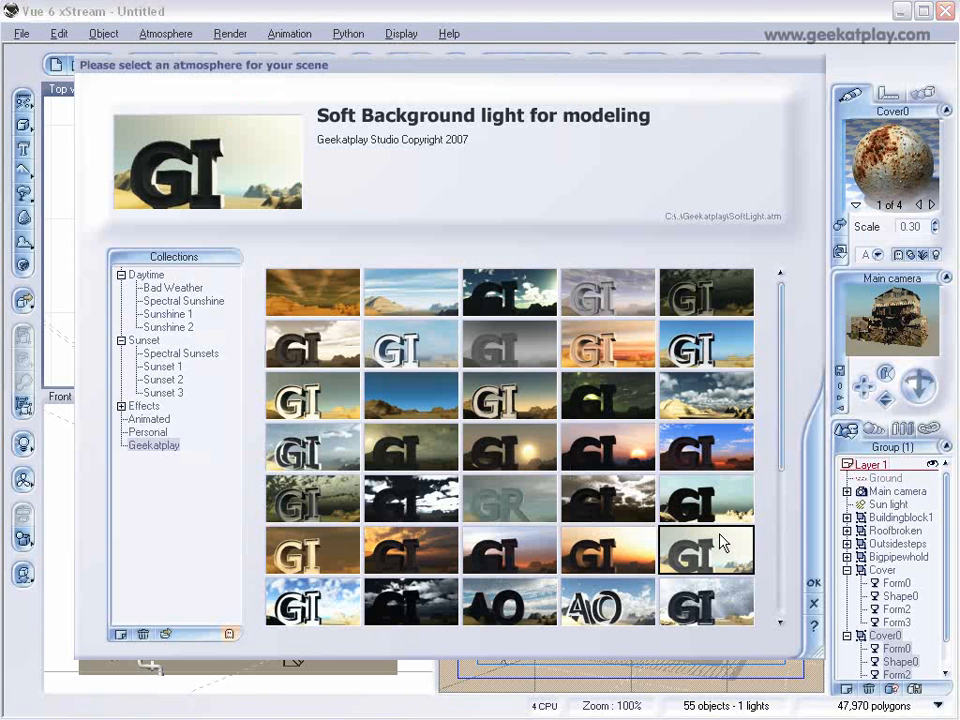
pyautogui.moveTo(784, 439); pyautogui.dragTo(780, 542)
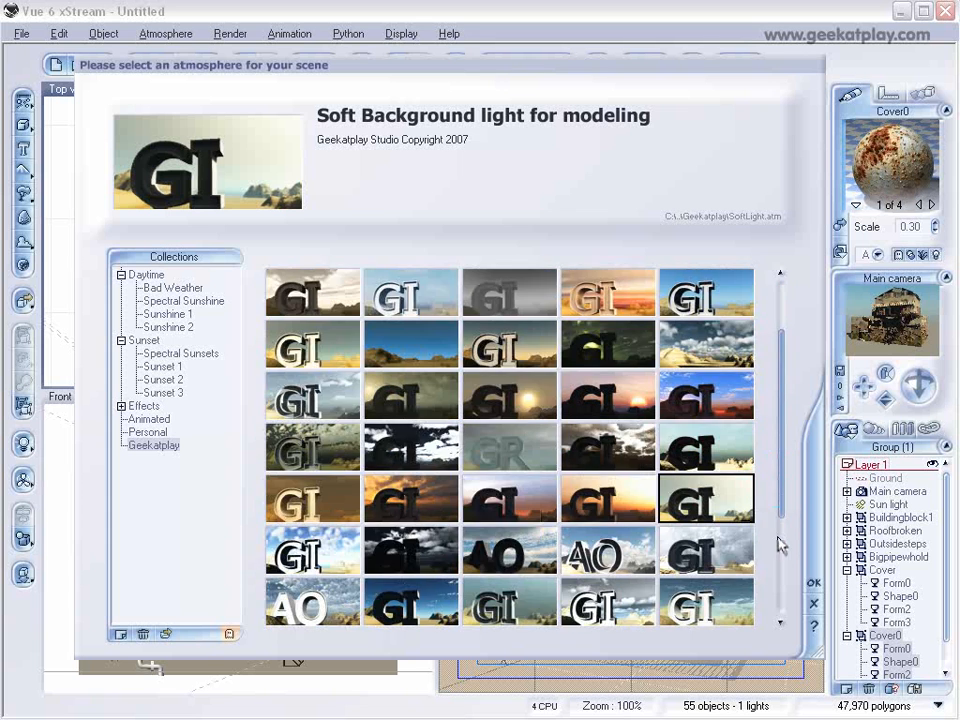
pyautogui.click(625, 450)
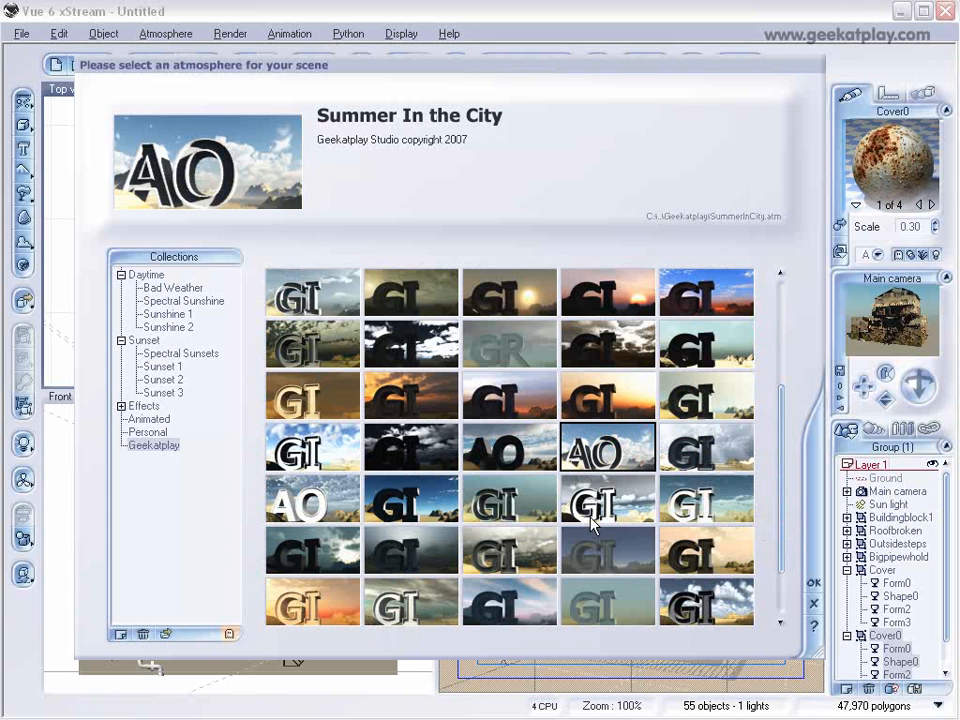
pyautogui.click(537, 505)
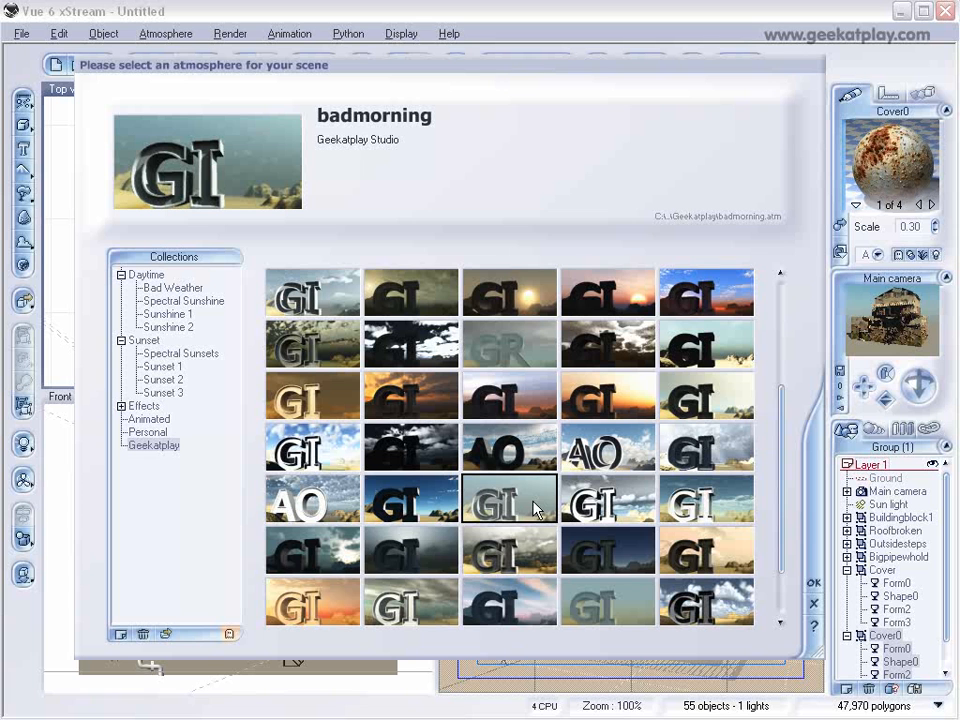
pyautogui.click(497, 550)
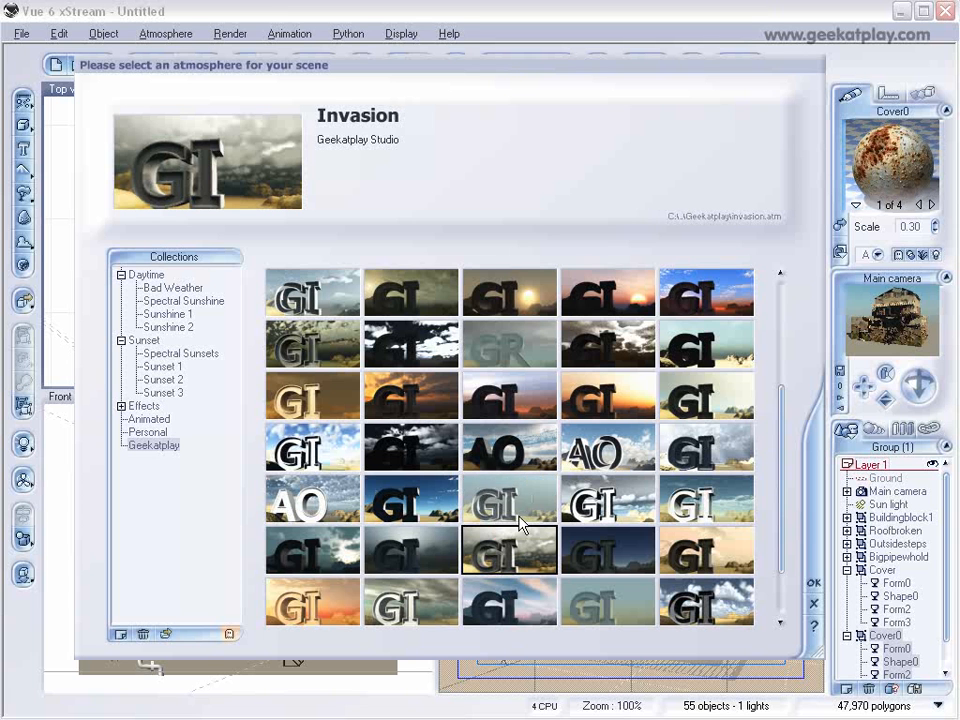
pyautogui.click(814, 584)
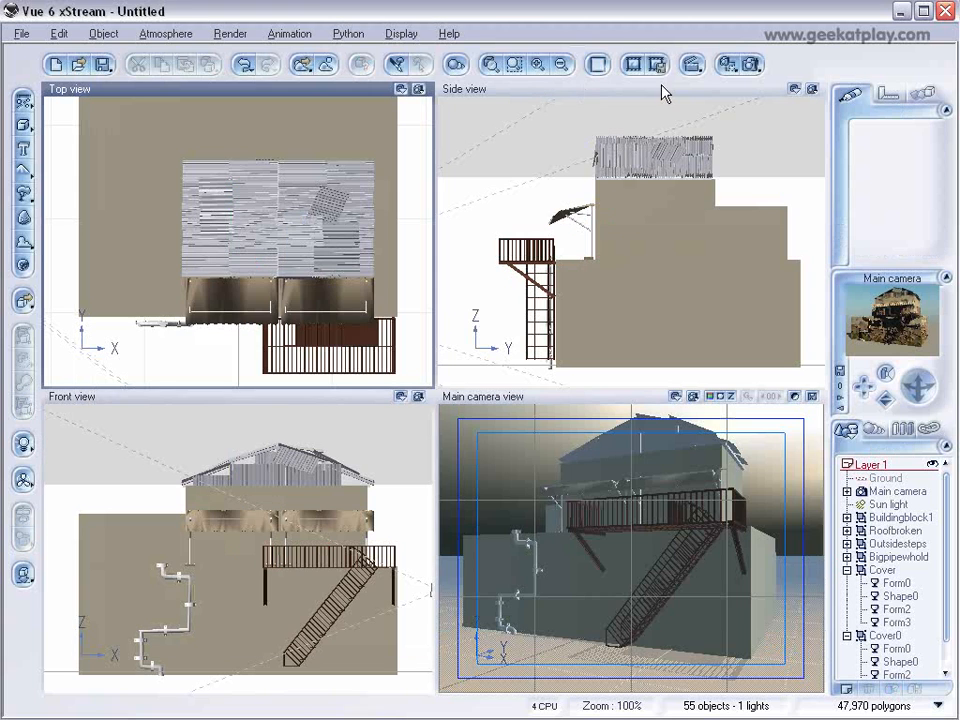
pyautogui.click(750, 64)
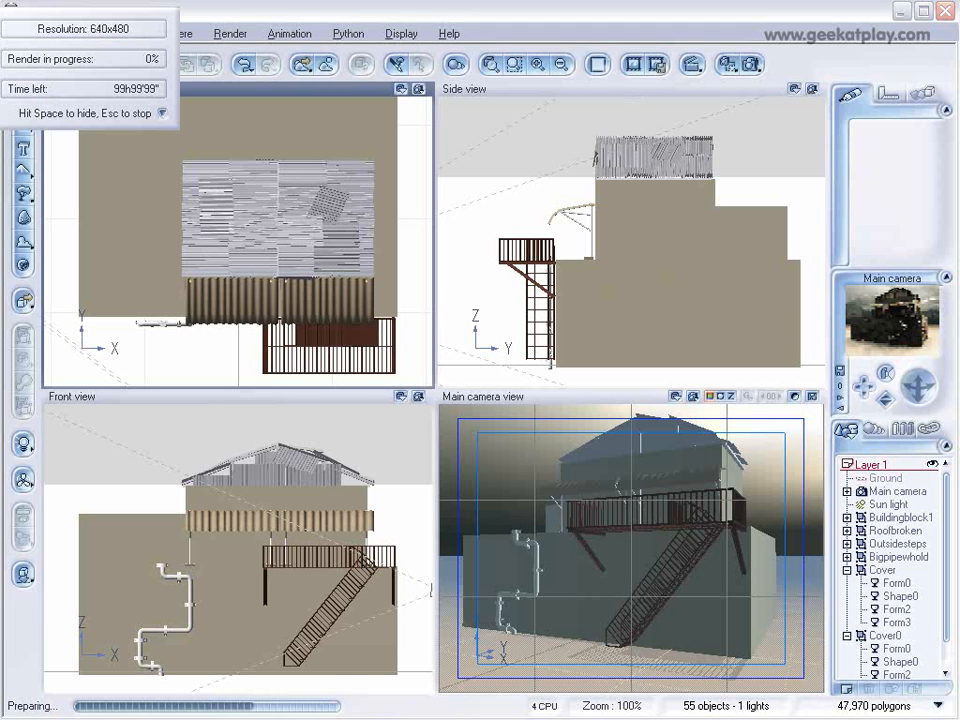
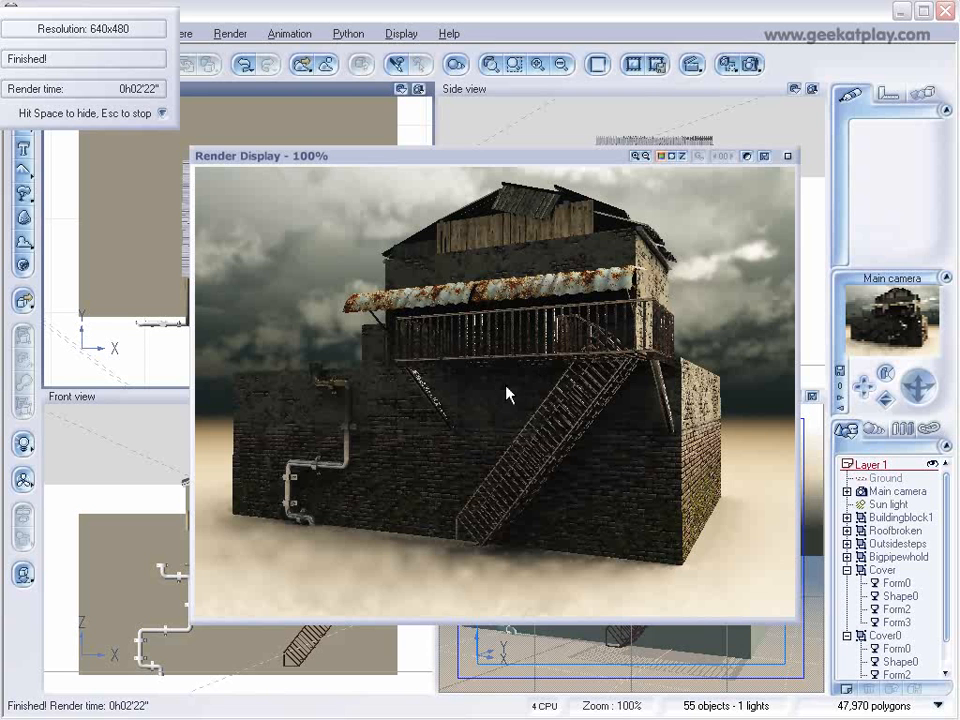
# Close the finished render, select all parts of the brick building together and move them far back from the main camera.
pyautogui.click(787, 157)
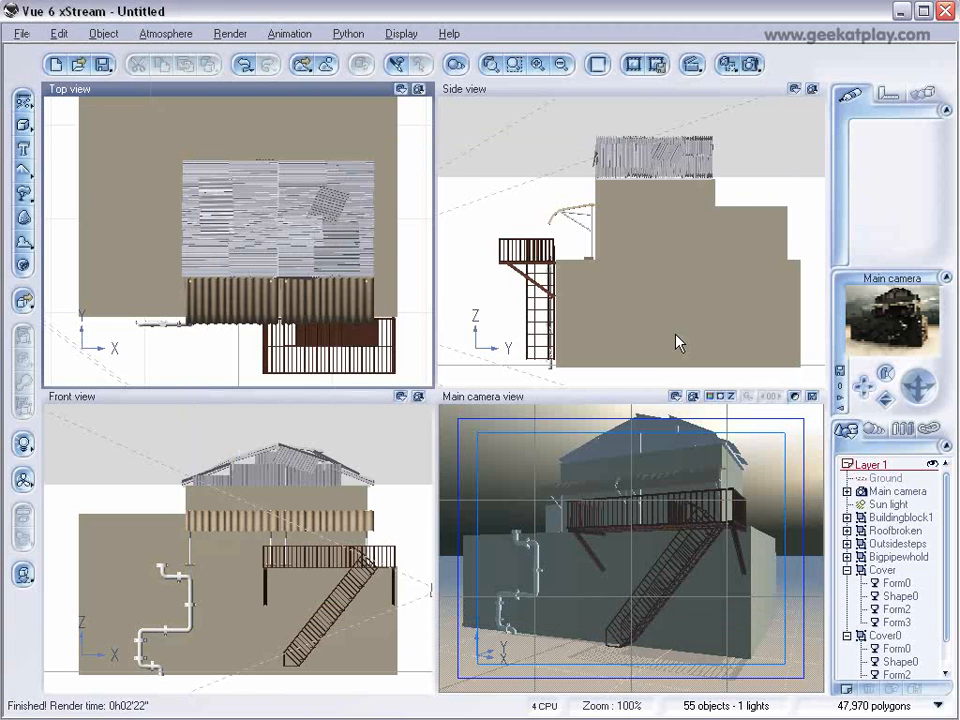
pyautogui.scroll(-5, 655, 272)
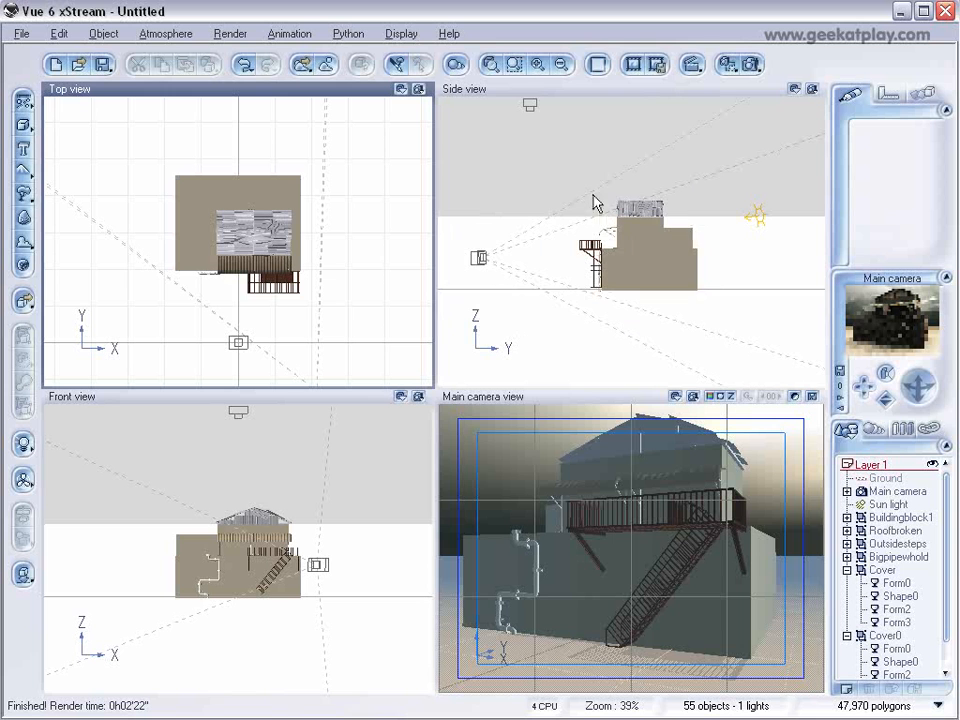
pyautogui.moveTo(583, 172)
pyautogui.mouseDown(button='right')
pyautogui.moveTo(619, 208)
pyautogui.moveTo(595, 187)
pyautogui.mouseUp(button='right')
pyautogui.moveTo(581, 182); pyautogui.dragTo(747, 326)
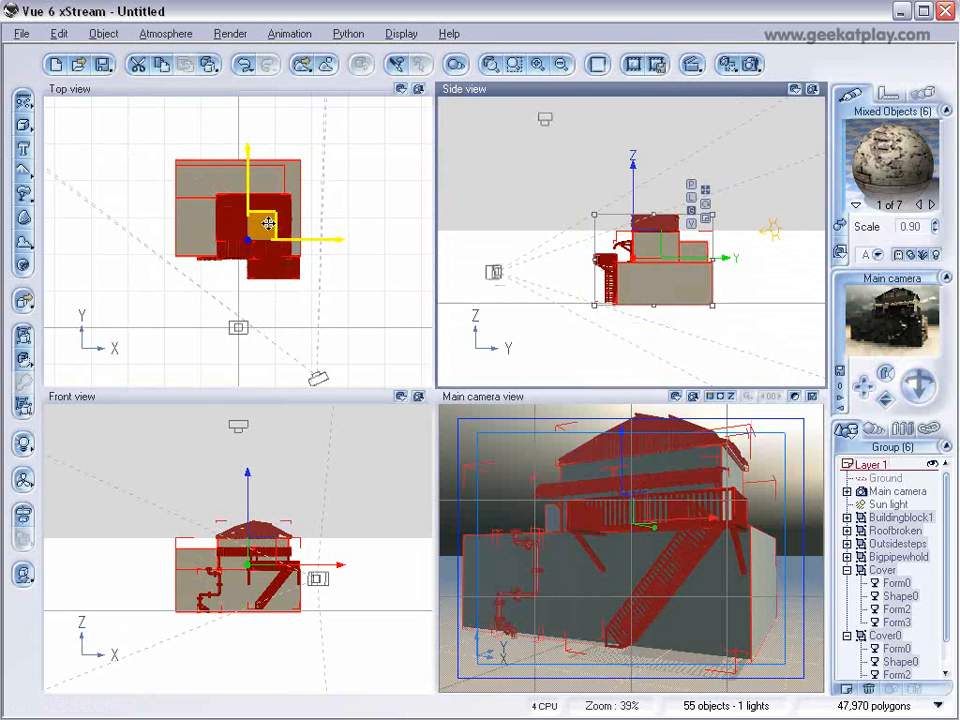
pyautogui.moveTo(270, 230); pyautogui.dragTo(276, 111)
pyautogui.moveTo(252, 189); pyautogui.dragTo(274, 311, button='right')
pyautogui.moveTo(281, 228); pyautogui.dragTo(293, 168)
pyautogui.moveTo(360, 285); pyautogui.dragTo(343, 187, button='right')
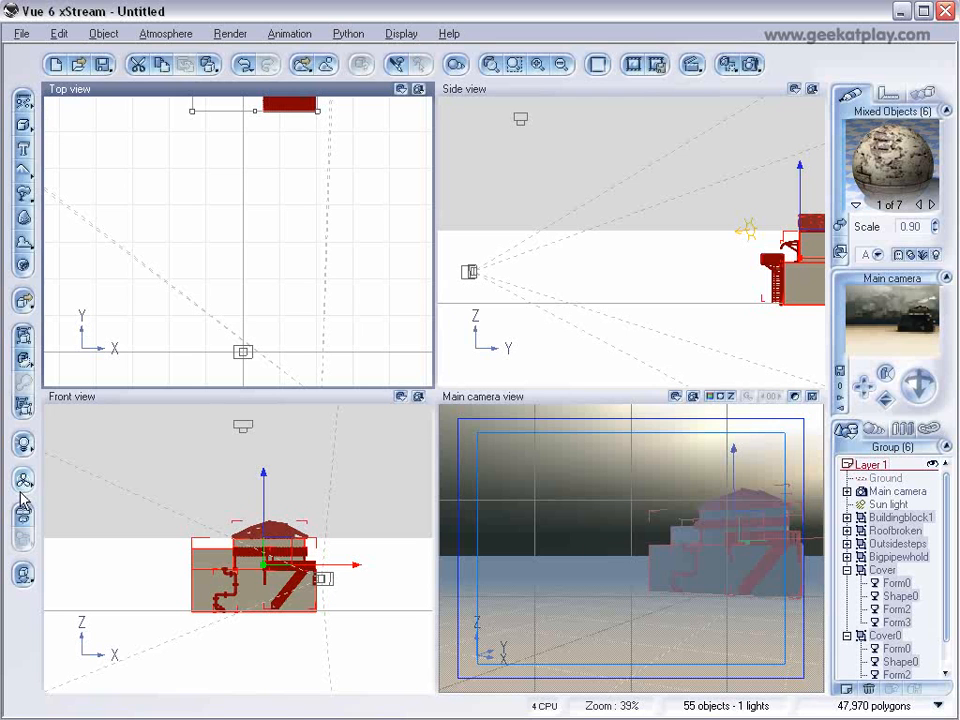
# Load Constraction1.vob from the BuildingBlocks models folder and drop it onto the ground in front of the main camera.
pyautogui.click(21, 34)
pyautogui.click(60, 250)
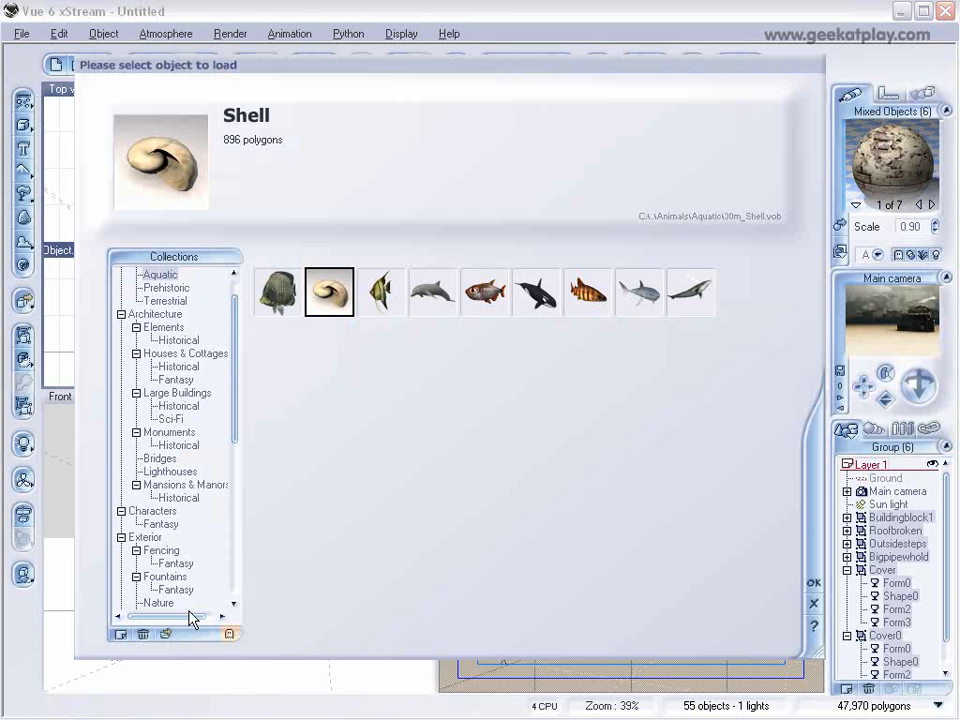
pyautogui.click(164, 634)
pyautogui.click(617, 180)
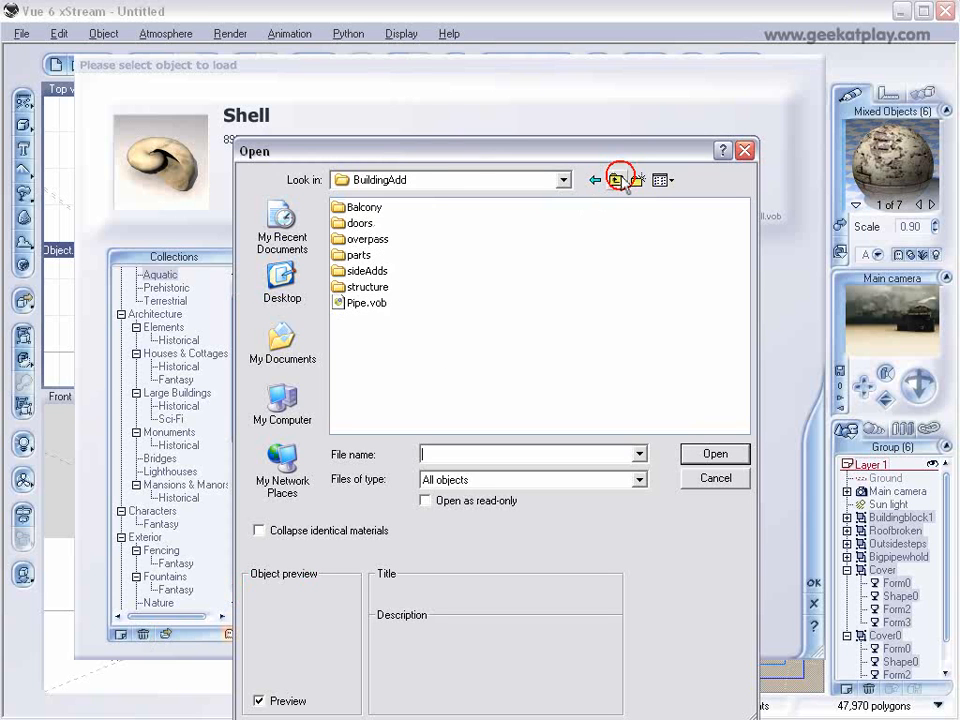
pyautogui.click(617, 180)
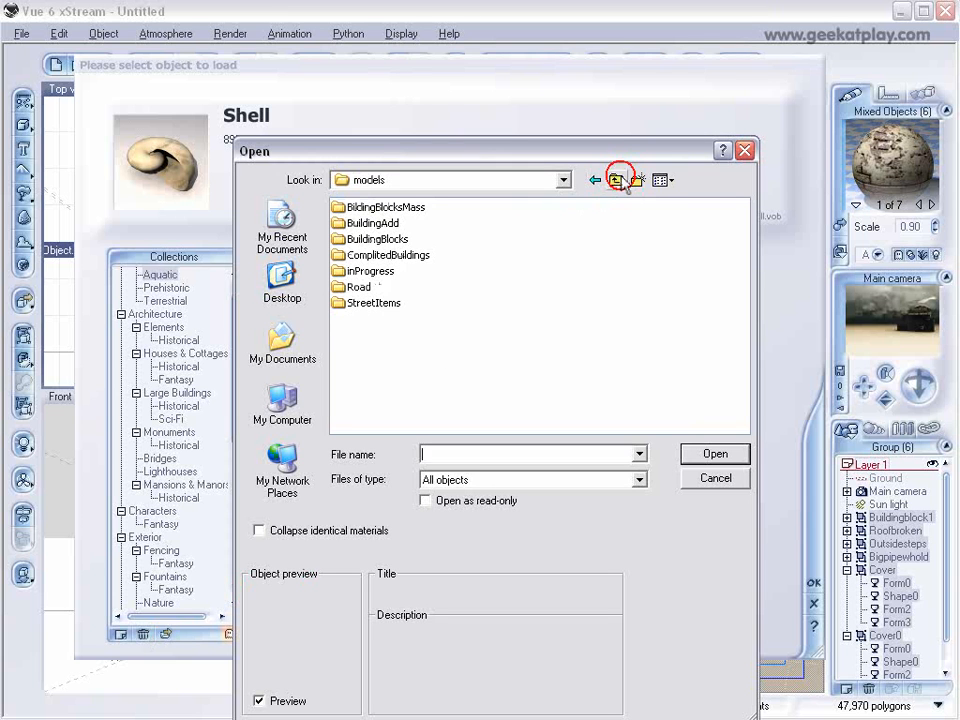
pyautogui.doubleClick(383, 240)
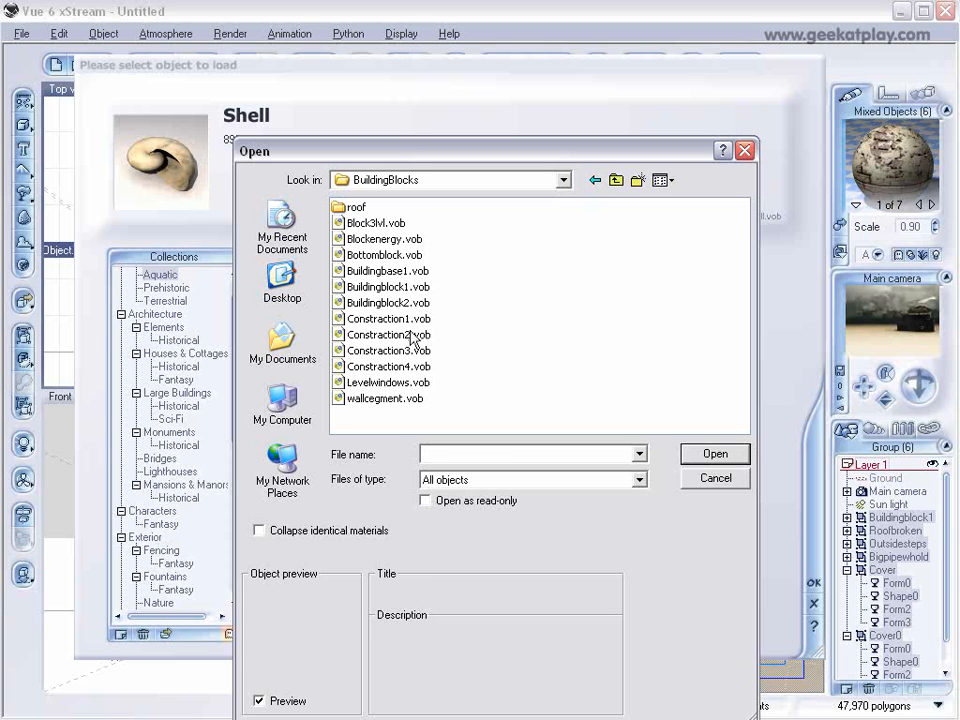
pyautogui.click(406, 319)
pyautogui.click(715, 455)
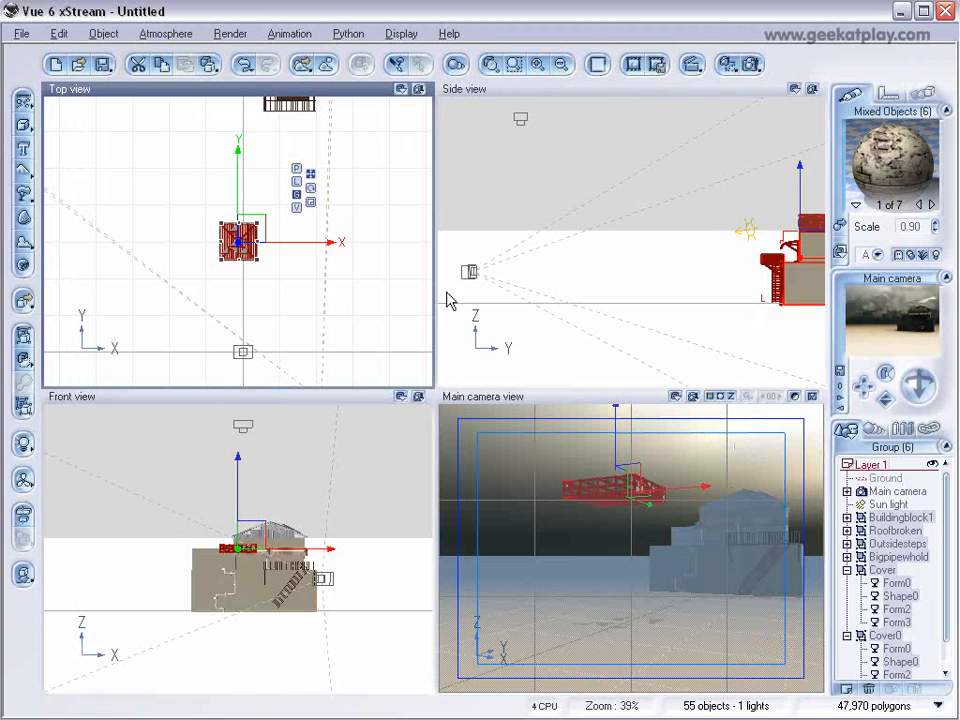
pyautogui.moveTo(261, 241); pyautogui.dragTo(288, 314)
pyautogui.click(24, 576)
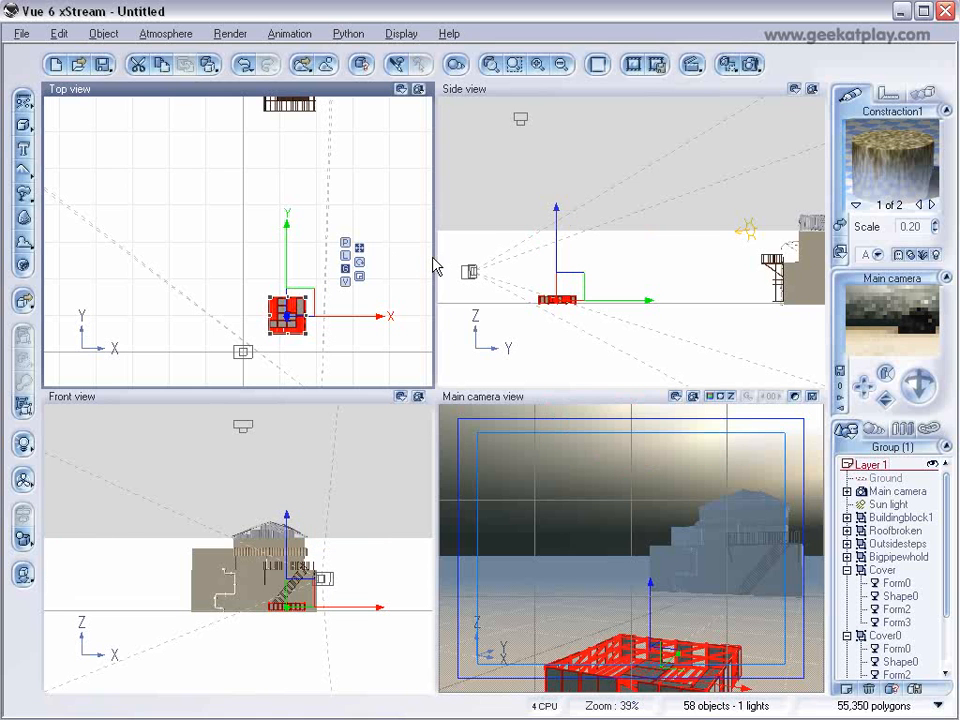
# Load Constraction2.vob from the BuildingBlocks folder and move it directly above the first construction block.
pyautogui.click(21, 33)
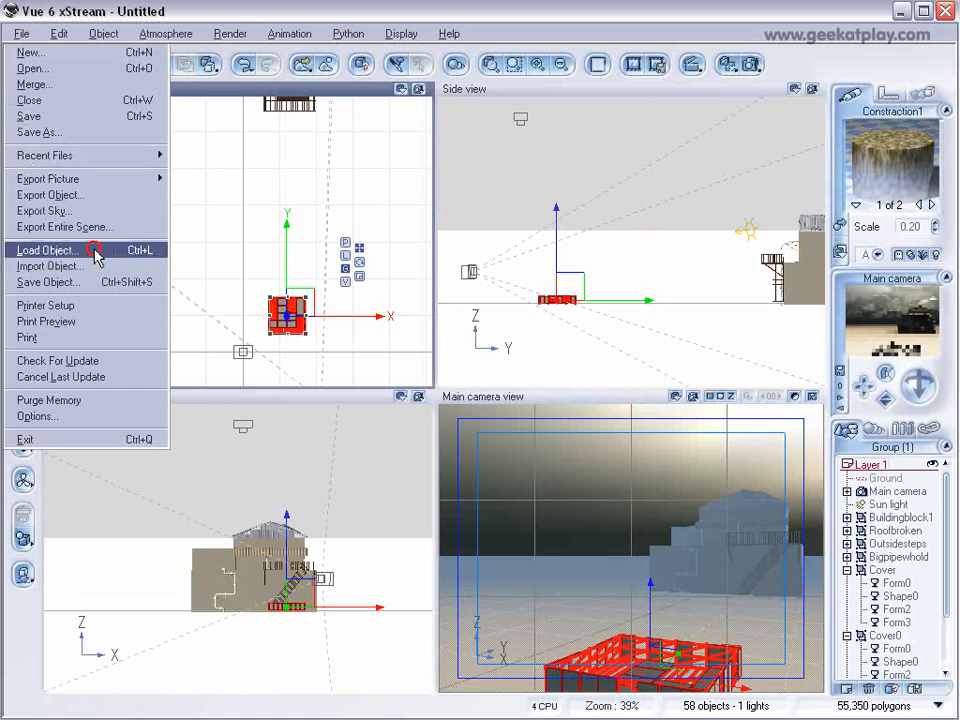
pyautogui.click(80, 311)
pyautogui.click(166, 634)
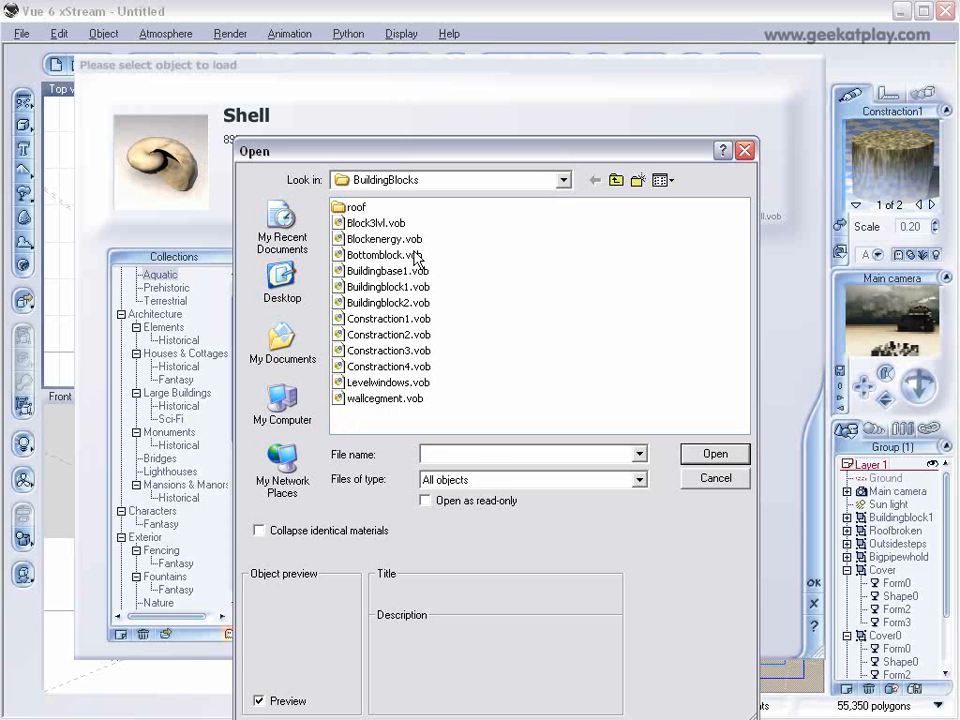
pyautogui.click(414, 336)
pyautogui.click(713, 453)
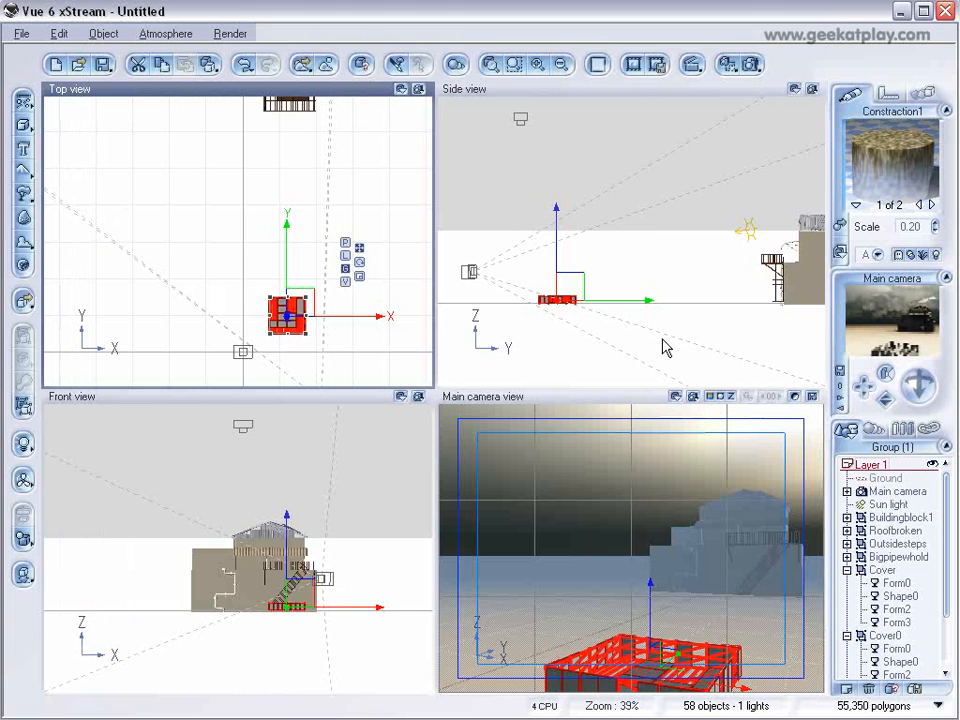
pyautogui.moveTo(247, 234); pyautogui.dragTo(296, 310)
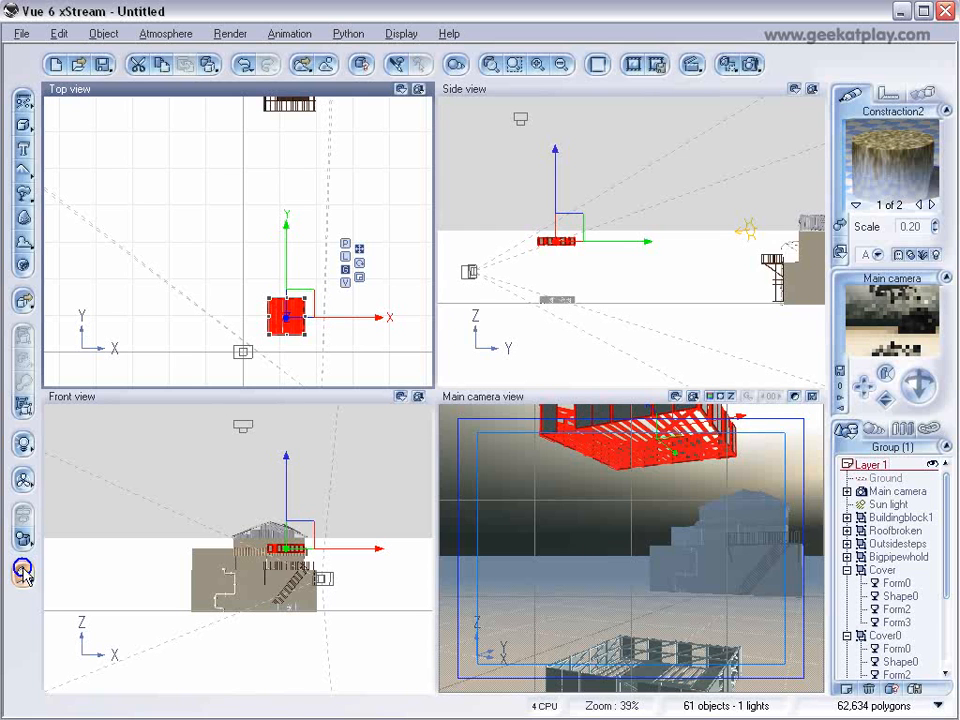
# Try to drop the second construction block onto the one below.
pyautogui.moveTo(571, 284); pyautogui.dragTo(570, 272)
pyautogui.scroll(3, 571, 294)
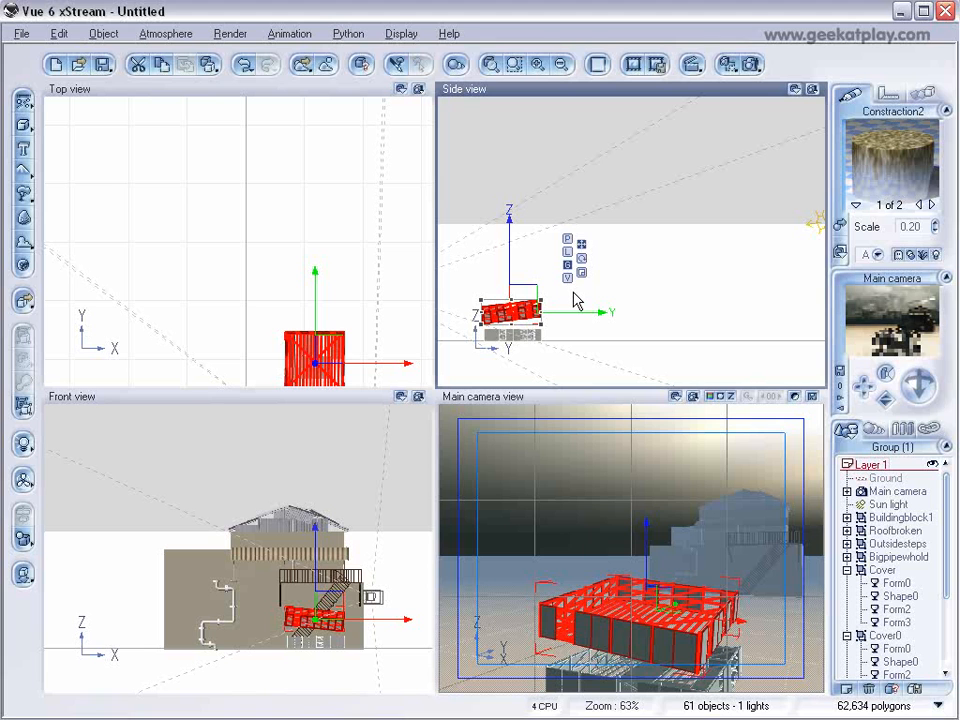
pyautogui.scroll(-3, 564, 302)
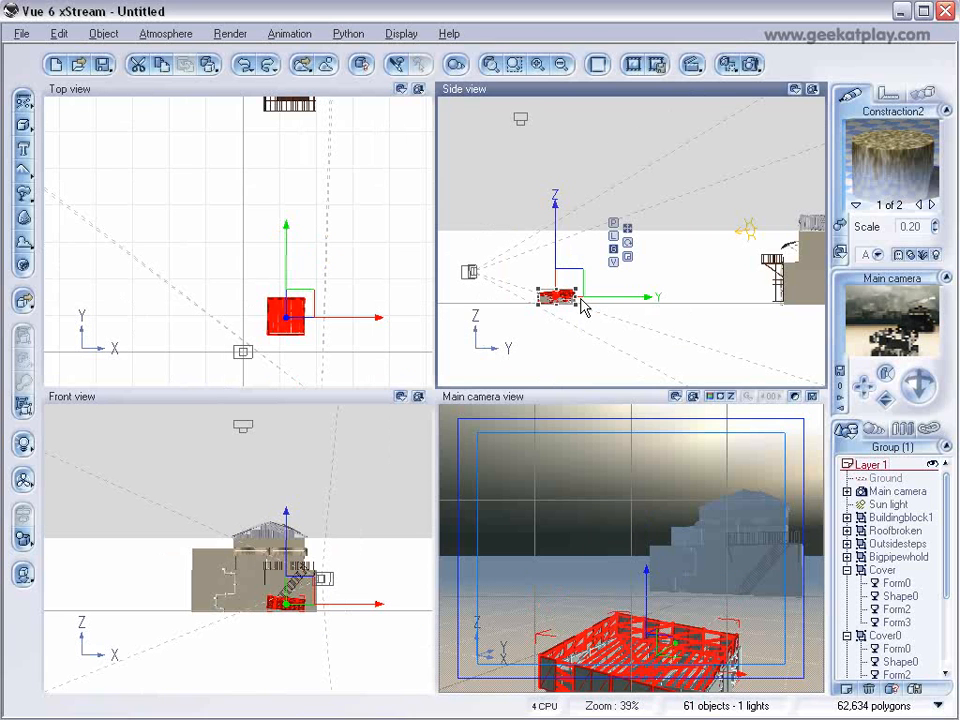
pyautogui.hotkey('ctrl', 'z')
# Lower the second construction block onto the first one and align its edges with the block below.
pyautogui.moveTo(568, 225); pyautogui.dragTo(569, 278)
pyautogui.scroll(3, 562, 288)
pyautogui.moveTo(562, 288); pyautogui.dragTo(722, 77, button='right')
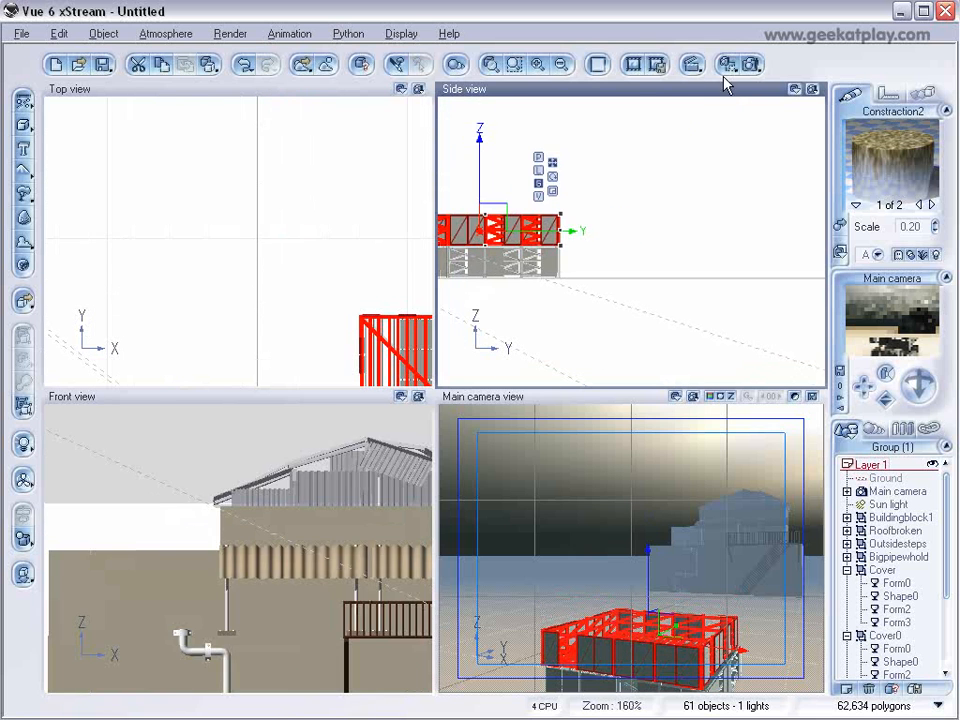
pyautogui.moveTo(671, 217); pyautogui.dragTo(785, 219, button='right')
pyautogui.moveTo(613, 216); pyautogui.dragTo(611, 221)
pyautogui.scroll(5, 612, 226)
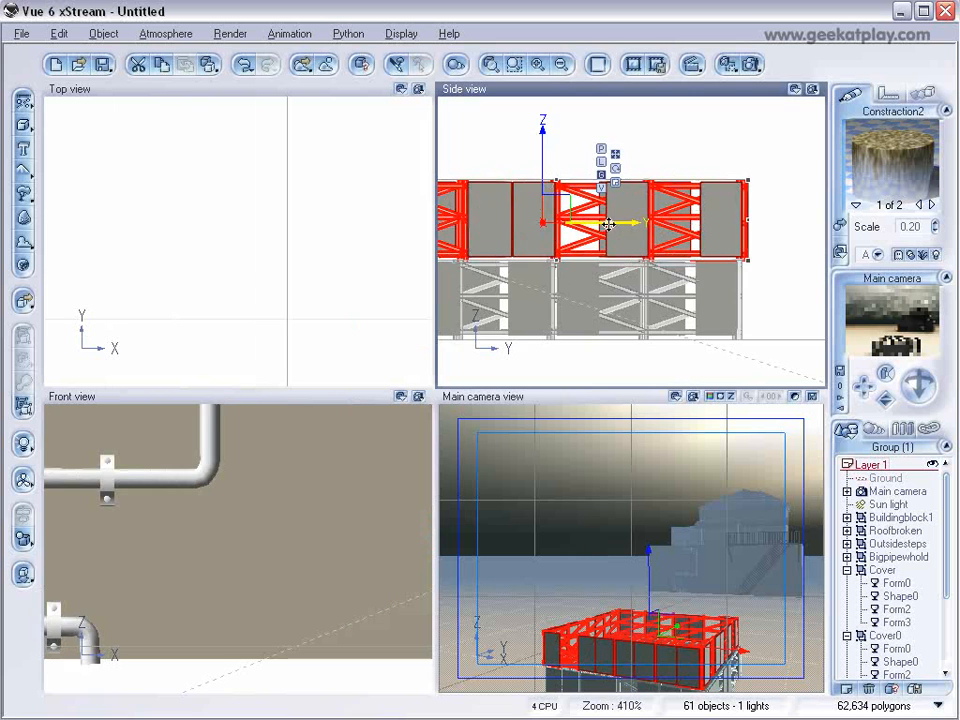
pyautogui.moveTo(603, 203); pyautogui.dragTo(605, 190)
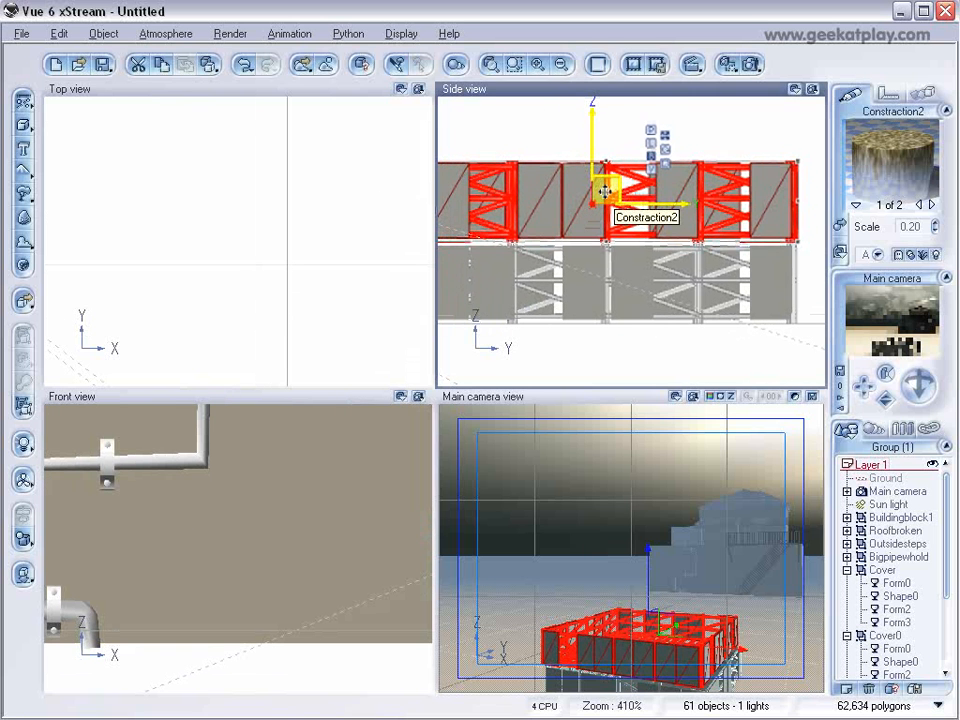
pyautogui.scroll(-5, 605, 190)
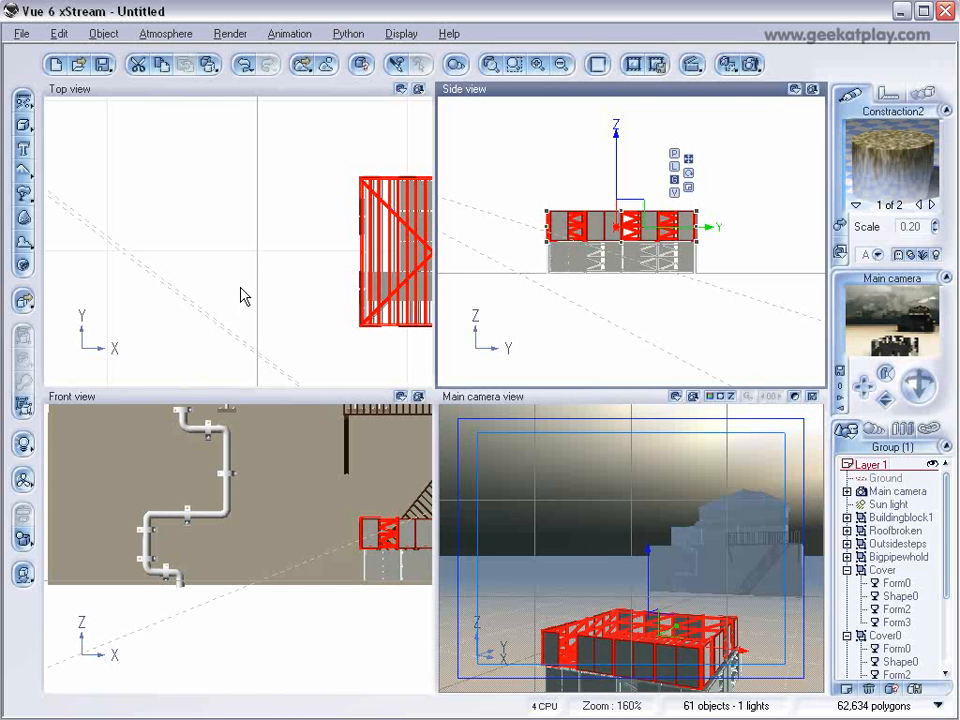
# Load Constraction3.vob from the BuildingBlocks folder into the scene.
pyautogui.click(21, 33)
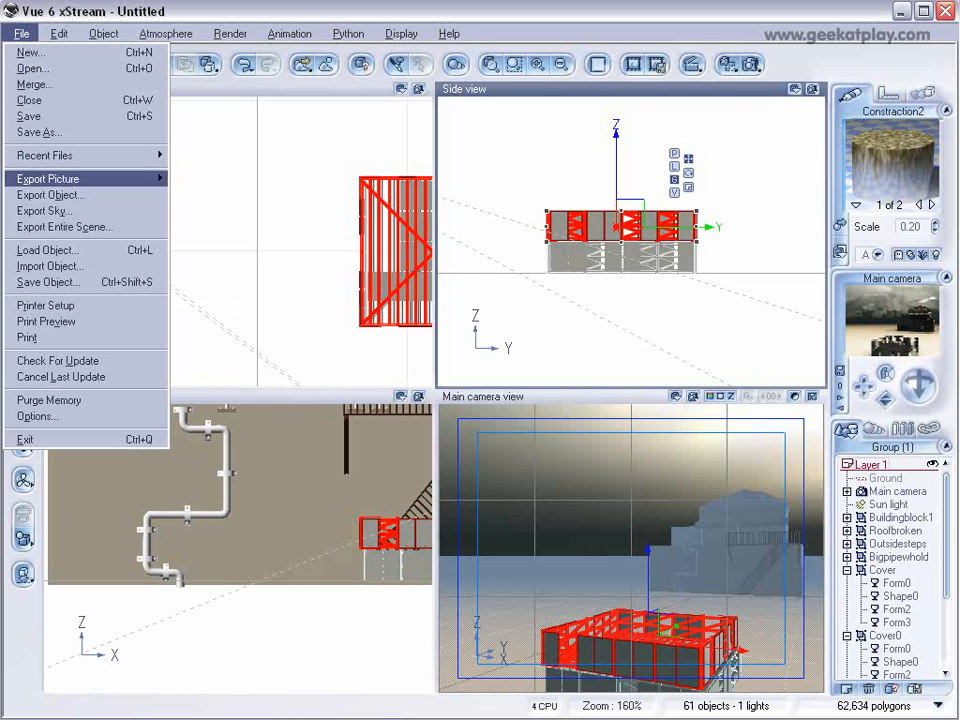
pyautogui.click(94, 251)
pyautogui.click(165, 634)
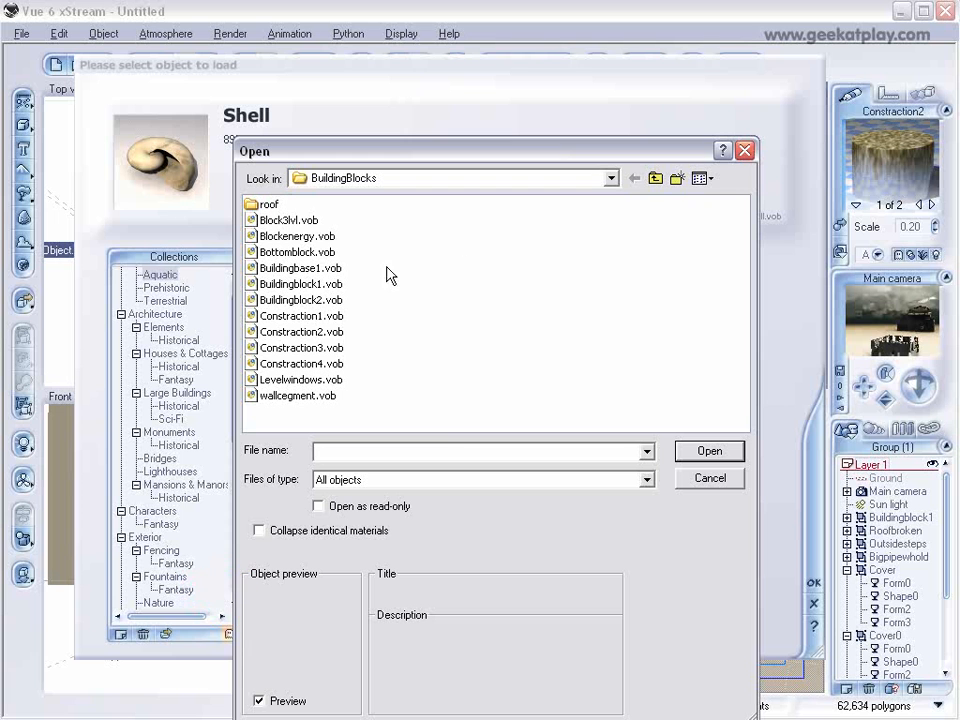
pyautogui.click(310, 347)
pyautogui.click(709, 451)
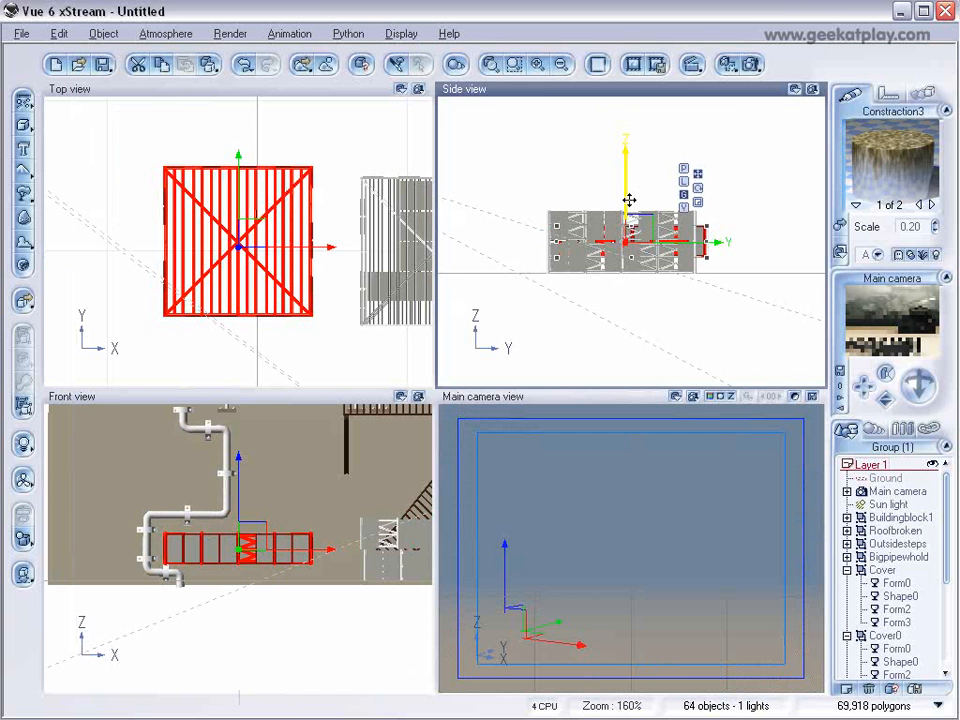
# Stack the third construction block on top of the second one, aligned with the blocks below in height and footprint.
pyautogui.moveTo(628, 182)
pyautogui.mouseDown()
pyautogui.moveTo(620, 150)
pyautogui.moveTo(634, 188)
pyautogui.mouseUp()
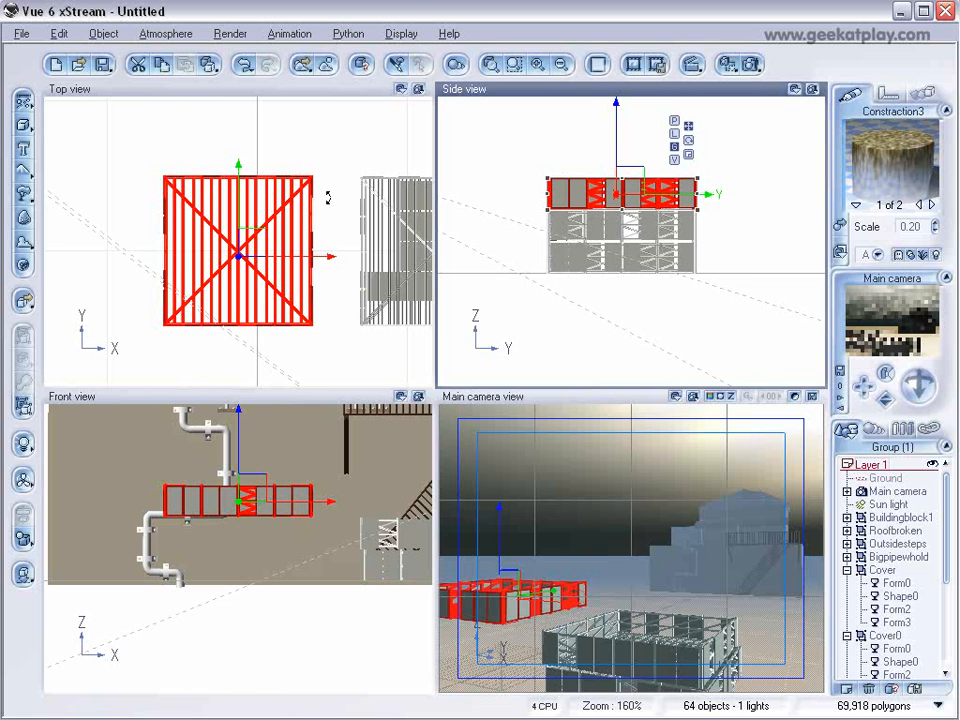
pyautogui.moveTo(345, 229); pyautogui.dragTo(228, 194, button='right')
pyautogui.moveTo(134, 212); pyautogui.dragTo(333, 215)
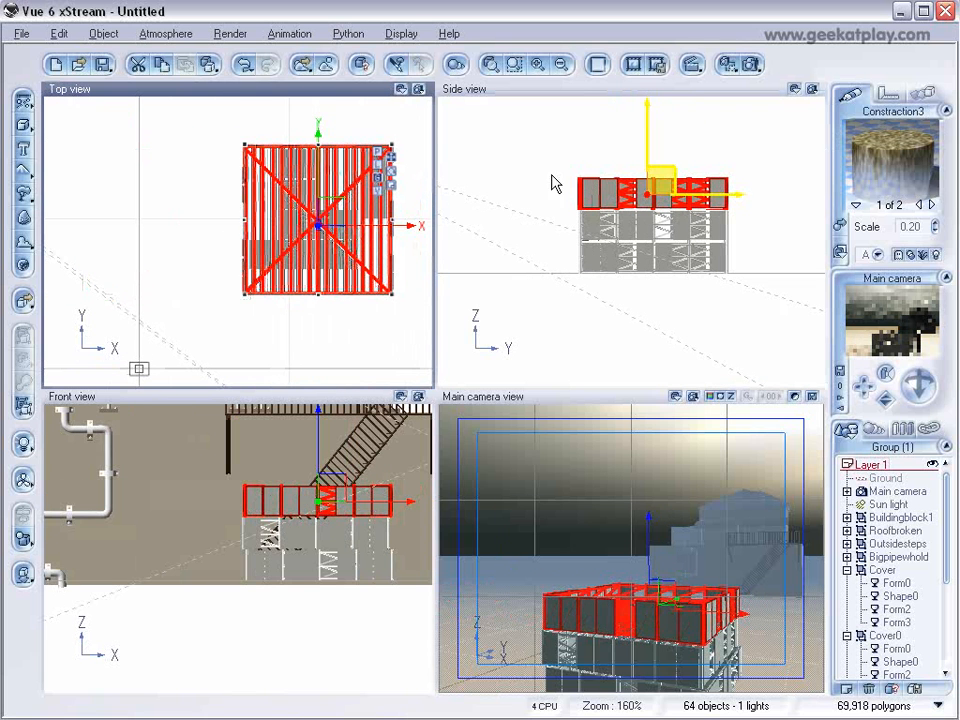
# Load Flatroof.vob from the roof subfolder of BuildingBlocks into the scene.
pyautogui.click(21, 33)
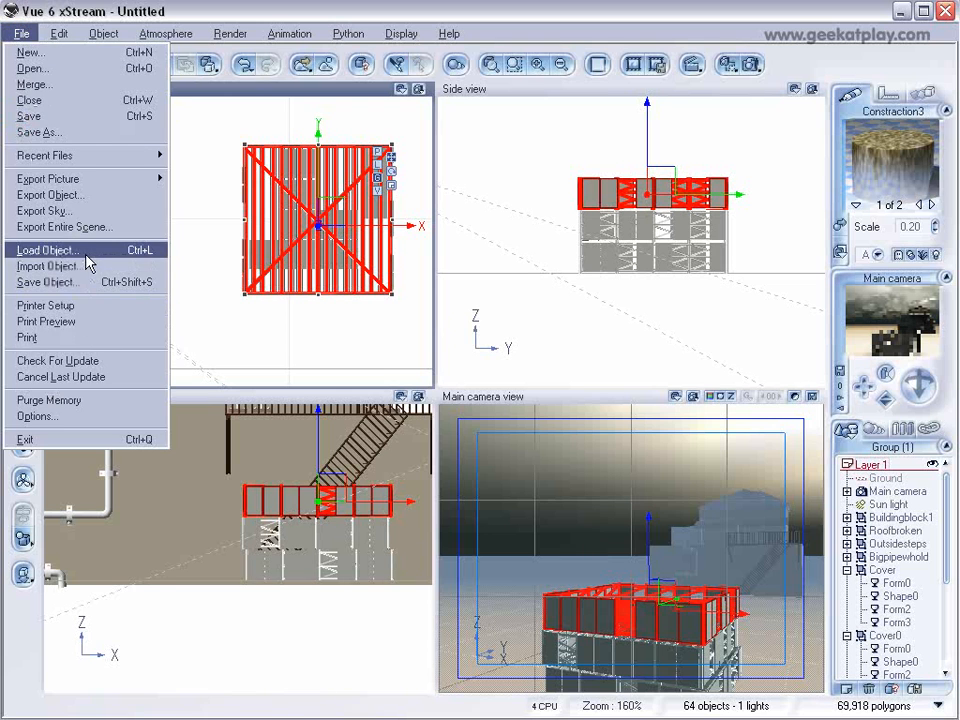
pyautogui.click(45, 250)
pyautogui.click(163, 635)
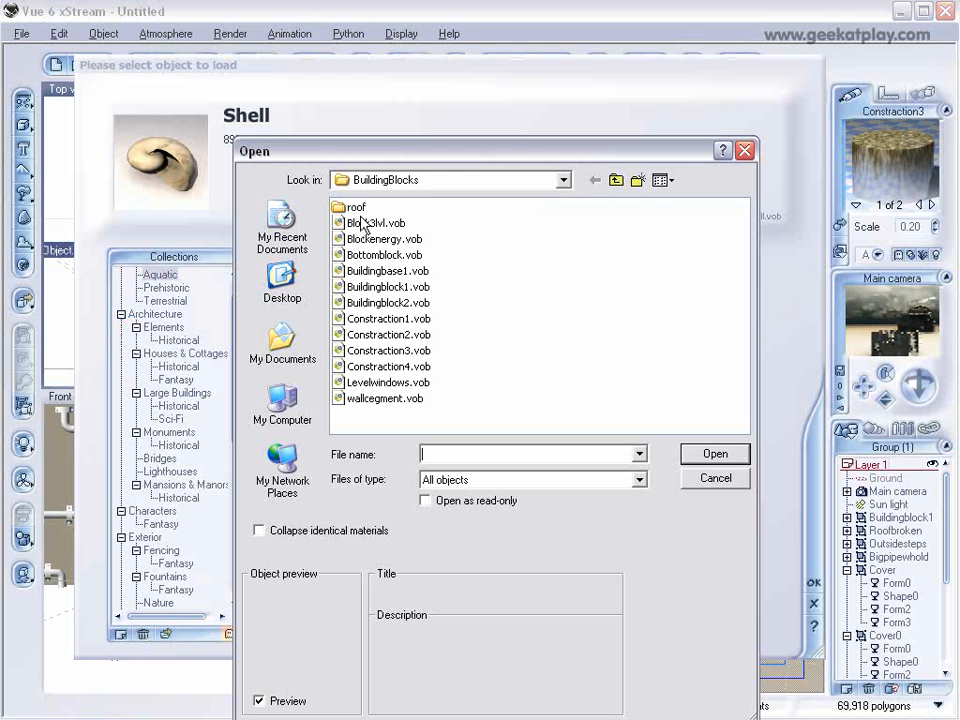
pyautogui.doubleClick(355, 210)
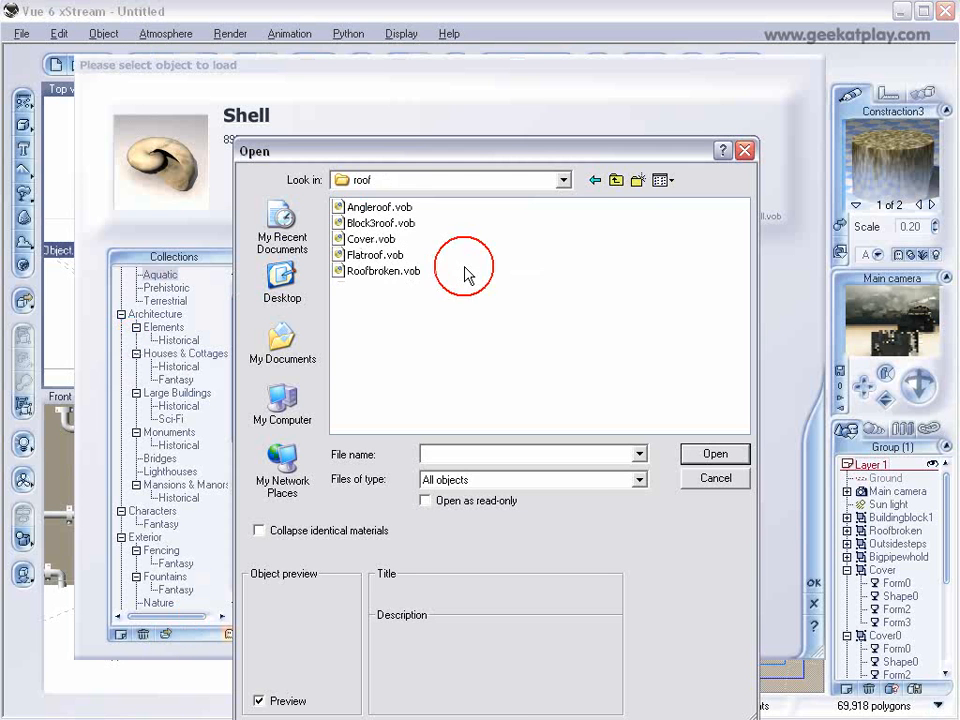
pyautogui.click(385, 208)
pyautogui.click(387, 223)
pyautogui.click(358, 254)
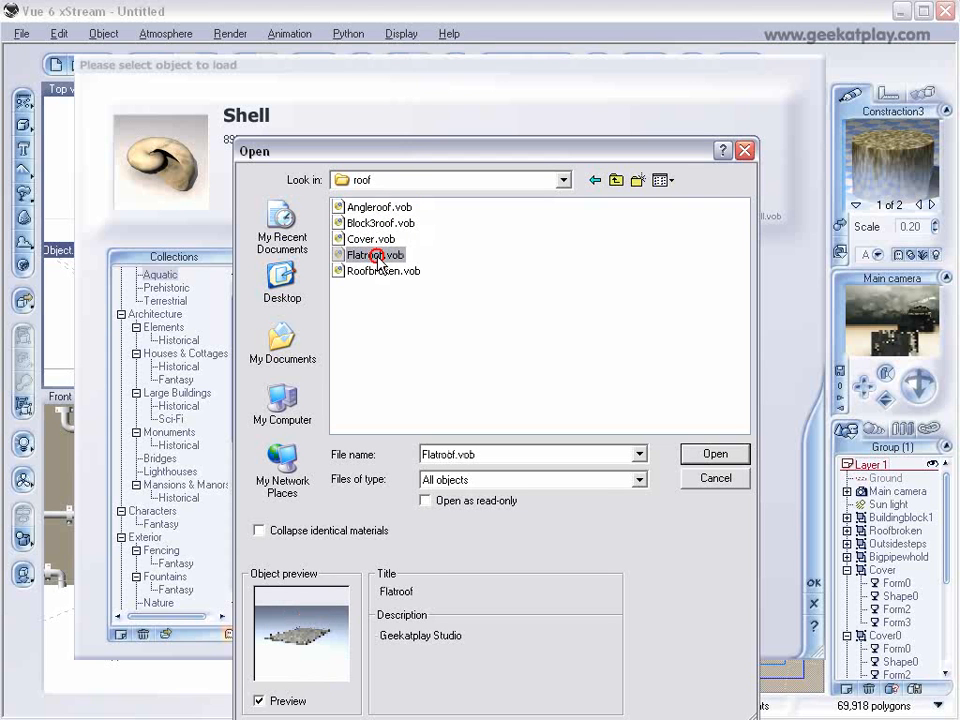
pyautogui.click(686, 452)
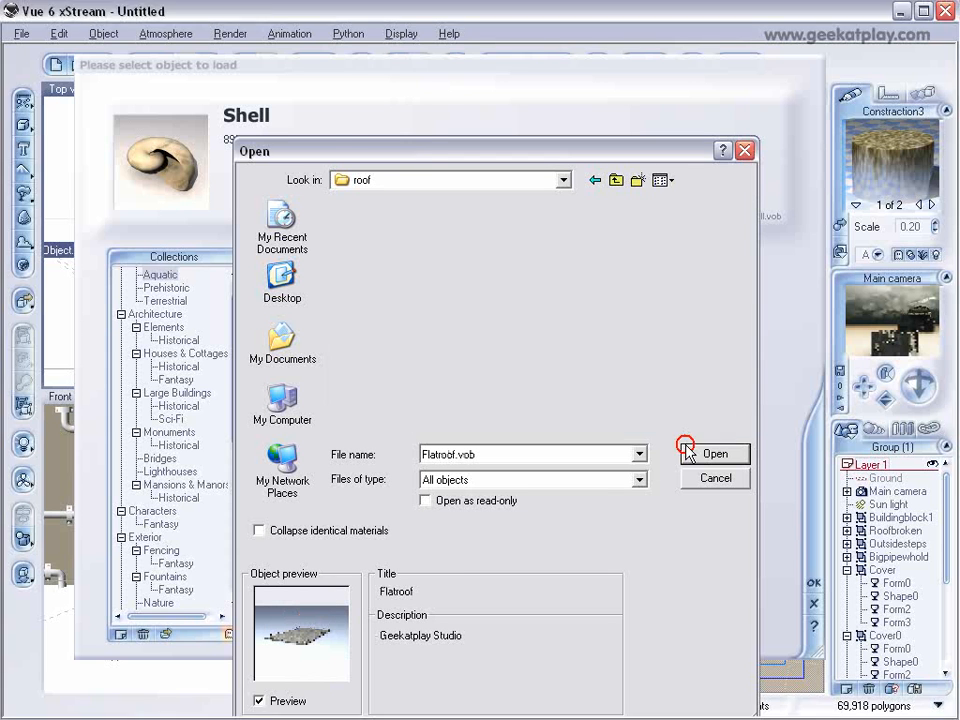
# Shrink the flat roof and raise it onto the top of the three stacked construction blocks.
pyautogui.click(527, 248)
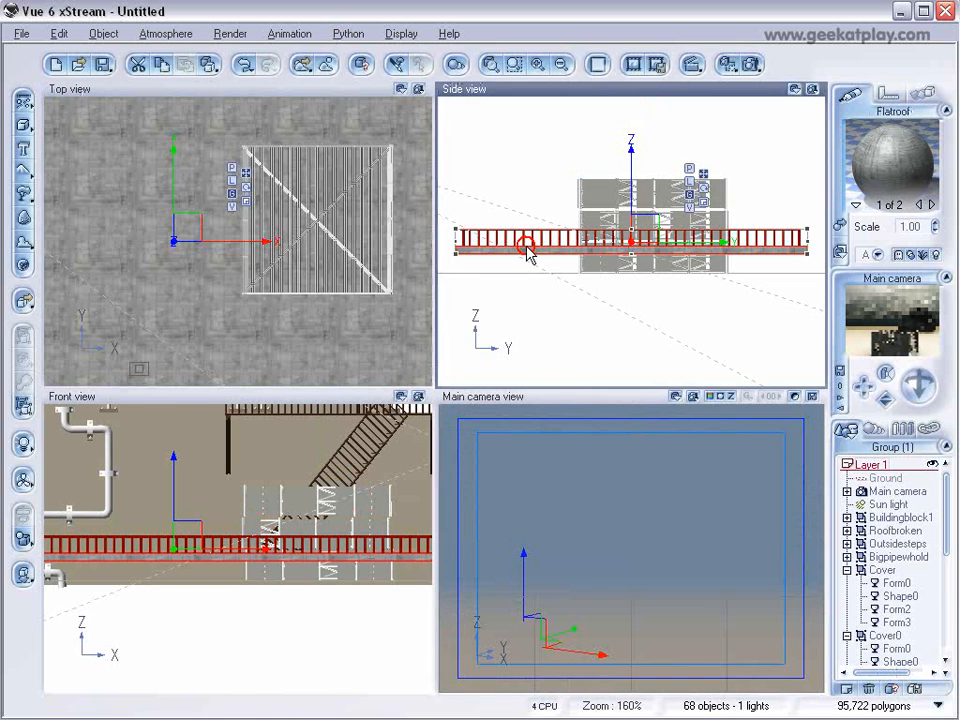
pyautogui.moveTo(454, 231); pyautogui.dragTo(544, 244)
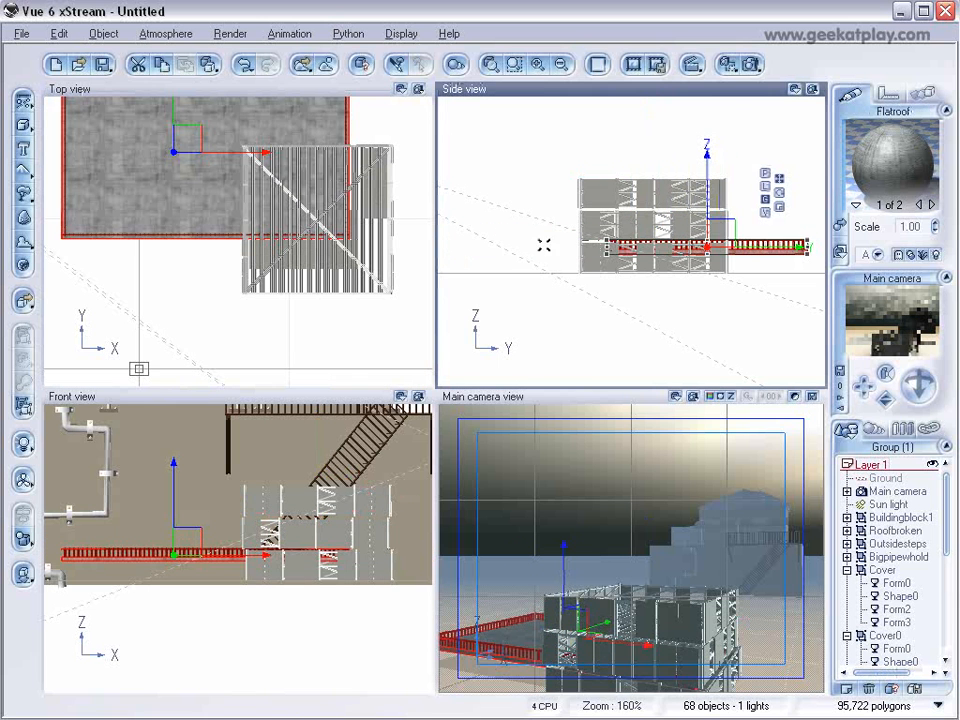
pyautogui.moveTo(719, 234); pyautogui.dragTo(673, 163)
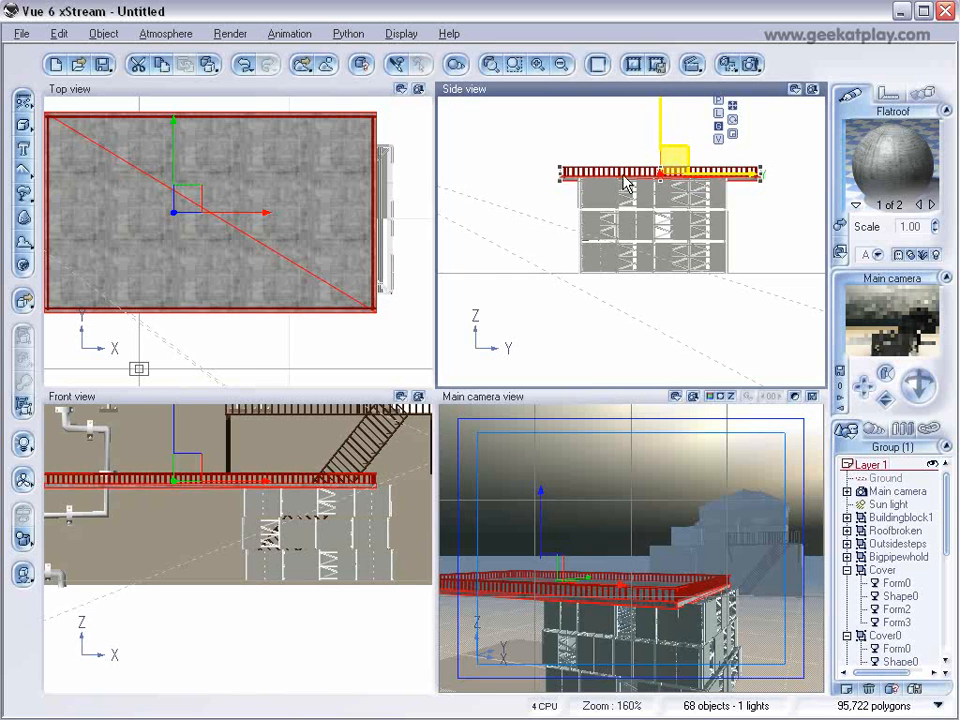
# Resize and reposition the flat roof so its edges match the footprint and top of the stacked construction blocks.
pyautogui.click(284, 204)
pyautogui.scroll(-3, 288, 203)
pyautogui.moveTo(223, 216); pyautogui.dragTo(249, 216)
pyautogui.moveTo(191, 230)
pyautogui.mouseDown()
pyautogui.moveTo(240, 231)
pyautogui.moveTo(204, 230)
pyautogui.mouseUp()
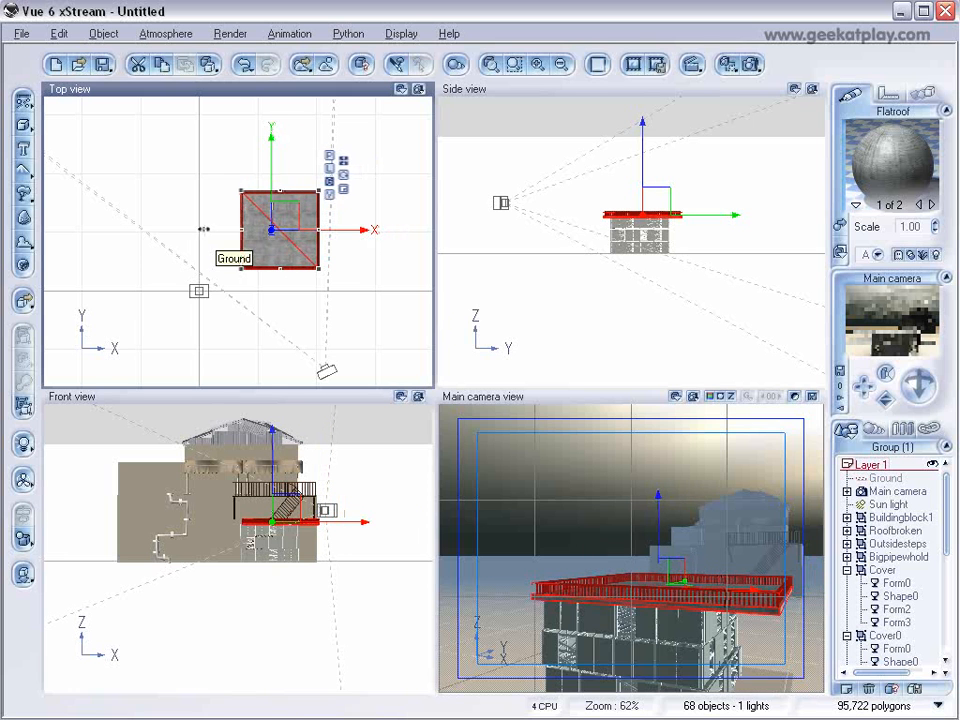
pyautogui.moveTo(281, 190)
pyautogui.mouseDown()
pyautogui.moveTo(275, 216)
pyautogui.moveTo(278, 204)
pyautogui.mouseUp()
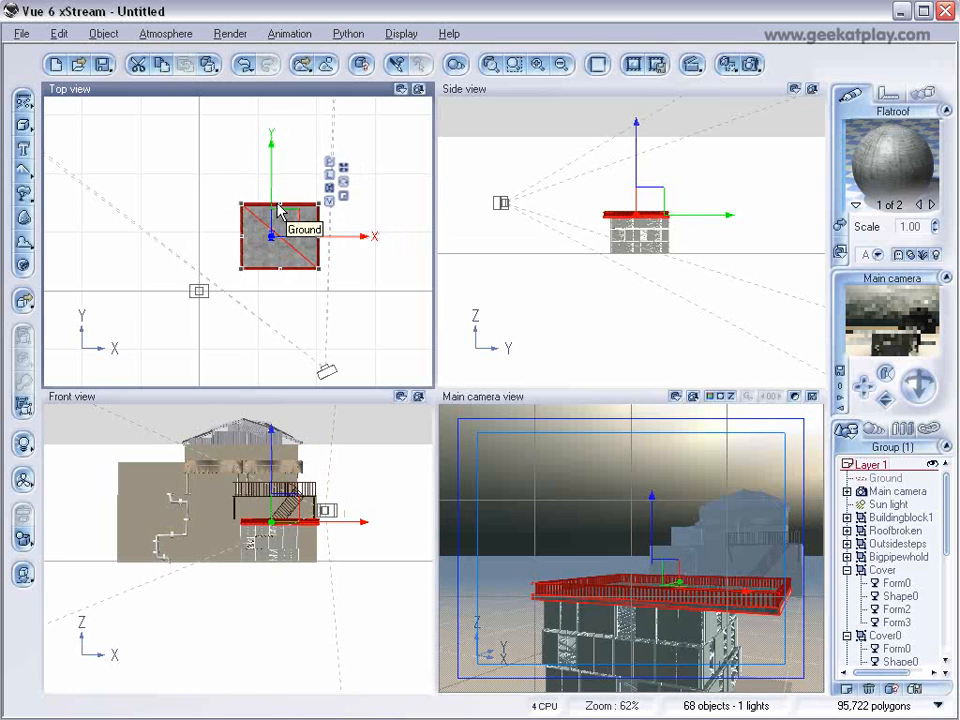
pyautogui.moveTo(278, 278); pyautogui.dragTo(297, 236)
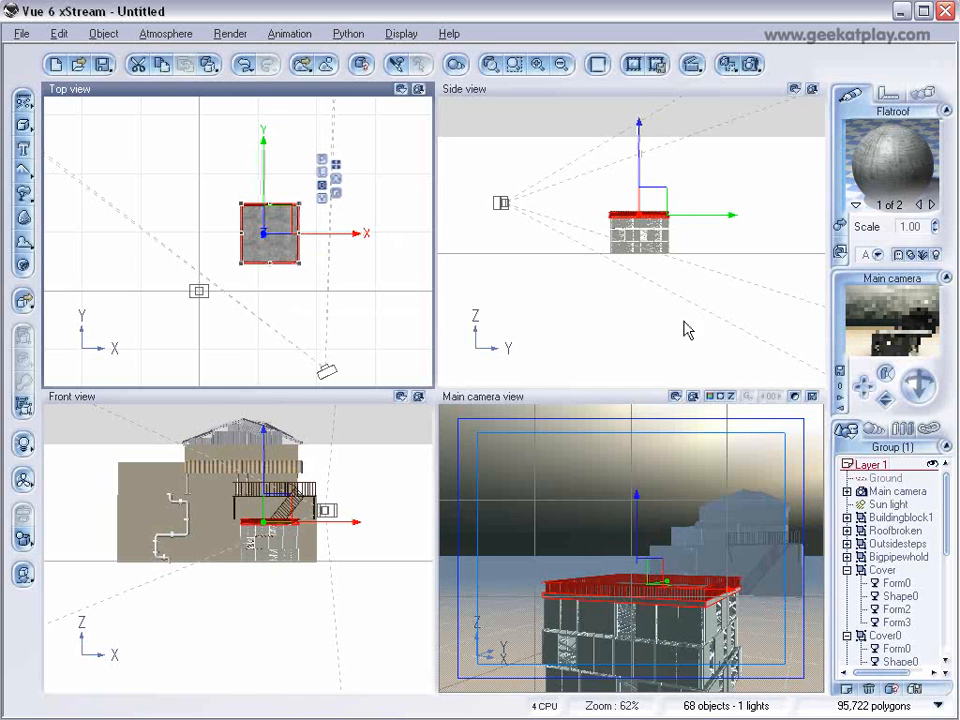
pyautogui.scroll(6, 688, 307)
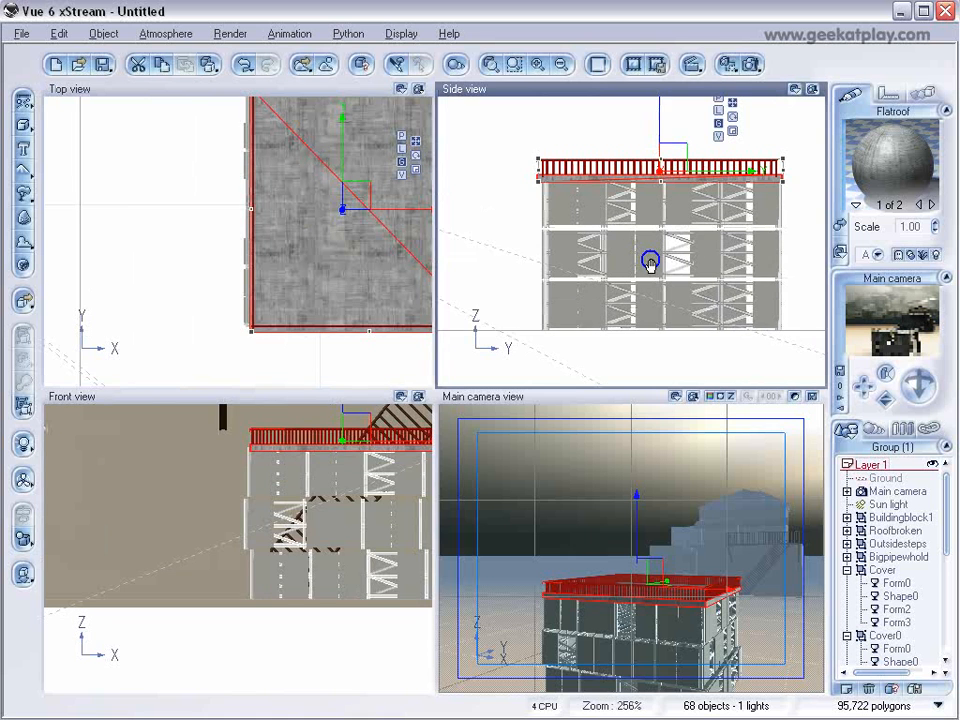
pyautogui.moveTo(661, 154)
pyautogui.mouseDown()
pyautogui.moveTo(660, 139)
pyautogui.moveTo(659, 149)
pyautogui.mouseUp()
pyautogui.moveTo(664, 302); pyautogui.dragTo(660, 210, button='right')
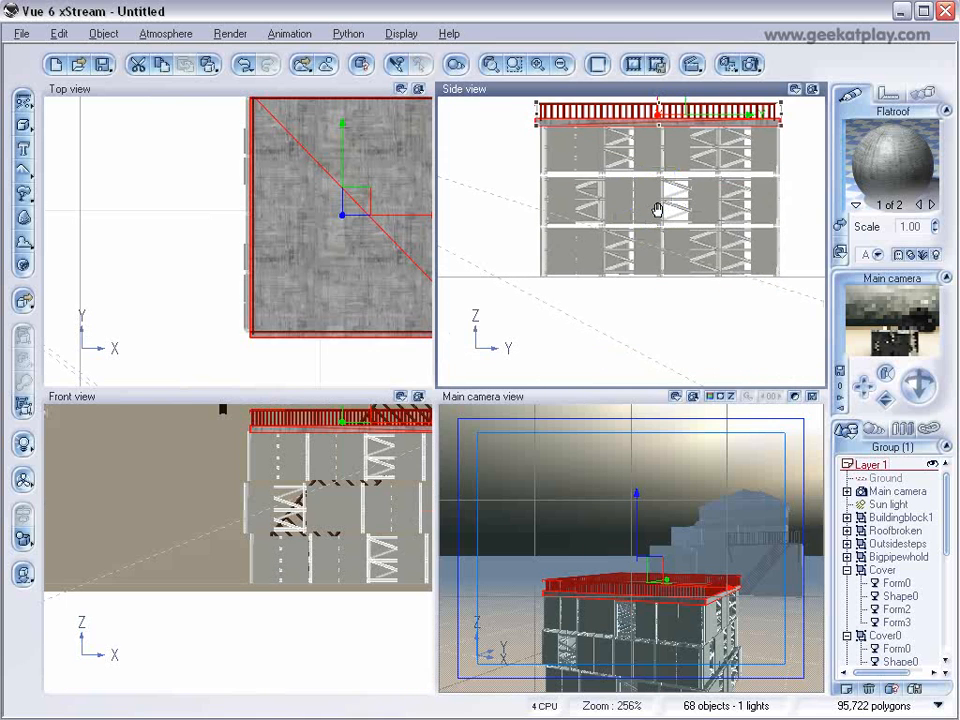
pyautogui.rightClick(655, 220)
# Lower the main camera and move it closer to the construction building, aiming it at the corner with the brick building behind.
pyautogui.click(858, 491)
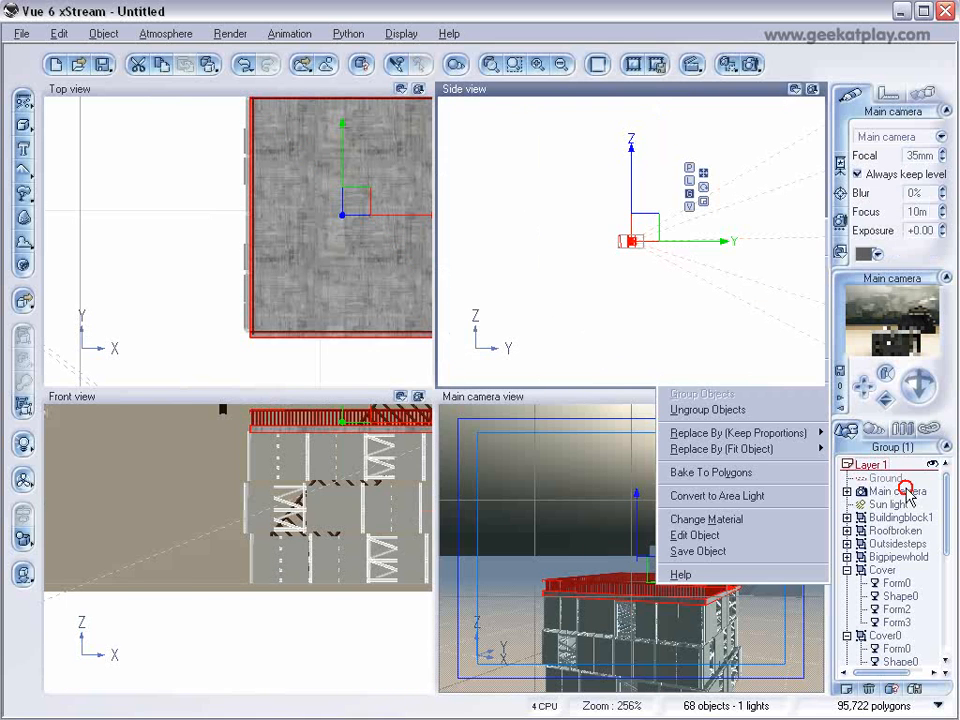
pyautogui.scroll(-2, 753, 271)
pyautogui.moveTo(752, 269); pyautogui.dragTo(656, 265, button='right')
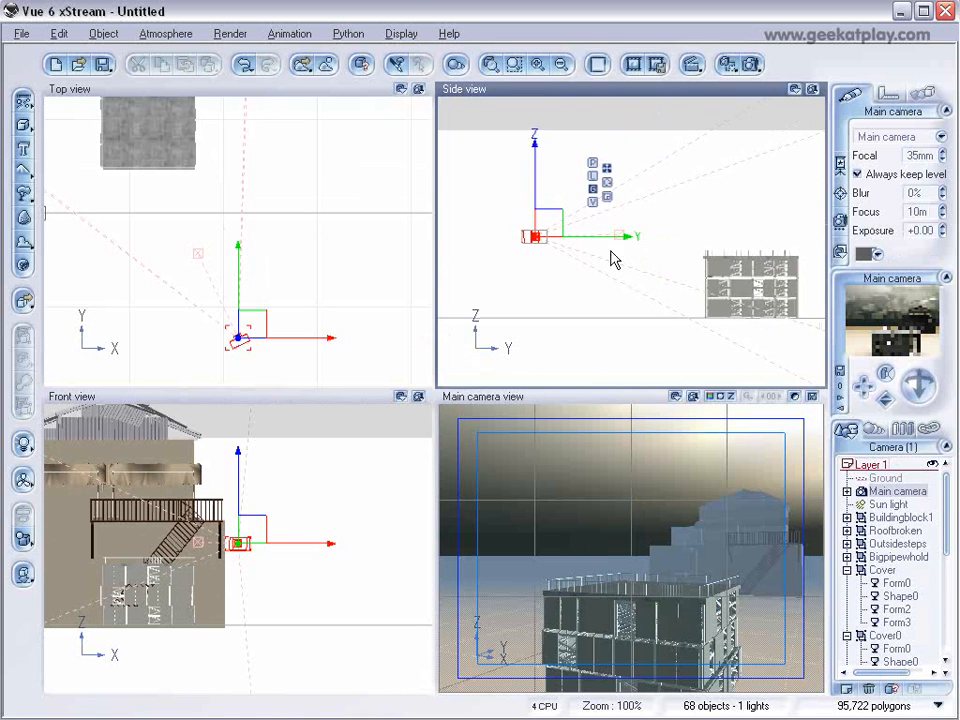
pyautogui.moveTo(554, 226); pyautogui.dragTo(641, 281)
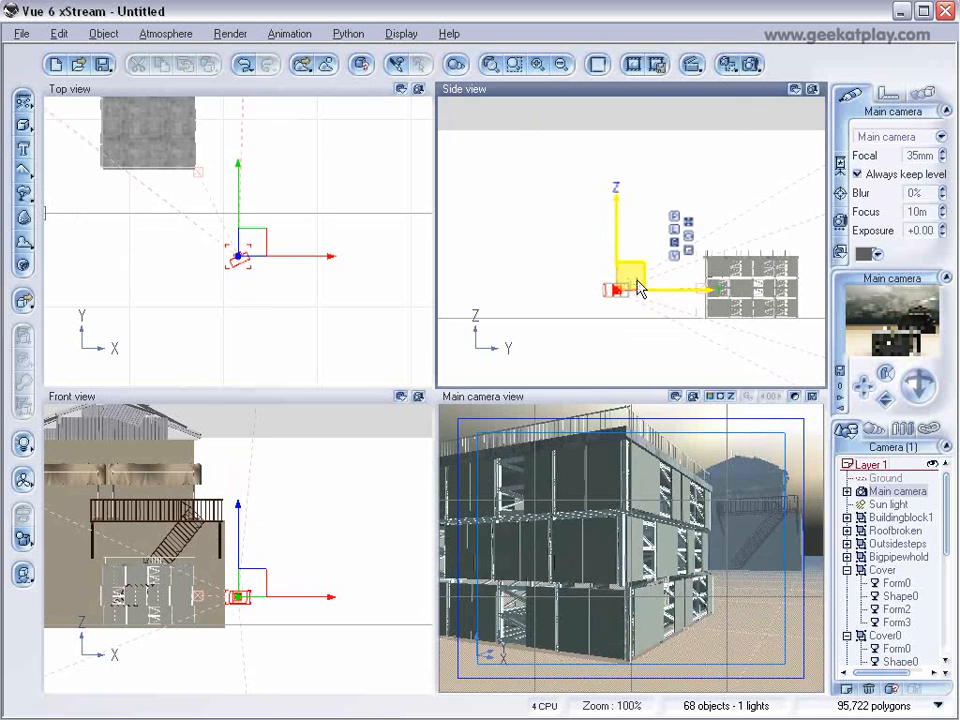
pyautogui.moveTo(914, 384); pyautogui.dragTo(914, 362)
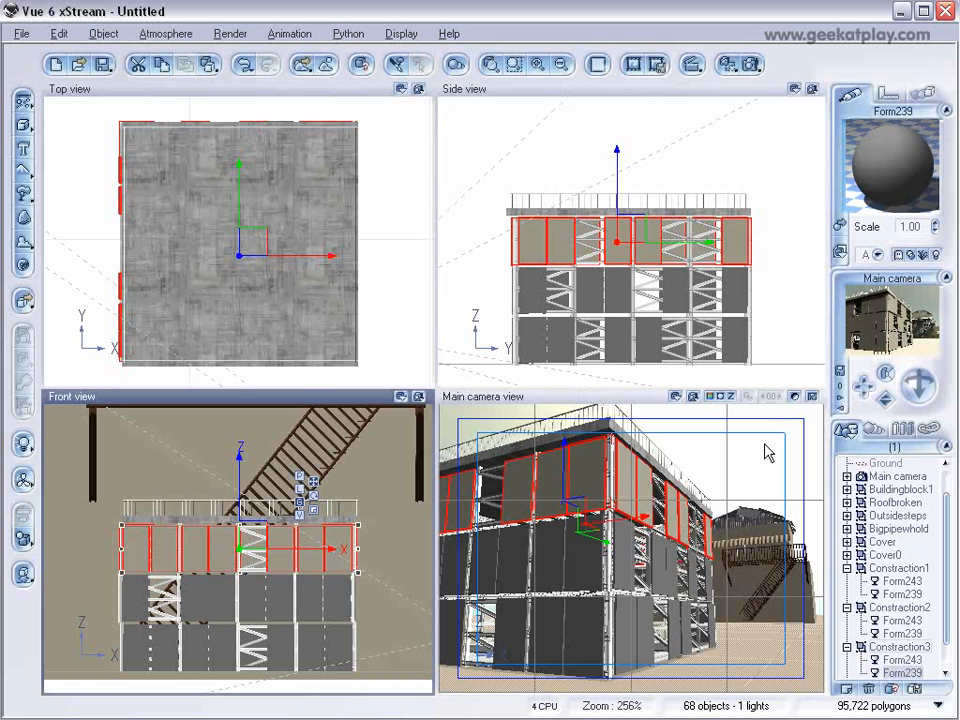
# Load the Staco.mat material from the tutorial folder onto the Form239 panels of Constraction1.
pyautogui.click(758, 145)
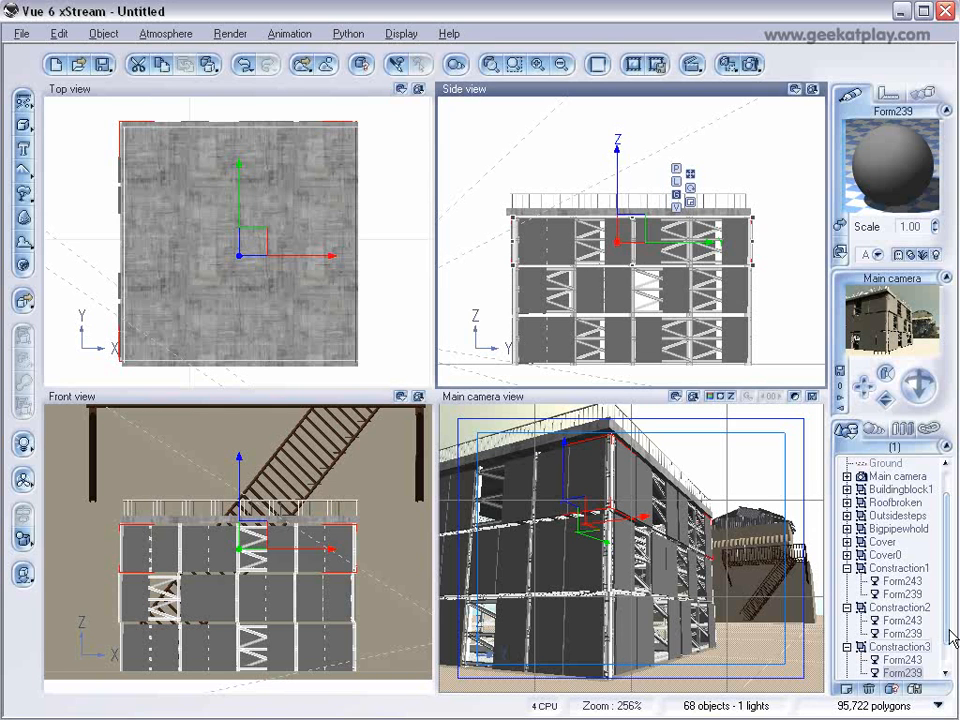
pyautogui.click(905, 594)
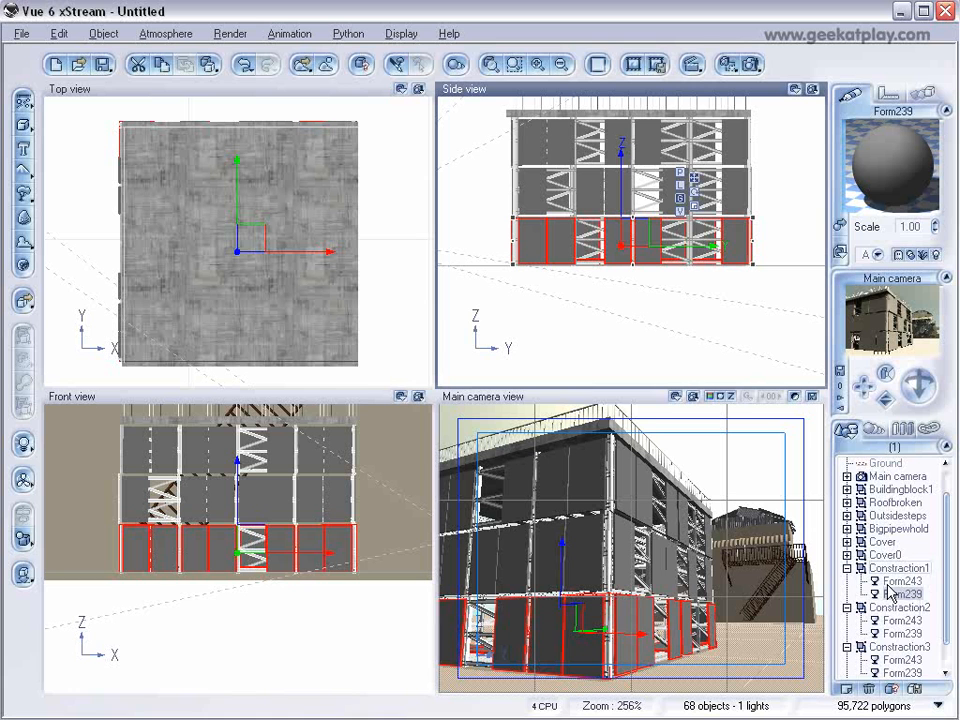
pyautogui.click(843, 227)
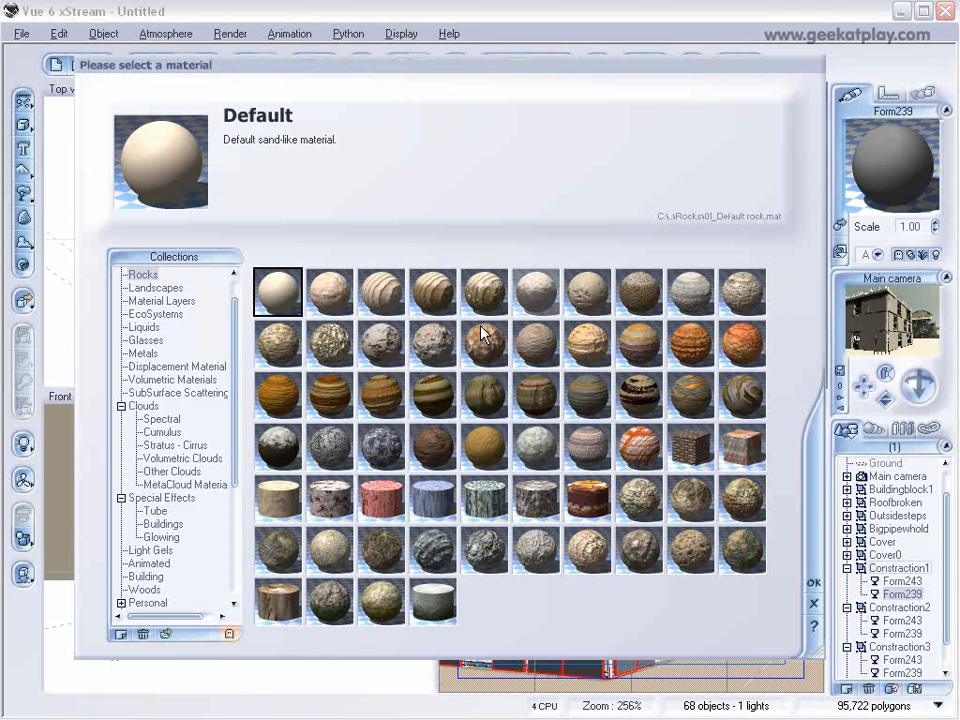
pyautogui.click(194, 616)
pyautogui.click(360, 239)
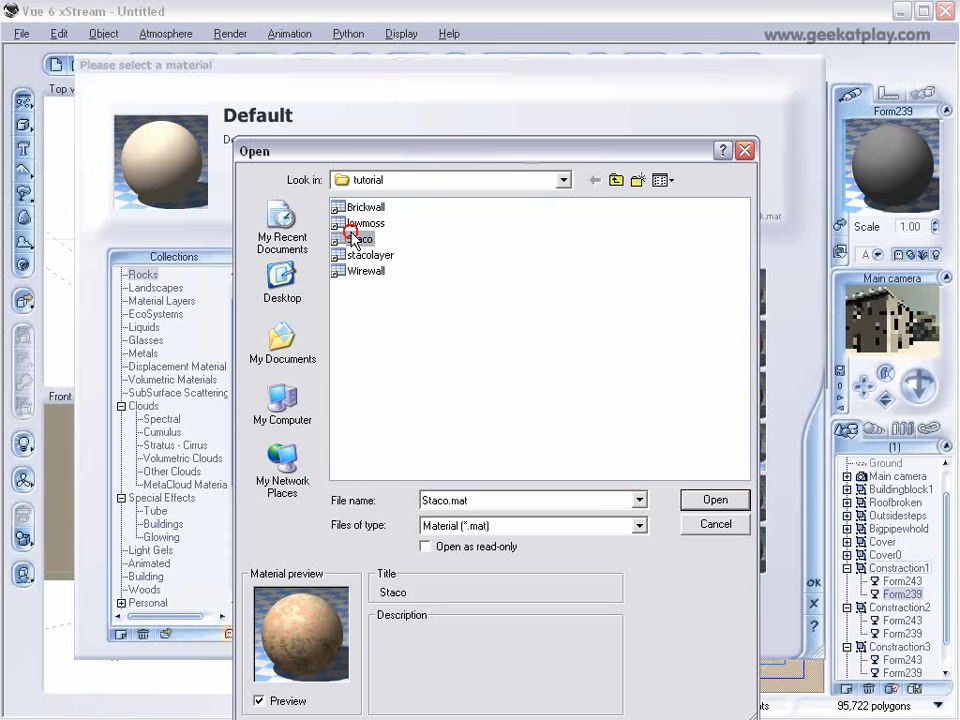
pyautogui.click(700, 500)
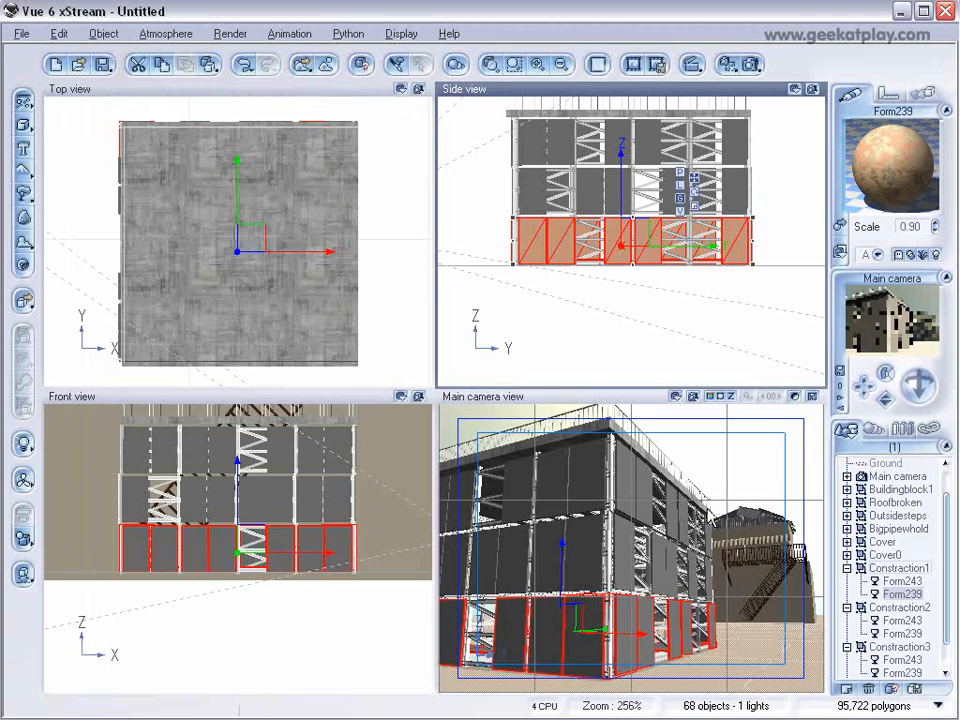
# Load the Wirewall.mat material onto the Form239 panels of Constraction2.
pyautogui.click(903, 633)
pyautogui.click(839, 222)
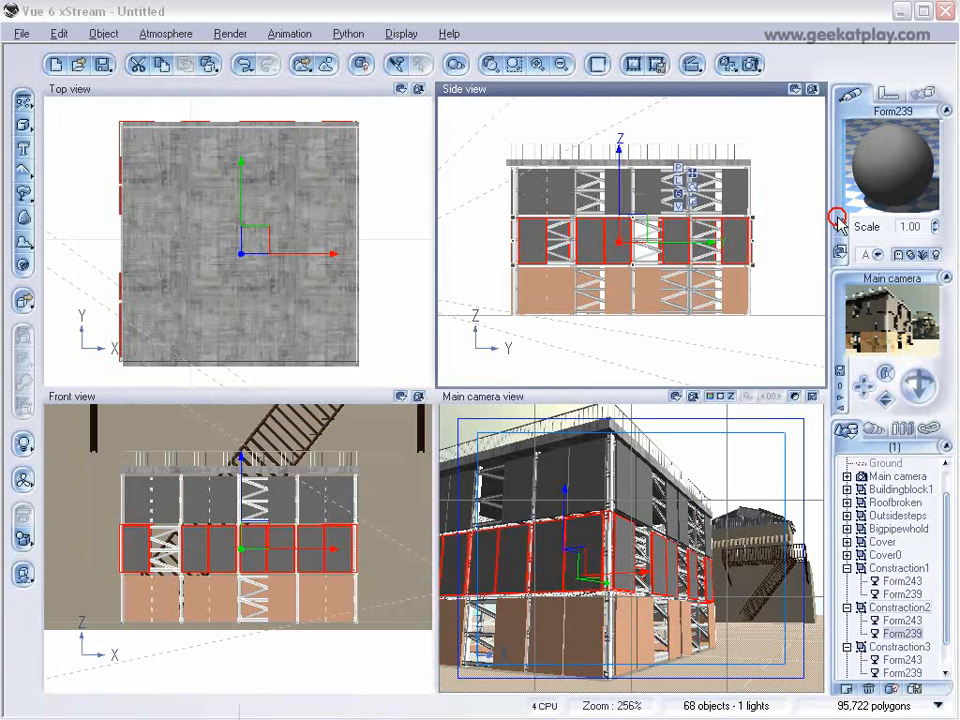
pyautogui.click(165, 634)
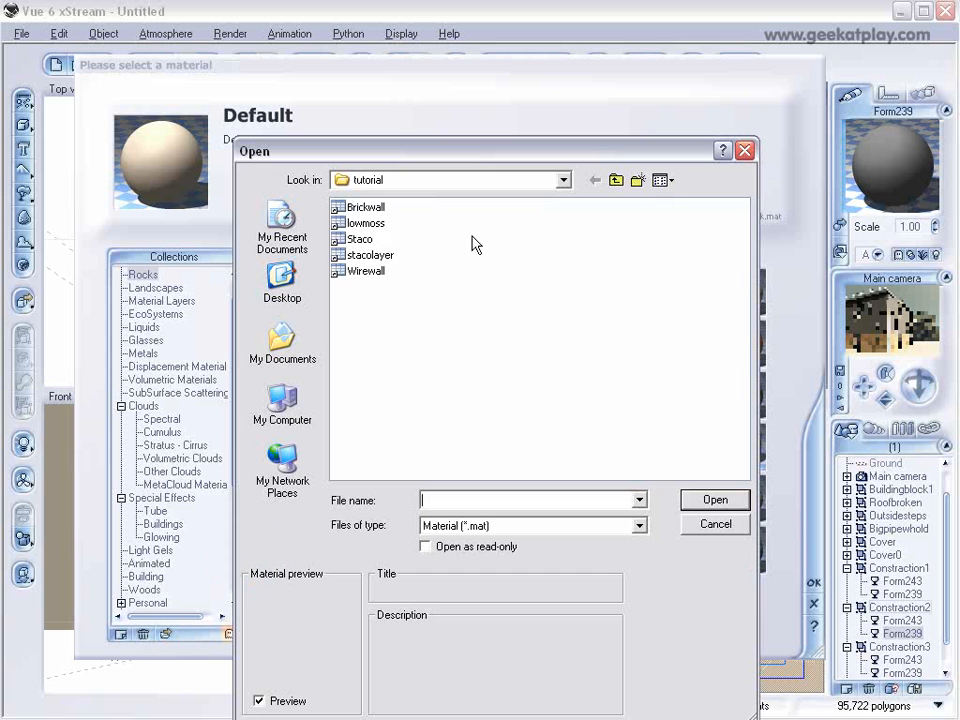
pyautogui.click(362, 270)
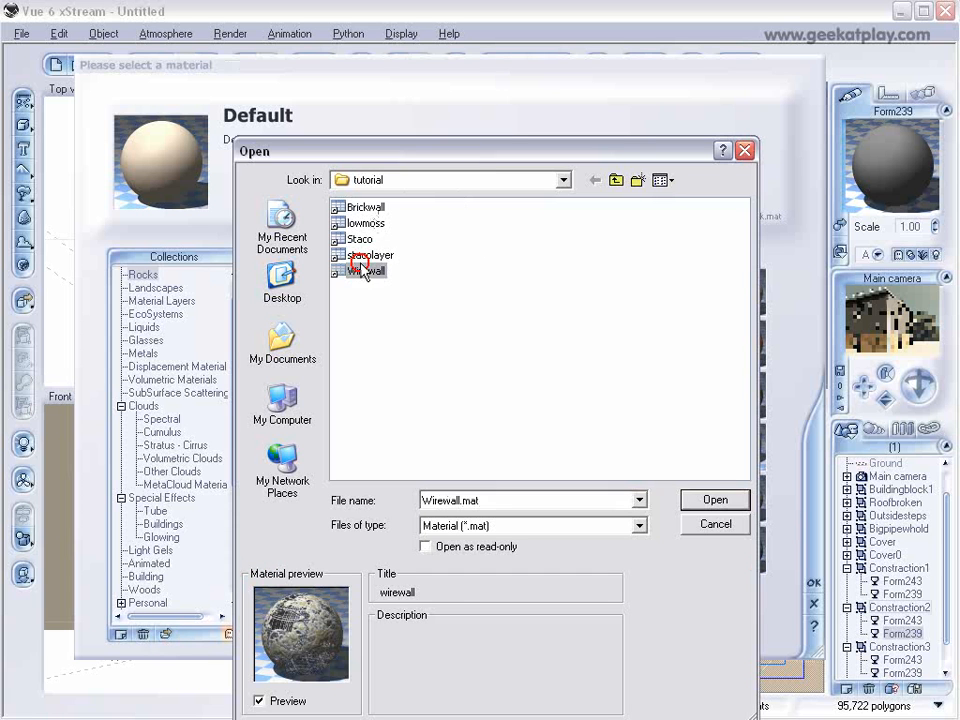
pyautogui.click(716, 500)
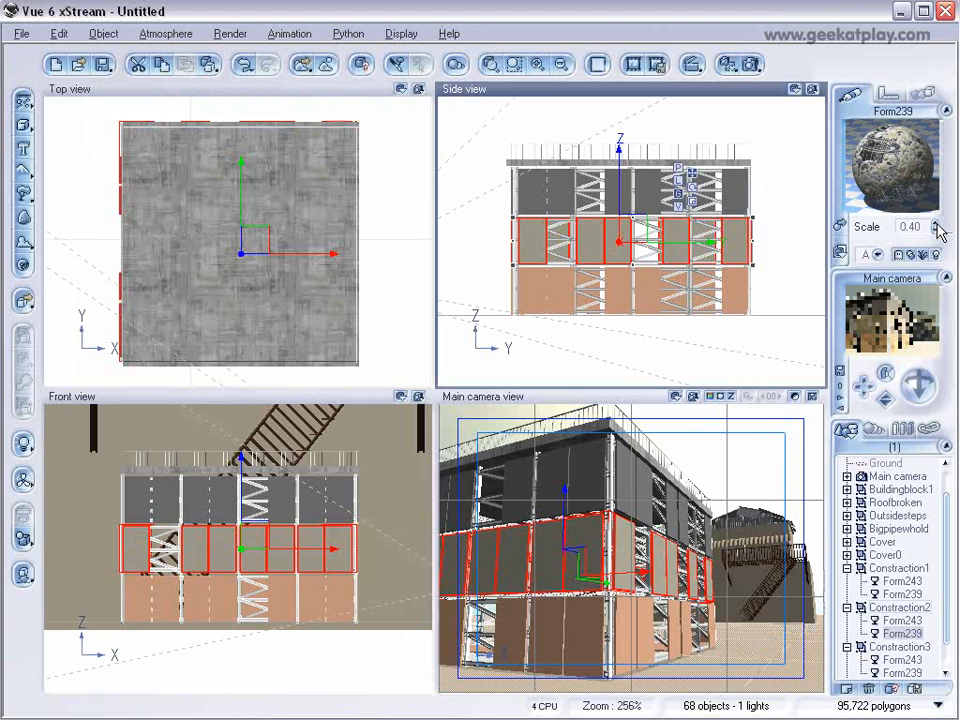
# Load the Wirewall.mat material onto the Form239 panels of Constraction3.
pyautogui.click(905, 673)
pyautogui.click(840, 242)
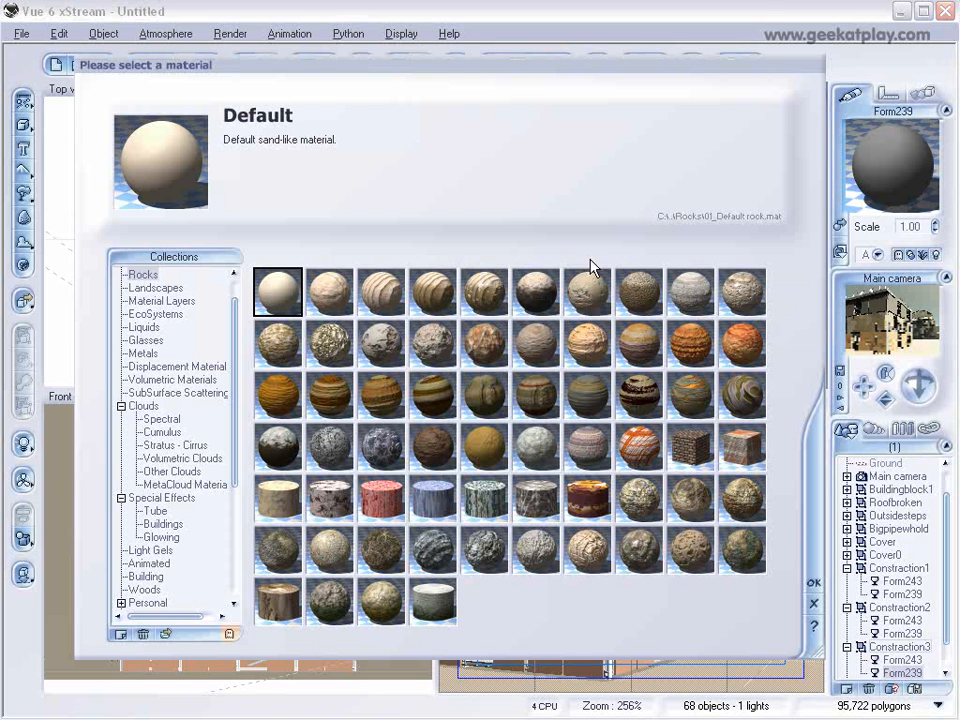
pyautogui.click(167, 634)
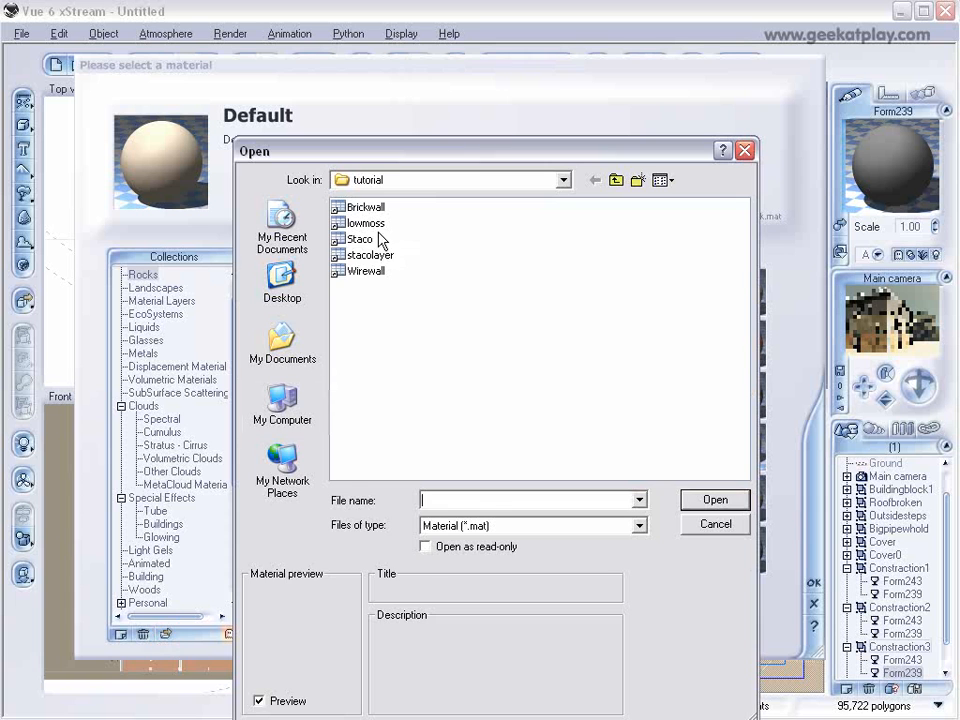
pyautogui.click(351, 255)
pyautogui.click(366, 271)
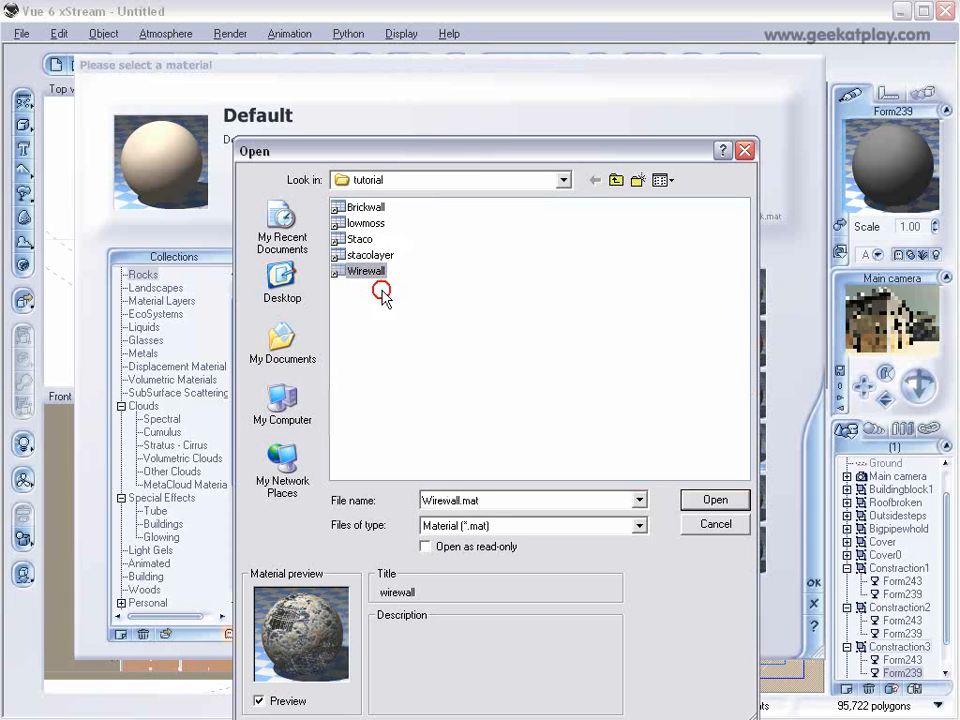
pyautogui.click(715, 500)
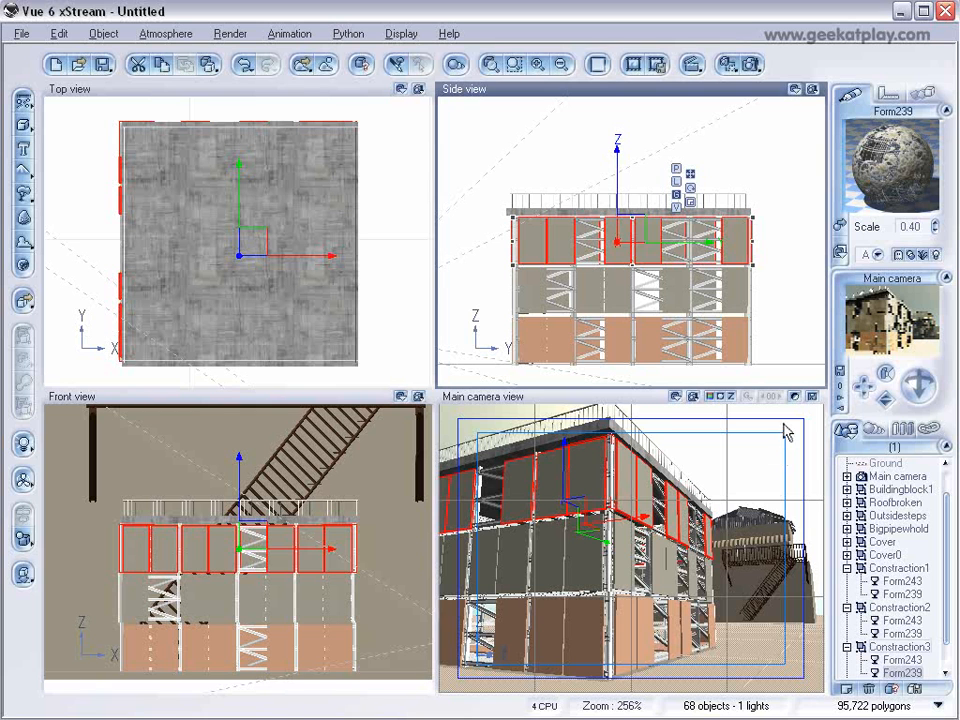
# Test-render the main camera view and set the material scale of Constraction1's Form239 panels to 0.20.
pyautogui.click(752, 66)
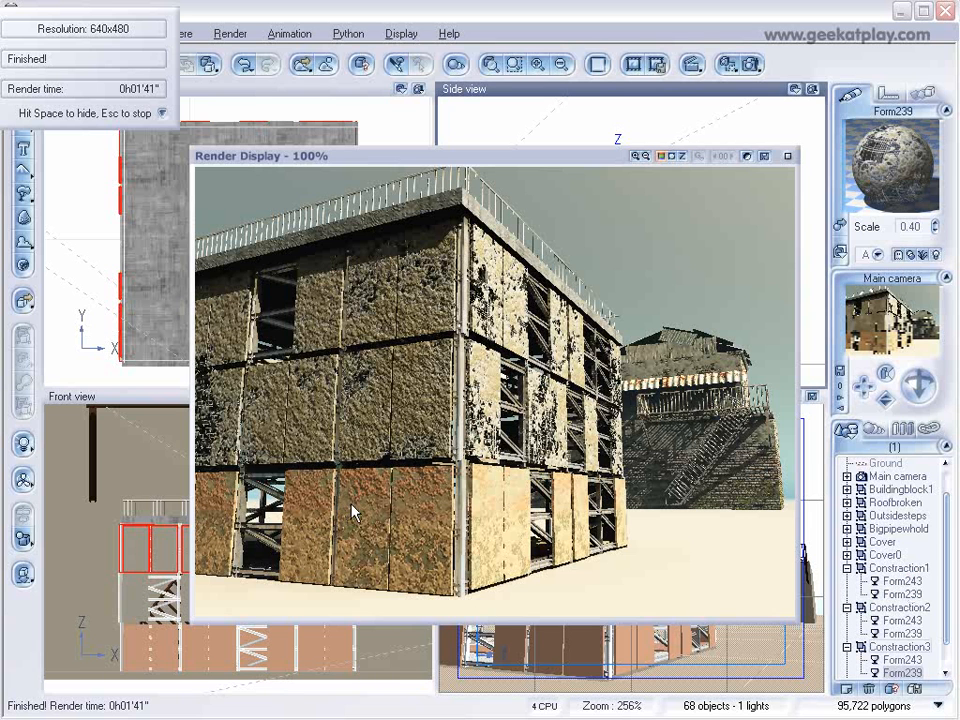
pyautogui.click(789, 157)
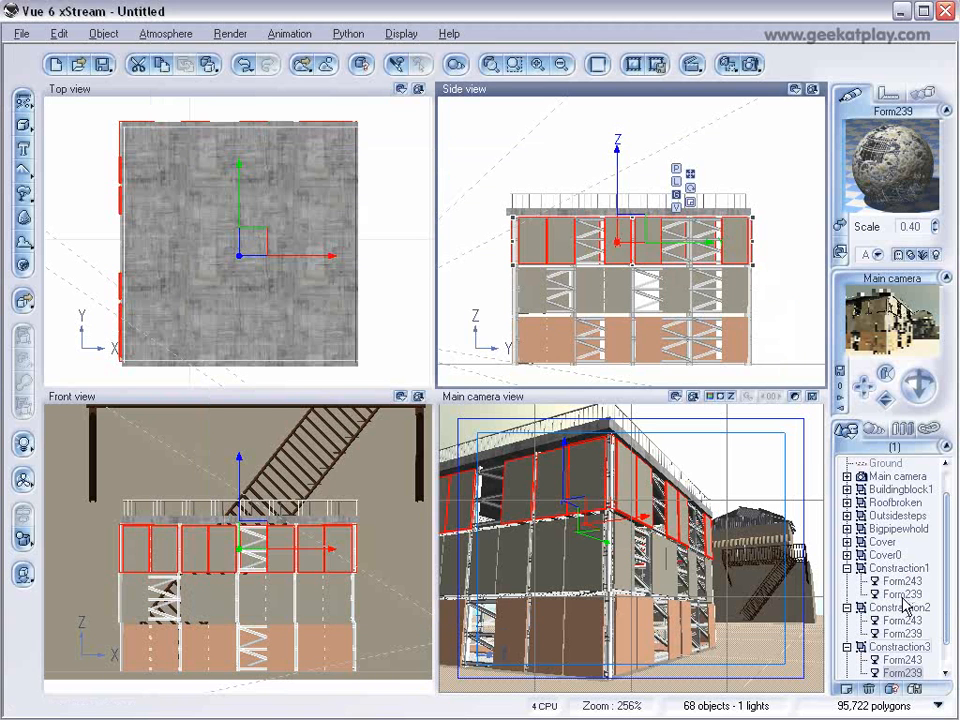
pyautogui.click(900, 594)
pyautogui.click(935, 229)
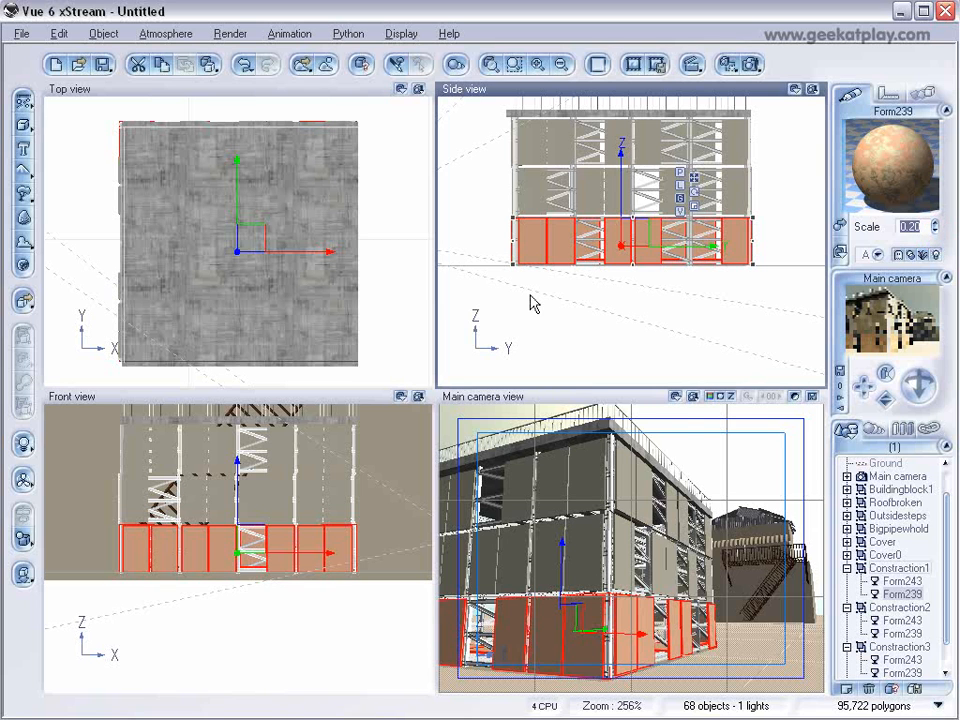
# Move the main camera up close to the front wall of the construction building at middle-floor height.
pyautogui.click(896, 478)
pyautogui.moveTo(565, 239); pyautogui.dragTo(532, 326, button='right')
pyautogui.moveTo(624, 314); pyautogui.dragTo(712, 276)
pyautogui.moveTo(383, 263); pyautogui.dragTo(378, 263, button='right')
pyautogui.scroll(-1, 378, 263)
pyautogui.moveTo(338, 216); pyautogui.dragTo(243, 260)
pyautogui.moveTo(294, 256); pyautogui.dragTo(368, 293, button='right')
pyautogui.moveTo(305, 250); pyautogui.dragTo(251, 246)
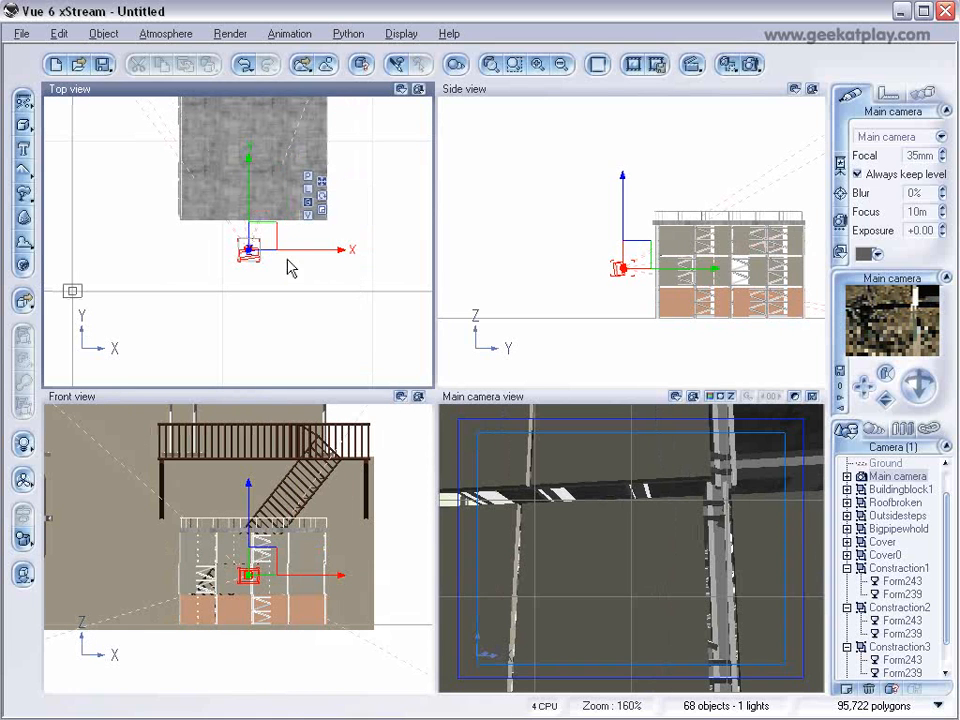
# Turn and level the main camera to face the middle-floor wall panels straight on.
pyautogui.moveTo(331, 304); pyautogui.dragTo(387, 304, button='right')
pyautogui.moveTo(323, 241); pyautogui.dragTo(309, 274)
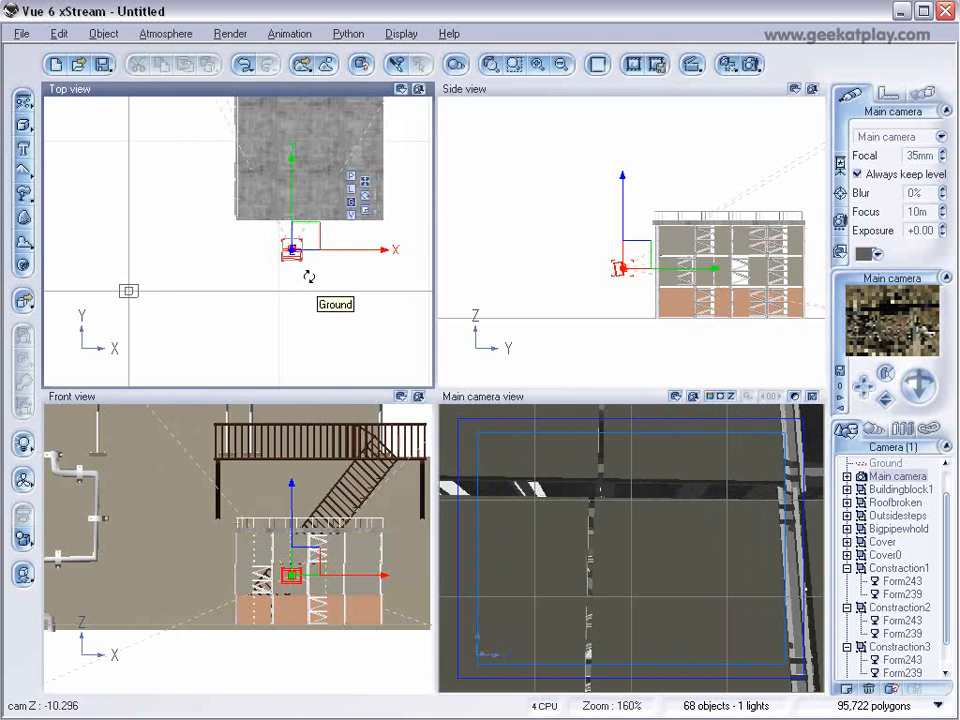
pyautogui.moveTo(913, 388)
pyautogui.mouseDown()
pyautogui.moveTo(900, 416)
pyautogui.moveTo(921, 387)
pyautogui.mouseUp()
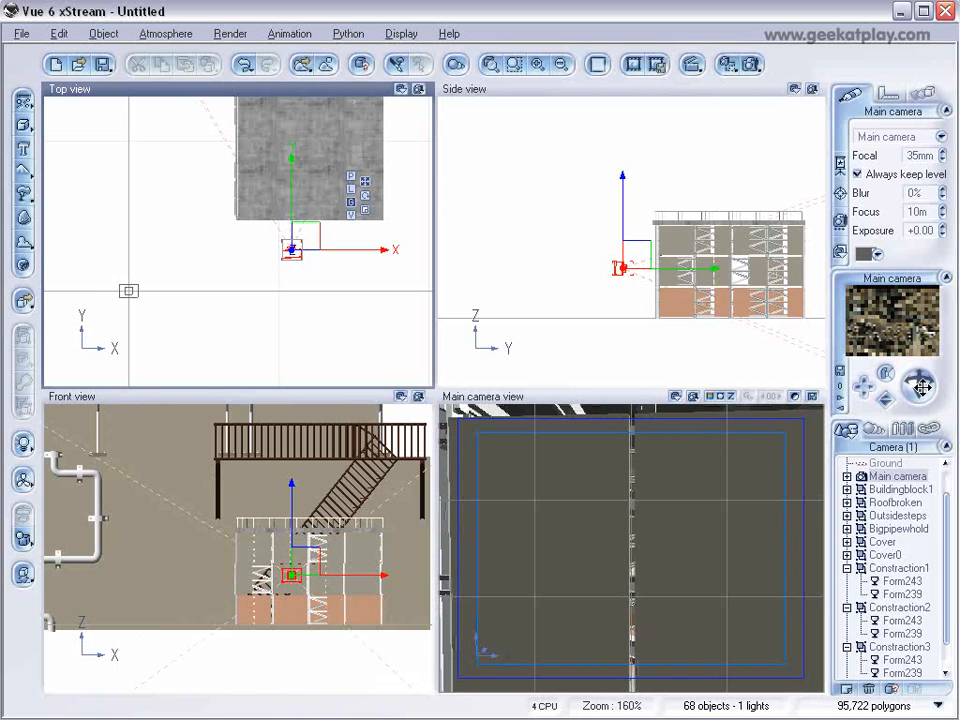
pyautogui.moveTo(922, 388); pyautogui.dragTo(929, 388)
# Render a close-up of the Wirewall panels, stop the render and close its display.
pyautogui.click(750, 64)
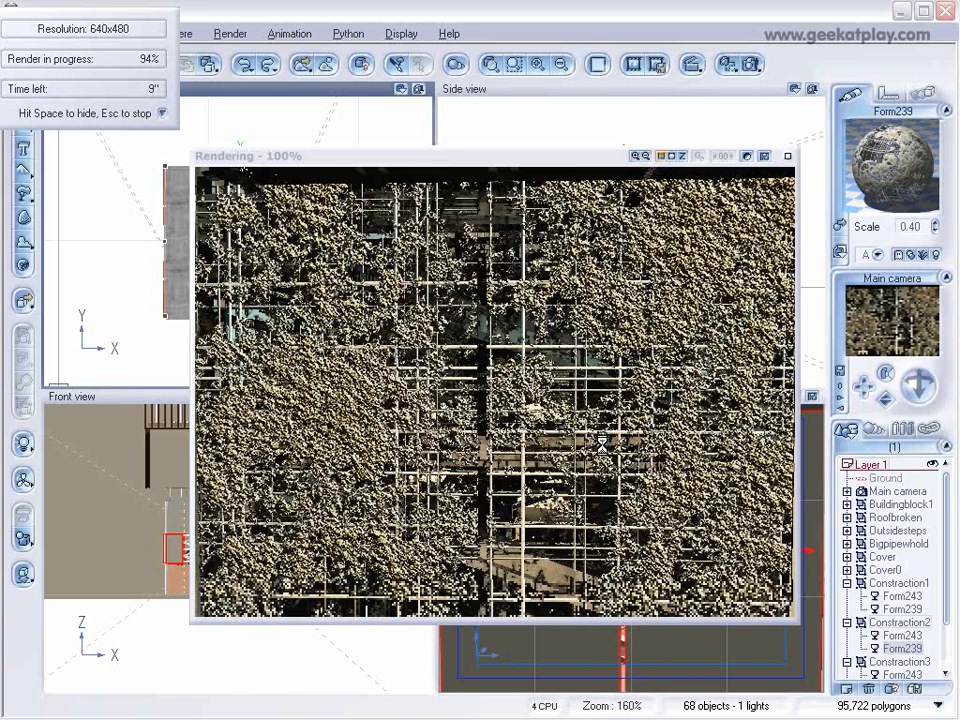
pyautogui.press('Escape')
pyautogui.click(788, 157)
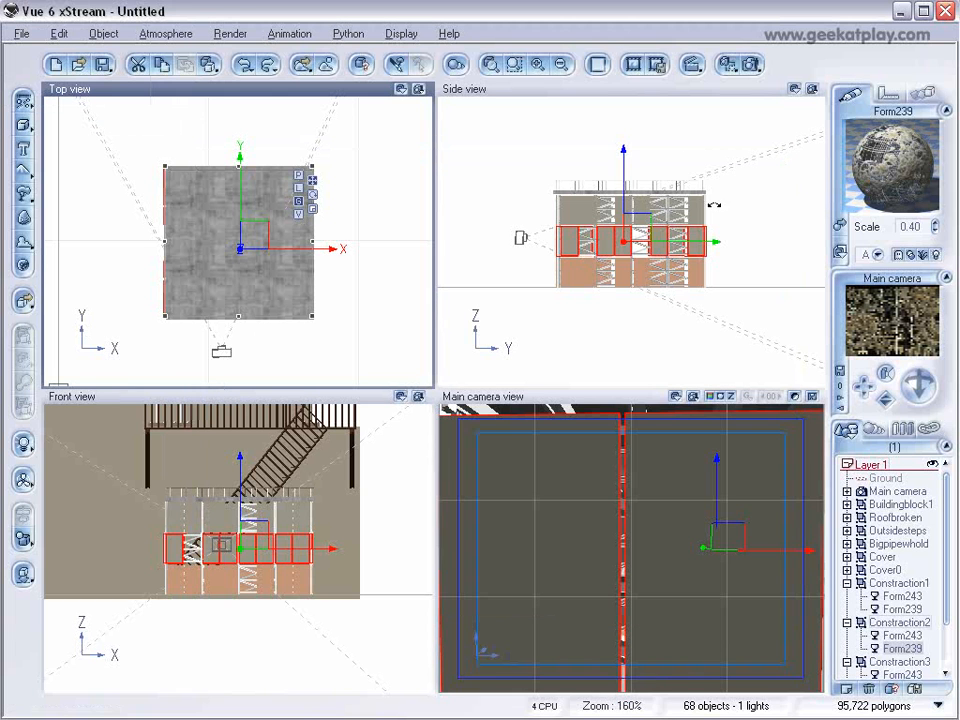
# Pull the main camera back and shift it sideways to view the construction building's corner with the brick building behind.
pyautogui.click(534, 265)
pyautogui.moveTo(500, 188); pyautogui.dragTo(518, 200, button='right')
pyautogui.click(536, 254)
pyautogui.moveTo(552, 240); pyautogui.dragTo(482, 257)
pyautogui.scroll(-2, 320, 257)
pyautogui.moveTo(341, 263); pyautogui.dragTo(291, 256, button='right')
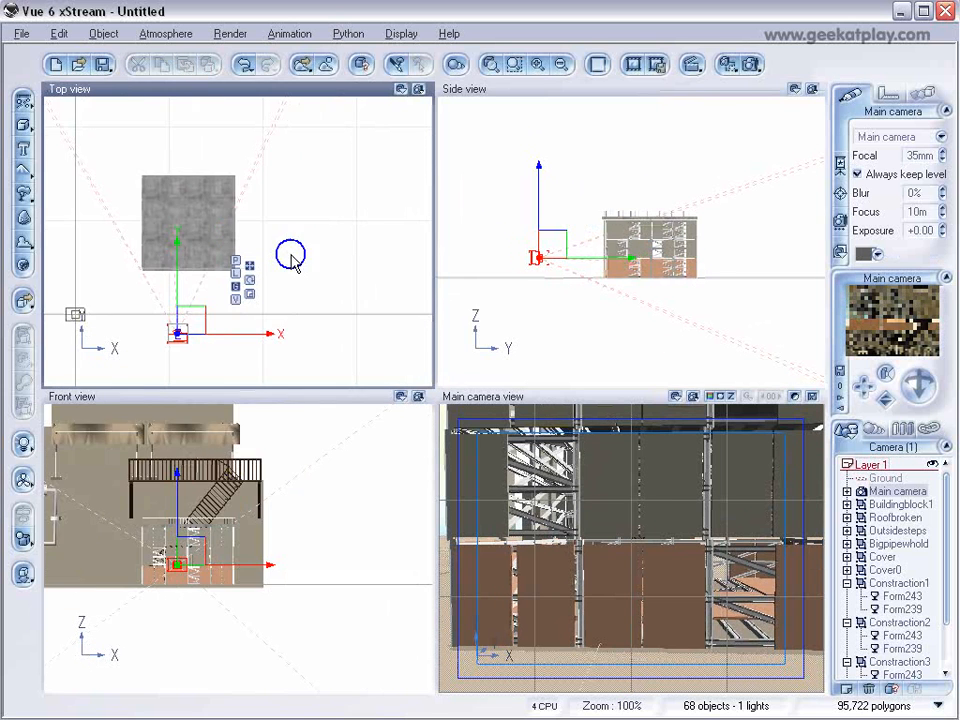
pyautogui.moveTo(191, 313); pyautogui.dragTo(275, 300)
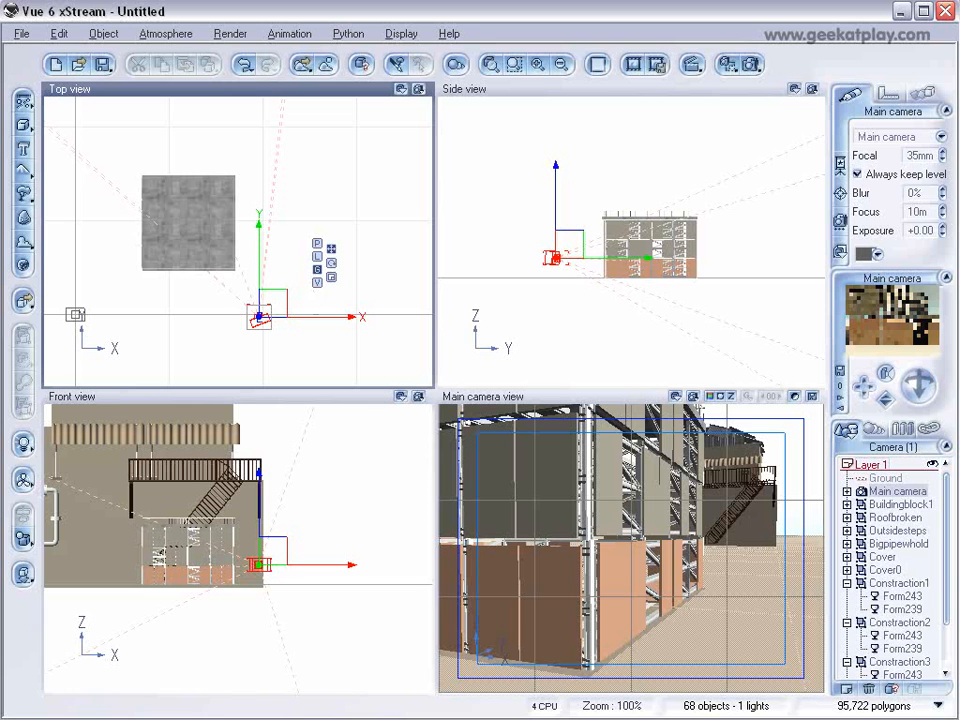
# Select the brick building's parts from Buildingblock1 through Cover0, move them closer to the construction building, shrink them slightly and rest them on the ground.
pyautogui.click(900, 505)
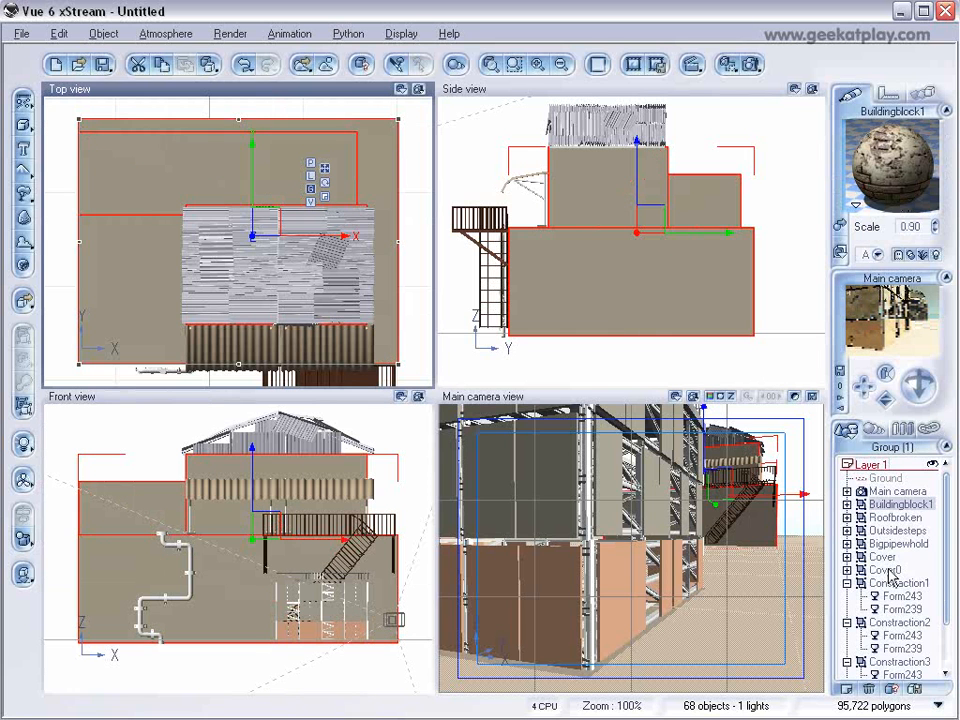
pyautogui.keyDown('shift'); pyautogui.click(890, 570); pyautogui.keyUp('shift')
pyautogui.scroll(-5, 436, 202)
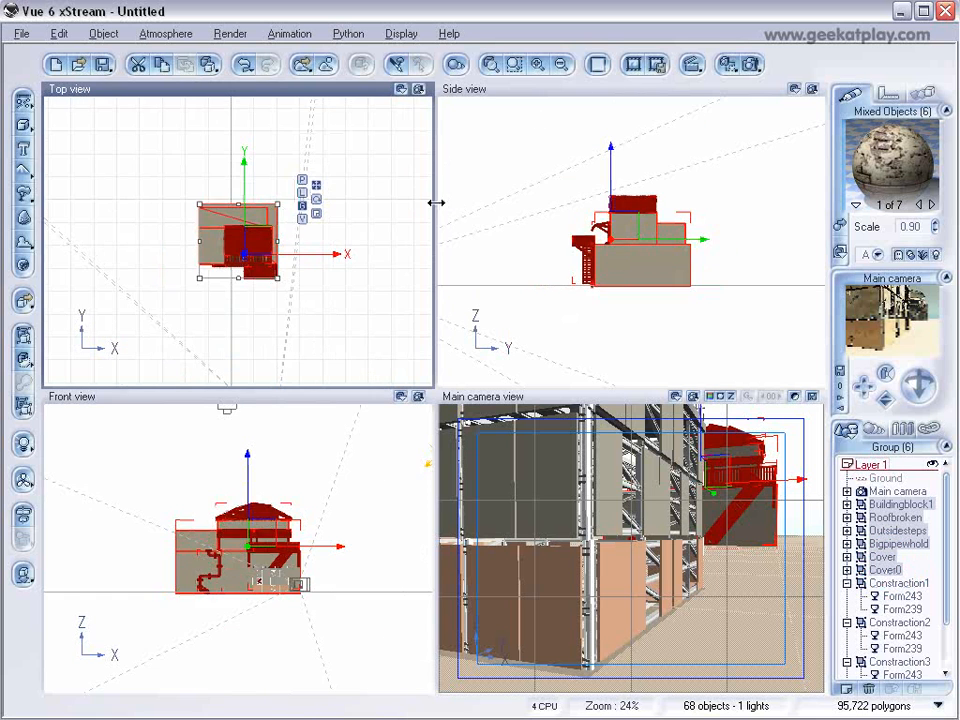
pyautogui.scroll(-6, 436, 202)
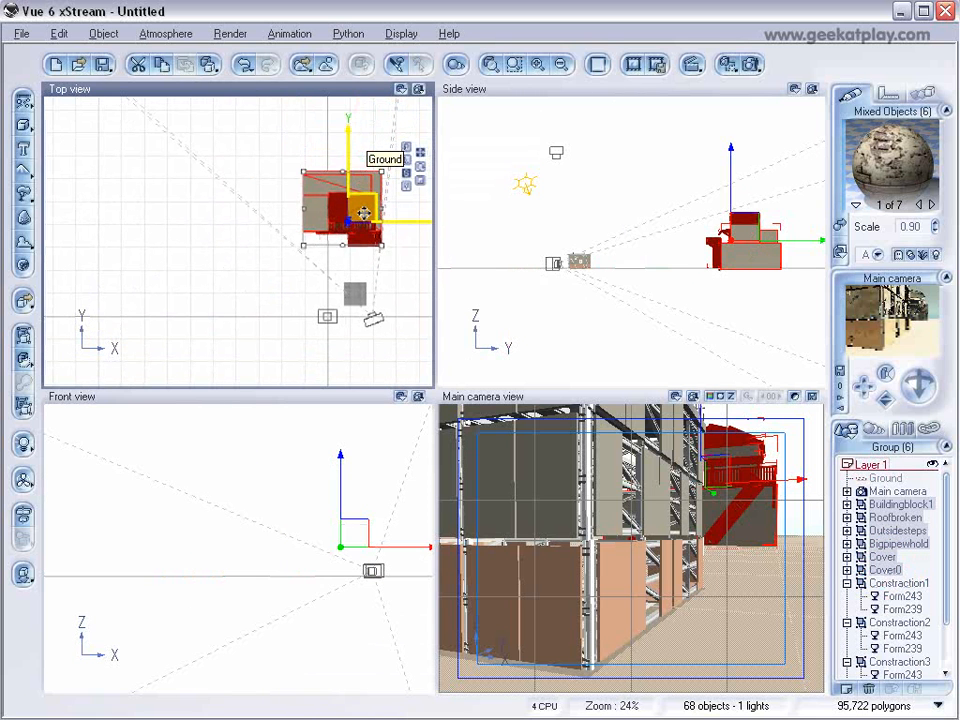
pyautogui.moveTo(363, 213); pyautogui.dragTo(347, 230)
pyautogui.moveTo(298, 182); pyautogui.dragTo(315, 198)
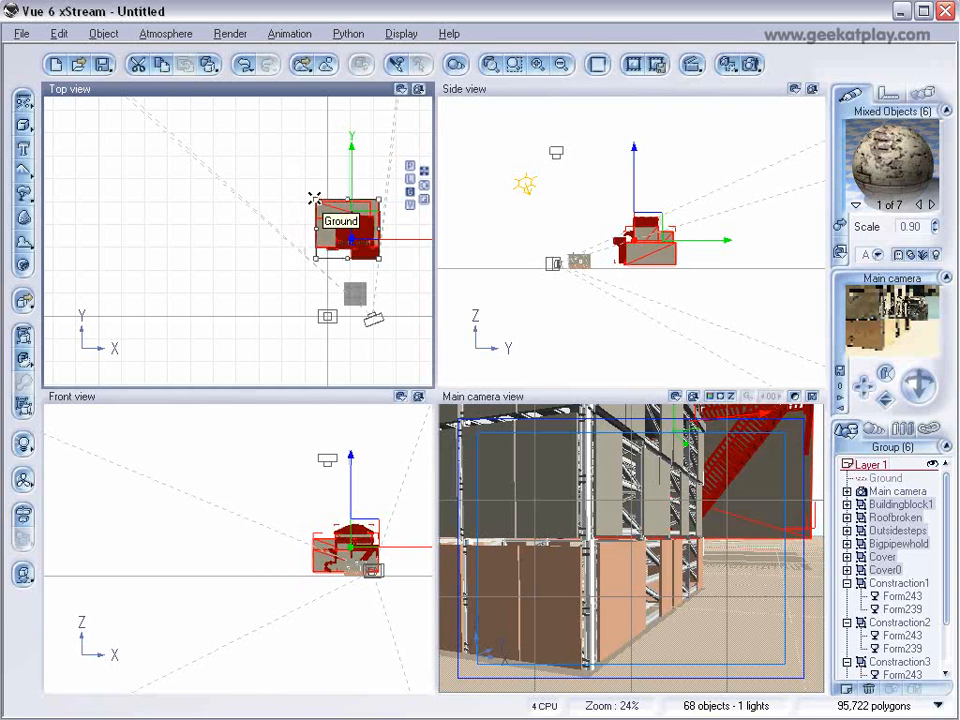
pyautogui.click(655, 225)
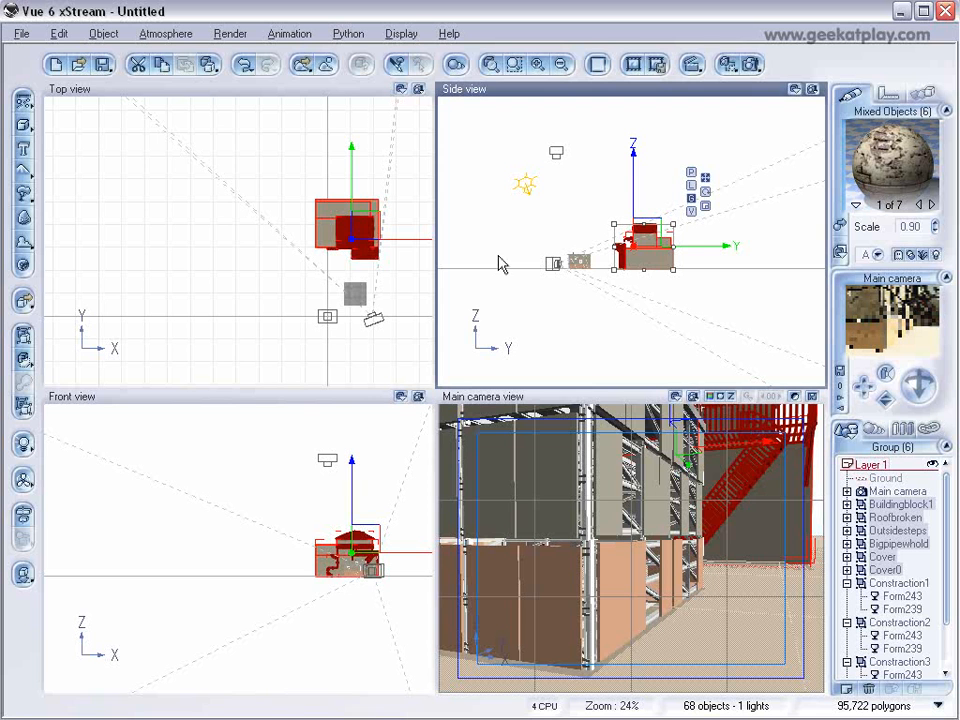
# Shift the main camera nearer the construction building's corner, lower it close to the ground and tilt it upward.
pyautogui.click(372, 323)
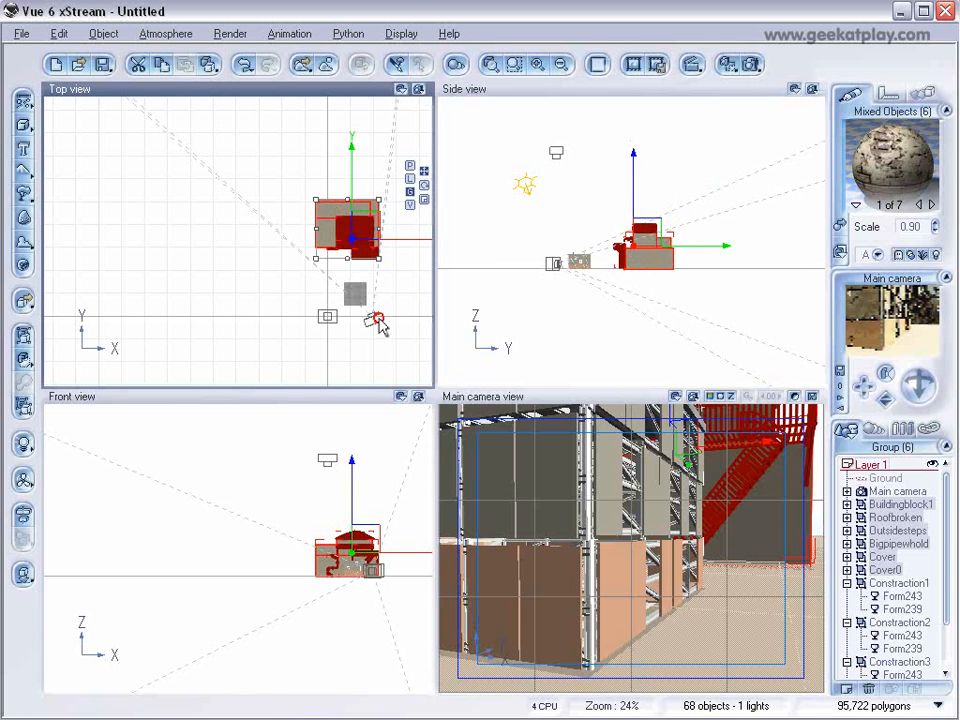
pyautogui.moveTo(391, 311); pyautogui.dragTo(389, 316)
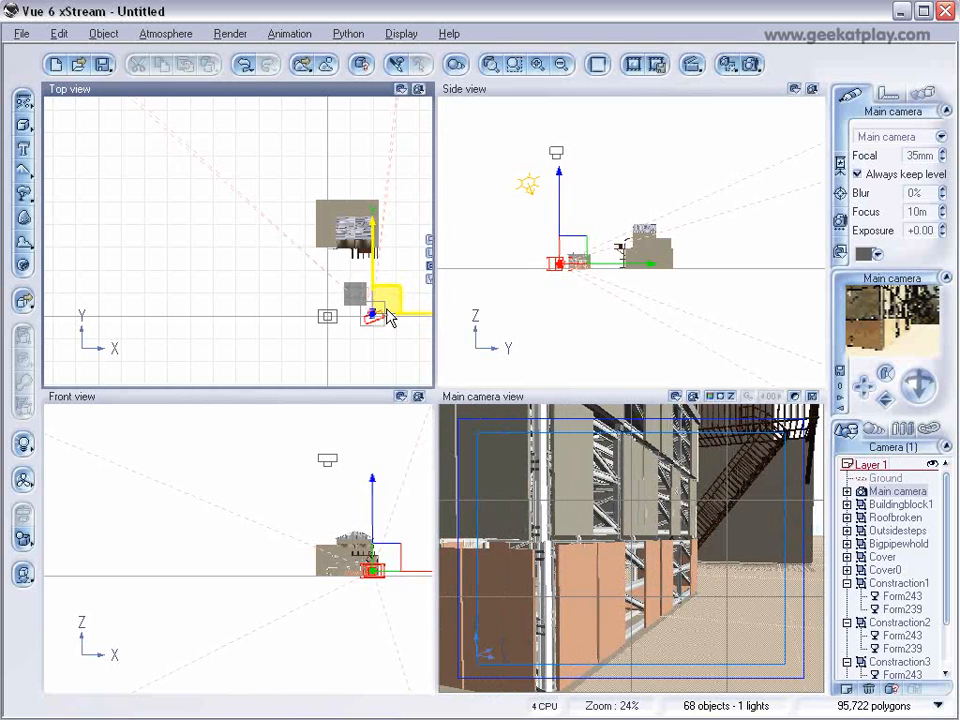
pyautogui.scroll(5, 679, 308)
pyautogui.moveTo(552, 285); pyautogui.dragTo(666, 217, button='right')
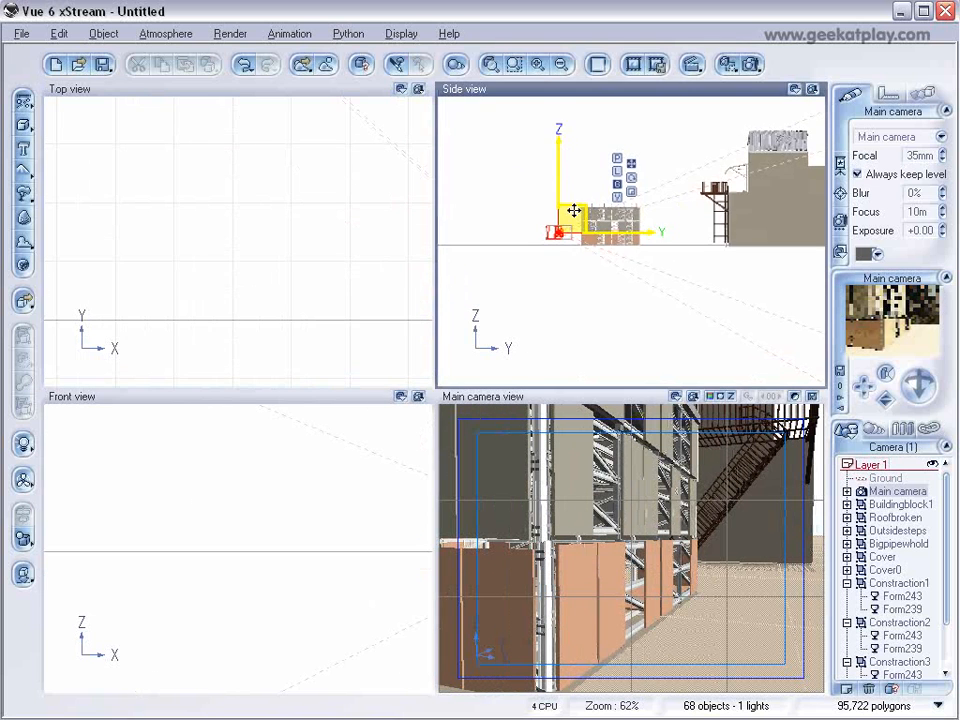
pyautogui.moveTo(574, 209); pyautogui.dragTo(573, 215)
pyautogui.moveTo(917, 382); pyautogui.dragTo(917, 382)
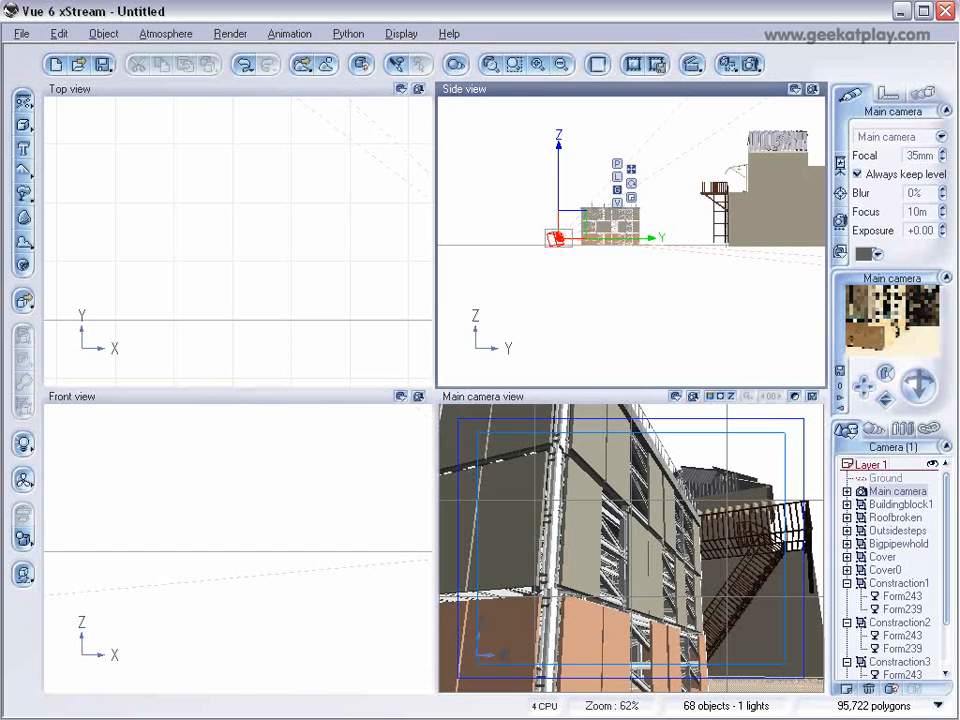
# Load Coolingfan.vob into the scene from the appl folder inside BuildingAdd's sideAdds folder.
pyautogui.click(20, 33)
pyautogui.click(84, 250)
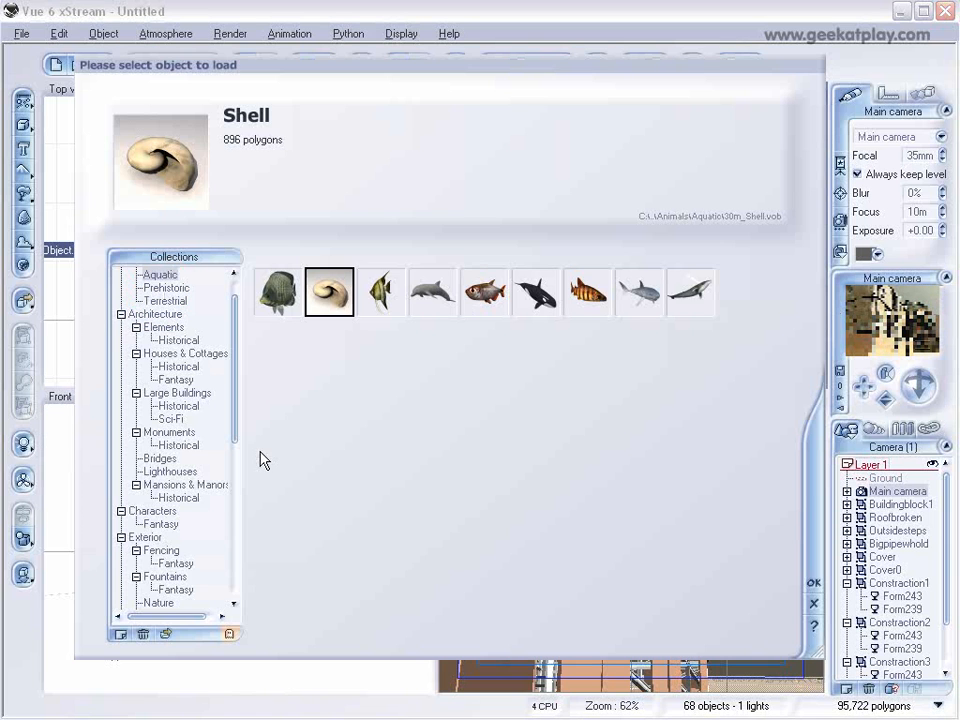
pyautogui.click(166, 633)
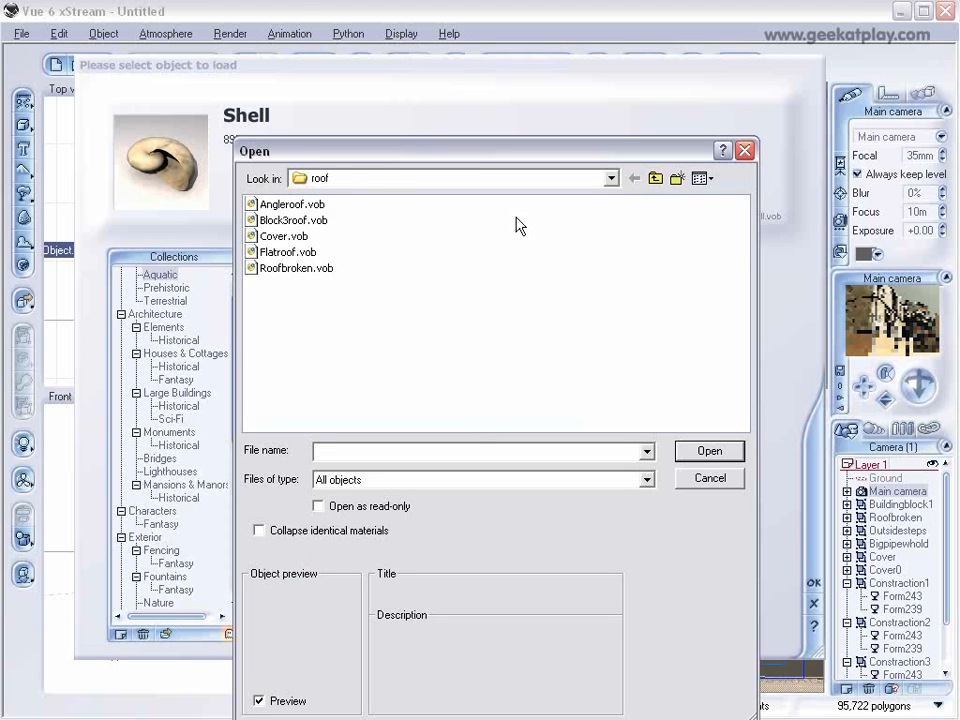
pyautogui.click(655, 178)
pyautogui.click(655, 178)
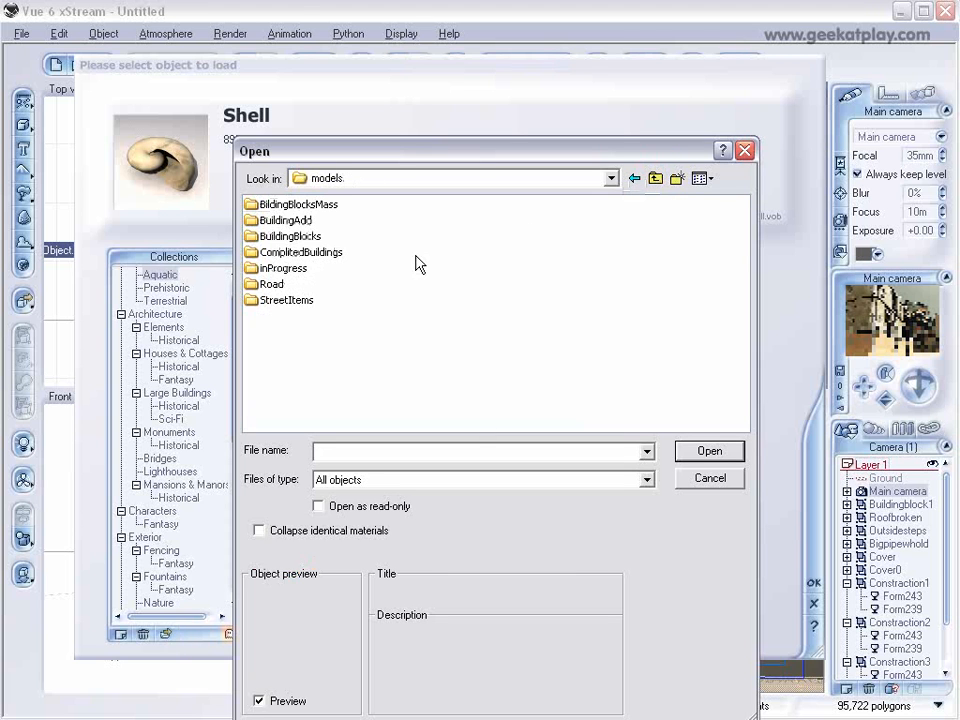
pyautogui.doubleClick(278, 220)
pyautogui.doubleClick(268, 252)
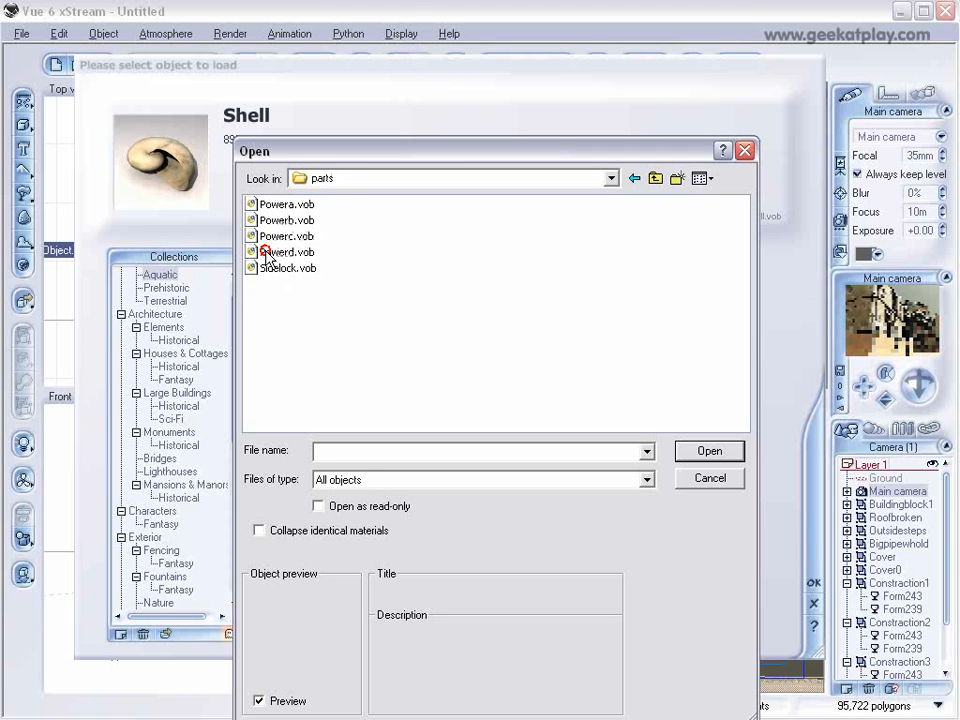
pyautogui.click(636, 179)
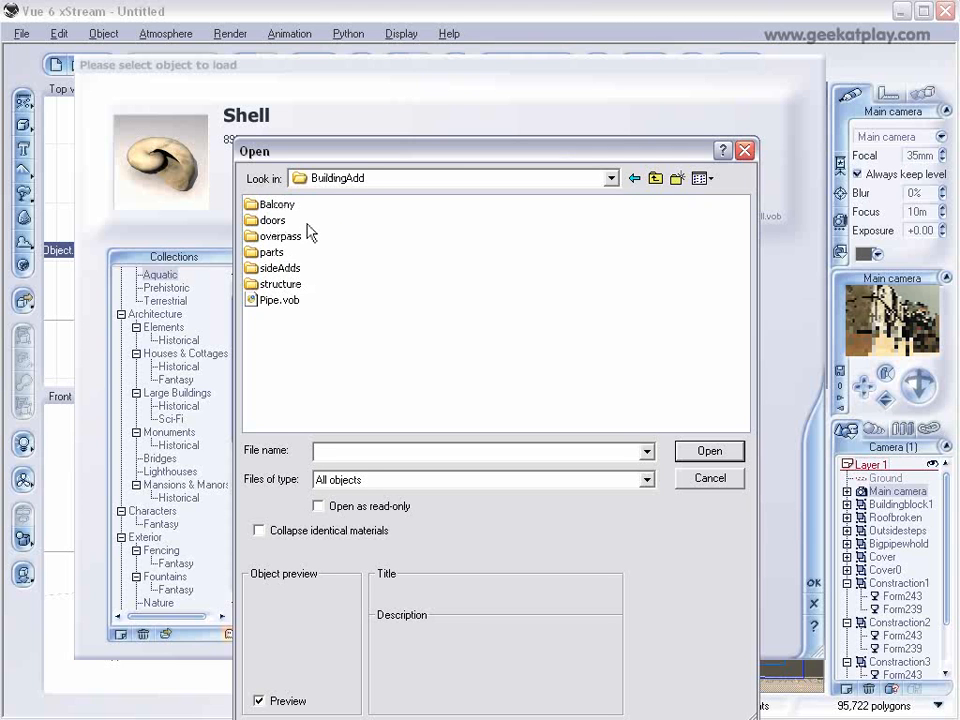
pyautogui.doubleClick(281, 268)
pyautogui.doubleClick(285, 221)
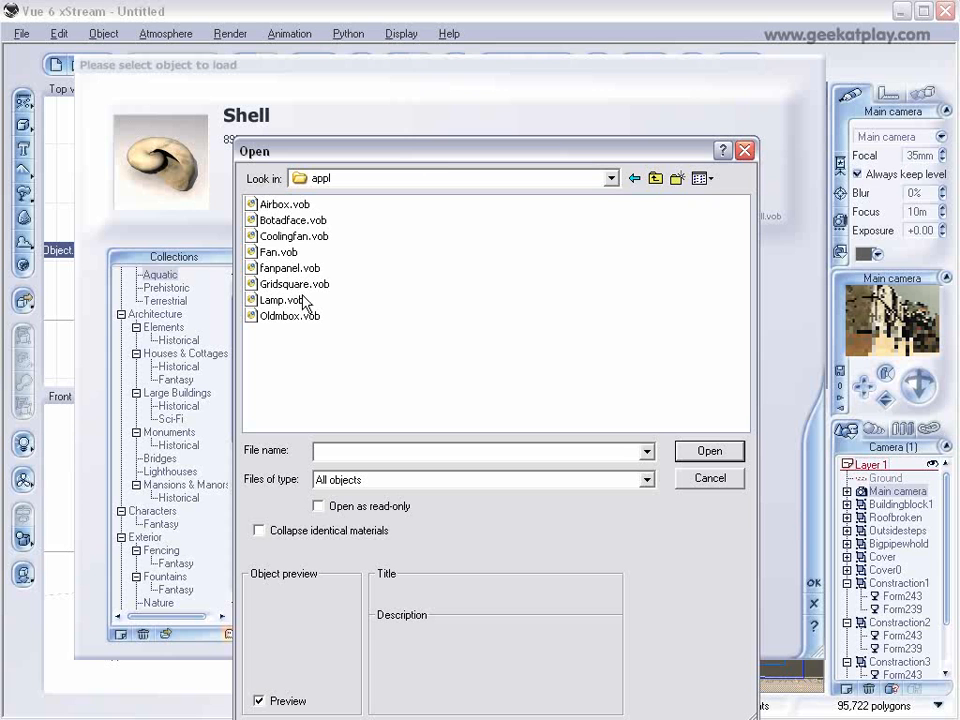
pyautogui.click(297, 236)
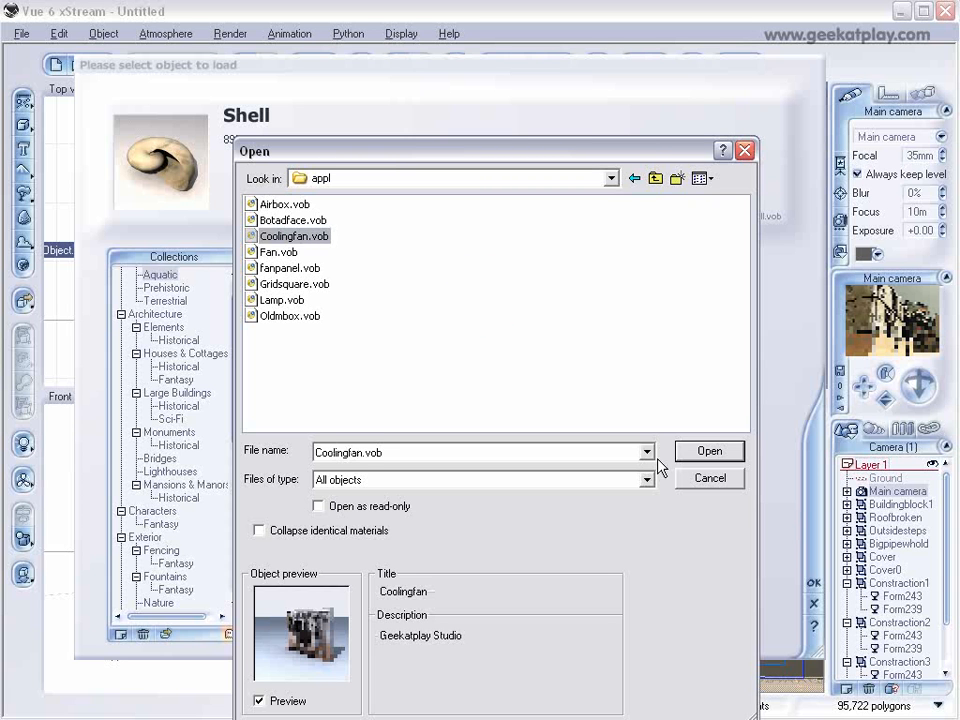
pyautogui.click(713, 454)
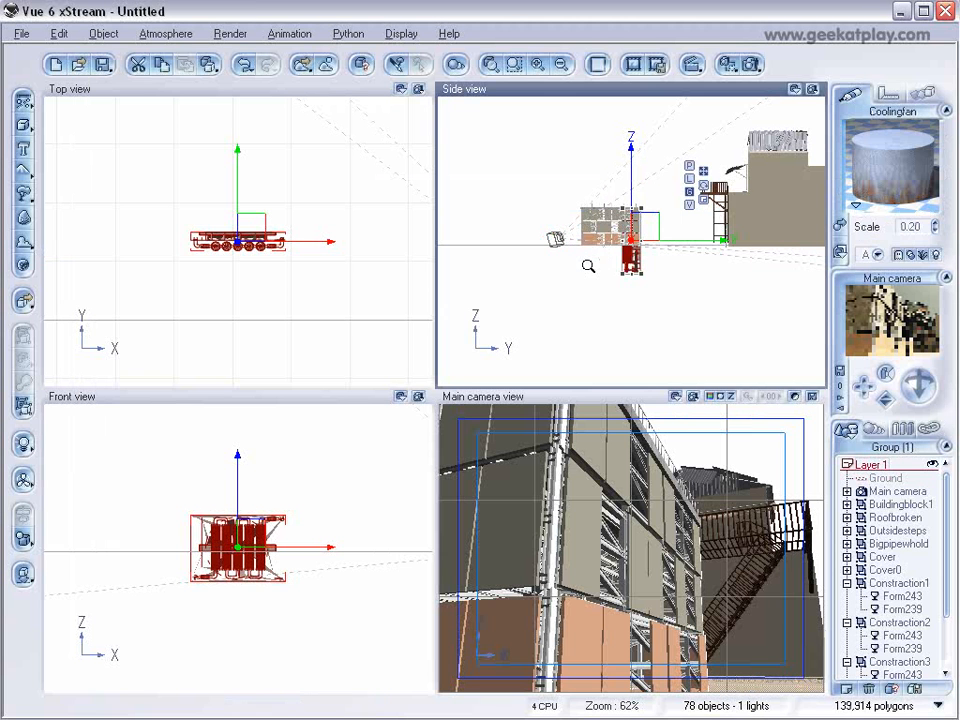
# Scale down the cooling fan and raise it to the construction building's ground-floor height.
pyautogui.scroll(5, 588, 266)
pyautogui.moveTo(656, 160); pyautogui.dragTo(633, 213)
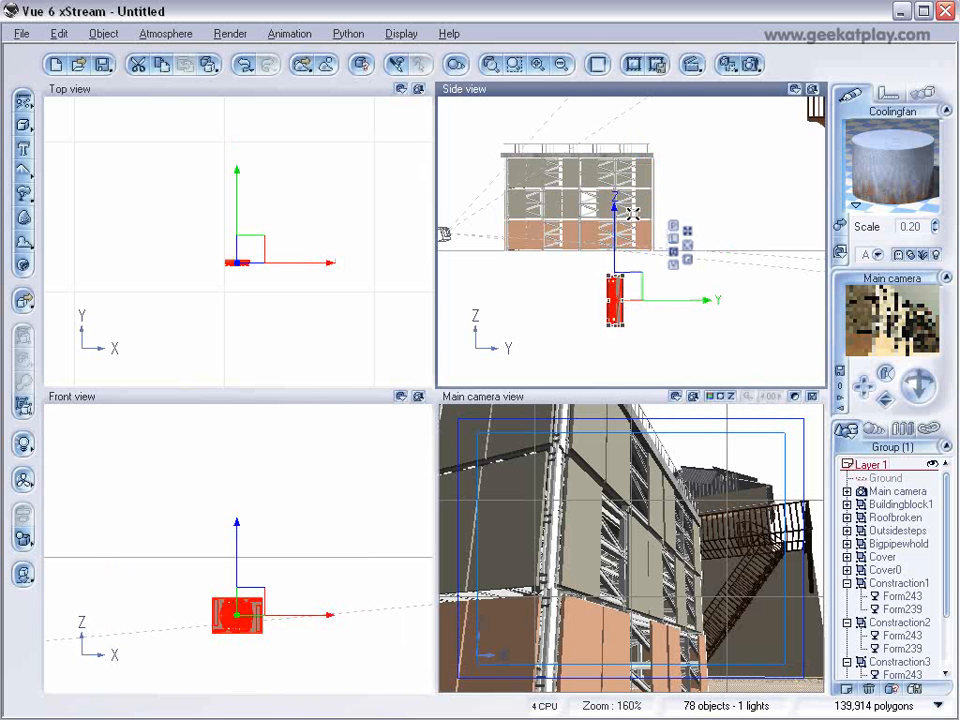
pyautogui.moveTo(638, 296); pyautogui.dragTo(577, 217)
# Move the cooling fan out beside the construction building, on the side wall facing the main camera.
pyautogui.scroll(-2, 291, 293)
pyautogui.moveTo(237, 309); pyautogui.dragTo(204, 296, button='right')
pyautogui.moveTo(225, 246); pyautogui.dragTo(422, 156)
pyautogui.moveTo(325, 203); pyautogui.dragTo(37, 322, button='right')
pyautogui.moveTo(138, 278); pyautogui.dragTo(286, 366)
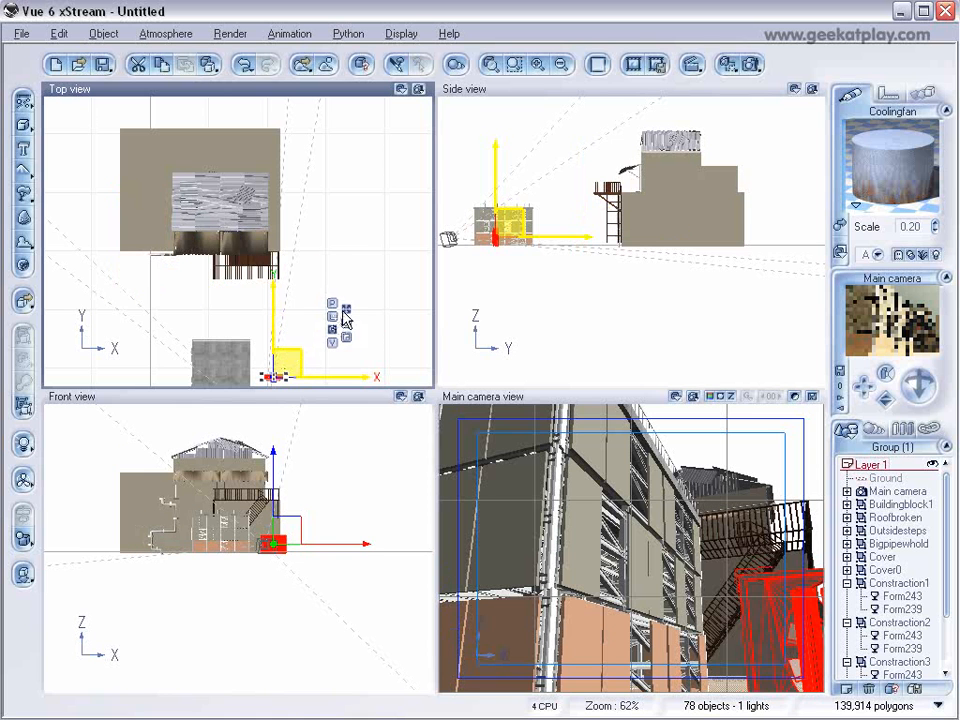
# Rotate the cooling fan a quarter turn parallel to the side wall and move it against the construction building.
pyautogui.moveTo(304, 276); pyautogui.dragTo(302, 141, button='right')
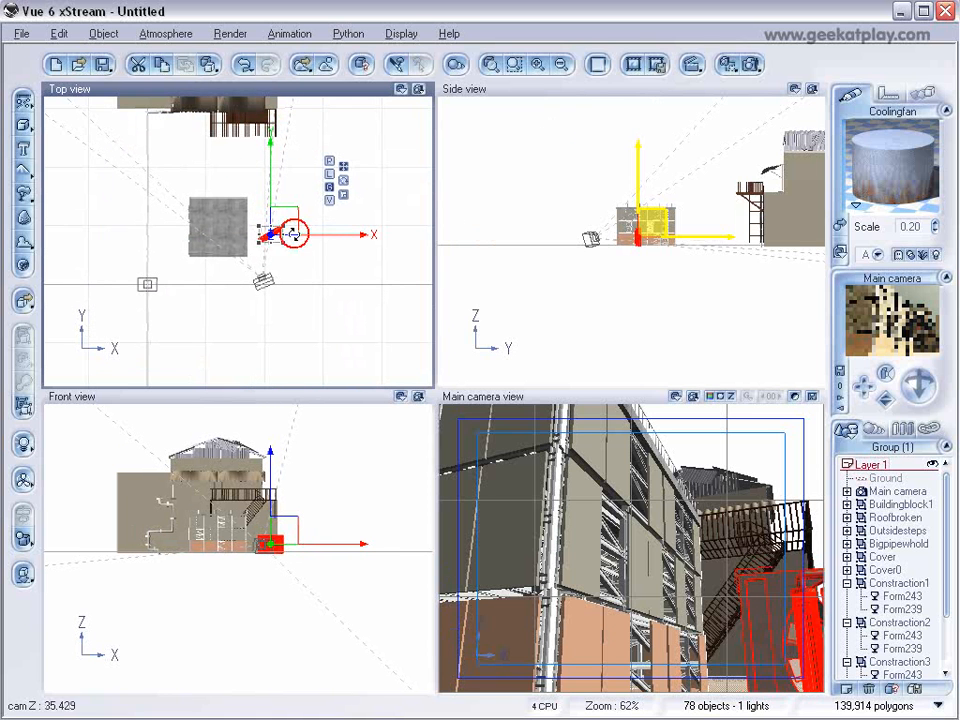
pyautogui.scroll(5, 276, 246)
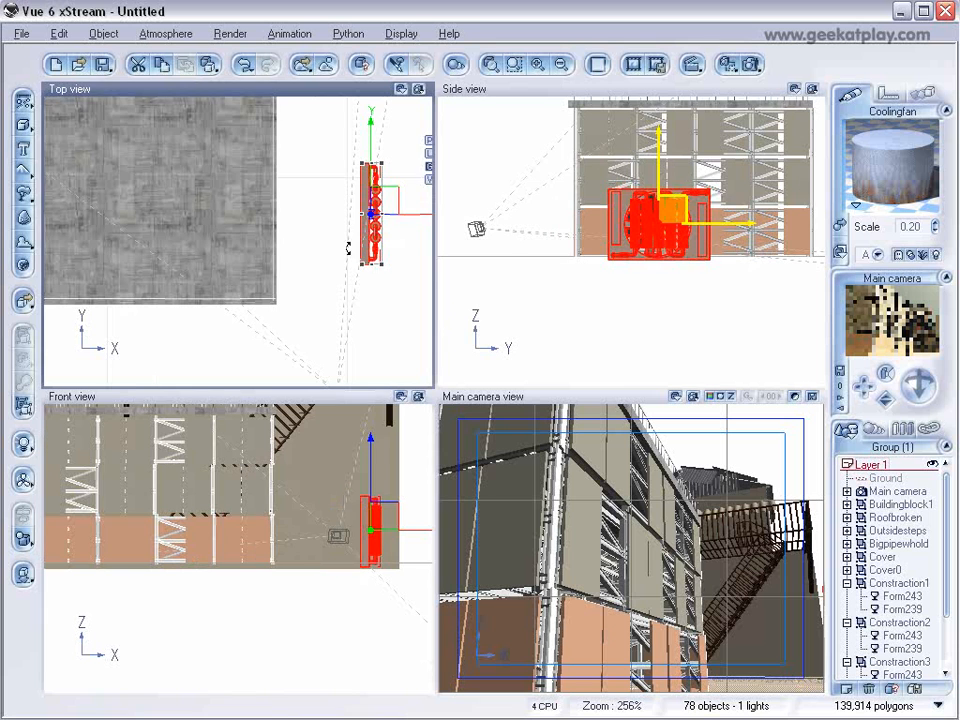
pyautogui.moveTo(384, 205); pyautogui.dragTo(307, 208)
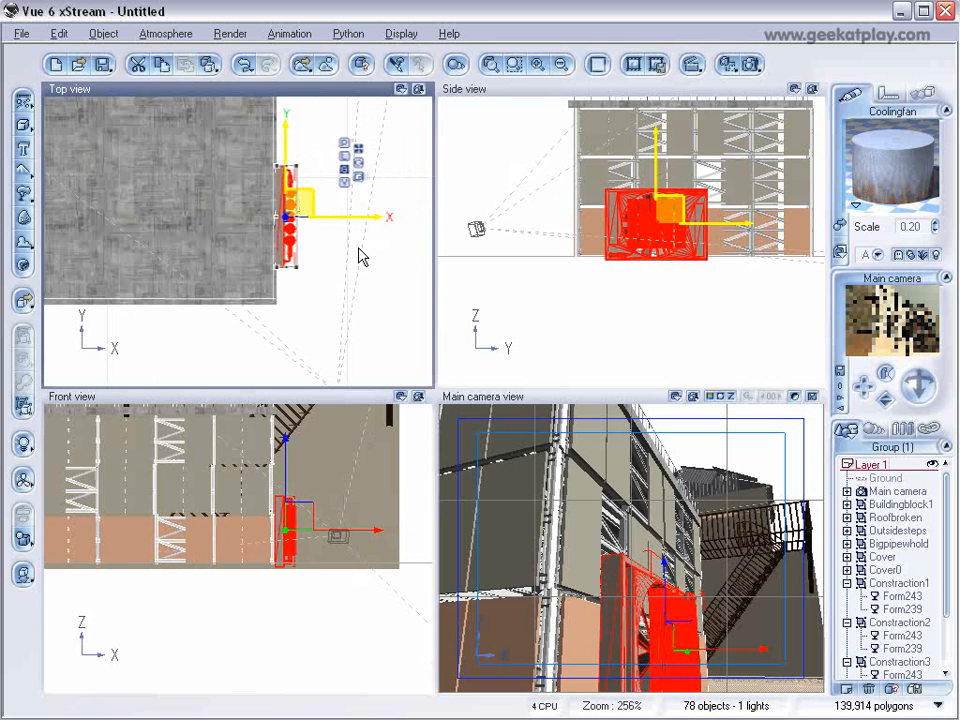
# Shrink the cooling fan to fit the first ground-floor side panel and set it flush on the wall near the panel's upper edge.
pyautogui.click(688, 211)
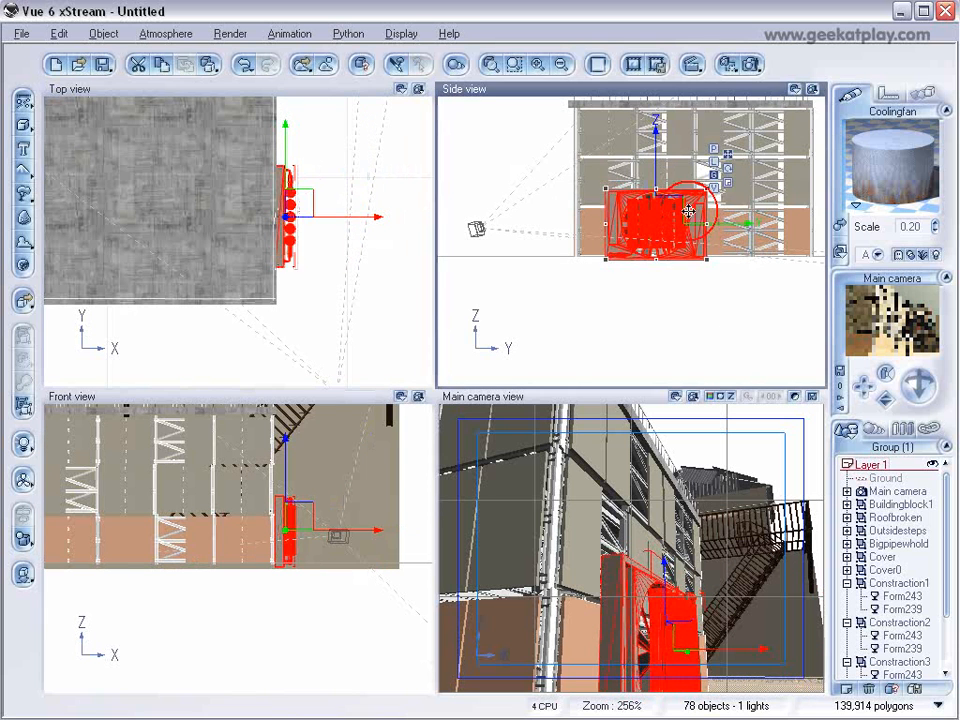
pyautogui.scroll(2, 688, 211)
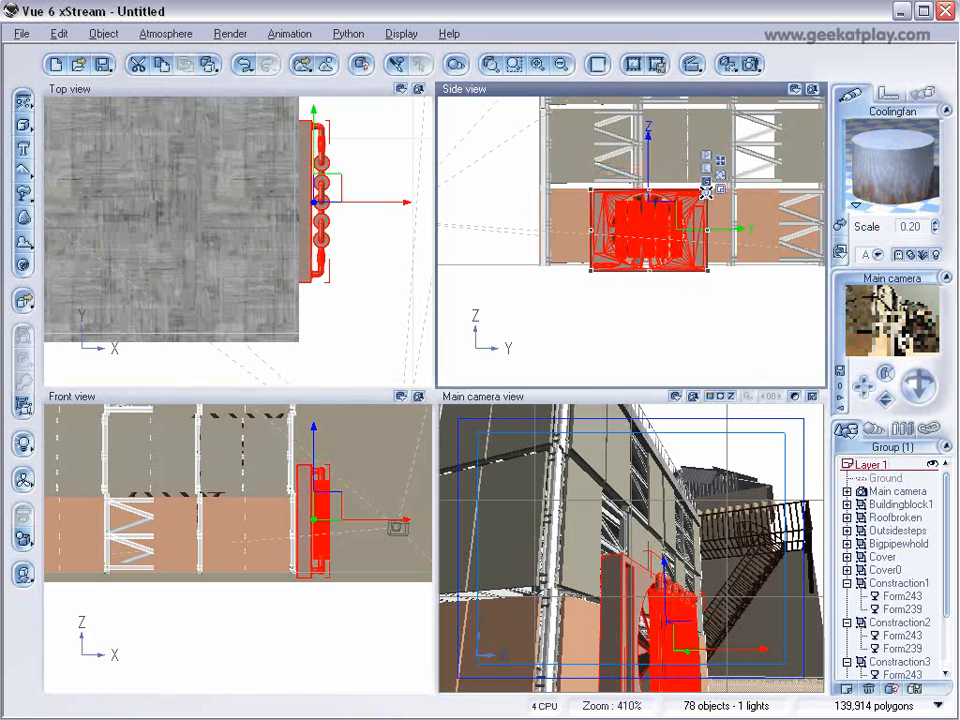
pyautogui.moveTo(706, 191); pyautogui.dragTo(611, 198)
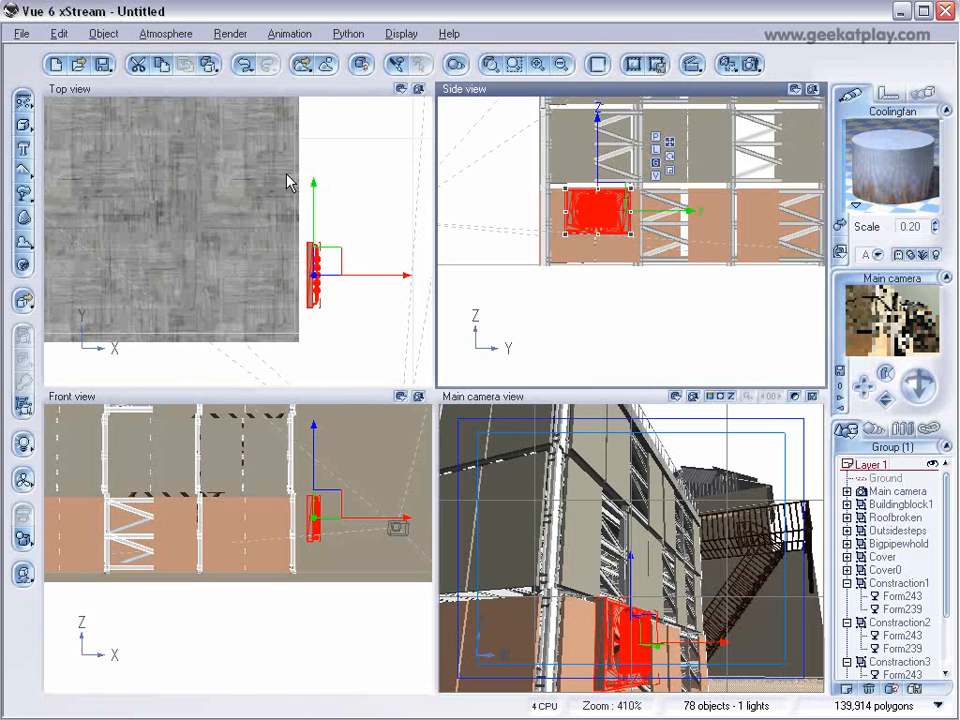
pyautogui.moveTo(335, 256); pyautogui.dragTo(320, 263)
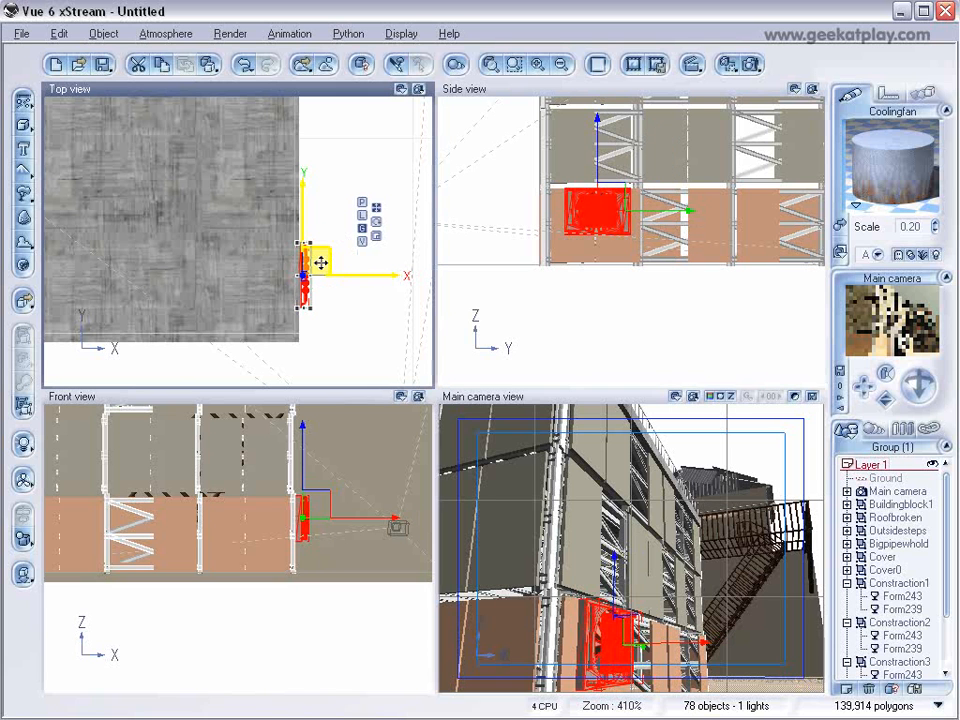
pyautogui.click(574, 202)
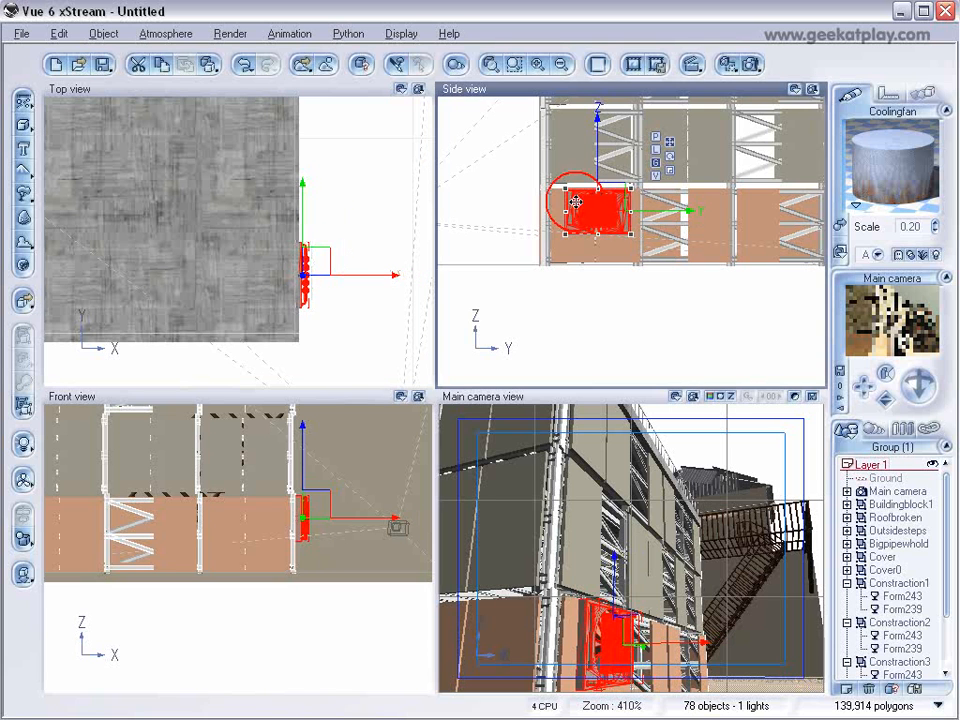
pyautogui.moveTo(563, 188); pyautogui.dragTo(616, 195)
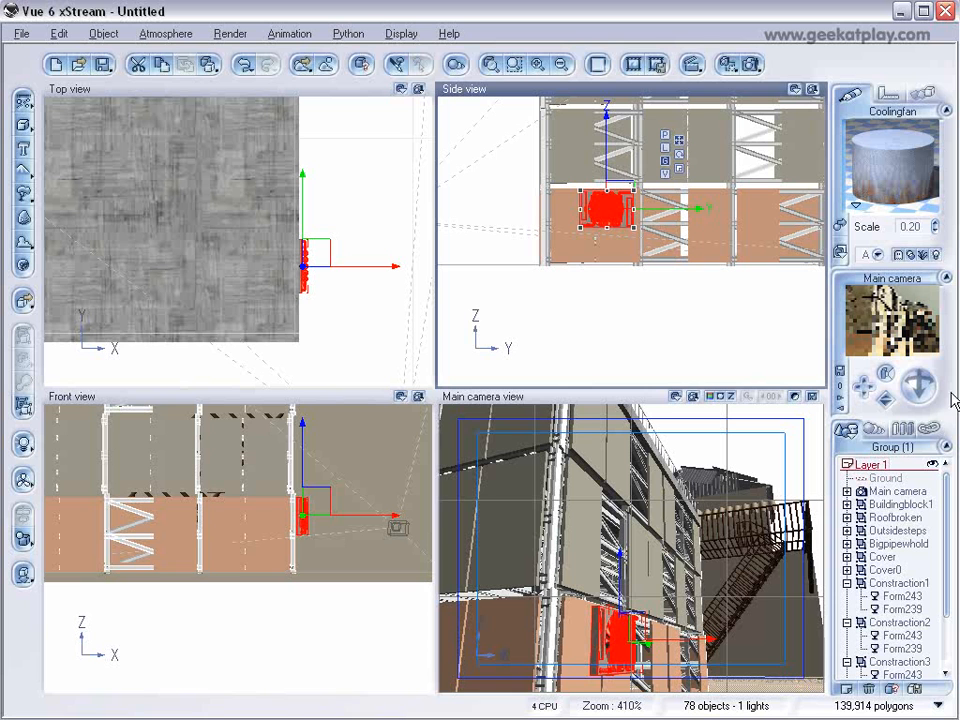
# Load the Invasion atmosphere from the Geekatplay collection.
pyautogui.click(166, 34)
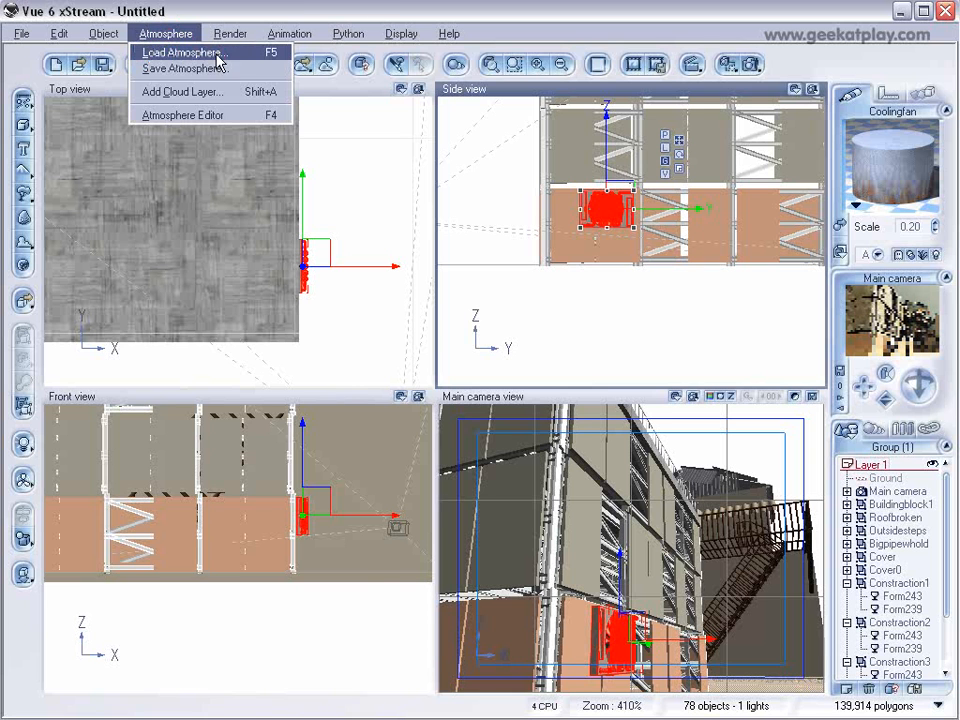
pyautogui.click(247, 57)
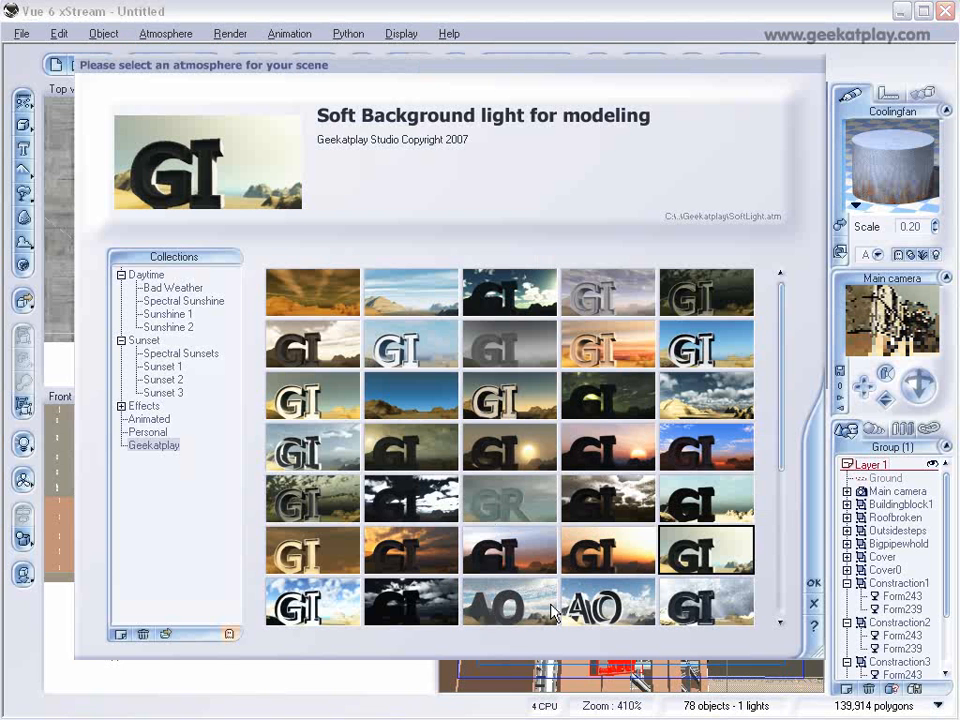
pyautogui.scroll(-2, 785, 440)
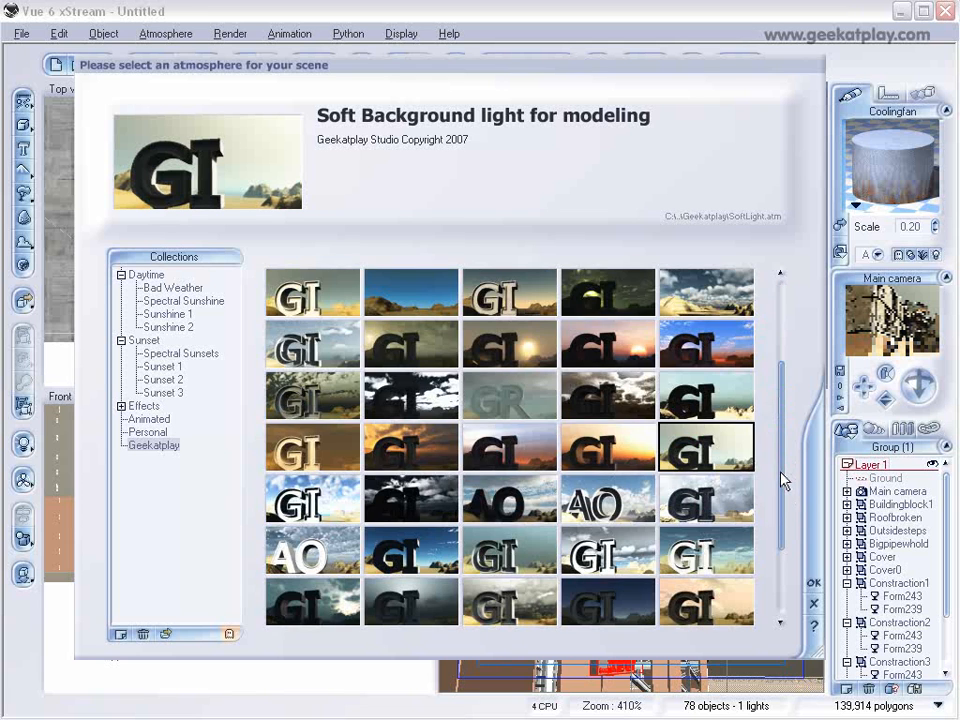
pyautogui.scroll(-2, 780, 514)
pyautogui.click(509, 497)
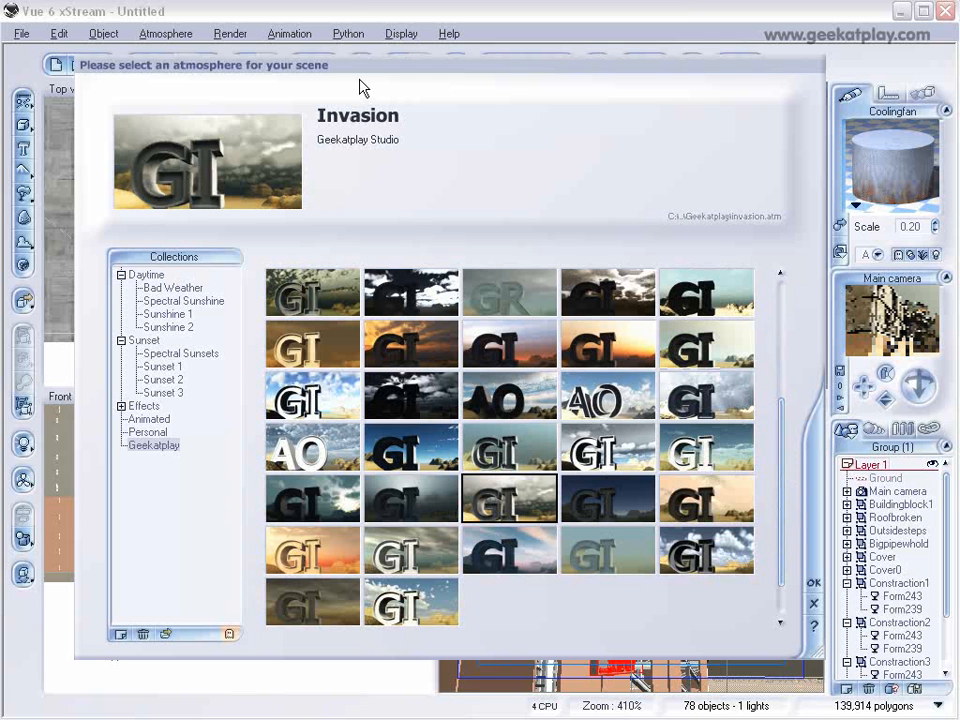
pyautogui.click(810, 584)
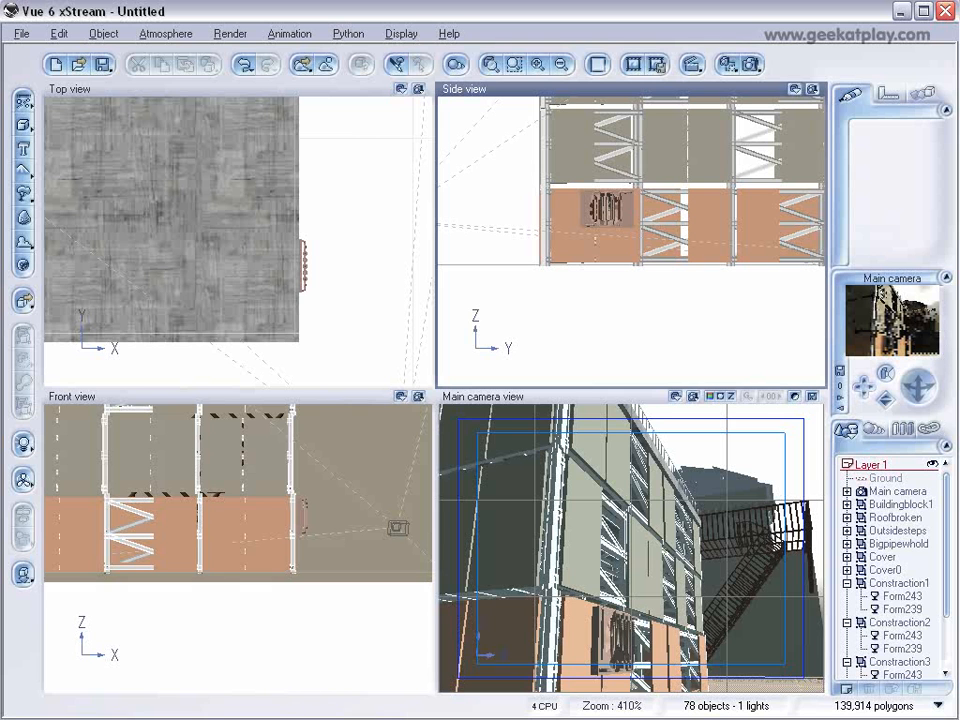
# Set haze ground density to 72%, haze mean altitude to 5.867km, fog ground density to 87% and fog mean altitude to 56.357m.
pyautogui.click(171, 34)
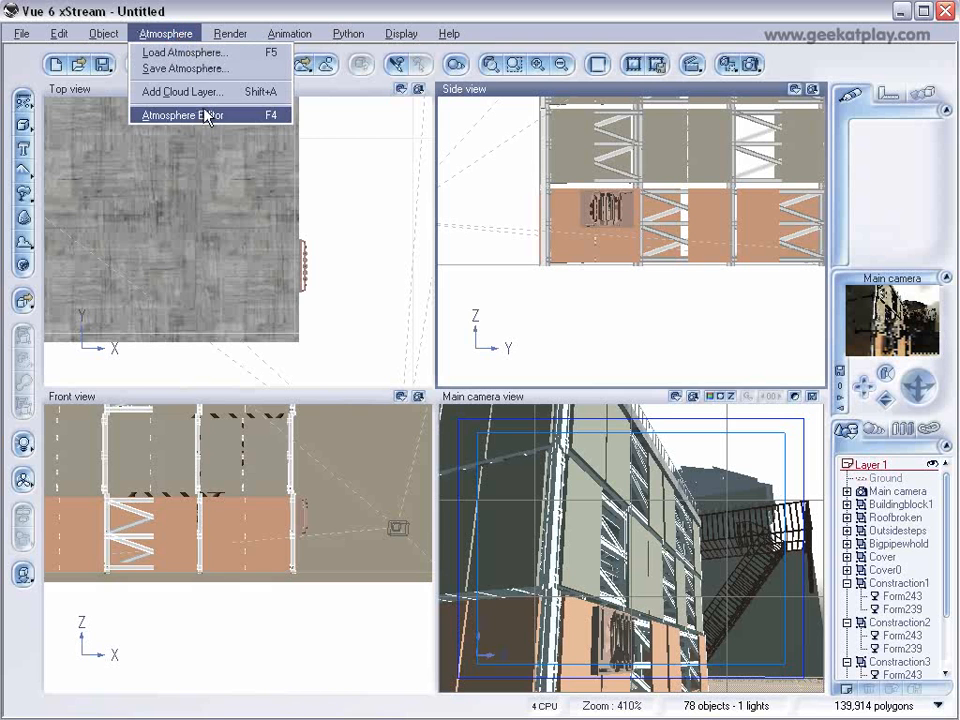
pyautogui.click(208, 175)
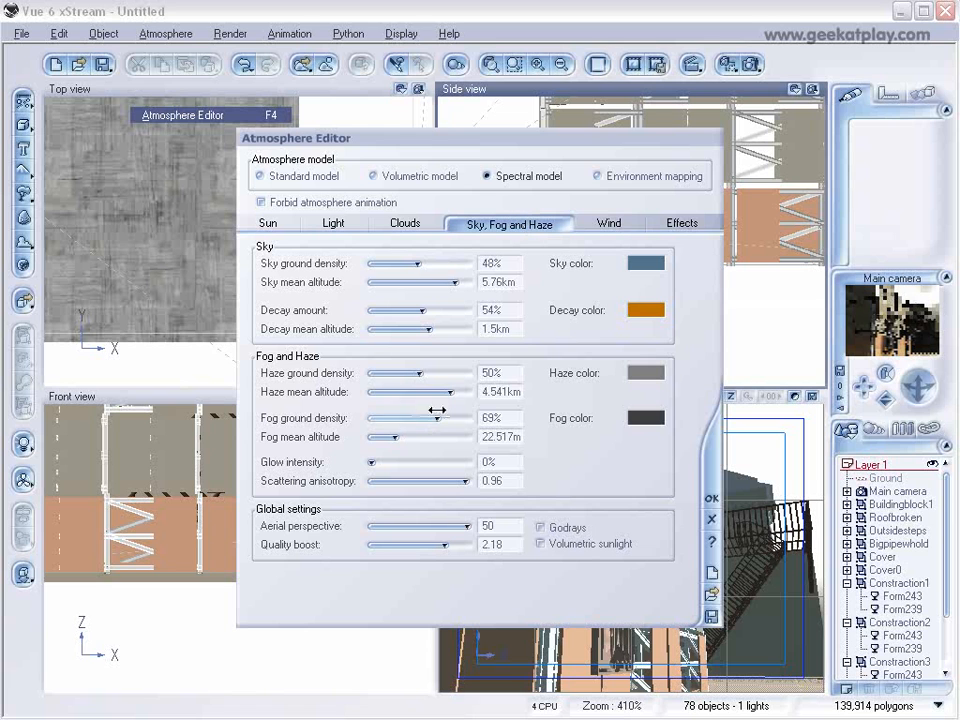
pyautogui.moveTo(418, 373); pyautogui.dragTo(438, 373)
pyautogui.moveTo(450, 392); pyautogui.dragTo(458, 418)
pyautogui.moveTo(396, 437); pyautogui.dragTo(410, 437)
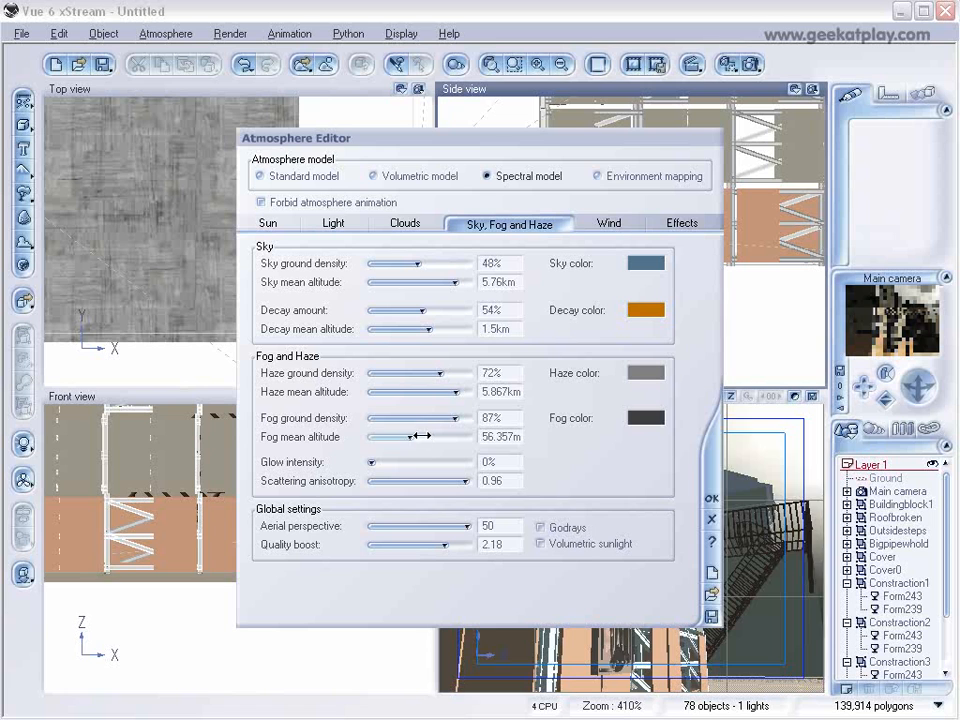
pyautogui.click(709, 494)
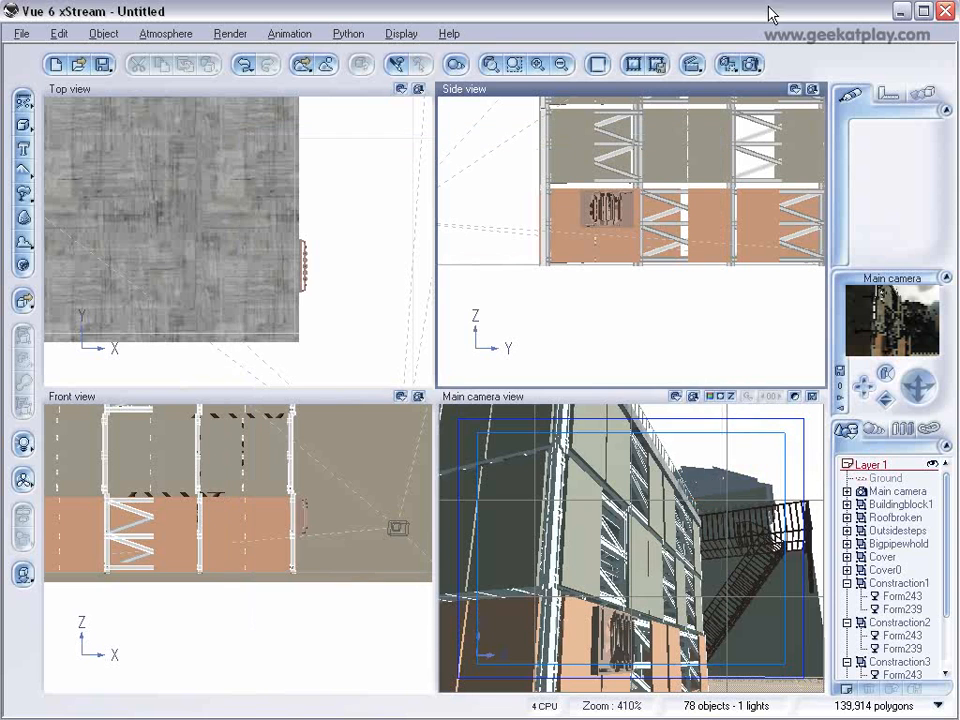
# Set the preset render quality to Final and render the main camera view to screen.
pyautogui.click(750, 64)
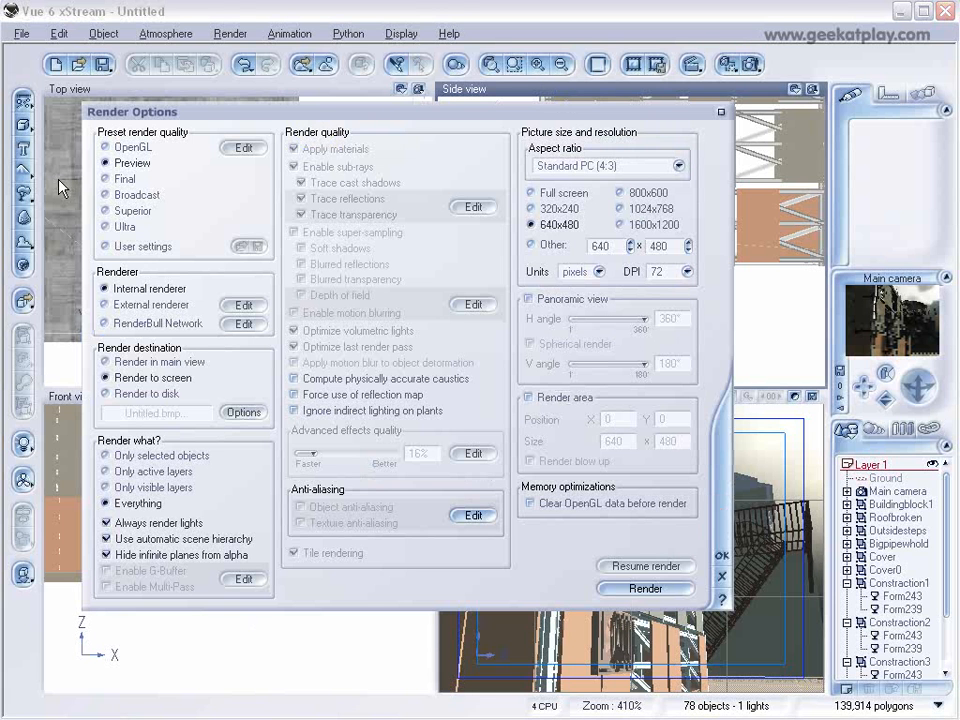
pyautogui.click(106, 179)
pyautogui.click(720, 560)
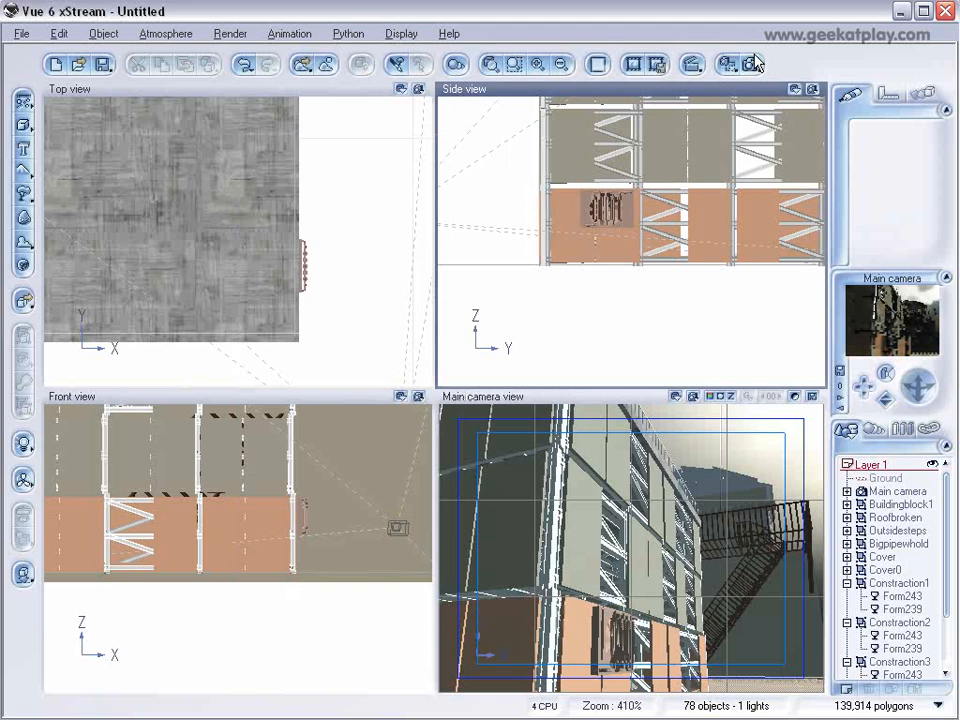
pyautogui.click(750, 64)
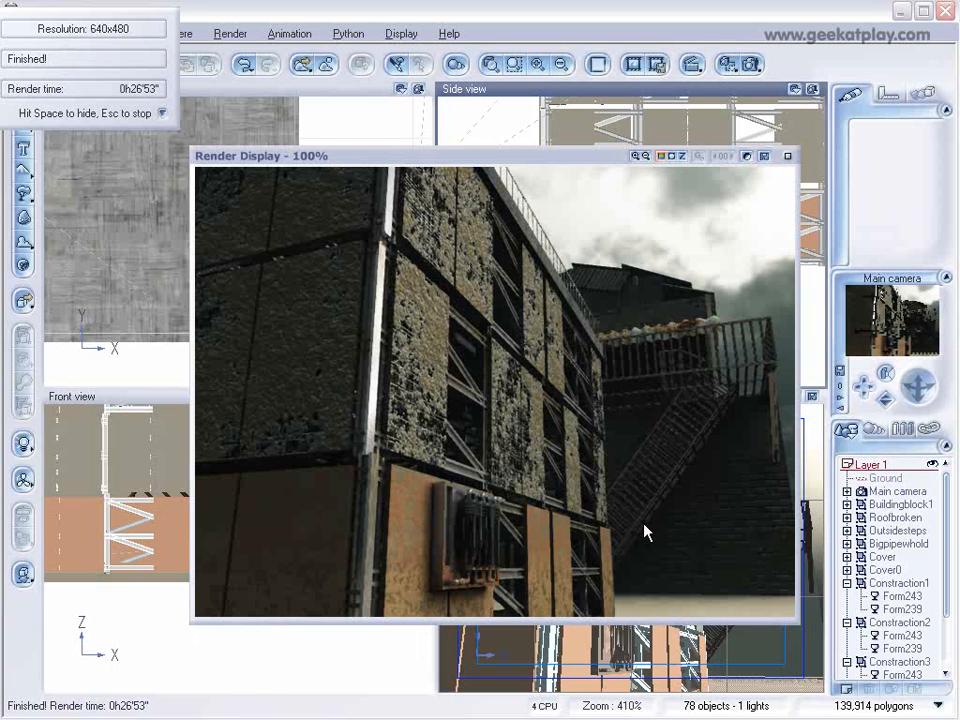